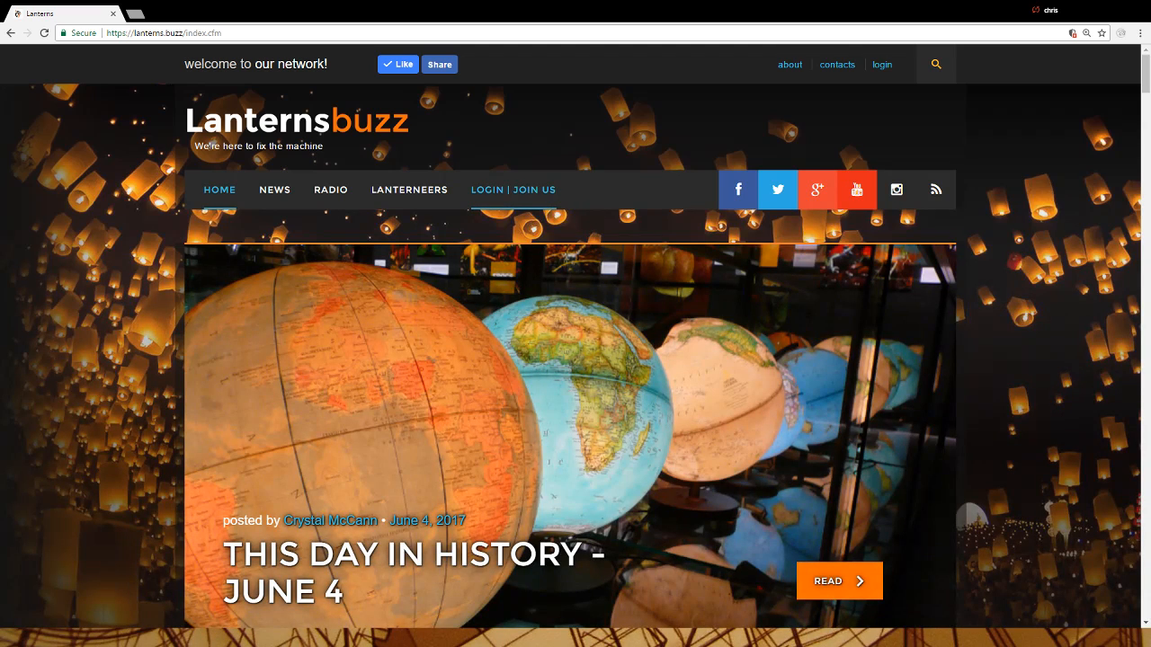
Log in to the Lanterns site with the saved e-mail credentials and view the profile page
{"action": "left_click", "coordinate": [510, 193]}
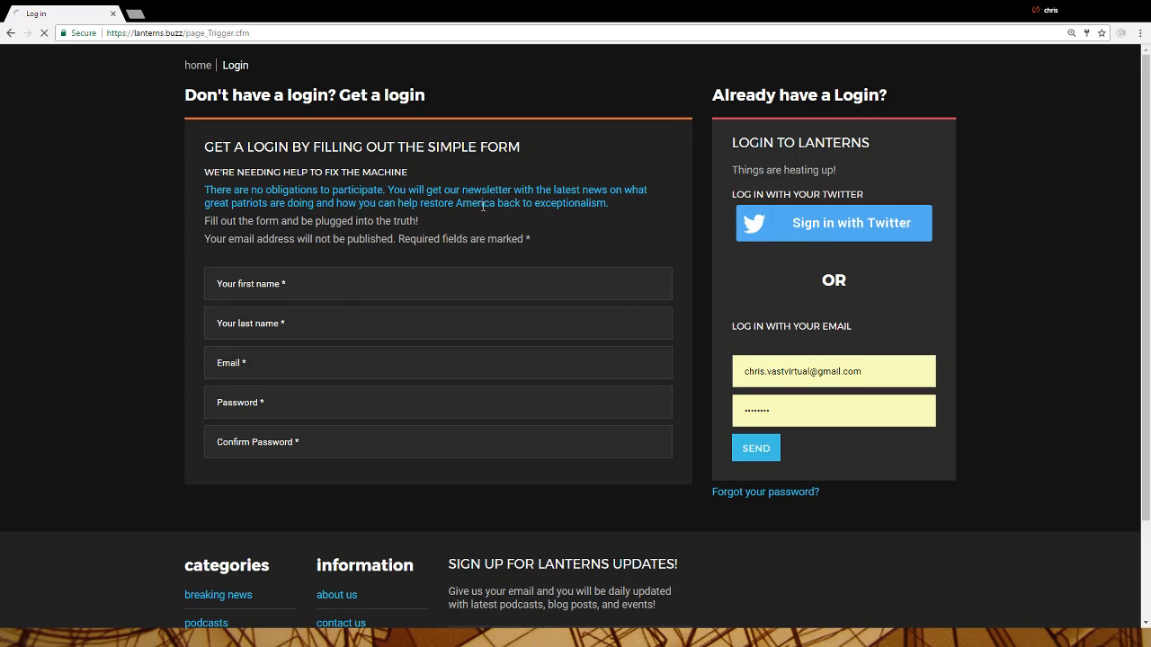
{"action": "left_click", "coordinate": [756, 448]}
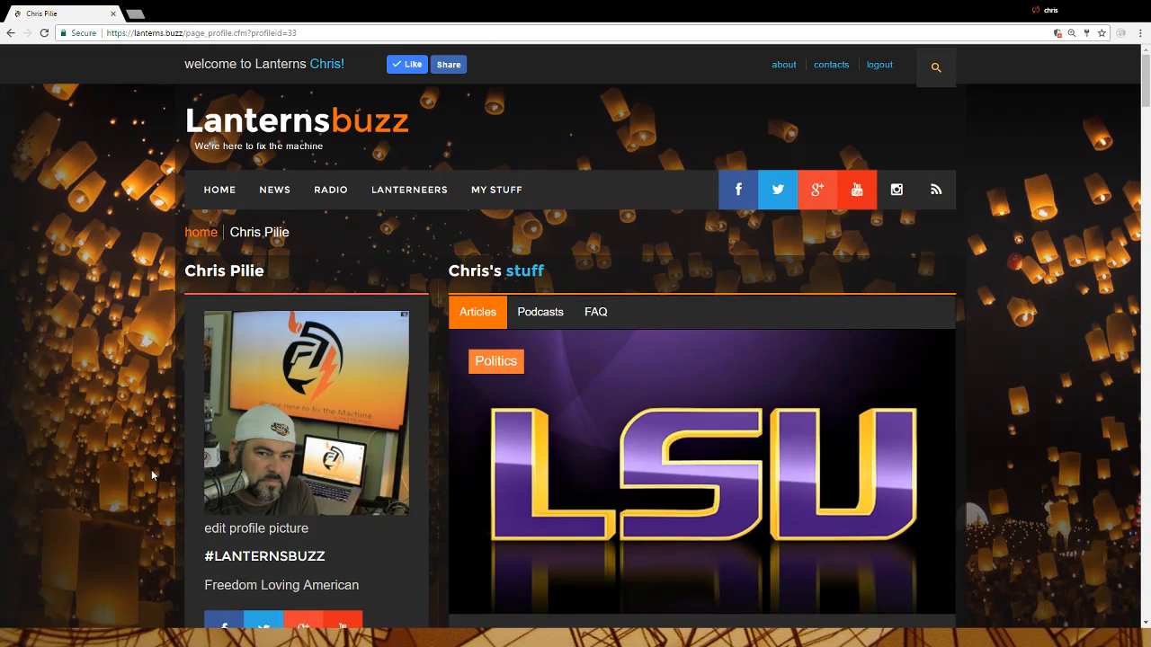
{"action": "scroll", "coordinate": [151, 471], "scroll_direction": "down", "scroll_amount": 2}
{"action": "scroll", "coordinate": [151, 469], "scroll_direction": "up", "scroll_amount": 3}
Open the form for creating a new post under the user's own profile
{"action": "mouse_move", "coordinate": [486, 198]}
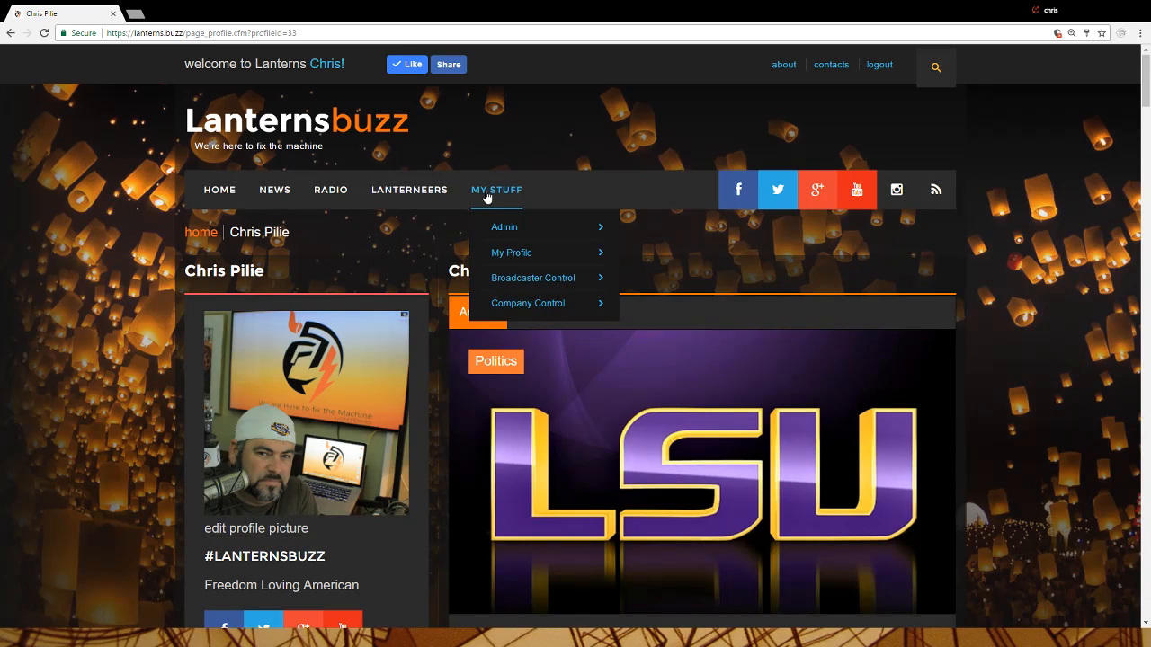
{"action": "mouse_move", "coordinate": [497, 253]}
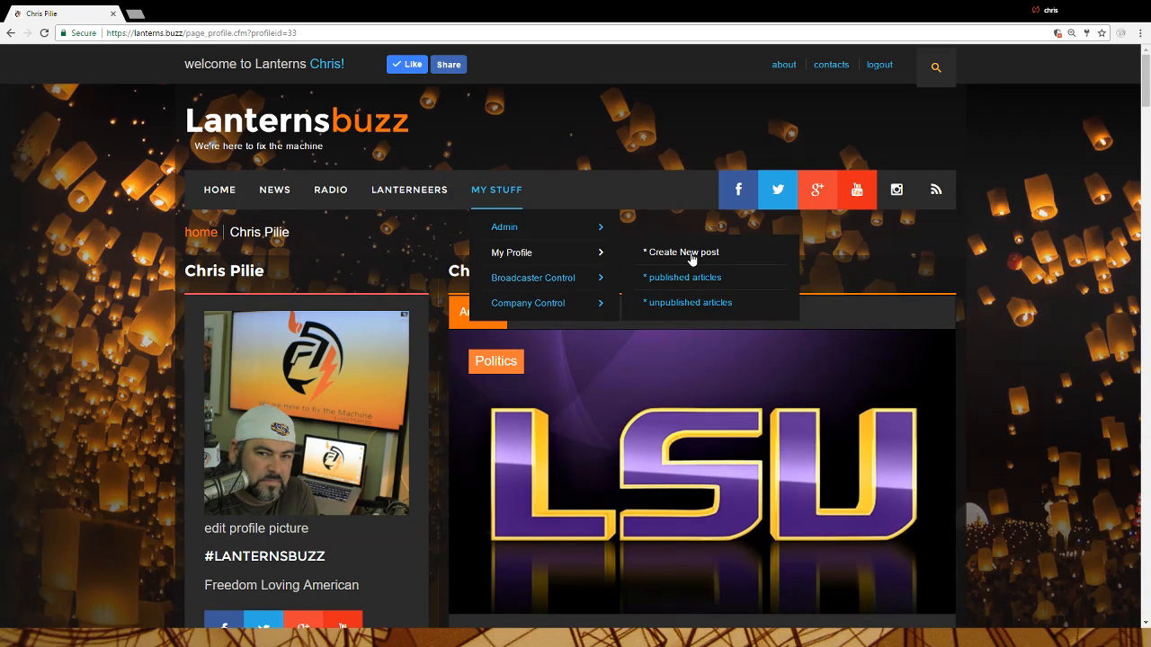
{"action": "left_click", "coordinate": [662, 257]}
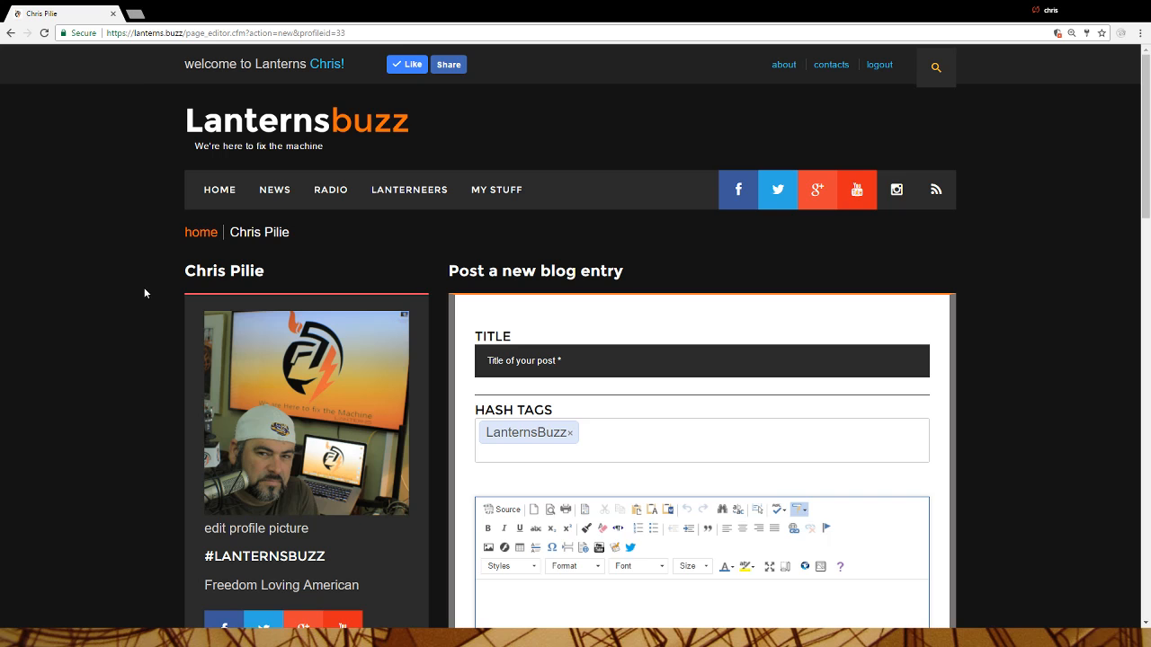
Paste the copied article into the post body using Paste from Word
{"action": "scroll", "coordinate": [136, 279], "scroll_direction": "down", "scroll_amount": 5}
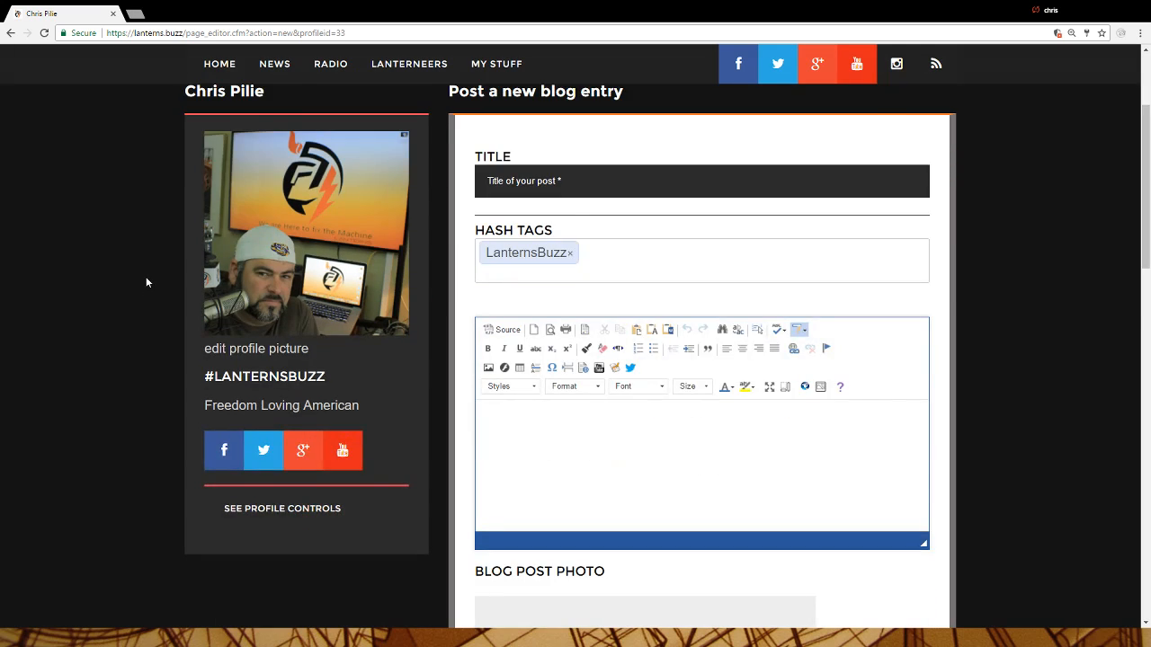
{"action": "scroll", "coordinate": [145, 282], "scroll_direction": "down", "scroll_amount": 7}
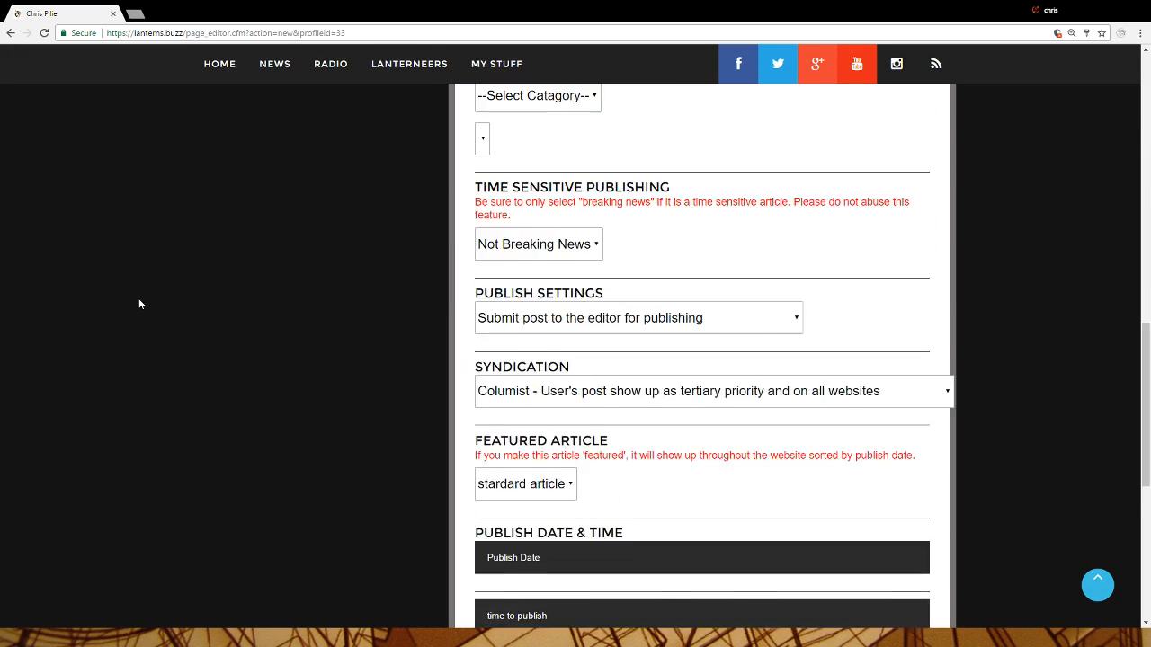
{"action": "scroll", "coordinate": [141, 290], "scroll_direction": "up", "scroll_amount": 12}
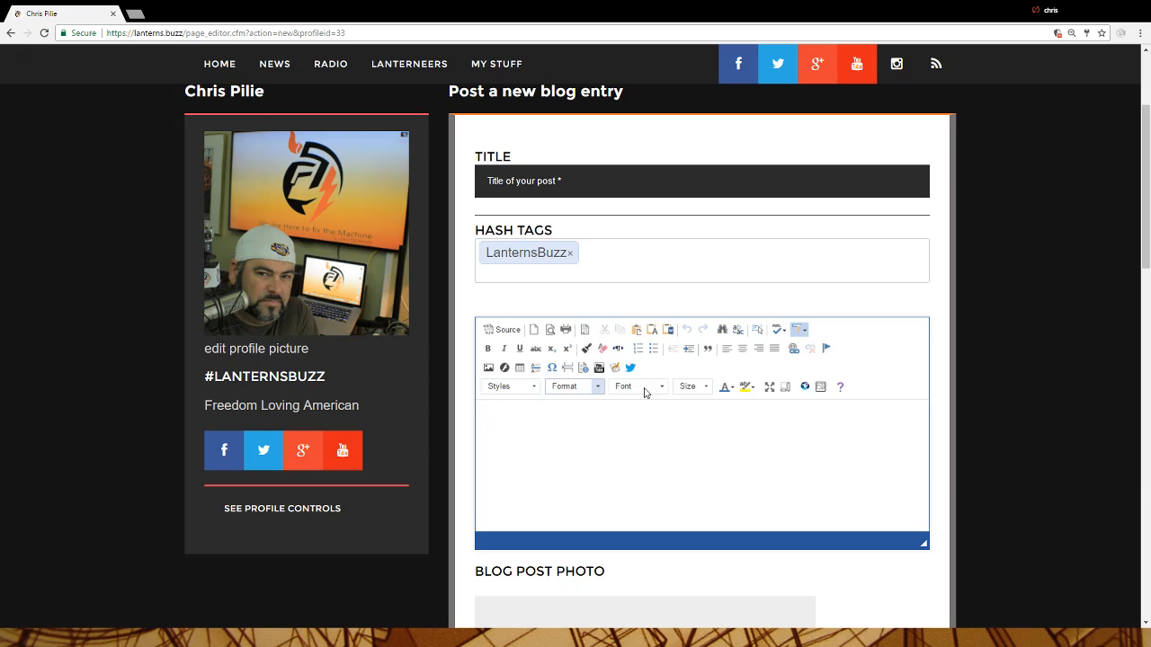
{"action": "scroll", "coordinate": [371, 388], "scroll_direction": "up", "scroll_amount": 2}
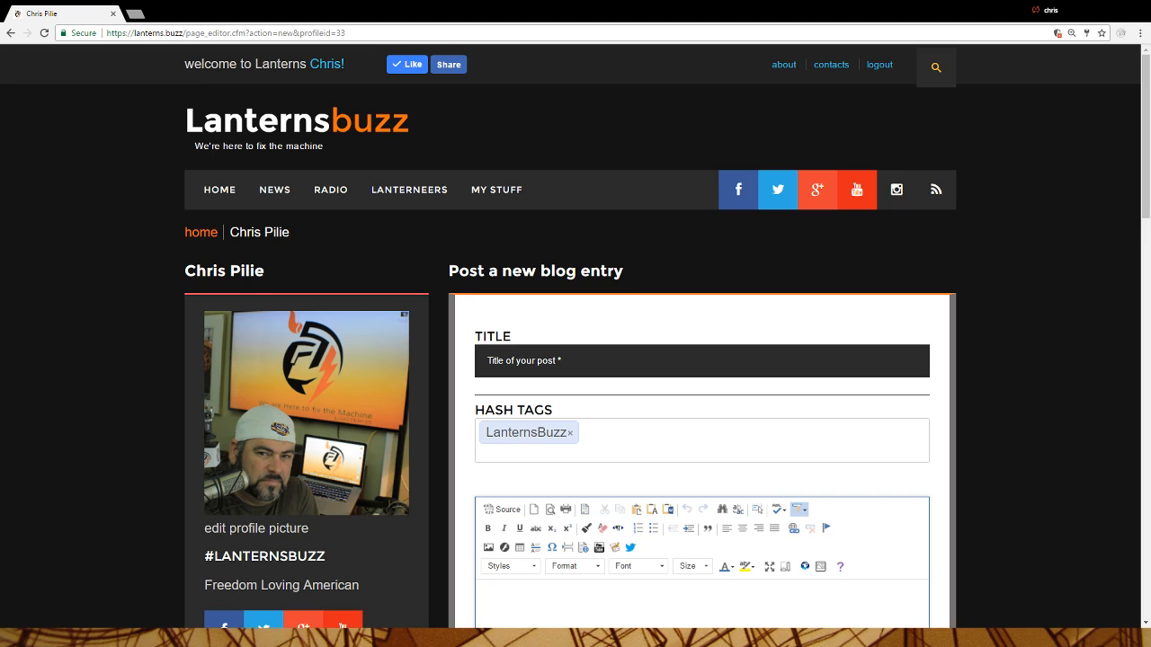
{"action": "scroll", "coordinate": [84, 399], "scroll_direction": "down", "scroll_amount": 2}
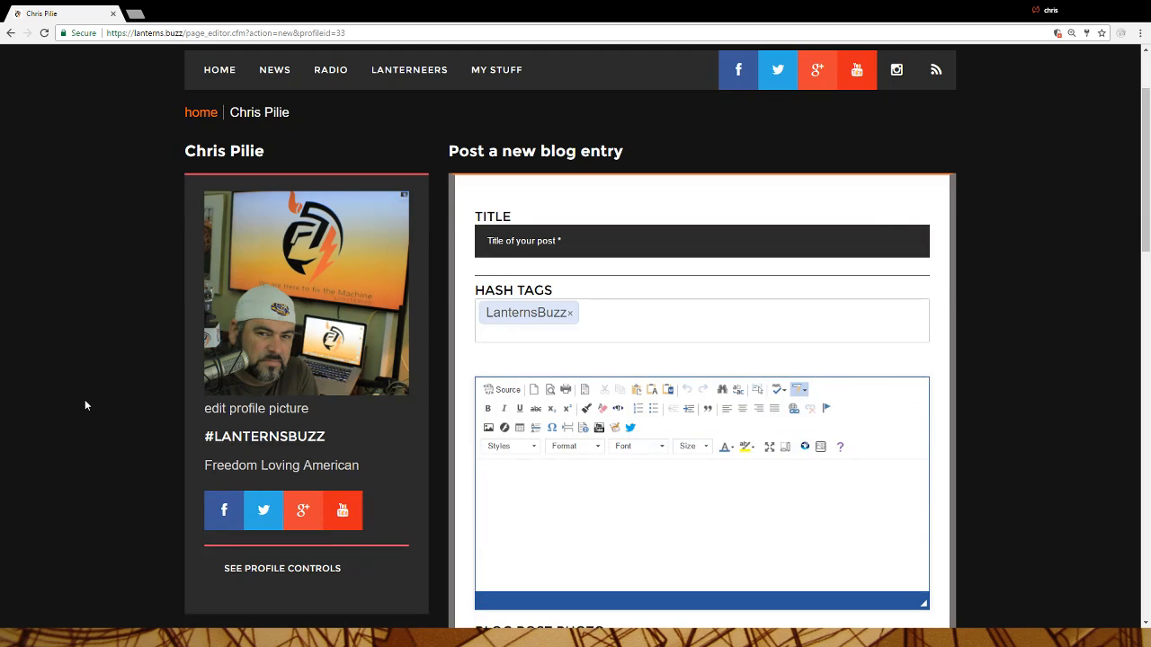
{"action": "left_click", "coordinate": [894, 469]}
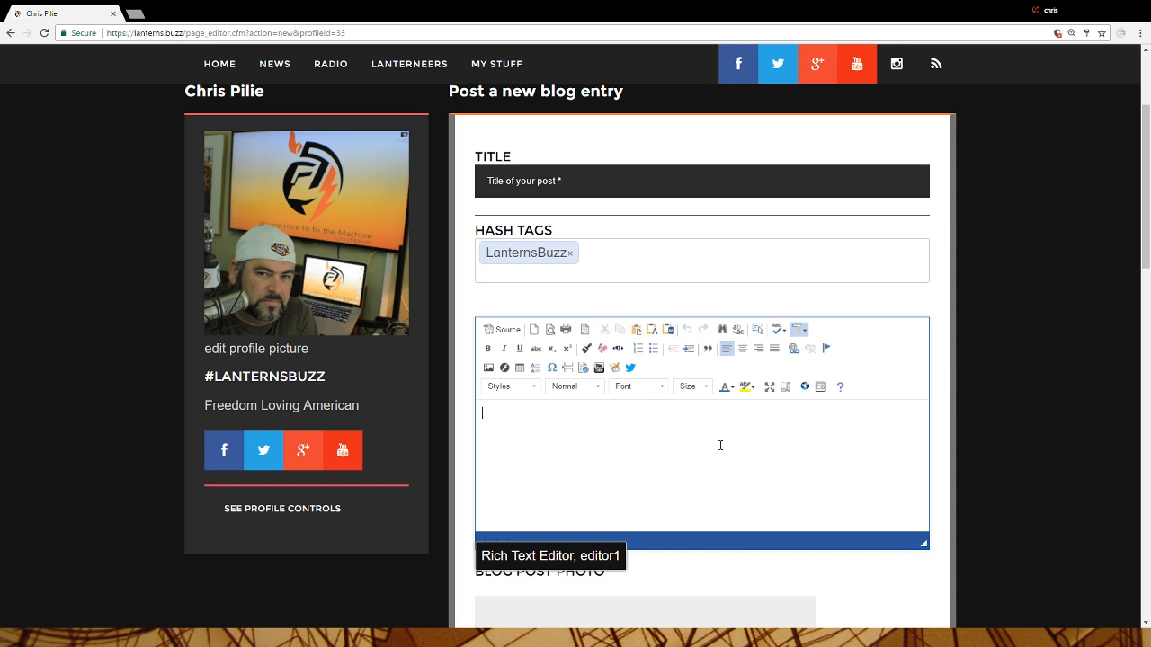
{"action": "left_click", "coordinate": [668, 331]}
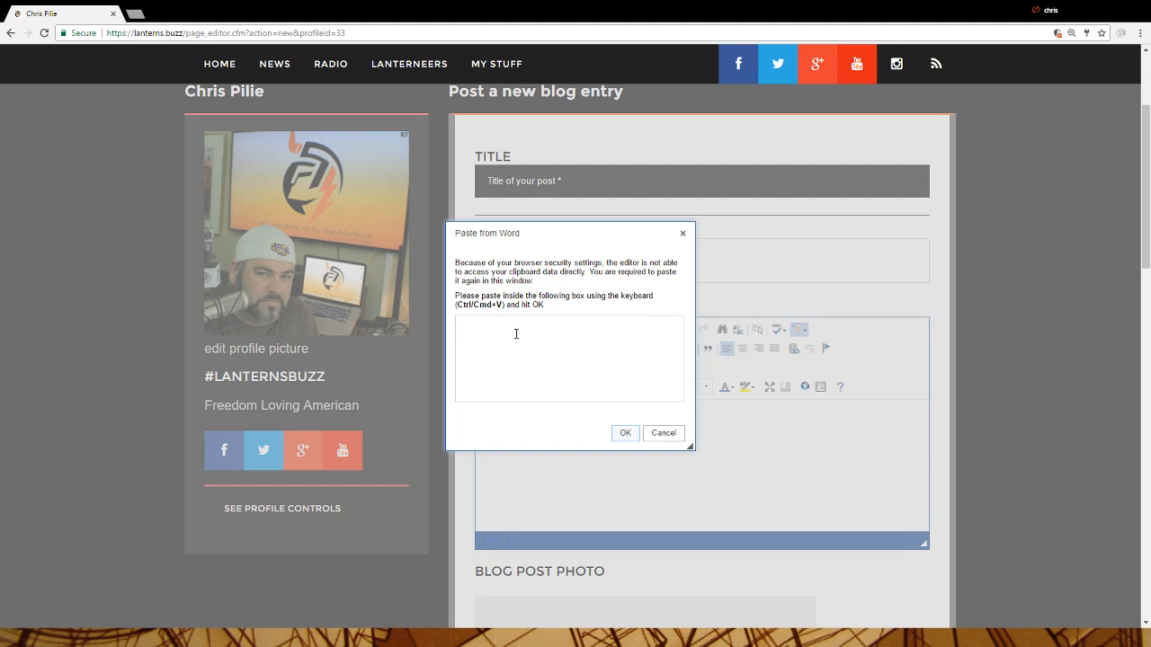
{"action": "key", "text": "ctrl+v"}
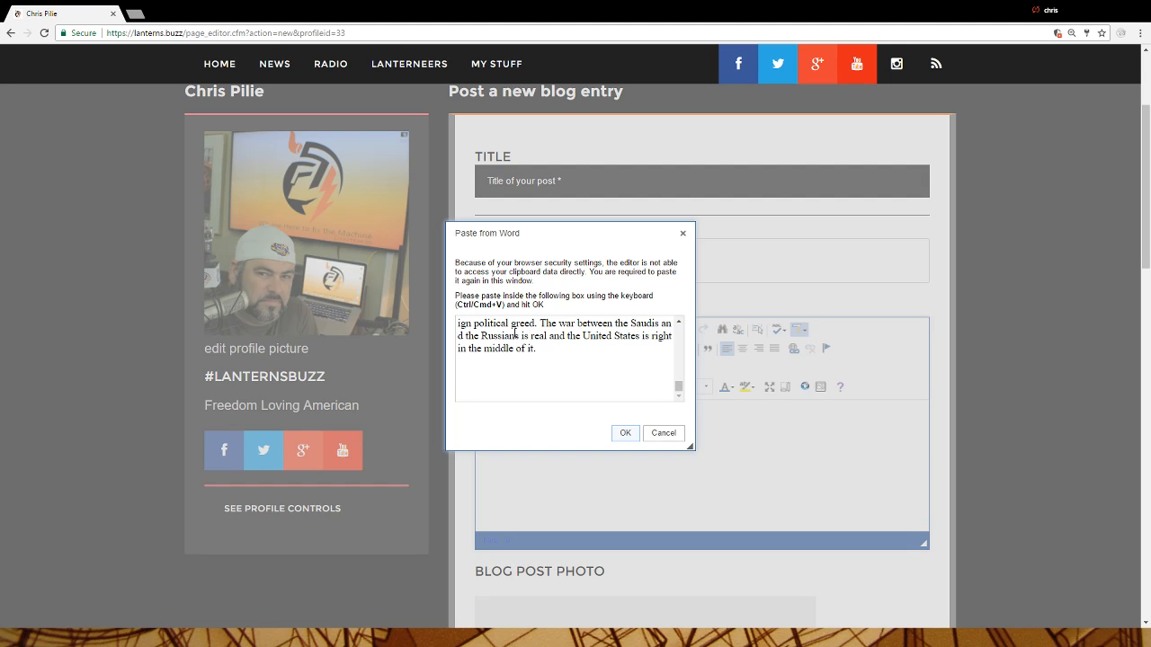
{"action": "left_click_drag", "start_coordinate": [680, 388], "coordinate": [680, 329]}
{"action": "left_click", "coordinate": [625, 433]}
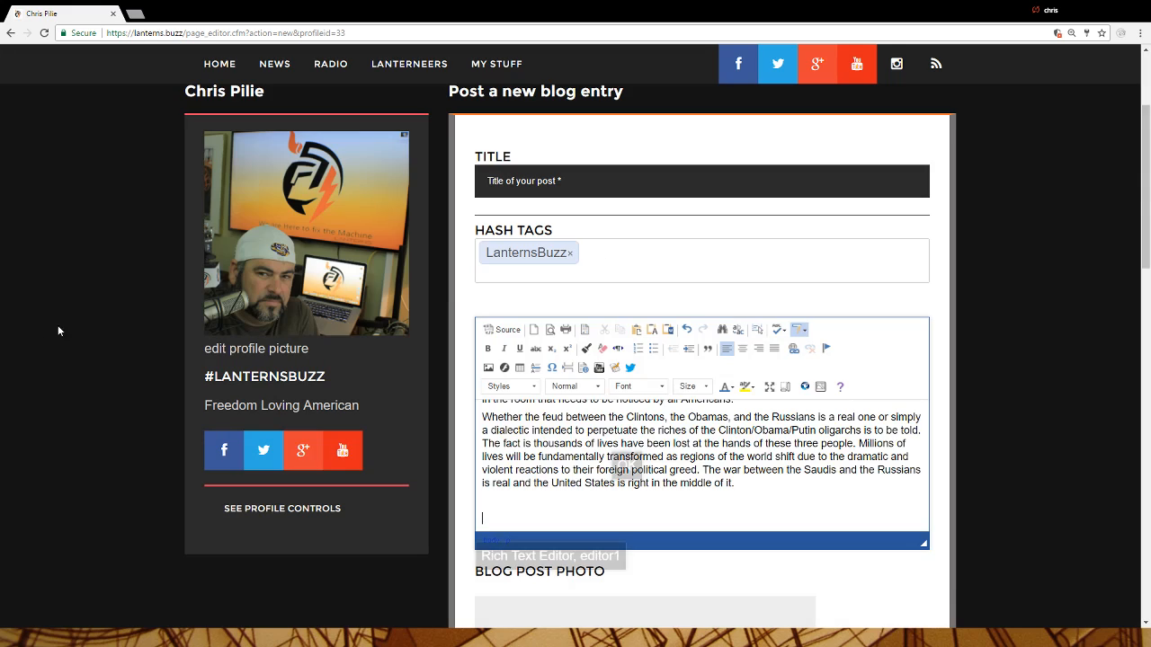
Look through the pasted article in the post body, selecting its text from the first paragraph to the last
{"action": "scroll", "coordinate": [164, 378], "scroll_direction": "up", "scroll_amount": 2}
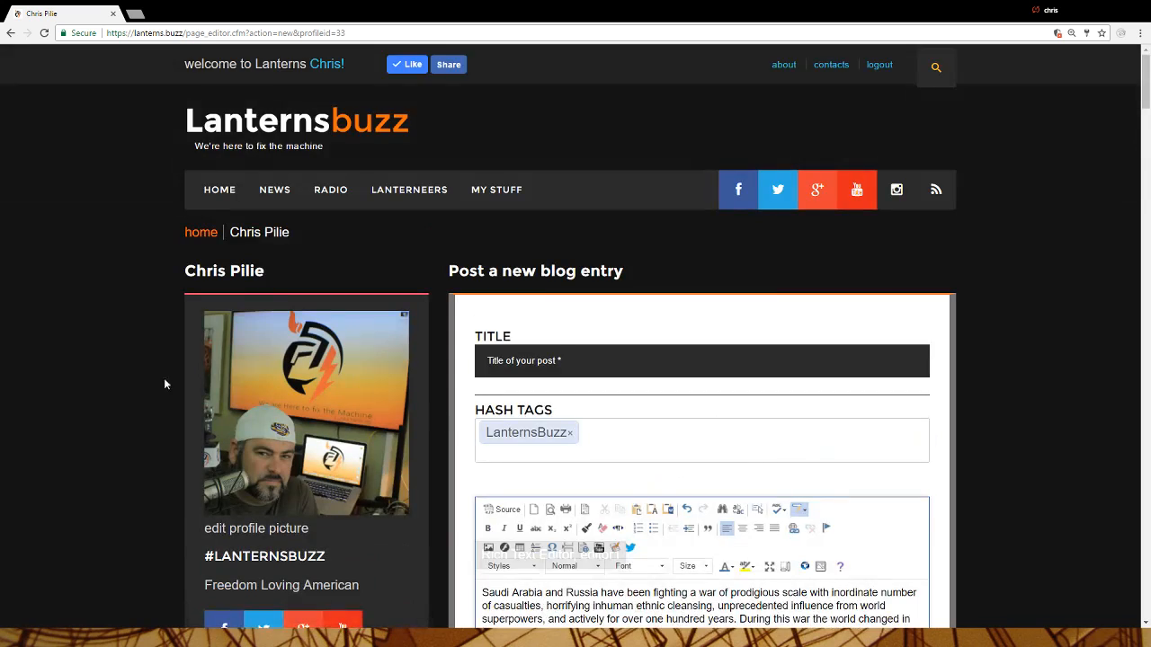
{"action": "scroll", "coordinate": [119, 365], "scroll_direction": "down", "scroll_amount": 3}
{"action": "scroll", "coordinate": [576, 432], "scroll_direction": "down", "scroll_amount": 7}
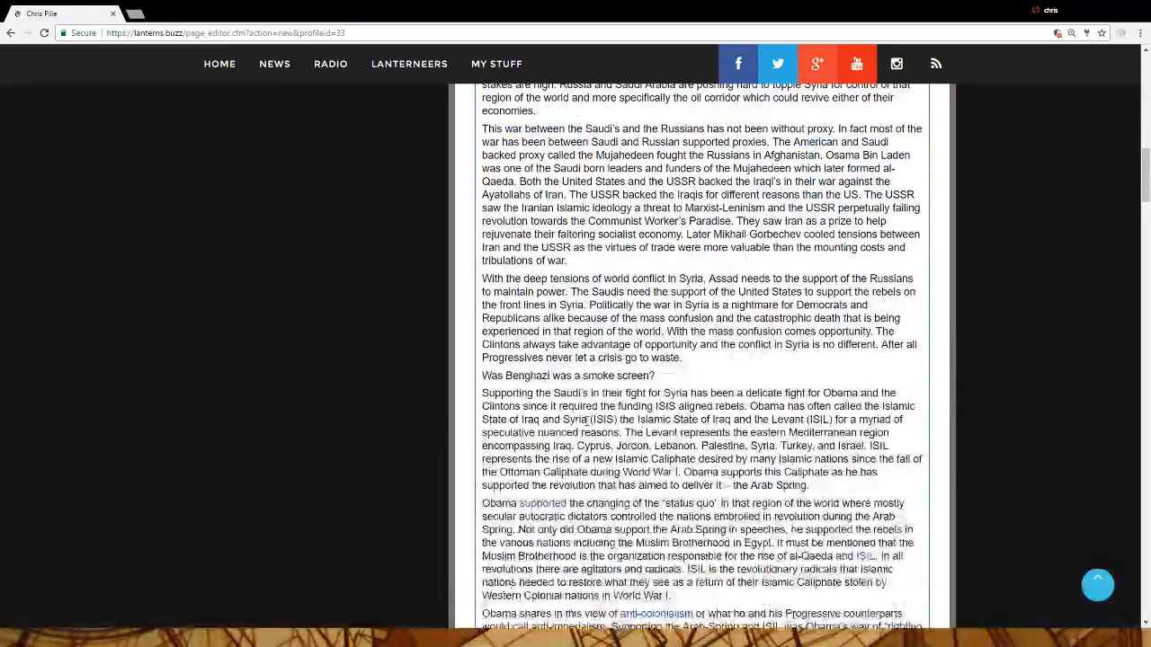
{"action": "scroll", "coordinate": [701, 359], "scroll_direction": "up", "scroll_amount": 6}
{"action": "scroll", "coordinate": [630, 429], "scroll_direction": "up", "scroll_amount": 4}
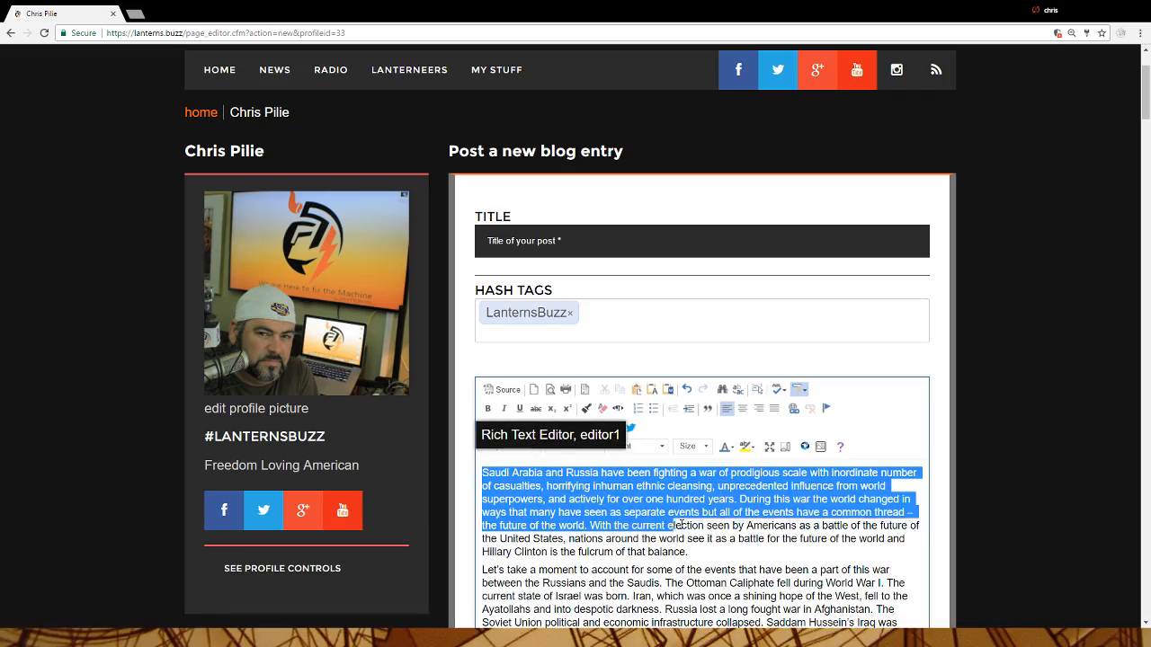
{"action": "left_click_drag", "start_coordinate": [681, 524], "coordinate": [765, 366]}
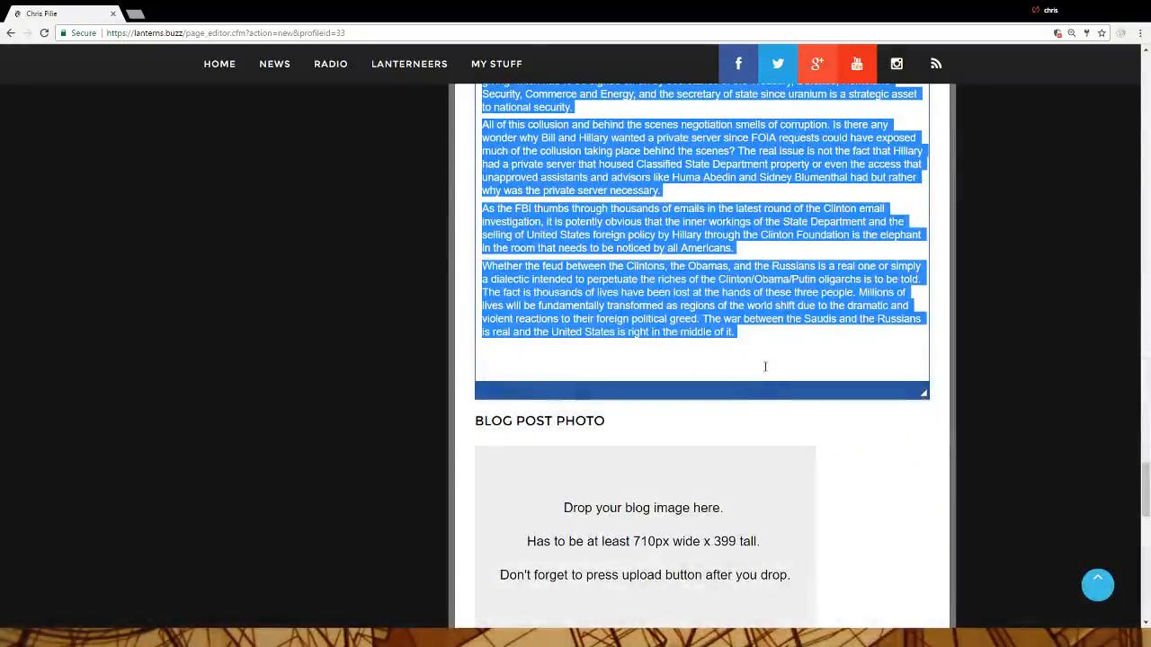
{"action": "scroll", "coordinate": [313, 583], "scroll_direction": "up", "scroll_amount": 20}
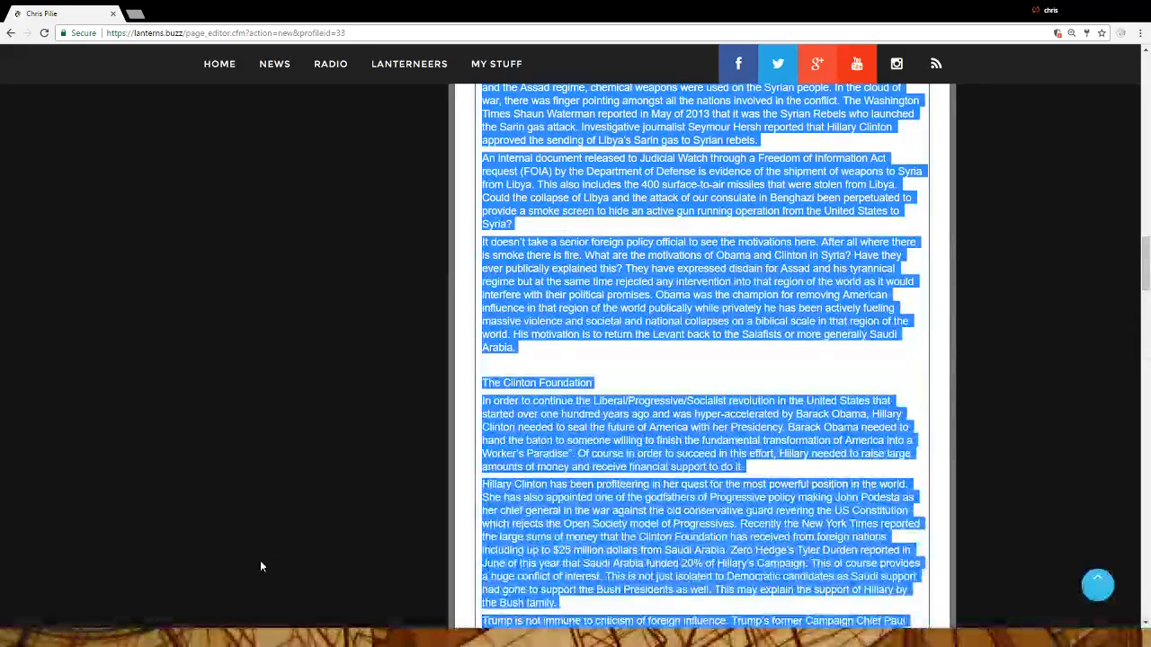
{"action": "scroll", "coordinate": [260, 567], "scroll_direction": "up", "scroll_amount": 15}
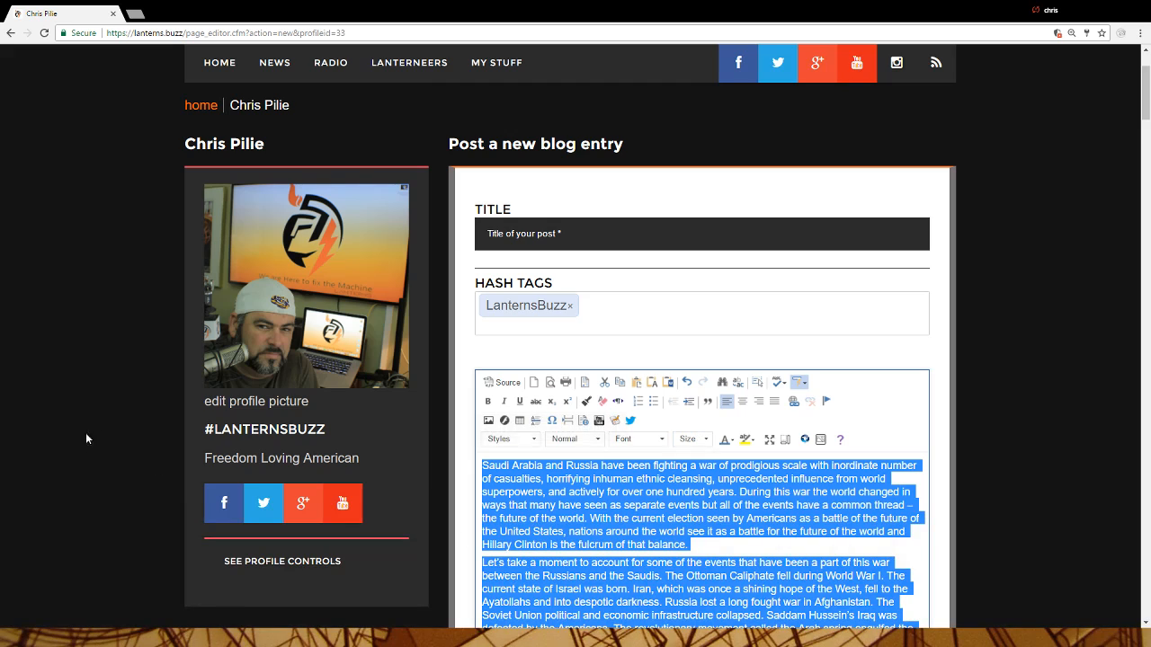
Maximize the rich text editor that holds the article
{"action": "scroll", "coordinate": [95, 383], "scroll_direction": "down", "scroll_amount": 2}
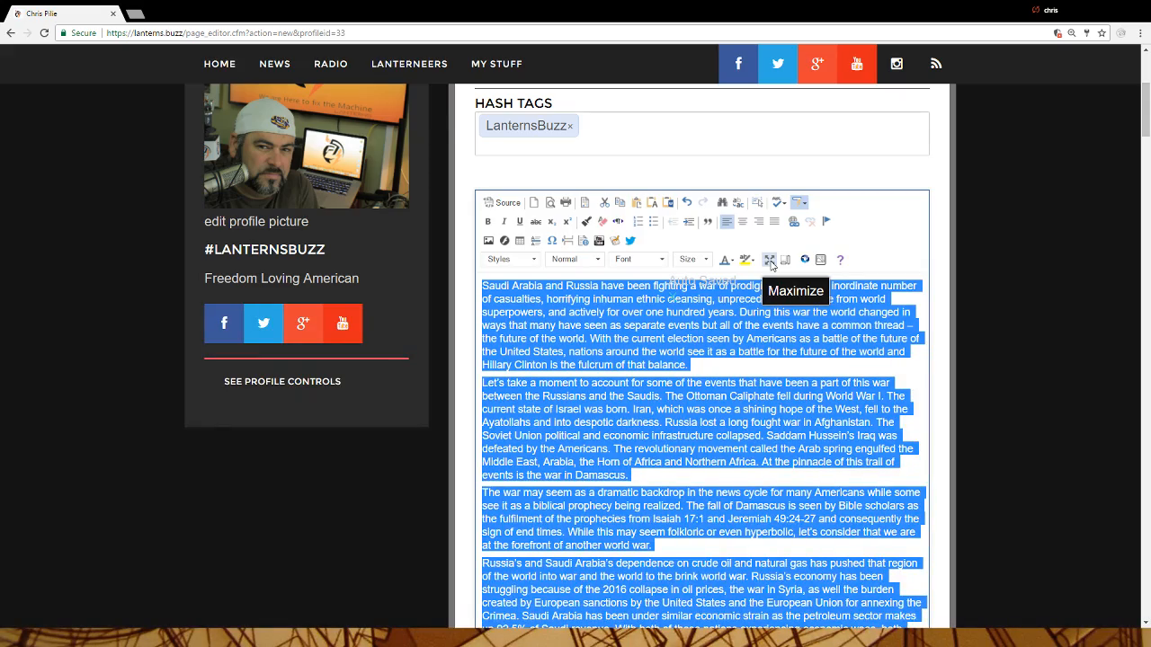
{"action": "scroll", "coordinate": [719, 270], "scroll_direction": "down", "scroll_amount": 3}
{"action": "scroll", "coordinate": [594, 277], "scroll_direction": "up", "scroll_amount": 3}
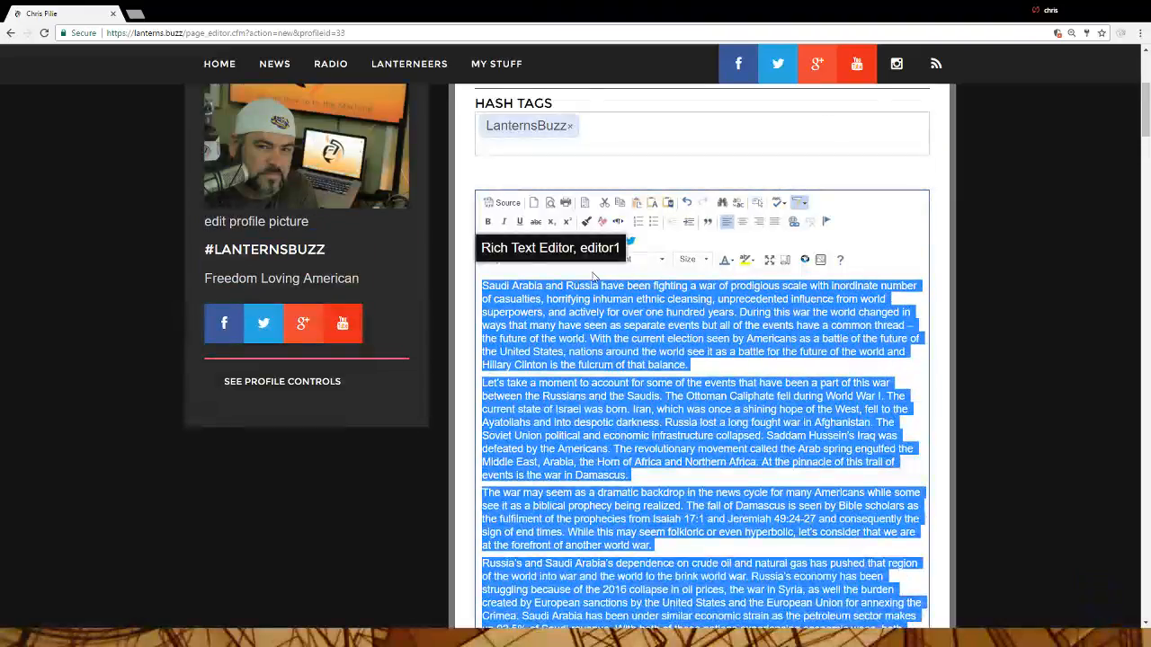
{"action": "scroll", "coordinate": [593, 277], "scroll_direction": "down", "scroll_amount": 3}
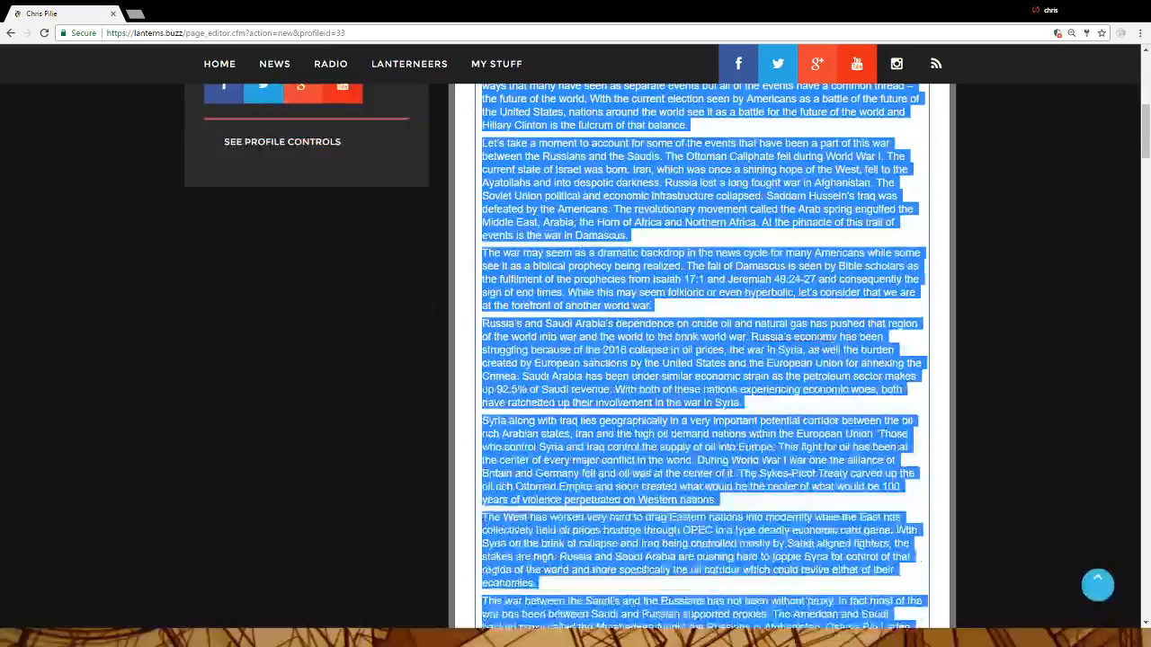
{"action": "scroll", "coordinate": [594, 277], "scroll_direction": "up", "scroll_amount": 4}
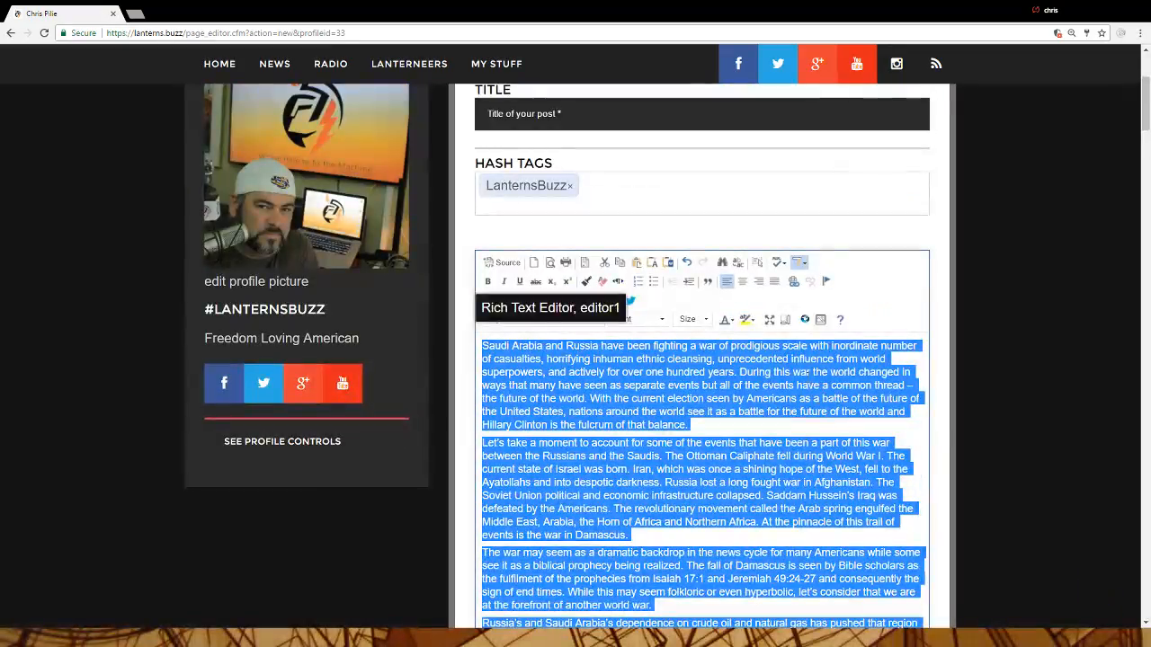
{"action": "left_click", "coordinate": [769, 319]}
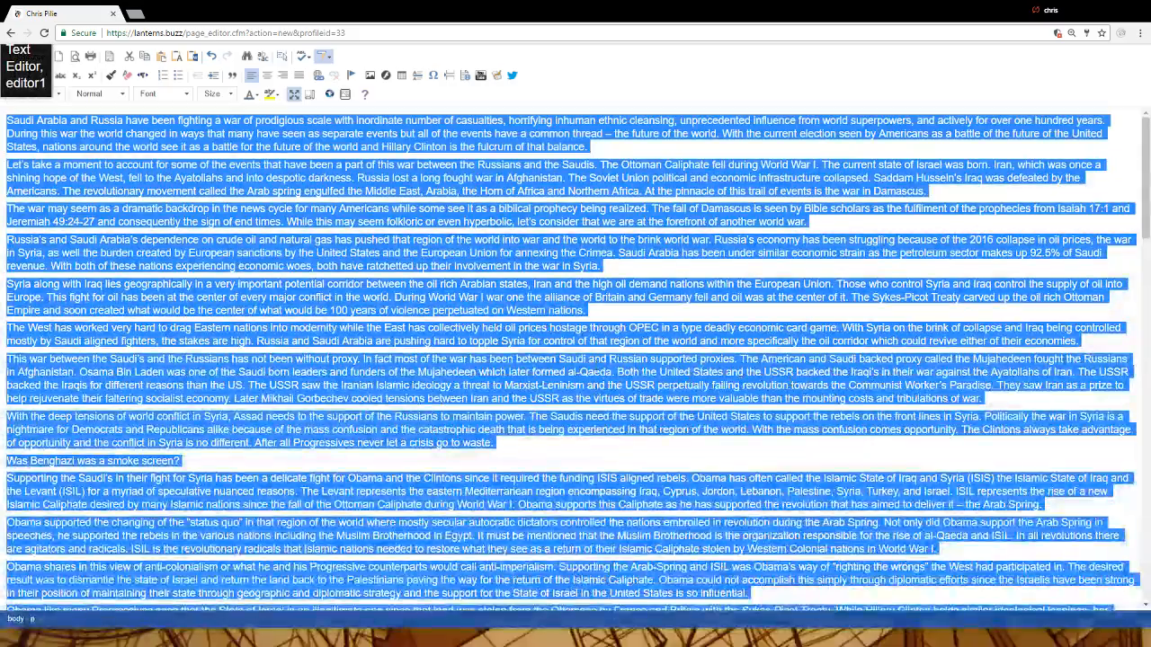
Format the line "Was Benghazi was a smoke screen?" as Heading 5
{"action": "scroll", "coordinate": [443, 209], "scroll_direction": "down", "scroll_amount": 15}
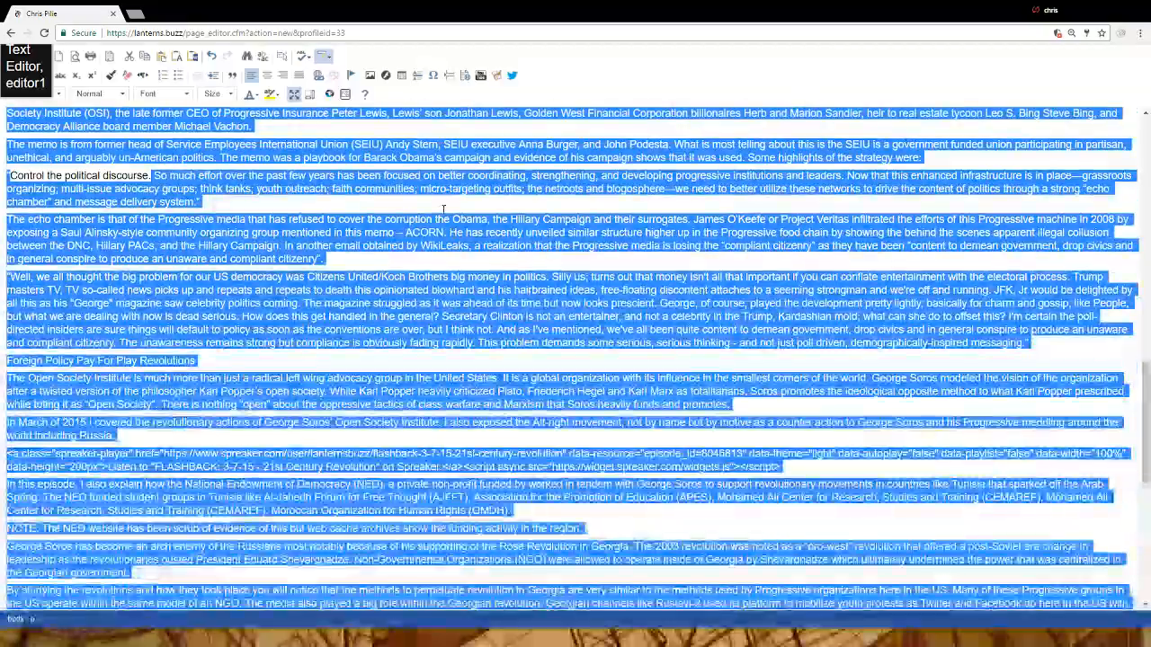
{"action": "left_click", "coordinate": [637, 322]}
{"action": "scroll", "coordinate": [637, 322], "scroll_direction": "down", "scroll_amount": 5}
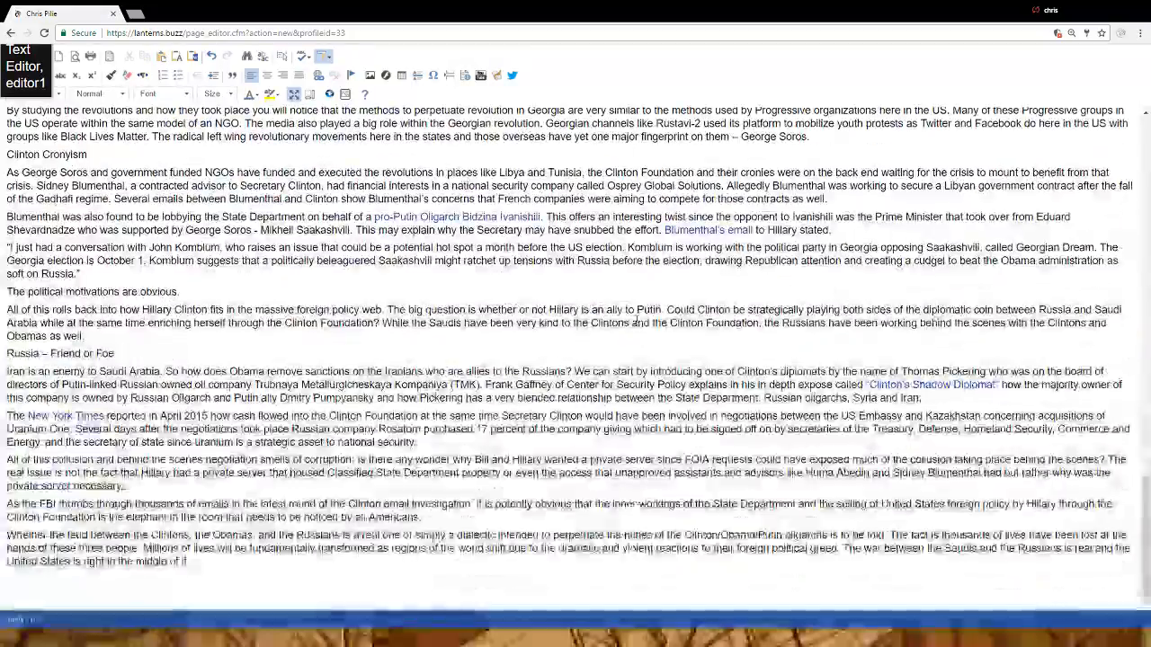
{"action": "scroll", "coordinate": [637, 322], "scroll_direction": "up", "scroll_amount": 15}
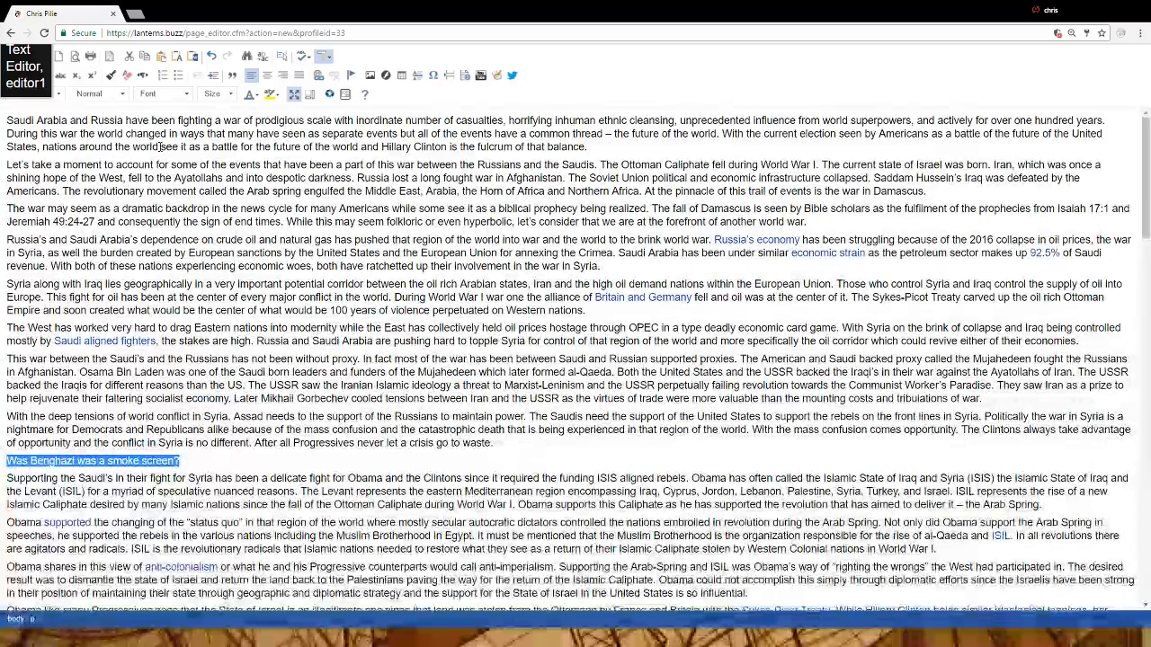
{"action": "left_click", "coordinate": [97, 95]}
{"action": "scroll", "coordinate": [124, 171], "scroll_direction": "down", "scroll_amount": 3}
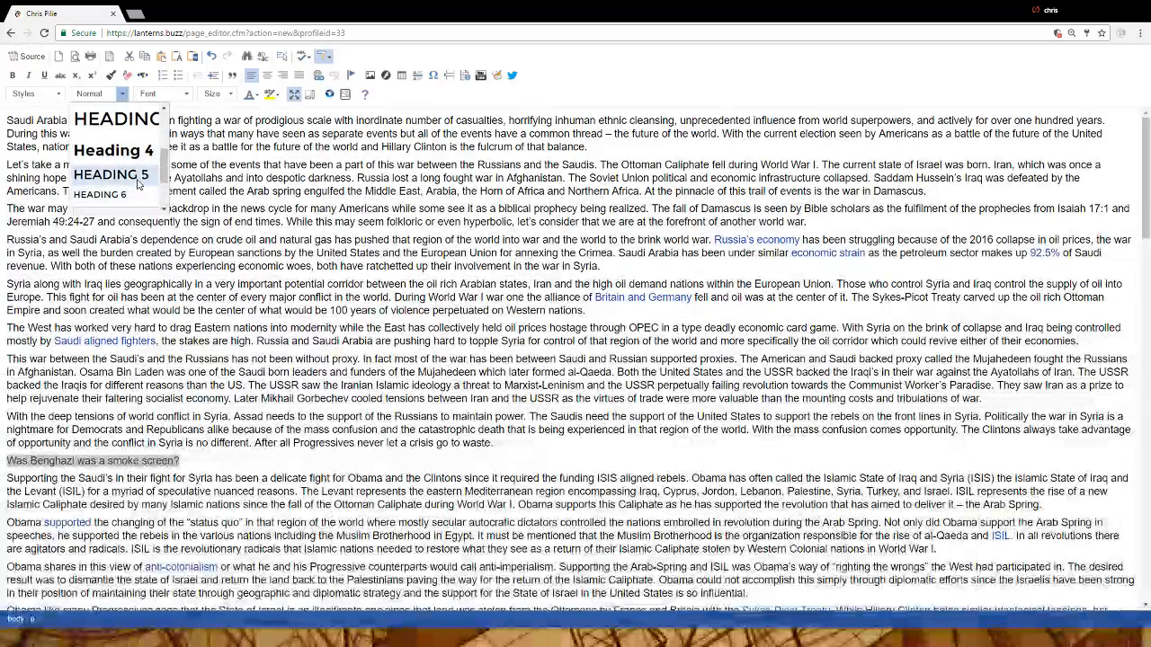
{"action": "left_click", "coordinate": [111, 174]}
Format the line "The Clinton Foundation" as Heading 5
{"action": "scroll", "coordinate": [111, 175], "scroll_direction": "down", "scroll_amount": 2}
{"action": "scroll", "coordinate": [241, 466], "scroll_direction": "down", "scroll_amount": 3}
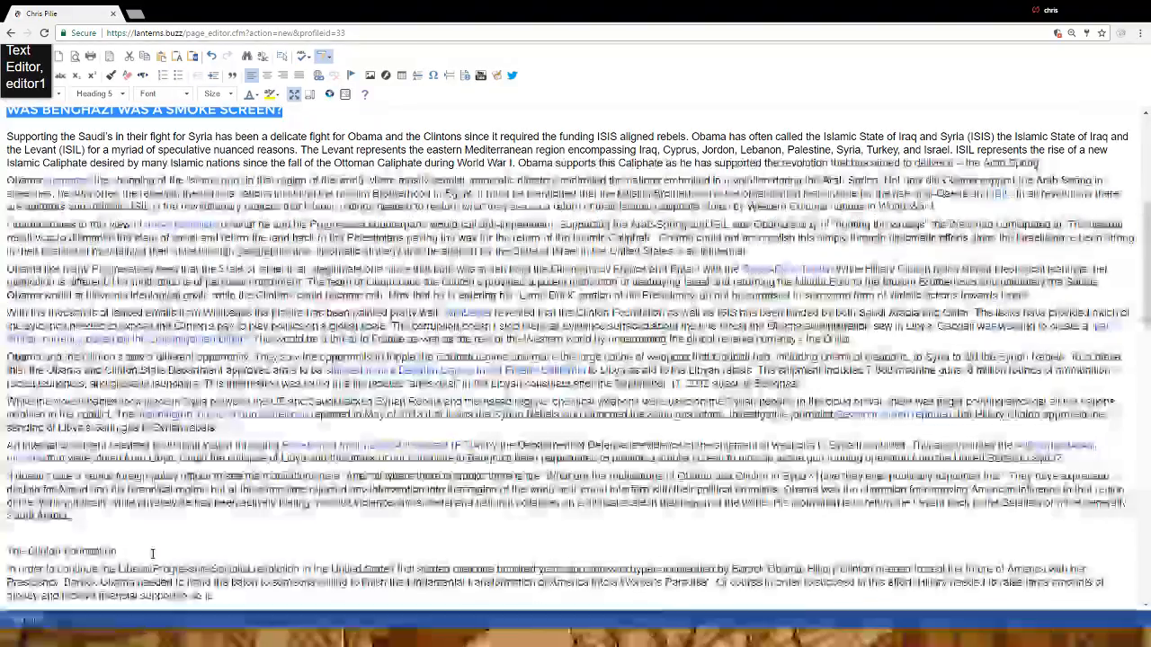
{"action": "left_click_drag", "start_coordinate": [117, 551], "coordinate": [28, 550]}
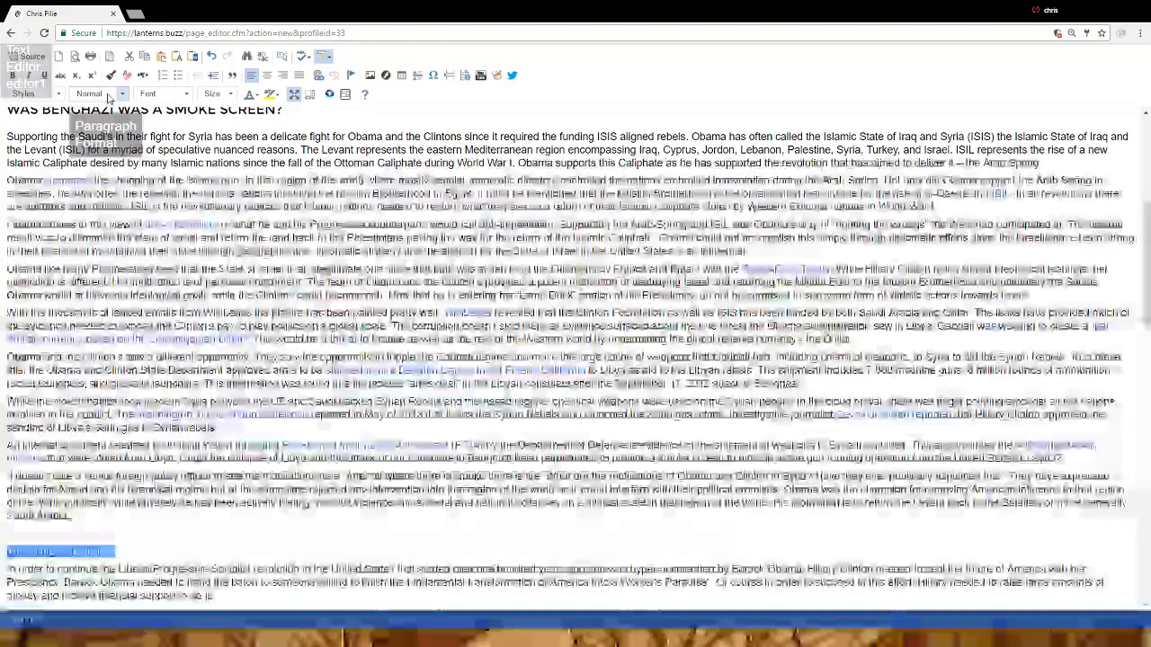
{"action": "left_click", "coordinate": [110, 95]}
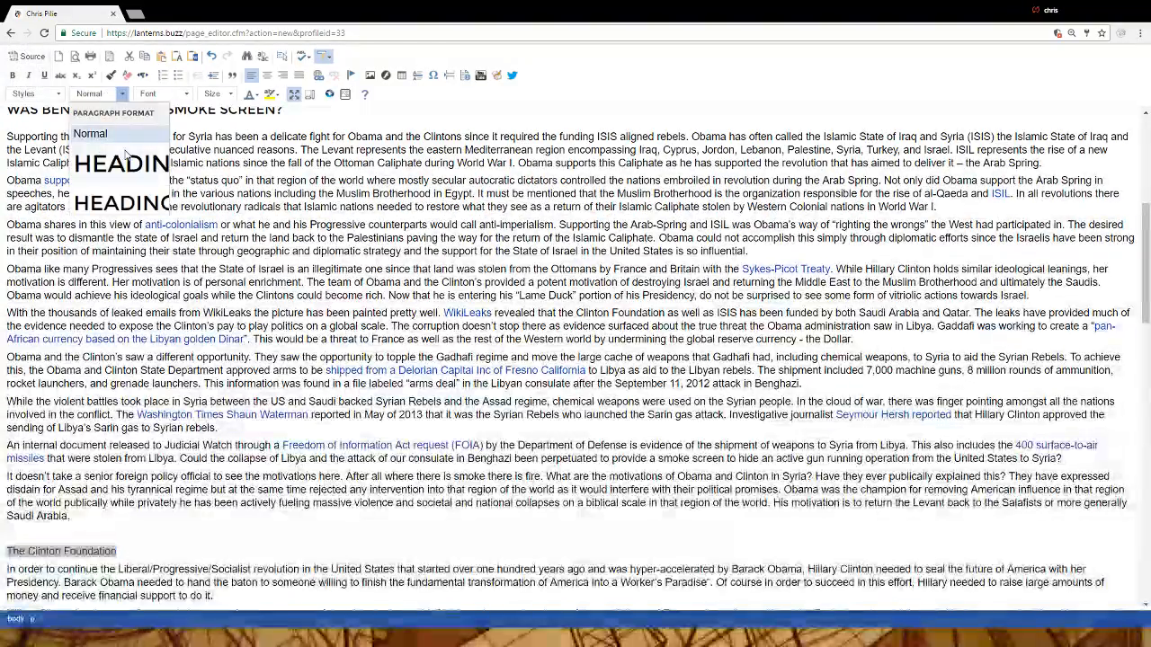
{"action": "scroll", "coordinate": [127, 157], "scroll_direction": "down", "scroll_amount": 2}
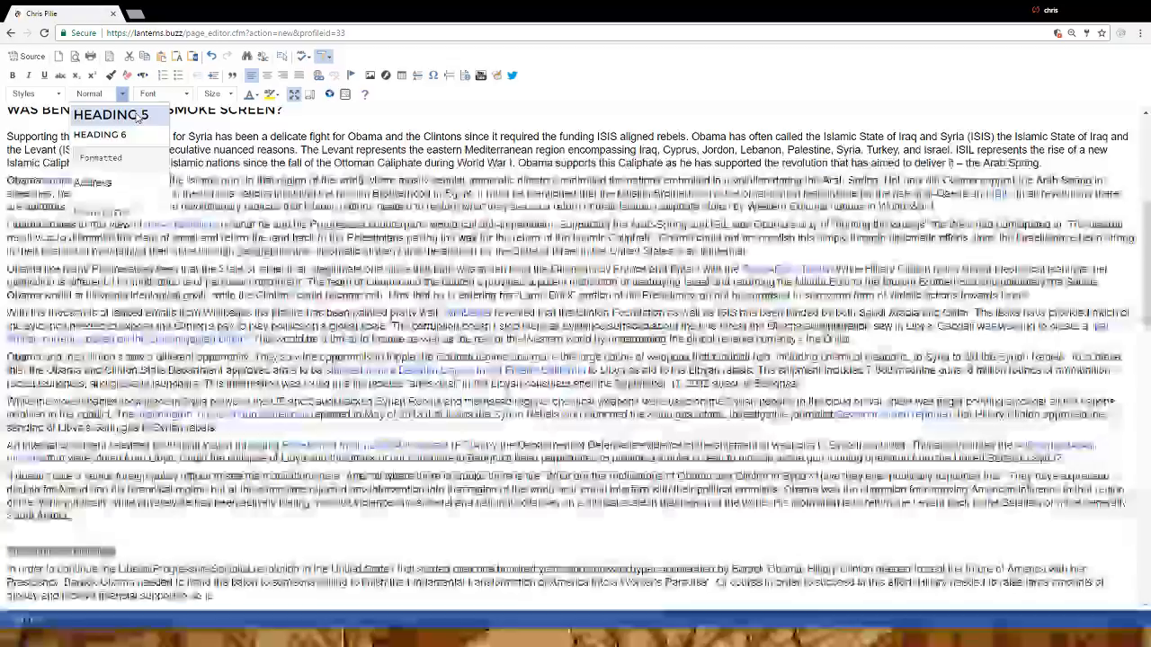
{"action": "left_click", "coordinate": [110, 115]}
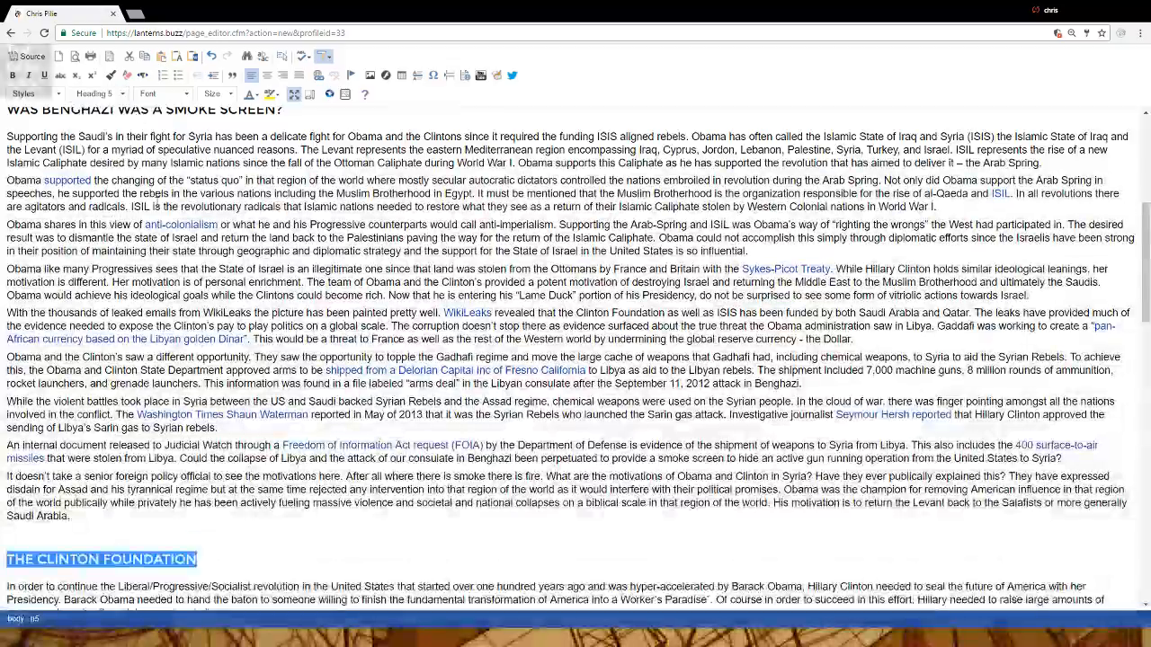
Delete the blank line above the heading "The Clinton Foundation"
{"action": "scroll", "coordinate": [49, 368], "scroll_direction": "down", "scroll_amount": 2}
{"action": "left_click", "coordinate": [49, 364]}
{"action": "key", "text": "BackSpace"}
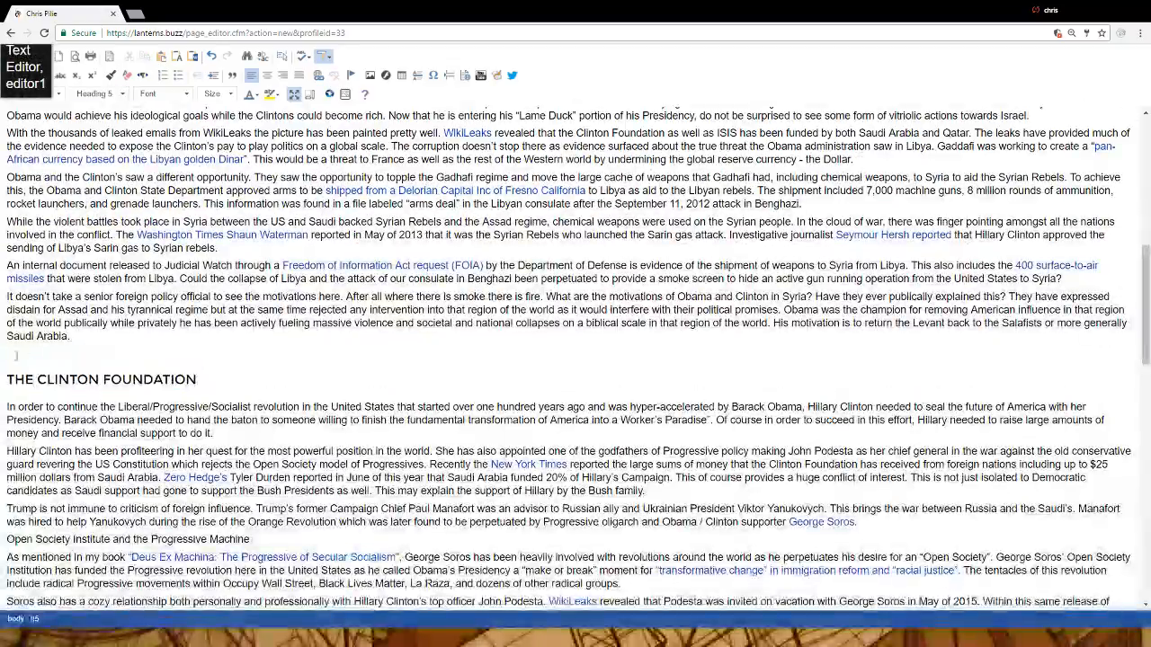
Format the line "The political motivations are obvious." as Heading 5
{"action": "scroll", "coordinate": [132, 382], "scroll_direction": "down", "scroll_amount": 6}
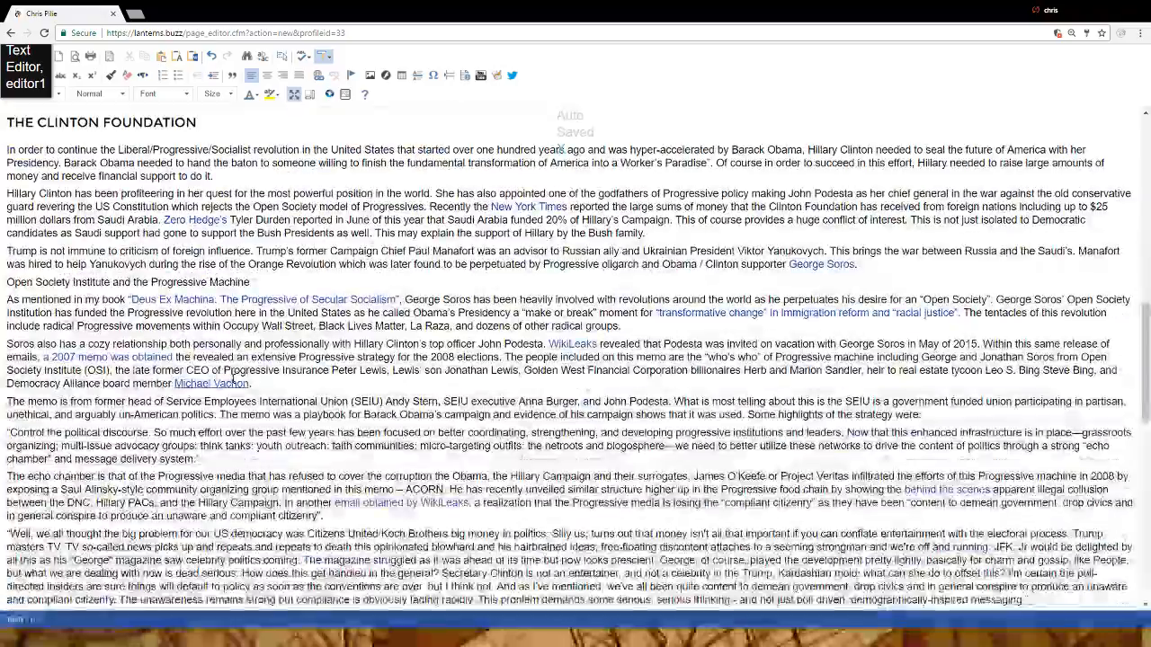
{"action": "scroll", "coordinate": [253, 382], "scroll_direction": "down", "scroll_amount": 3}
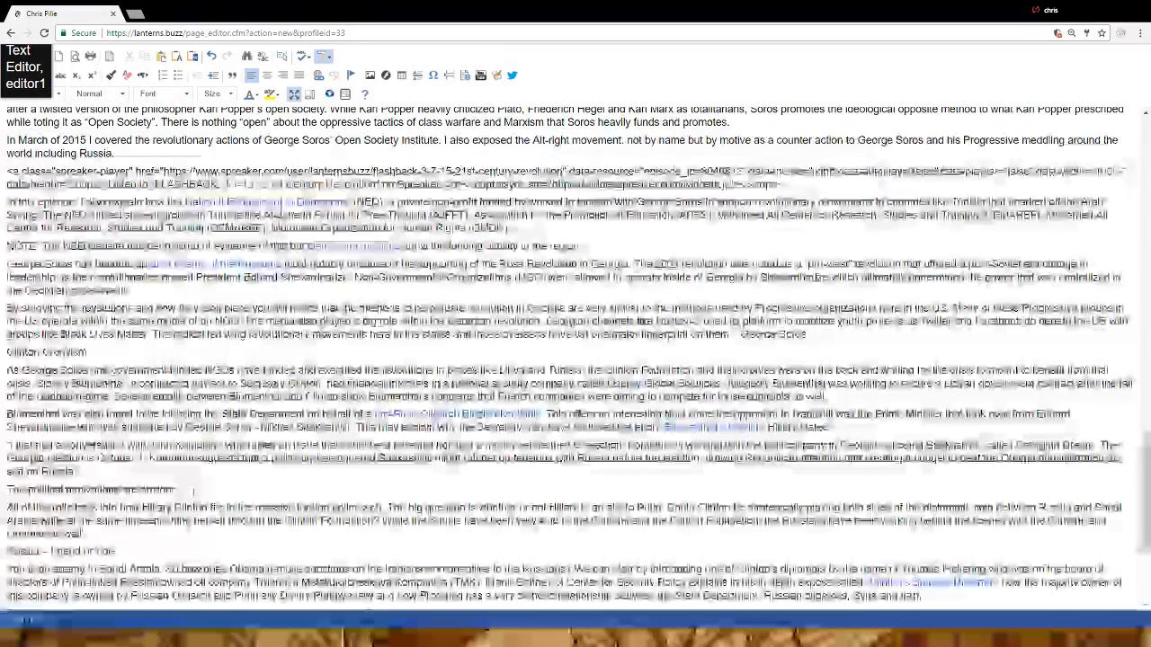
{"action": "triple_click", "coordinate": [108, 490]}
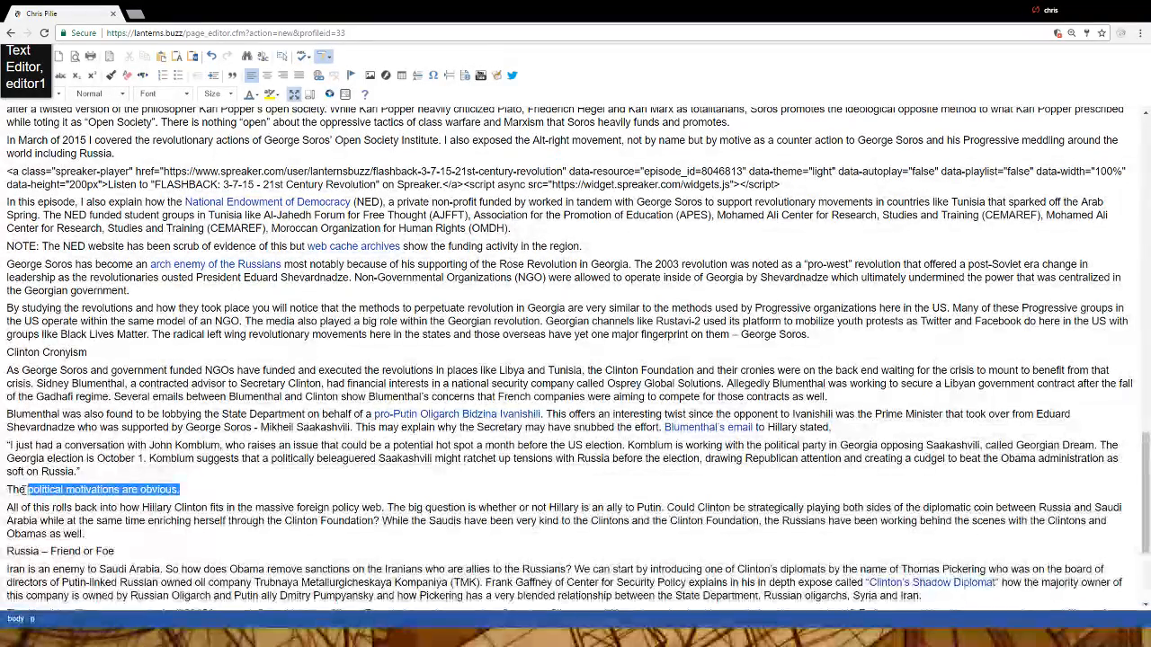
{"action": "left_click", "coordinate": [81, 95]}
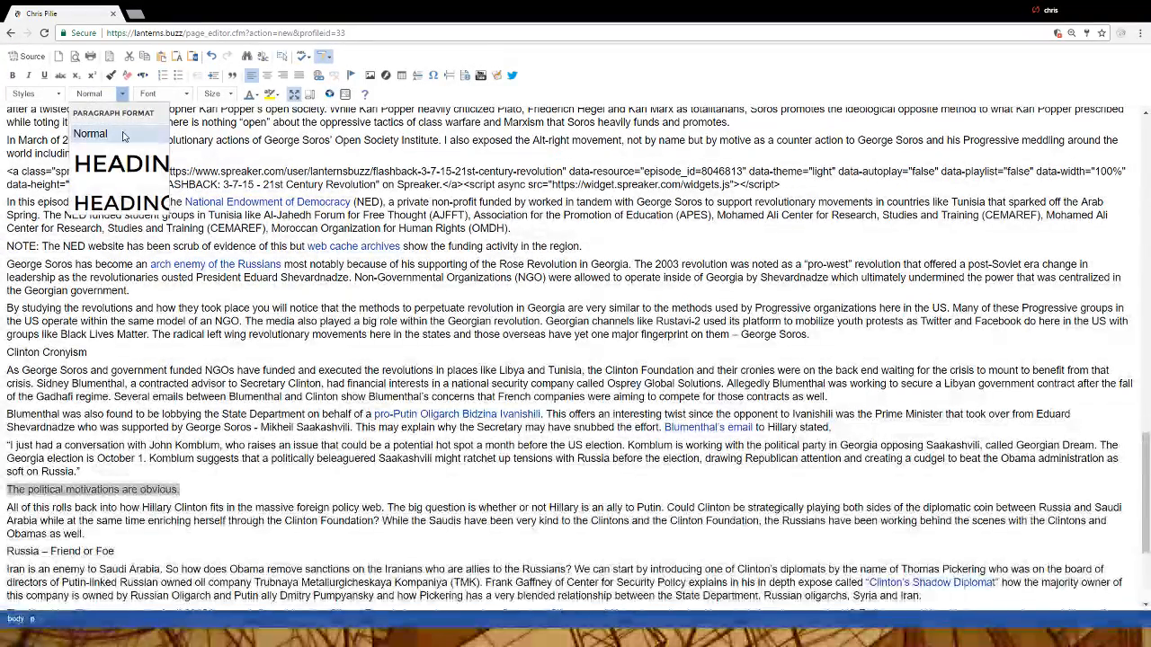
{"action": "scroll", "coordinate": [125, 157], "scroll_direction": "down", "scroll_amount": 2}
{"action": "left_click", "coordinate": [127, 179]}
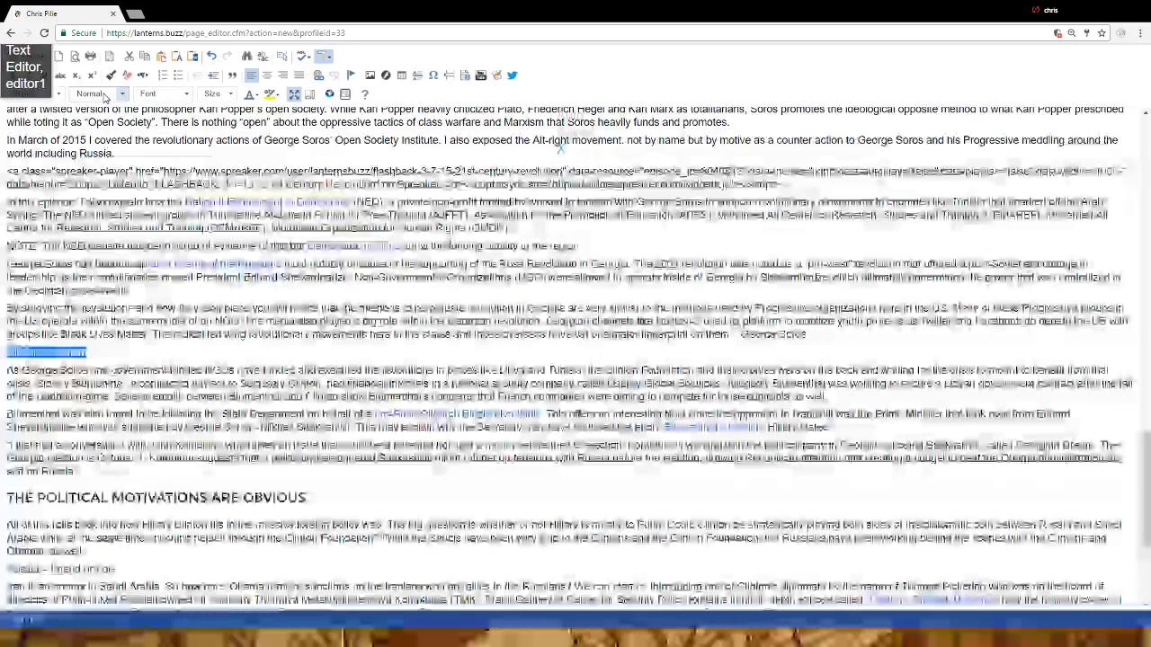
Format the line "Clinton Cronyism" as Heading 5
{"action": "left_click", "coordinate": [101, 93]}
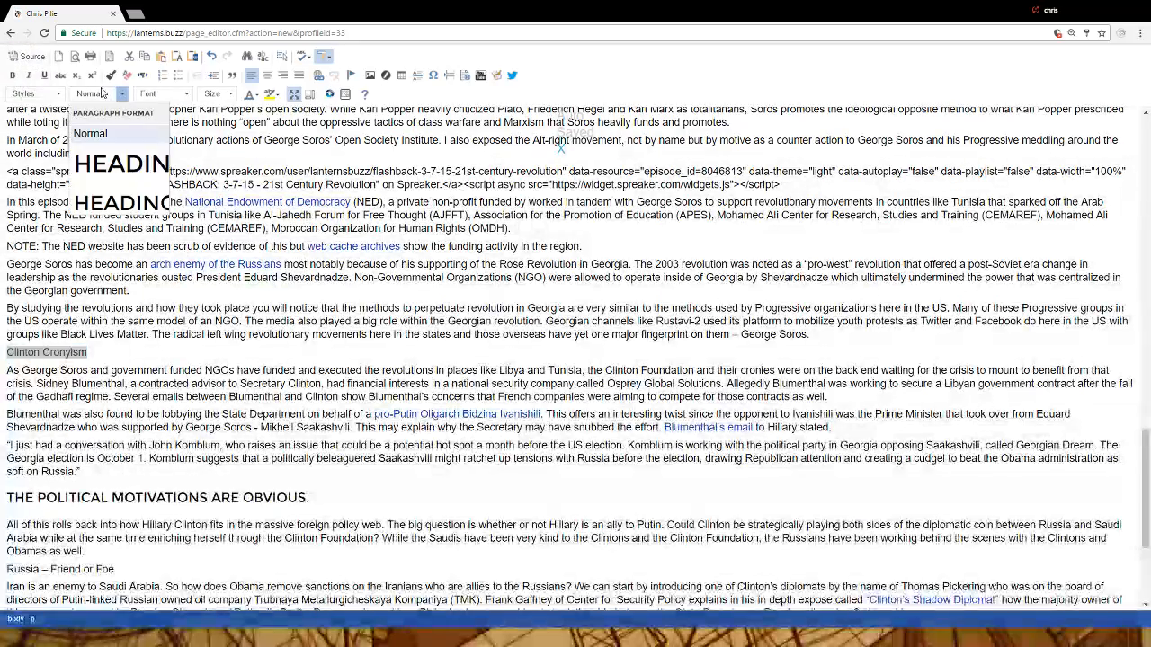
{"action": "left_click", "coordinate": [120, 183]}
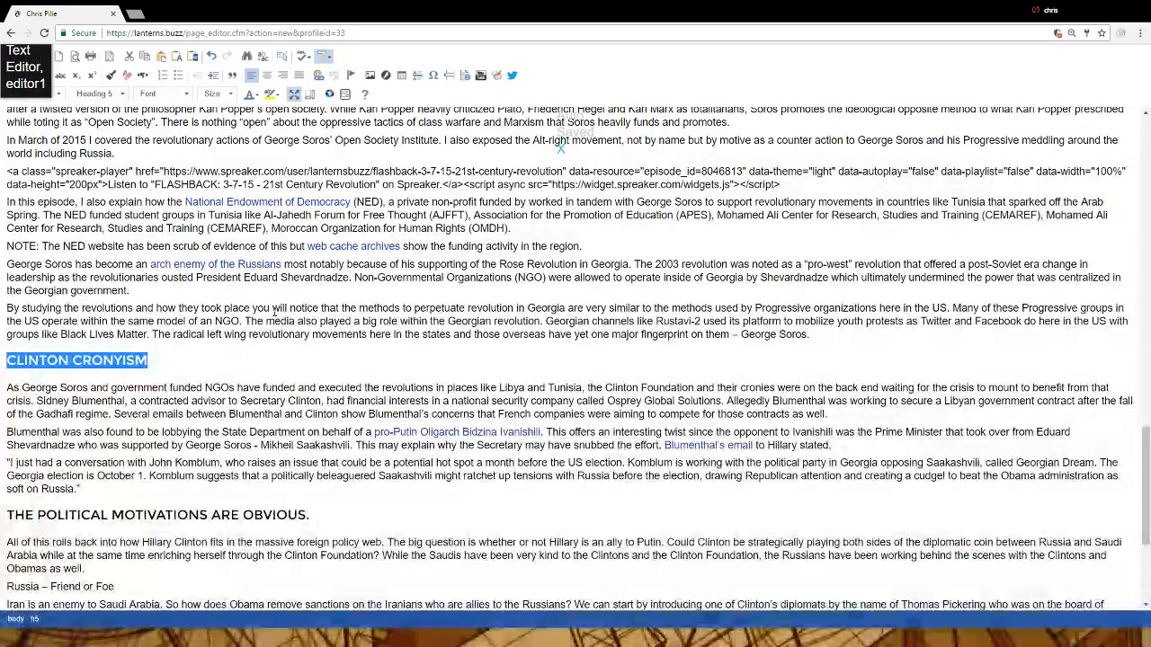
{"action": "scroll", "coordinate": [212, 338], "scroll_direction": "up", "scroll_amount": 1}
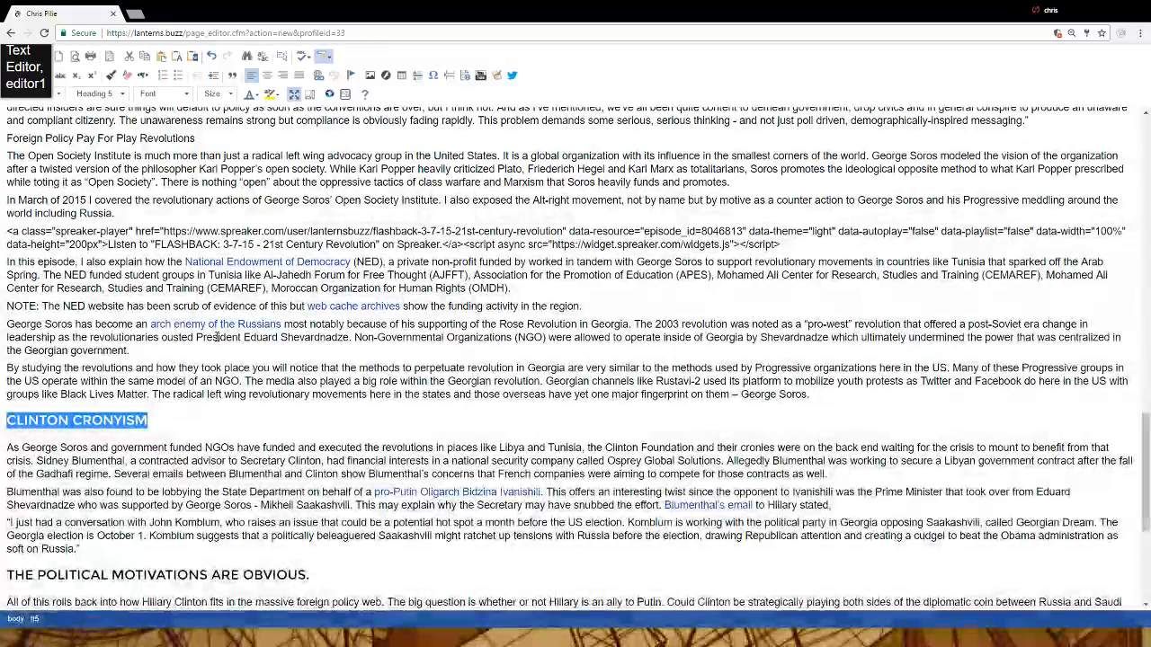
Format the line "Russia – Friend or Foe" as Heading 5
{"action": "scroll", "coordinate": [203, 372], "scroll_direction": "down", "scroll_amount": 3}
{"action": "left_click_drag", "start_coordinate": [126, 465], "coordinate": [5, 460]}
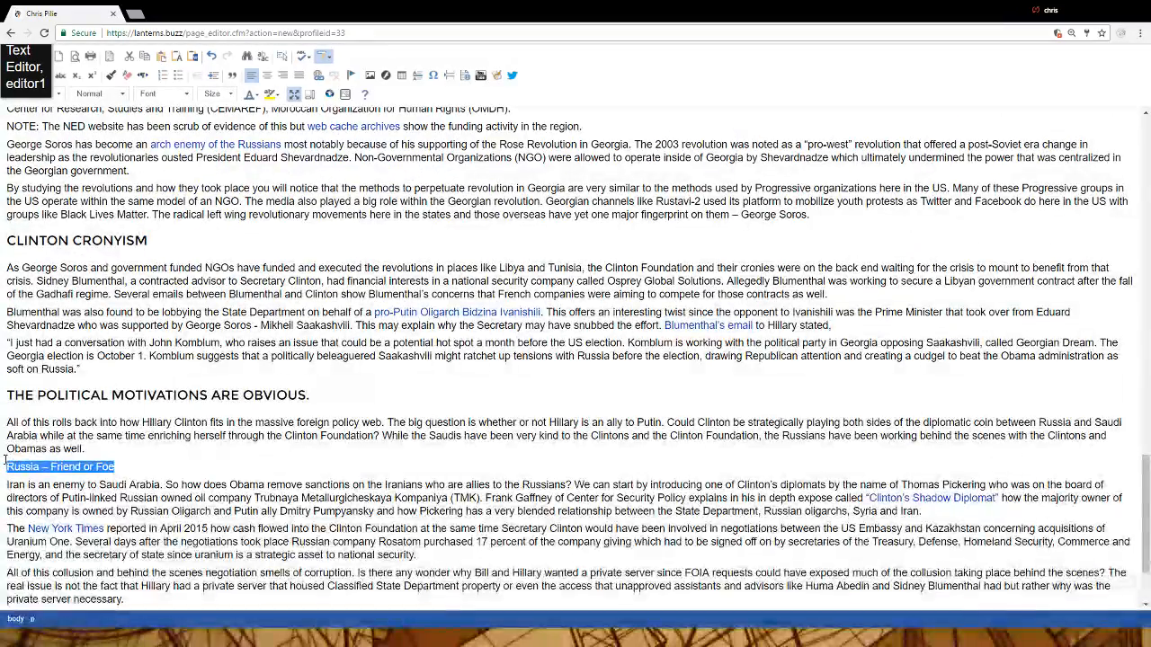
{"action": "left_click", "coordinate": [117, 93]}
{"action": "scroll", "coordinate": [128, 142], "scroll_direction": "down", "scroll_amount": 3}
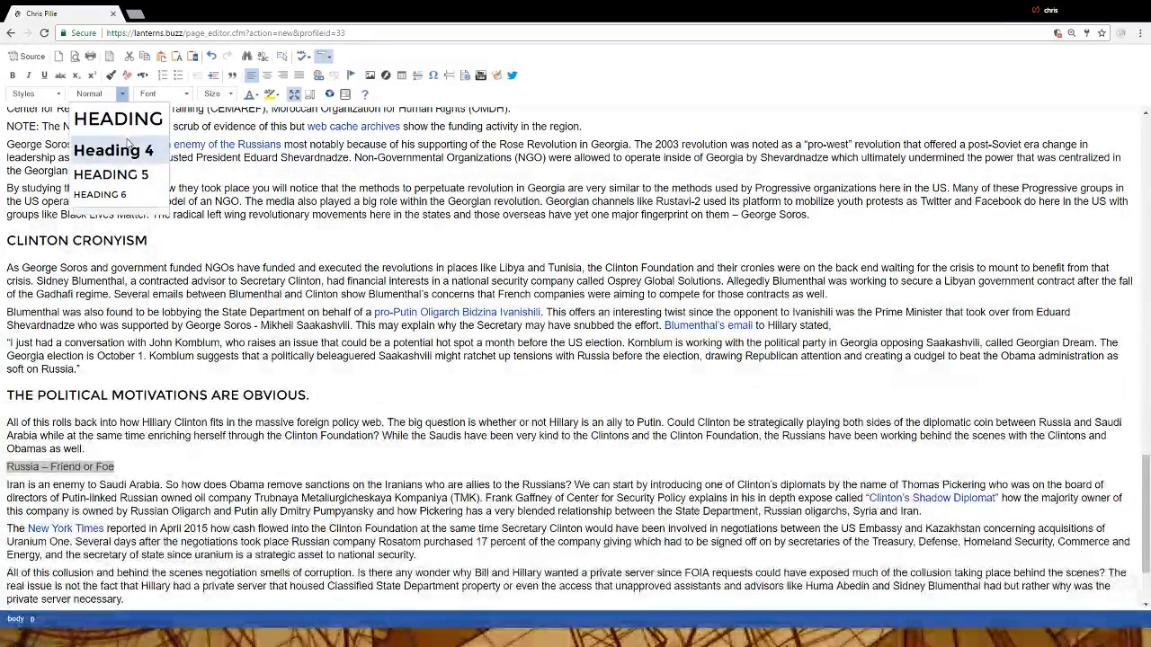
{"action": "left_click", "coordinate": [130, 182]}
{"action": "left_click", "coordinate": [277, 469]}
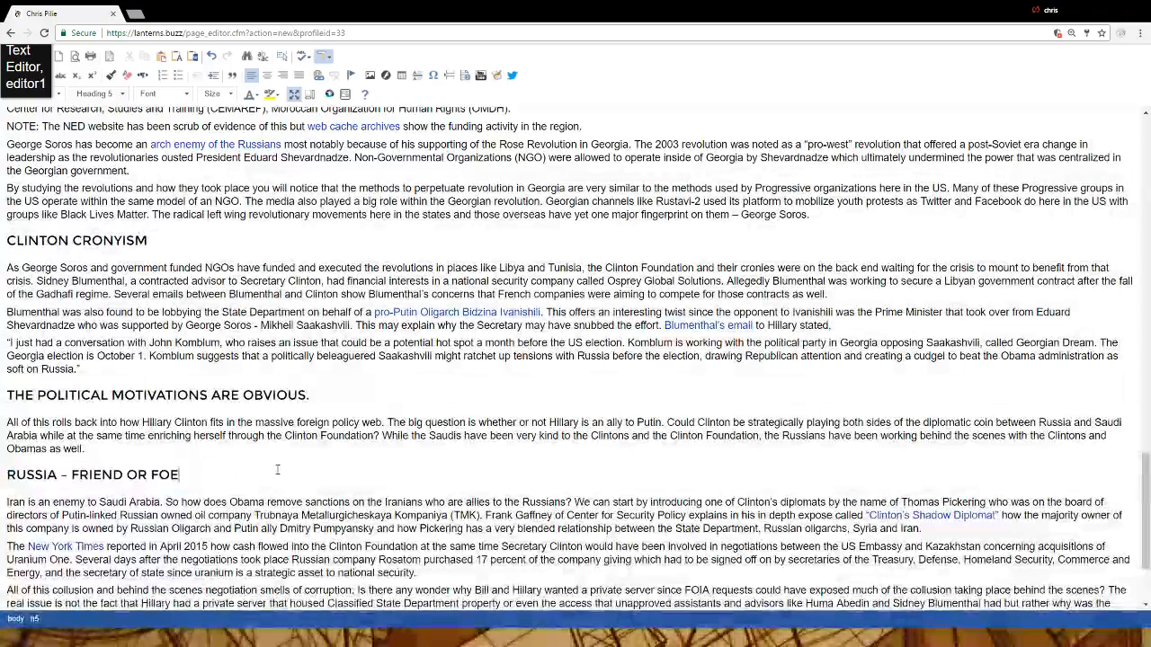
Format the line "Foreign Policy Pay For Play Revolutions" as Heading 5
{"action": "scroll", "coordinate": [280, 481], "scroll_direction": "down", "scroll_amount": 3}
{"action": "scroll", "coordinate": [296, 493], "scroll_direction": "up", "scroll_amount": 10}
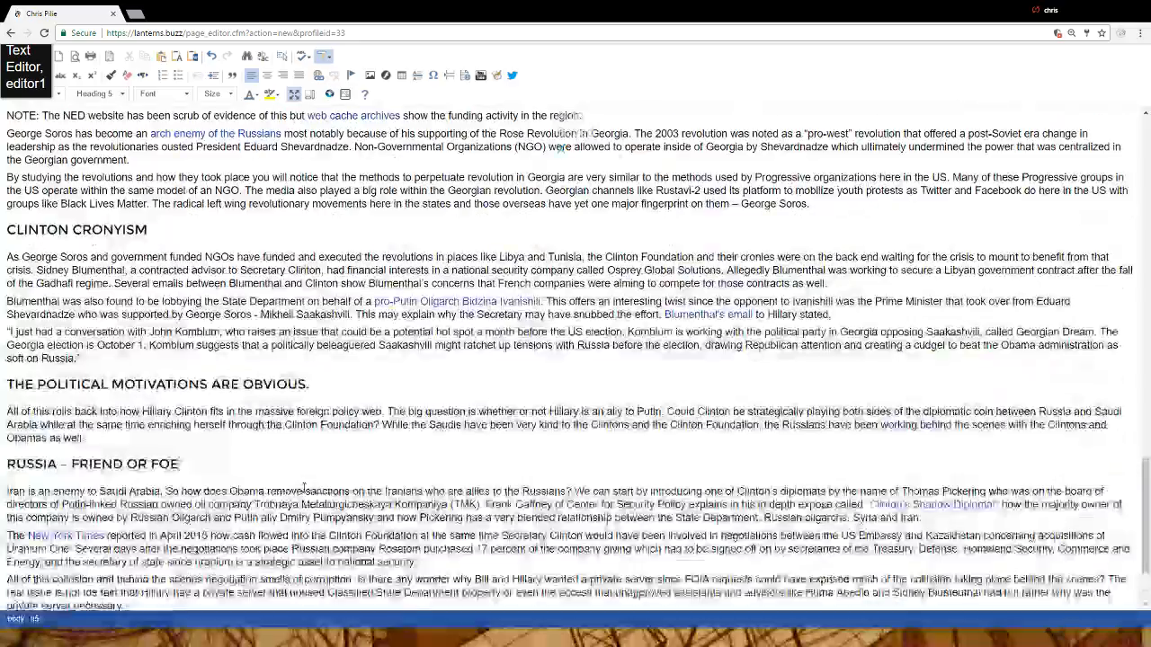
{"action": "scroll", "coordinate": [561, 148], "scroll_direction": "up", "scroll_amount": 2}
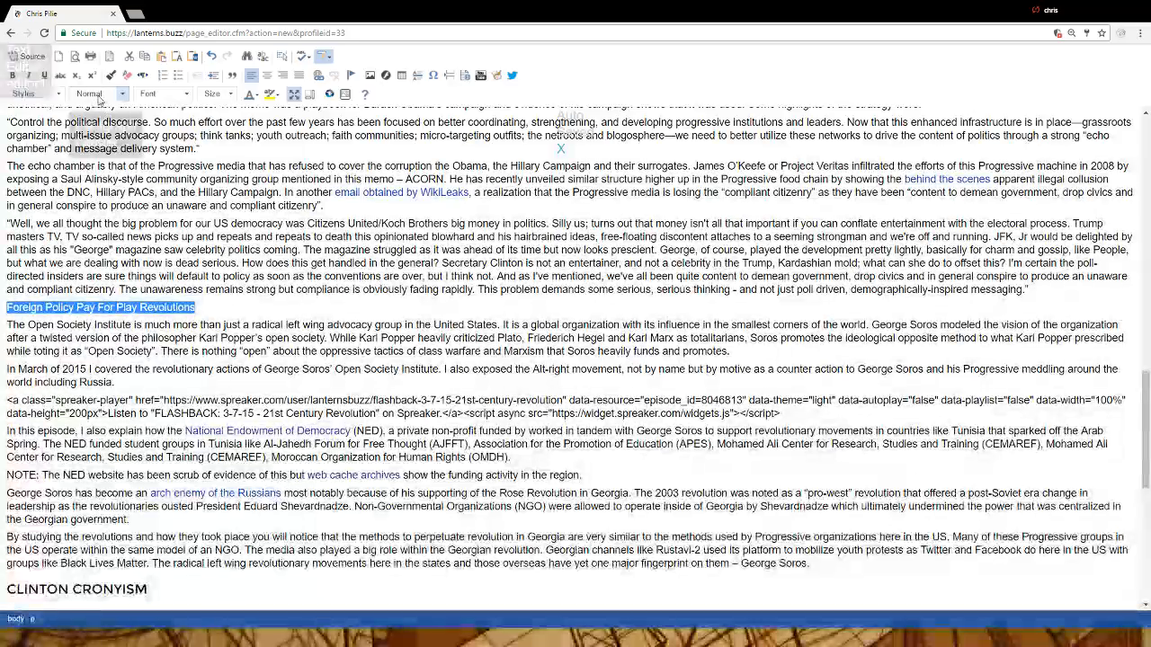
{"action": "left_click", "coordinate": [97, 94]}
{"action": "scroll", "coordinate": [130, 170], "scroll_direction": "down", "scroll_amount": 2}
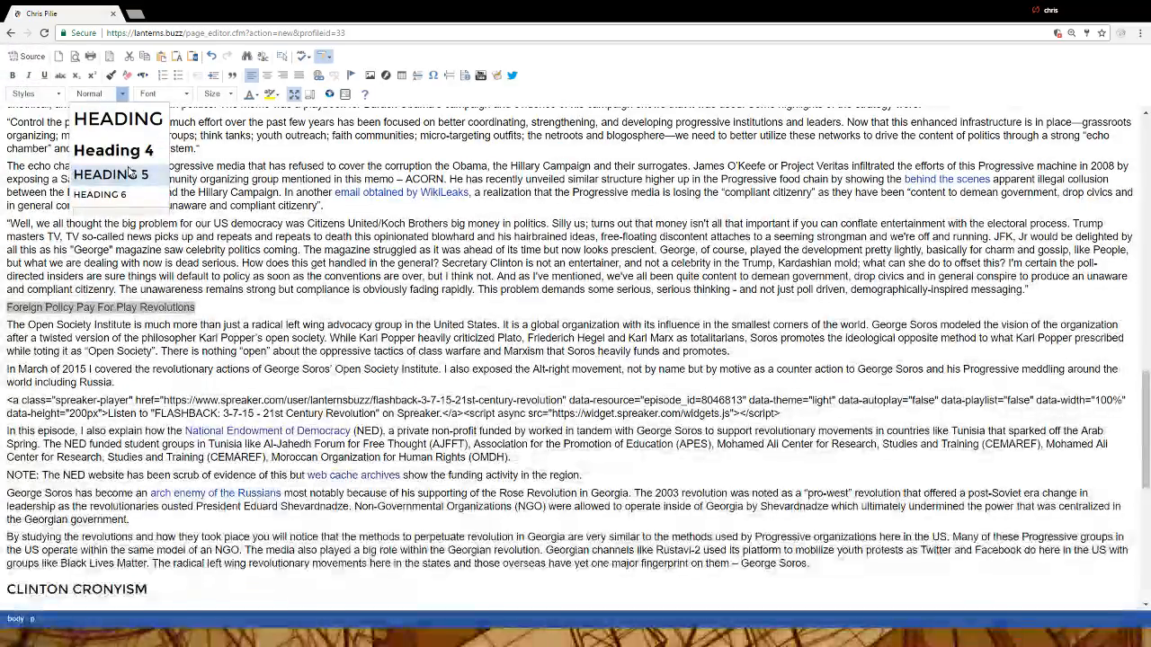
{"action": "left_click", "coordinate": [130, 172]}
{"action": "left_click_drag", "start_coordinate": [290, 263], "coordinate": [295, 264]}
Look through the whole article from beginning to end to check its section headings
{"action": "scroll", "coordinate": [341, 292], "scroll_direction": "up", "scroll_amount": 5}
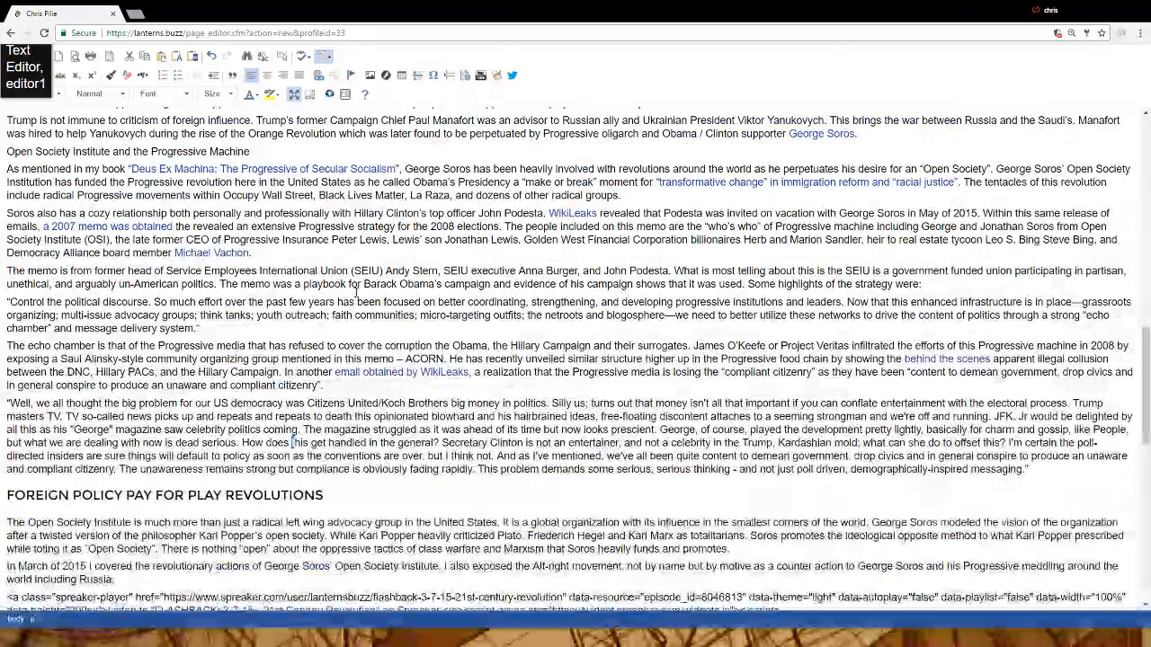
{"action": "scroll", "coordinate": [363, 299], "scroll_direction": "up", "scroll_amount": 4}
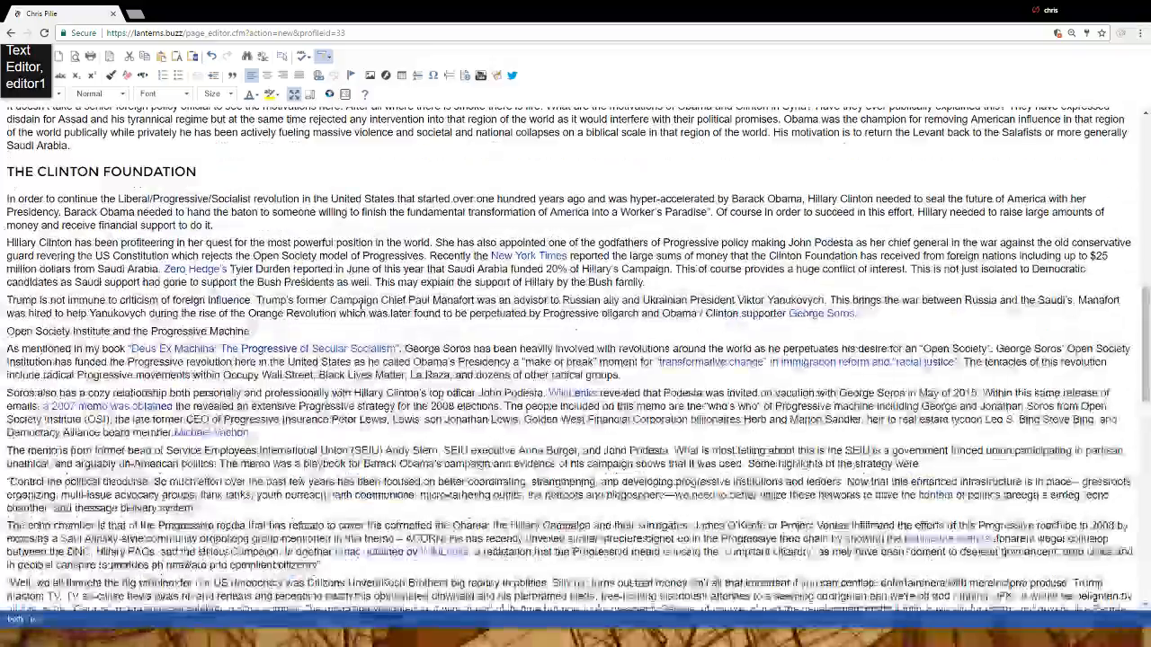
{"action": "scroll", "coordinate": [377, 326], "scroll_direction": "up", "scroll_amount": 8}
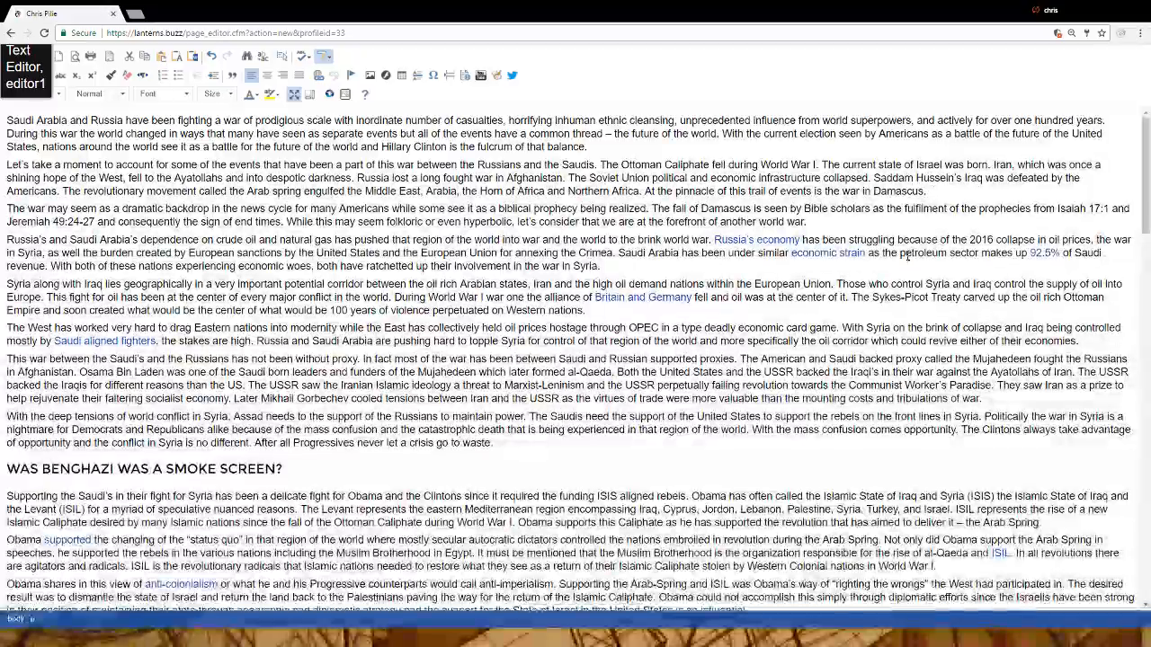
{"action": "scroll", "coordinate": [636, 307], "scroll_direction": "down", "scroll_amount": 15}
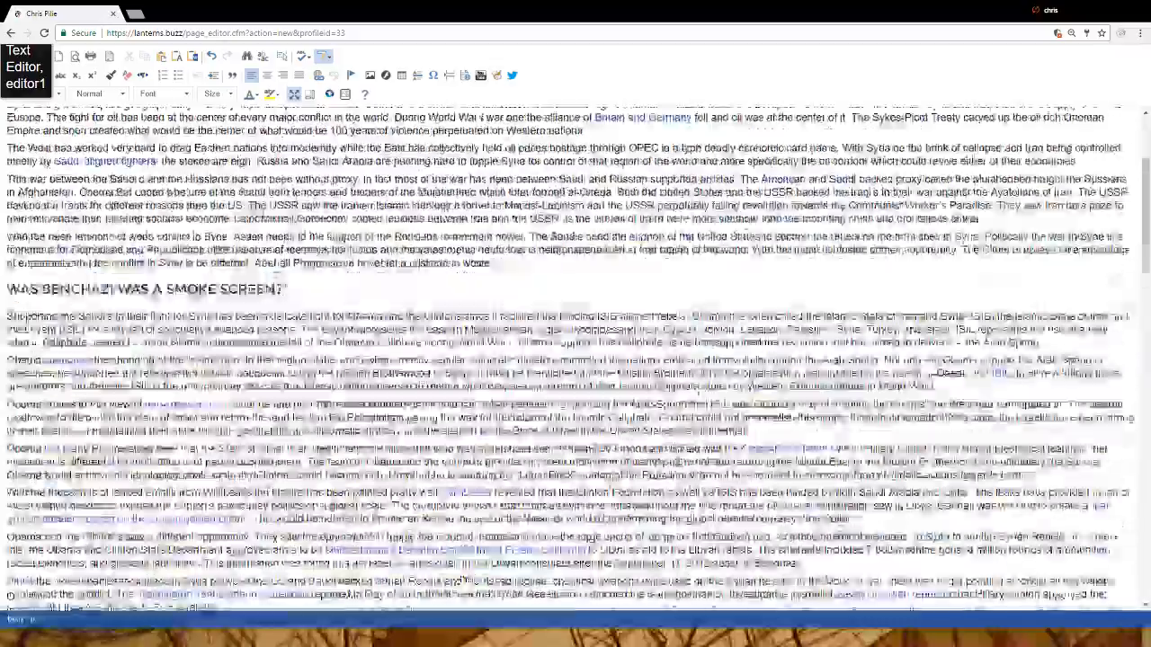
{"action": "scroll", "coordinate": [617, 410], "scroll_direction": "down", "scroll_amount": 6}
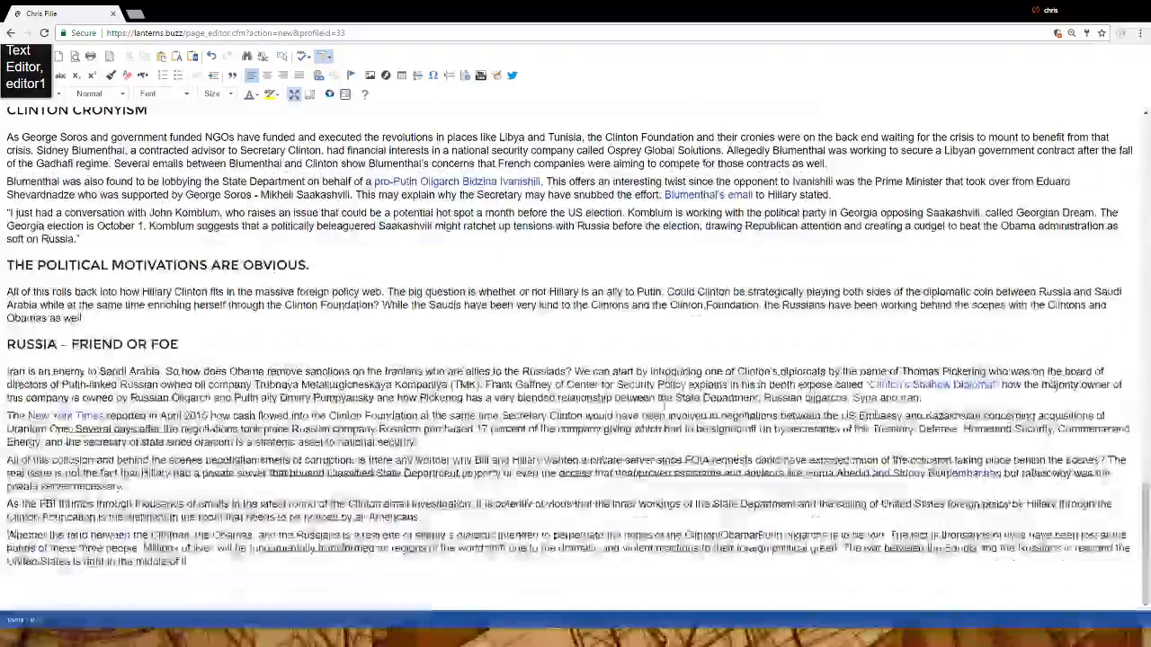
{"action": "scroll", "coordinate": [617, 409], "scroll_direction": "up", "scroll_amount": 5}
{"action": "scroll", "coordinate": [617, 410], "scroll_direction": "up", "scroll_amount": 10}
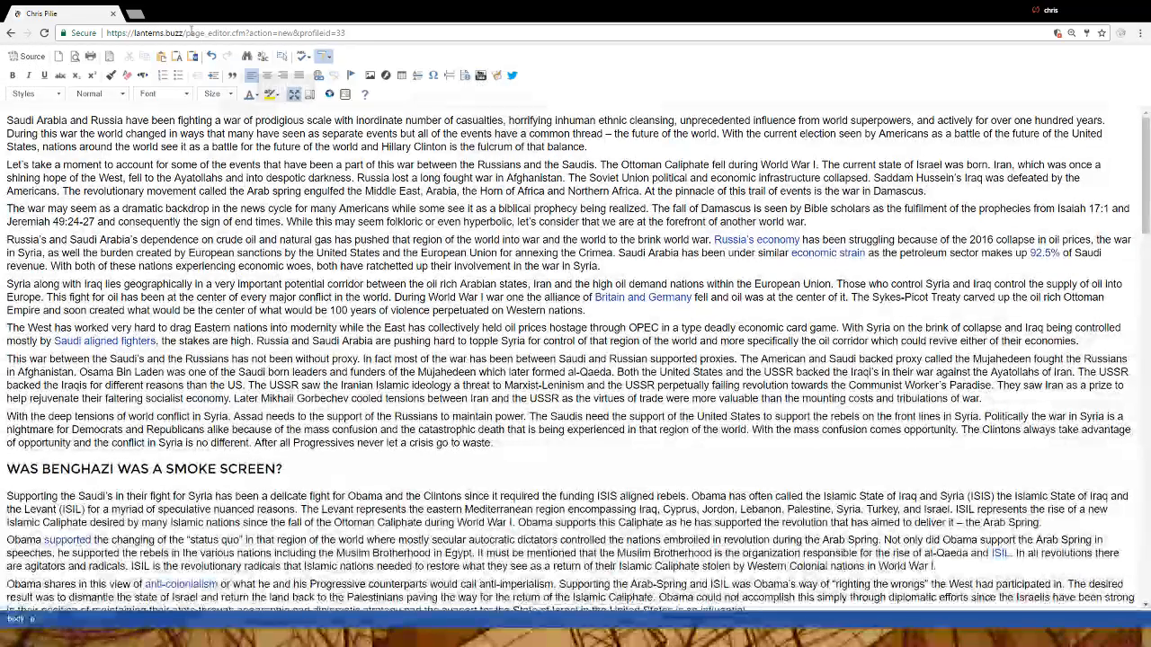
Open YouTube in a new browser tab
{"action": "left_click", "coordinate": [135, 14]}
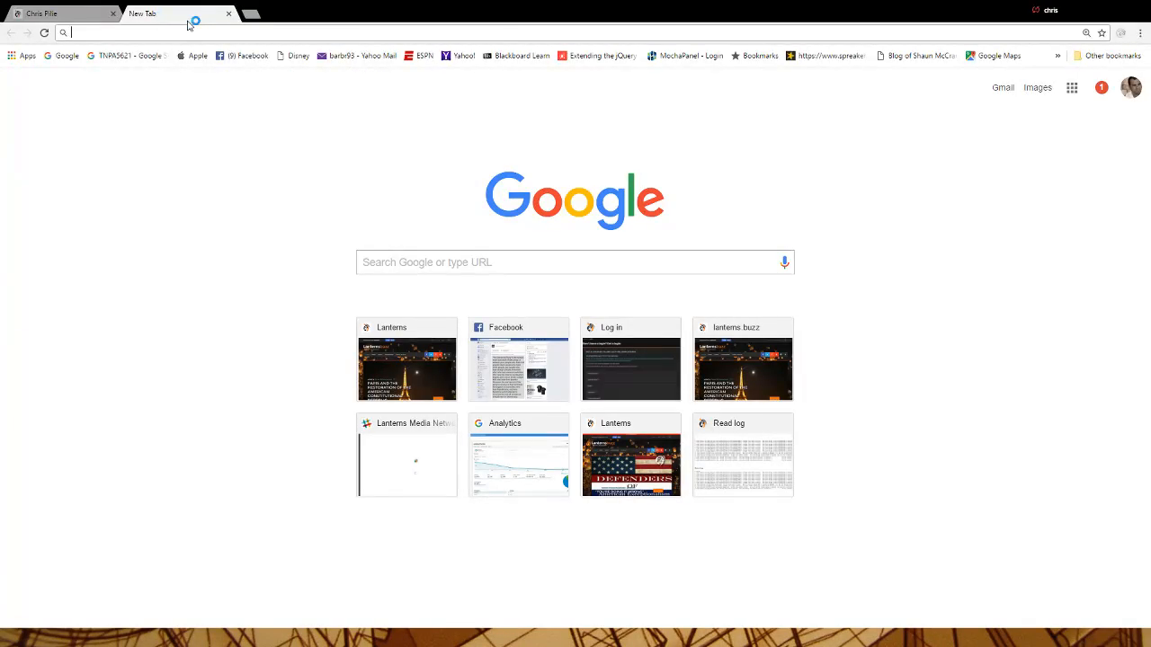
{"action": "type", "text": "you"}
{"action": "key", "text": "Return"}
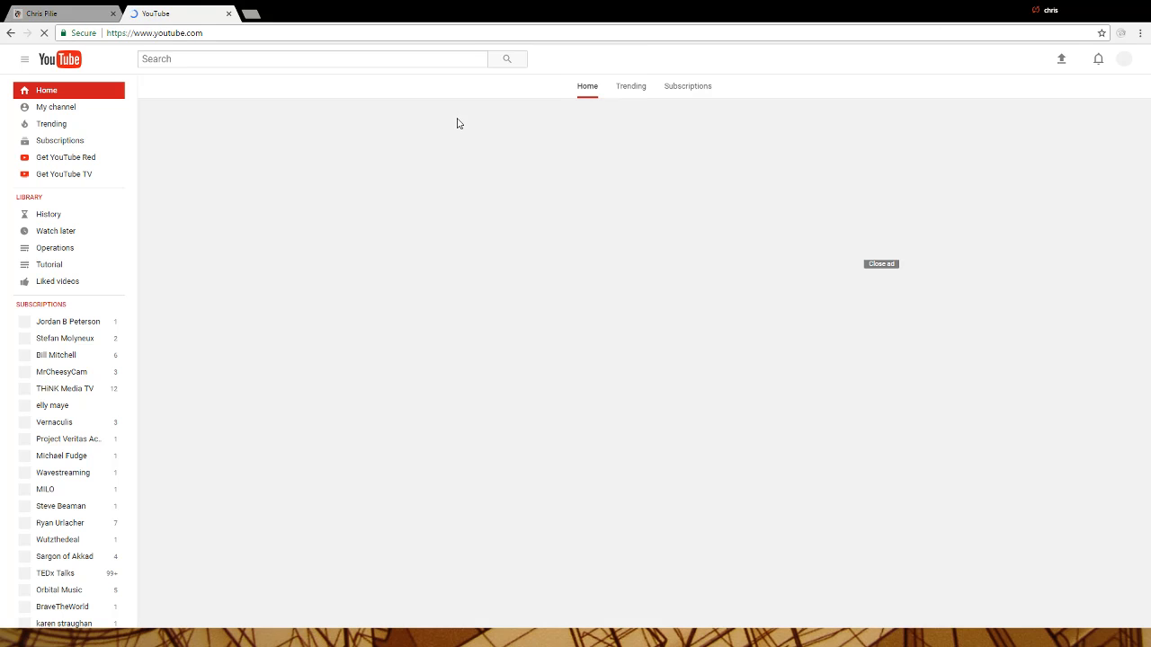
Search YouTube for "clinton foundation"
{"action": "type", "text": "cl"}
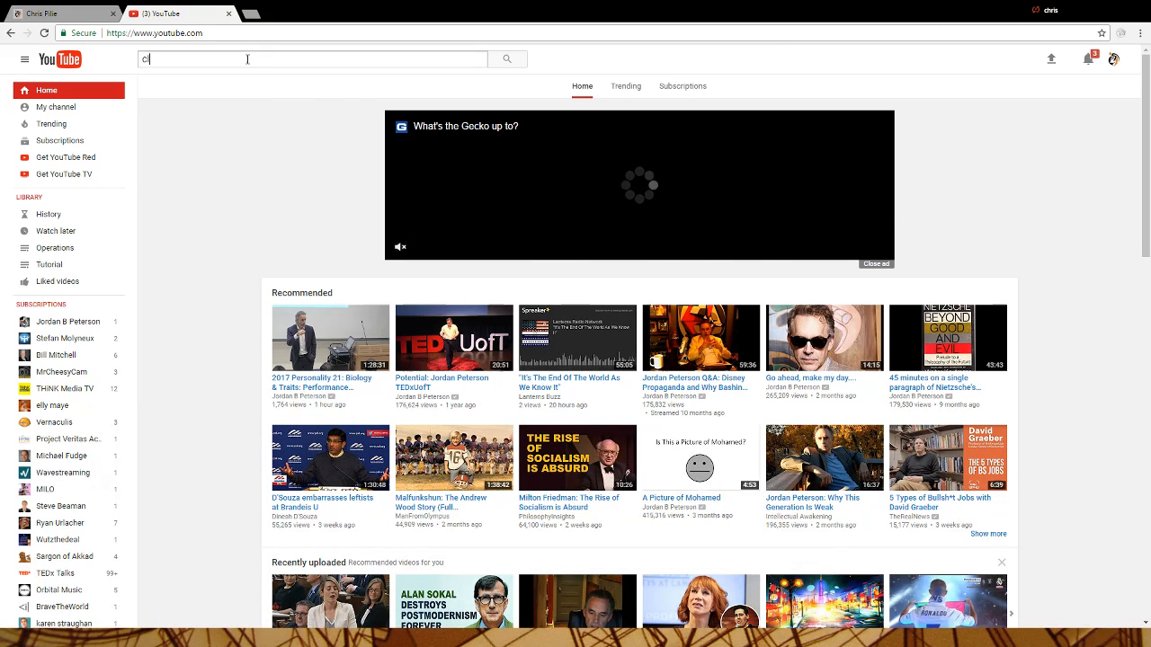
{"action": "type", "text": "inton fo"}
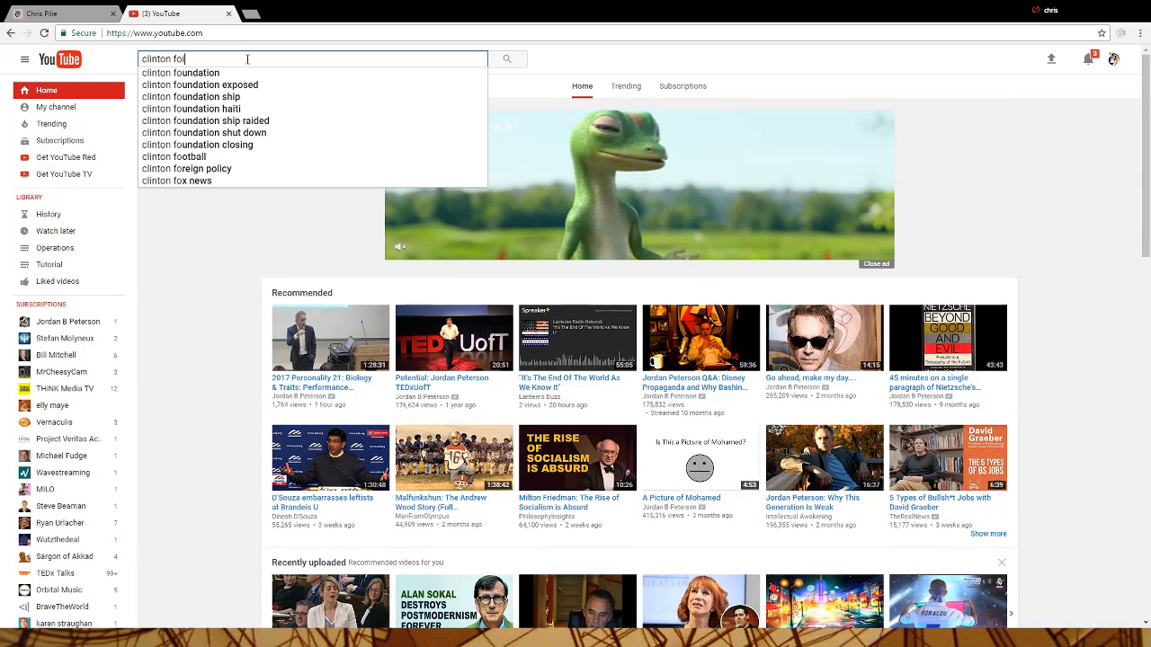
{"action": "type", "text": "unda"}
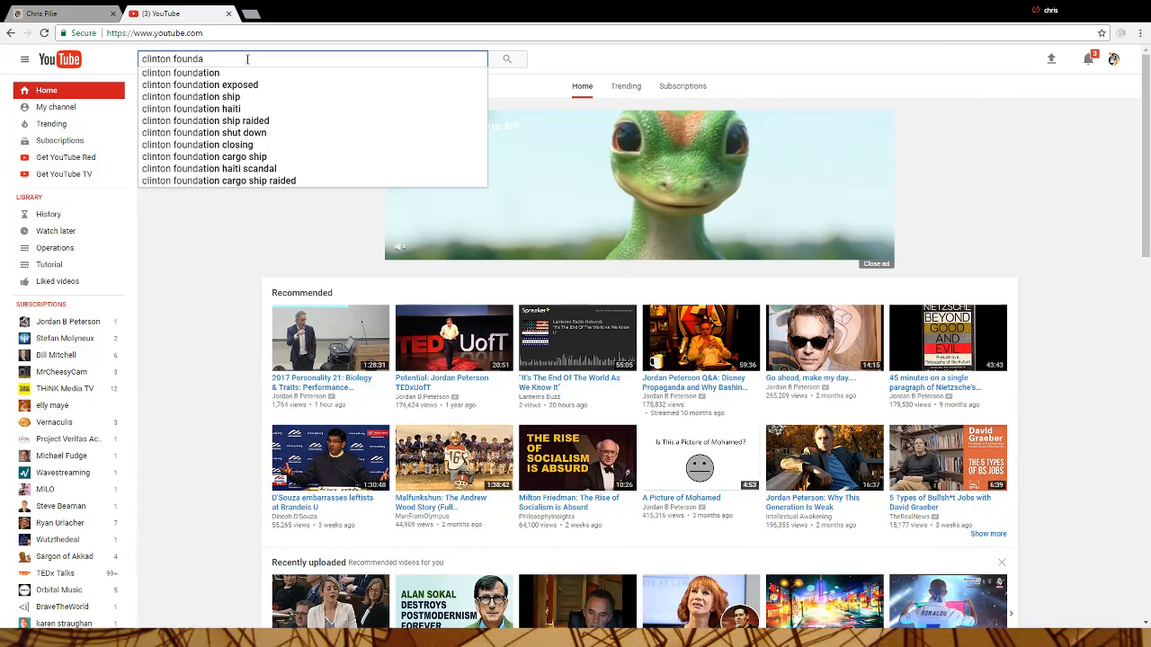
{"action": "left_click", "coordinate": [255, 74]}
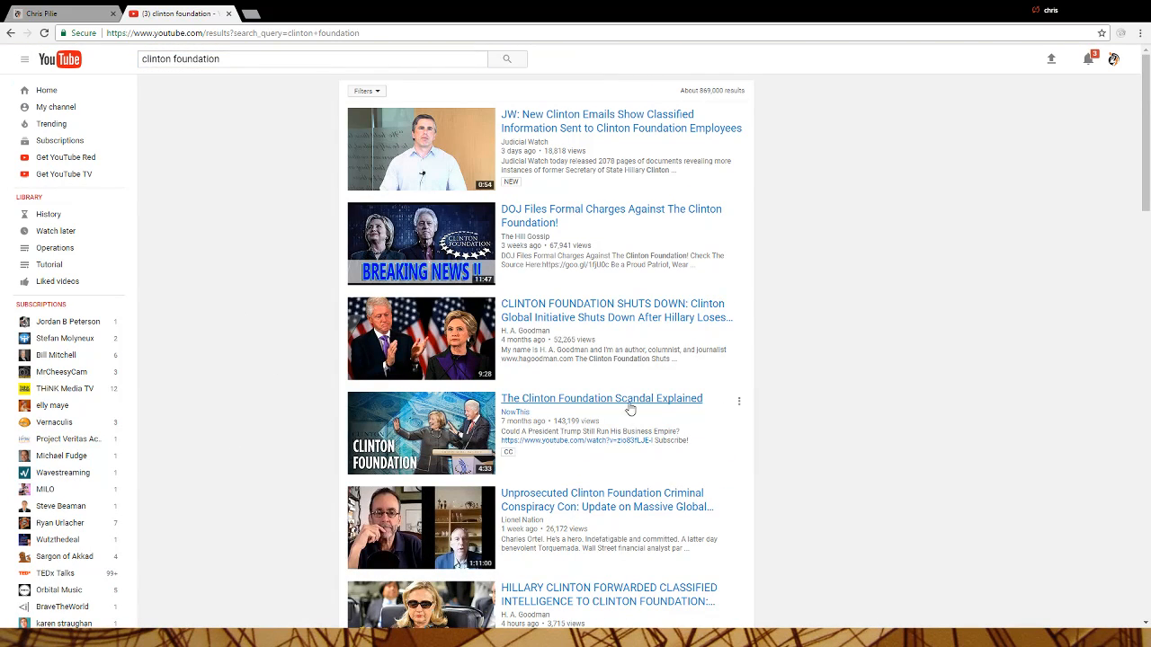
Open the video "DOJ Files Formal Charges Against The Clinton Foundation!" and pause its playback
{"action": "left_click", "coordinate": [659, 218]}
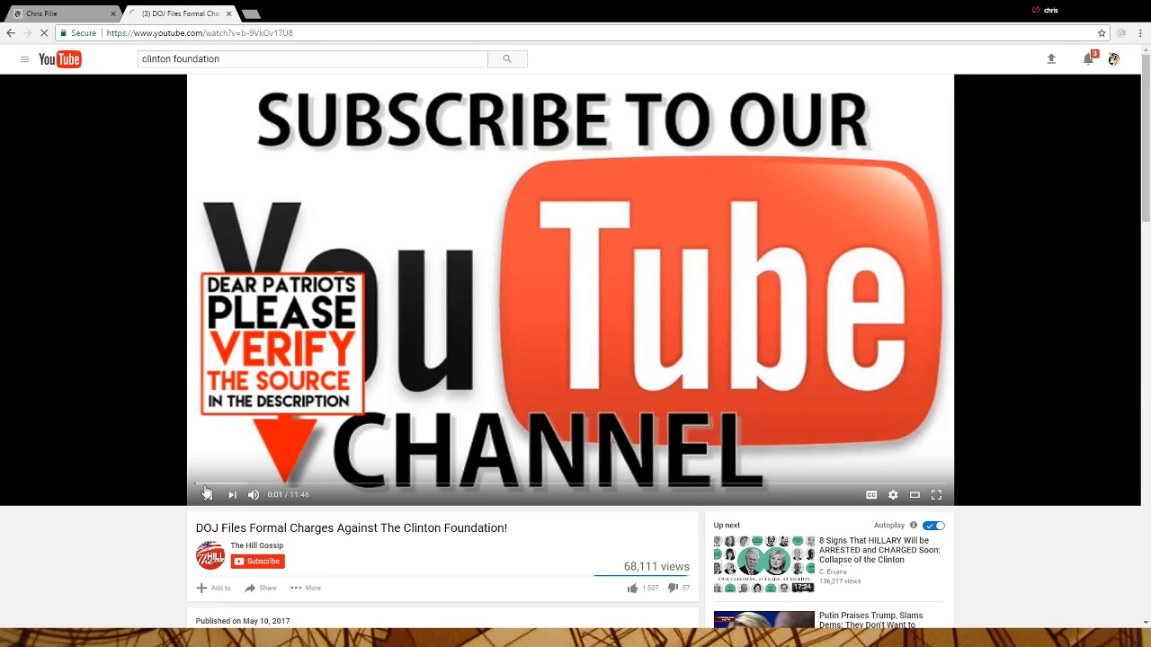
{"action": "left_click", "coordinate": [208, 495]}
{"action": "scroll", "coordinate": [180, 524], "scroll_direction": "down", "scroll_amount": 1}
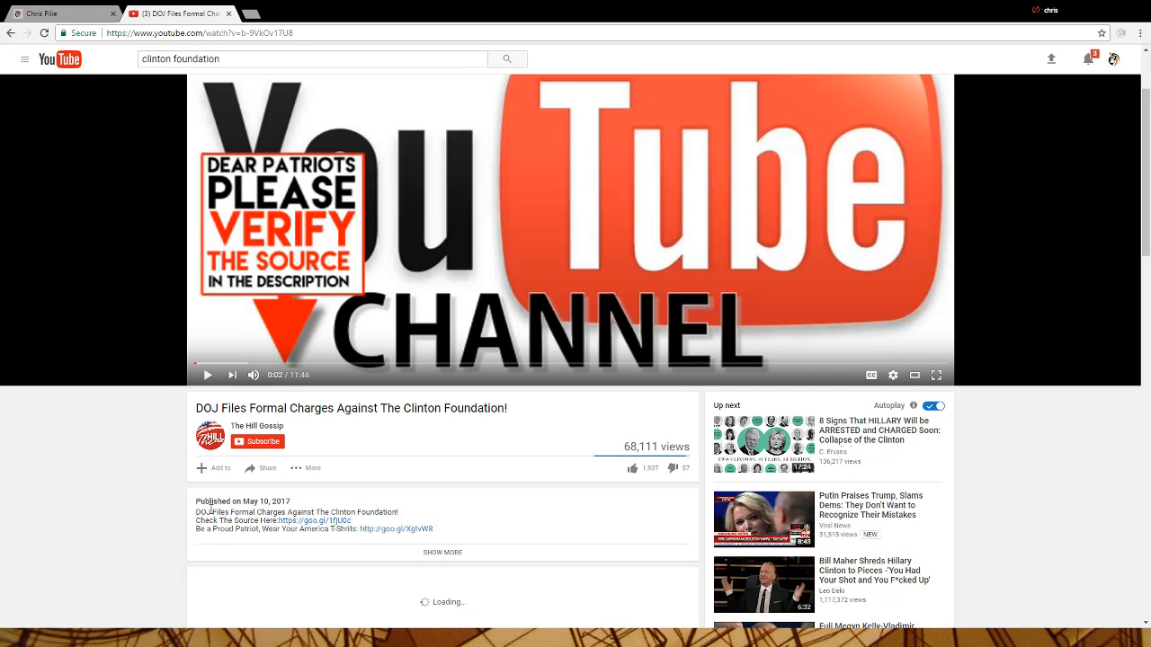
Show the video's embed code in its sharing options and copy the full iframe code
{"action": "left_click", "coordinate": [267, 469]}
{"action": "scroll", "coordinate": [118, 472], "scroll_direction": "down", "scroll_amount": 1}
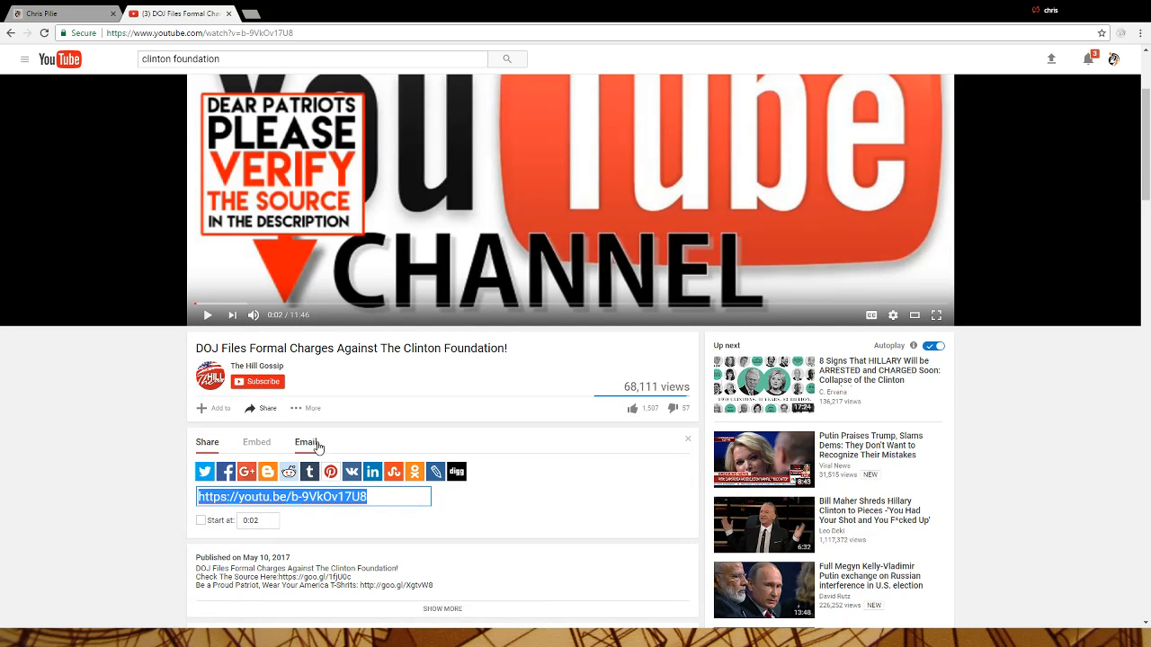
{"action": "left_click", "coordinate": [254, 448]}
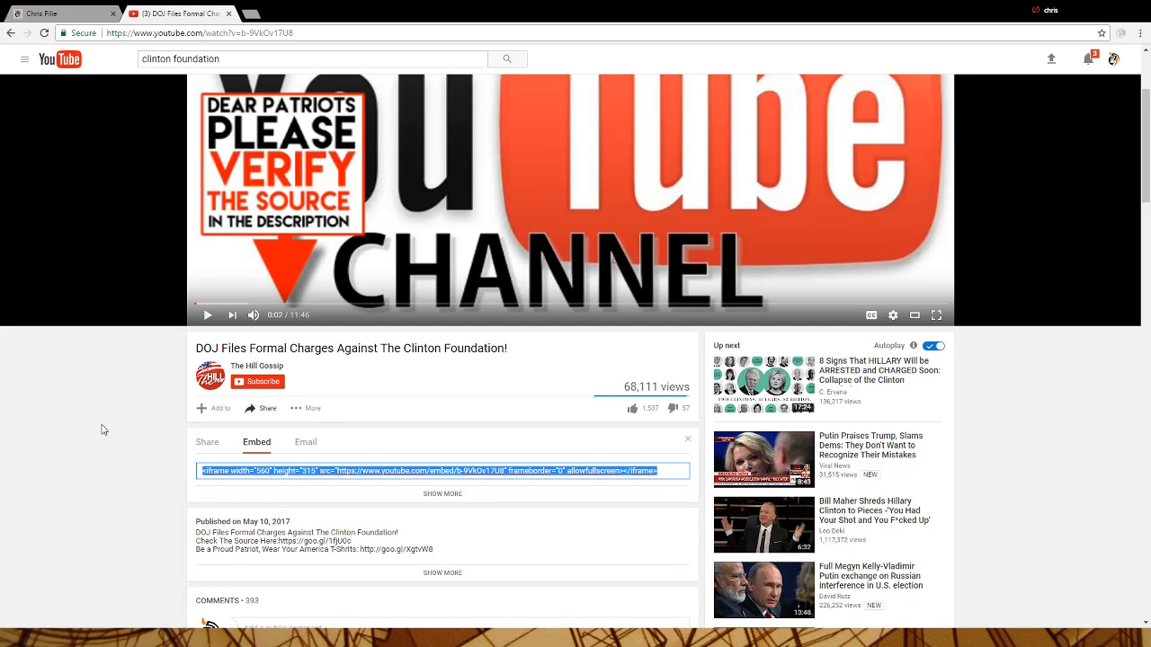
{"action": "left_click_drag", "start_coordinate": [675, 470], "coordinate": [105, 476]}
{"action": "key", "text": "ctrl+c"}
Return to the Lanterns.buzz article editor and add a blank line below the article's first paragraph
{"action": "left_click", "coordinate": [45, 14]}
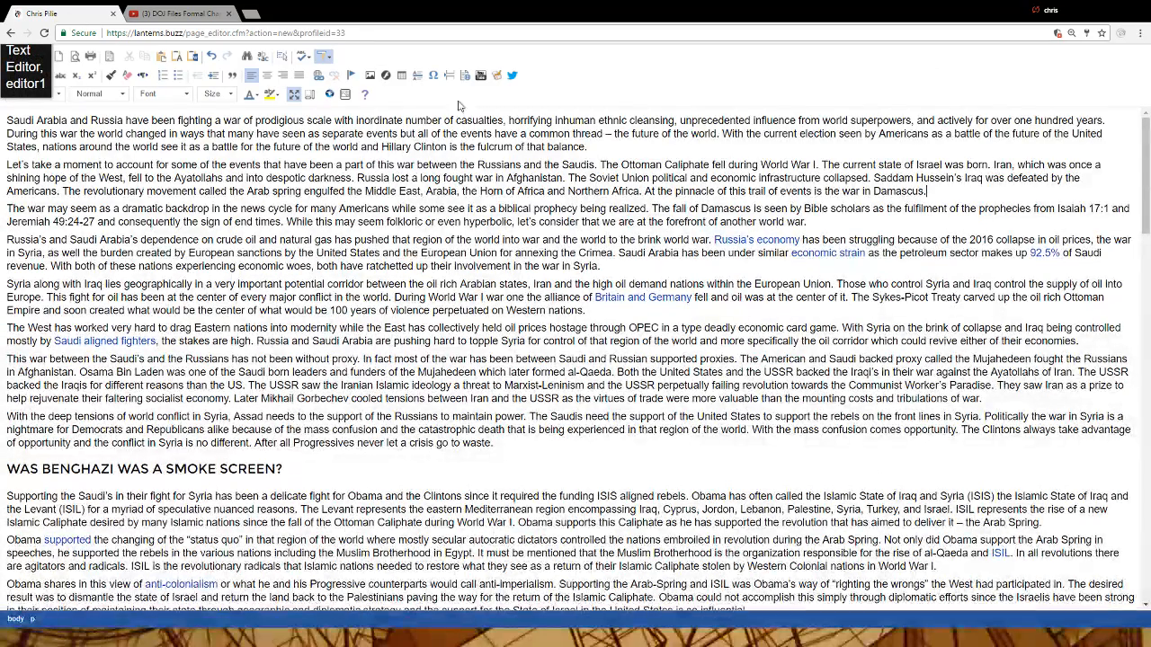
{"action": "left_click", "coordinate": [480, 75]}
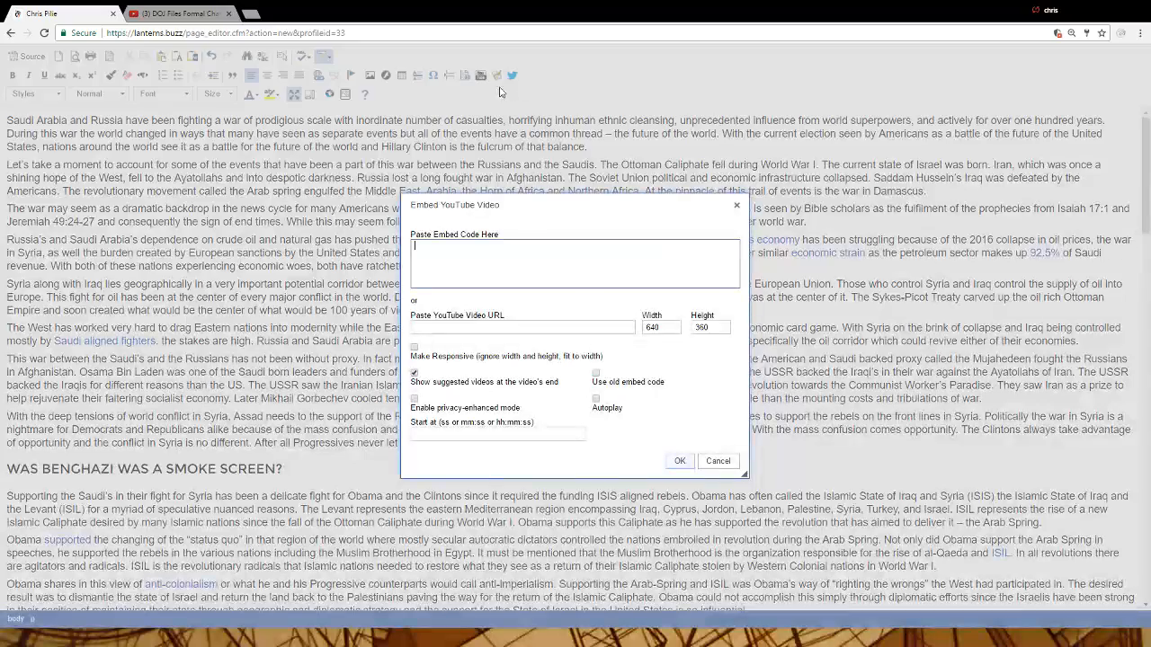
{"action": "left_click", "coordinate": [717, 461]}
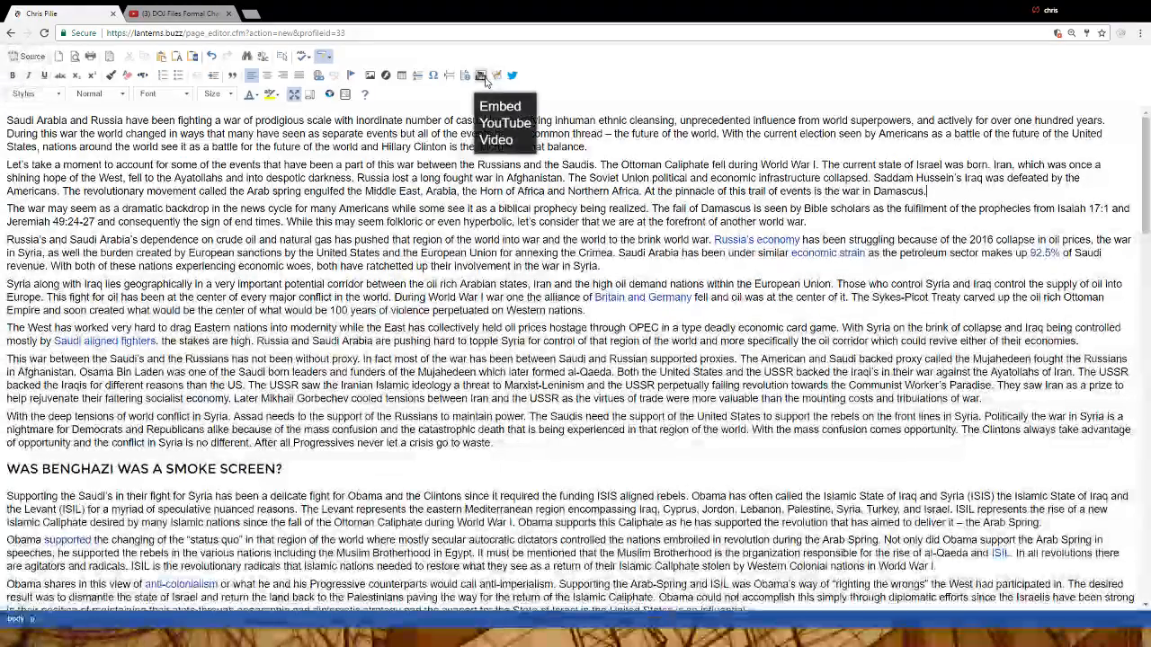
{"action": "left_click", "coordinate": [661, 150]}
{"action": "key", "text": "Return"}
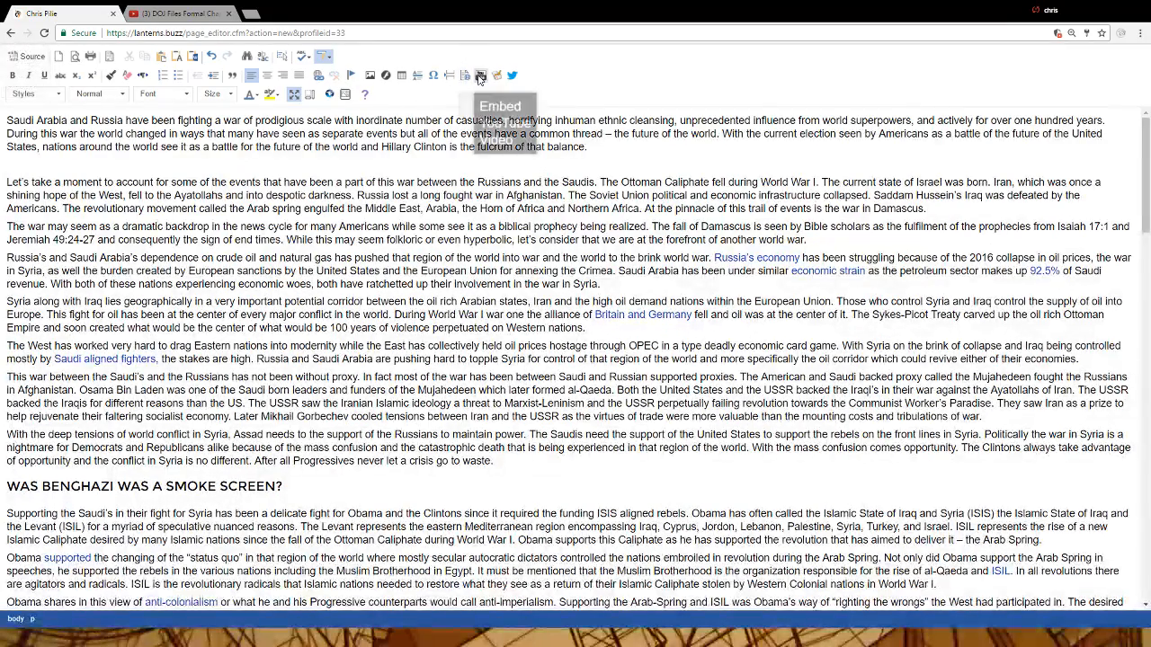
Open the YouTube video embed dialog for the blank line and highlight the video's page address on YouTube before returning to the dialog
{"action": "left_click", "coordinate": [479, 77]}
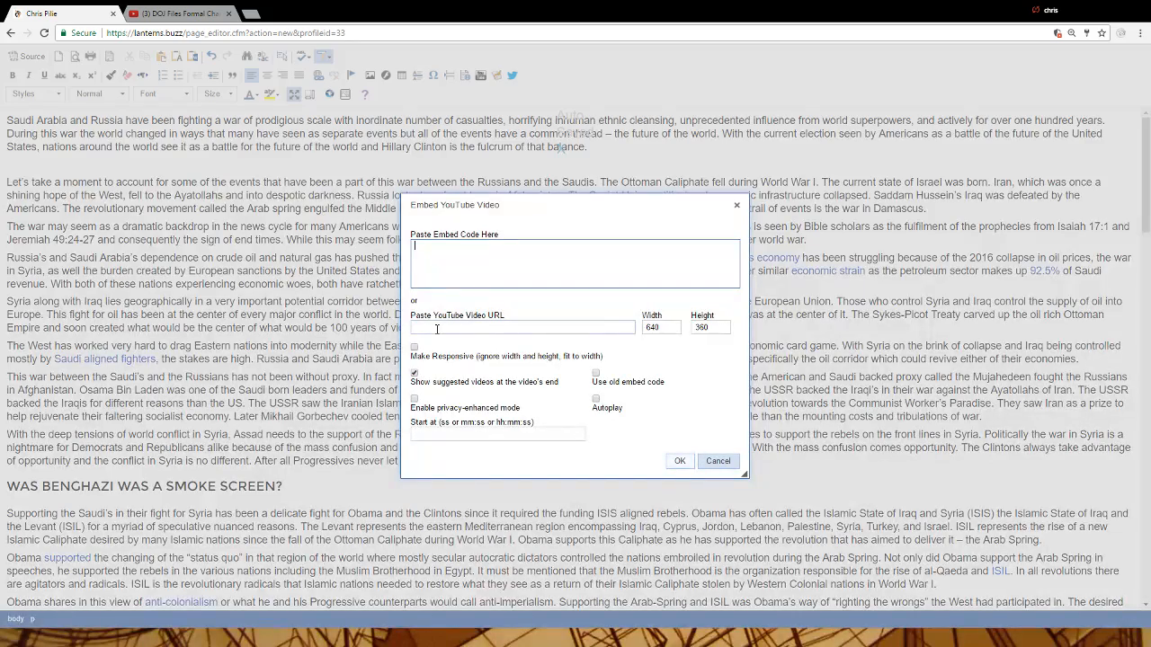
{"action": "left_click", "coordinate": [171, 13]}
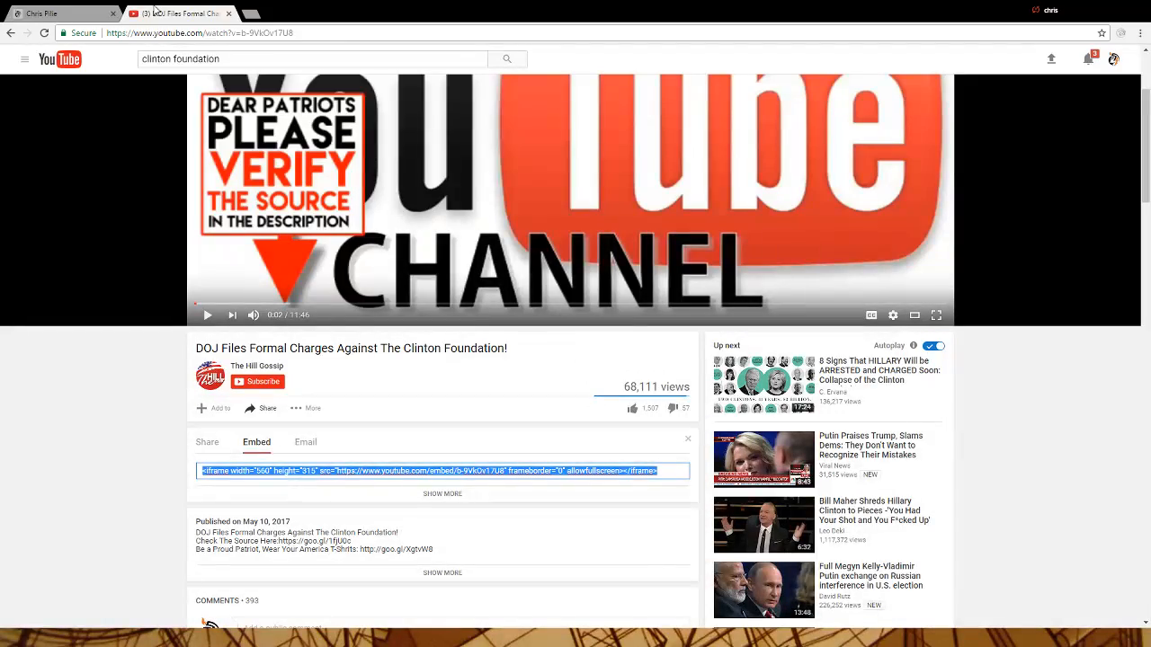
{"action": "left_click_drag", "start_coordinate": [311, 34], "coordinate": [115, 32]}
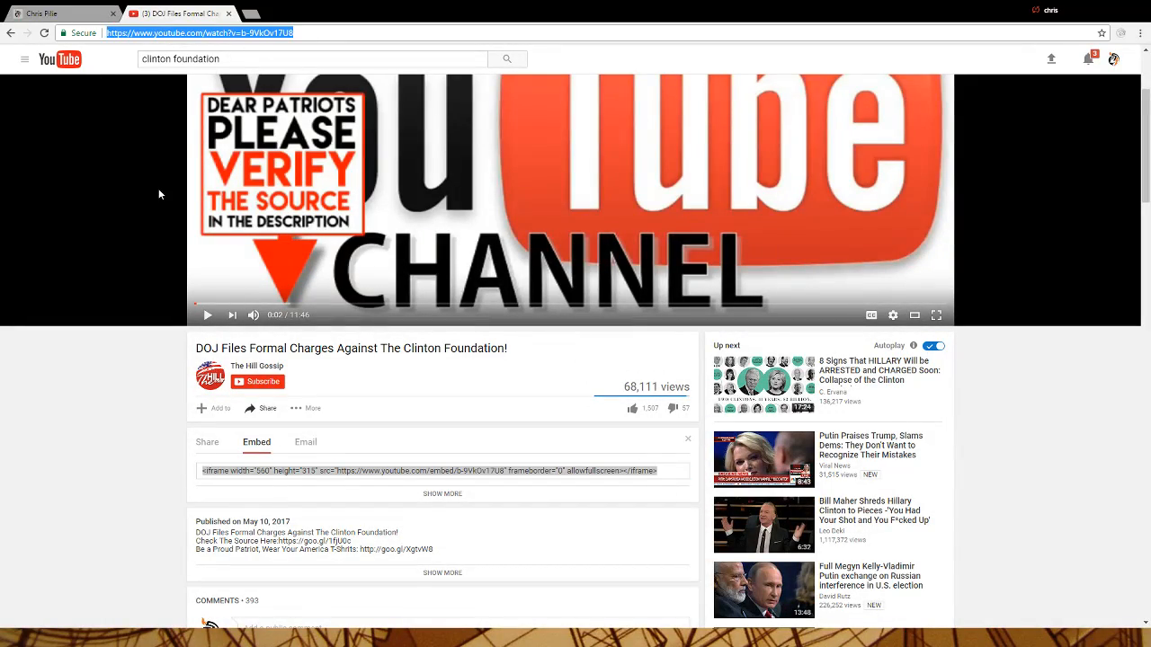
{"action": "left_click", "coordinate": [85, 13]}
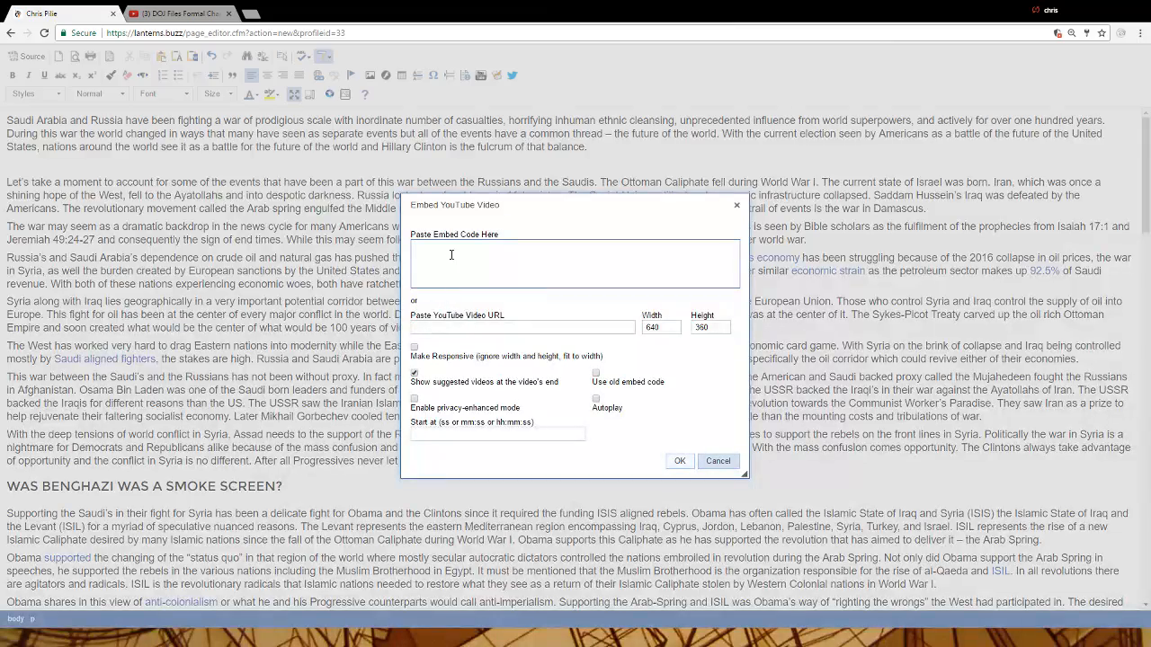
Paste the copied iframe code into the embed dialog, examine its width and height attributes, and clear the code again
{"action": "key", "text": "ctrl+v"}
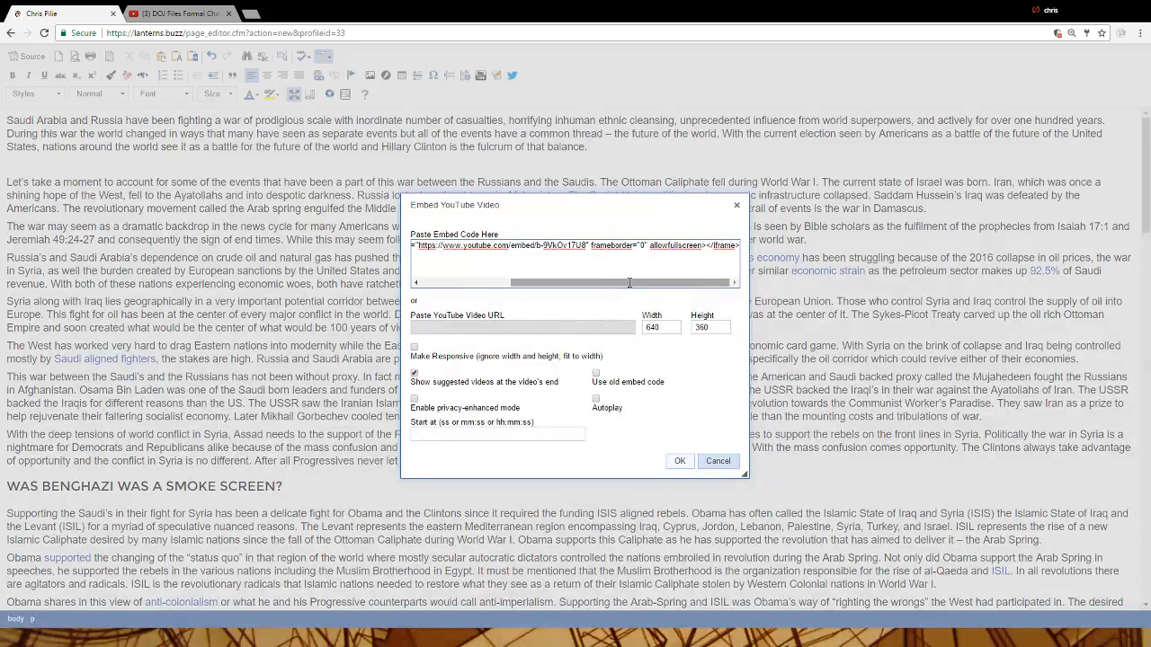
{"action": "left_click_drag", "start_coordinate": [616, 283], "coordinate": [540, 279]}
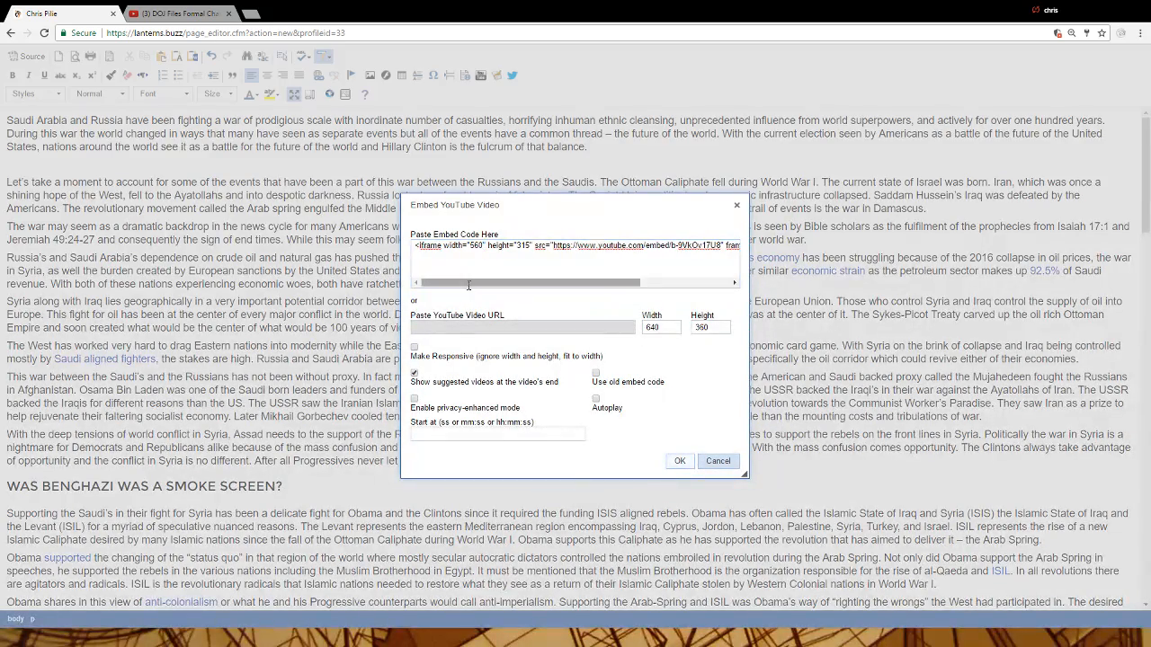
{"action": "mouse_move", "coordinate": [477, 282]}
{"action": "left_mouse_down"}
{"action": "mouse_move", "coordinate": [567, 285]}
{"action": "mouse_move", "coordinate": [474, 284]}
{"action": "left_mouse_up"}
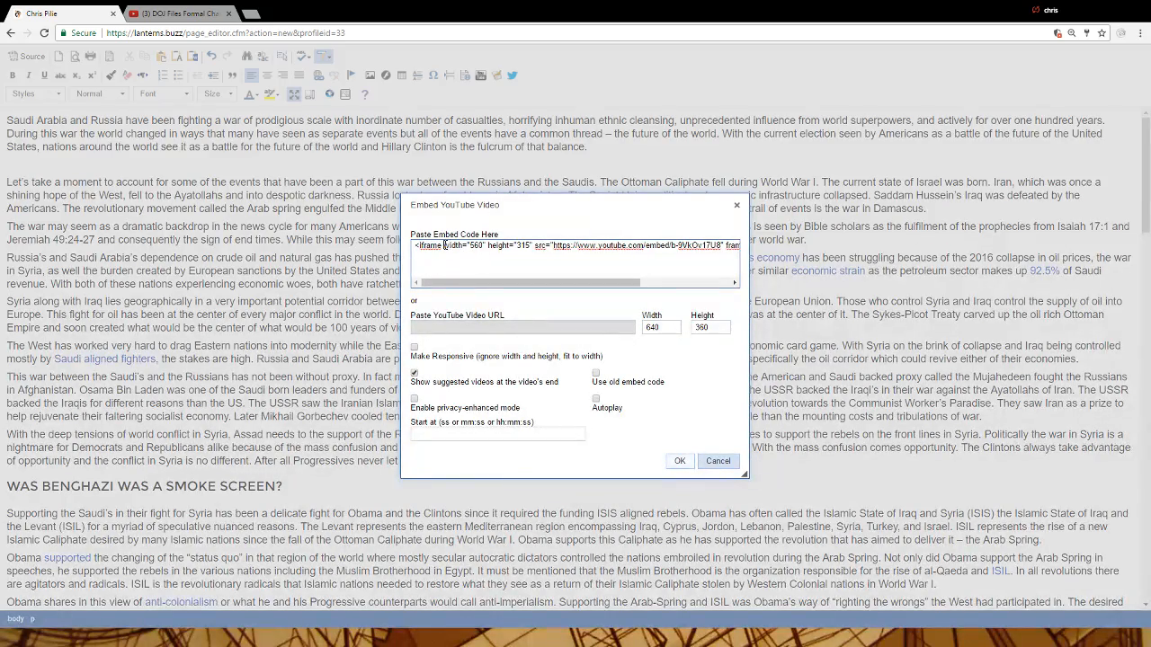
{"action": "left_click_drag", "start_coordinate": [444, 246], "coordinate": [475, 245]}
{"action": "left_click_drag", "start_coordinate": [489, 246], "coordinate": [532, 245]}
{"action": "left_click", "coordinate": [484, 246]}
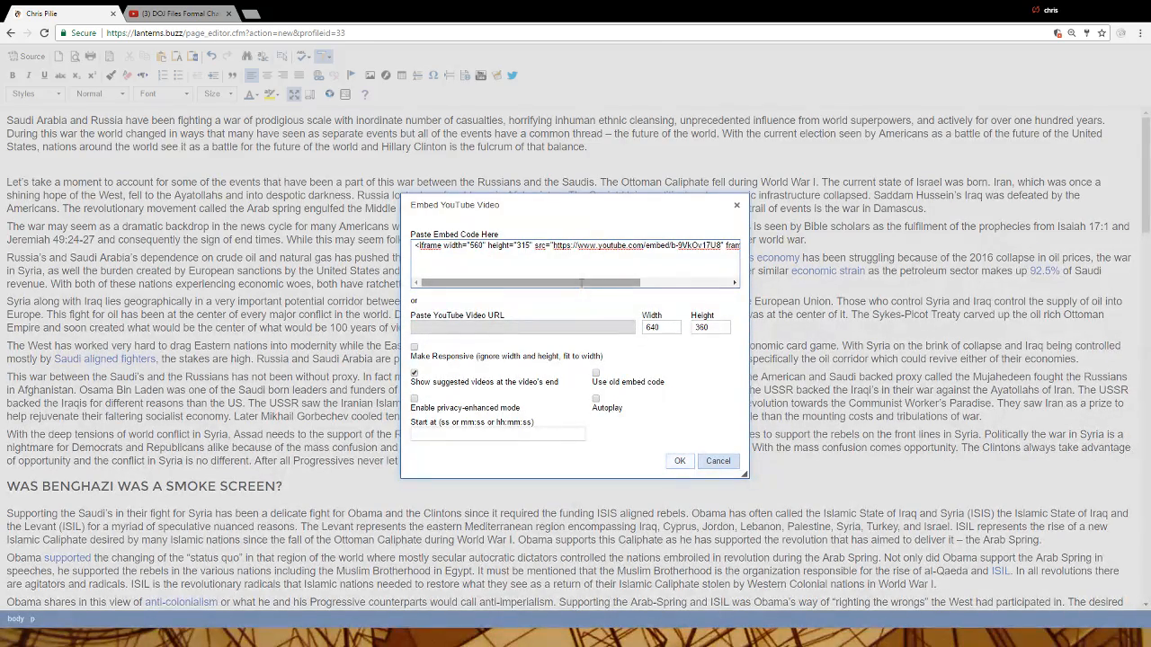
{"action": "left_click_drag", "start_coordinate": [419, 247], "coordinate": [779, 251]}
{"action": "key", "text": "Delete"}
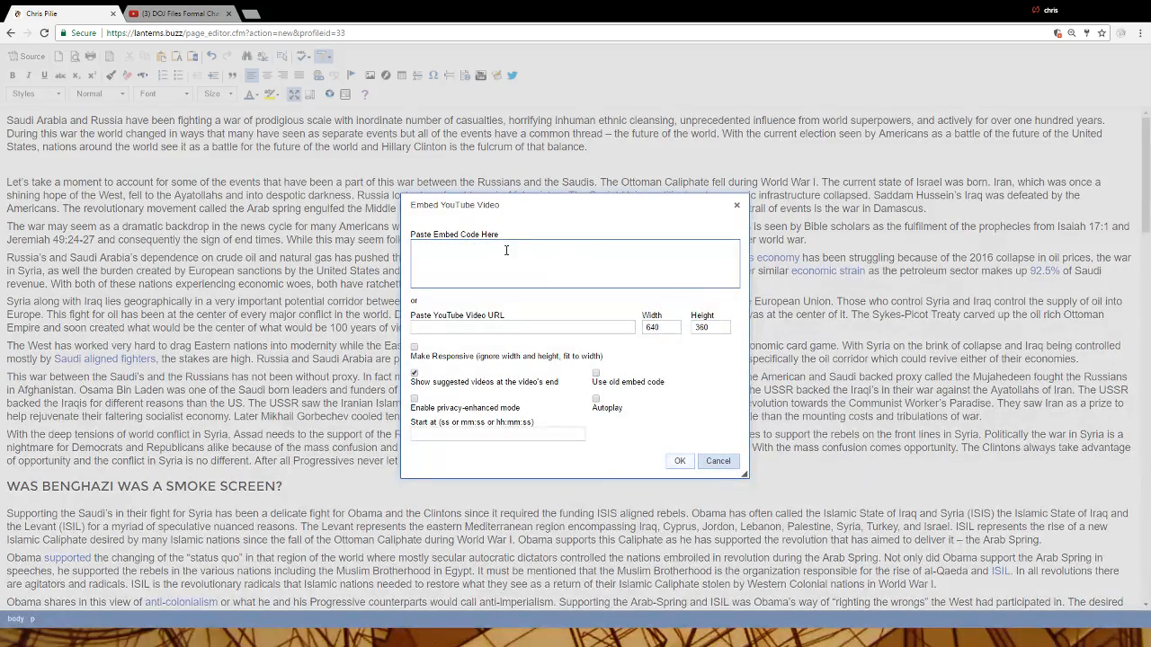
{"action": "left_click", "coordinate": [160, 17]}
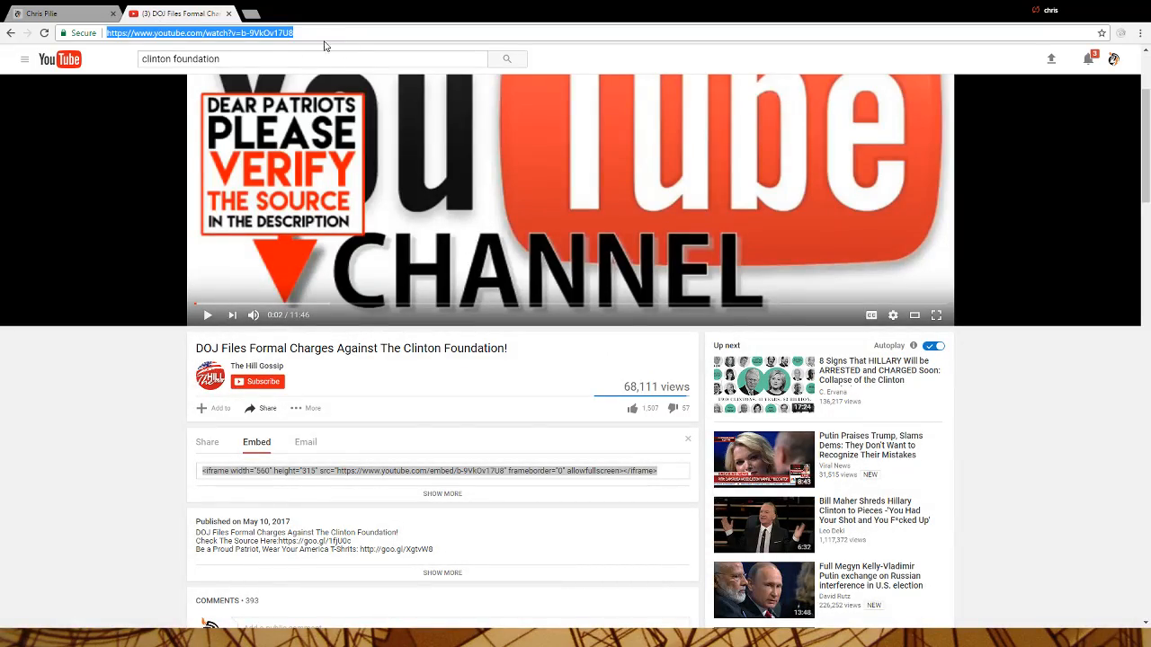
{"action": "left_click", "coordinate": [29, 14]}
{"action": "left_click", "coordinate": [531, 327]}
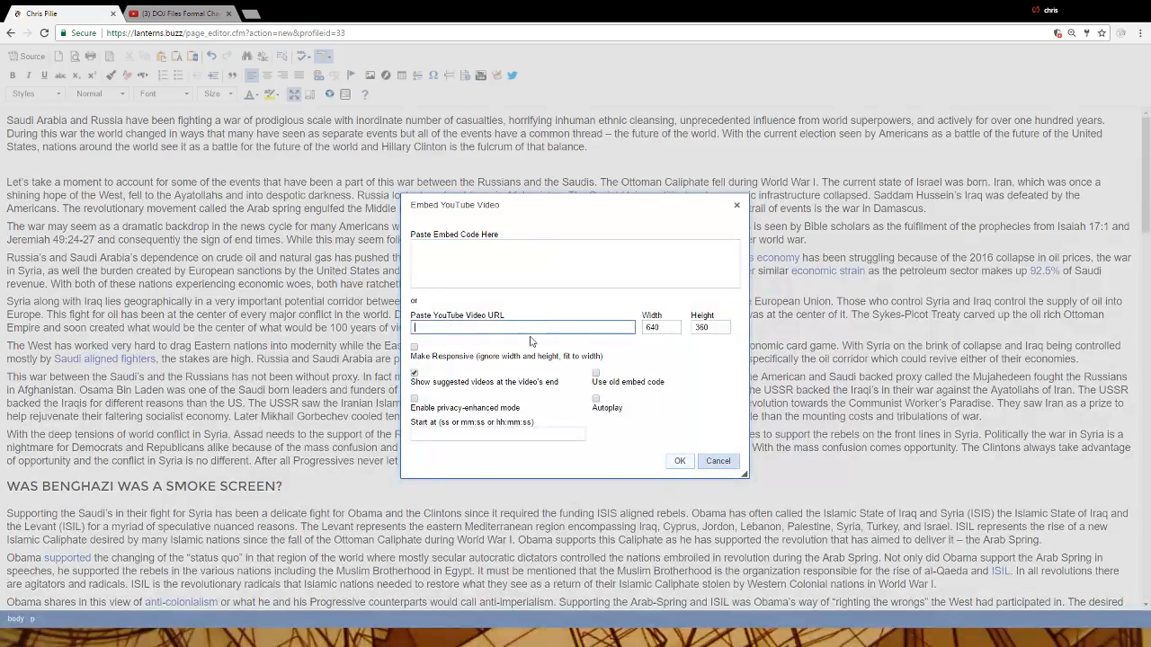
{"action": "type", "text": "https://www.youtube.com/watch?v=b-9VkOv17U8"}
{"action": "key", "text": "Tab"}
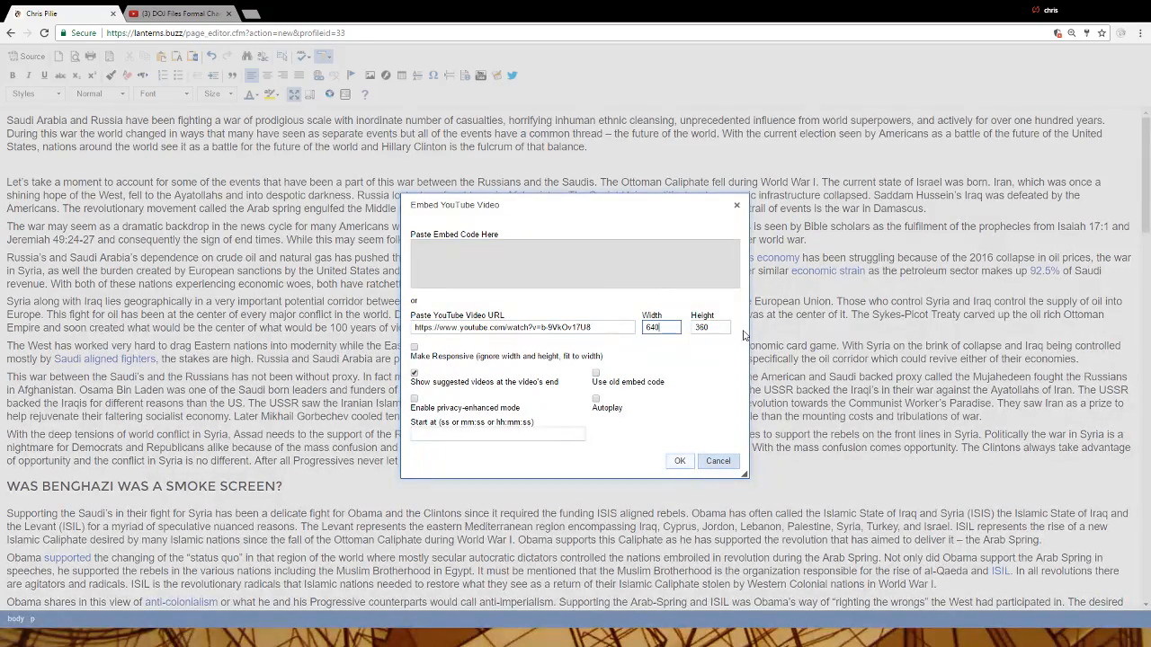
Look up a possible start time by moving the YouTube video's playback to 2:32, and return to the dialog's start time setting
{"action": "left_click", "coordinate": [727, 331]}
{"action": "left_click", "coordinate": [433, 434]}
{"action": "left_click", "coordinate": [180, 12]}
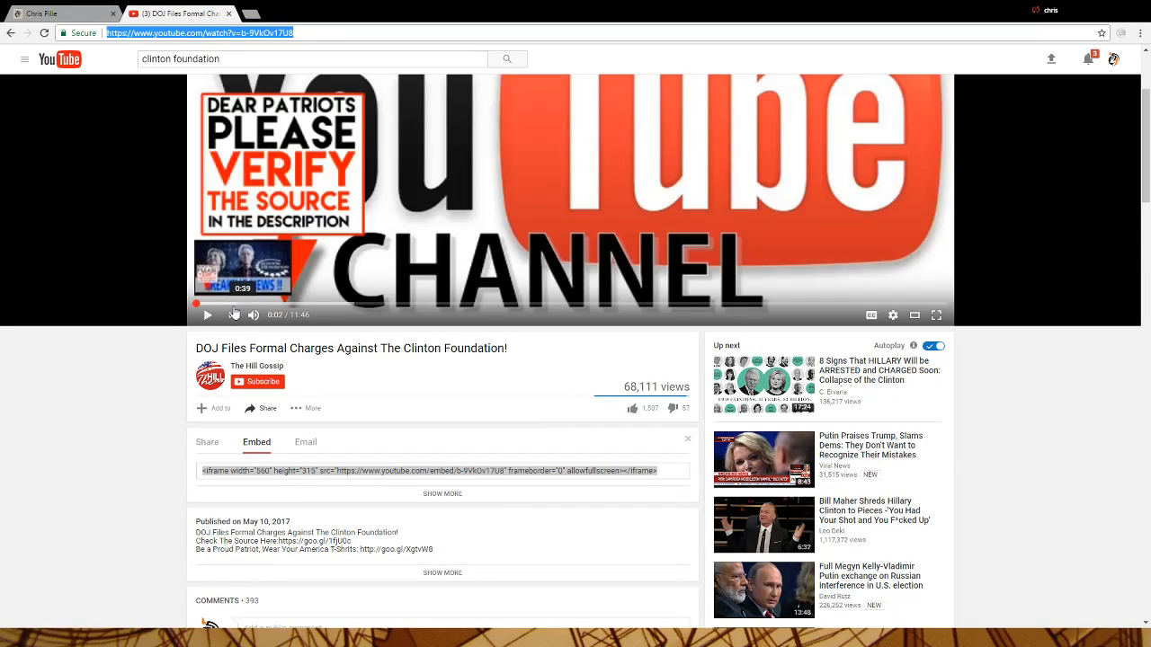
{"action": "left_click_drag", "start_coordinate": [198, 307], "coordinate": [357, 306]}
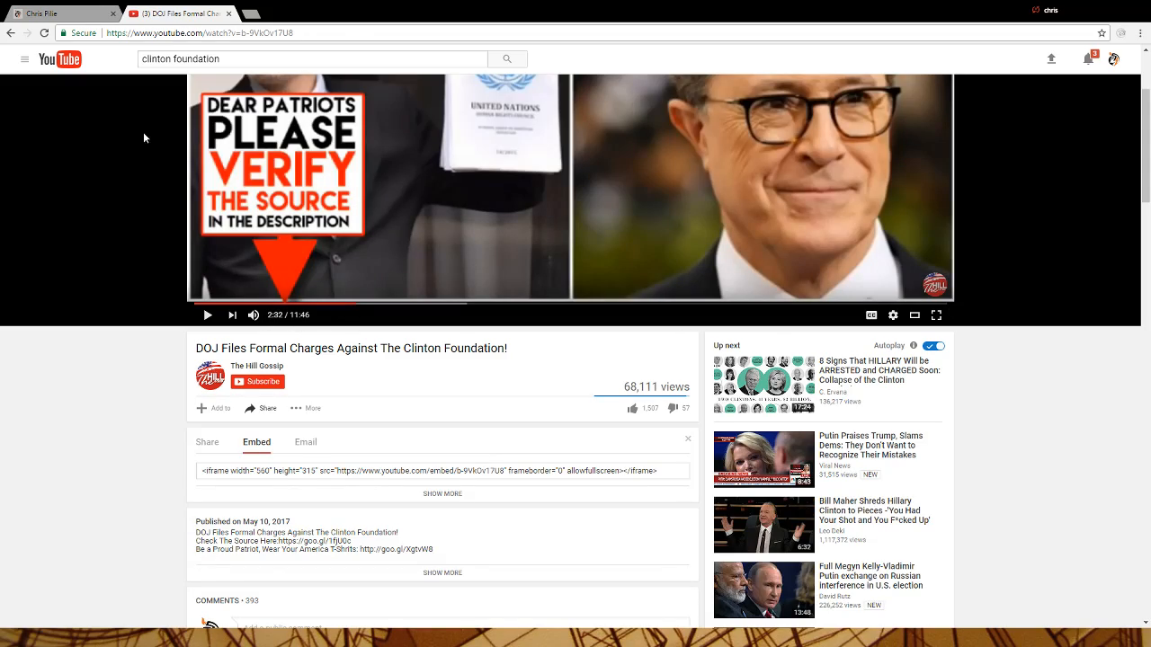
{"action": "left_click", "coordinate": [72, 18]}
{"action": "left_click", "coordinate": [431, 435]}
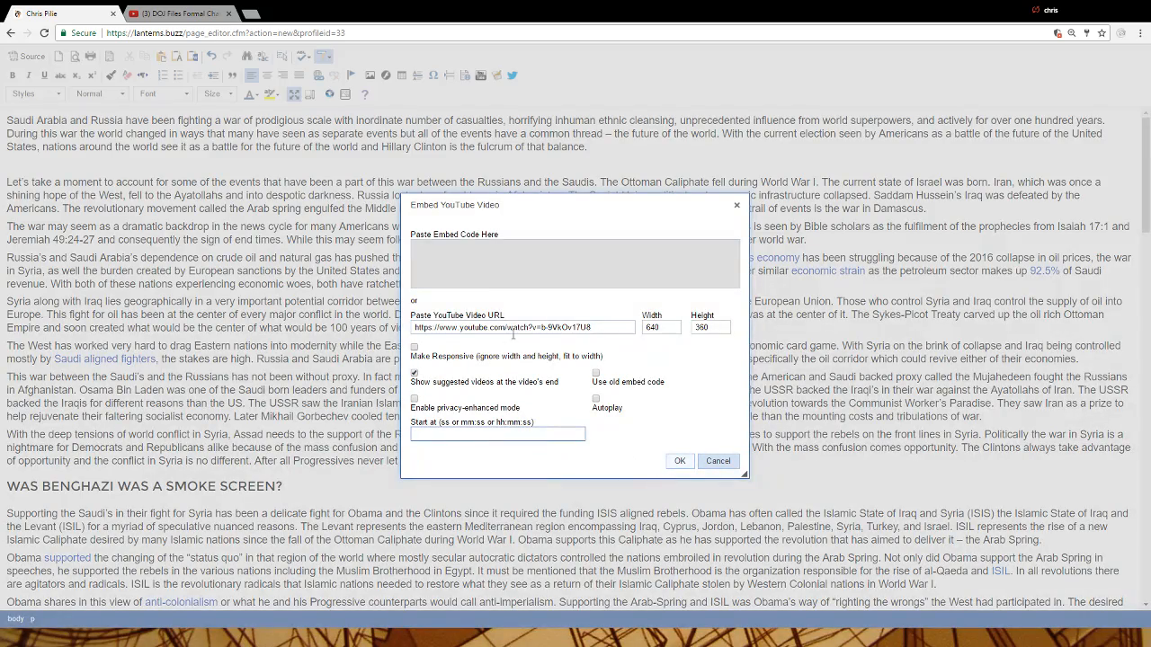
Insert the video below the article's first paragraph and check how it sits in the text
{"action": "left_click", "coordinate": [680, 460]}
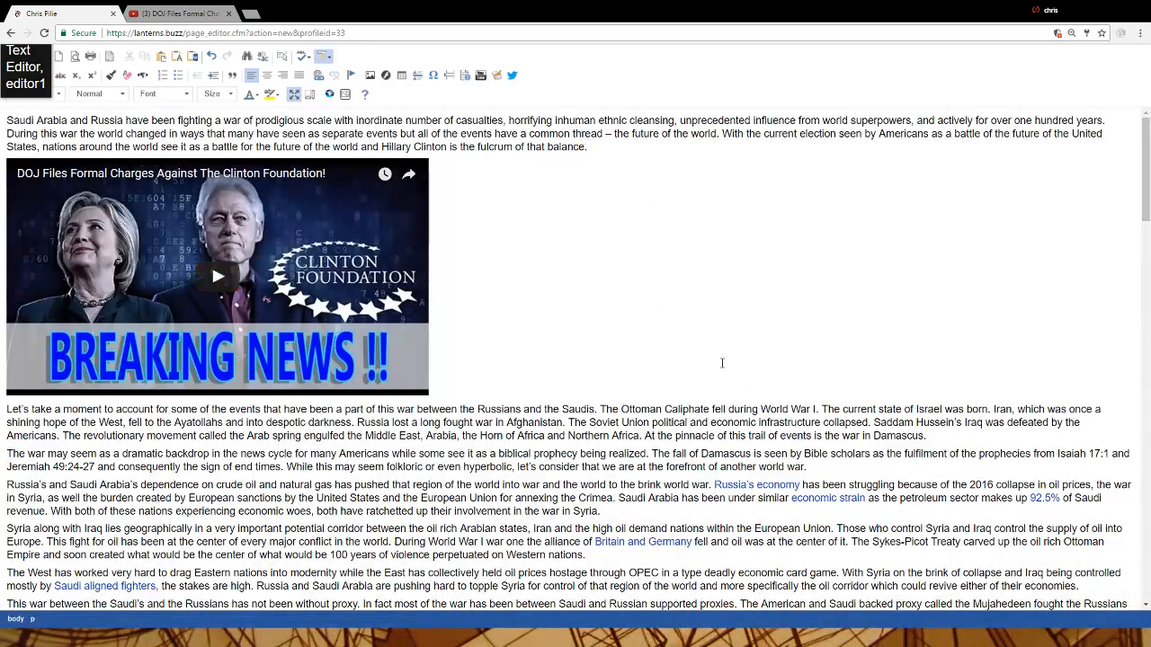
{"action": "scroll", "coordinate": [706, 334], "scroll_direction": "down", "scroll_amount": 1}
{"action": "scroll", "coordinate": [588, 355], "scroll_direction": "up", "scroll_amount": 1}
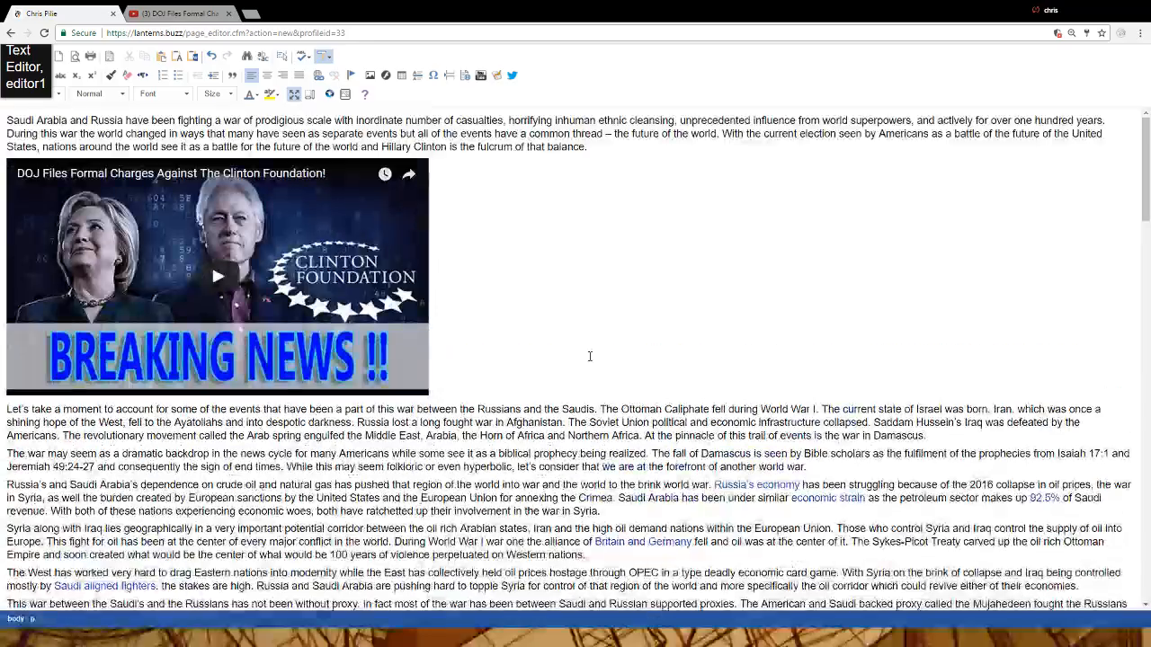
{"action": "scroll", "coordinate": [579, 346], "scroll_direction": "down", "scroll_amount": 4}
{"action": "scroll", "coordinate": [577, 348], "scroll_direction": "up", "scroll_amount": 4}
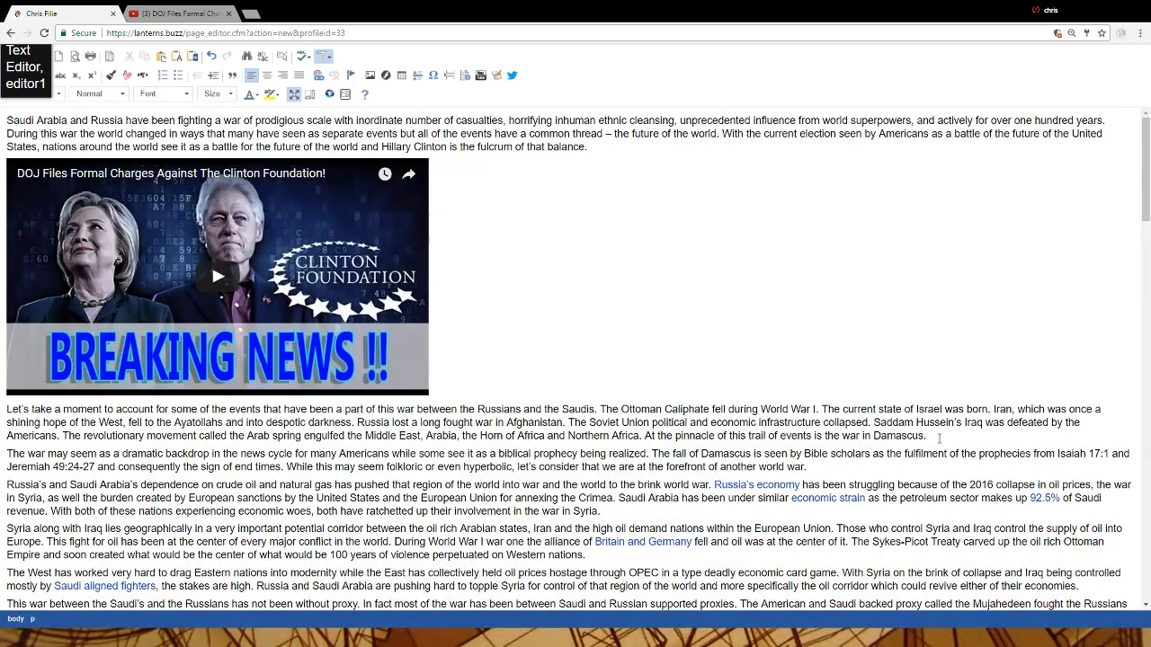
Add a blank line below the paragraph following the video and open the file manager for adding an image
{"action": "key", "text": "Return"}
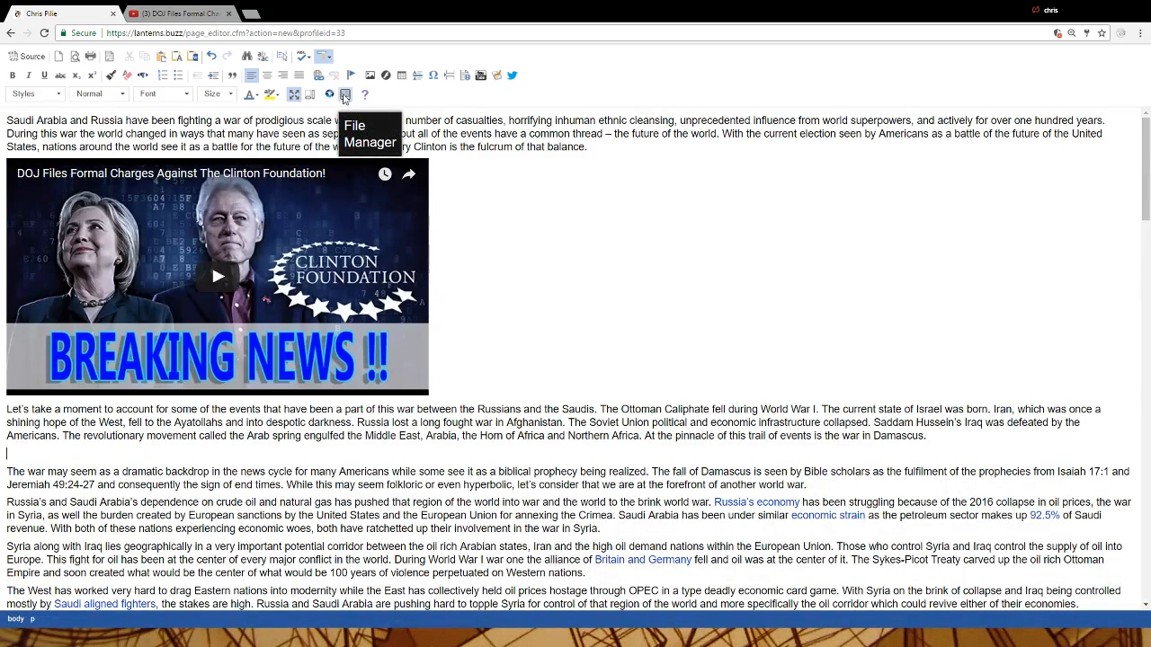
{"action": "left_click", "coordinate": [344, 95]}
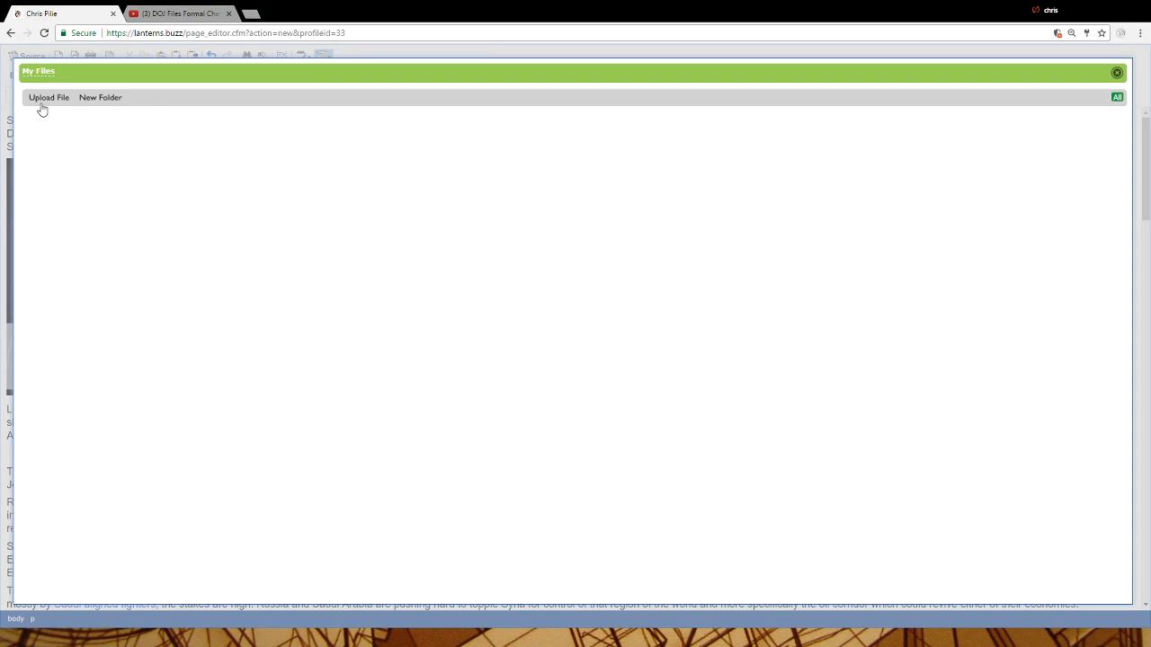
Search Google for "hillary clinton" in a new browser tab and show the image results
{"action": "left_click", "coordinate": [252, 14]}
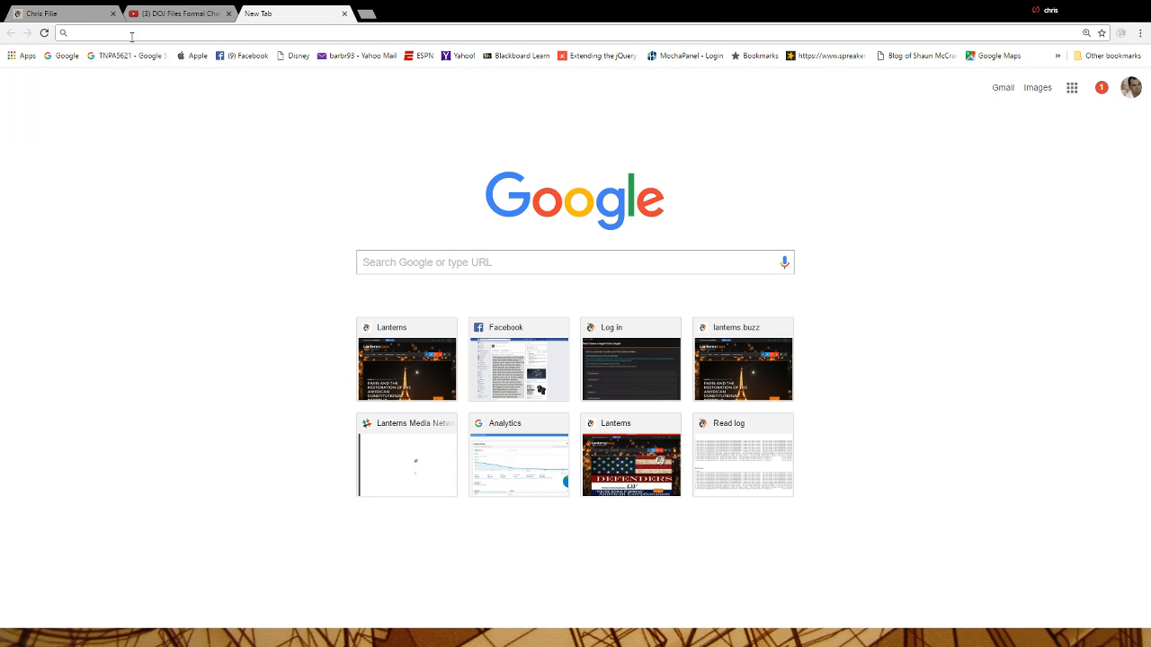
{"action": "type", "text": "clinto"}
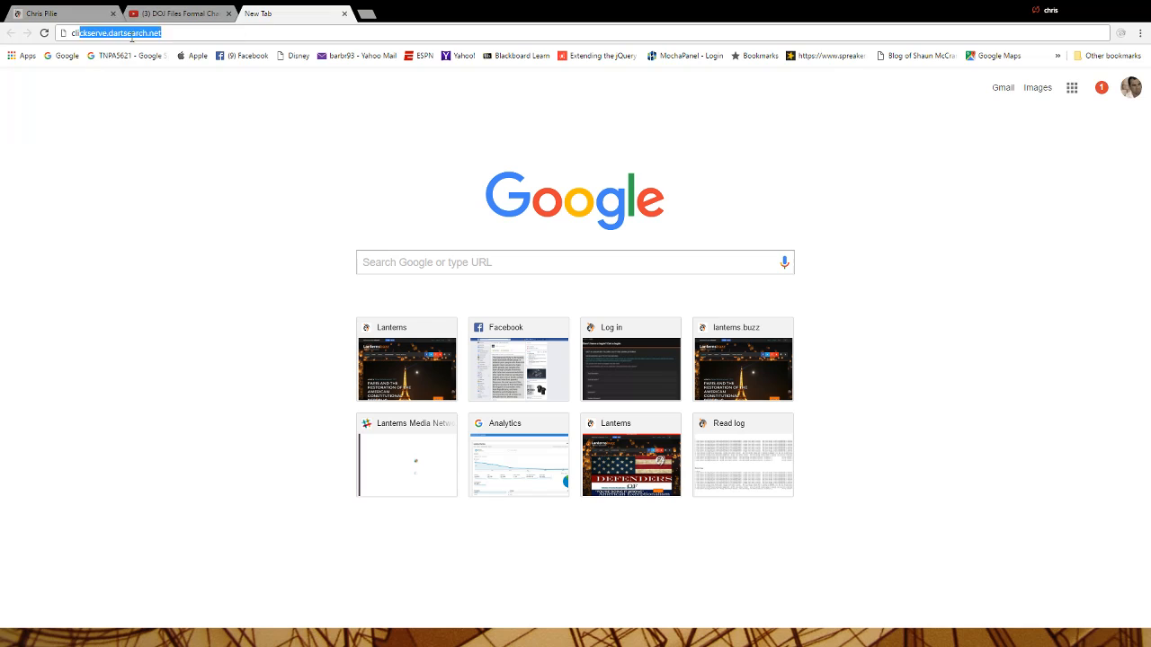
{"action": "key", "text": "BackSpace"}
{"action": "key", "text": "BackSpace"}
{"action": "key", "text": "BackSpace"}
{"action": "key", "text": "BackSpace"}
{"action": "key", "text": "BackSpace"}
{"action": "key", "text": "BackSpace"}
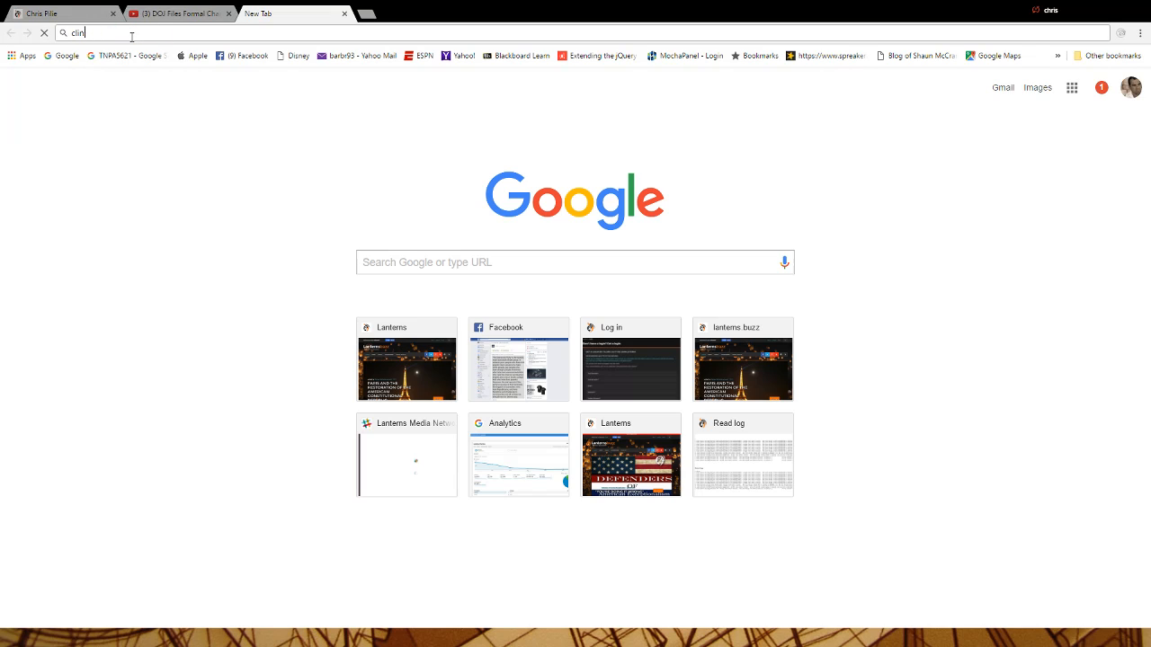
{"action": "type", "text": "Hillary"}
{"action": "key", "text": "Return"}
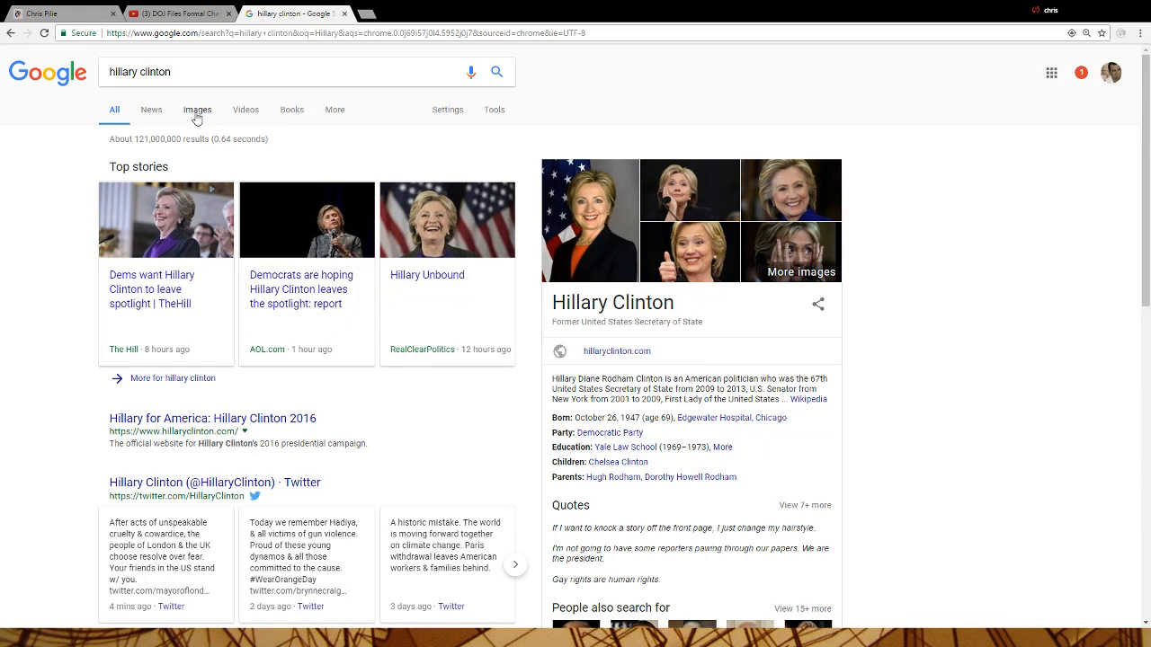
{"action": "left_click", "coordinate": [197, 117]}
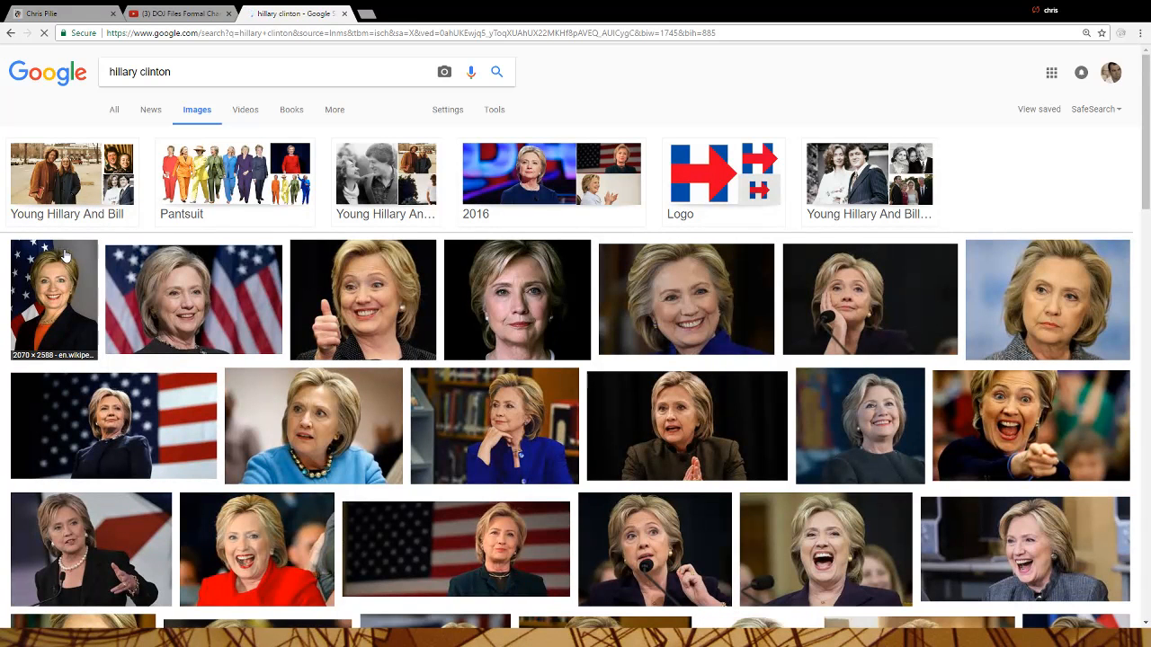
Open the CNN.com portrait "Hillary Clinton – 2016 Election" with the black background and save the image to the computer
{"action": "left_click", "coordinate": [509, 304]}
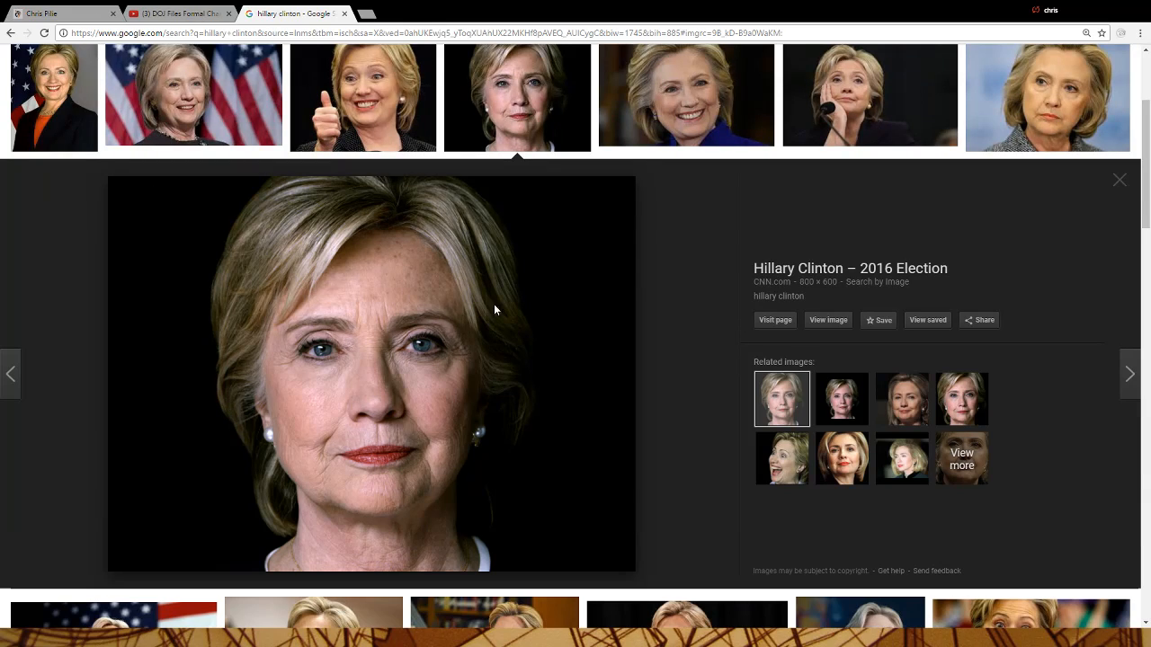
{"action": "left_click", "coordinate": [773, 570]}
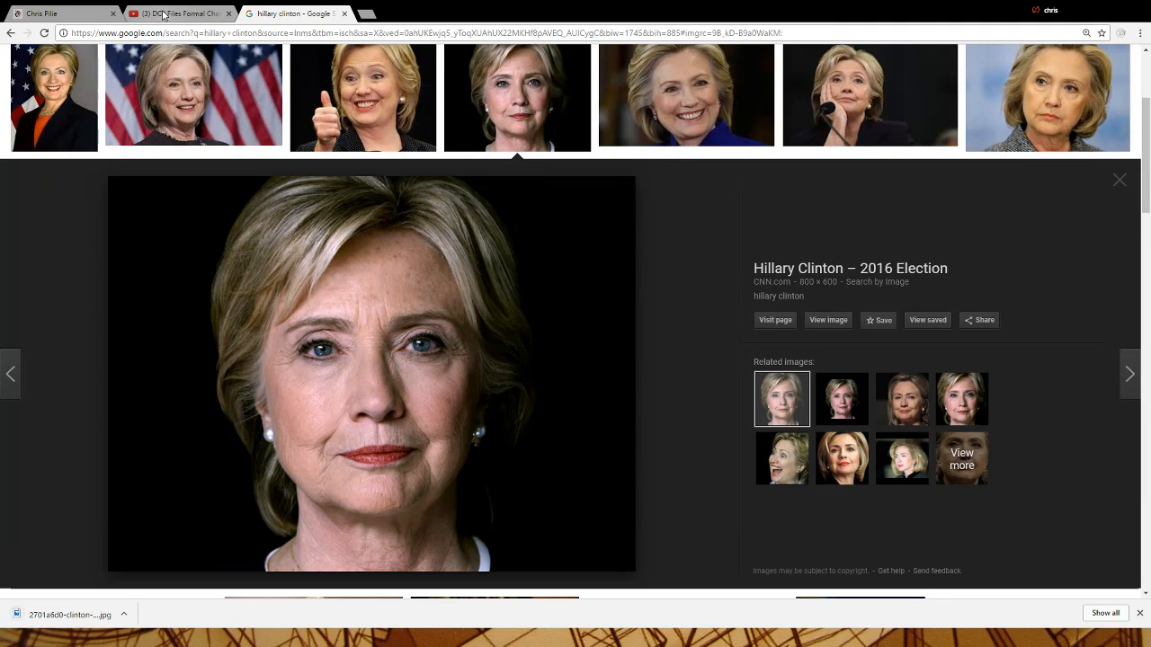
Return to the Lanterns.buzz file manager and upload the downloaded Clinton portrait JPG to My Files
{"action": "left_click", "coordinate": [73, 17]}
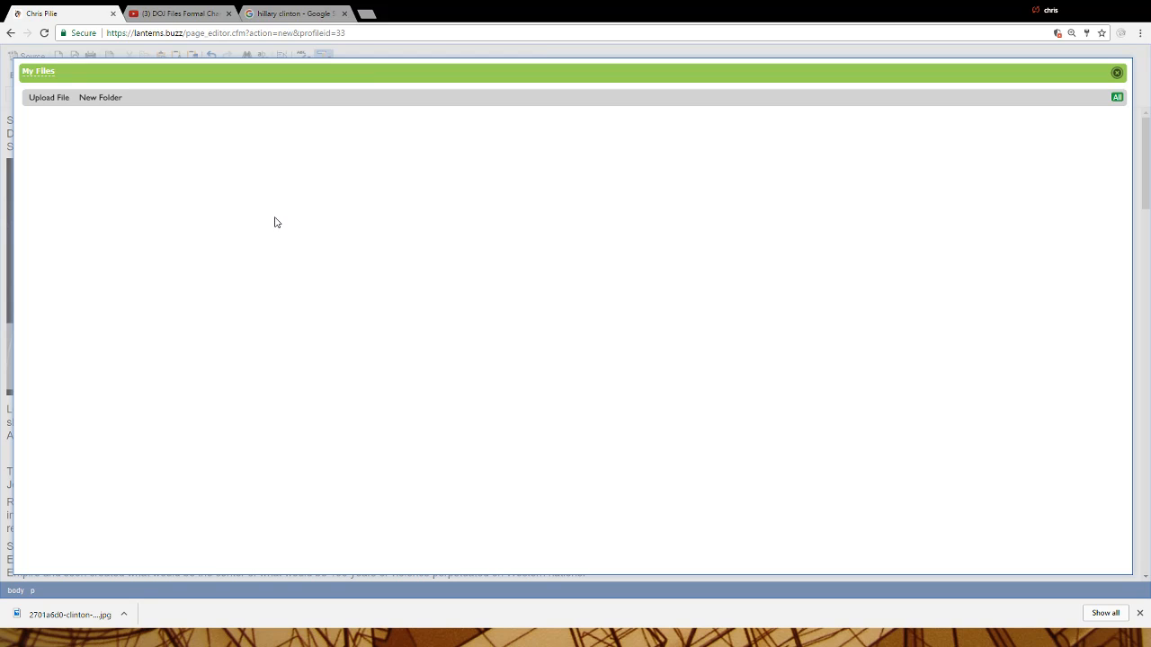
{"action": "left_click", "coordinate": [45, 101]}
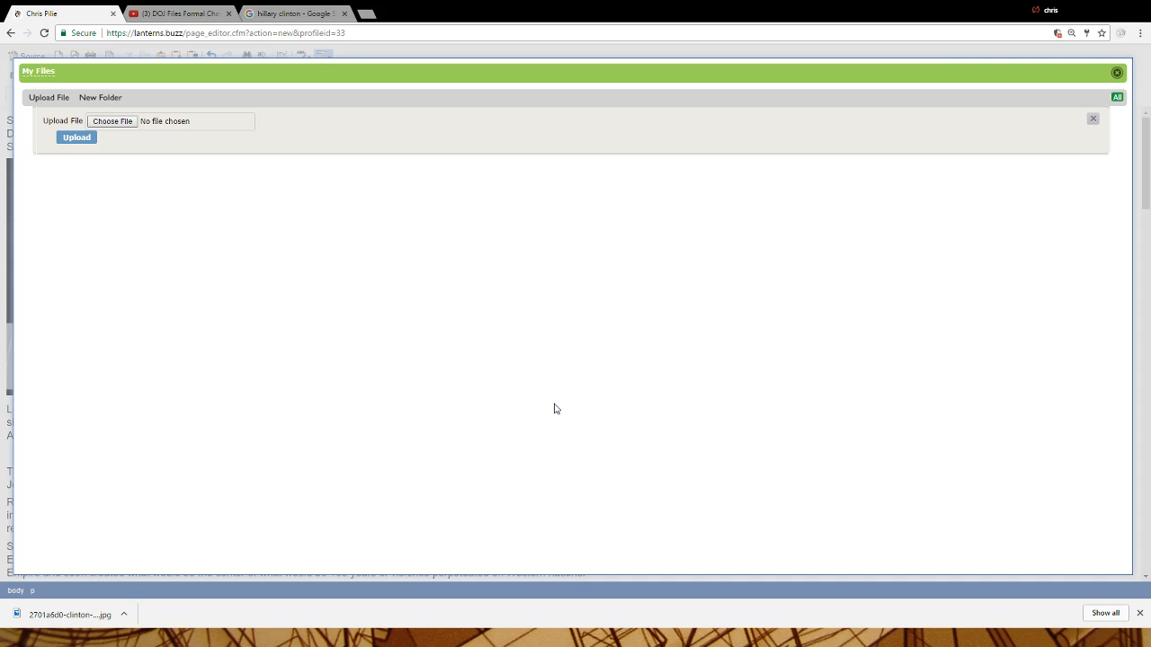
{"action": "left_click", "coordinate": [77, 140]}
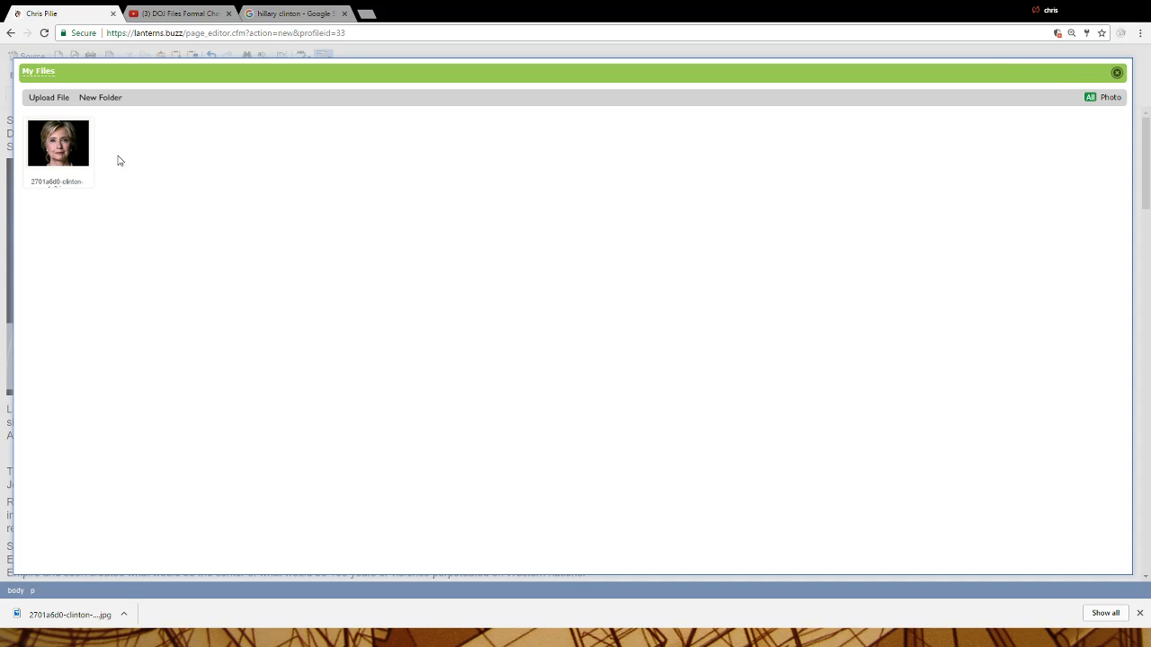
Insert the uploaded portrait into the article at the largest offered size and review its placement between the paragraphs
{"action": "left_click", "coordinate": [55, 148]}
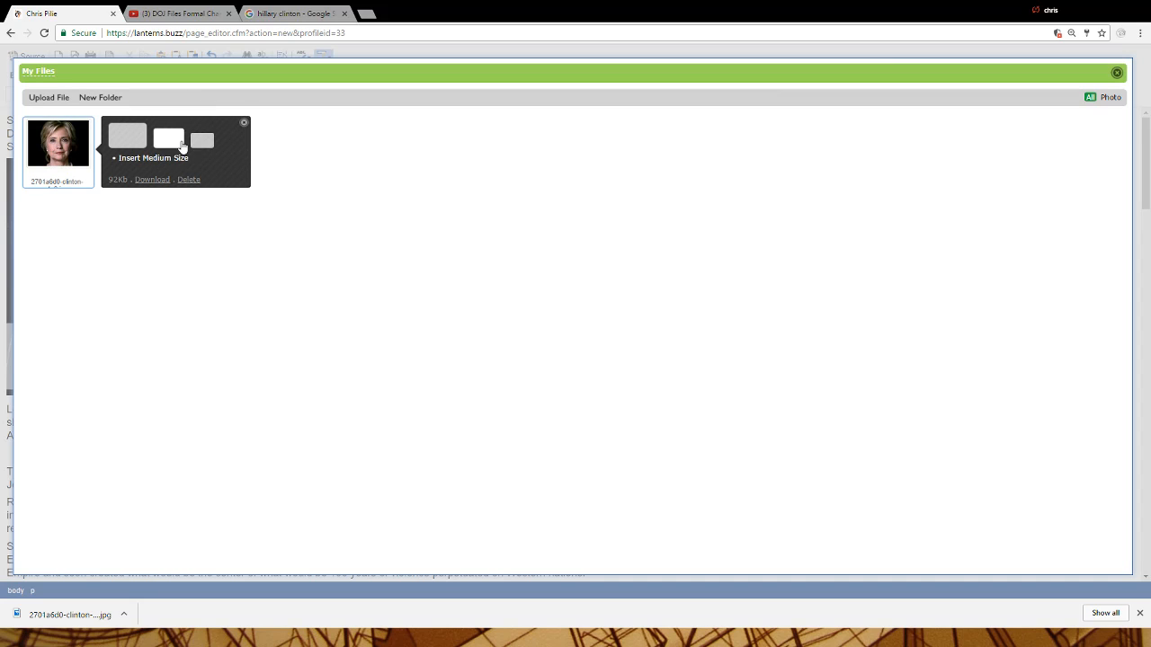
{"action": "left_click", "coordinate": [128, 141]}
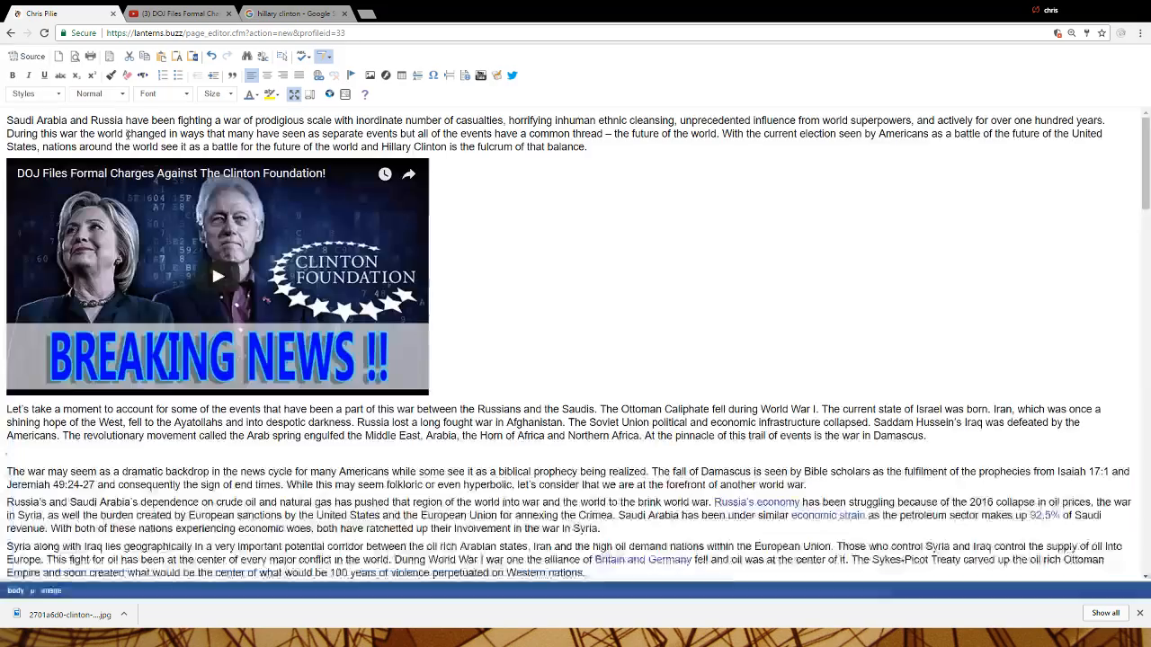
{"action": "scroll", "coordinate": [416, 244], "scroll_direction": "down", "scroll_amount": 4}
{"action": "scroll", "coordinate": [416, 245], "scroll_direction": "down", "scroll_amount": 1}
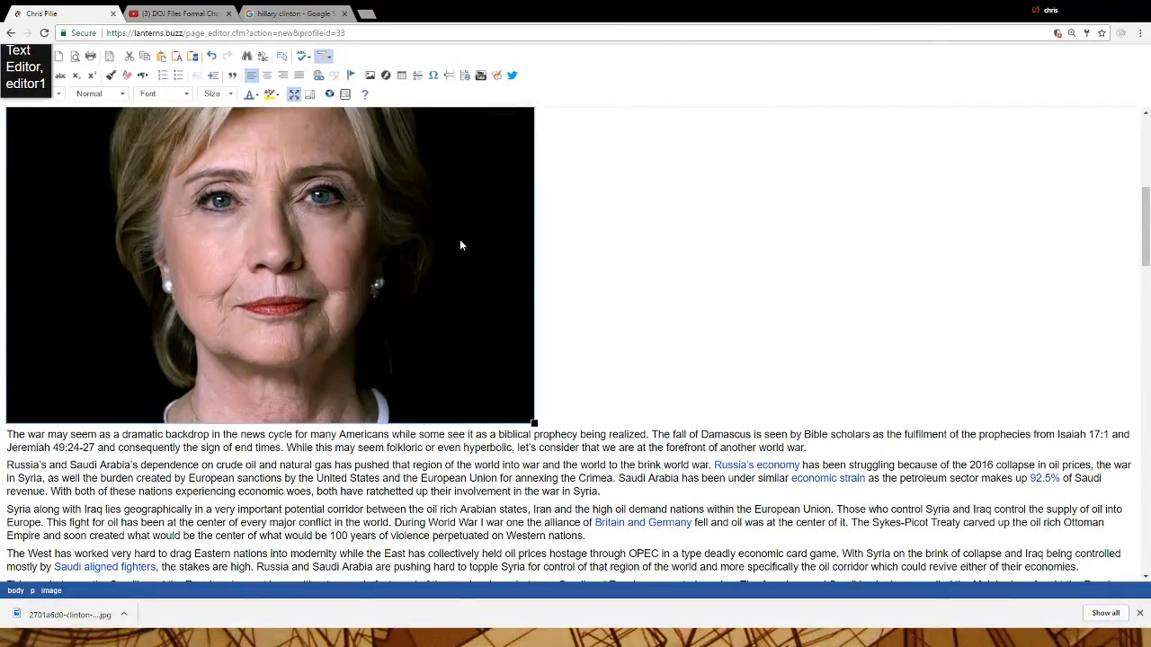
{"action": "scroll", "coordinate": [761, 375], "scroll_direction": "up", "scroll_amount": 4}
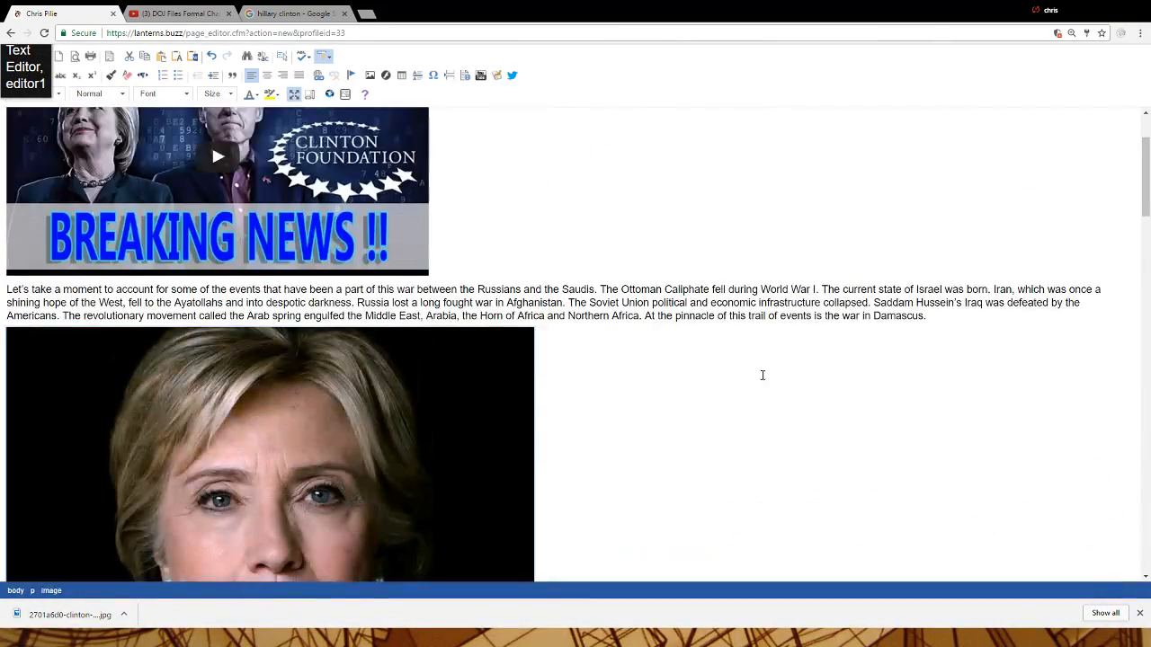
{"action": "scroll", "coordinate": [194, 268], "scroll_direction": "down", "scroll_amount": 5}
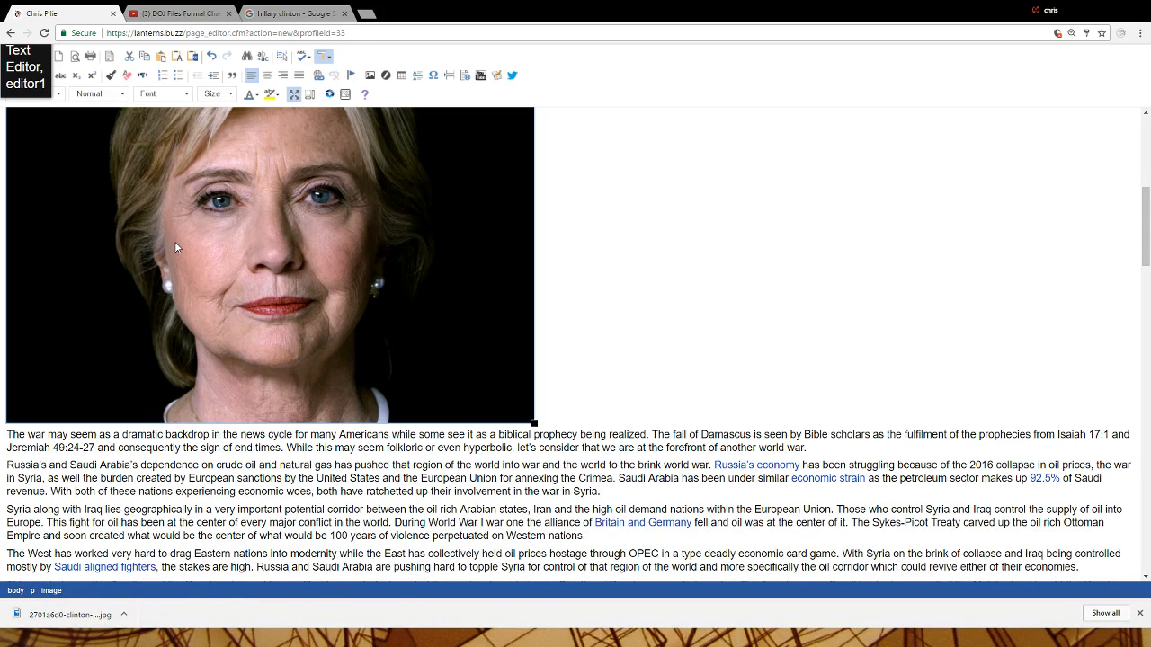
Add a blank line after the article paragraph about Russia's and Saudi Arabia's dependence on crude oil and natural gas
{"action": "left_click", "coordinate": [627, 492]}
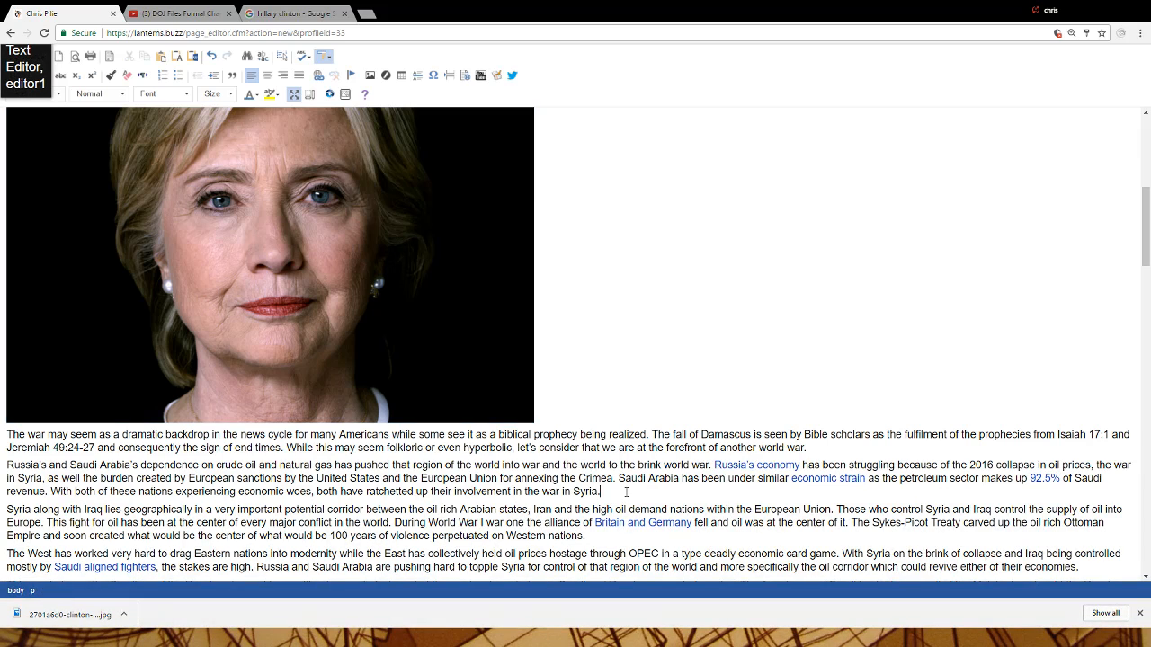
{"action": "key", "text": "Return"}
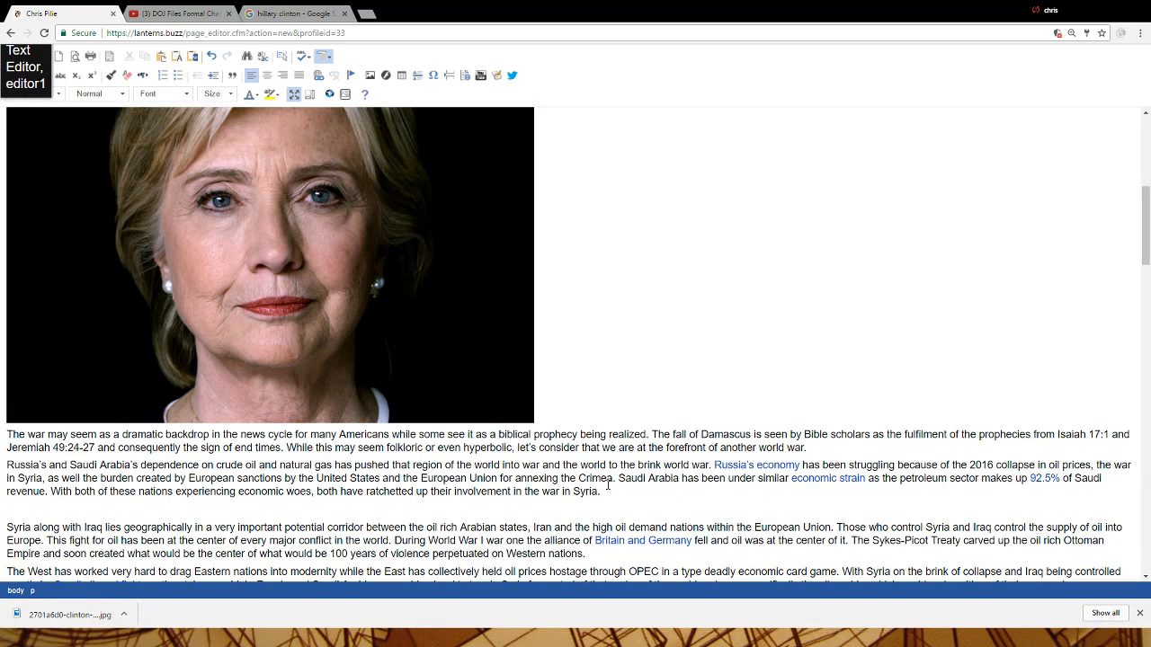
Search Google Images for "syrian war" and save The New York Times photo of the Kobani explosion to the computer
{"action": "left_click", "coordinate": [290, 11]}
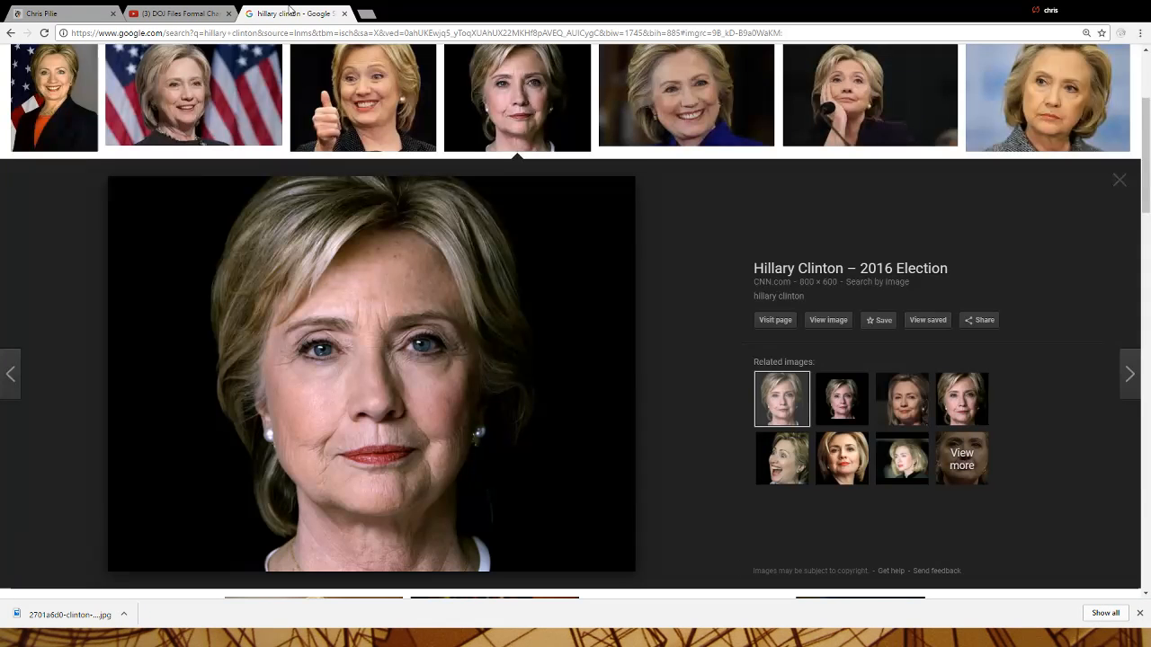
{"action": "left_click", "coordinate": [249, 34]}
{"action": "type", "text": "s"}
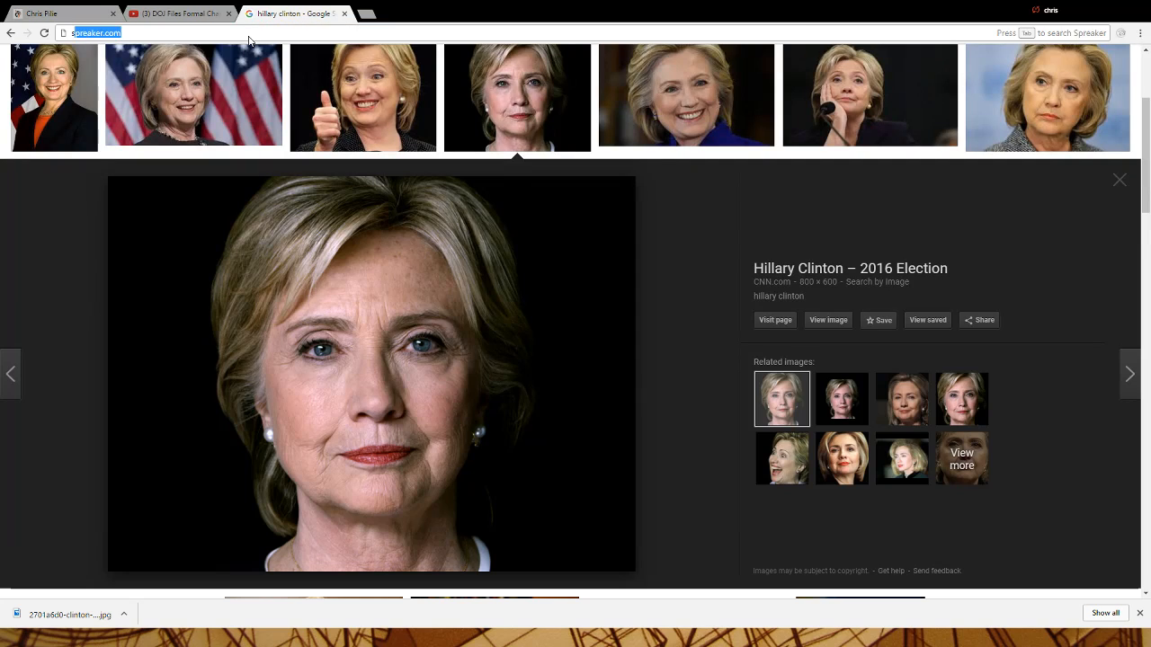
{"action": "type", "text": "yran war"}
{"action": "key", "text": "Return"}
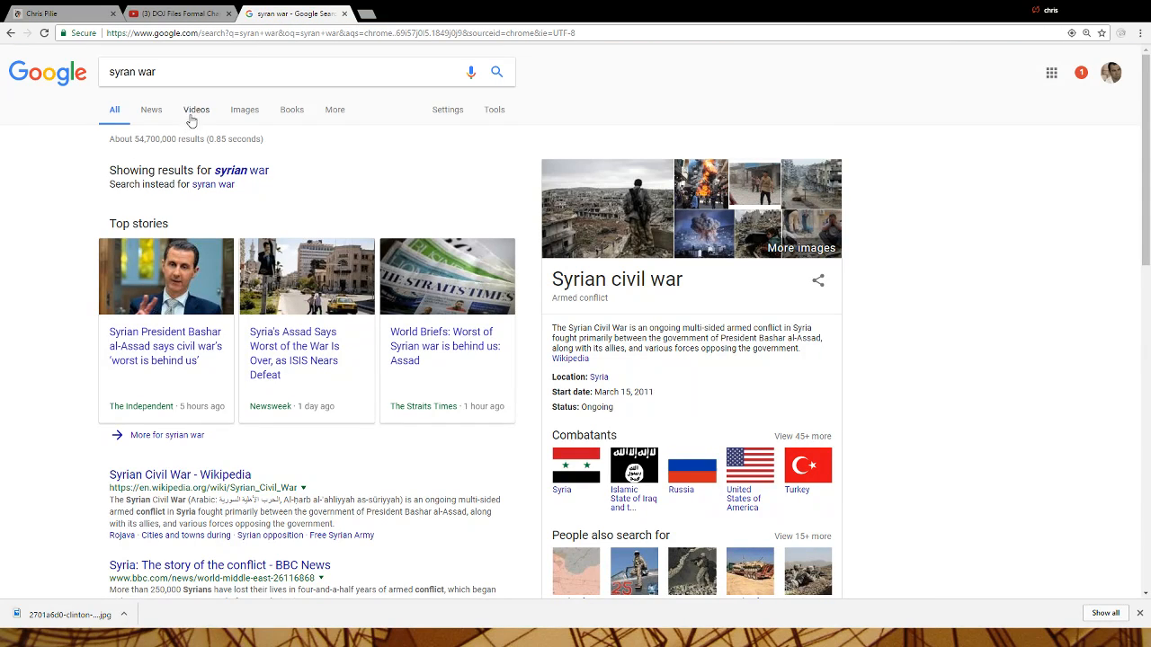
{"action": "left_click", "coordinate": [243, 110]}
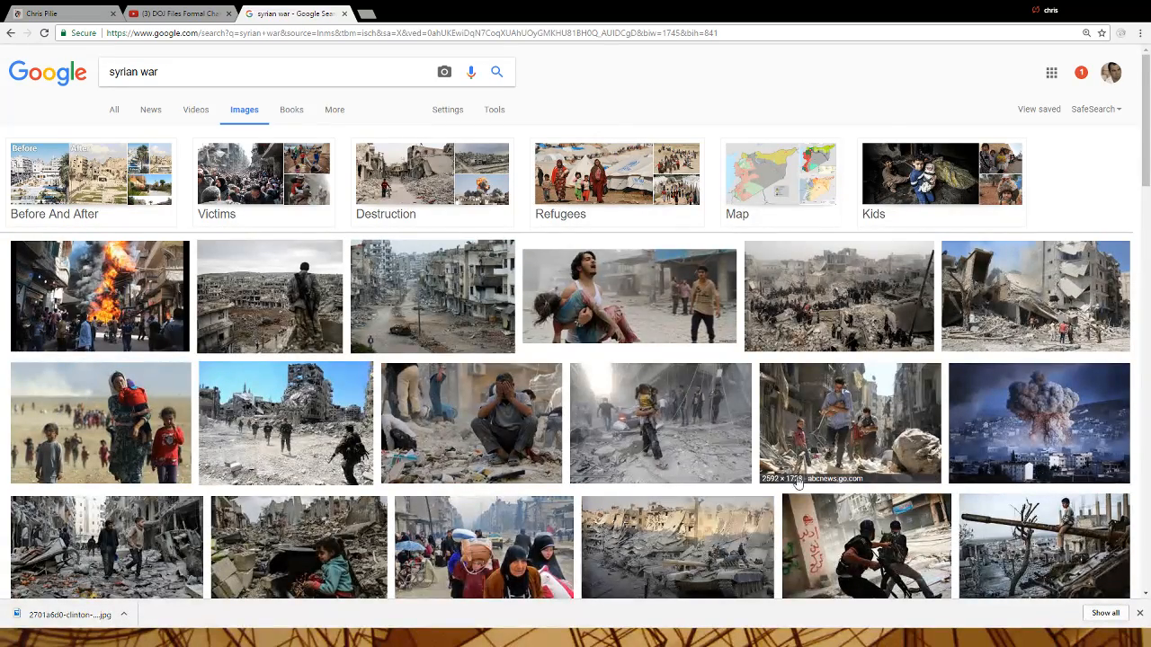
{"action": "left_click", "coordinate": [1077, 441]}
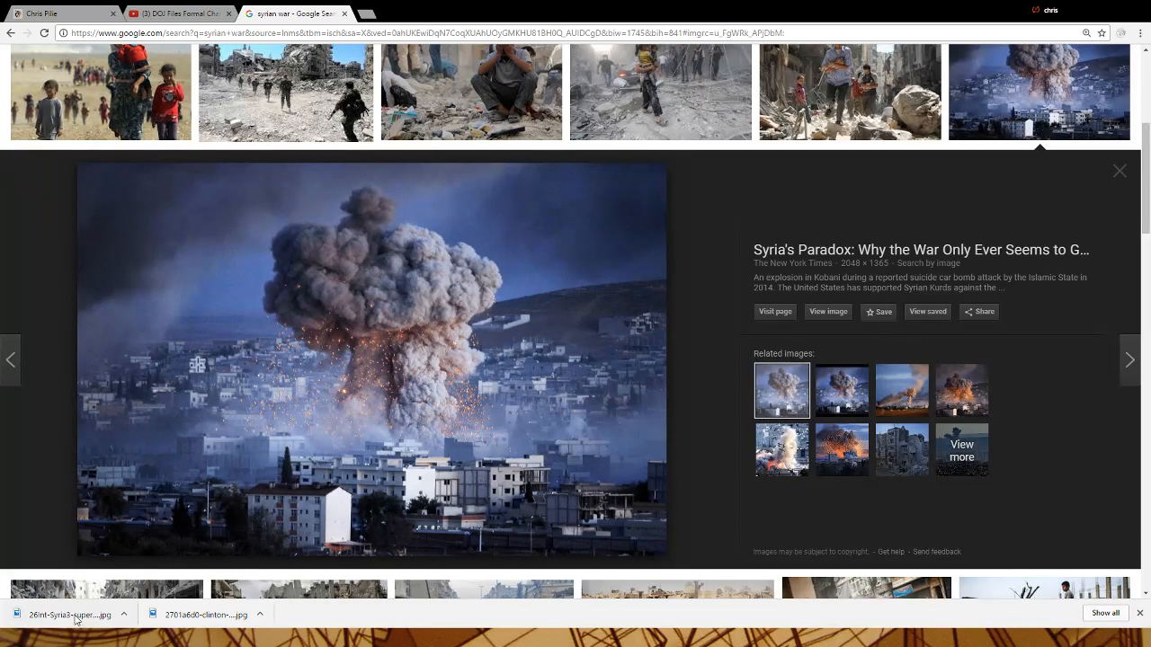
Return to the Lanterns.buzz editor and redo the blank line after the Russia and Saudi Arabia paragraph
{"action": "left_click", "coordinate": [25, 10]}
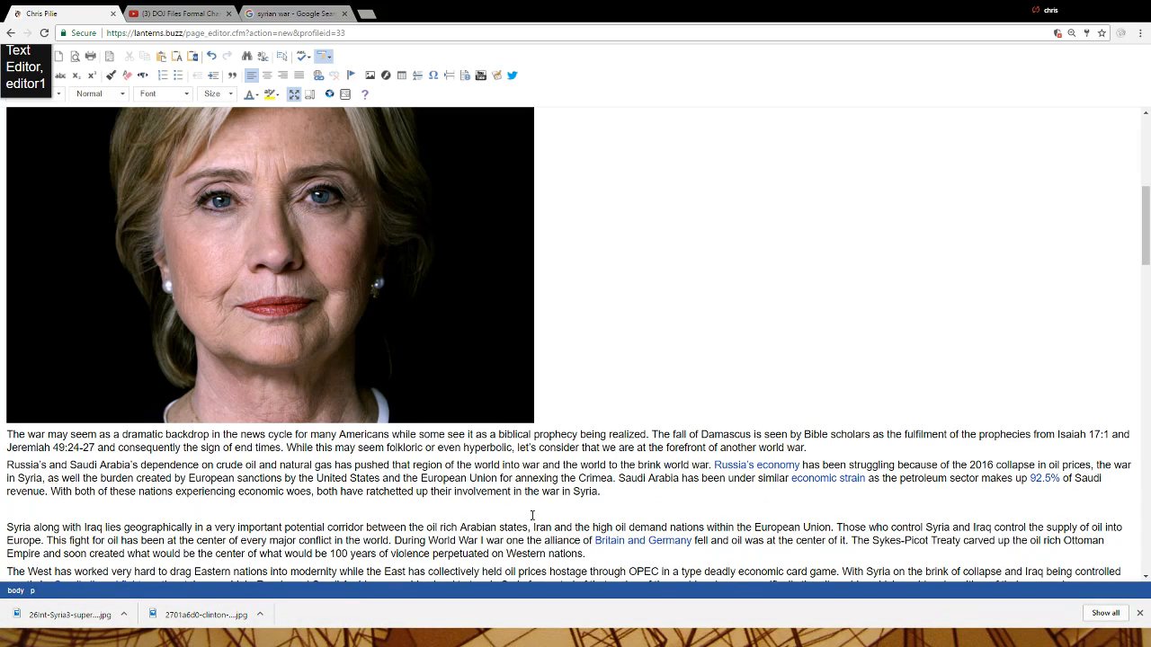
{"action": "key", "text": "BackSpace"}
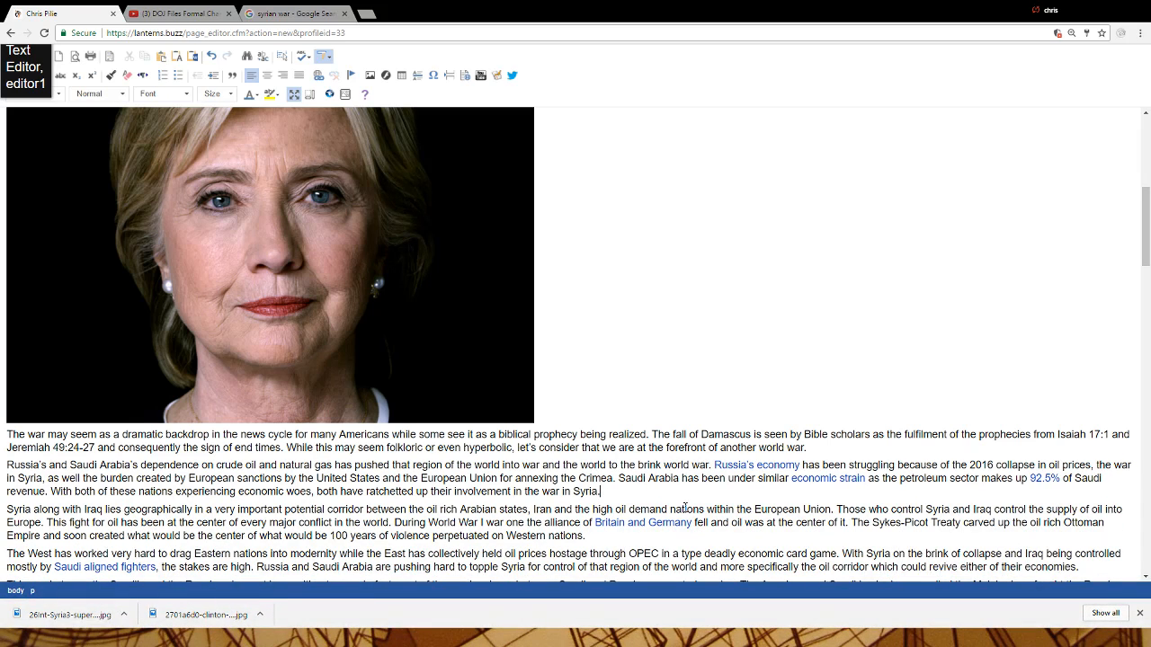
{"action": "key", "text": "Return"}
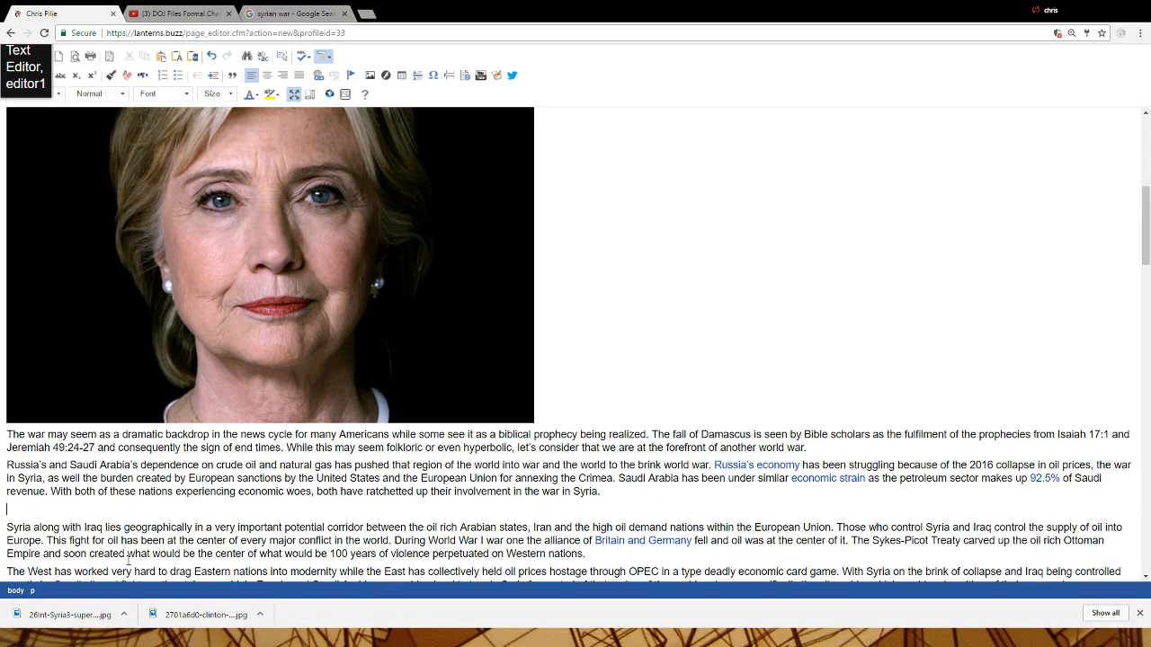
Upload 26Int-Syria3-superJumbo.jpg to My Files through the editor's file manager
{"action": "left_click", "coordinate": [217, 273]}
{"action": "left_click", "coordinate": [345, 96]}
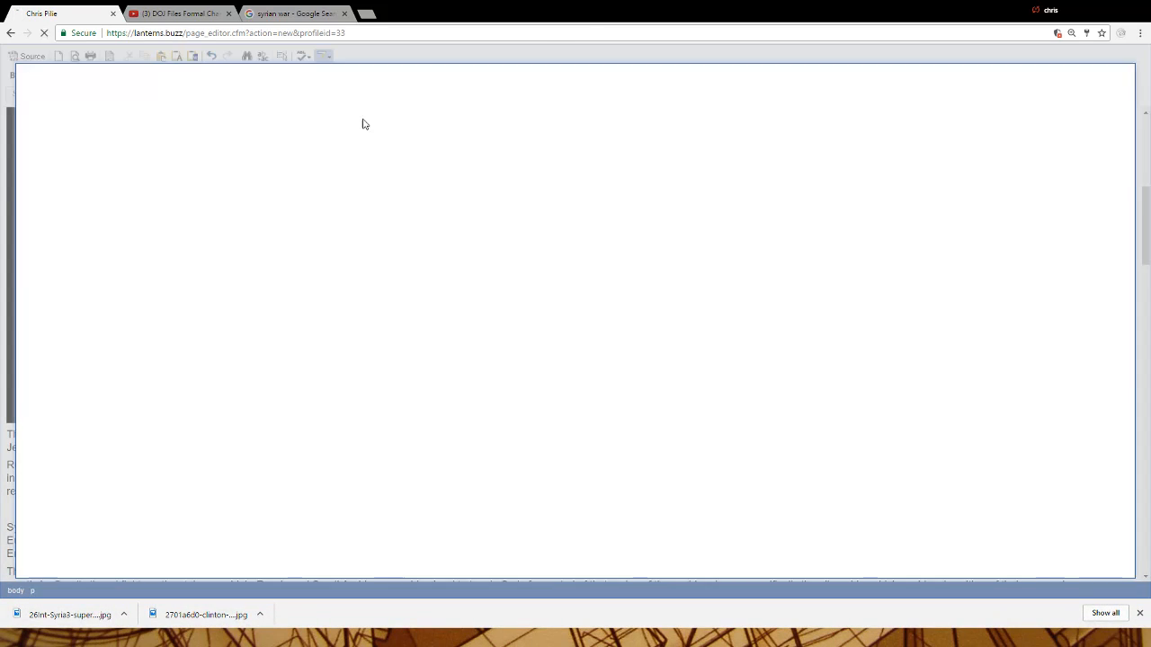
{"action": "left_click", "coordinate": [52, 99]}
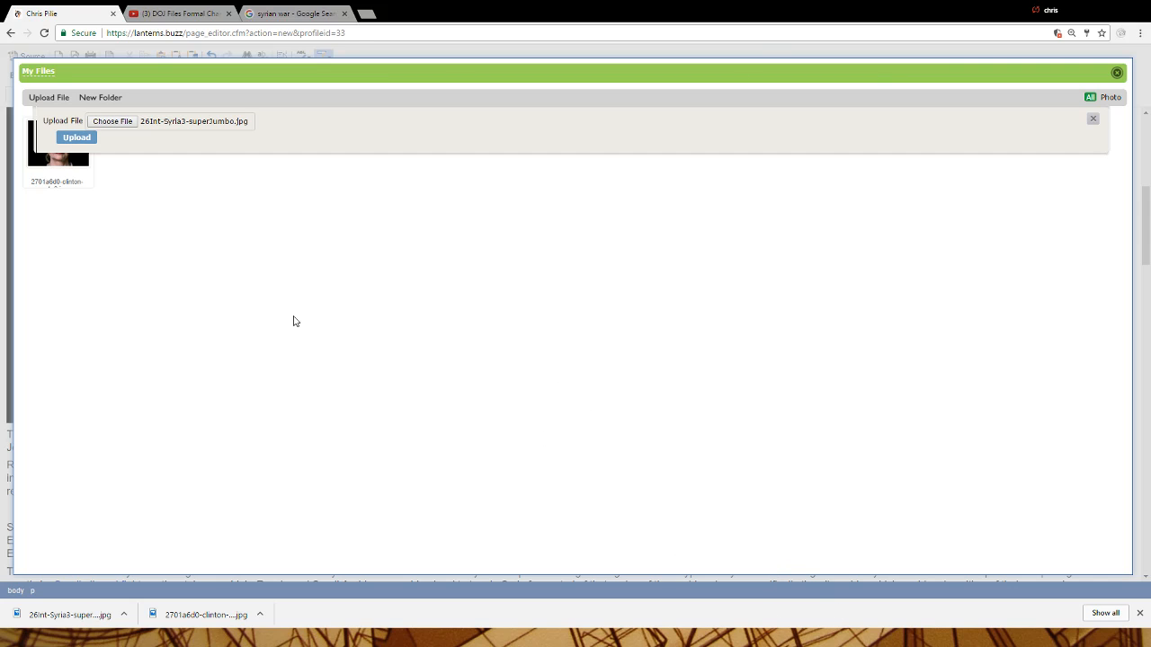
{"action": "left_click", "coordinate": [76, 137]}
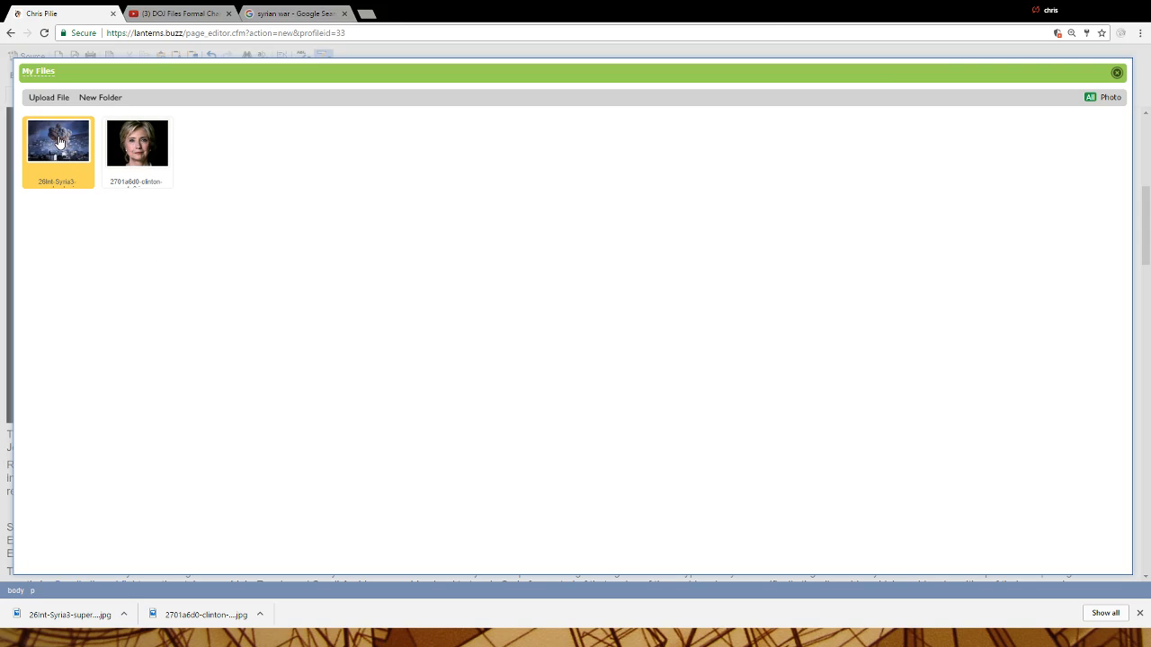
Insert the uploaded Syria explosion image below the Russia and Saudi Arabia paragraph and check its placement in the article
{"action": "left_click", "coordinate": [58, 142]}
{"action": "left_click", "coordinate": [131, 139]}
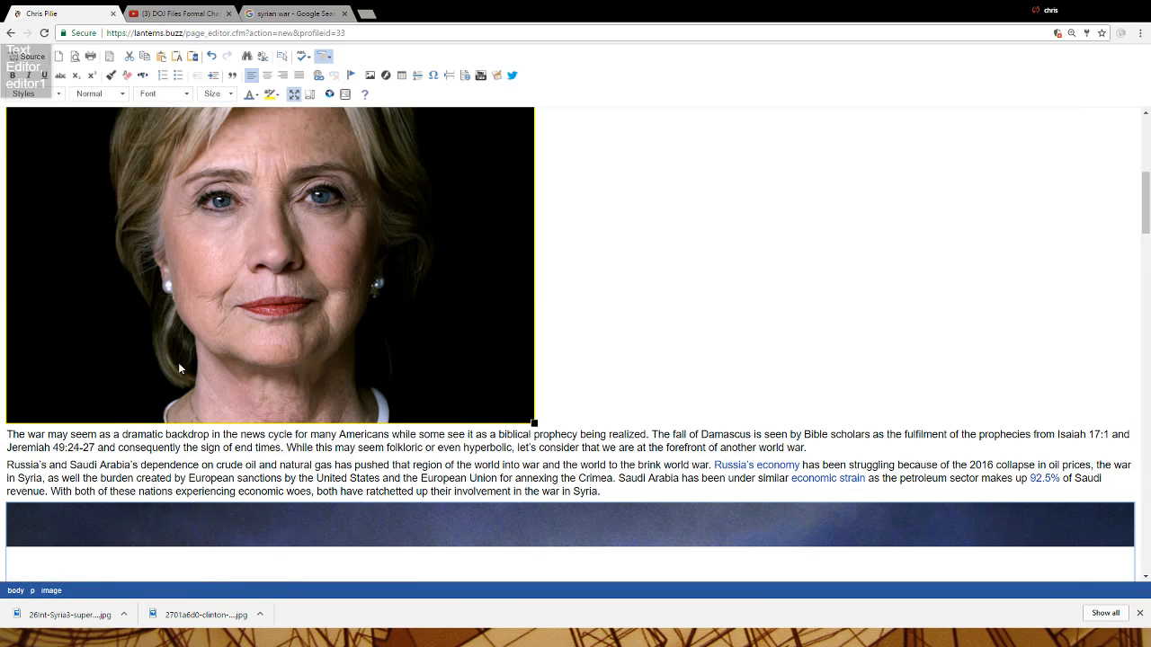
{"action": "scroll", "coordinate": [601, 381], "scroll_direction": "down", "scroll_amount": 6}
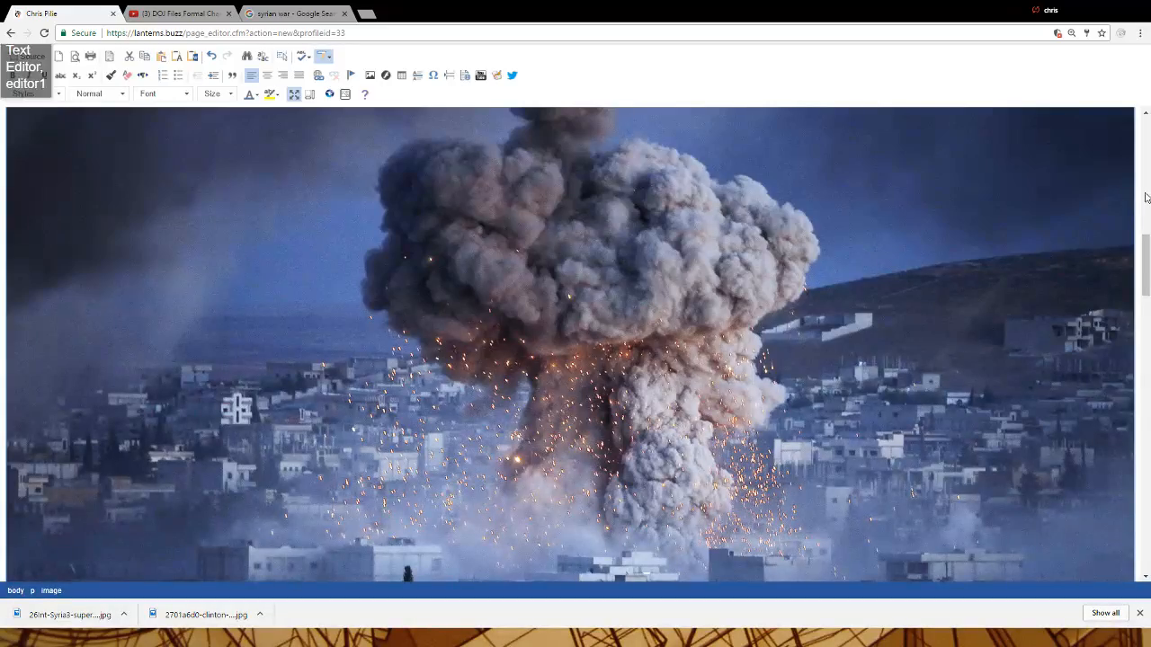
{"action": "scroll", "coordinate": [1073, 262], "scroll_direction": "up", "scroll_amount": 1}
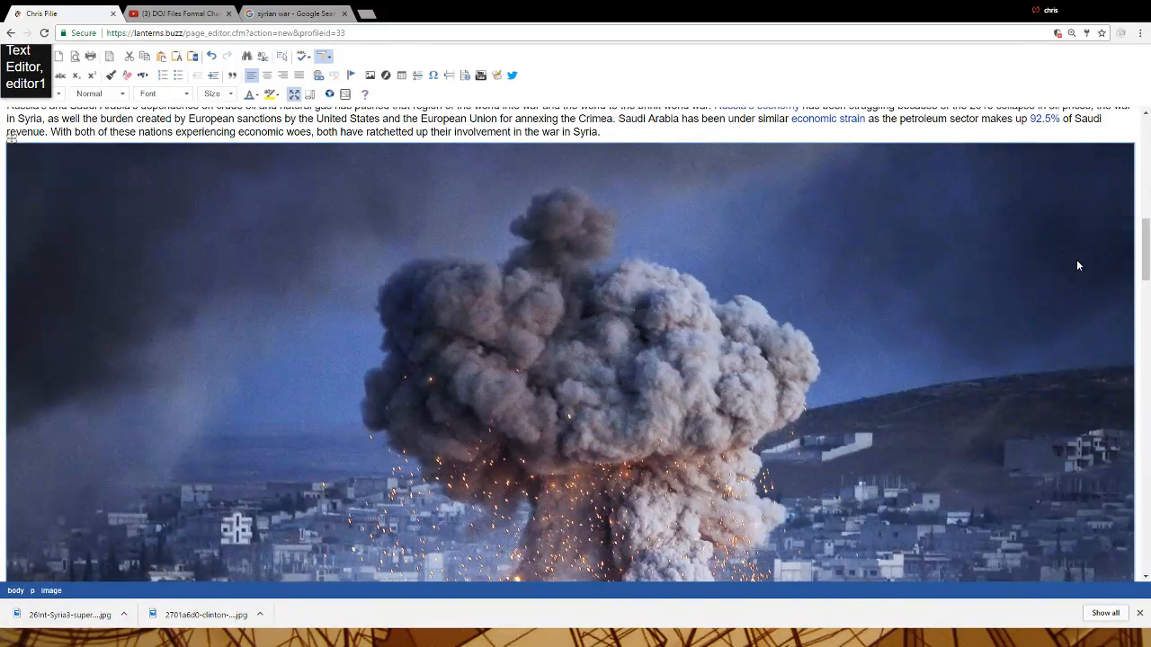
{"action": "scroll", "coordinate": [900, 256], "scroll_direction": "down", "scroll_amount": 7}
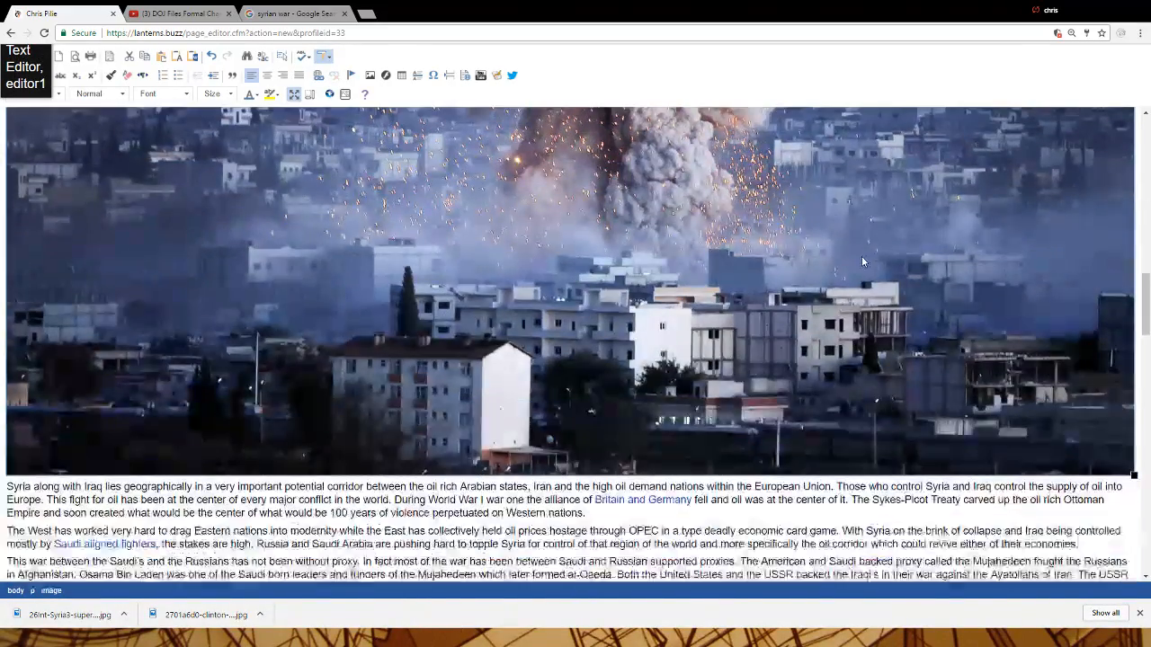
{"action": "scroll", "coordinate": [854, 261], "scroll_direction": "down", "scroll_amount": 1}
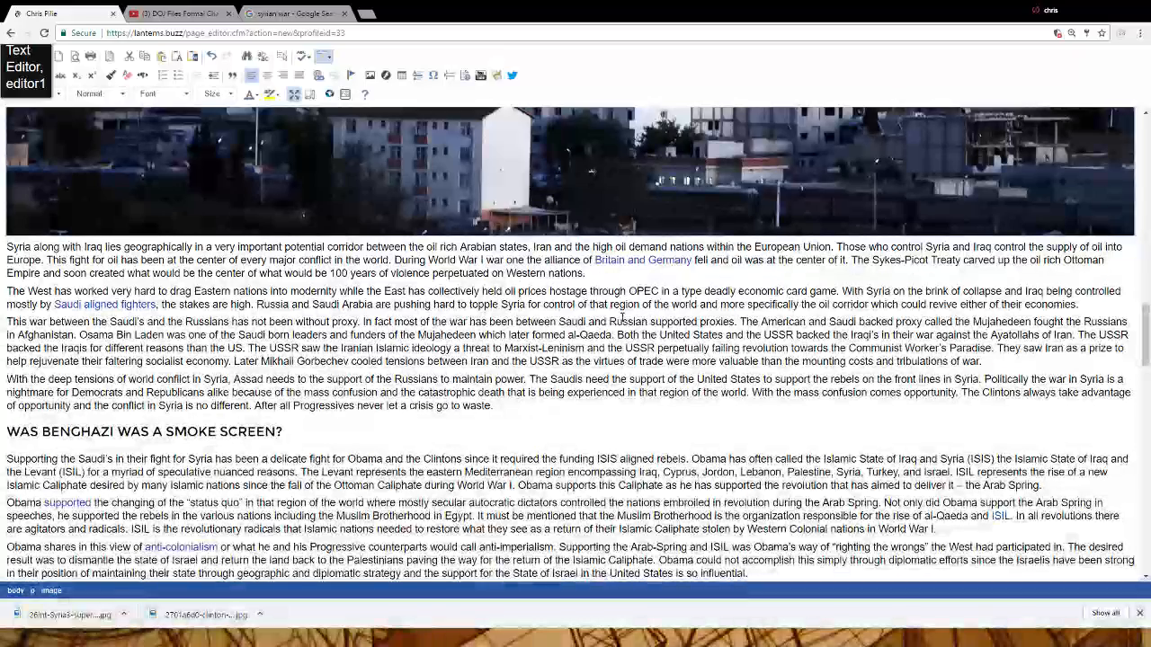
{"action": "scroll", "coordinate": [627, 321], "scroll_direction": "up", "scroll_amount": 7}
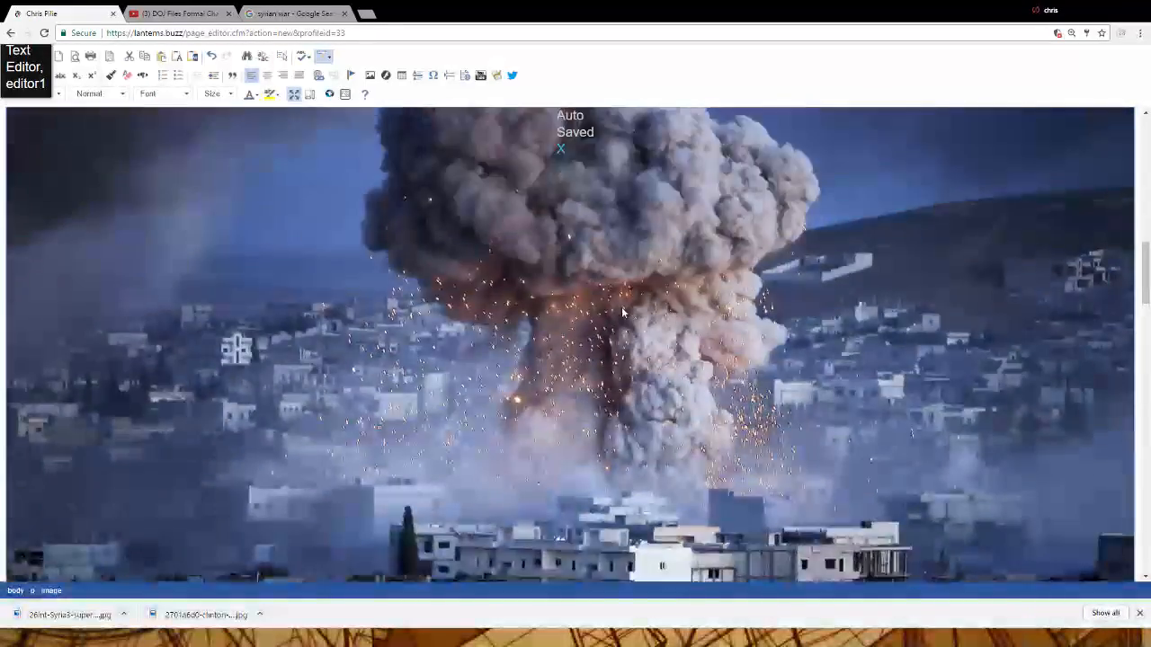
{"action": "scroll", "coordinate": [621, 308], "scroll_direction": "up", "scroll_amount": 3}
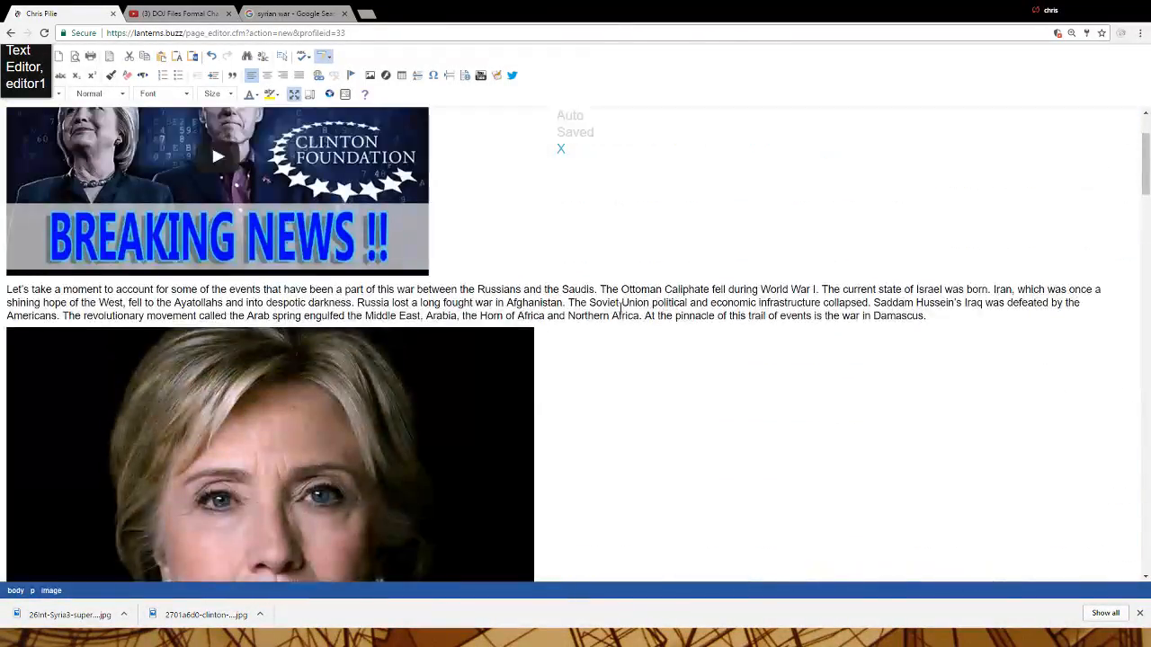
Delete the Clinton portrait located above the paragraph beginning "The war may seem as a dramatic backdrop"
{"action": "scroll", "coordinate": [619, 308], "scroll_direction": "down", "scroll_amount": 3}
{"action": "left_click", "coordinate": [686, 375]}
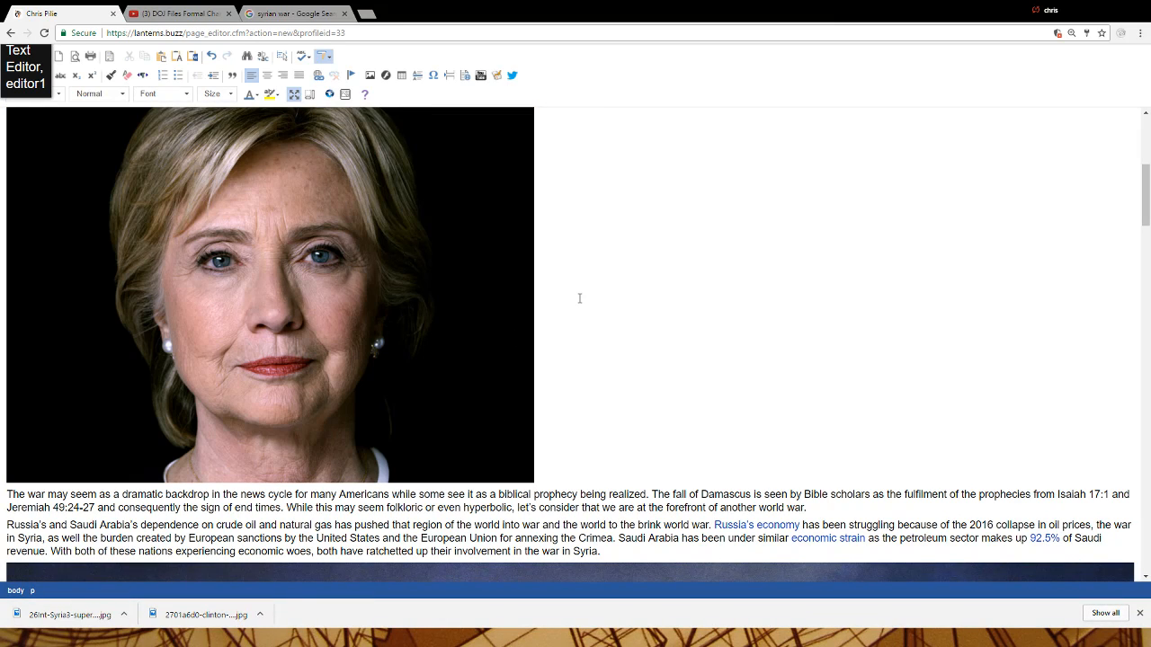
{"action": "key", "text": "BackSpace"}
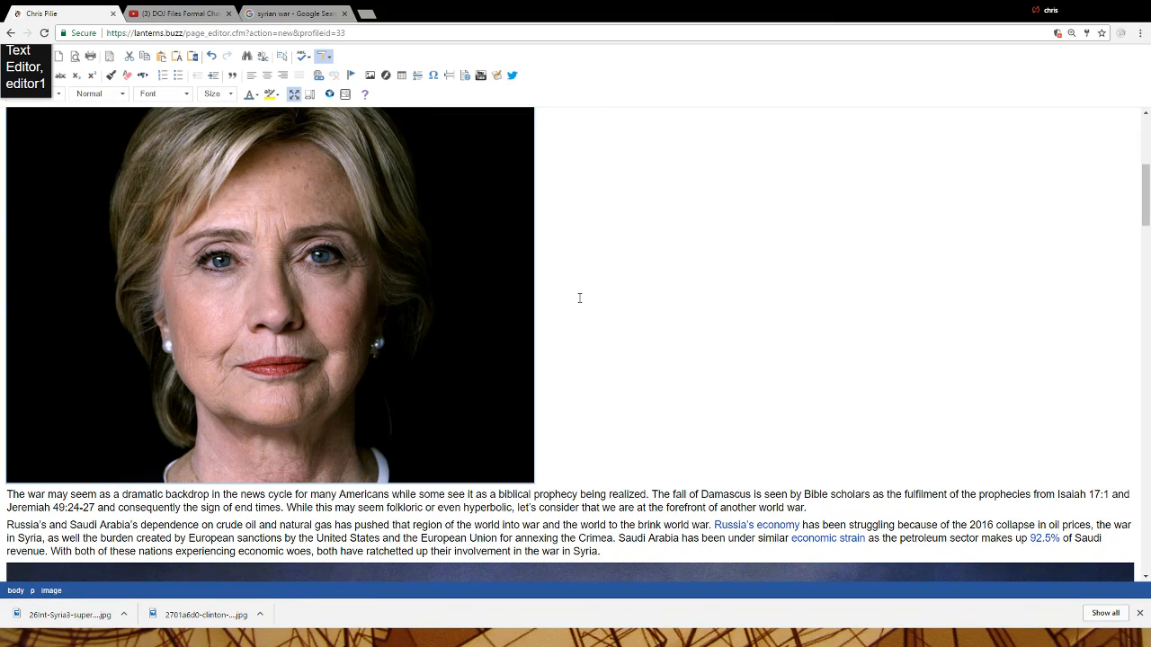
{"action": "double_click", "coordinate": [584, 423]}
{"action": "key", "text": "BackSpace"}
Insert the Clinton portrait from My Files again, on the empty line below the "Let's take a moment" paragraph
{"action": "scroll", "coordinate": [430, 418], "scroll_direction": "up", "scroll_amount": 3}
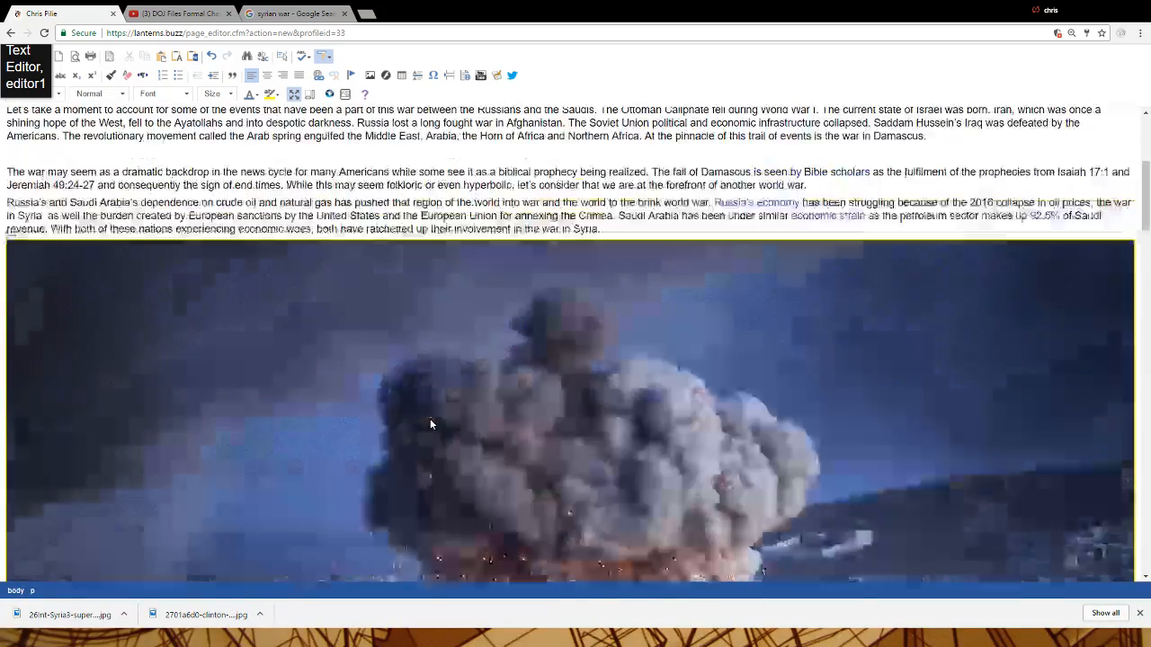
{"action": "scroll", "coordinate": [426, 427], "scroll_direction": "up", "scroll_amount": 1}
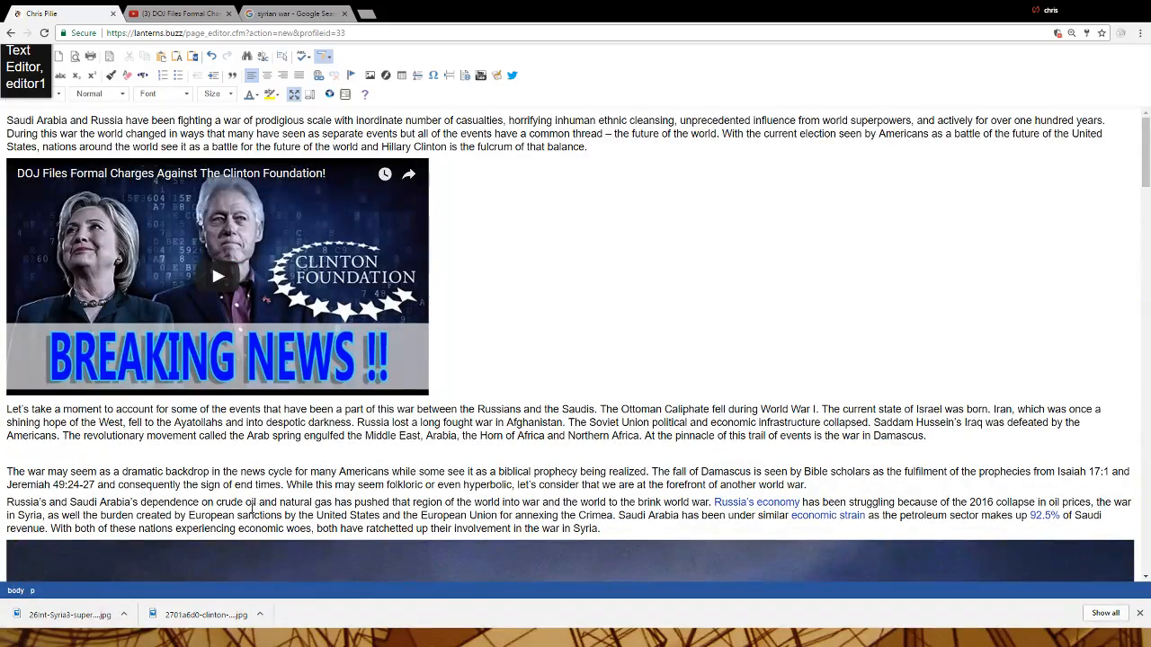
{"action": "left_click", "coordinate": [345, 94]}
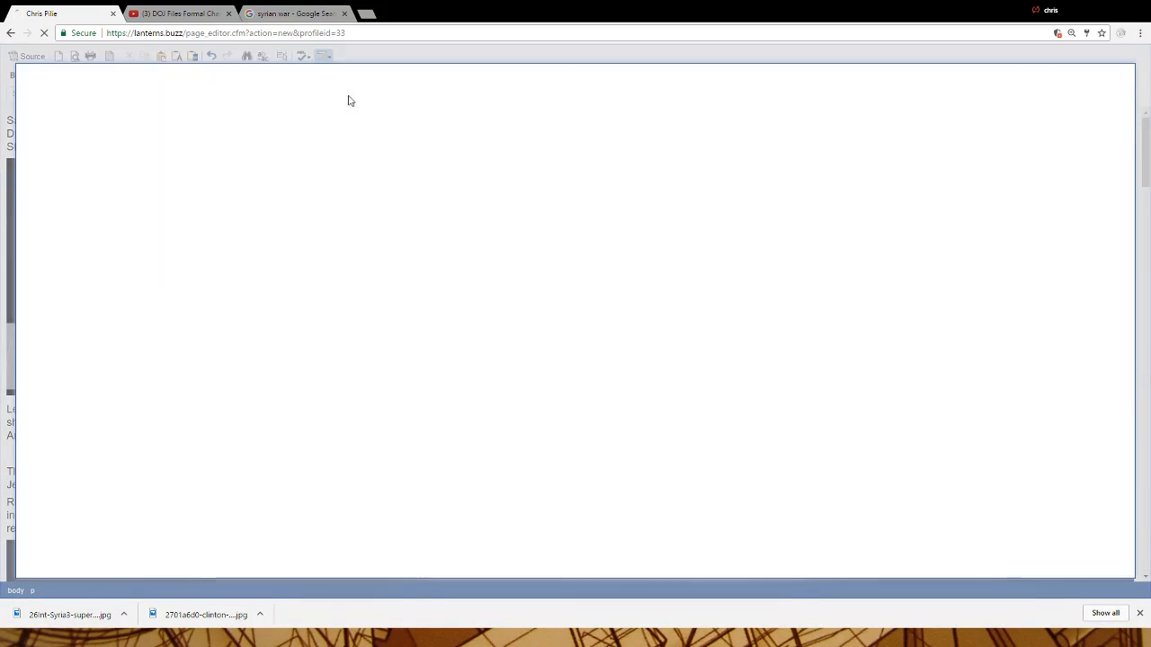
{"action": "left_click", "coordinate": [125, 149]}
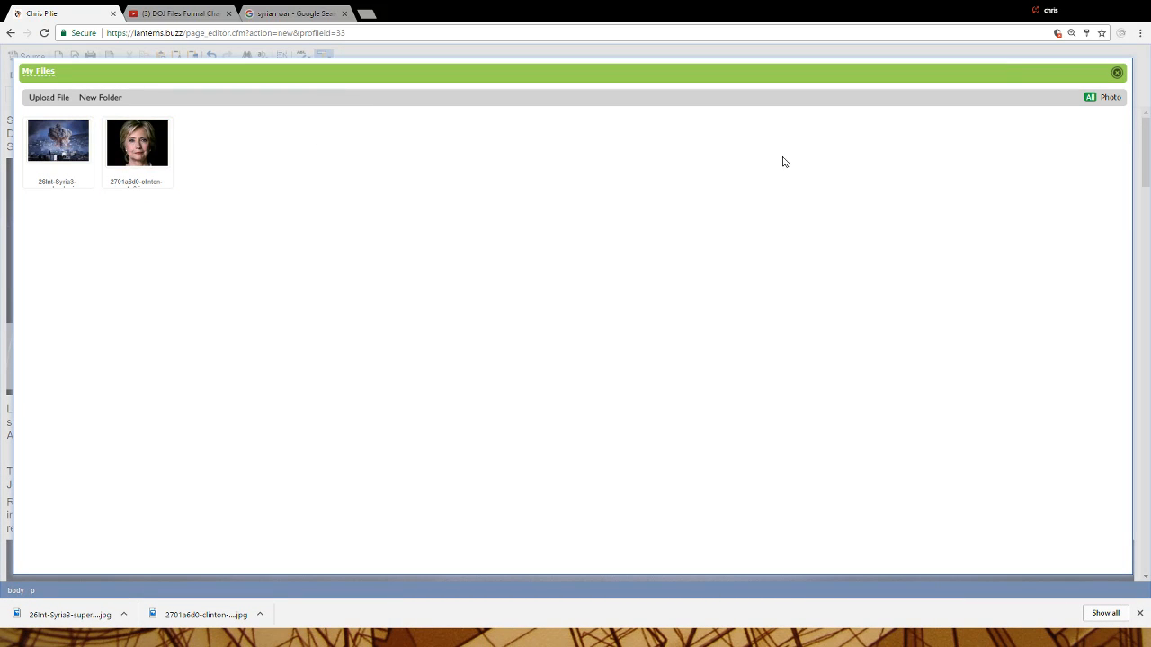
{"action": "left_click", "coordinate": [137, 153]}
{"action": "left_click", "coordinate": [204, 149]}
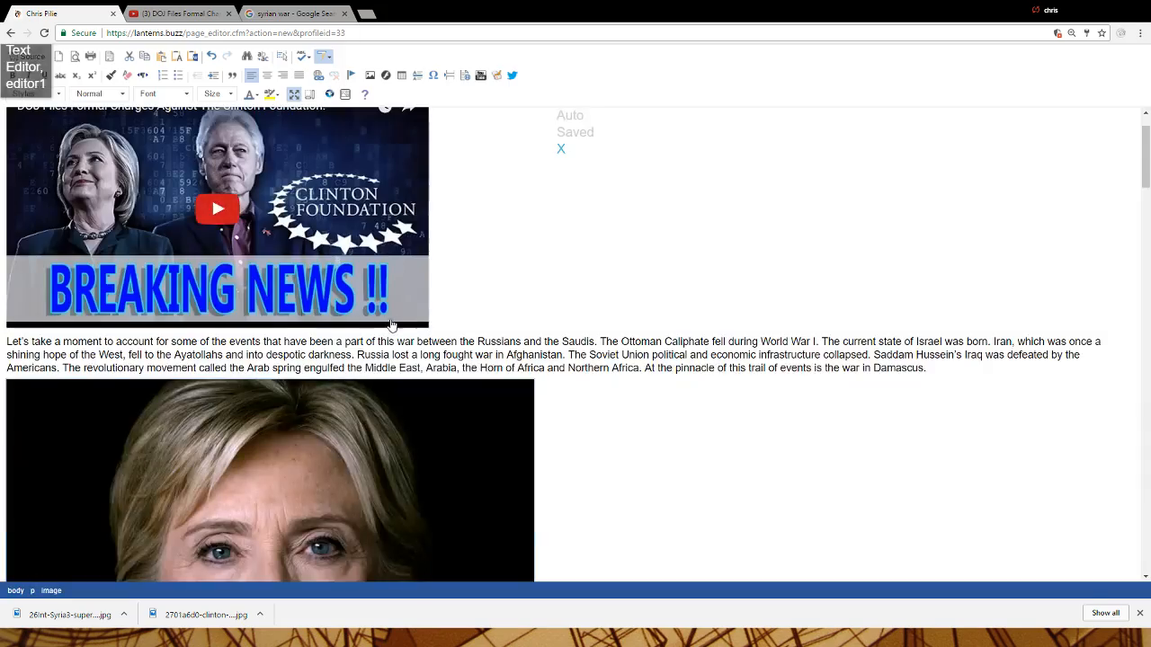
Review the size and placement of the Clinton portrait and the Syria explosion image among the article's paragraphs
{"action": "scroll", "coordinate": [549, 375], "scroll_direction": "down", "scroll_amount": 8}
{"action": "scroll", "coordinate": [565, 406], "scroll_direction": "up", "scroll_amount": 1}
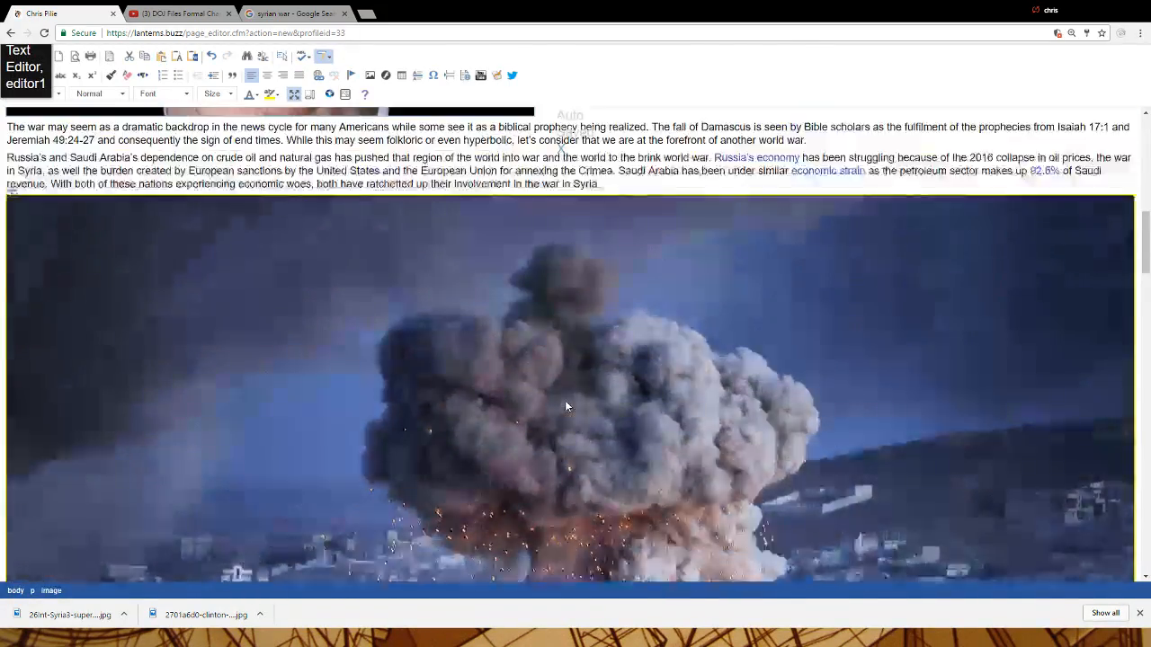
{"action": "scroll", "coordinate": [565, 406], "scroll_direction": "up", "scroll_amount": 1}
{"action": "scroll", "coordinate": [565, 407], "scroll_direction": "down", "scroll_amount": 2}
{"action": "scroll", "coordinate": [476, 261], "scroll_direction": "up", "scroll_amount": 1}
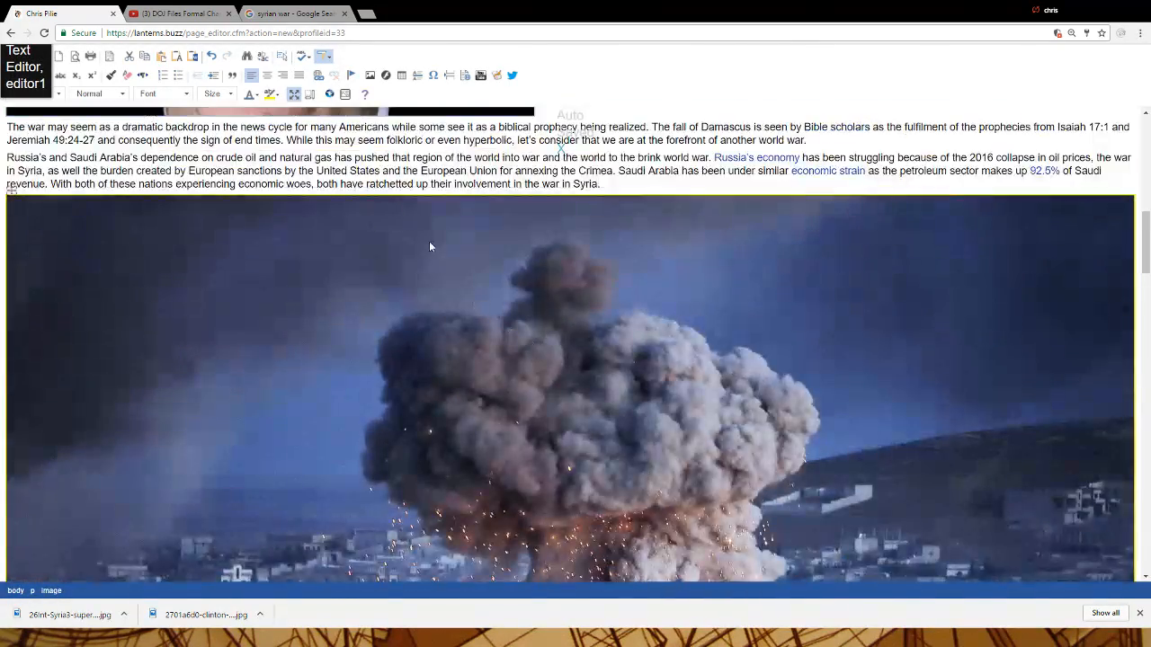
{"action": "scroll", "coordinate": [429, 247], "scroll_direction": "up", "scroll_amount": 3}
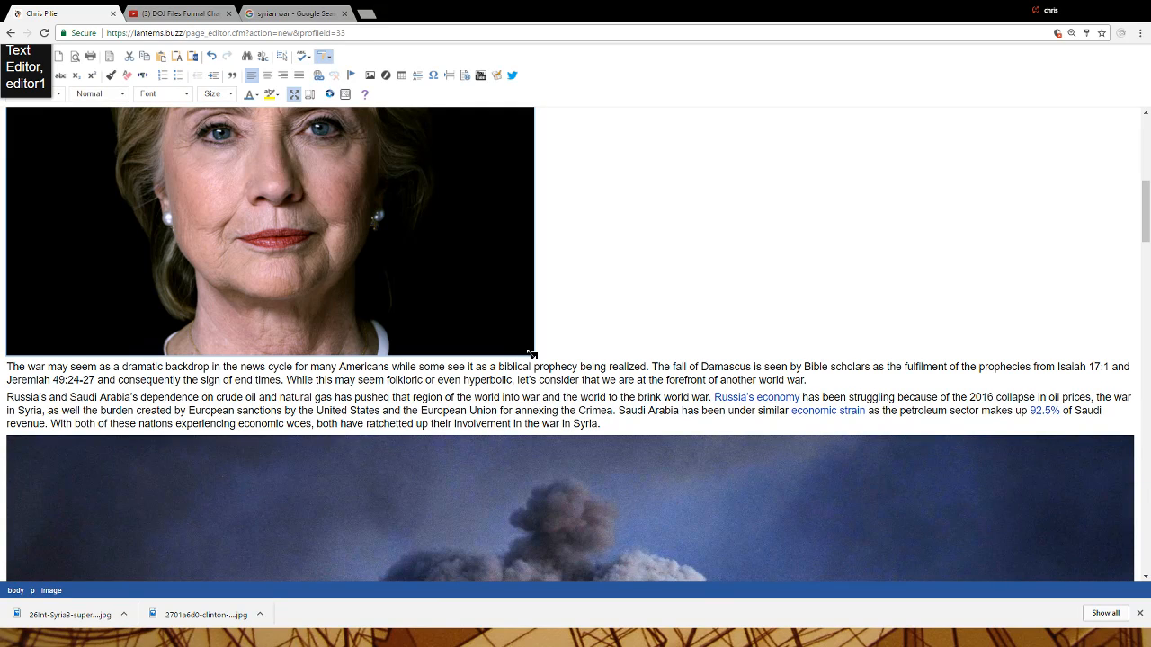
{"action": "scroll", "coordinate": [344, 236], "scroll_direction": "up", "scroll_amount": 3}
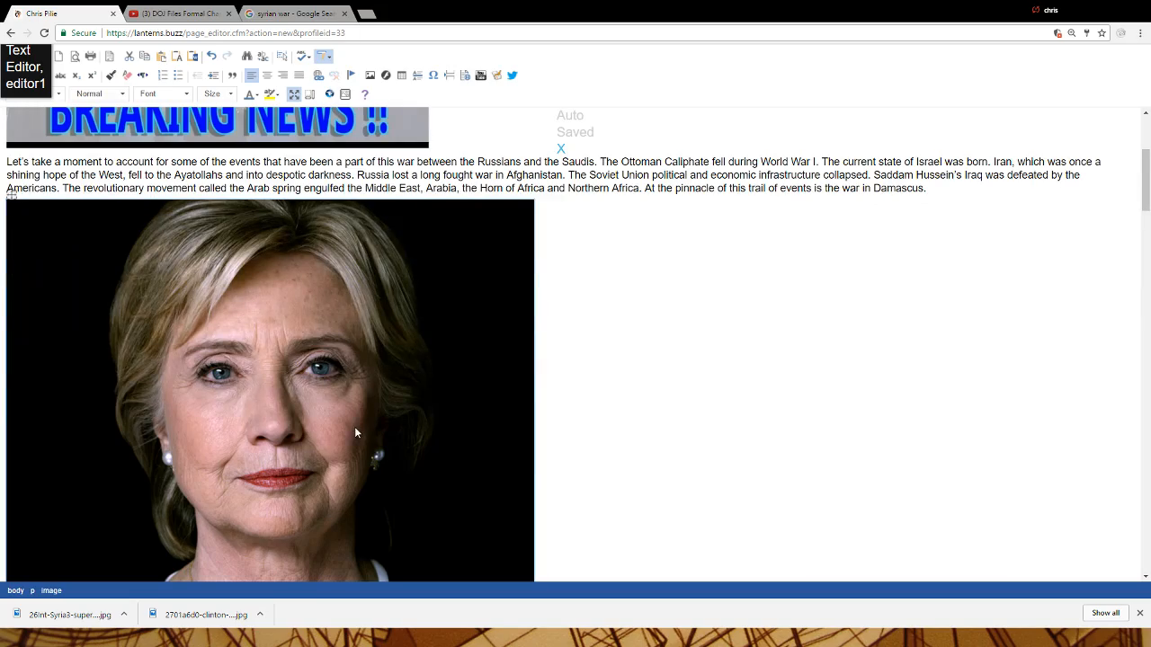
{"action": "scroll", "coordinate": [355, 426], "scroll_direction": "up", "scroll_amount": 2}
Copy the sentence starting "The Saudis need the support of the United States", and open the TweetableText properties, cancelling without entering text
{"action": "scroll", "coordinate": [352, 419], "scroll_direction": "down", "scroll_amount": 20}
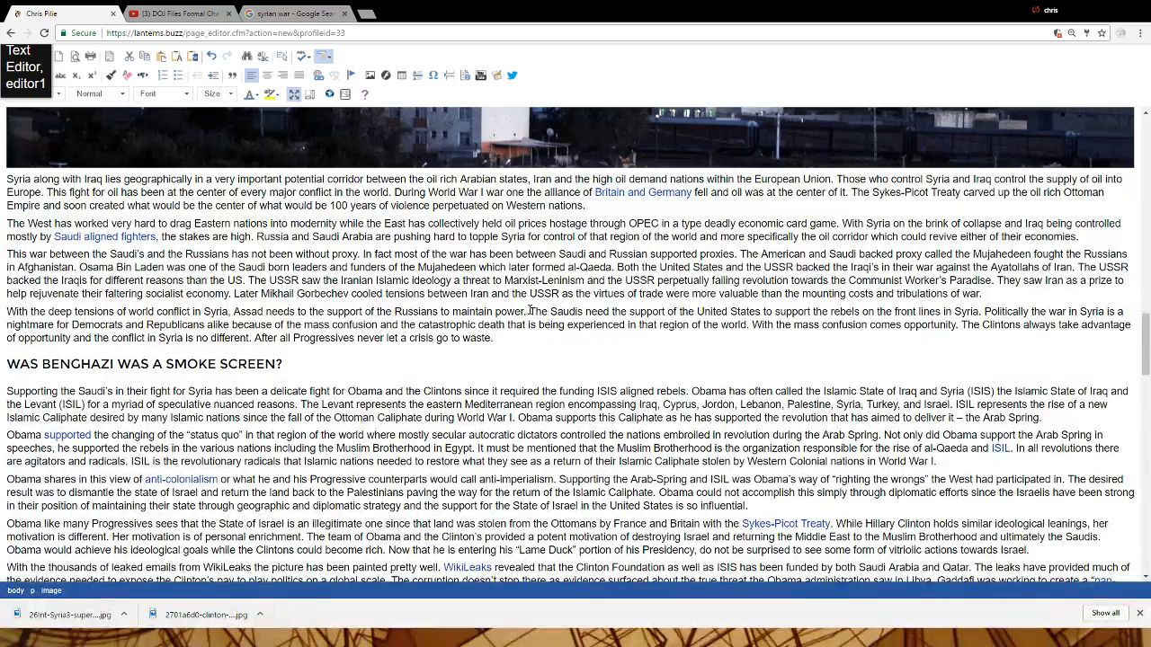
{"action": "left_click_drag", "start_coordinate": [530, 311], "coordinate": [980, 311]}
{"action": "key", "text": "ctrl+c"}
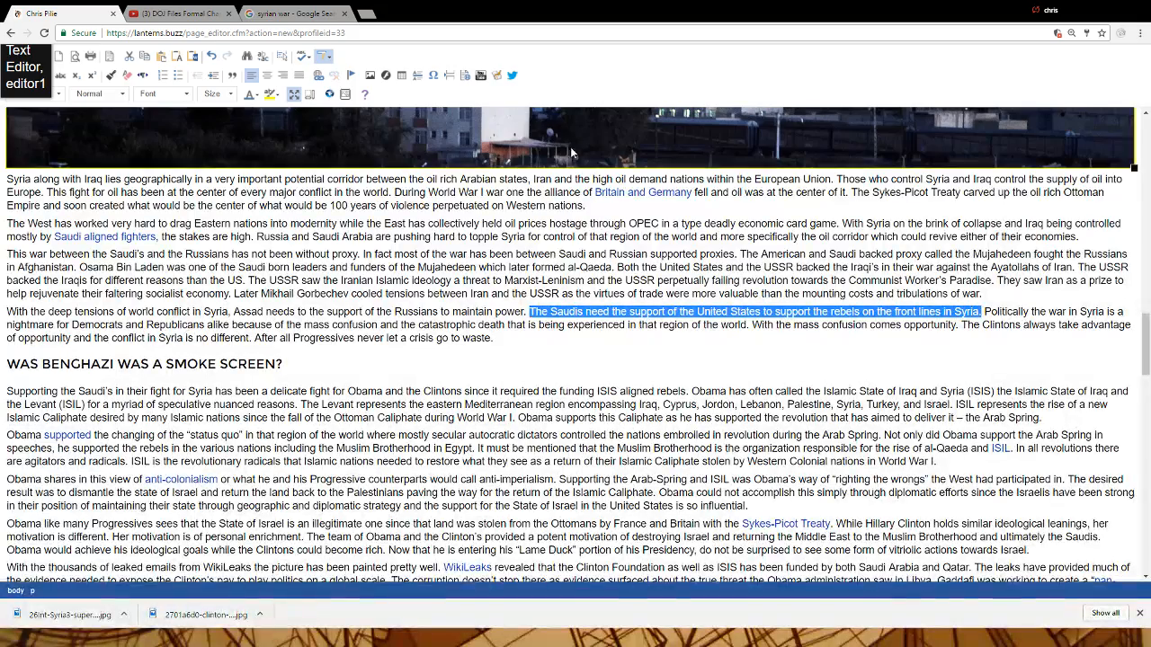
{"action": "left_click", "coordinate": [512, 75]}
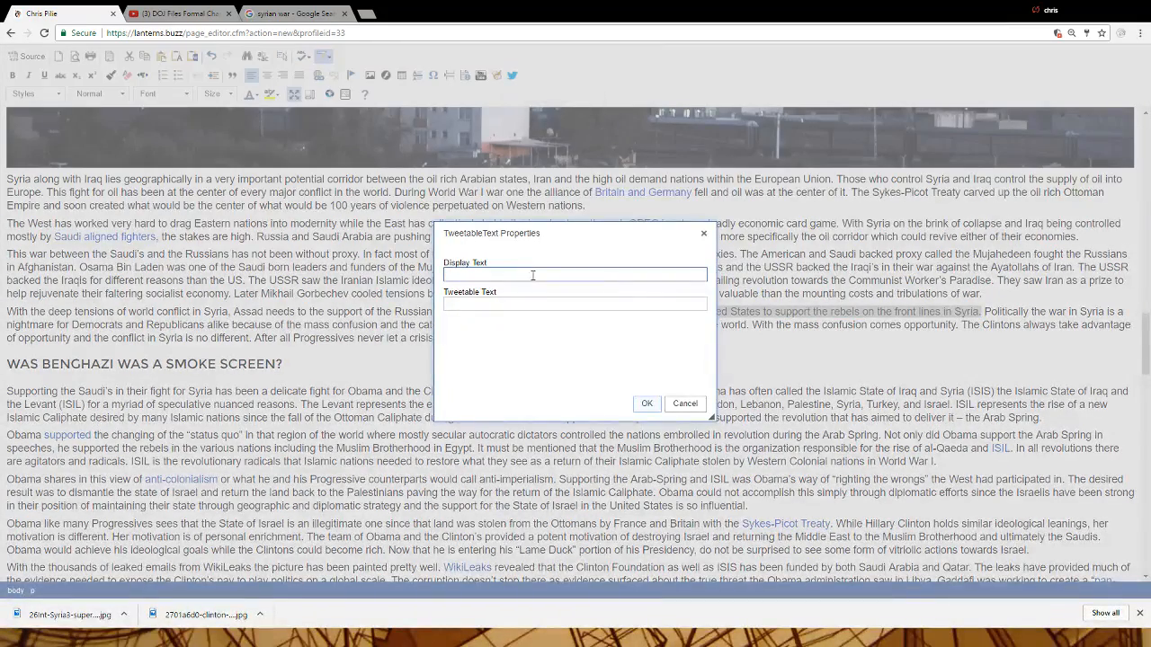
{"action": "left_click", "coordinate": [683, 404]}
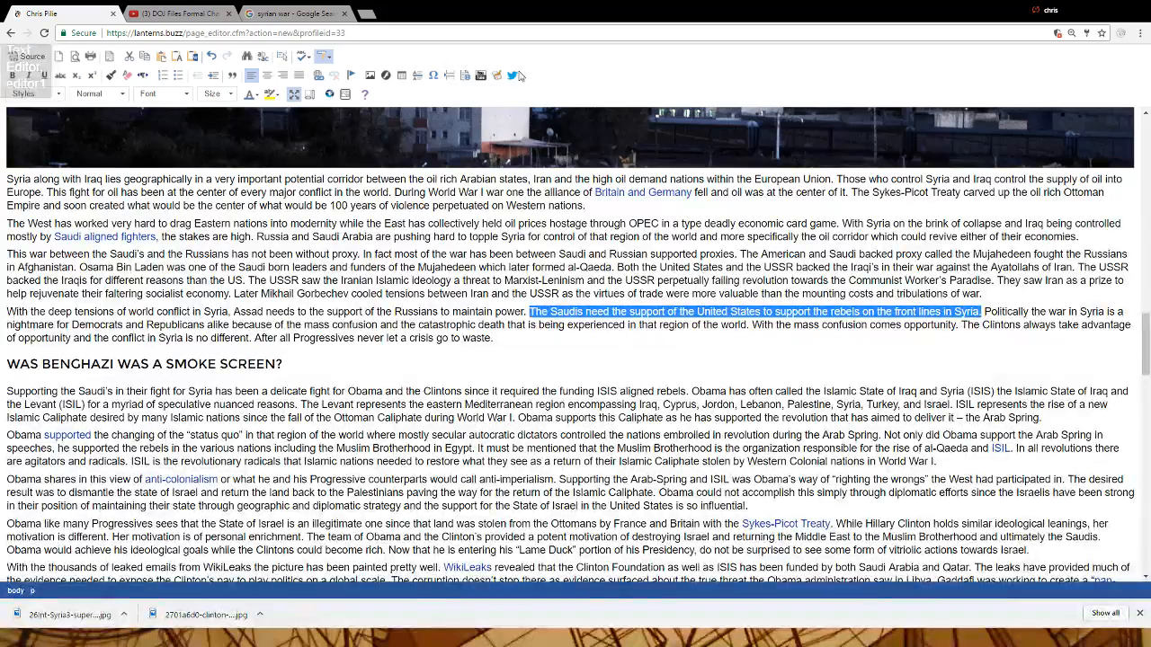
Make the sentence "The Saudis need the support of the United States to support the rebels on the front lines in Syria." tweetable, using it as display and tweet text
{"action": "left_click", "coordinate": [512, 76]}
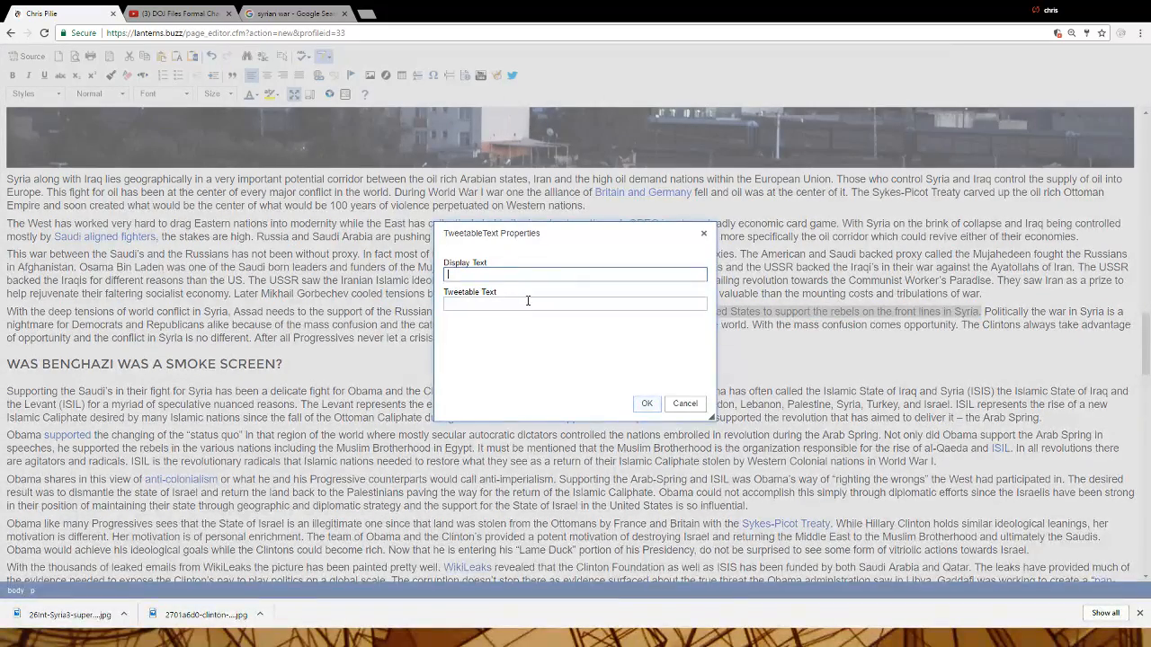
{"action": "key", "text": "ctrl+v"}
{"action": "left_click", "coordinate": [647, 404]}
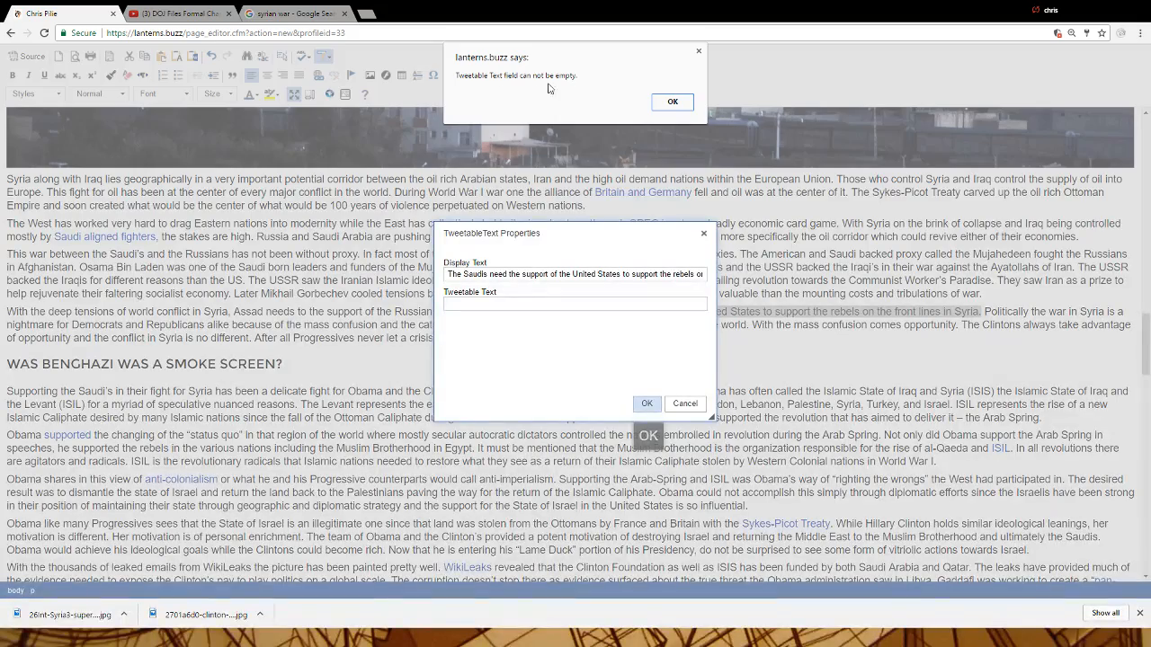
{"action": "left_click", "coordinate": [672, 102]}
{"action": "key", "text": "ctrl+v"}
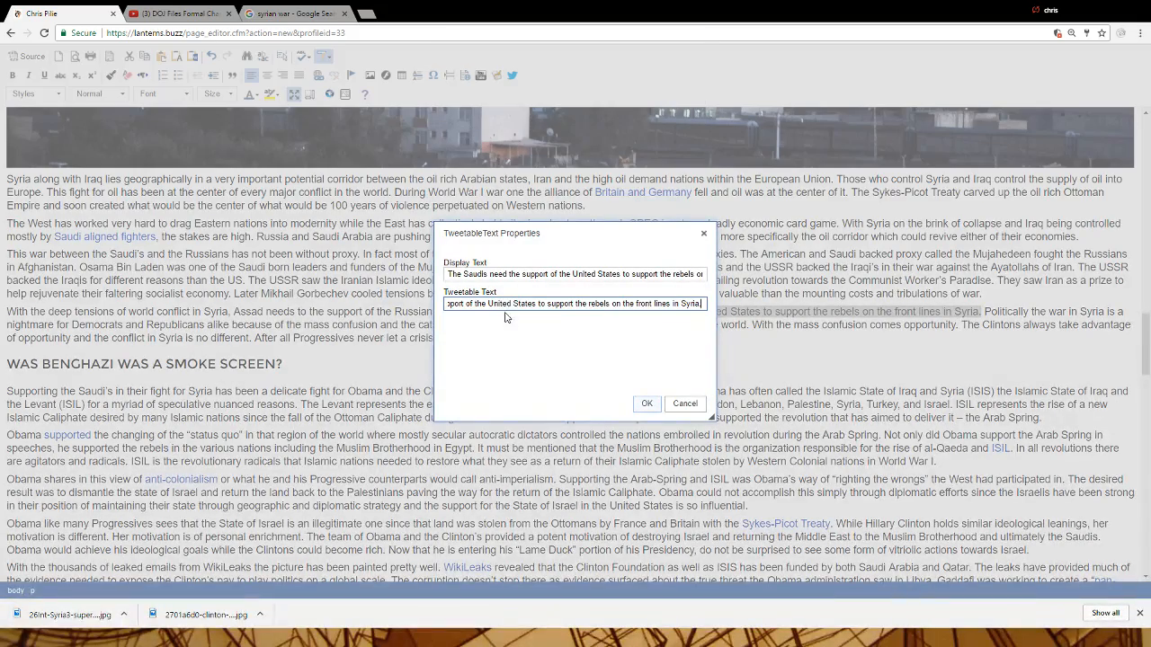
{"action": "left_click", "coordinate": [646, 404]}
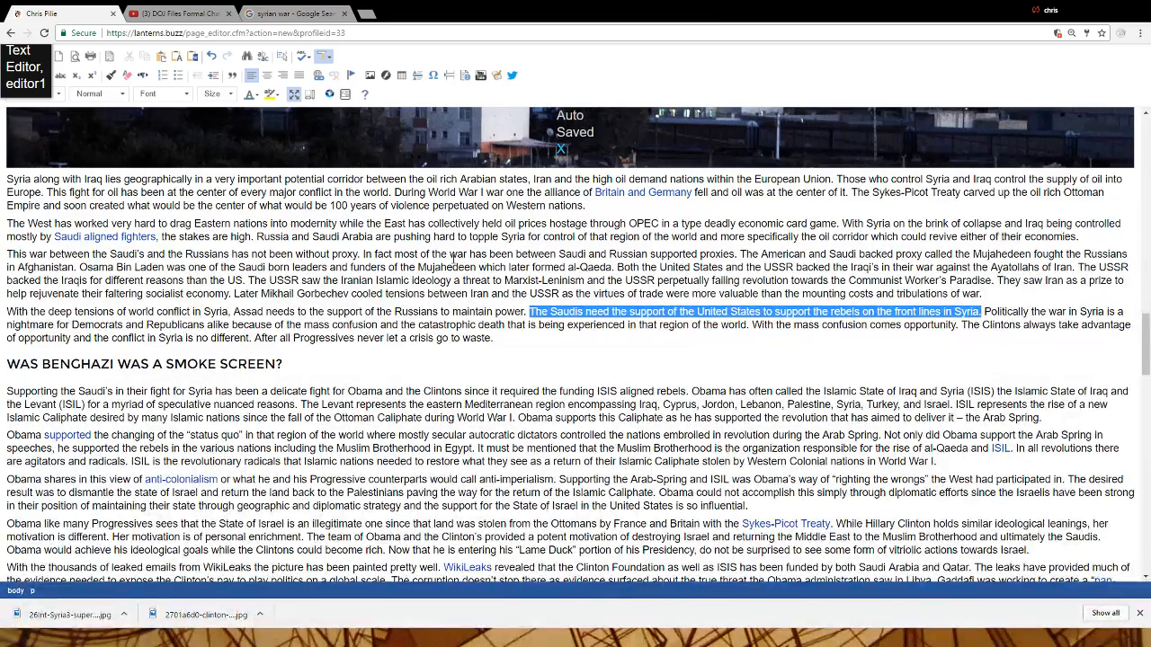
Review the article's opening paragraphs, video and images for a podcast position, finishing at the end of the "The war may seem" paragraph
{"action": "scroll", "coordinate": [438, 155], "scroll_direction": "up", "scroll_amount": 1}
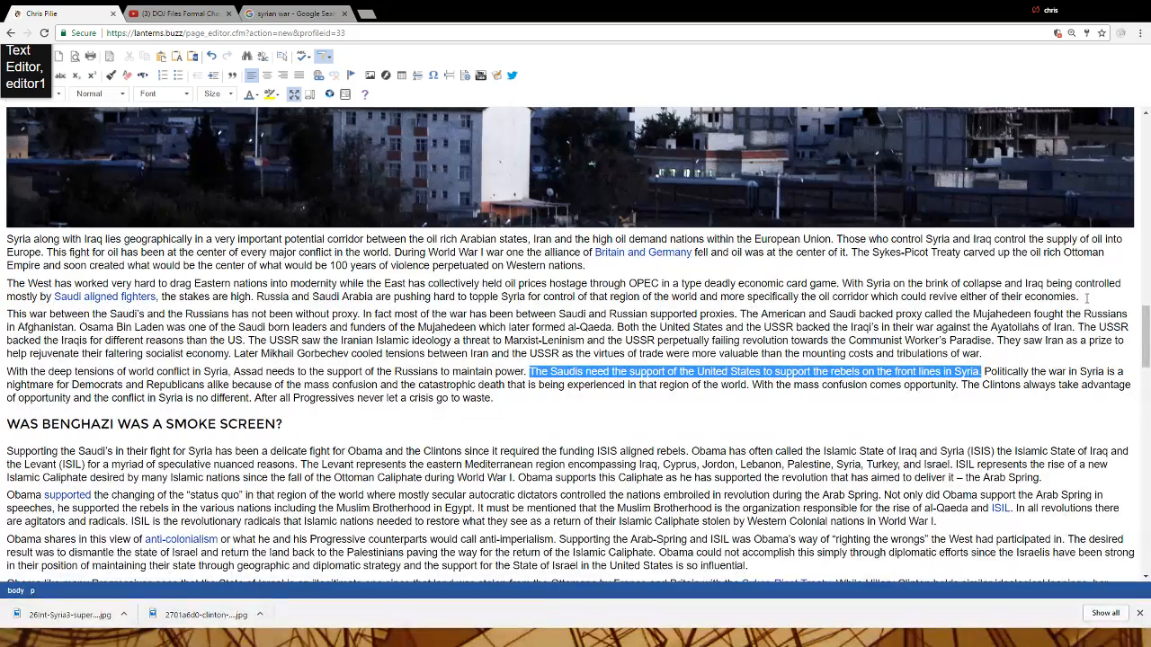
{"action": "scroll", "coordinate": [1061, 355], "scroll_direction": "up", "scroll_amount": 10}
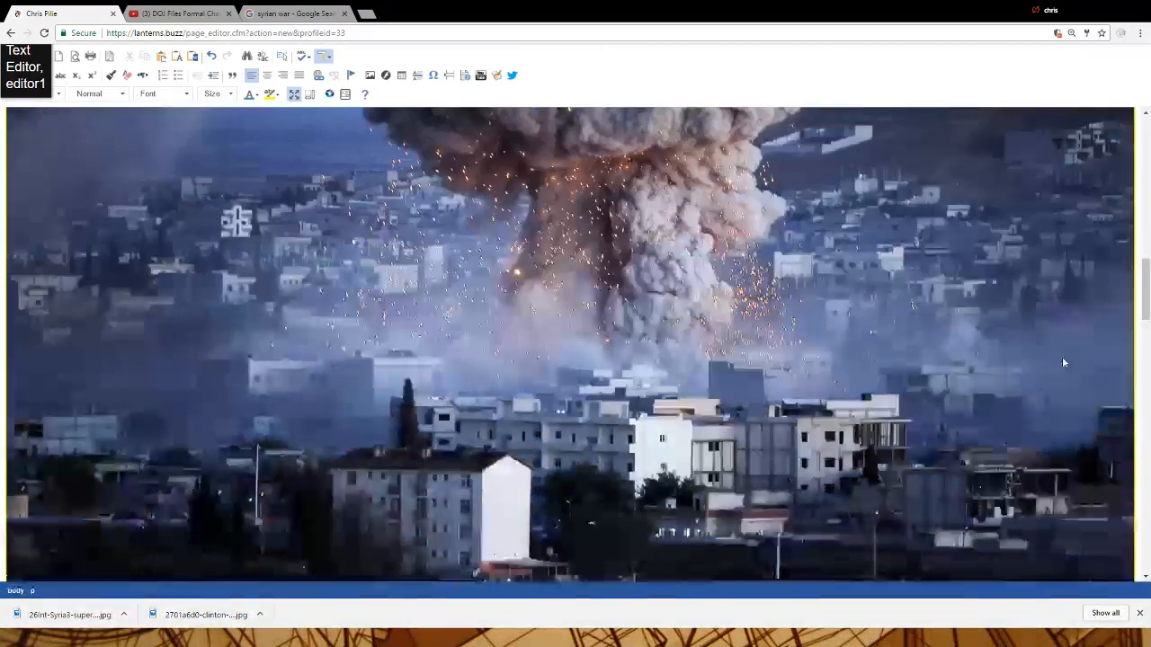
{"action": "scroll", "coordinate": [1056, 351], "scroll_direction": "up", "scroll_amount": 5}
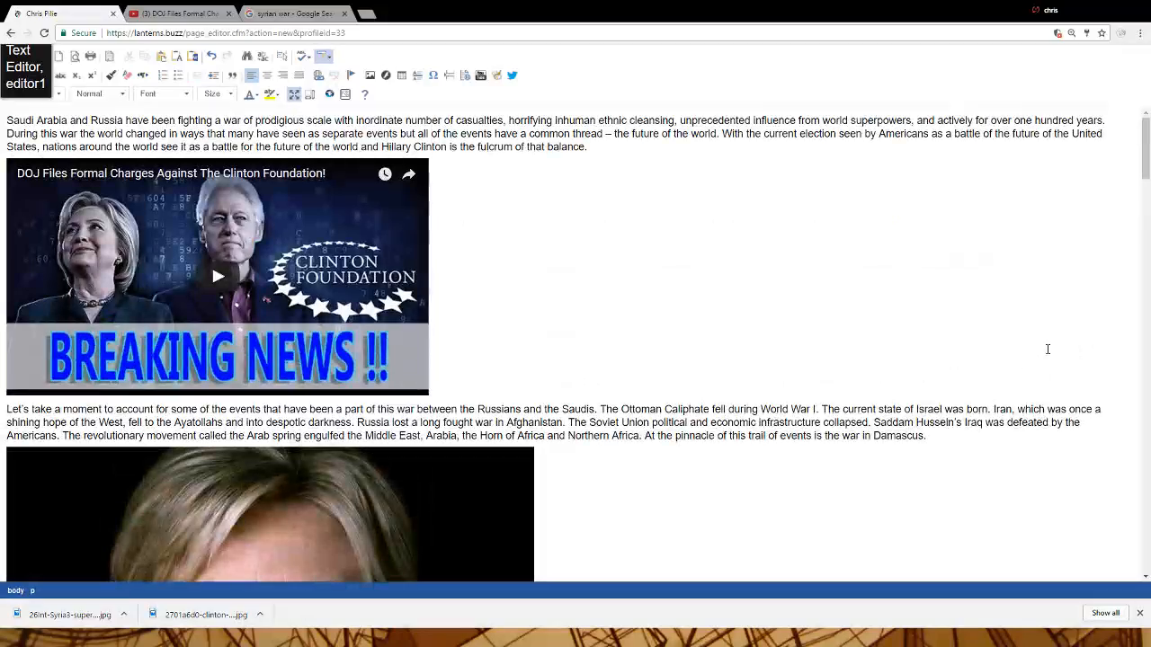
{"action": "scroll", "coordinate": [1048, 348], "scroll_direction": "down", "scroll_amount": 7}
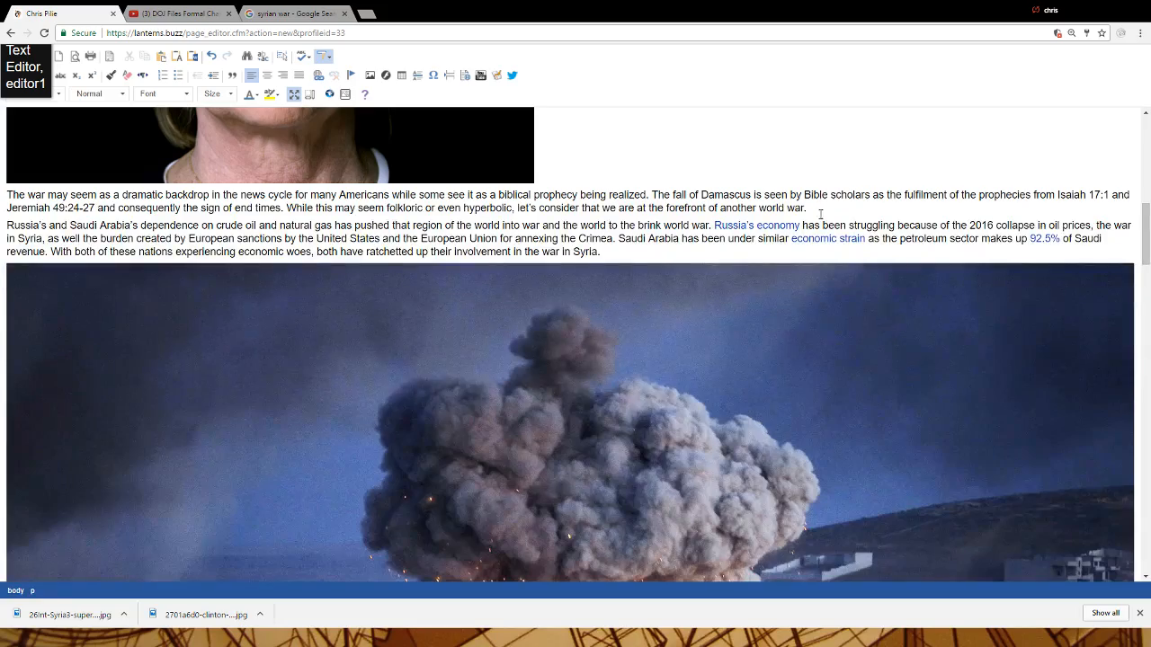
{"action": "scroll", "coordinate": [845, 309], "scroll_direction": "up", "scroll_amount": 7}
{"action": "scroll", "coordinate": [846, 308], "scroll_direction": "up", "scroll_amount": 1}
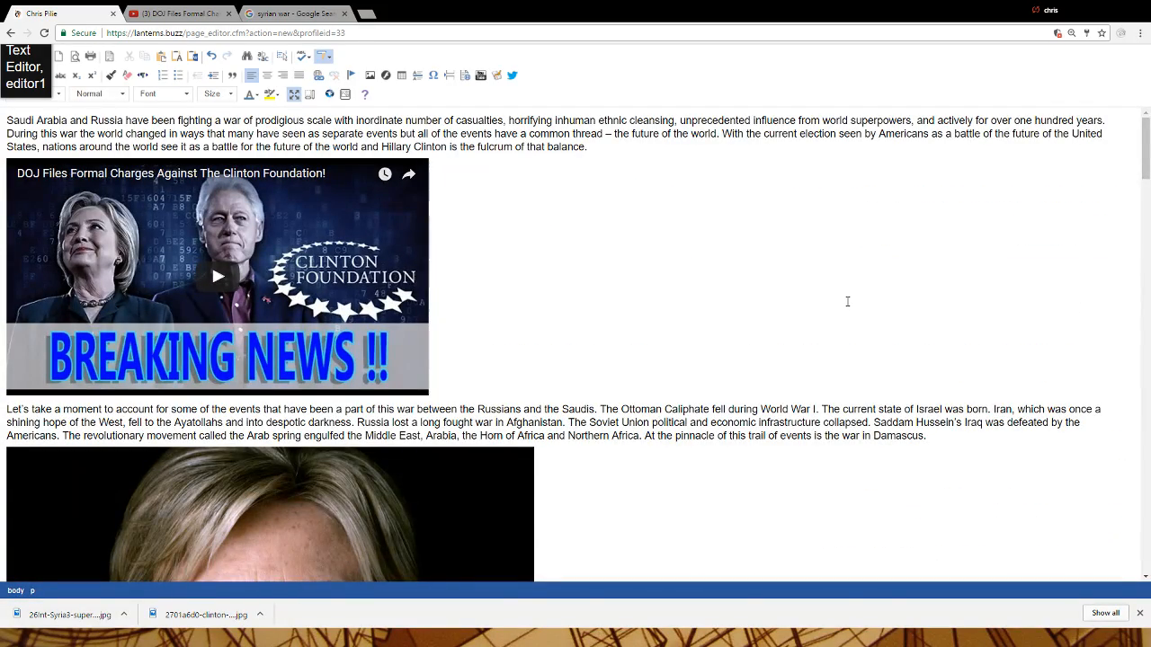
{"action": "scroll", "coordinate": [847, 300], "scroll_direction": "down", "scroll_amount": 9}
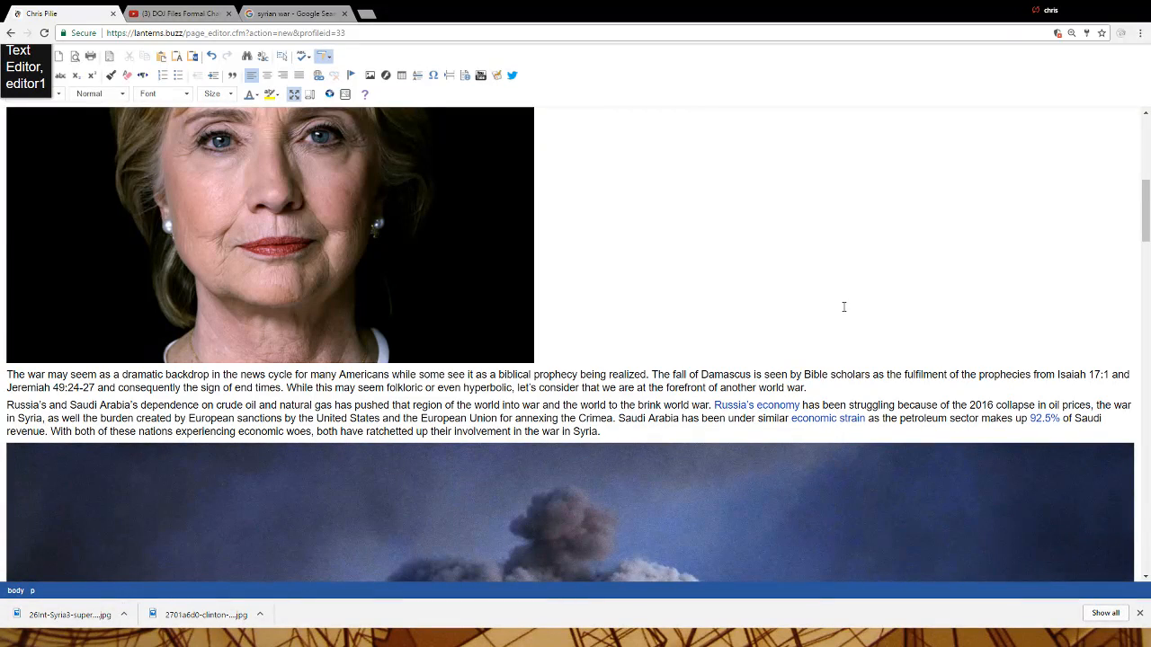
{"action": "left_click", "coordinate": [818, 385]}
Replace the Syrian war image search with spreaker.com and open the Lanterns Radio Network profile's list of episodes
{"action": "left_click", "coordinate": [308, 15]}
{"action": "left_click", "coordinate": [314, 32]}
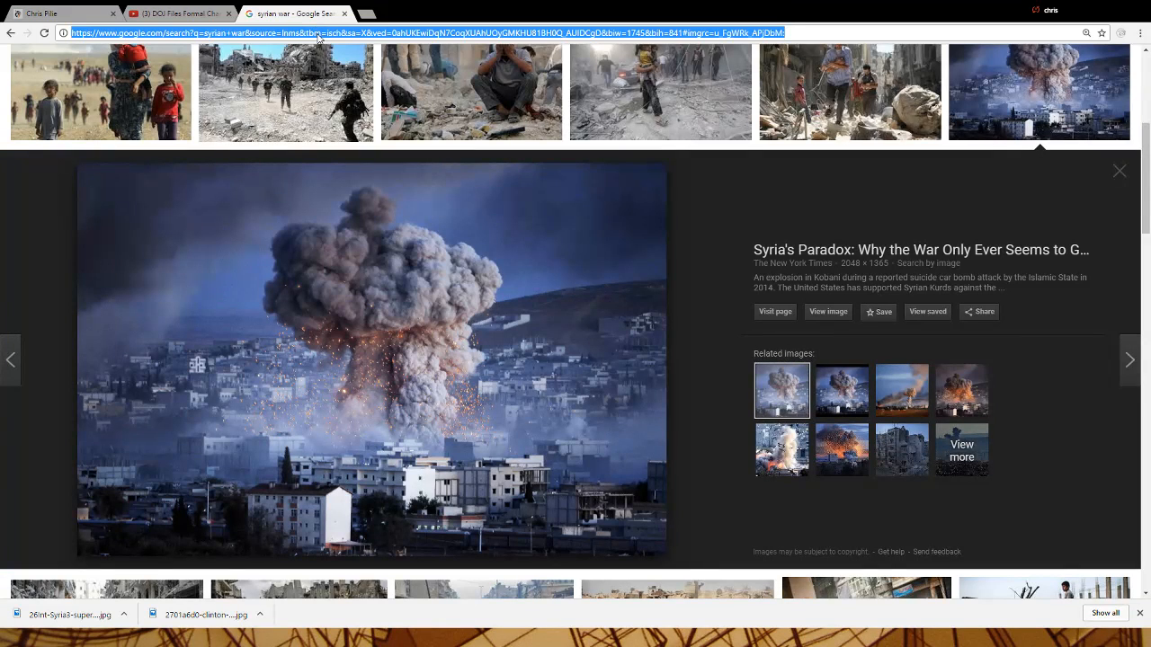
{"action": "type", "text": "spreak"}
{"action": "key", "text": "Return"}
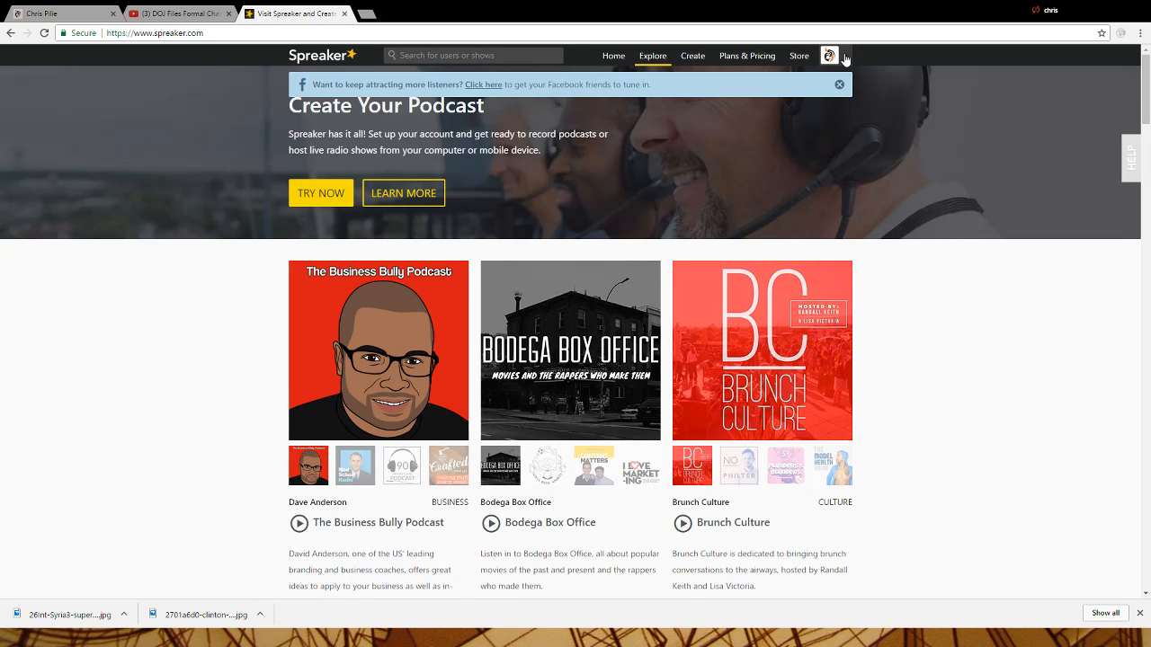
{"action": "left_click", "coordinate": [846, 57]}
{"action": "left_click", "coordinate": [814, 77]}
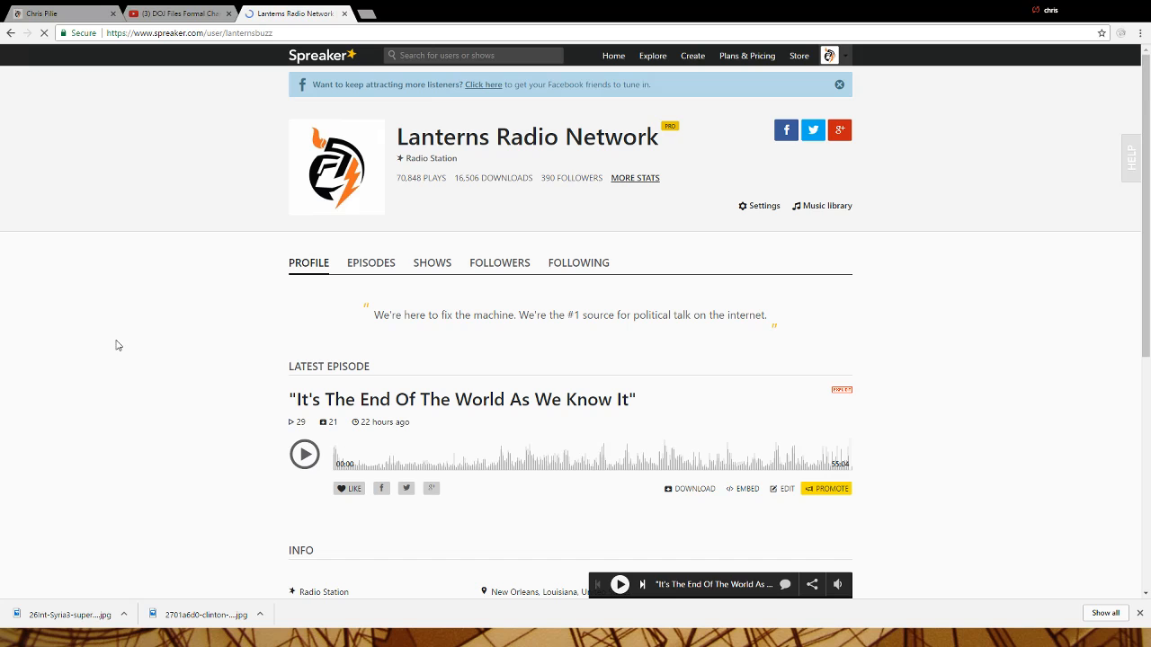
{"action": "left_click", "coordinate": [379, 266]}
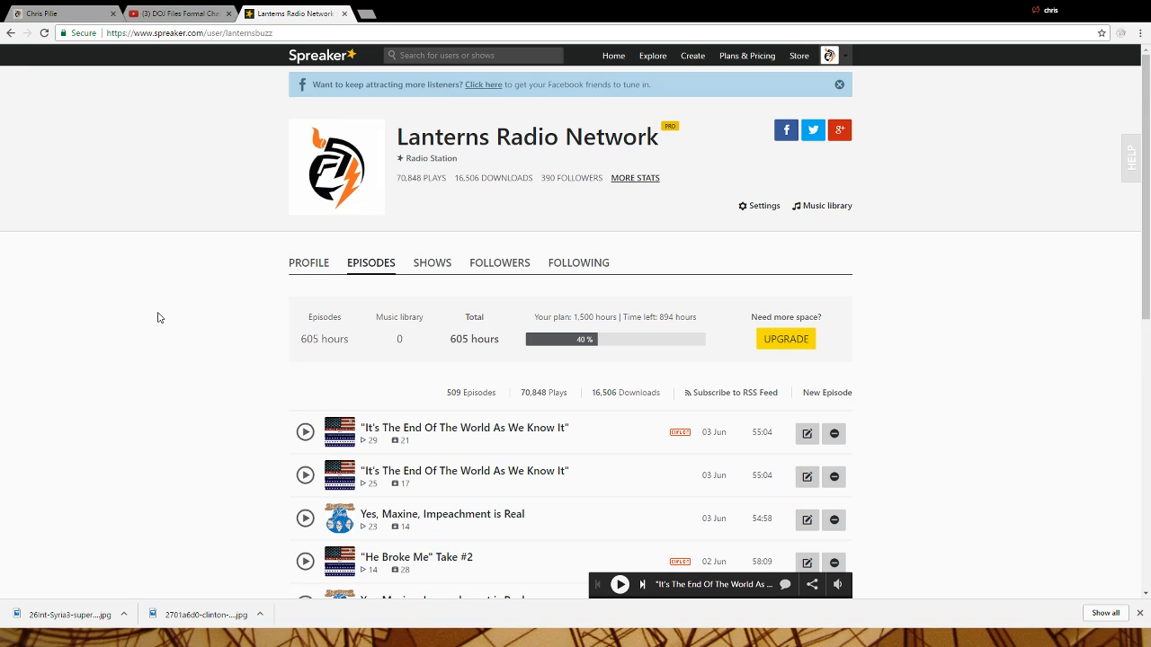
Load more of the network's episodes and open "The Old Tired Media is Dead #BattlefieldLIVE"
{"action": "scroll", "coordinate": [108, 336], "scroll_direction": "down", "scroll_amount": 2}
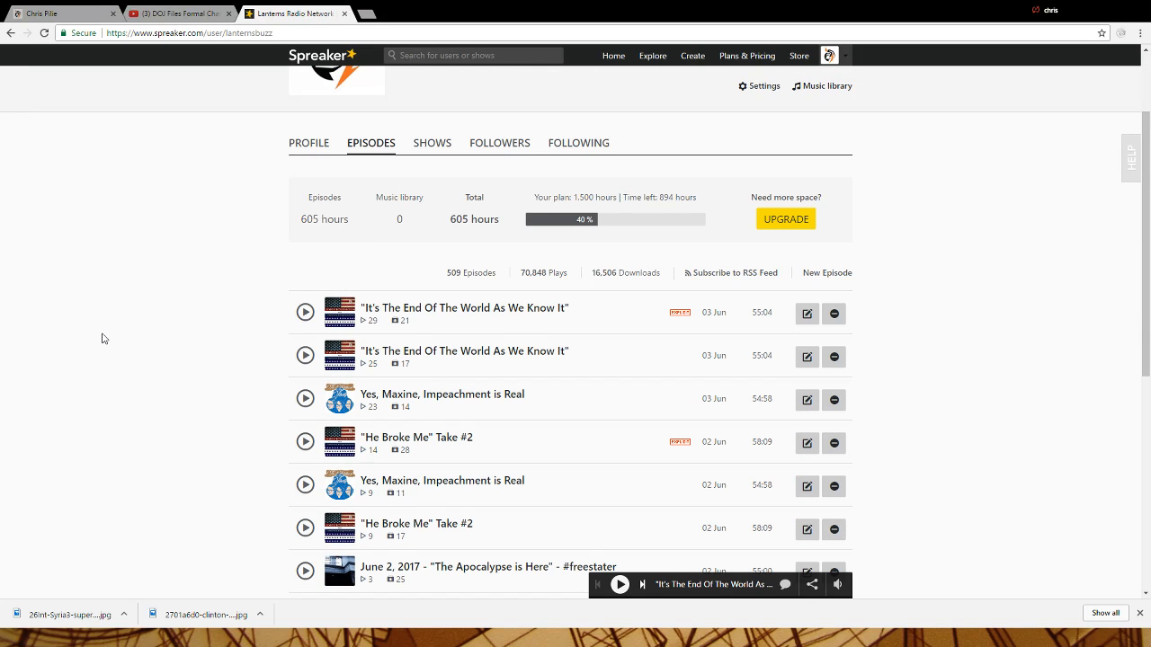
{"action": "scroll", "coordinate": [101, 334], "scroll_direction": "down", "scroll_amount": 4}
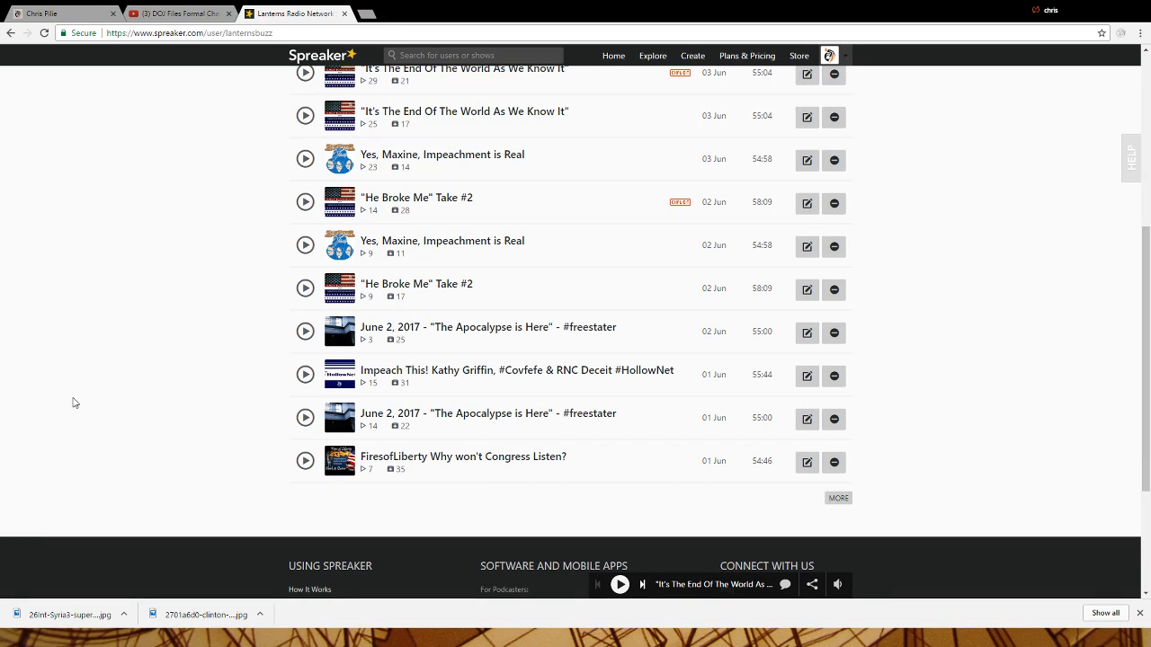
{"action": "left_click", "coordinate": [844, 509]}
{"action": "scroll", "coordinate": [102, 398], "scroll_direction": "down", "scroll_amount": 2}
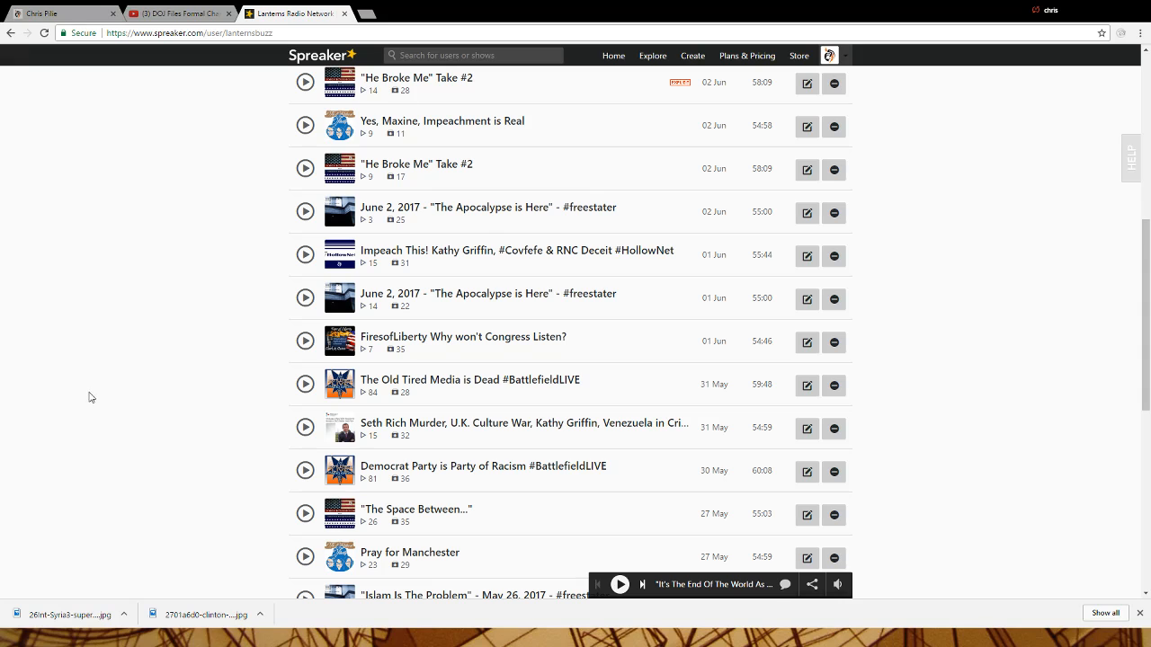
{"action": "left_click", "coordinate": [472, 385]}
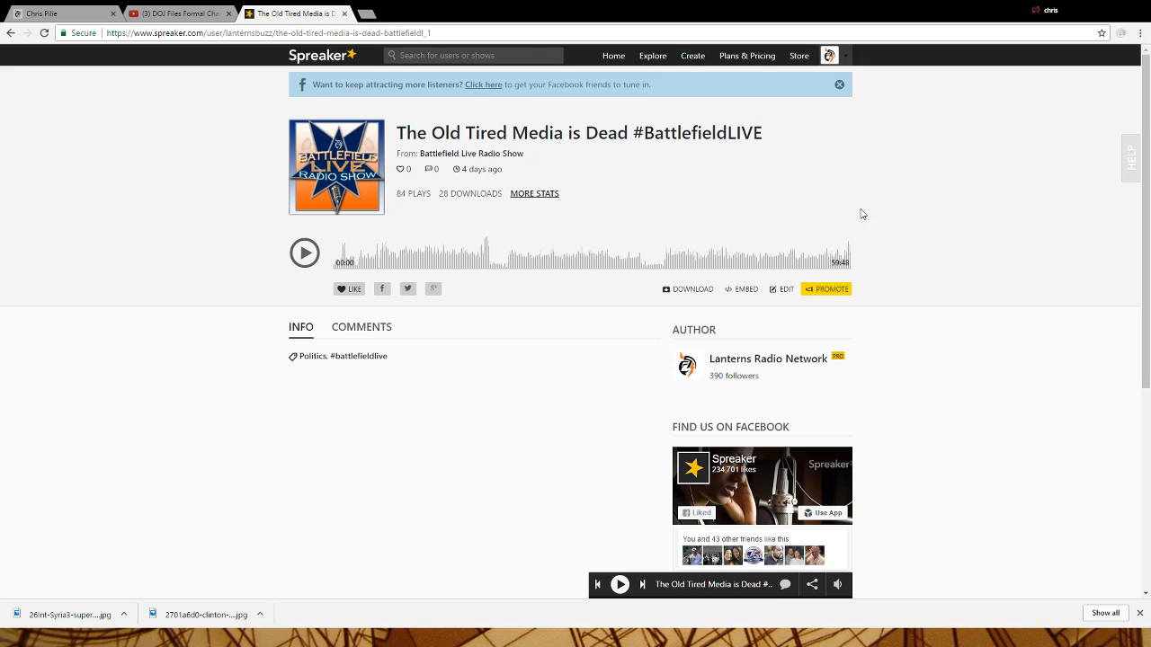
Open the episode's embed settings, choose Iframe embed as the code type and copy the iframe code
{"action": "left_click", "coordinate": [747, 297]}
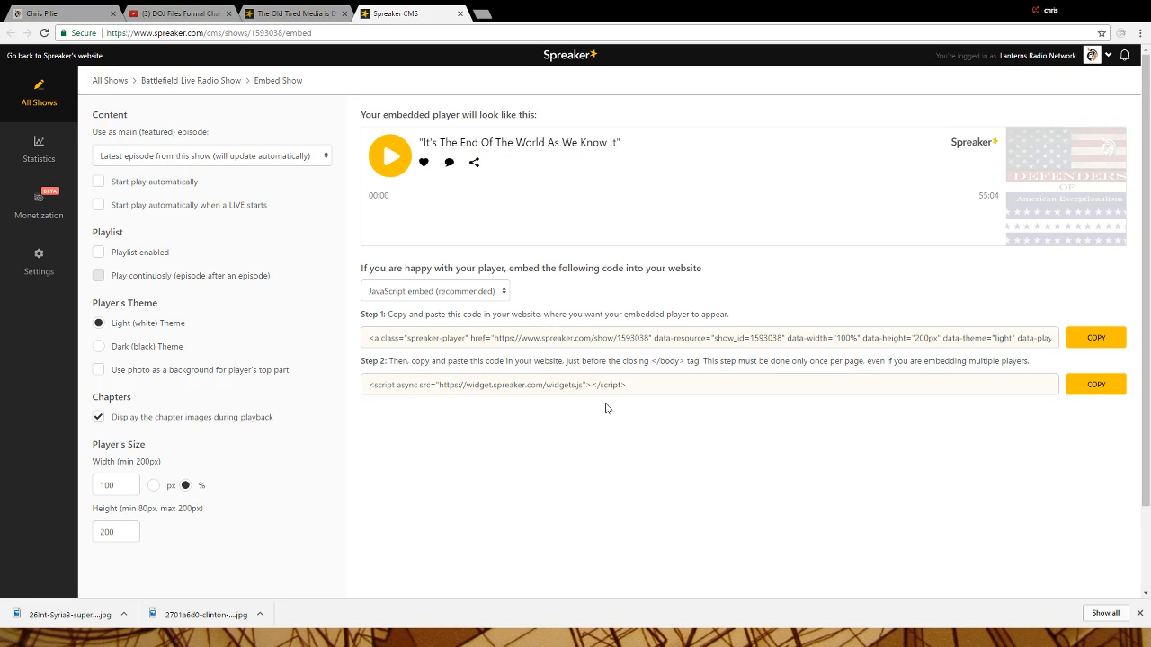
{"action": "left_click", "coordinate": [376, 337]}
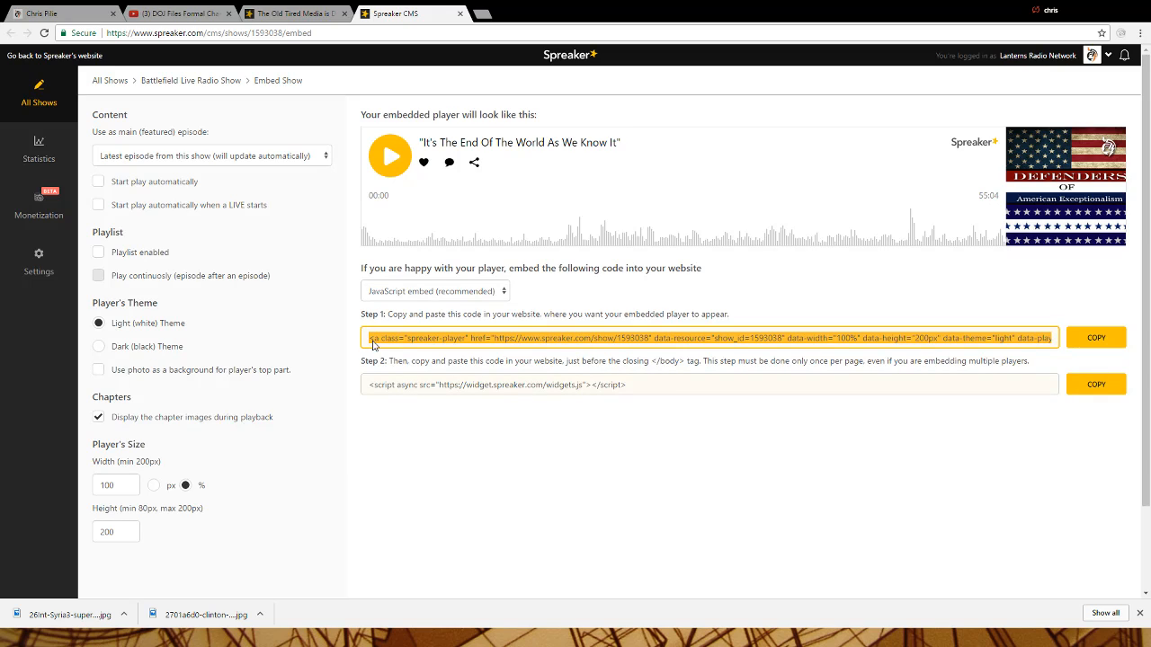
{"action": "left_click", "coordinate": [419, 295]}
{"action": "left_click", "coordinate": [415, 325]}
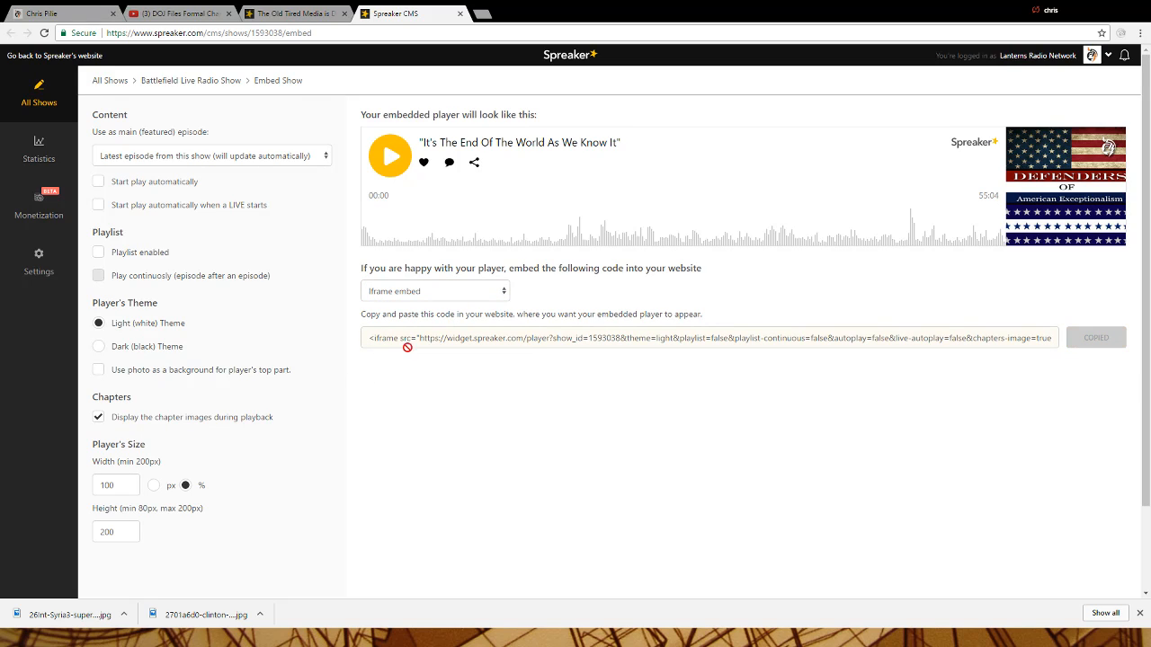
{"action": "left_click", "coordinate": [460, 342]}
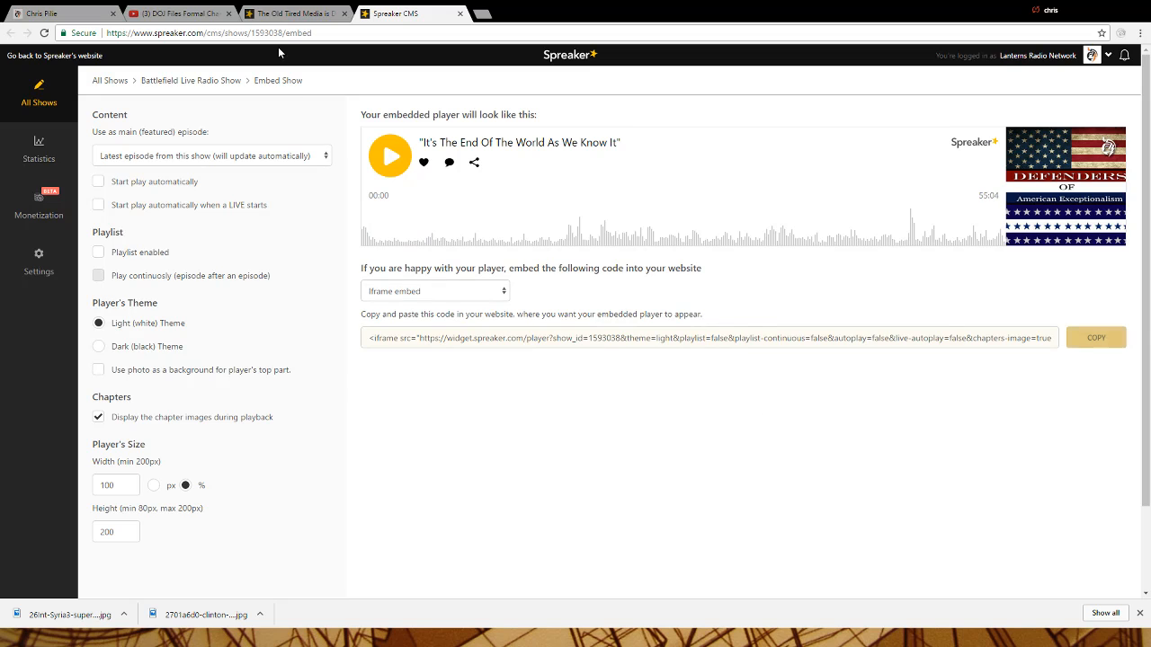
Return to the Lanterns.buzz post and add an empty line below the "The war may seem as a dramatic backdrop" paragraph
{"action": "left_click", "coordinate": [63, 14]}
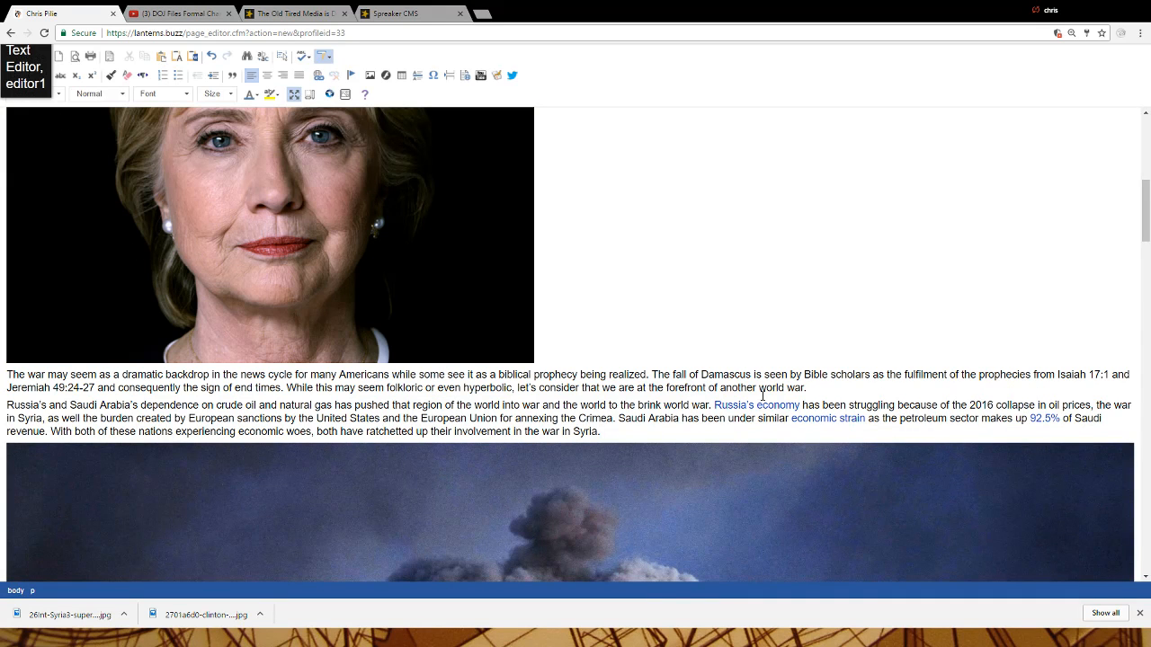
{"action": "left_click", "coordinate": [841, 386]}
{"action": "key", "text": "Return"}
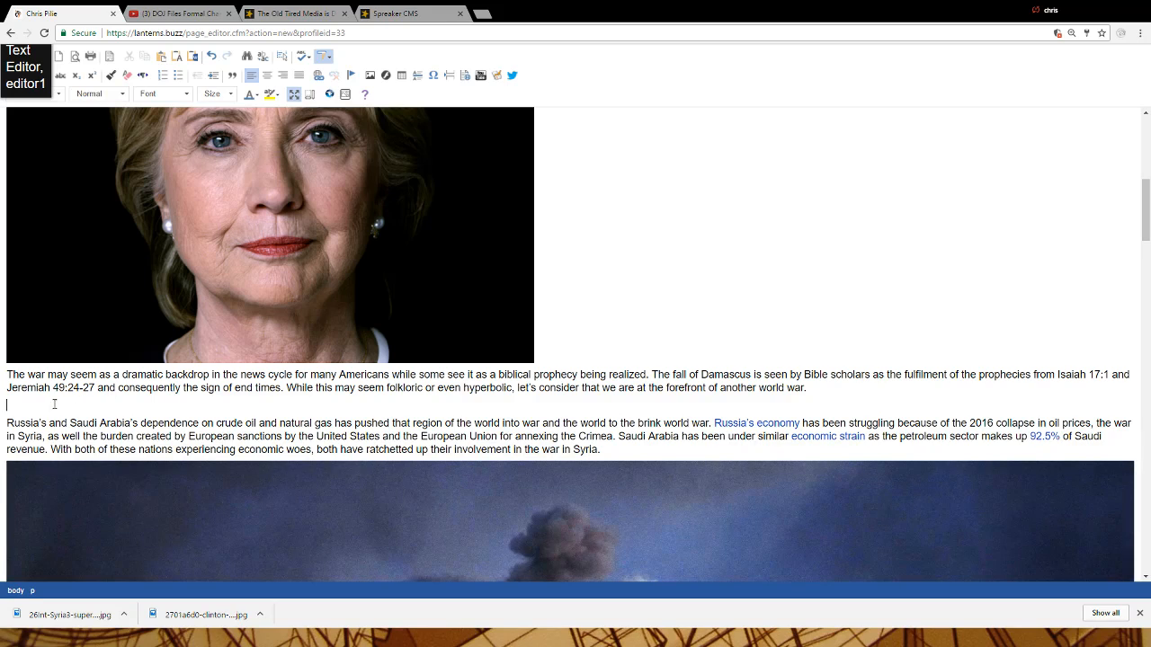
Look over the media around the new empty line and switch the article to its HTML source
{"action": "left_click", "coordinate": [294, 288]}
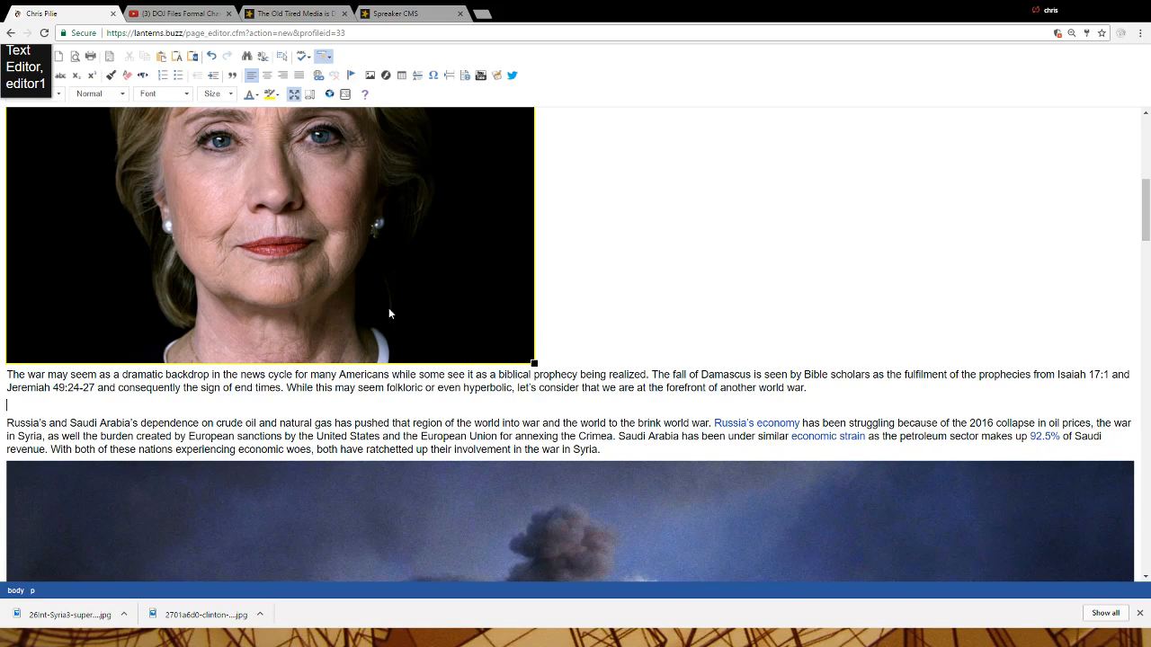
{"action": "scroll", "coordinate": [624, 326], "scroll_direction": "up", "scroll_amount": 5}
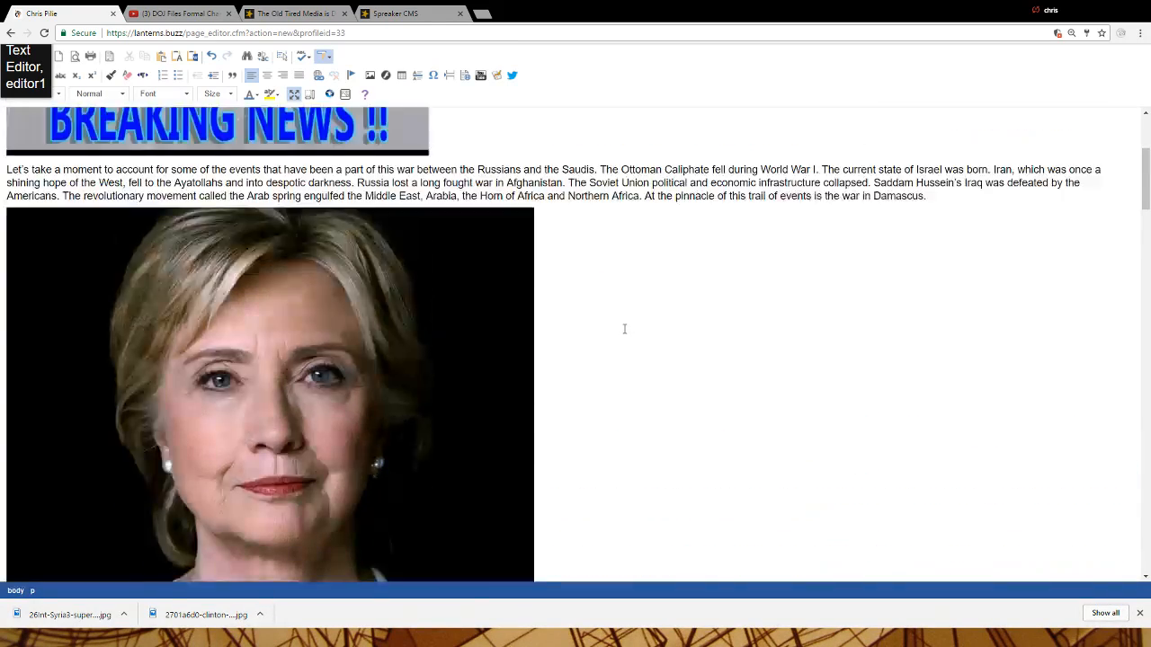
{"action": "scroll", "coordinate": [598, 329], "scroll_direction": "down", "scroll_amount": 8}
{"action": "scroll", "coordinate": [426, 339], "scroll_direction": "up", "scroll_amount": 6}
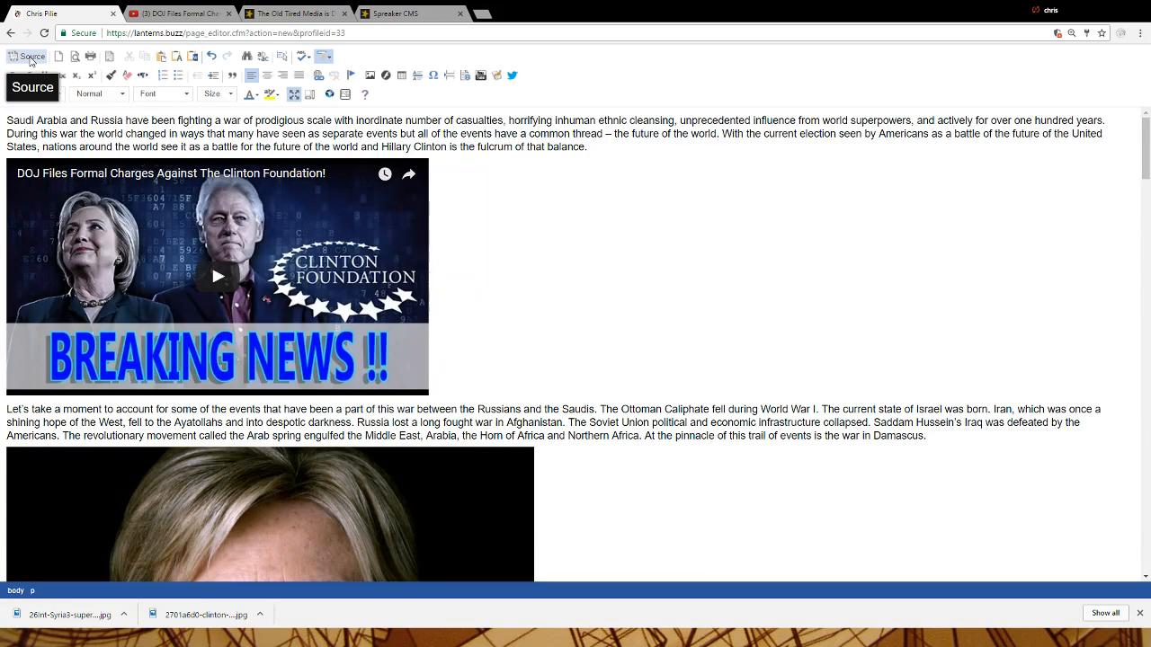
{"action": "left_click", "coordinate": [31, 58]}
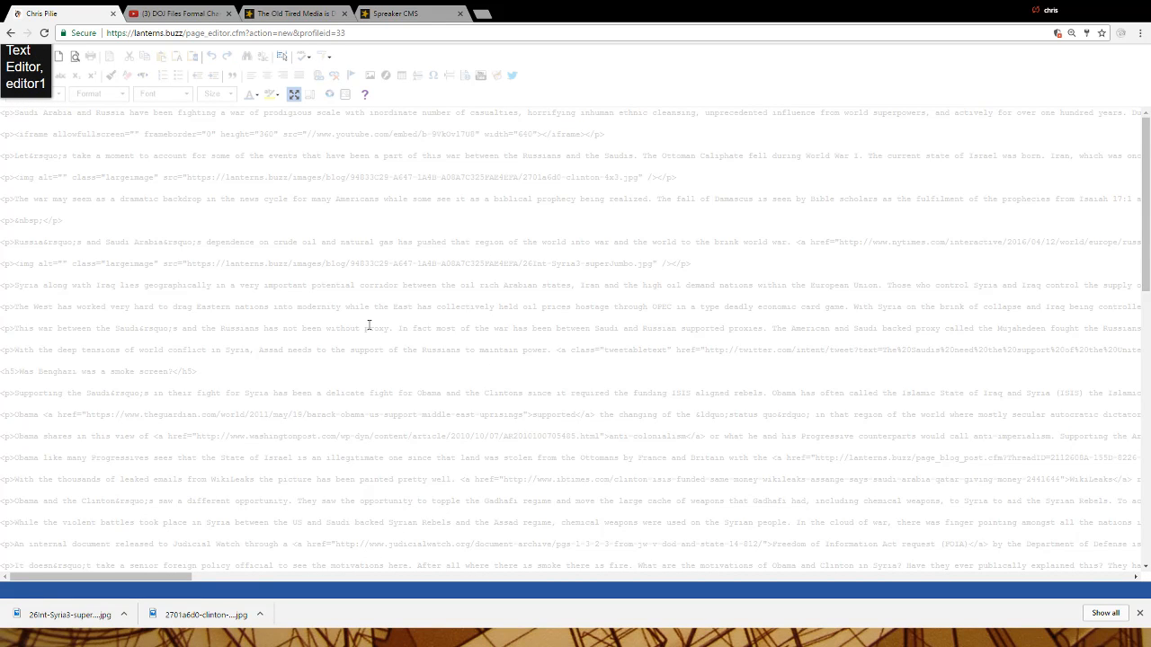
Examine the Syria explosion image's code line and the opening paragraph tag of the "Syria along with Iraq" paragraph
{"action": "left_click_drag", "start_coordinate": [691, 263], "coordinate": [2, 264]}
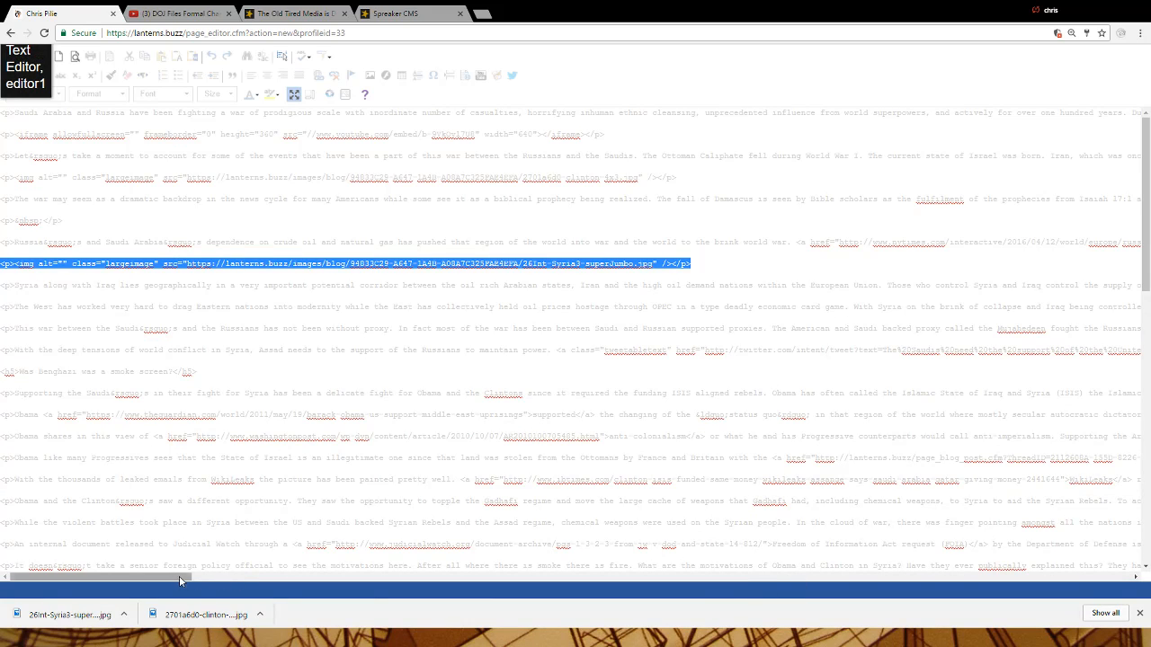
{"action": "left_click", "coordinate": [387, 229]}
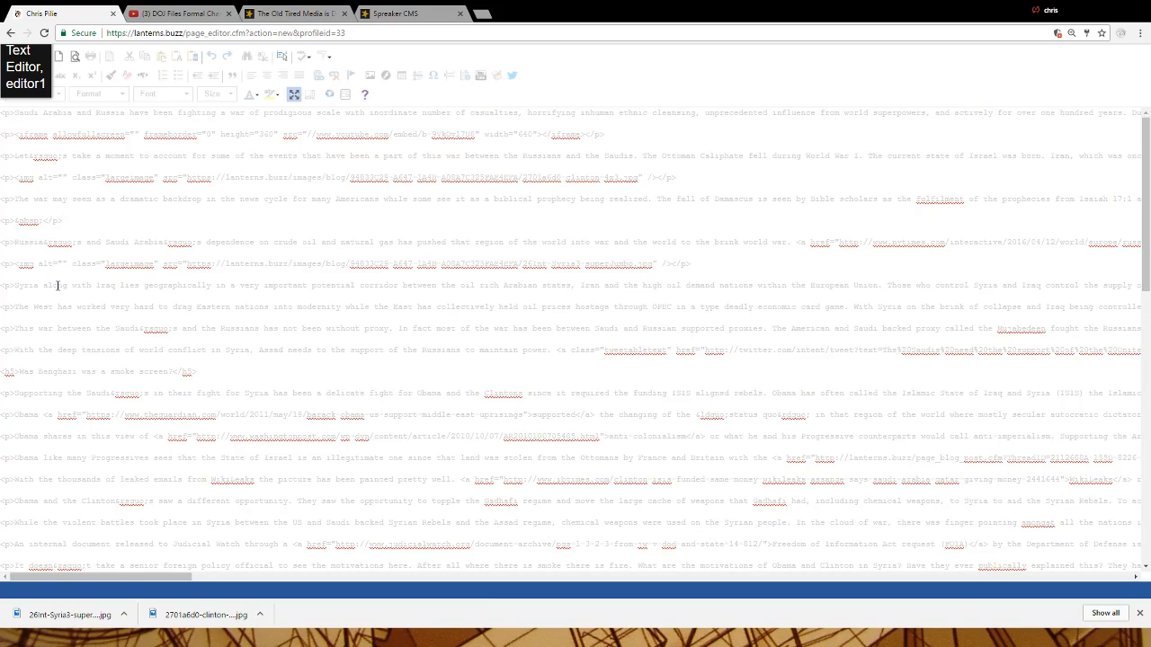
{"action": "left_click_drag", "start_coordinate": [16, 286], "coordinate": [3, 290]}
{"action": "scroll", "coordinate": [126, 367], "scroll_direction": "down", "scroll_amount": 2}
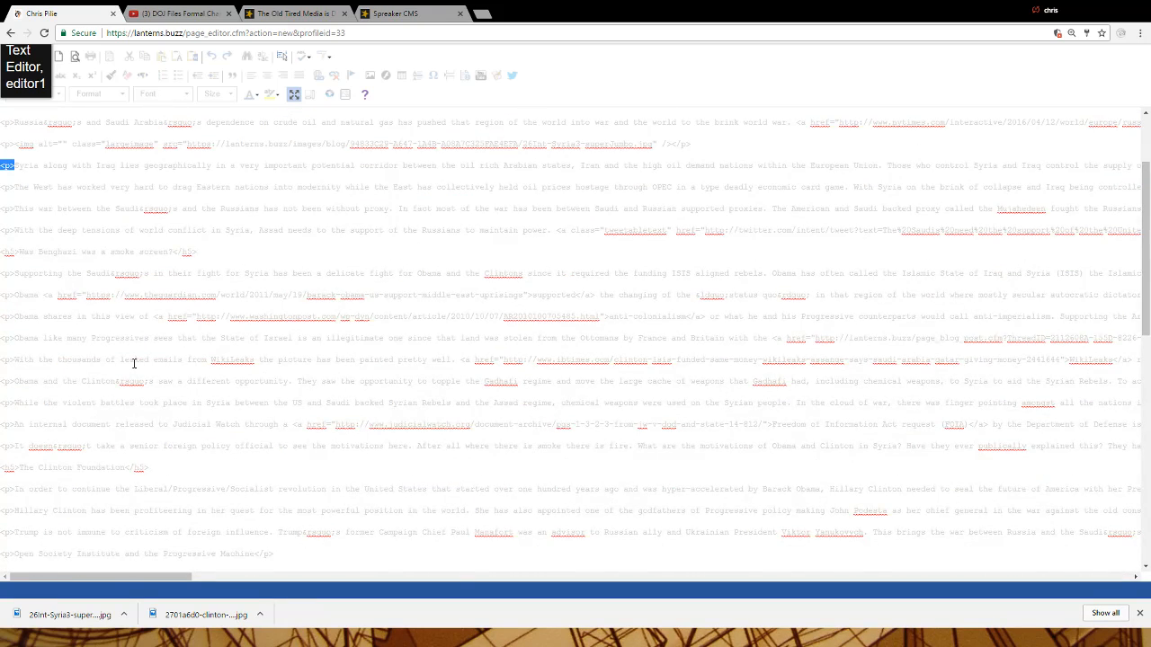
{"action": "scroll", "coordinate": [133, 363], "scroll_direction": "up", "scroll_amount": 2}
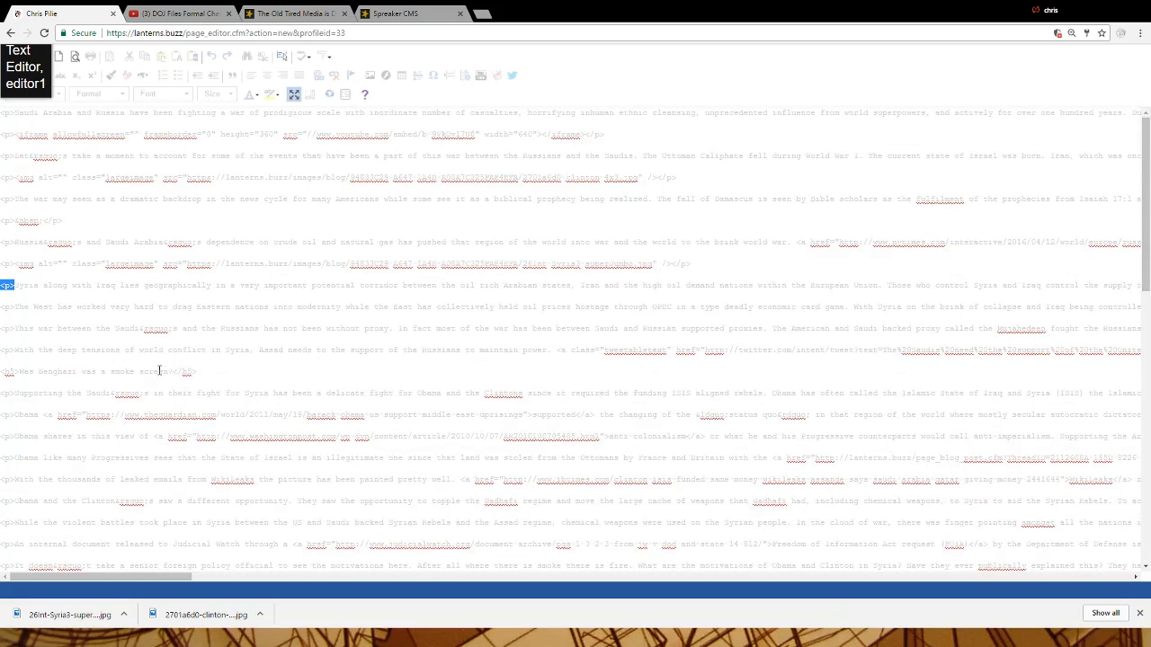
Replace the empty paragraph code below the "The war may seem as a dramatic backdrop" paragraph with the copied Spreaker iframe code
{"action": "triple_click", "coordinate": [90, 222]}
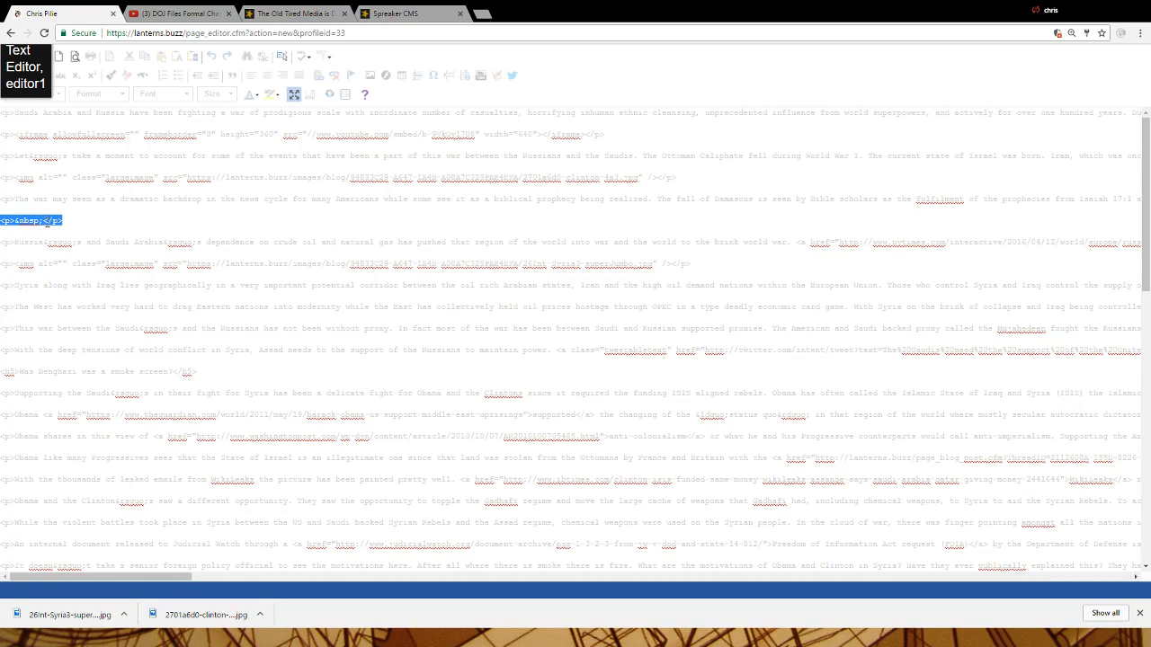
{"action": "left_click", "coordinate": [45, 221]}
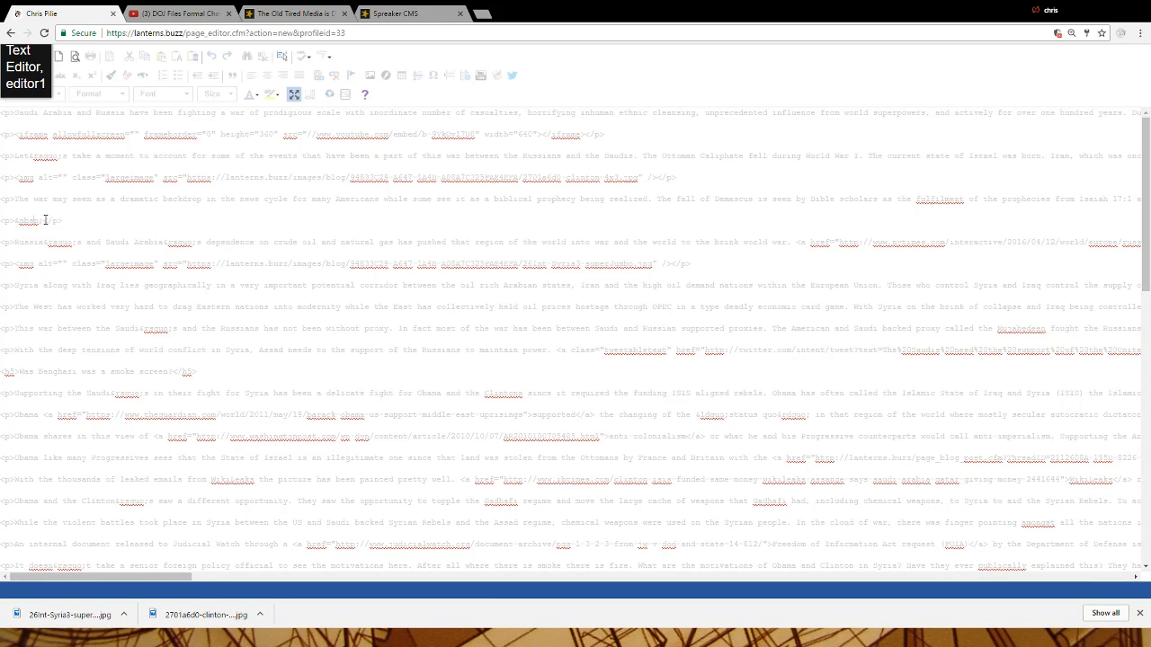
{"action": "left_click_drag", "start_coordinate": [72, 222], "coordinate": [1, 225]}
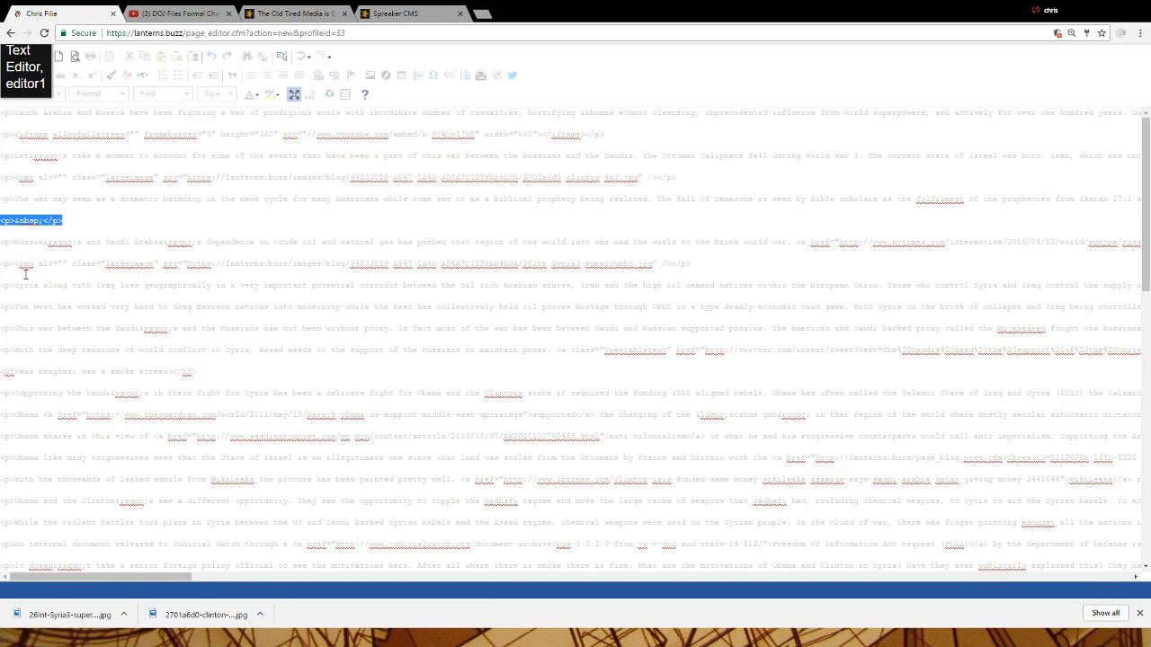
{"action": "key", "text": "ctrl+v"}
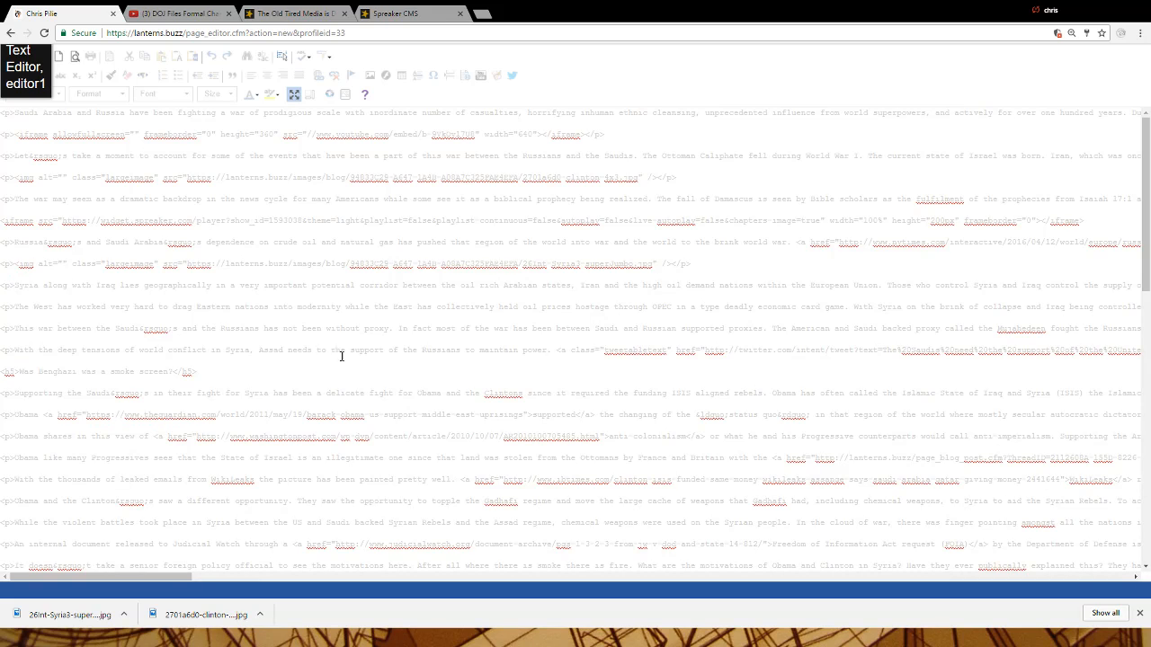
Restore the empty paragraph's code and paste the Spreaker iframe code over it once more
{"action": "left_click_drag", "start_coordinate": [1100, 223], "coordinate": [3, 226]}
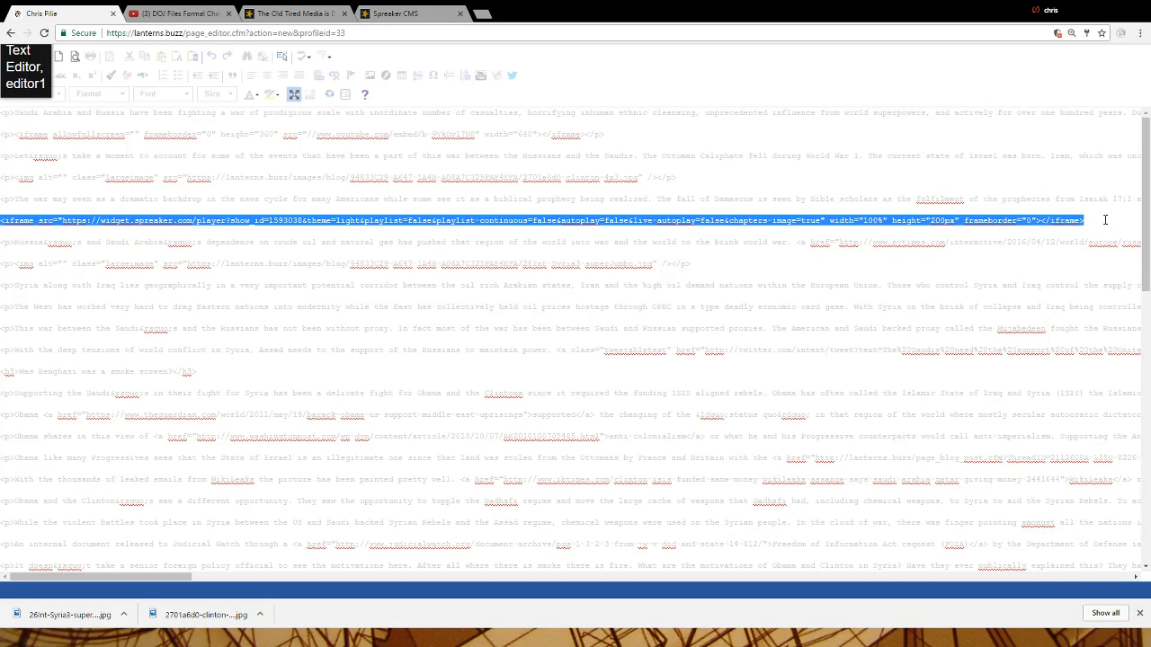
{"action": "left_click_drag", "start_coordinate": [1102, 221], "coordinate": [2, 224]}
{"action": "key", "text": "ctrl+v"}
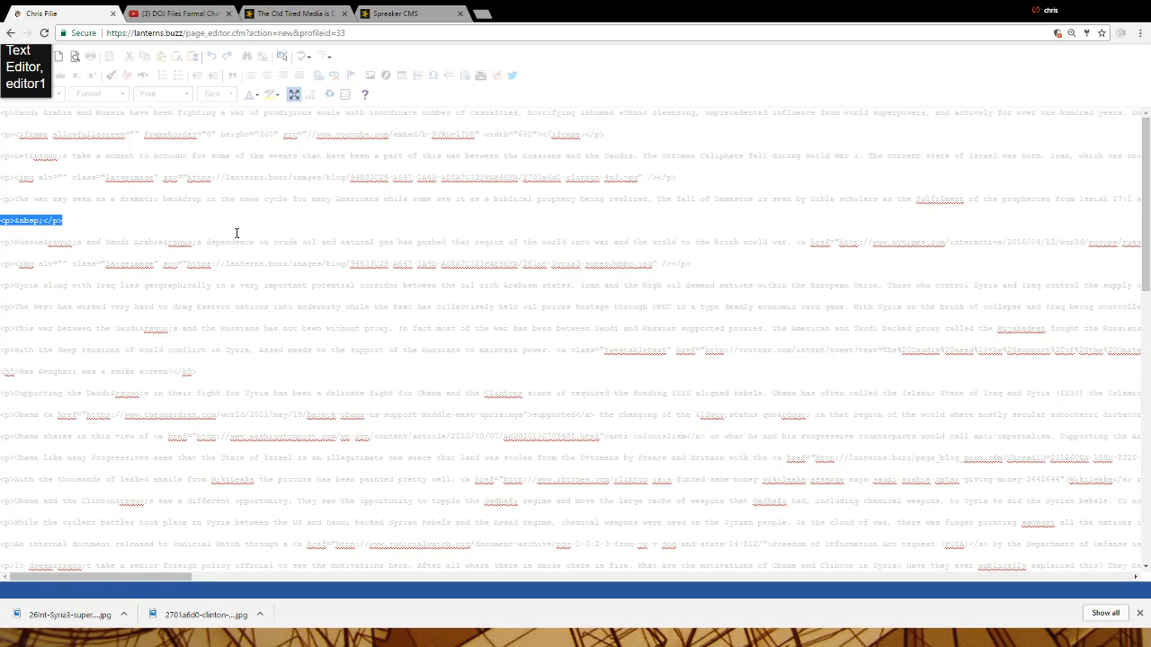
{"action": "left_click", "coordinate": [237, 232]}
{"action": "left_click_drag", "start_coordinate": [83, 221], "coordinate": [2, 220]}
{"action": "key", "text": "ctrl+v"}
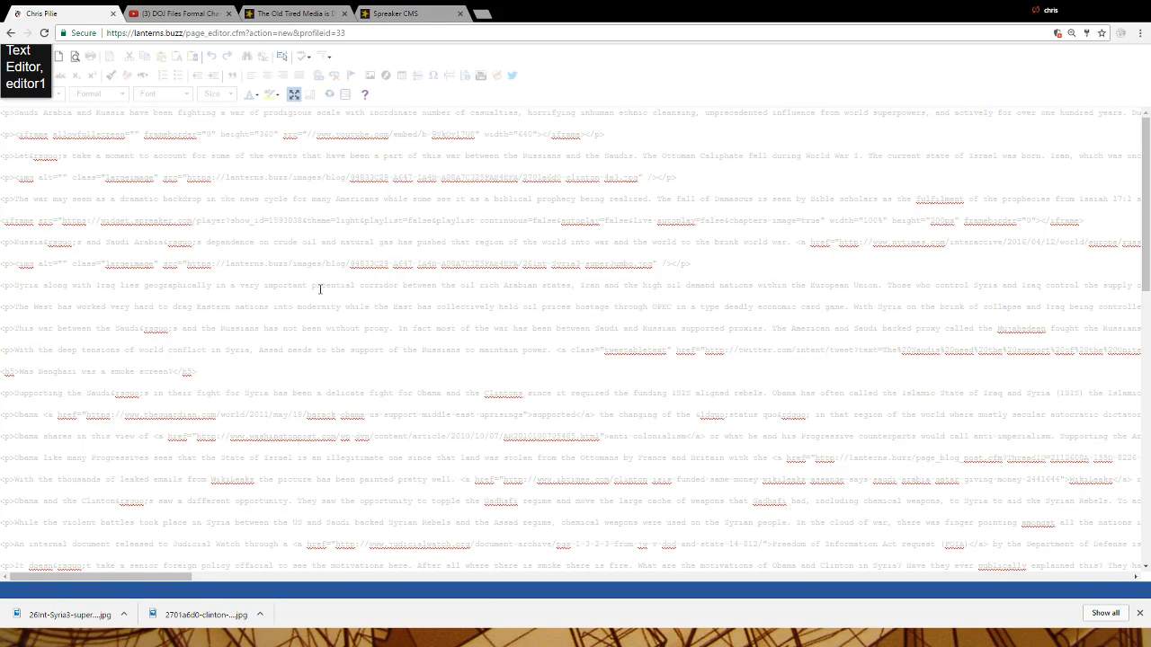
Return the article to the visual view and delete the YouTube iframe below the opening paragraph
{"action": "left_click_drag", "start_coordinate": [1079, 219], "coordinate": [140, 212]}
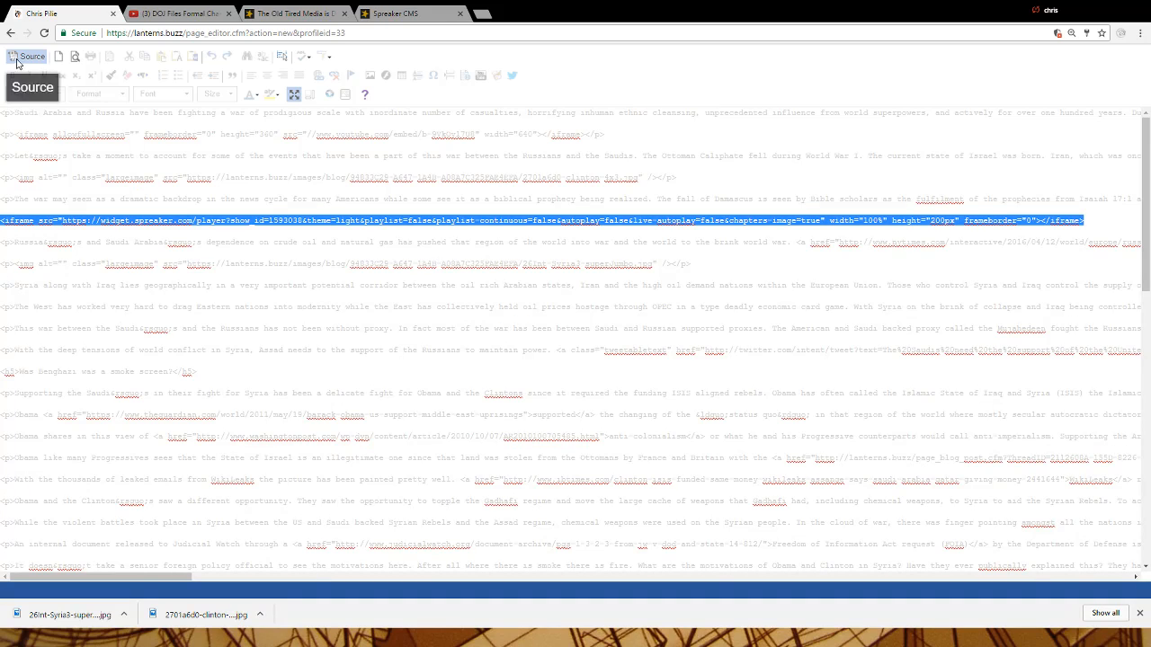
{"action": "left_click", "coordinate": [16, 58]}
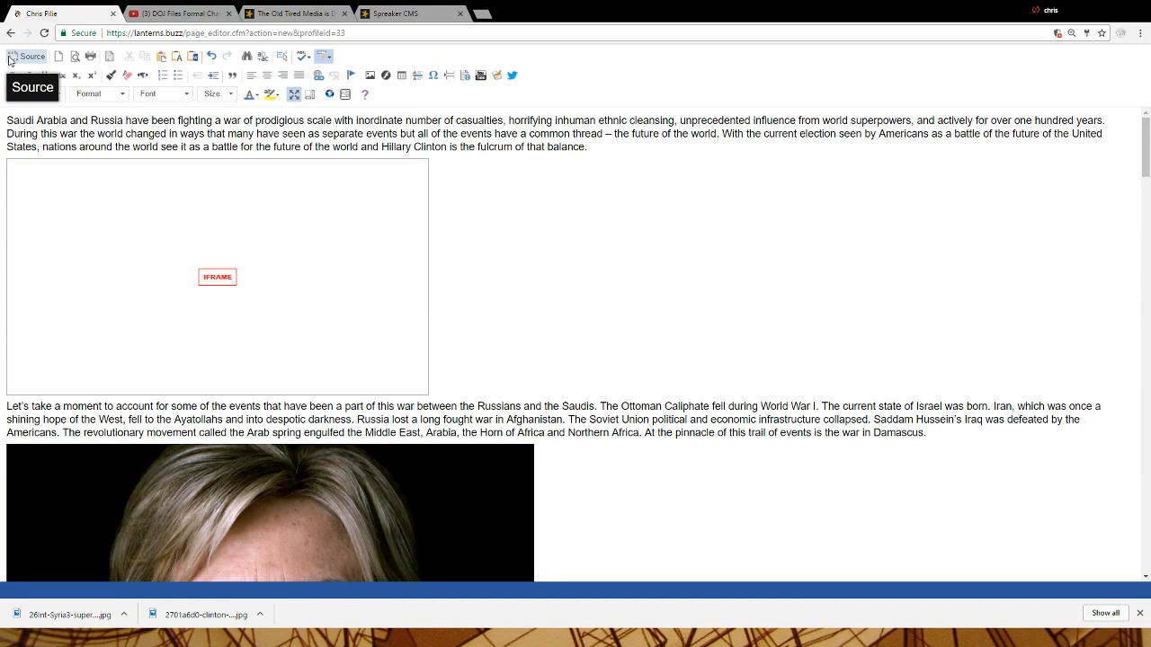
{"action": "left_click", "coordinate": [263, 252]}
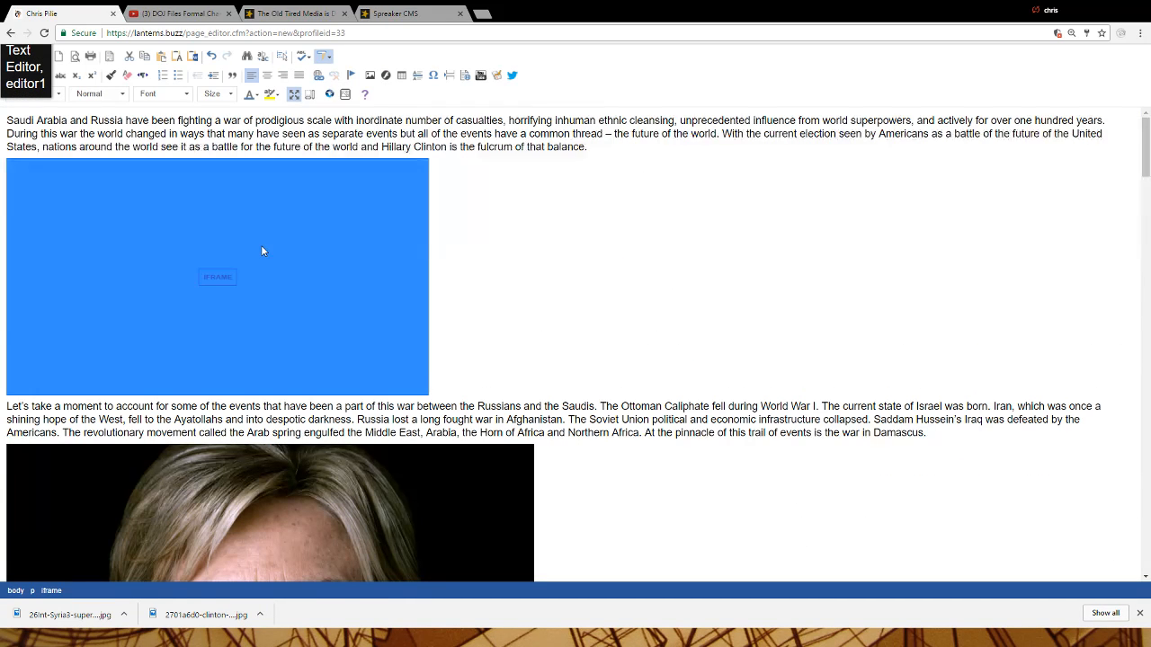
{"action": "left_click", "coordinate": [560, 291]}
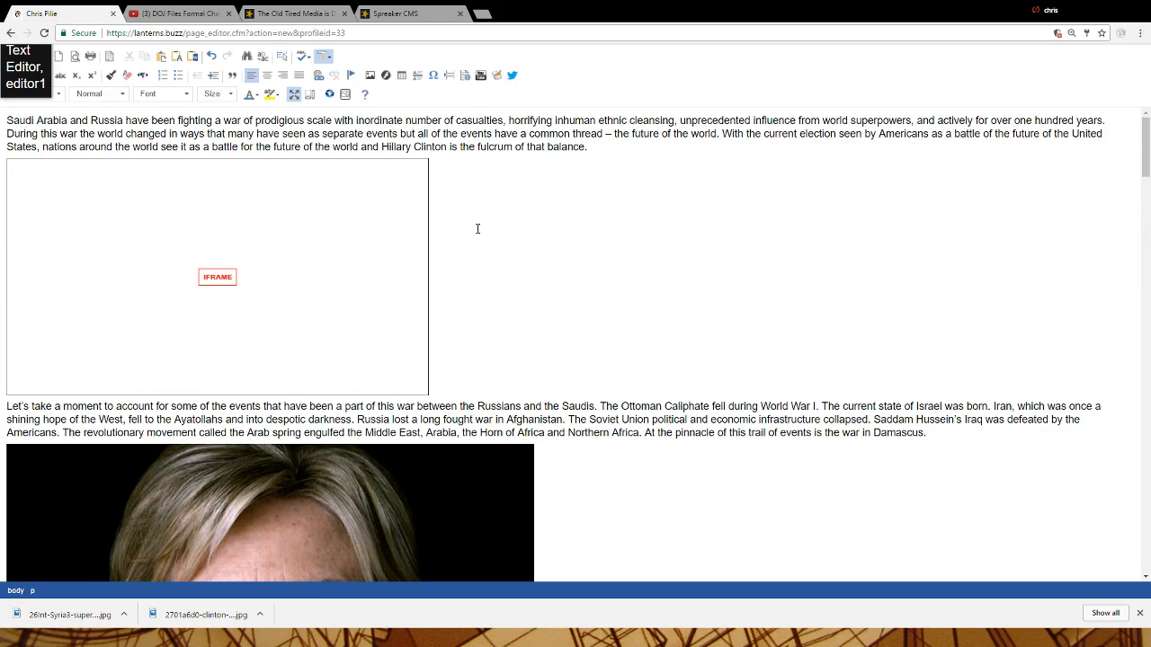
{"action": "key", "text": "BackSpace"}
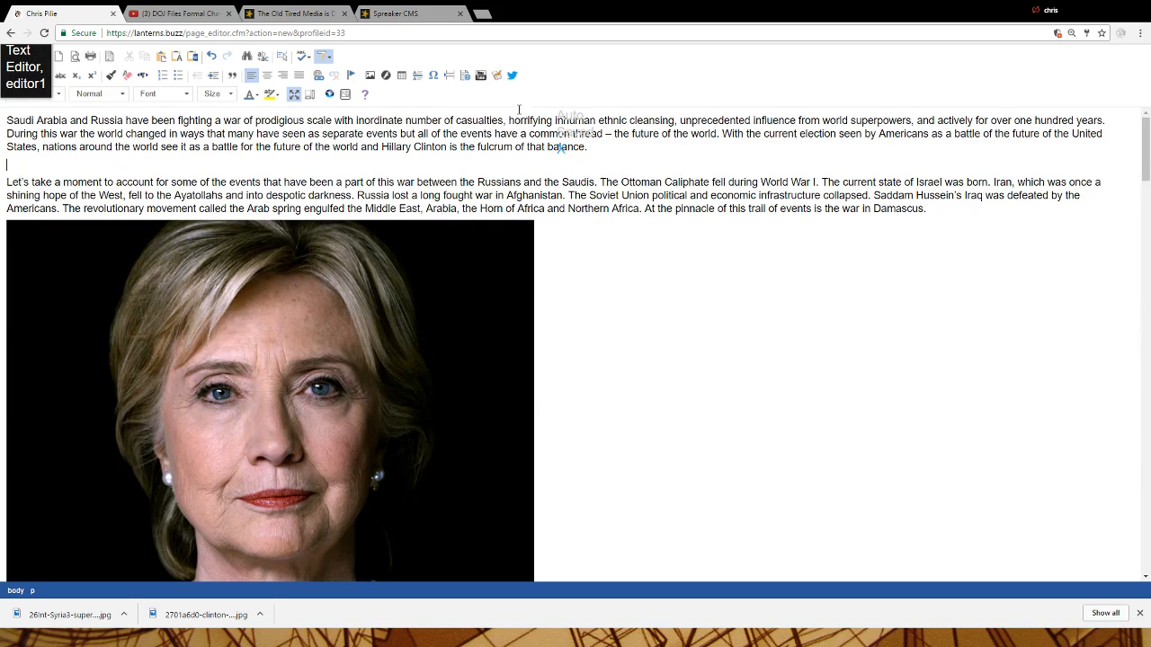
{"action": "left_click", "coordinate": [466, 78]}
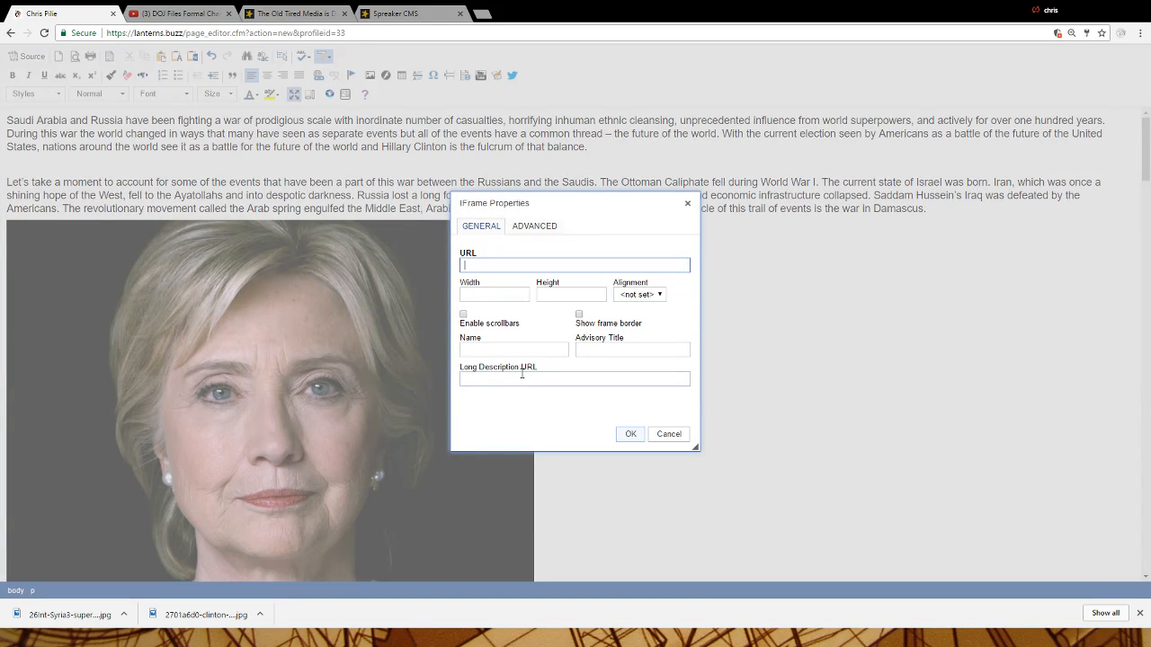
{"action": "left_click", "coordinate": [394, 14]}
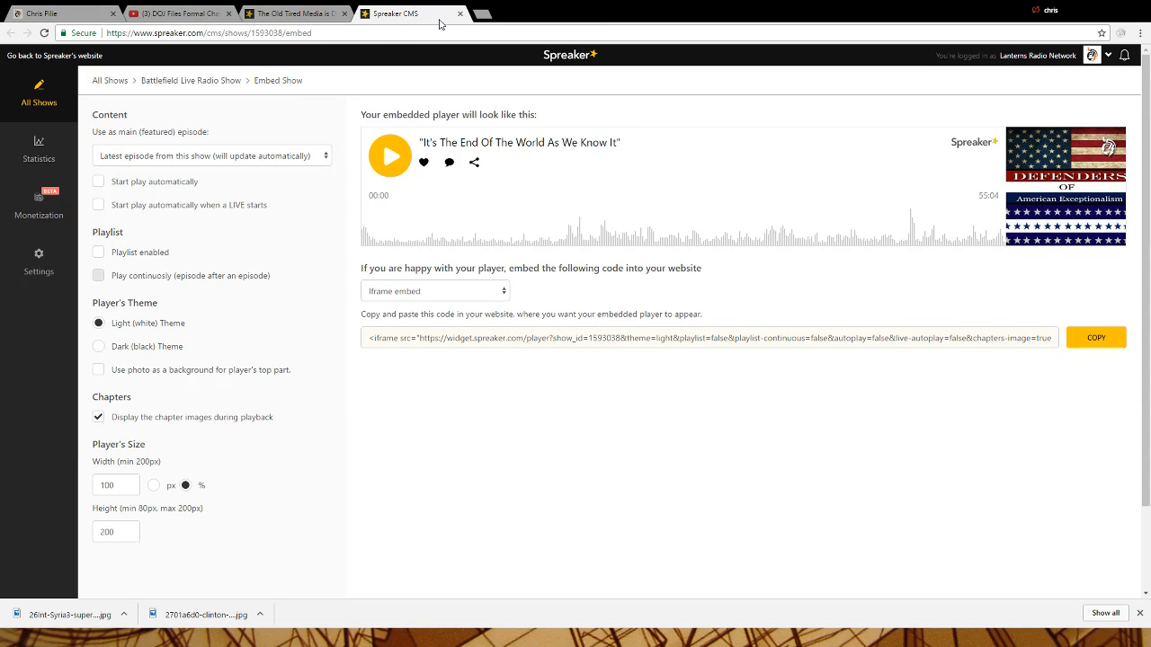
{"action": "left_click", "coordinate": [162, 16]}
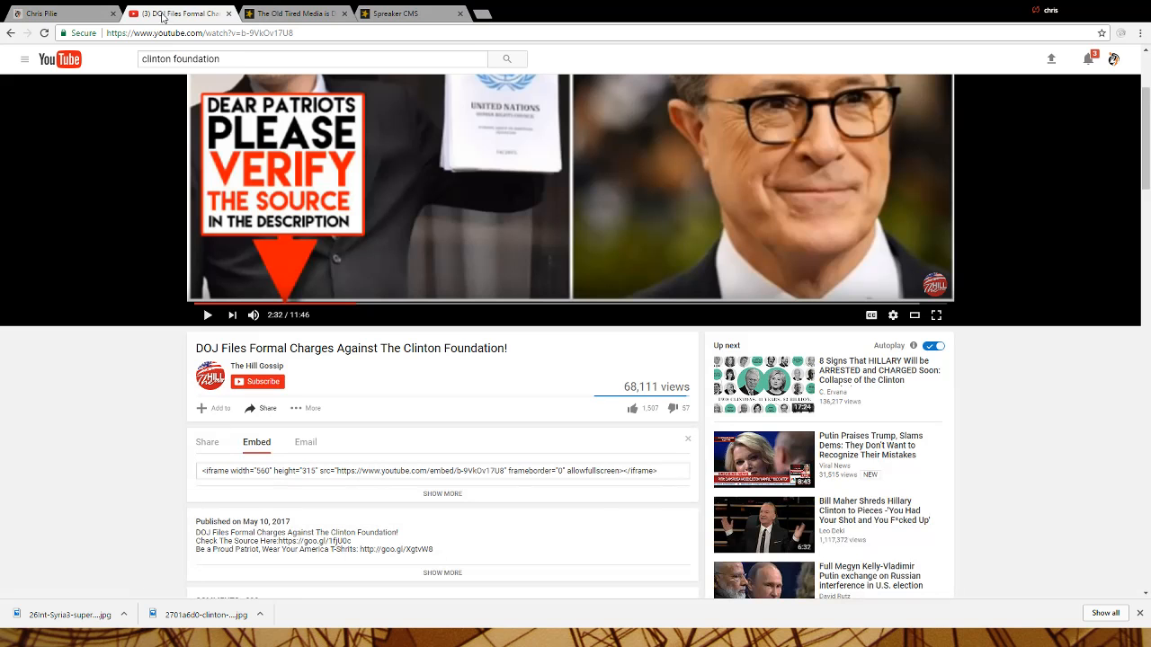
{"action": "left_click", "coordinate": [250, 33]}
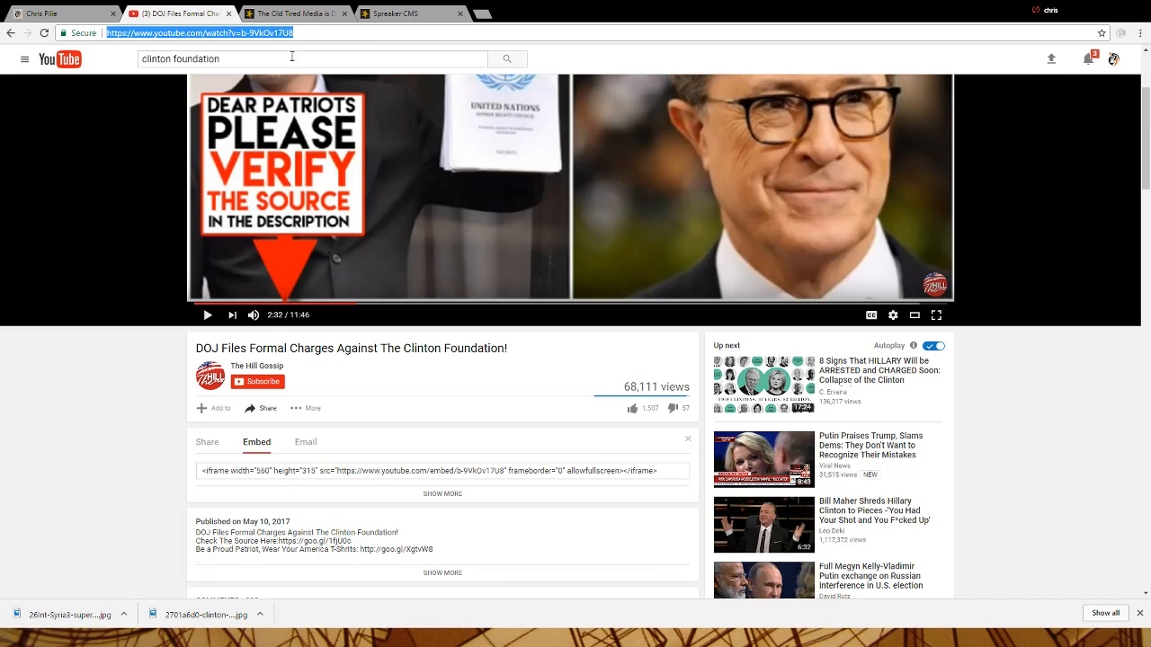
{"action": "left_click_drag", "start_coordinate": [304, 33], "coordinate": [102, 32]}
{"action": "key", "text": "ctrl+c"}
{"action": "left_click", "coordinate": [70, 11]}
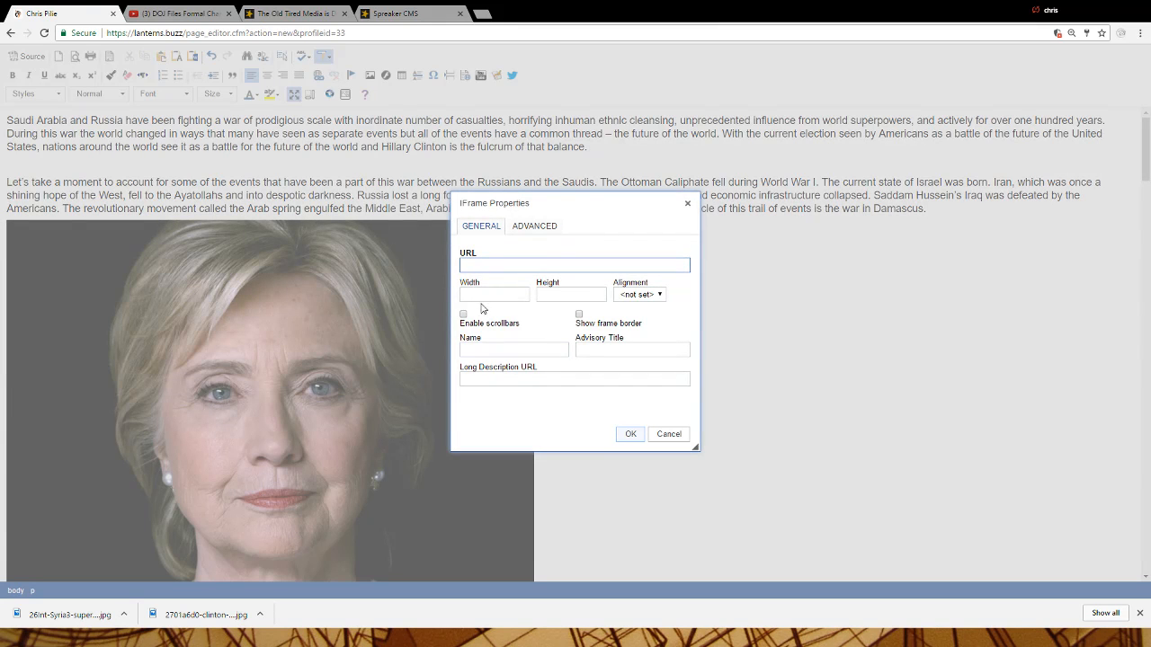
{"action": "key", "text": "ctrl+v"}
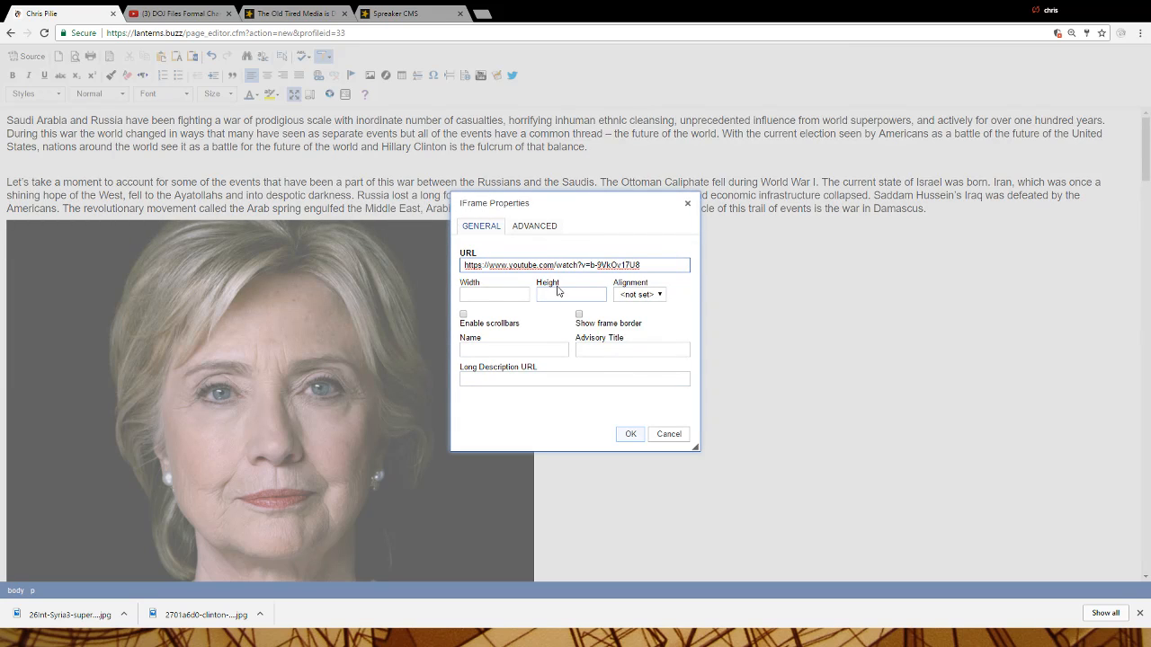
Set the iframe's width to 600 and height to 400 and insert it below the opening paragraph
{"action": "left_click", "coordinate": [516, 296]}
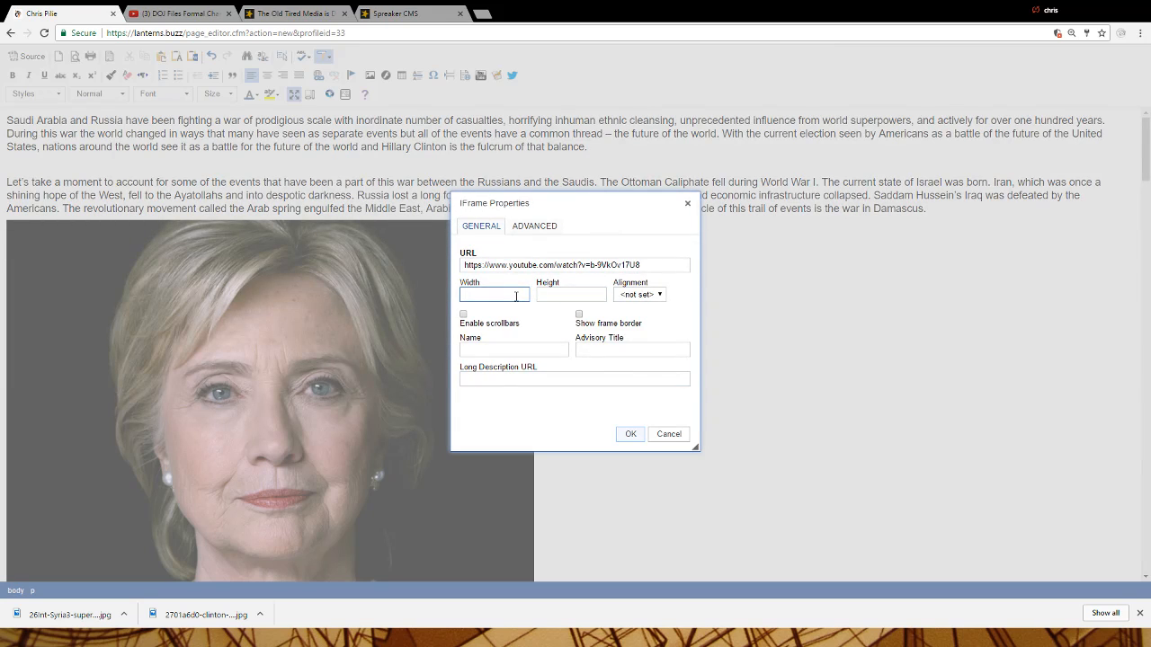
{"action": "left_click", "coordinate": [565, 294]}
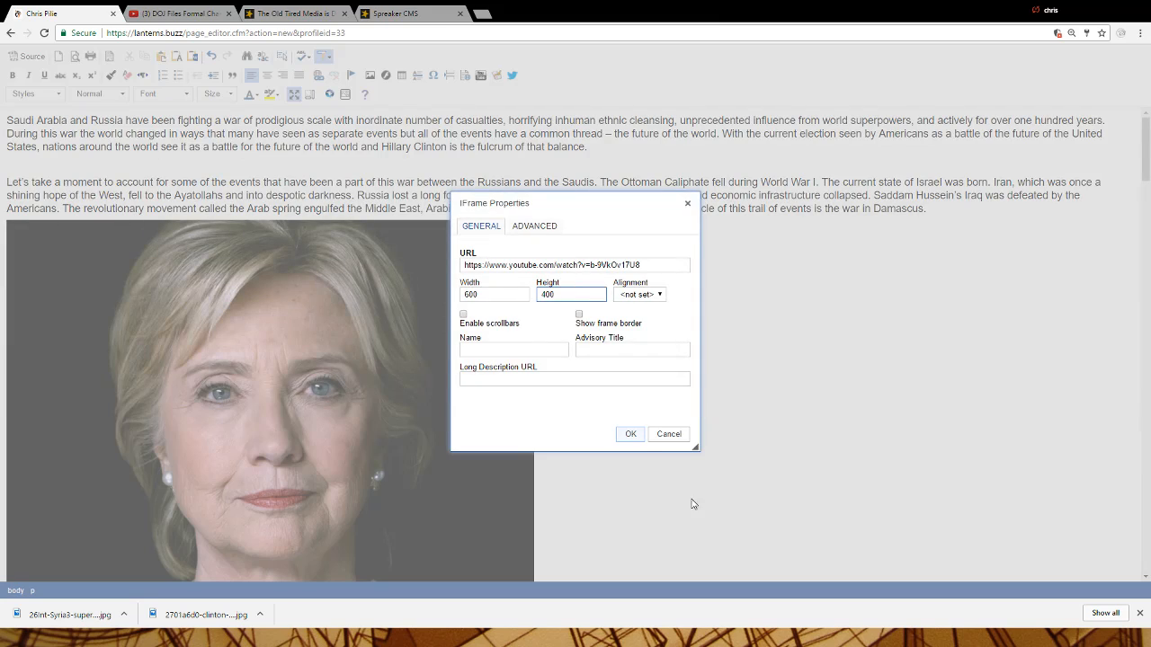
{"action": "left_click", "coordinate": [631, 434]}
{"action": "left_click", "coordinate": [136, 231]}
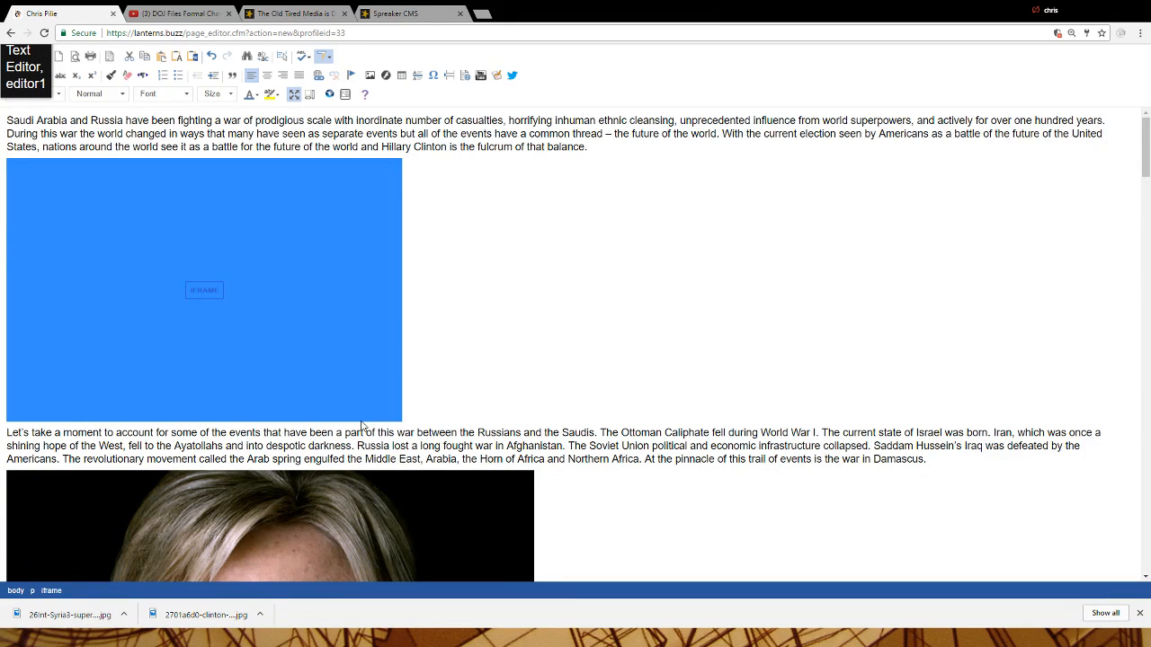
{"action": "left_click", "coordinate": [541, 278]}
Look over the article around the new iframe and browse the special characters available for insertion
{"action": "scroll", "coordinate": [532, 307], "scroll_direction": "down", "scroll_amount": 2}
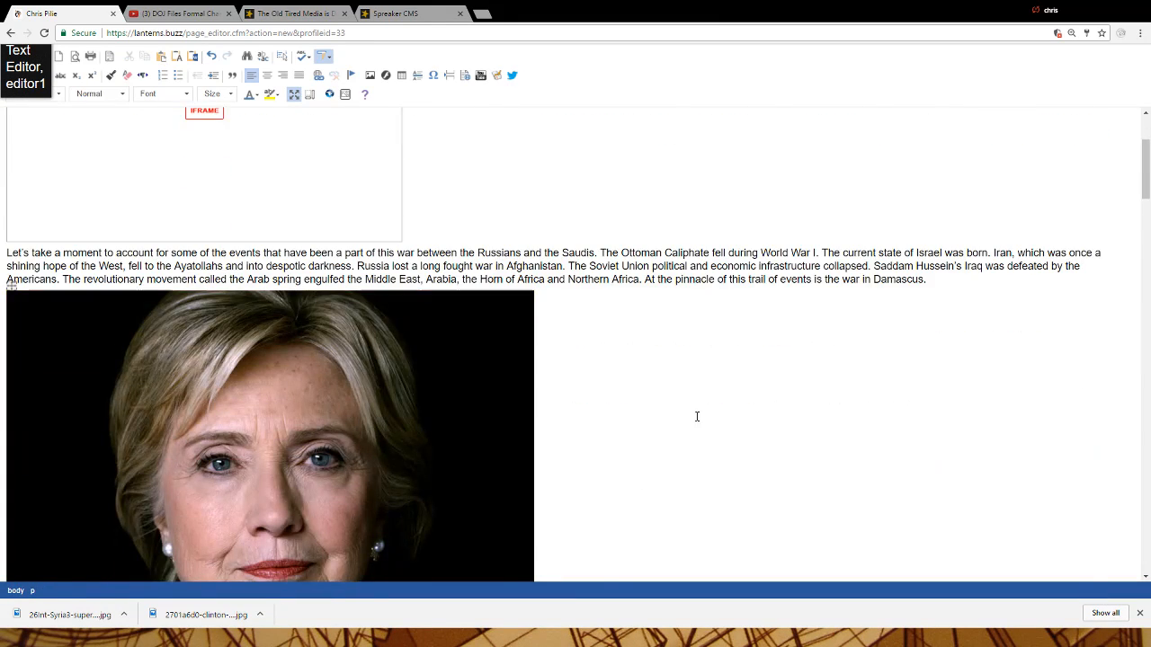
{"action": "scroll", "coordinate": [710, 428], "scroll_direction": "down", "scroll_amount": 5}
{"action": "scroll", "coordinate": [722, 437], "scroll_direction": "up", "scroll_amount": 7}
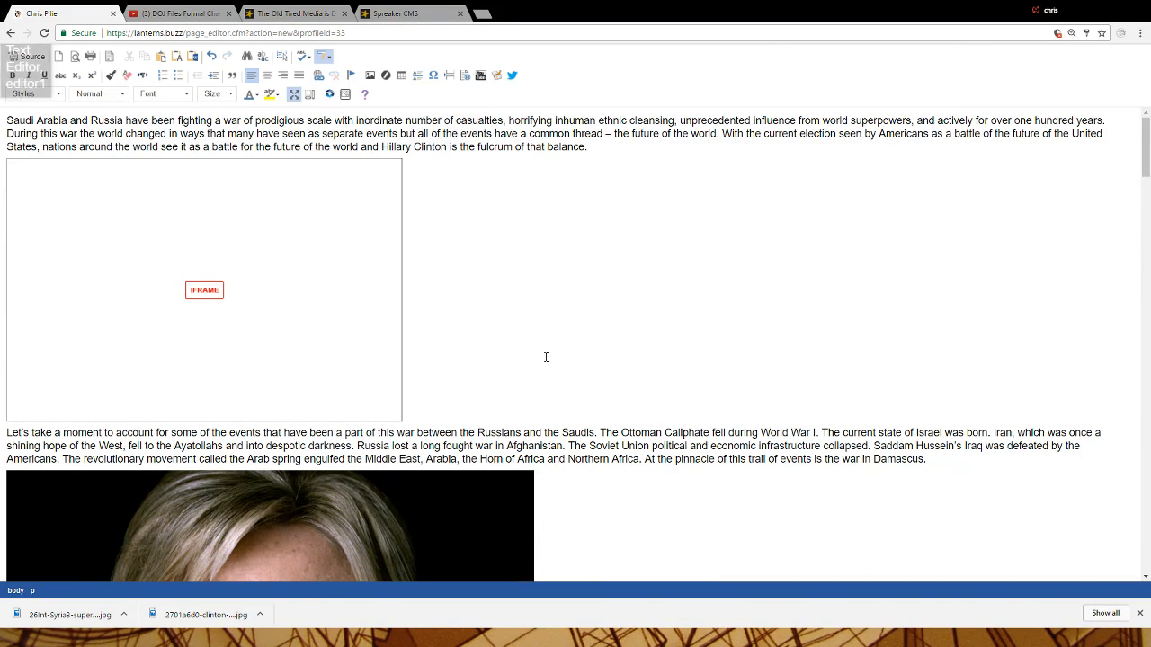
{"action": "left_click", "coordinate": [436, 81]}
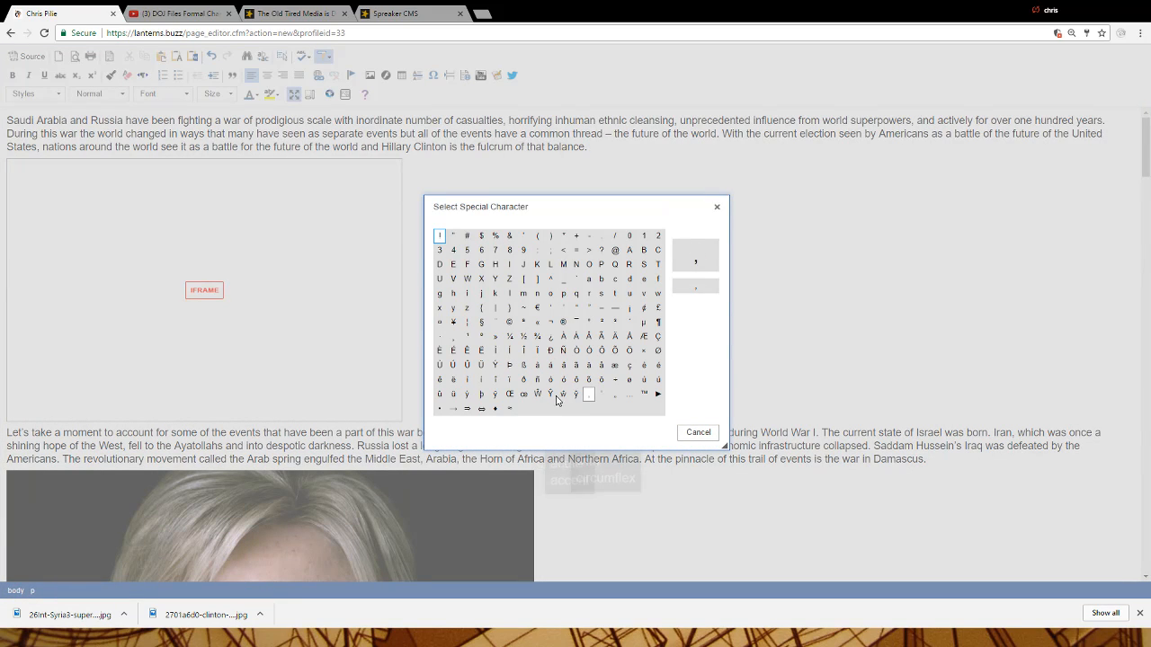
{"action": "left_click", "coordinate": [699, 434]}
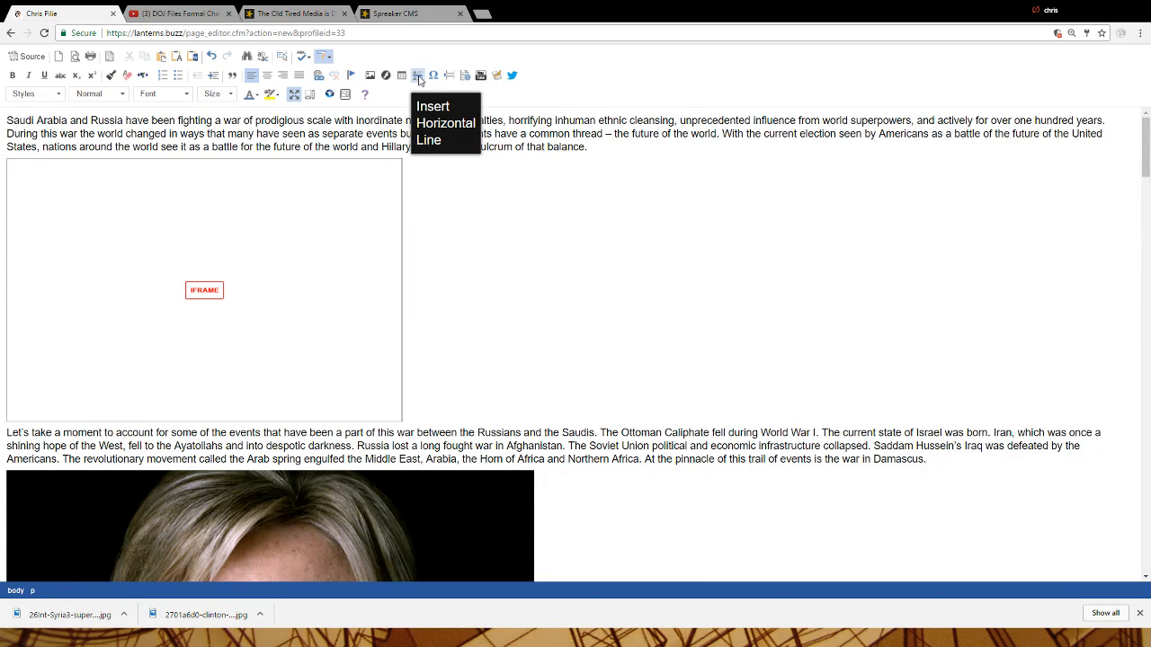
Insert a horizontal line below the "Syria along with Iraq" paragraph
{"action": "scroll", "coordinate": [518, 271], "scroll_direction": "down", "scroll_amount": 10}
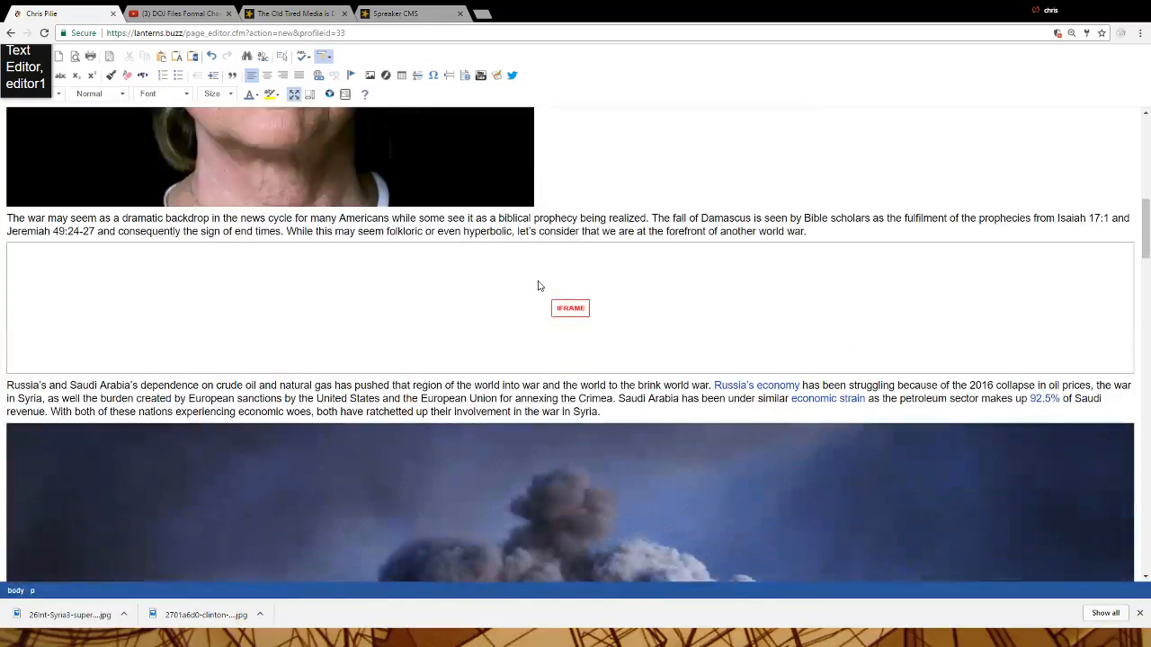
{"action": "scroll", "coordinate": [477, 257], "scroll_direction": "down", "scroll_amount": 10}
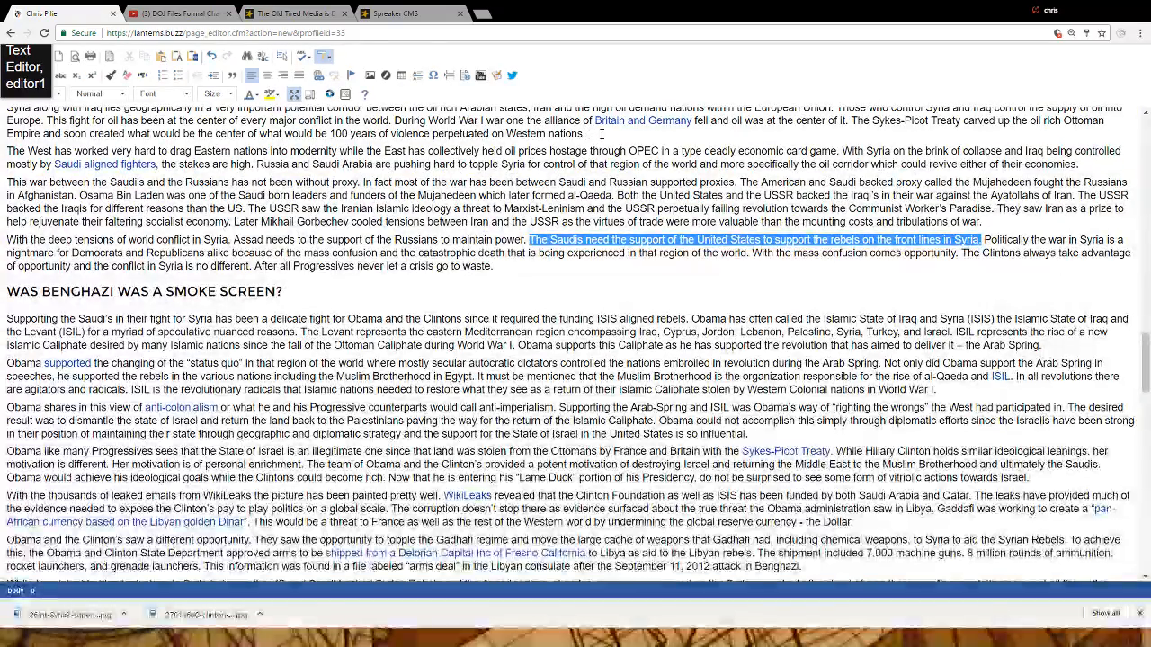
{"action": "left_click", "coordinate": [602, 134]}
{"action": "key", "text": "Return"}
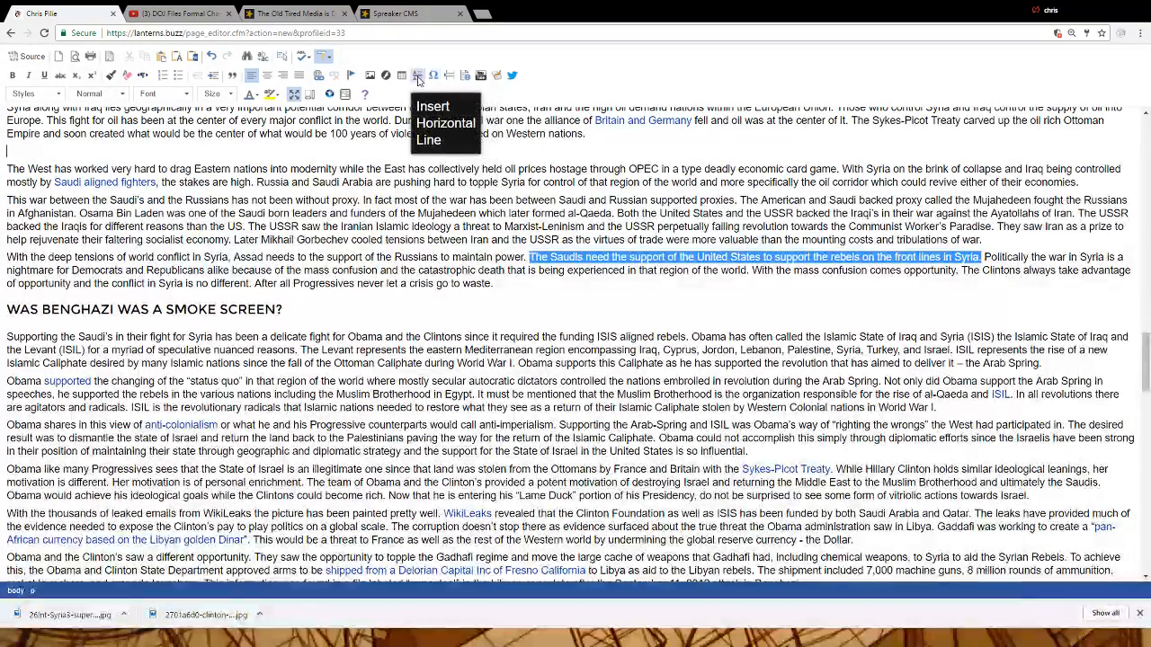
{"action": "left_click", "coordinate": [417, 75]}
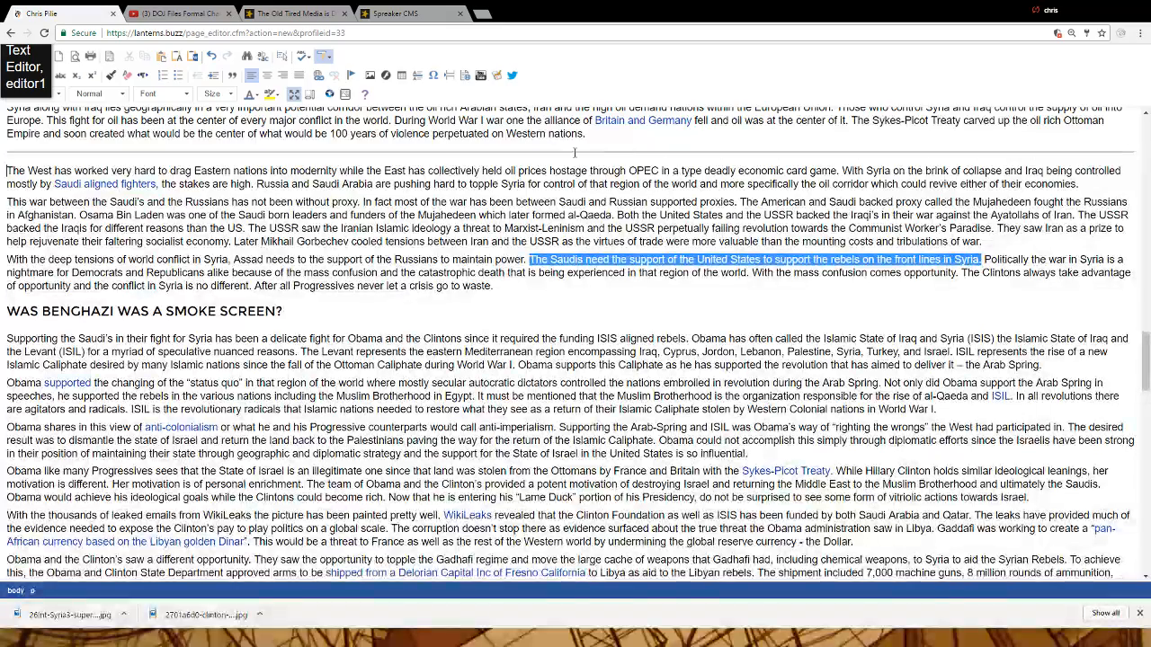
Insert a table with 3 rows, 2 columns and a width of 500 below the "The West has worked very hard" paragraph
{"action": "scroll", "coordinate": [707, 151], "scroll_direction": "up", "scroll_amount": 2}
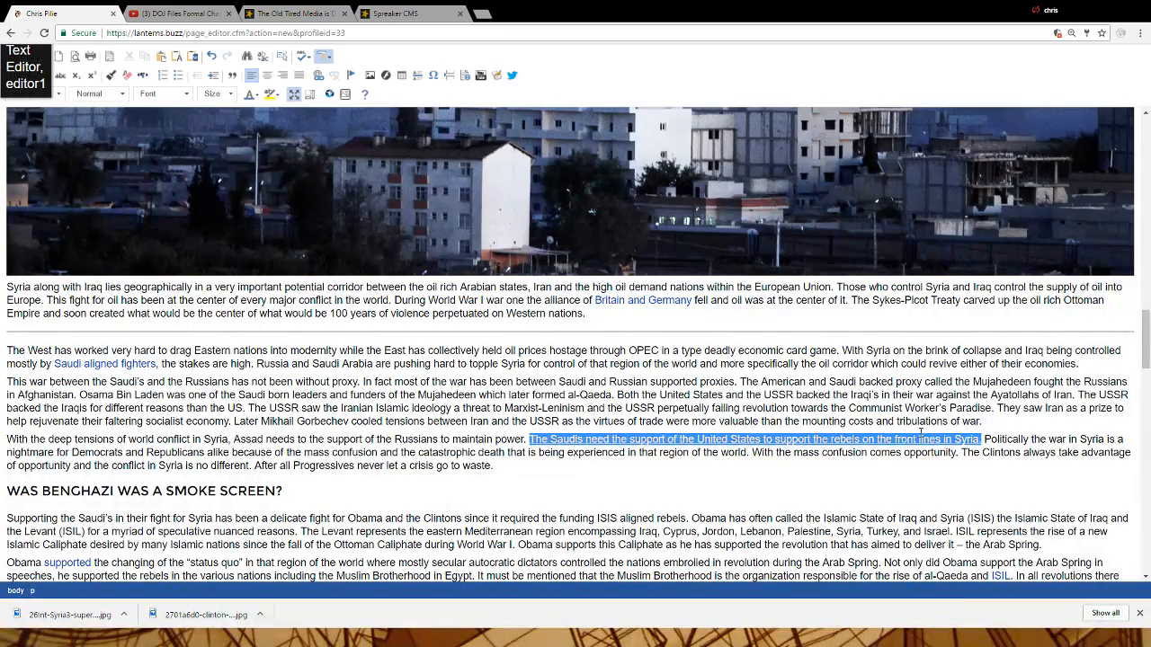
{"action": "key", "text": "Return"}
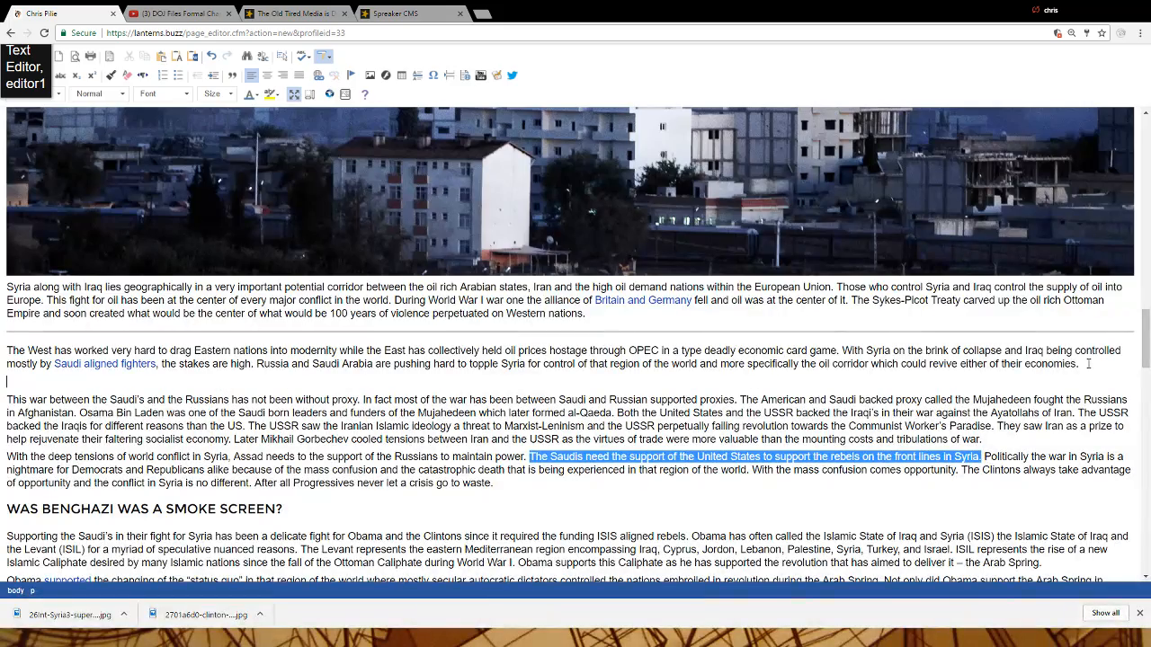
{"action": "left_click", "coordinate": [401, 74]}
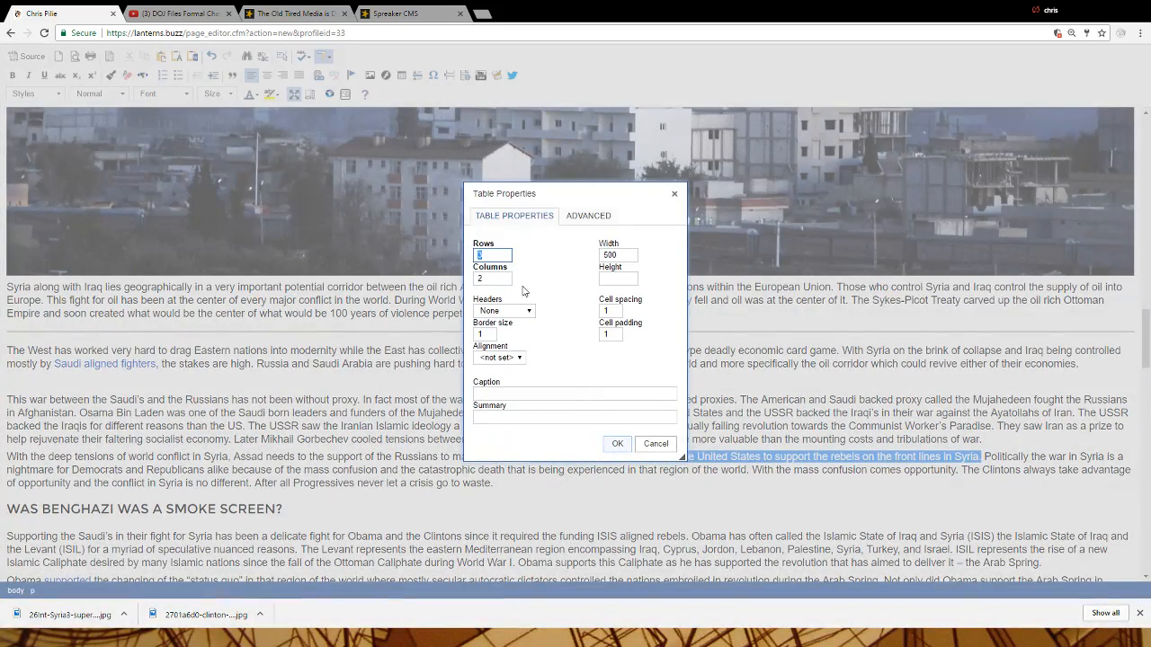
{"action": "left_click", "coordinate": [616, 445]}
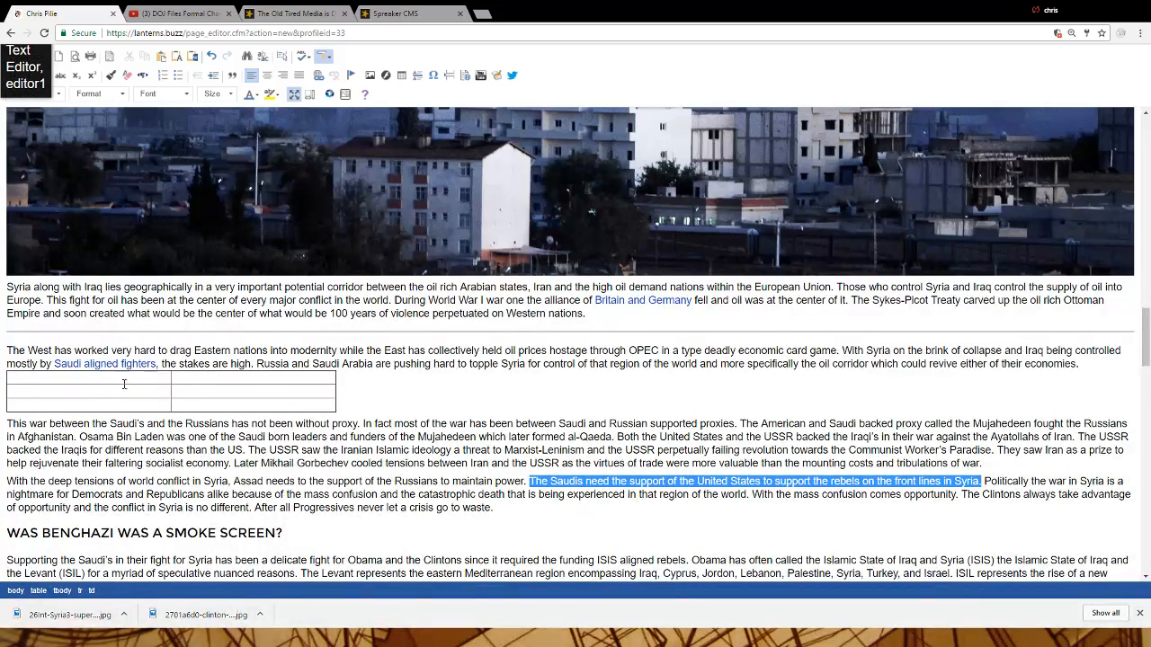
Fill all six table cells with placeholder text such as "asdfa", "asdfasdf" and "asdfasd"
{"action": "type", "text": "asdfa"}
{"action": "left_click", "coordinate": [65, 391]}
{"action": "type", "text": "sdf"}
{"action": "left_click", "coordinate": [332, 379]}
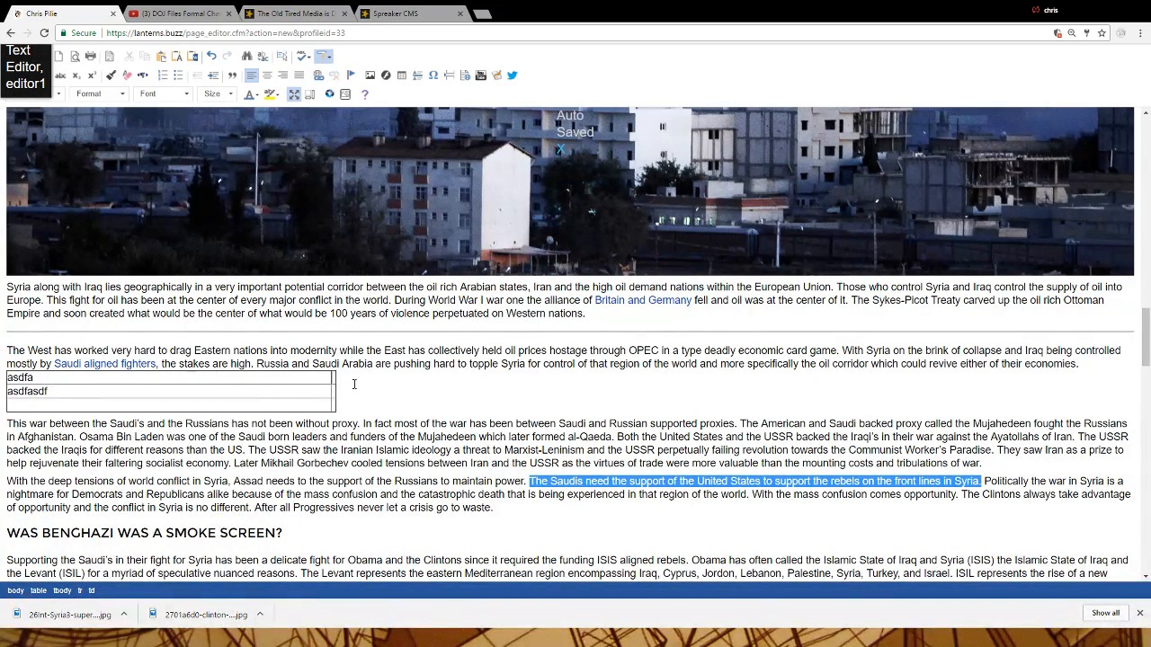
{"action": "type", "text": "asddfaasd"}
{"action": "left_click", "coordinate": [176, 391]}
{"action": "type", "text": "asdfasfasdf"}
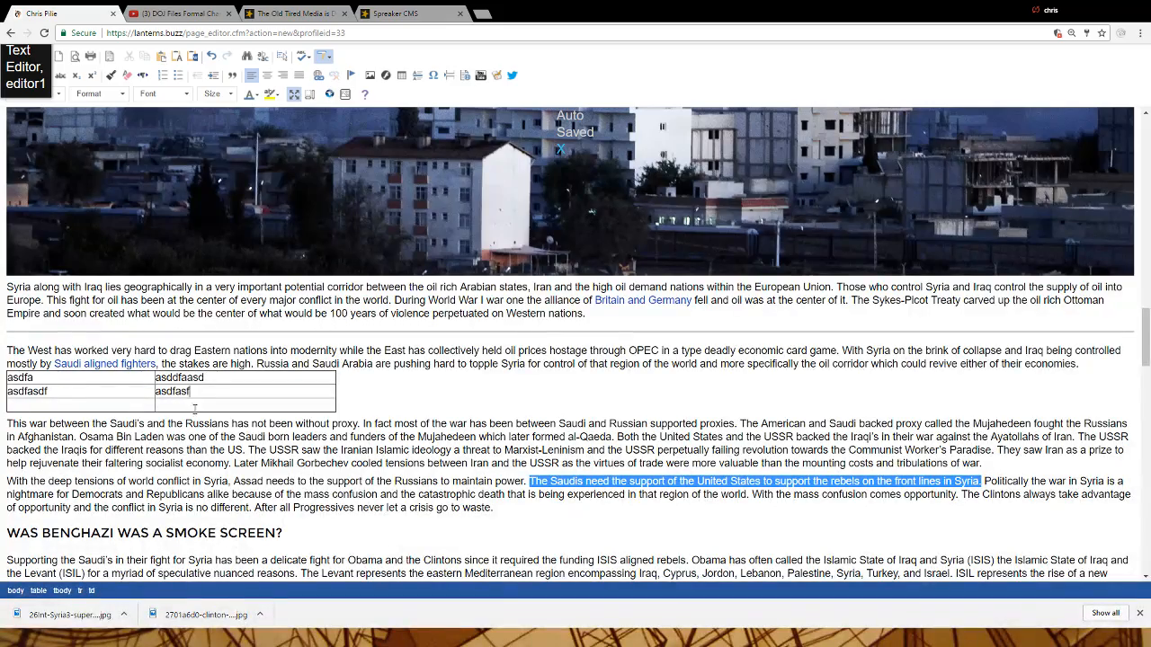
{"action": "left_click", "coordinate": [137, 409]}
{"action": "type", "text": "asdfasdf"}
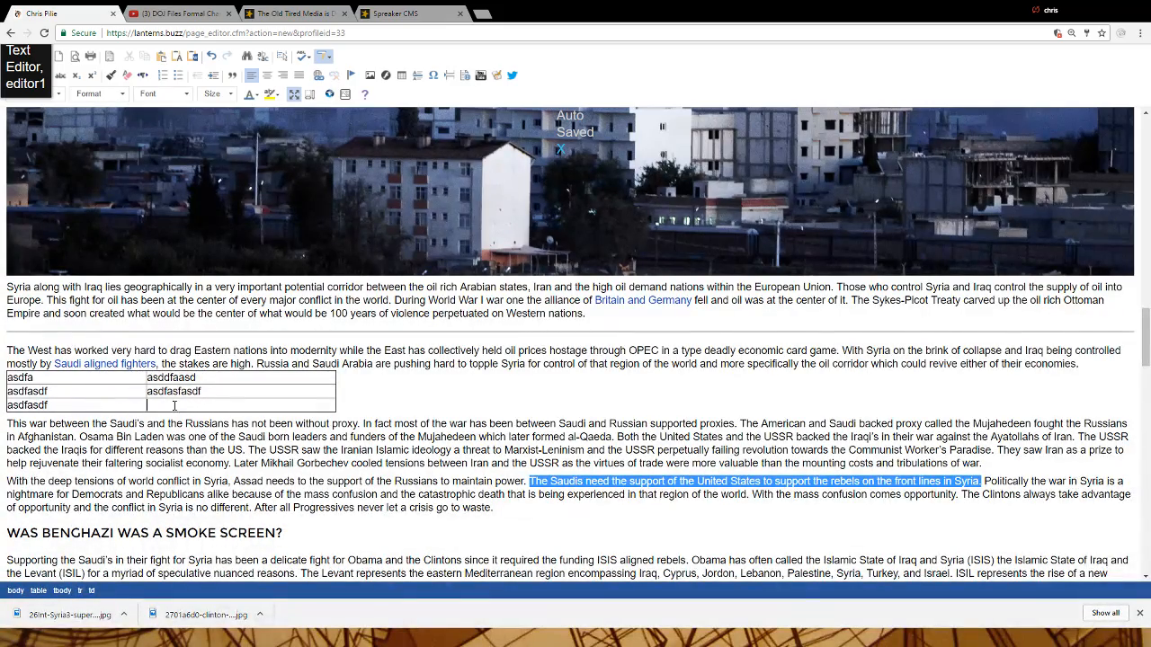
{"action": "left_click", "coordinate": [176, 405]}
{"action": "type", "text": "asdfasd"}
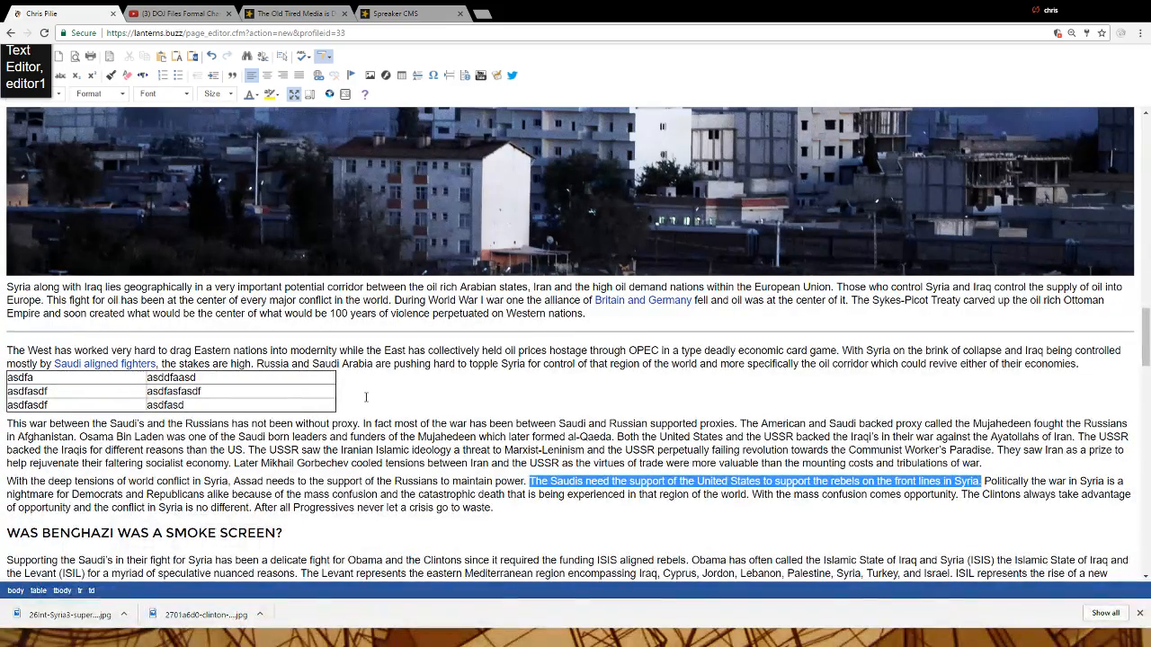
Delete the table and the leftover empty line below the "The West has worked very hard" paragraph
{"action": "left_click", "coordinate": [366, 396]}
{"action": "key", "text": "BackSpace"}
{"action": "key", "text": "BackSpace"}
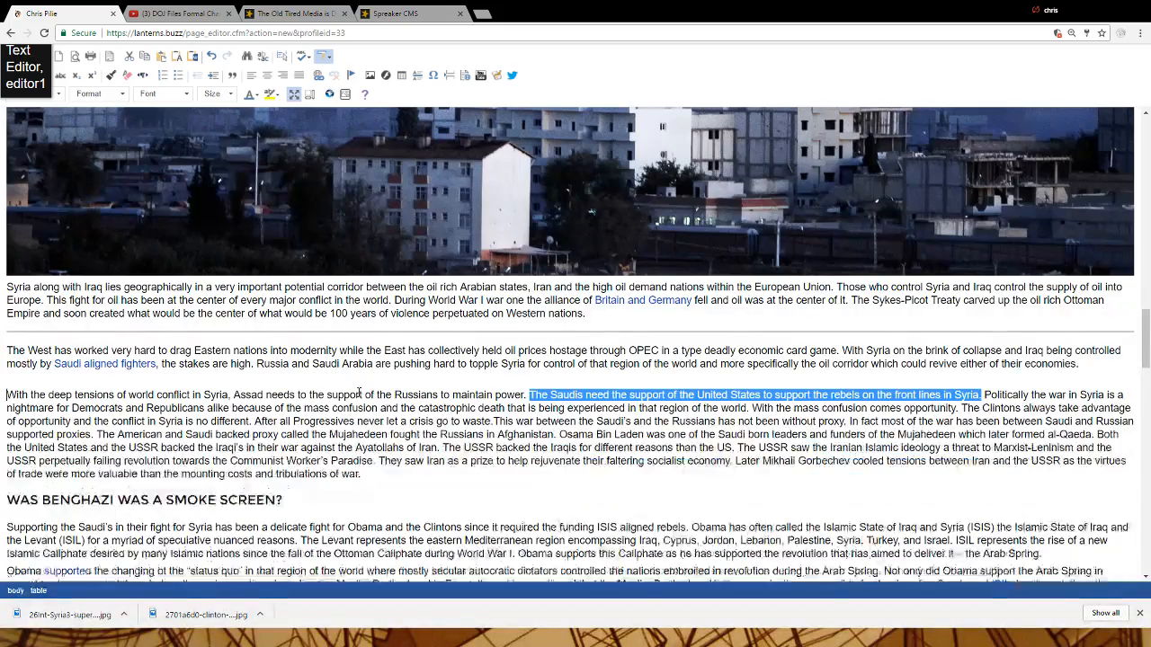
{"action": "left_click_drag", "start_coordinate": [95, 364], "coordinate": [121, 387]}
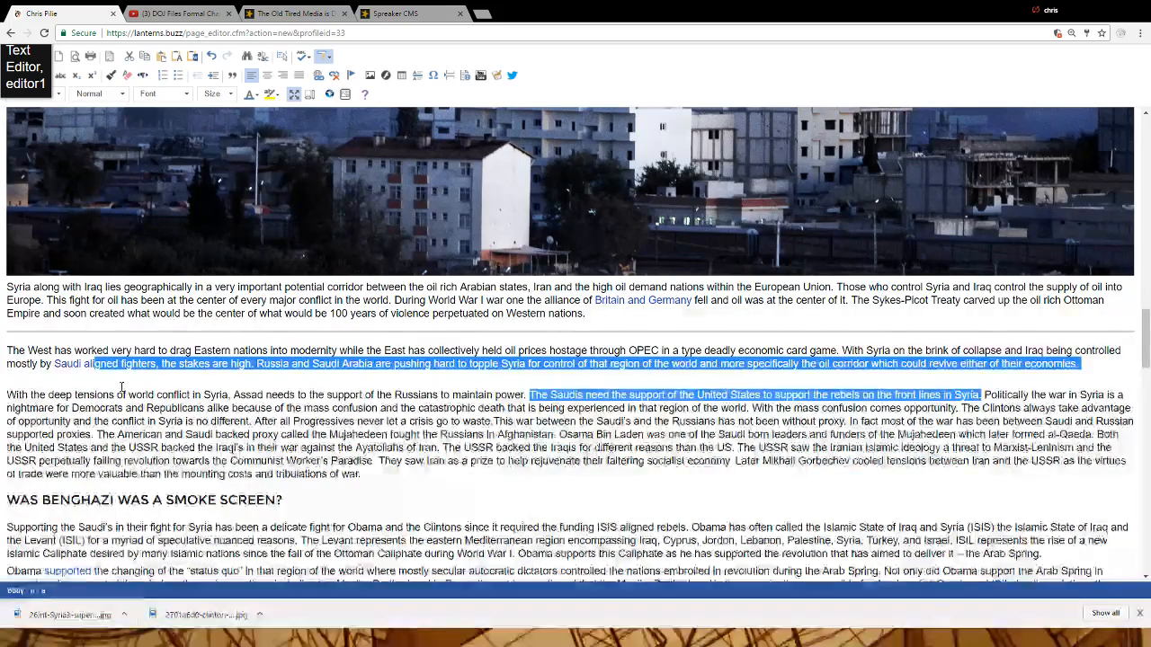
{"action": "left_click", "coordinate": [41, 382]}
{"action": "key", "text": "BackSpace"}
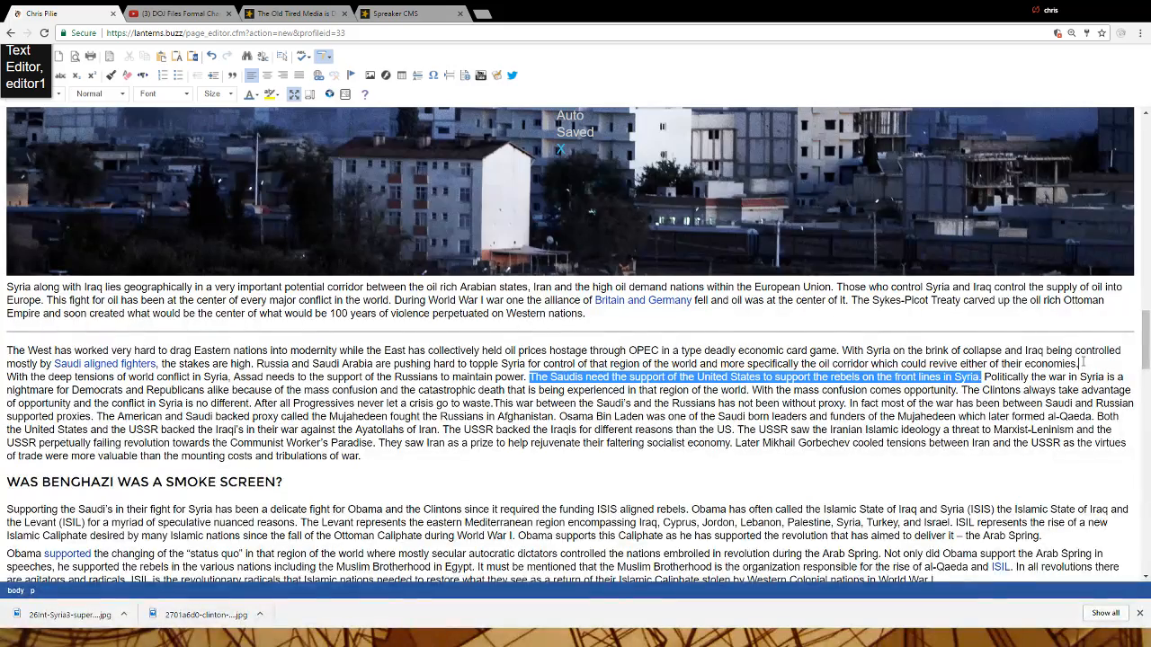
Add an empty line below the "The West has worked very hard" paragraph and start inserting an image there
{"action": "key", "text": "Return"}
{"action": "key", "text": "BackSpace"}
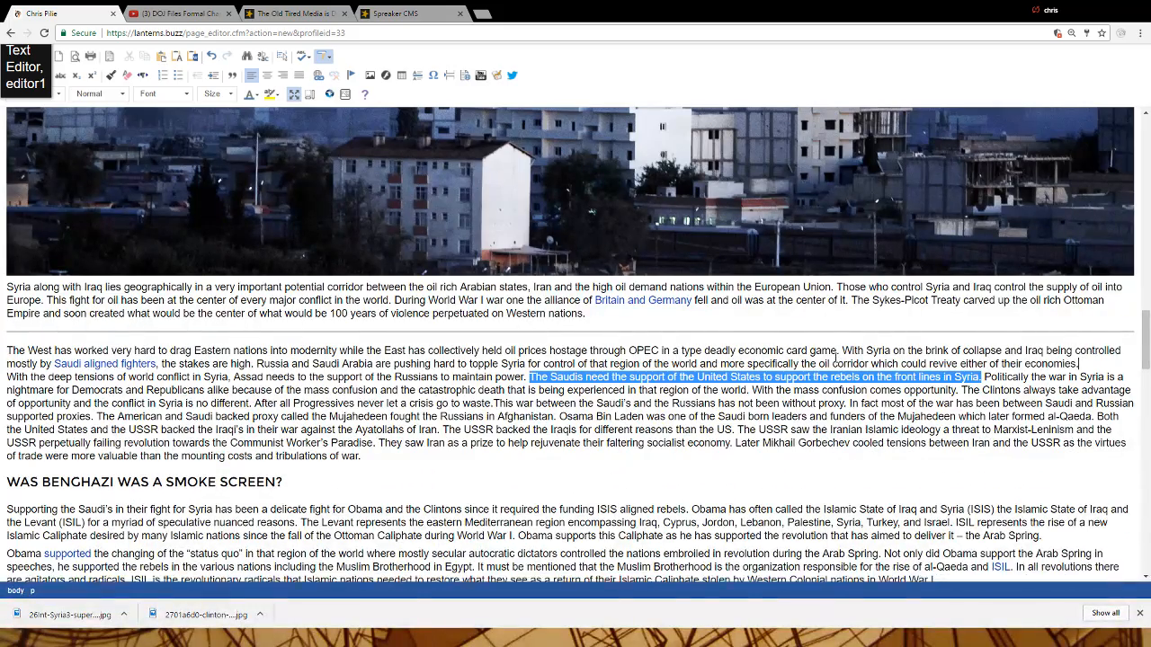
{"action": "key", "text": "Return"}
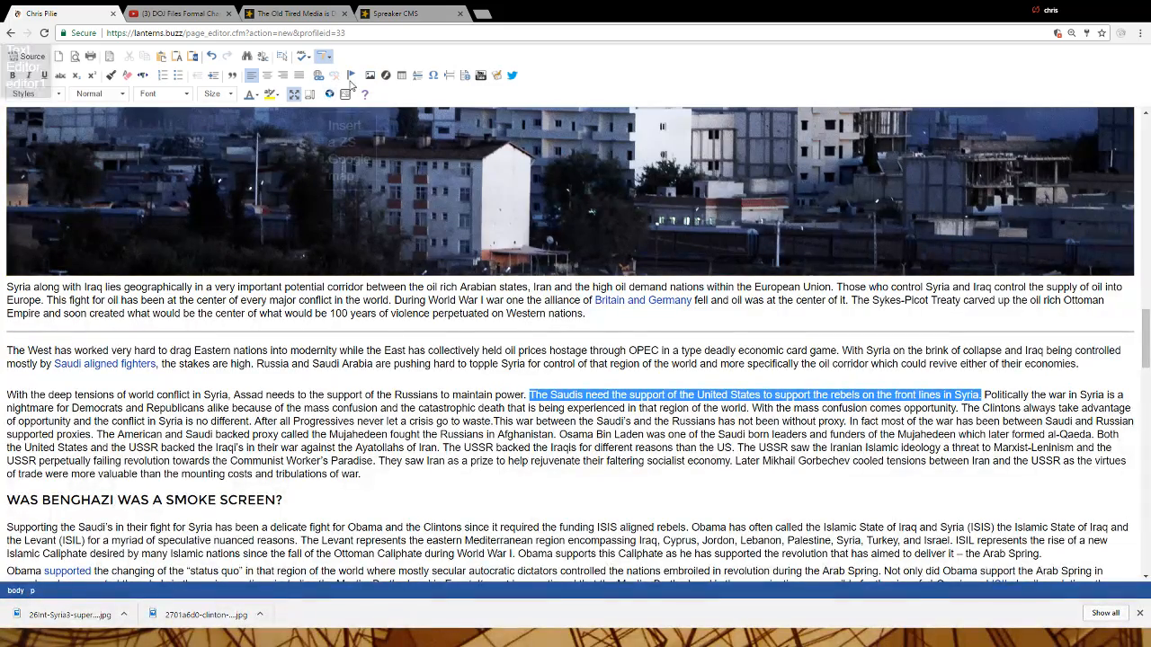
{"action": "left_click", "coordinate": [369, 75]}
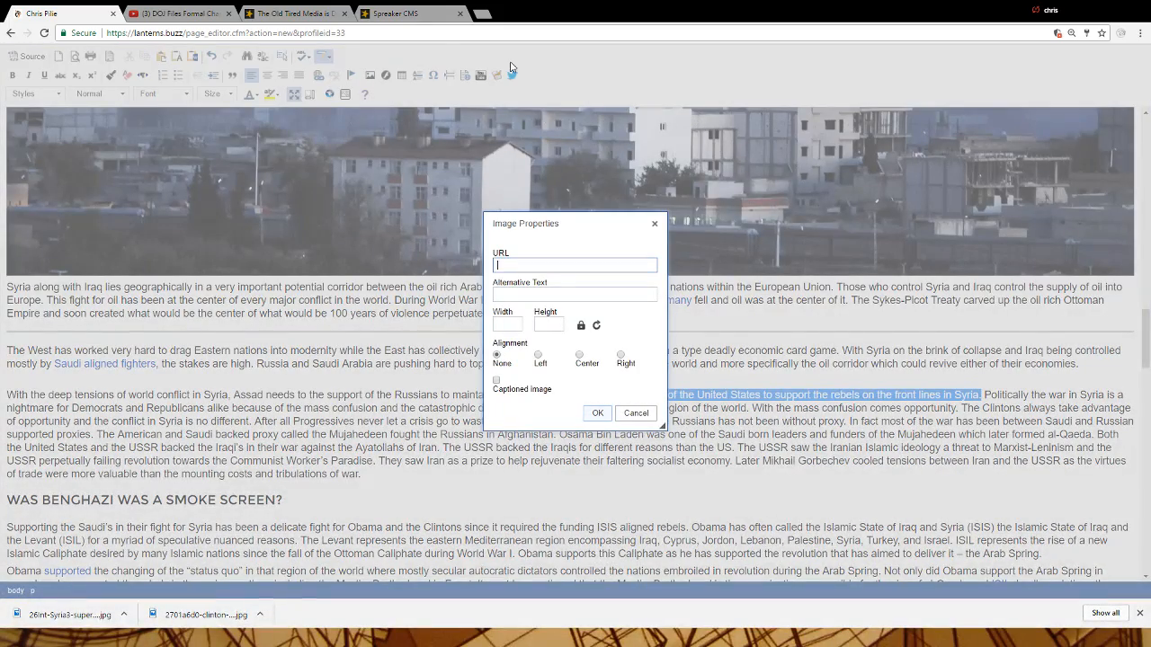
Search Google Images for "bill clinton 2016" in a new tab and open the Politico photo with the orange sweater
{"action": "left_click", "coordinate": [483, 13]}
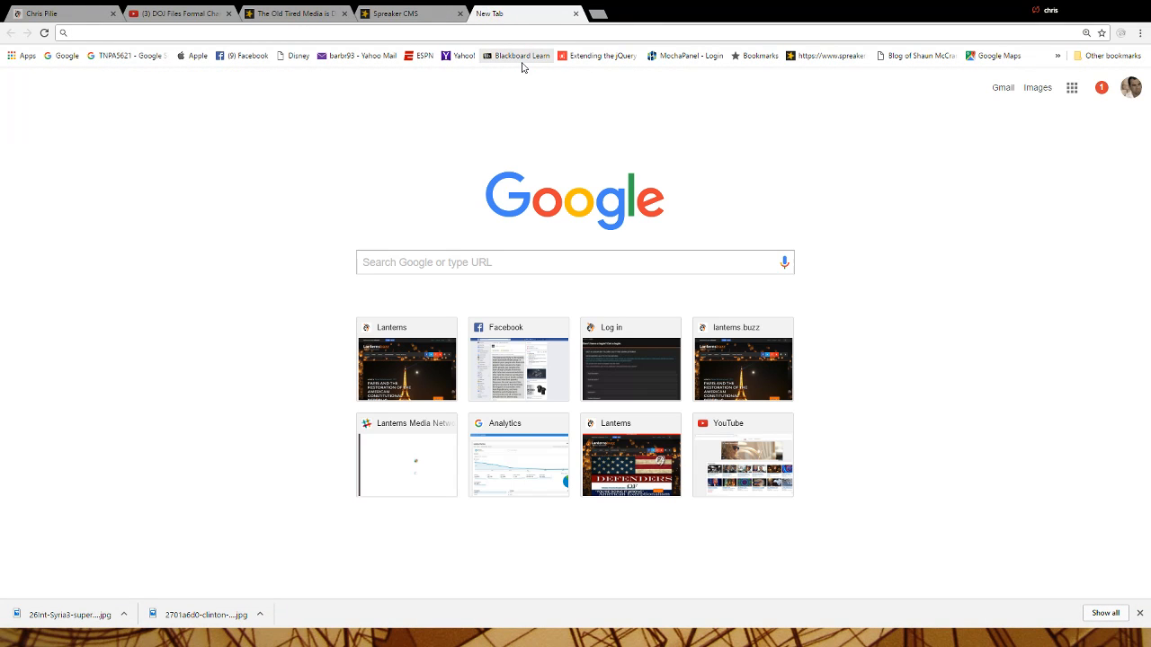
{"action": "type", "text": "p"}
{"action": "type", "text": "bill"}
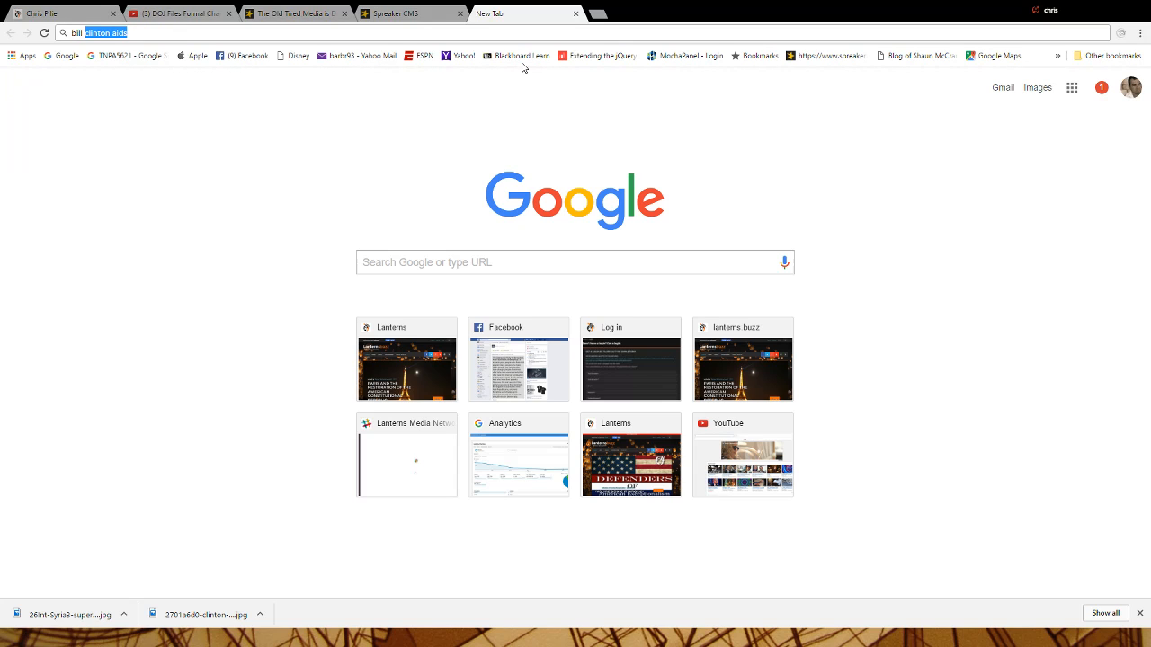
{"action": "key", "text": "Return"}
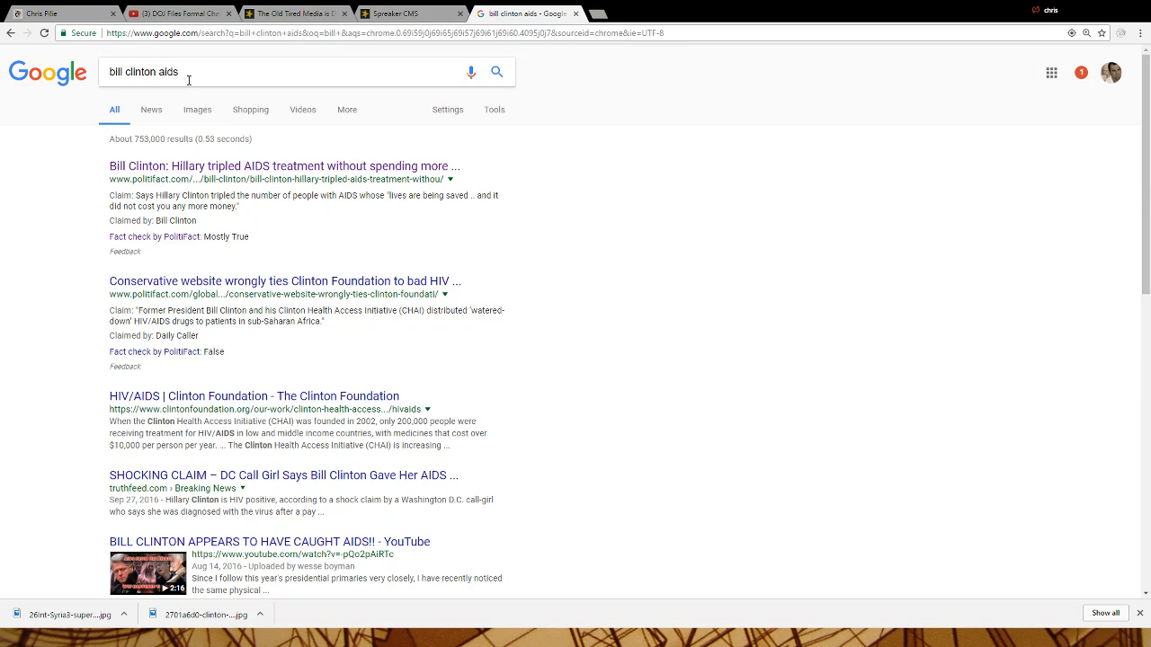
{"action": "left_click_drag", "start_coordinate": [189, 80], "coordinate": [159, 73]}
{"action": "key", "text": "BackSpace"}
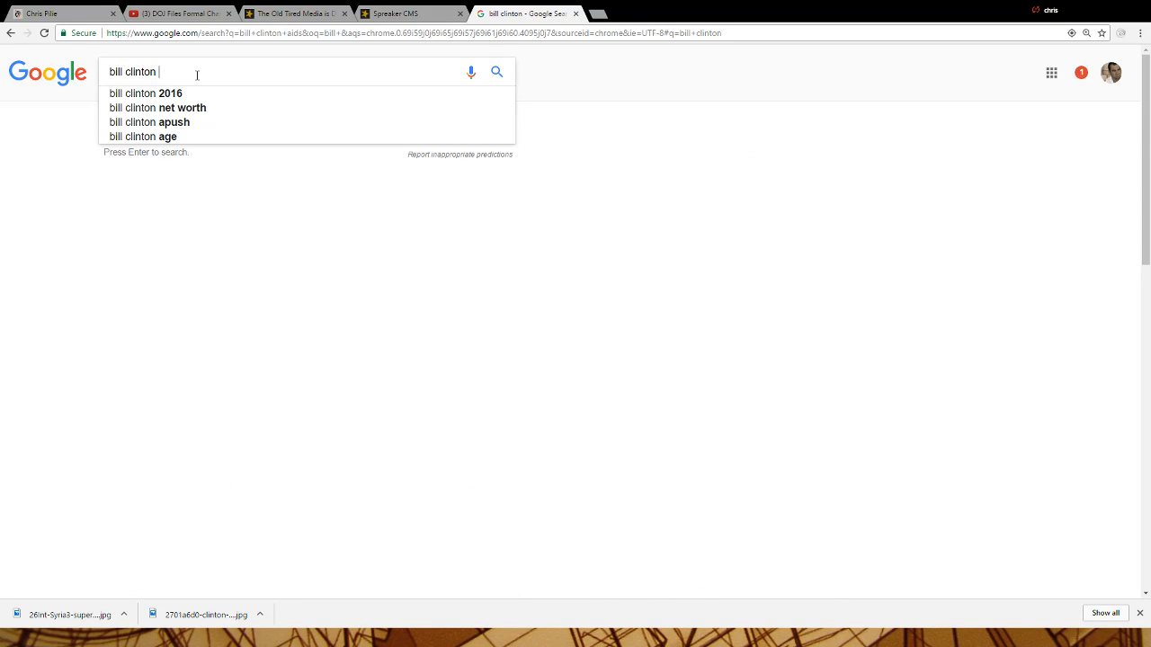
{"action": "left_click", "coordinate": [175, 93]}
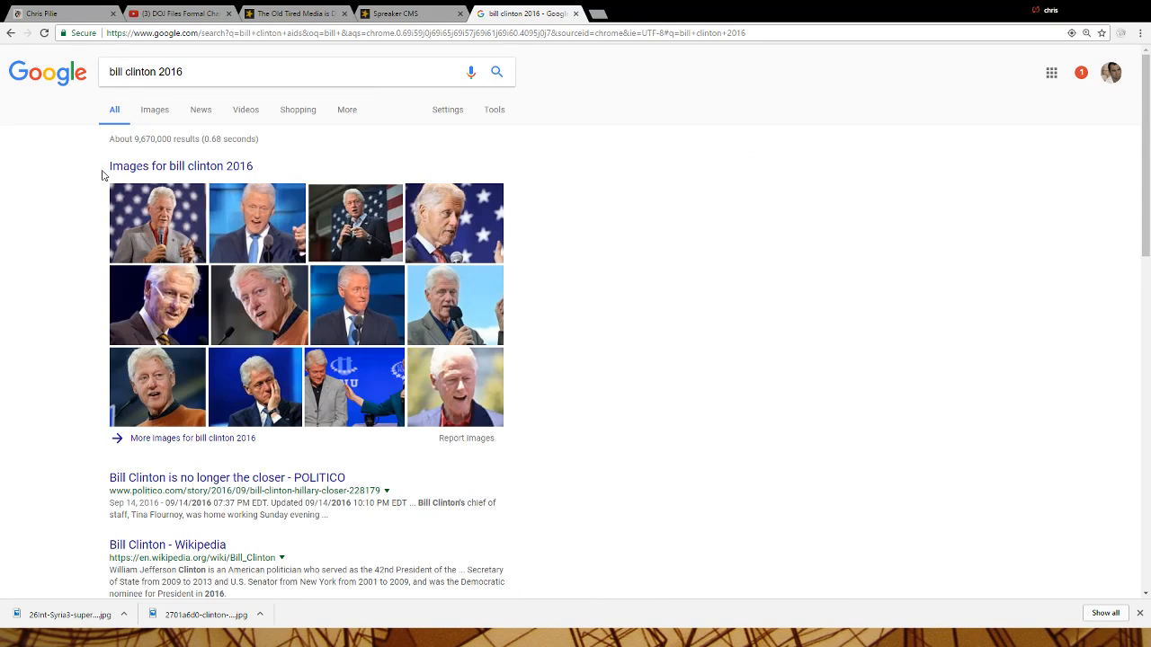
{"action": "left_click", "coordinate": [154, 113]}
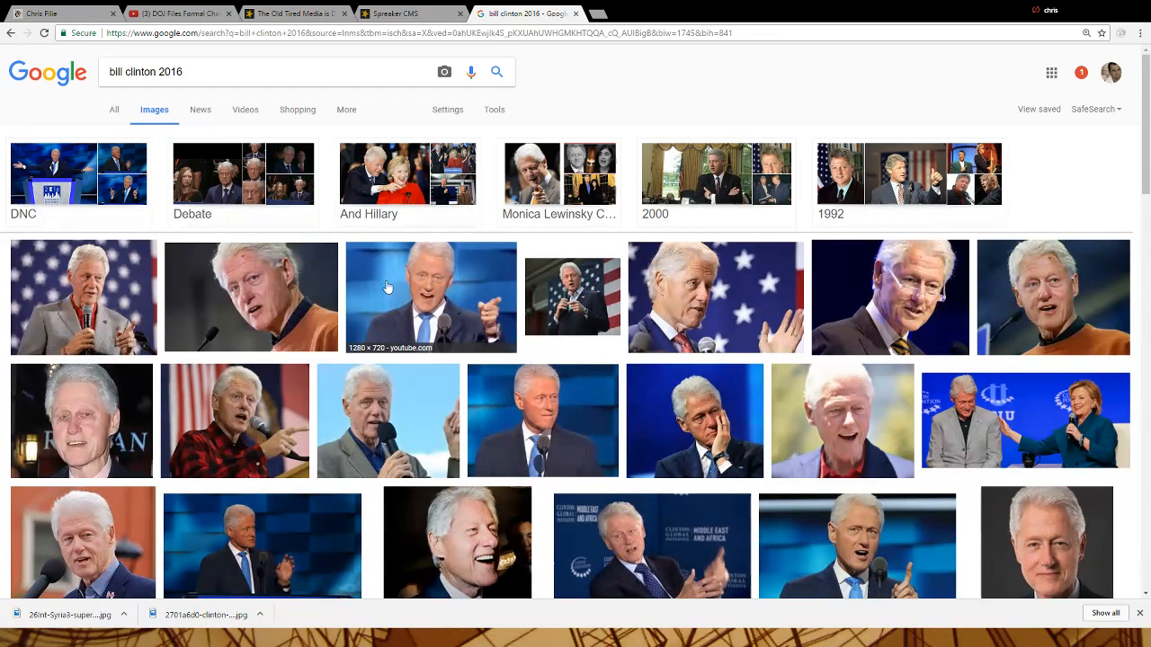
{"action": "left_click", "coordinate": [297, 297]}
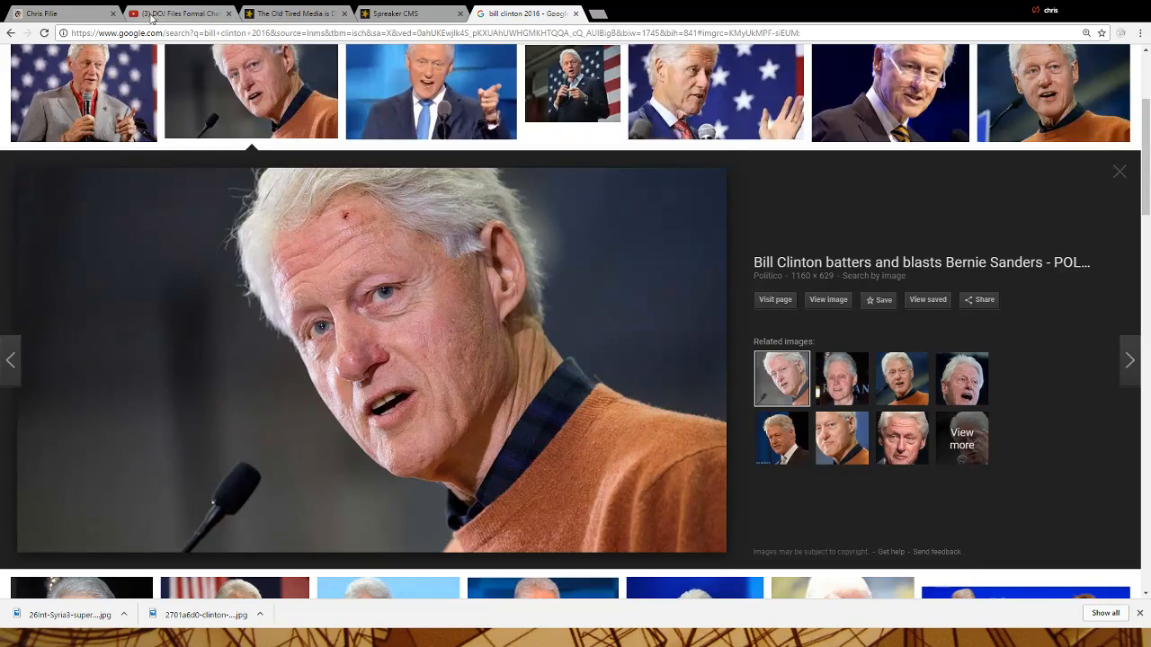
Try to insert the image using the copied Google link as its URL, and remove the resulting placeholder
{"action": "left_click", "coordinate": [70, 16]}
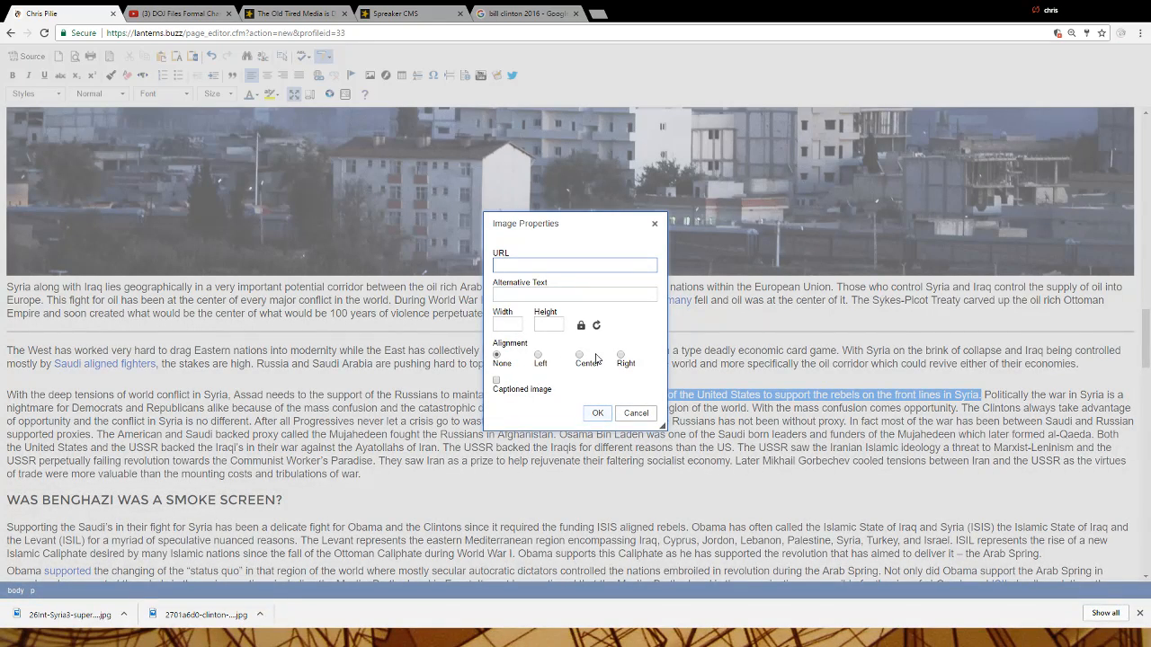
{"action": "key", "text": "ctrl+v"}
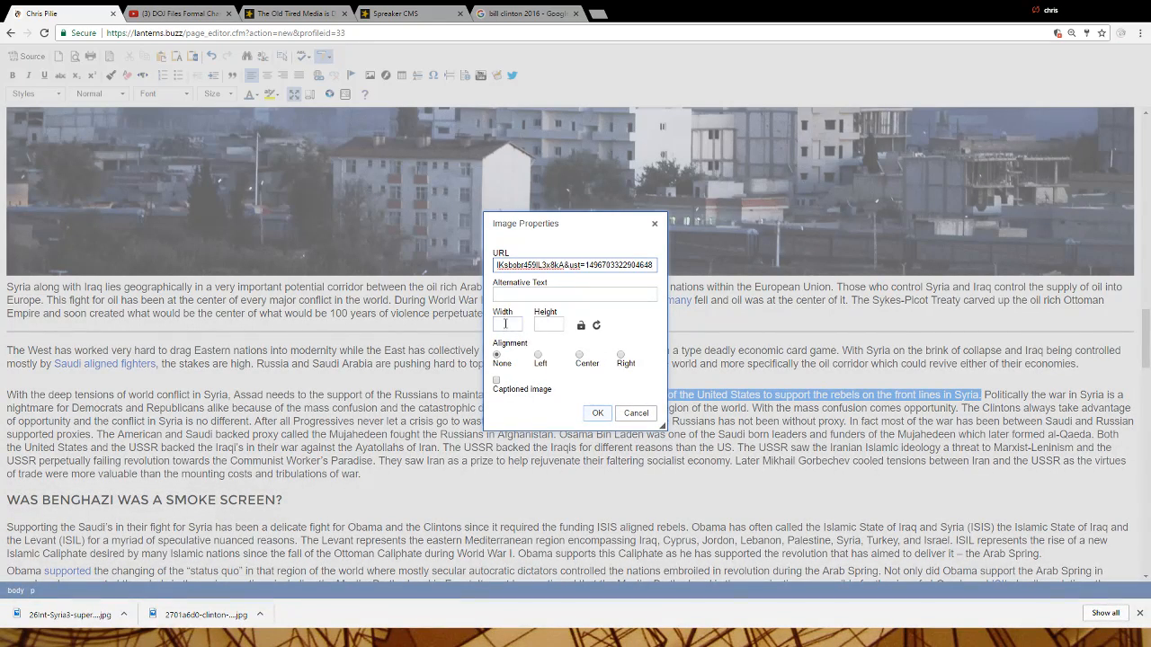
{"action": "left_click", "coordinate": [505, 325]}
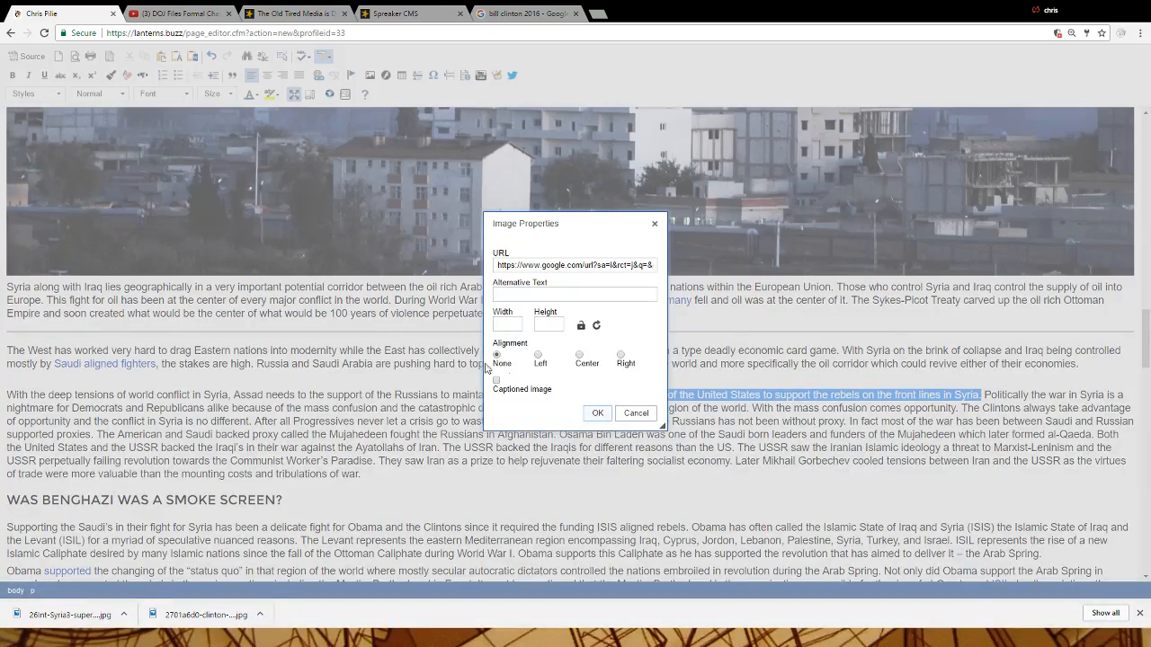
{"action": "left_click", "coordinate": [598, 414]}
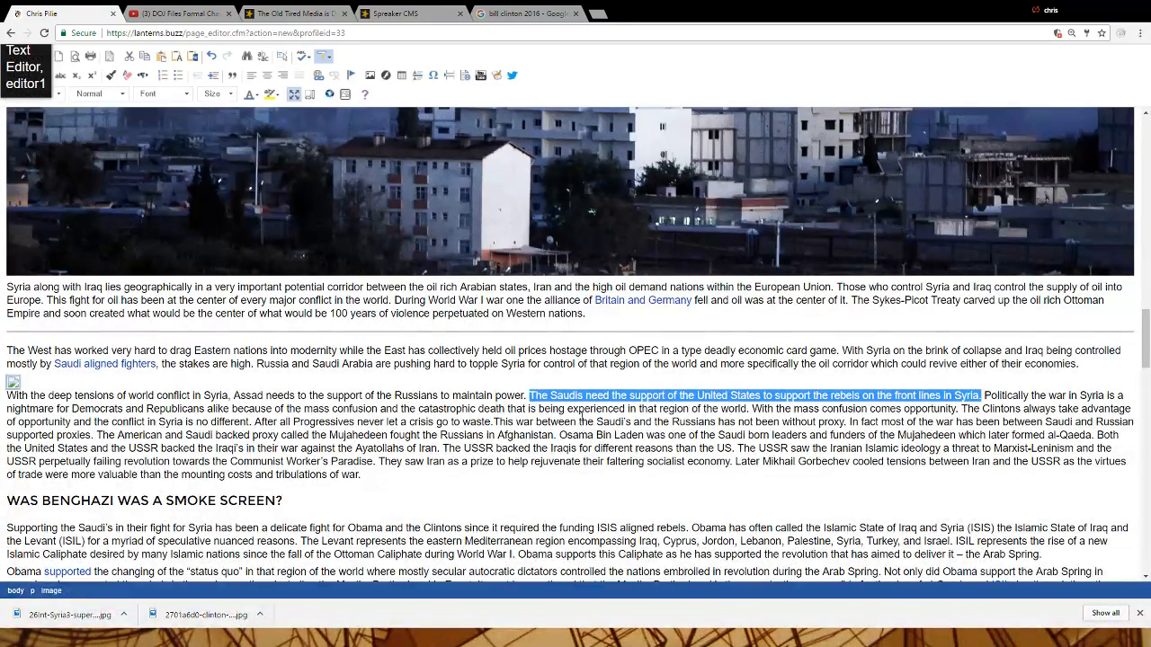
{"action": "mouse_move", "coordinate": [10, 386]}
{"action": "left_click", "coordinate": [40, 380]}
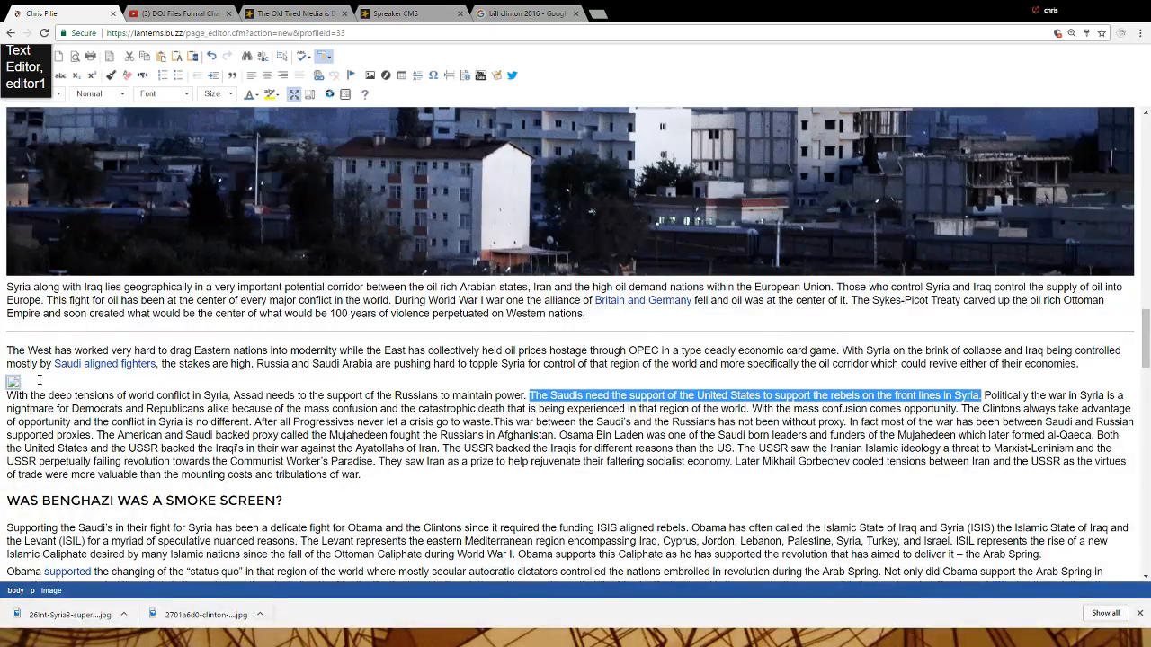
Copy the Politico photo's image address and insert the image from that URL below the "The West has worked very hard" paragraph
{"action": "left_click", "coordinate": [372, 79]}
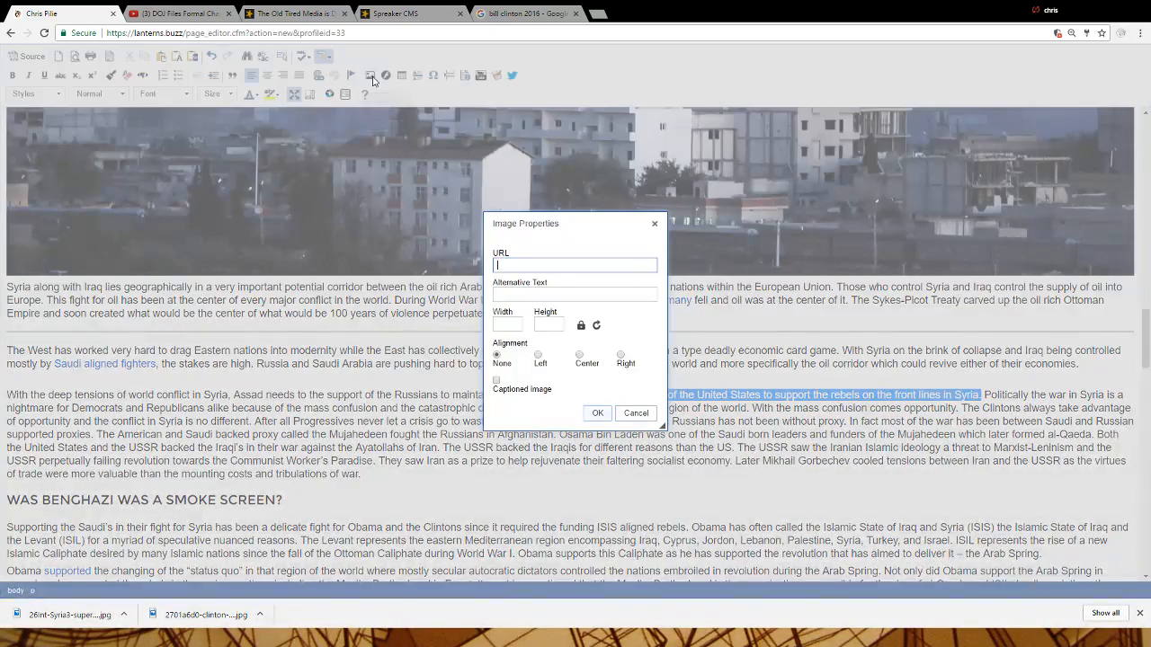
{"action": "left_click", "coordinate": [526, 22]}
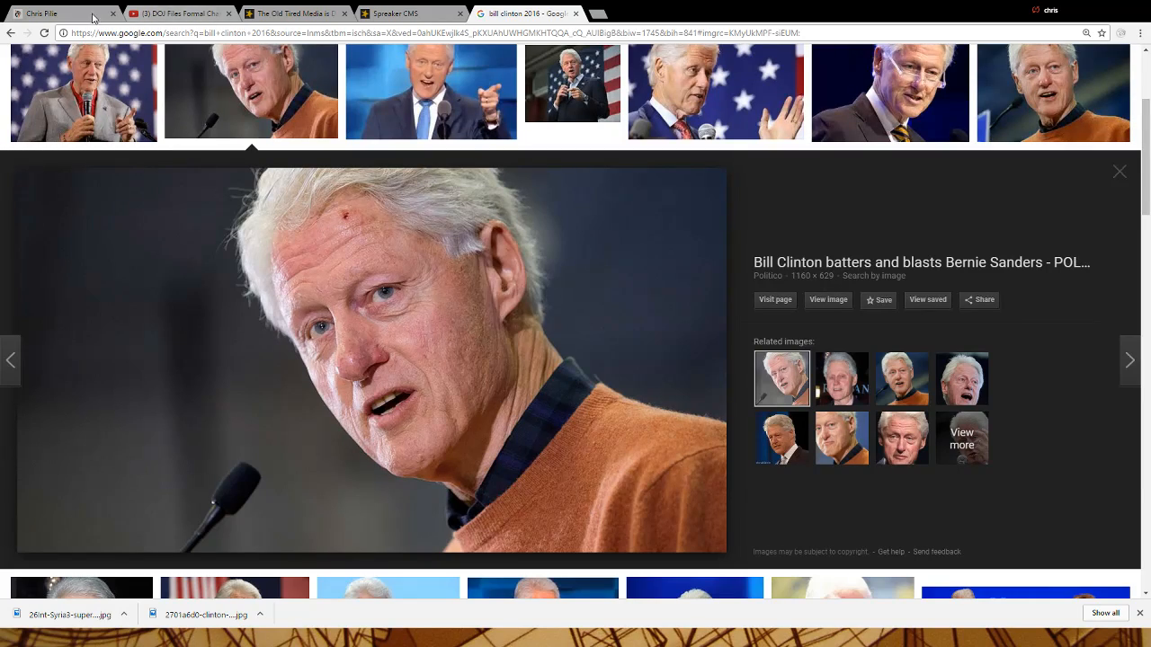
{"action": "left_click", "coordinate": [54, 13]}
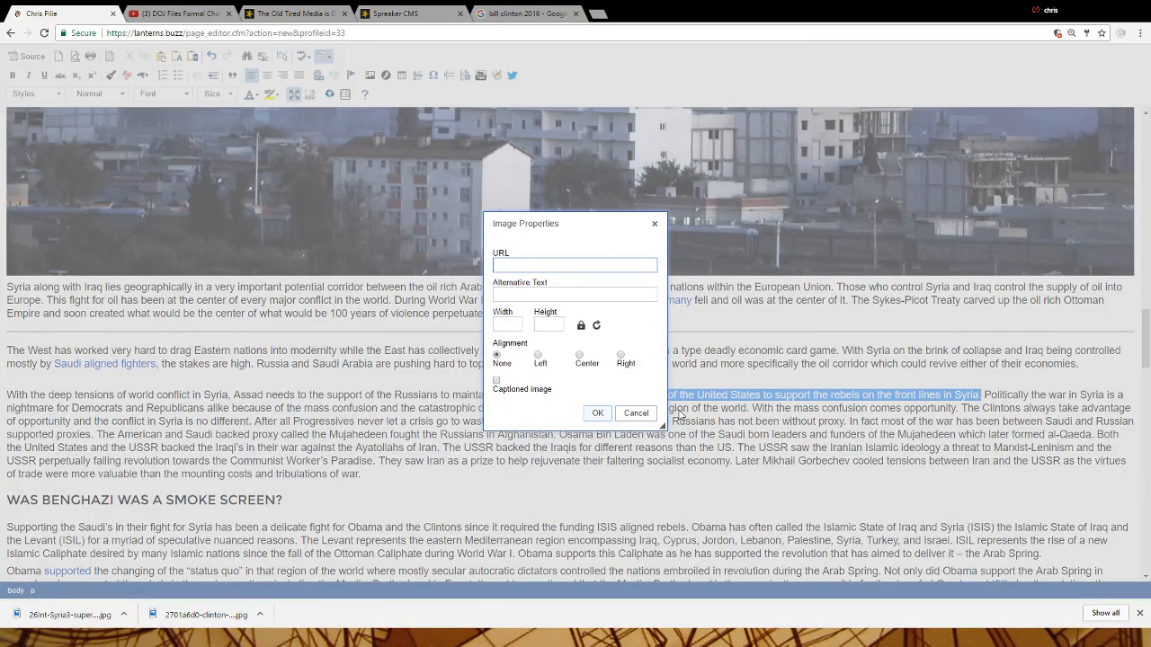
{"action": "key", "text": "ctrl+v"}
{"action": "left_click", "coordinate": [599, 413]}
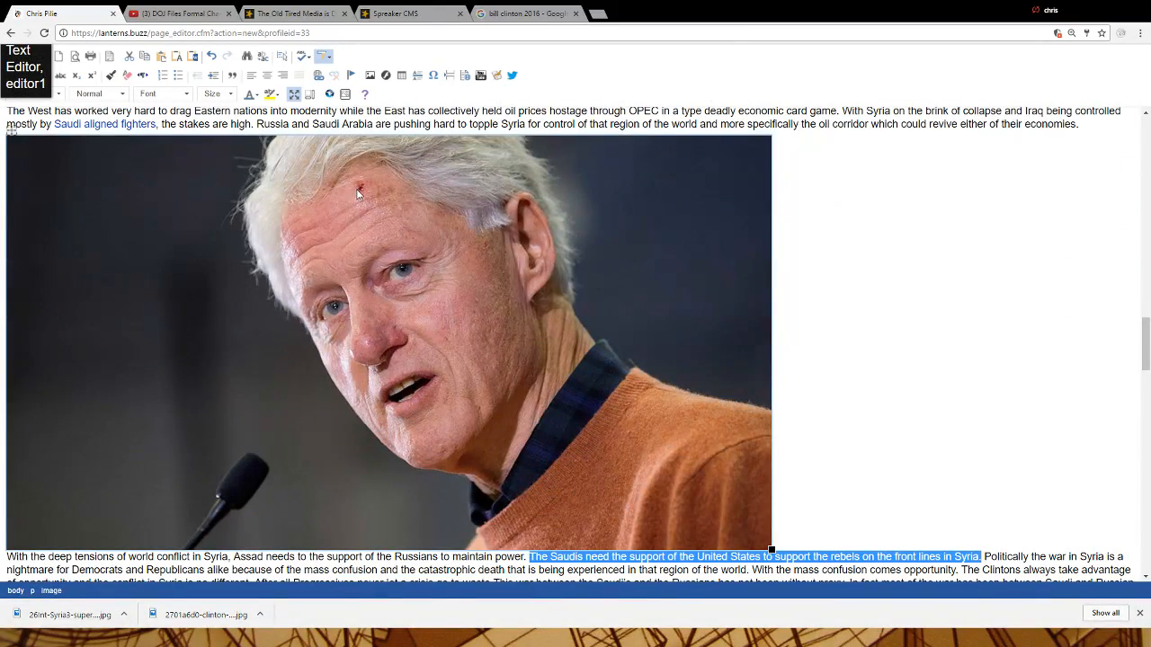
Look over the article back to its opening paragraph and check the anchor properties without inserting an anchor
{"action": "scroll", "coordinate": [363, 194], "scroll_direction": "down", "scroll_amount": 5}
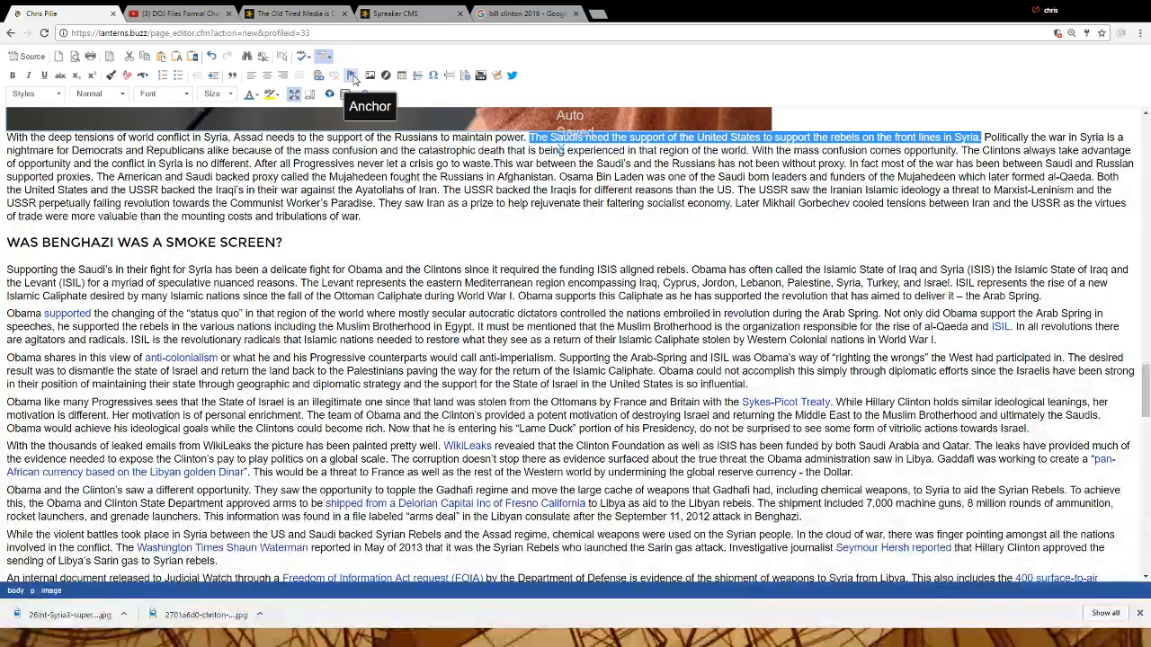
{"action": "scroll", "coordinate": [349, 303], "scroll_direction": "up", "scroll_amount": 5}
{"action": "scroll", "coordinate": [349, 302], "scroll_direction": "up", "scroll_amount": 15}
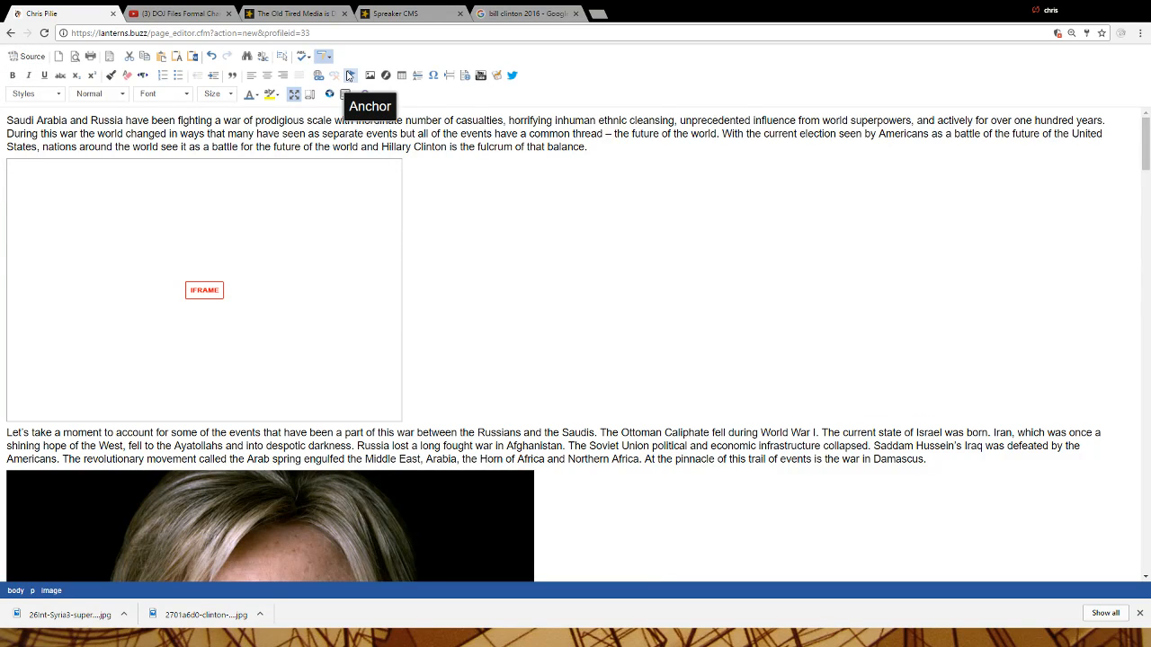
{"action": "left_click", "coordinate": [349, 76]}
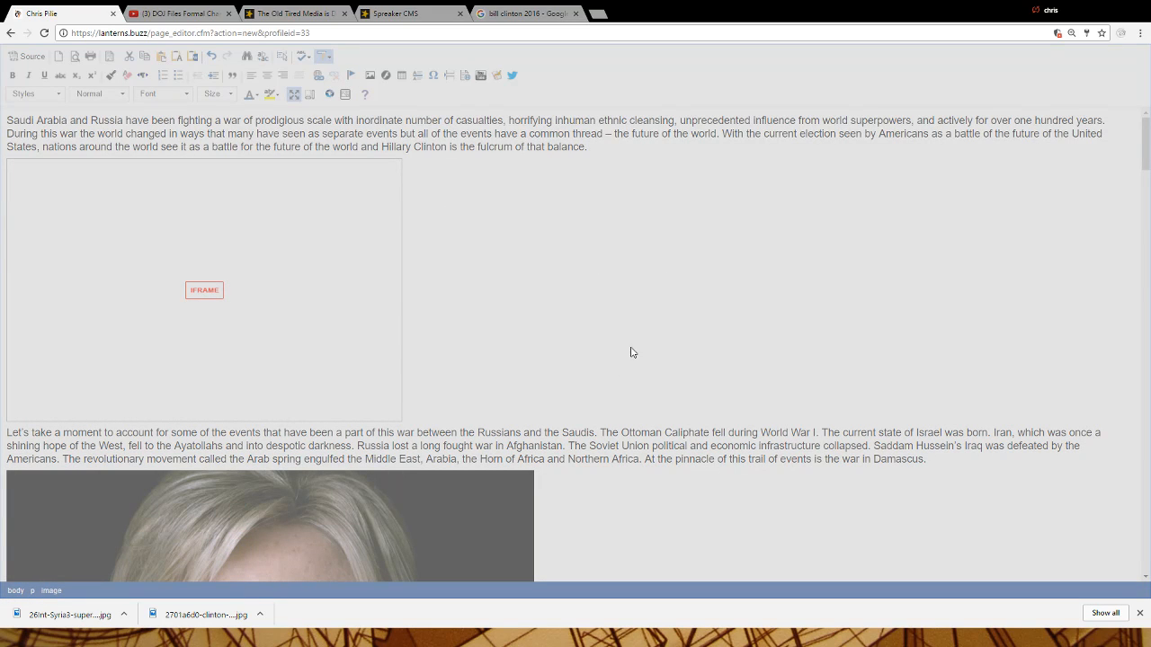
{"action": "left_click", "coordinate": [667, 360]}
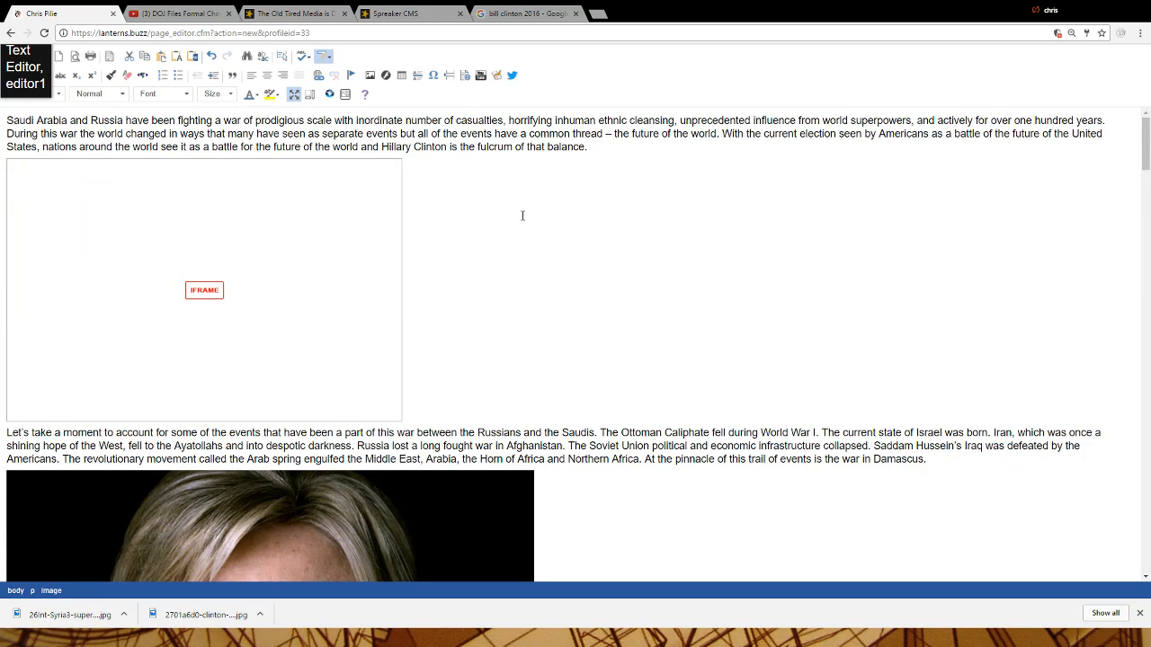
Open the Politico article "Bill Clinton batters and blasts Bernie Sanders", close the image search, and copy the article's web address
{"action": "left_click", "coordinate": [526, 13]}
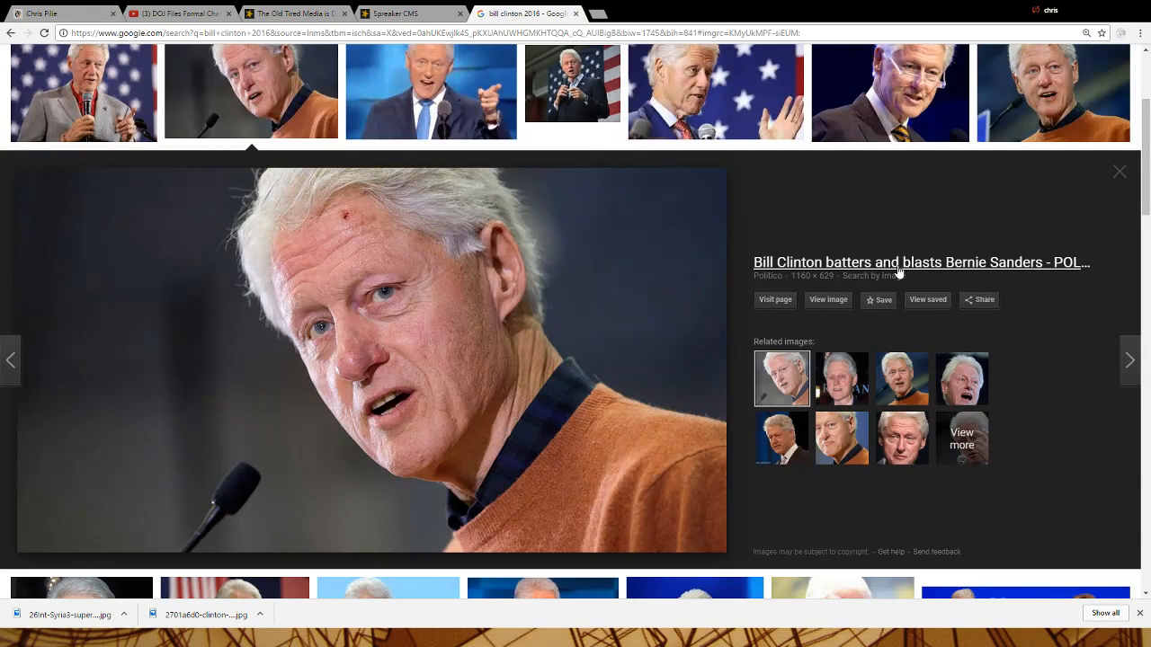
{"action": "left_click", "coordinate": [791, 263]}
{"action": "left_click", "coordinate": [576, 13]}
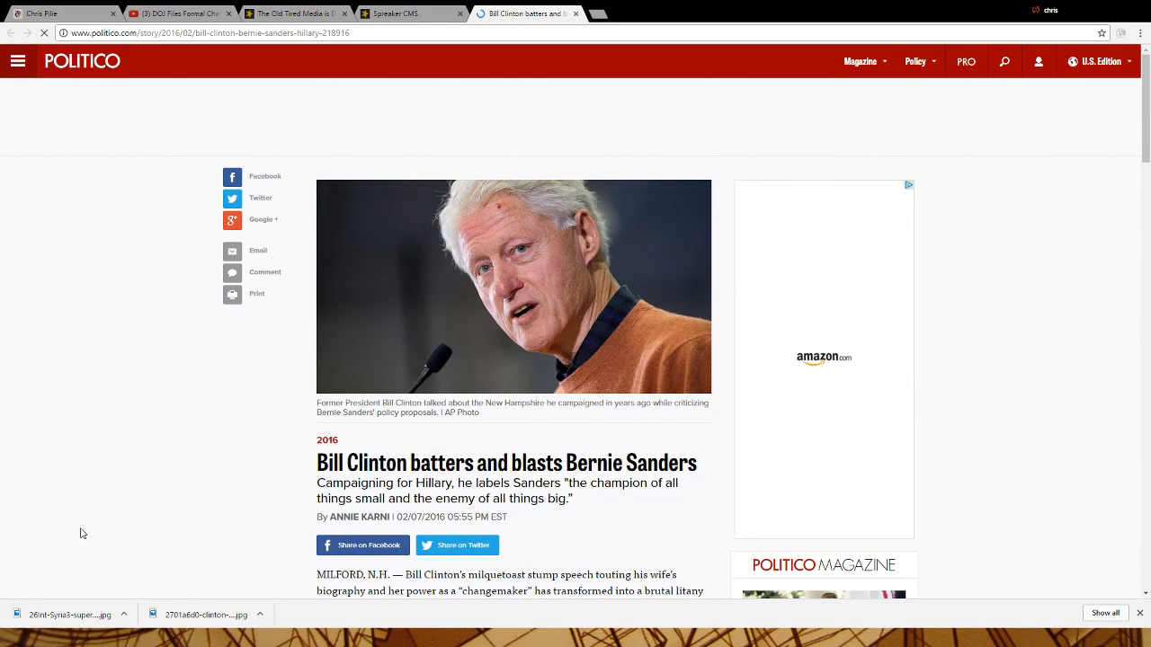
{"action": "left_click", "coordinate": [346, 33]}
{"action": "key", "text": "ctrl+c"}
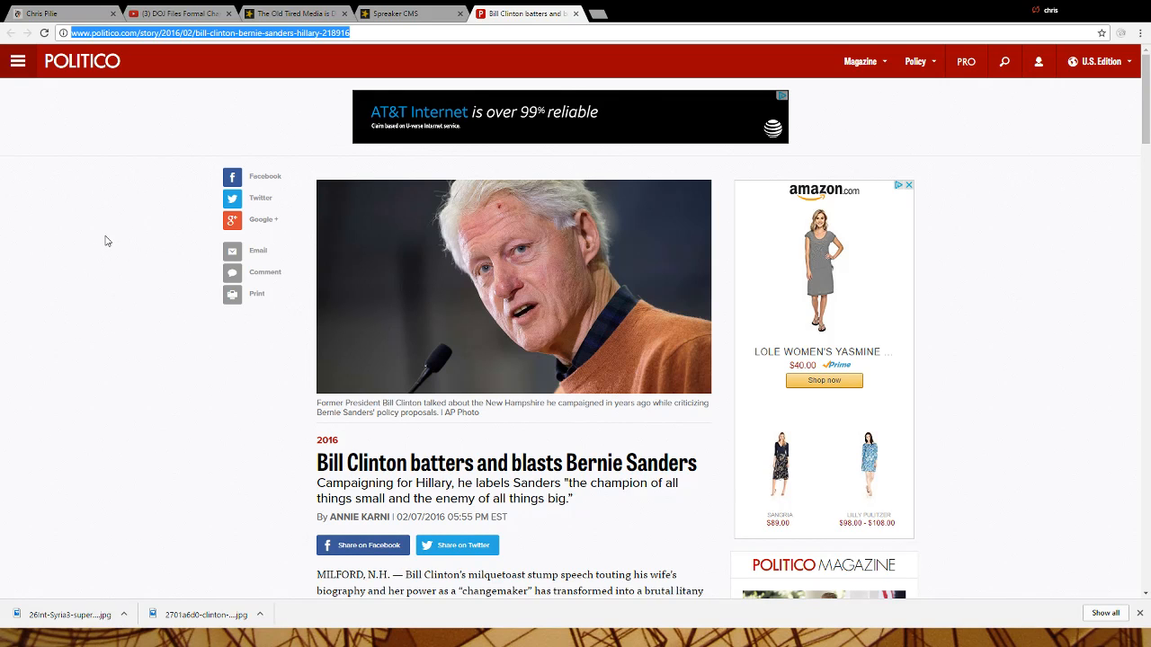
Back in the blog editor, start a hyperlink on "Hillary Clinton" in the opening paragraph with the copied Politico article address as its URL
{"action": "left_click", "coordinate": [50, 15]}
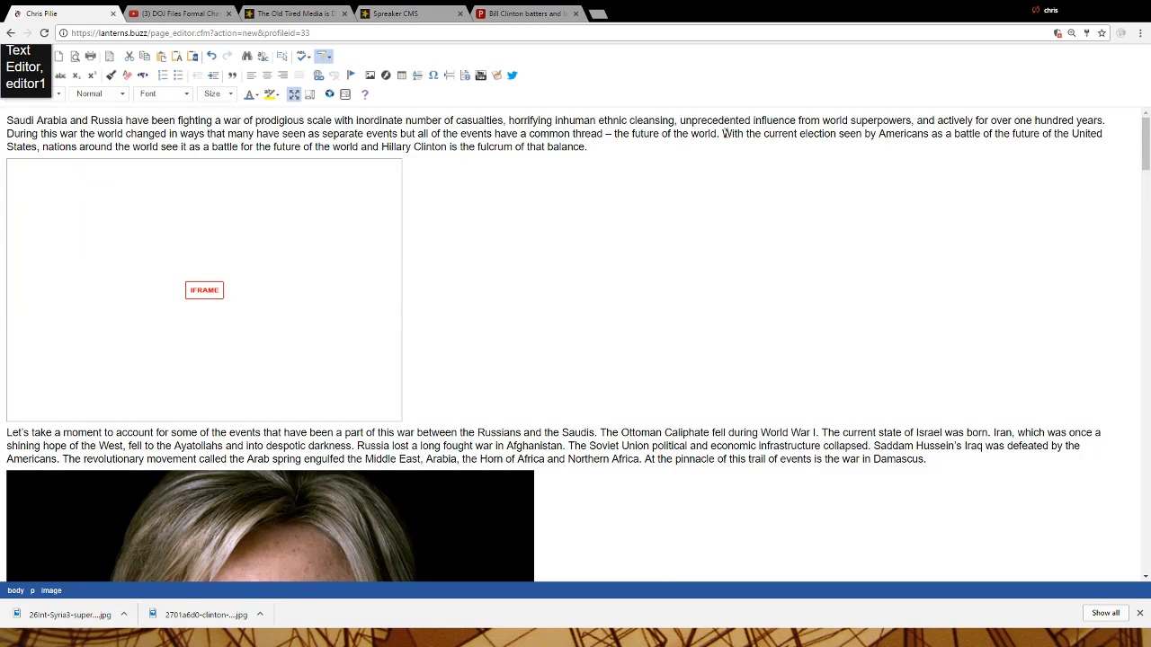
{"action": "left_click", "coordinate": [383, 146]}
{"action": "left_click_drag", "start_coordinate": [383, 147], "coordinate": [447, 147]}
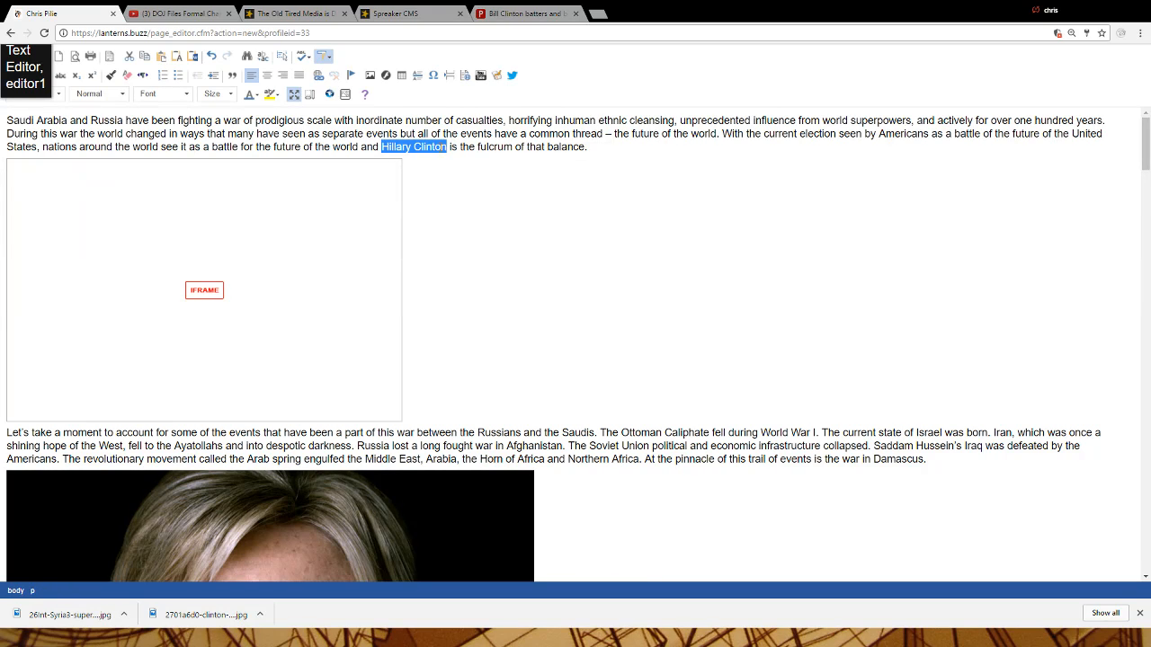
{"action": "left_click", "coordinate": [317, 76]}
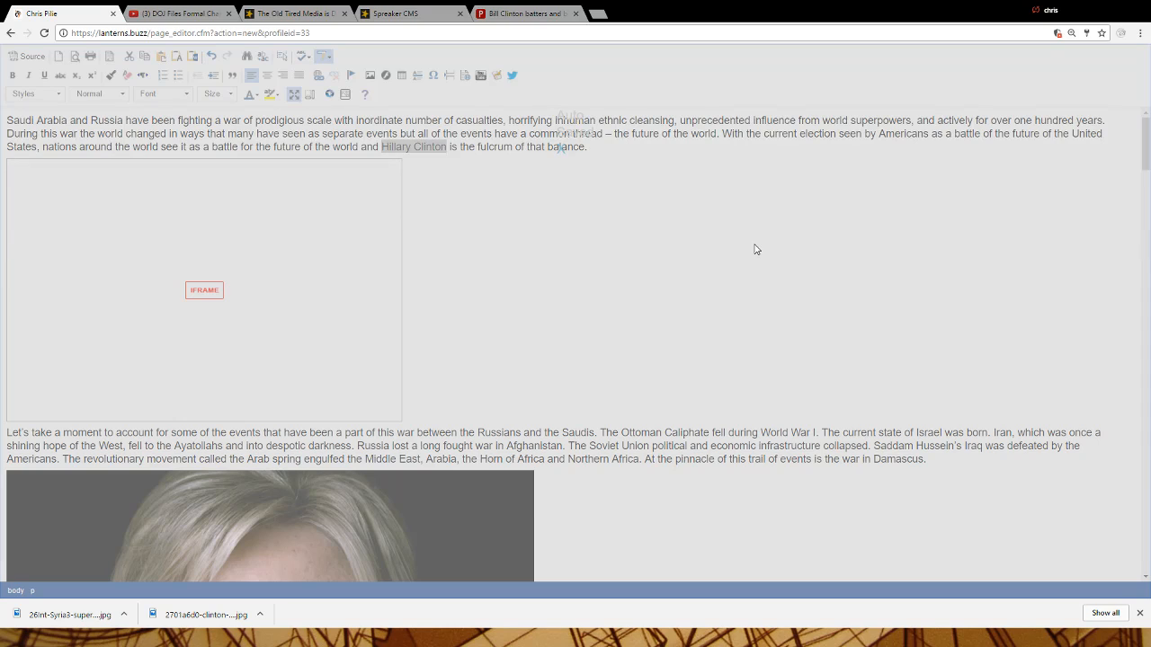
{"action": "left_click", "coordinate": [317, 78]}
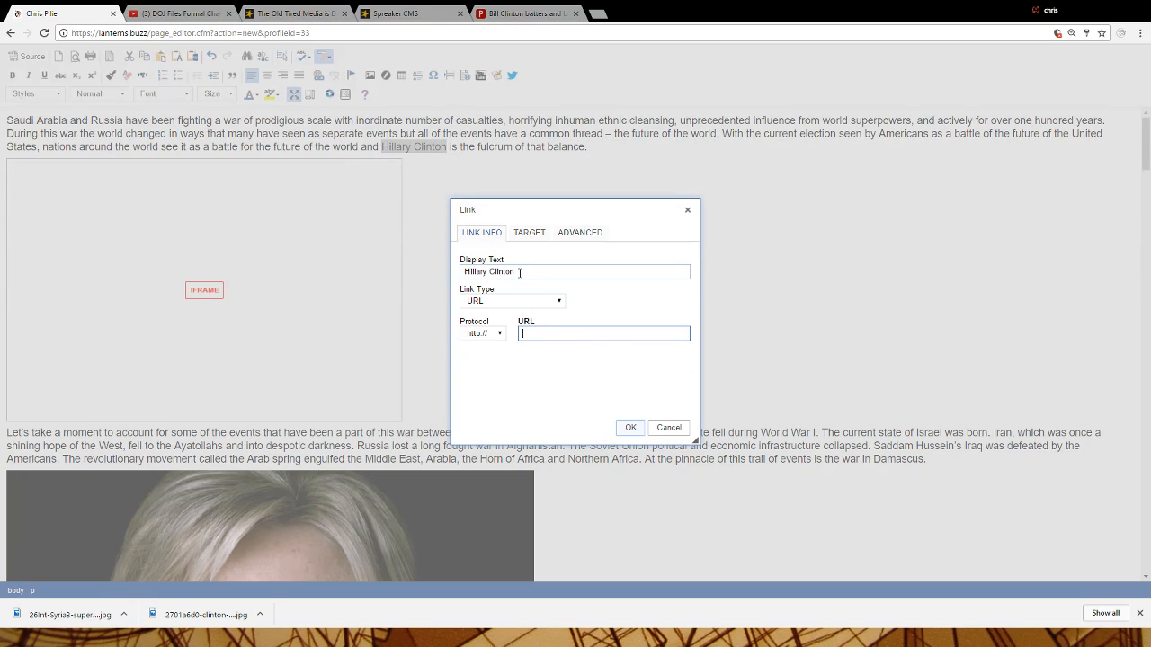
{"action": "left_click", "coordinate": [490, 306]}
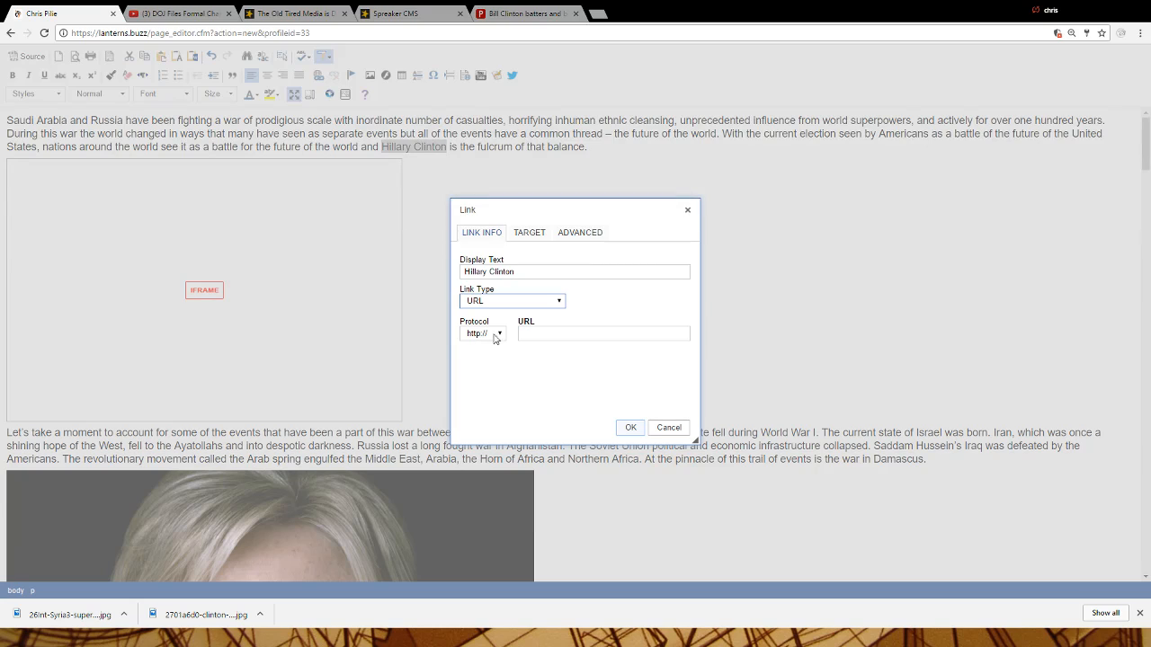
{"action": "left_click", "coordinate": [536, 334]}
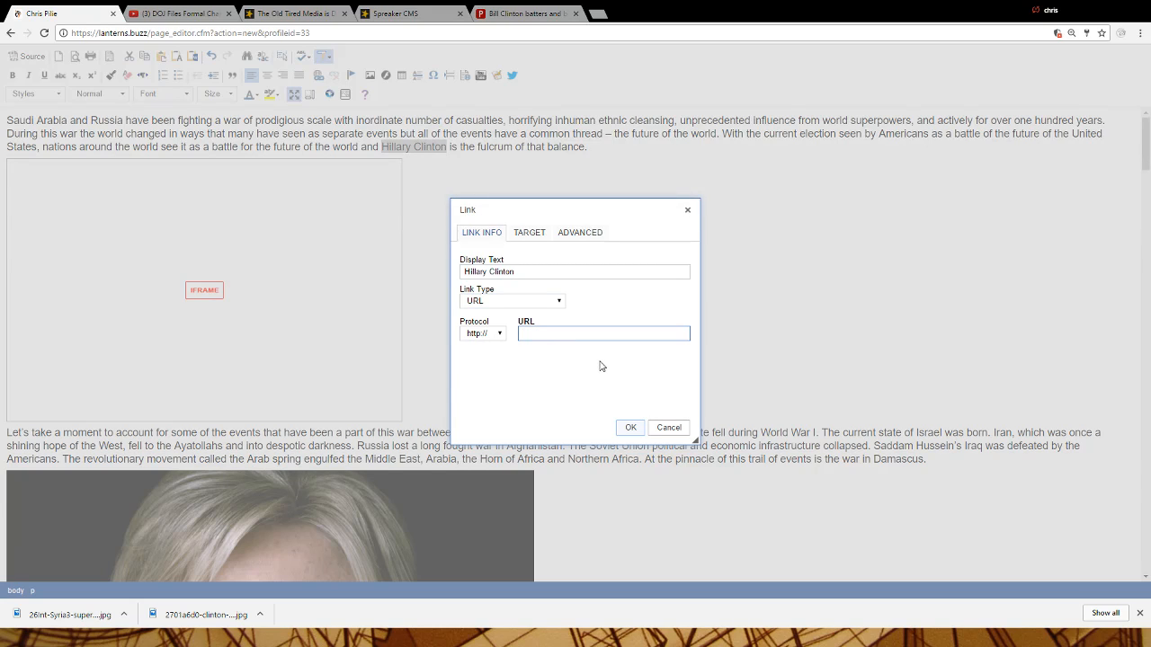
{"action": "key", "text": "ctrl+v"}
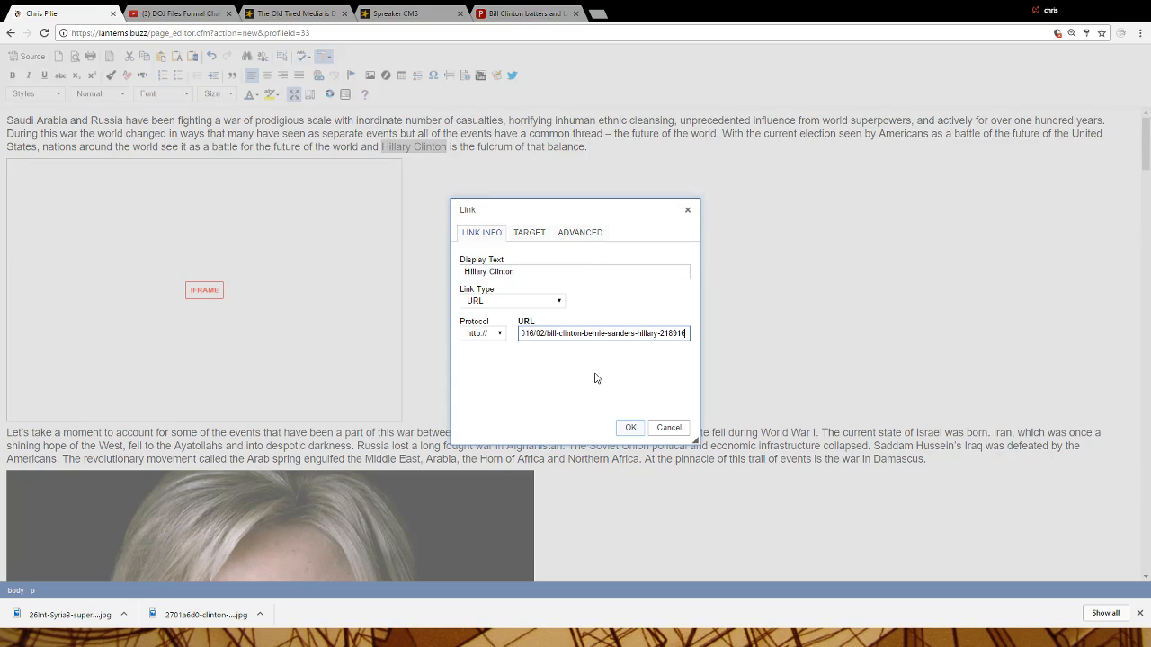
Set the link's target to New Window (_blank) and apply the hyperlink
{"action": "left_click", "coordinate": [530, 236]}
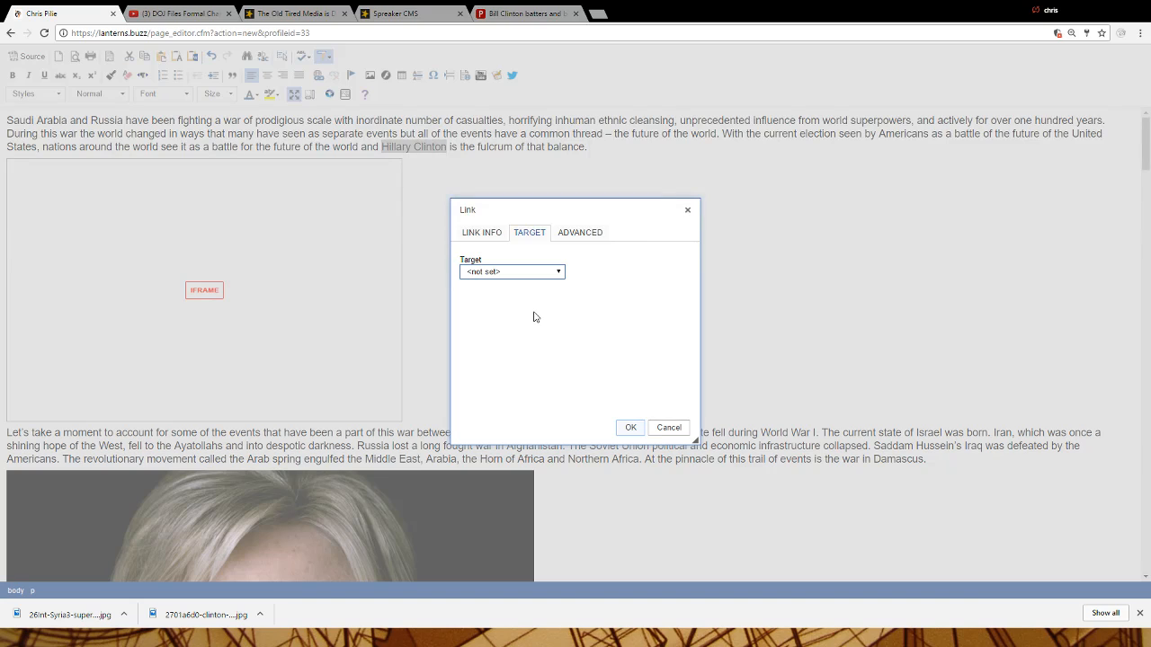
{"action": "left_click", "coordinate": [534, 317]}
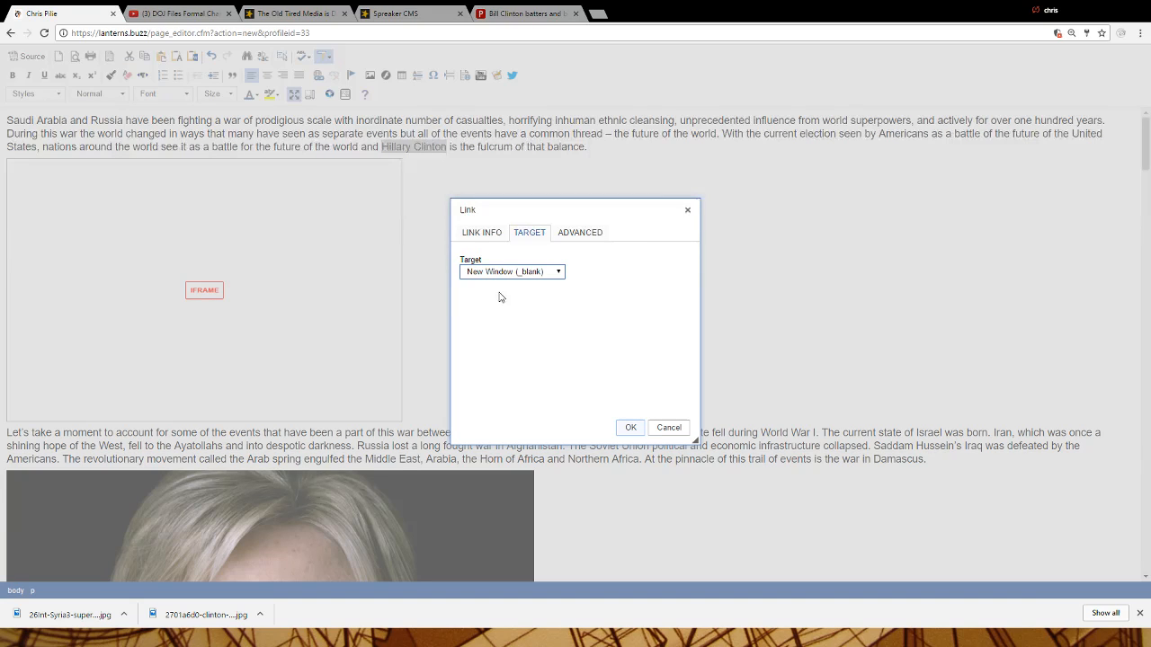
{"action": "left_click", "coordinate": [482, 234]}
{"action": "left_click", "coordinate": [624, 428]}
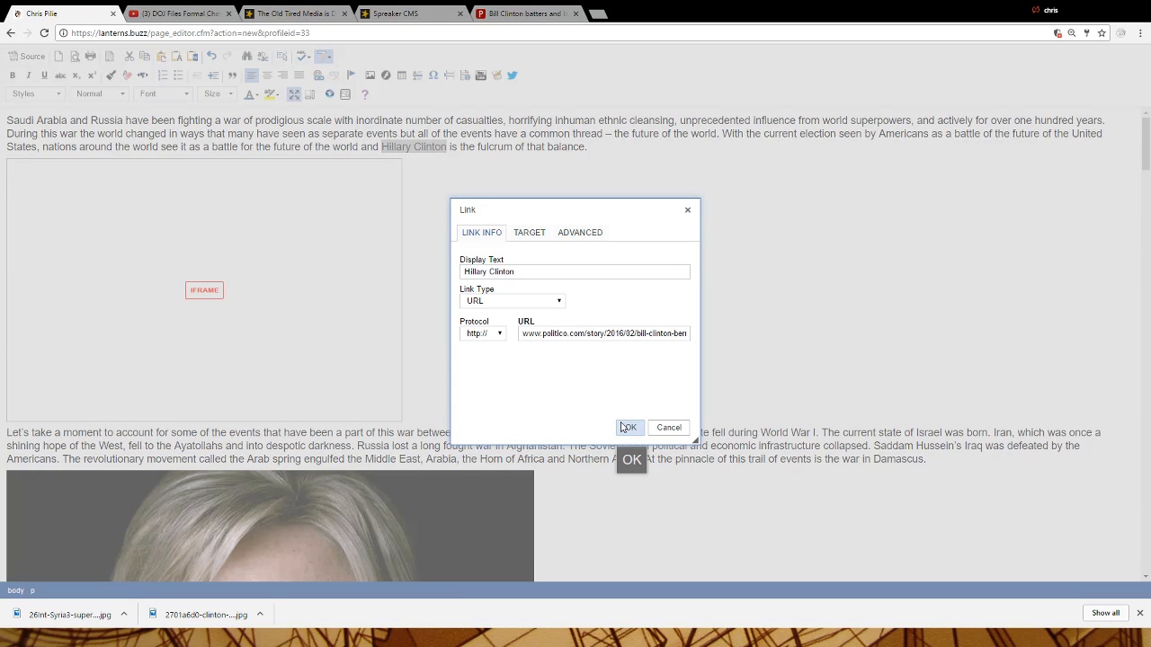
{"action": "left_click", "coordinate": [631, 429]}
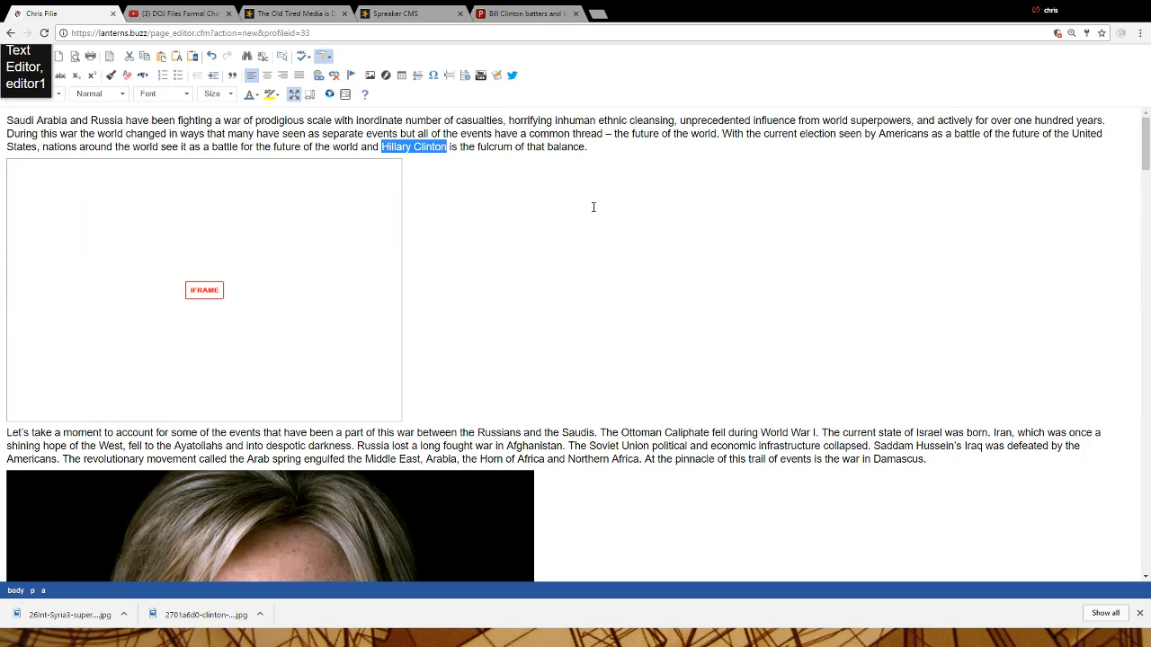
Check the URL and target settings of the "Hillary Clinton" hyperlink in the opening paragraph
{"action": "left_click", "coordinate": [334, 76]}
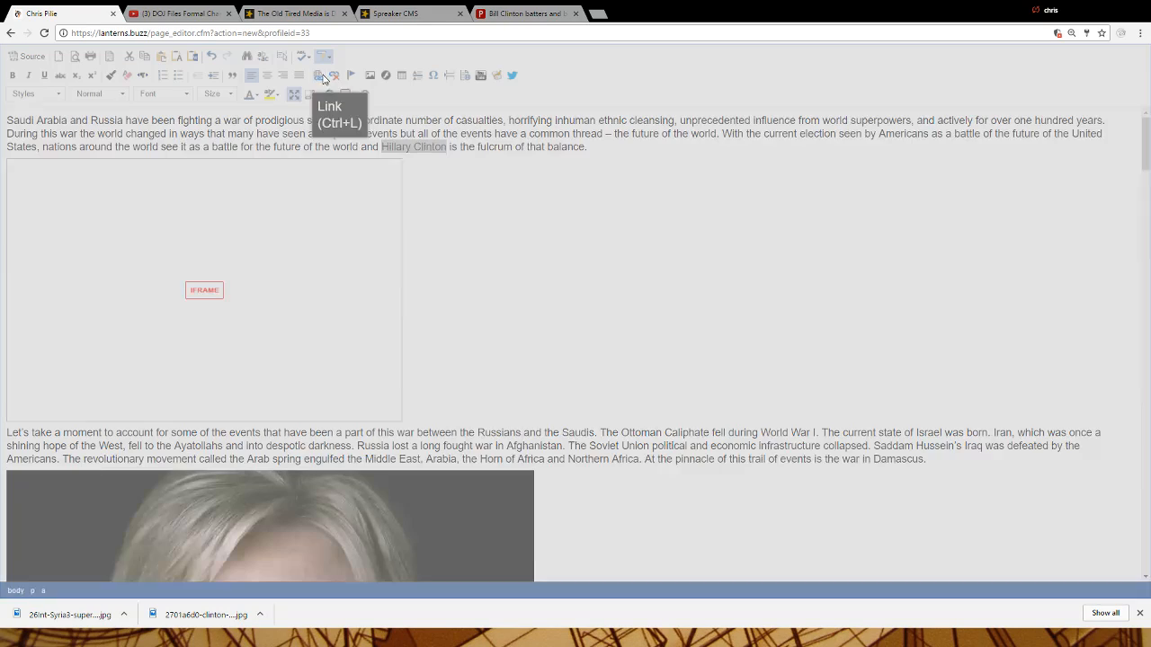
{"action": "left_click", "coordinate": [532, 232]}
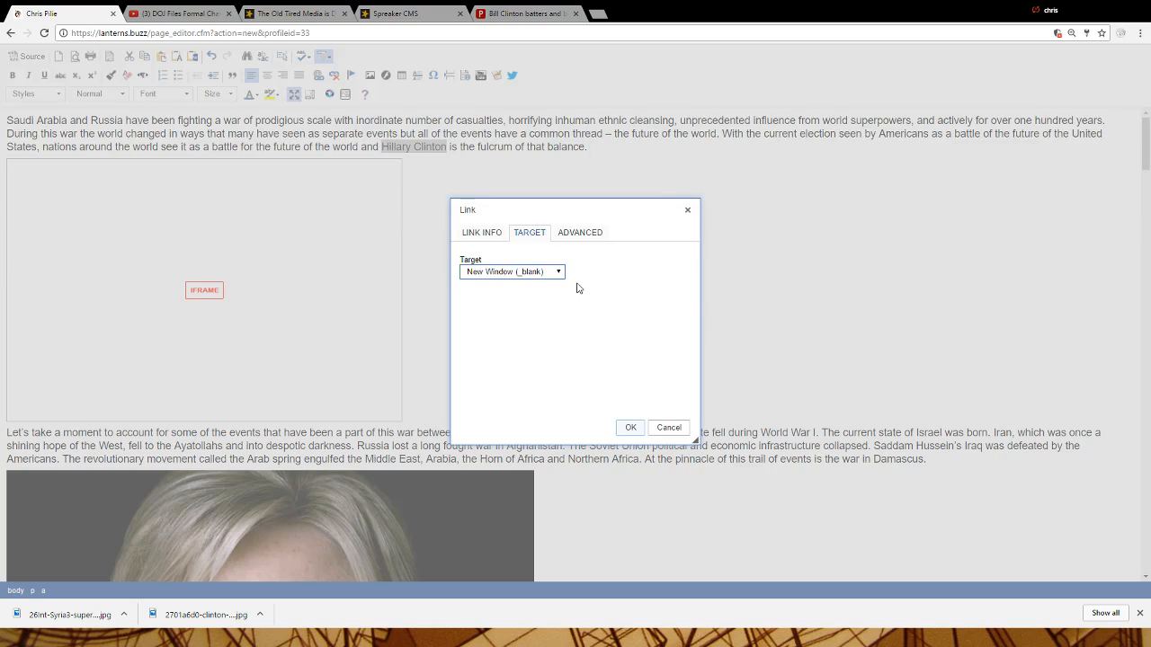
{"action": "left_click", "coordinate": [631, 427]}
{"action": "left_click", "coordinate": [963, 390]}
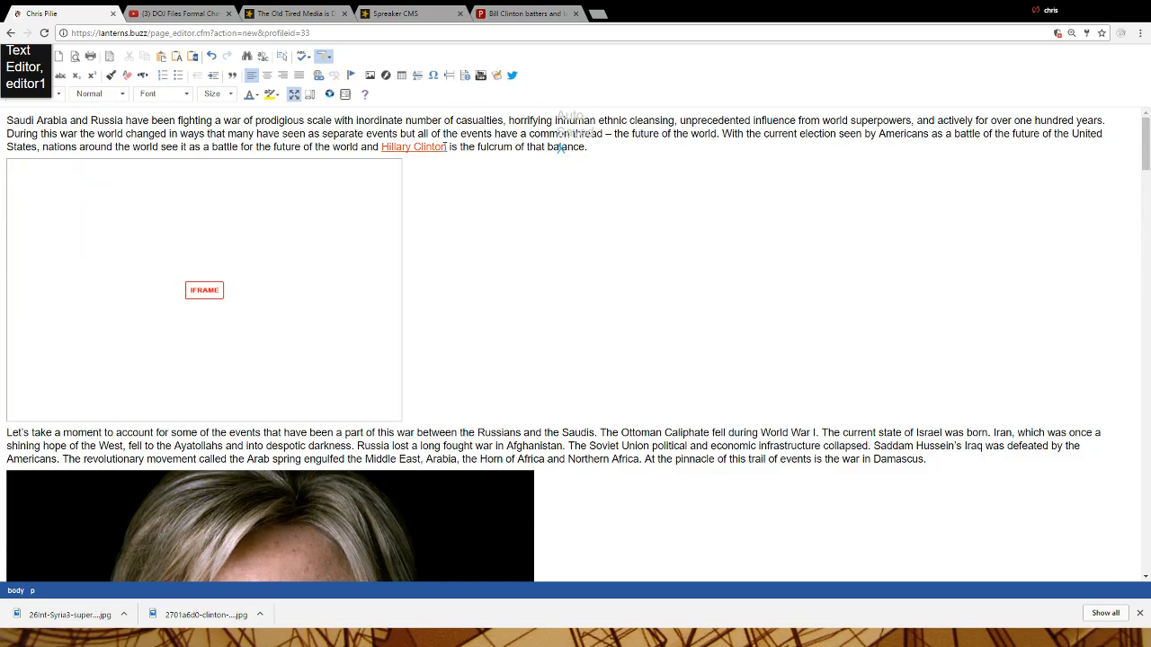
{"action": "left_click_drag", "start_coordinate": [447, 146], "coordinate": [381, 147]}
{"action": "left_click", "coordinate": [319, 75]}
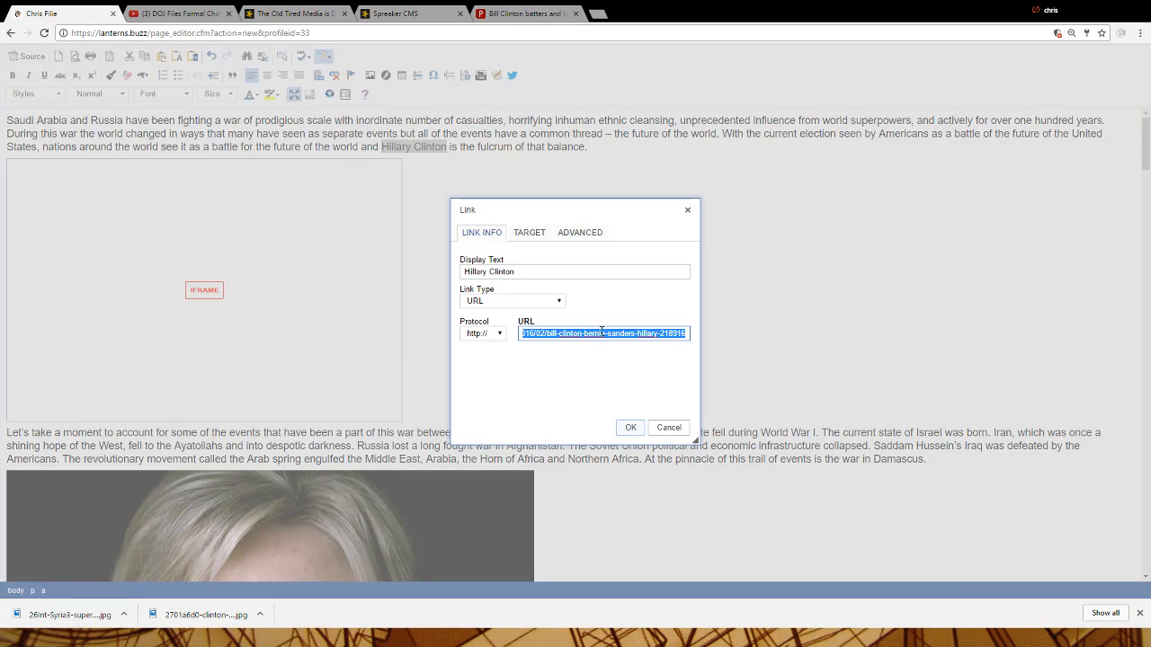
{"action": "left_click", "coordinate": [526, 233]}
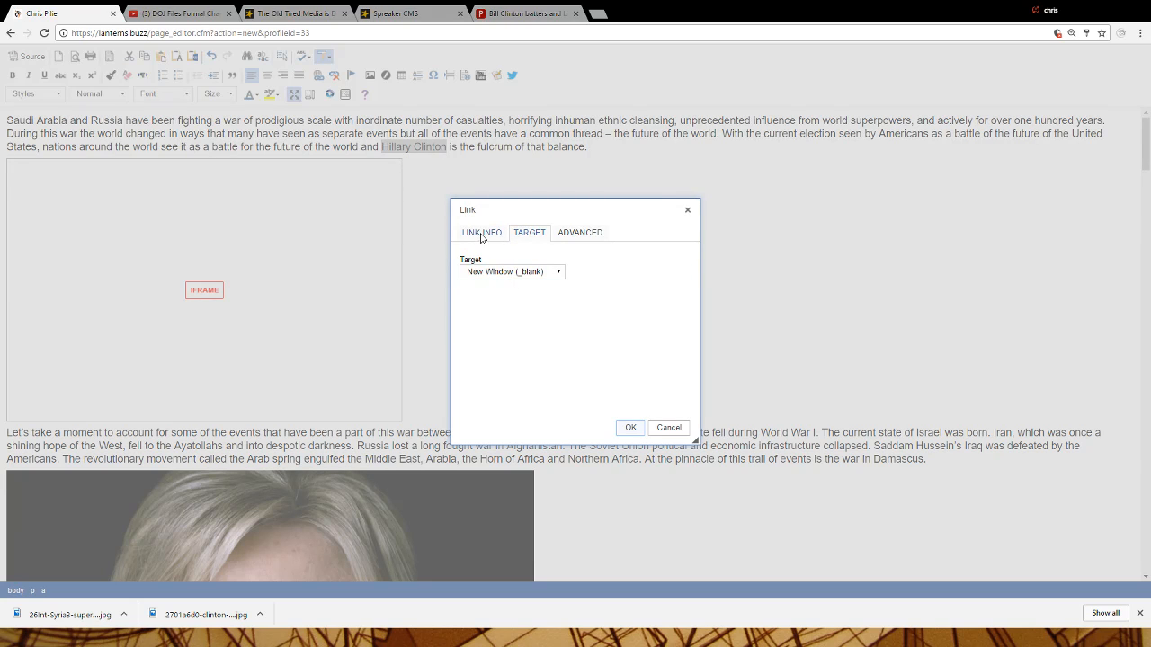
{"action": "left_click", "coordinate": [486, 234]}
{"action": "left_click", "coordinate": [630, 427]}
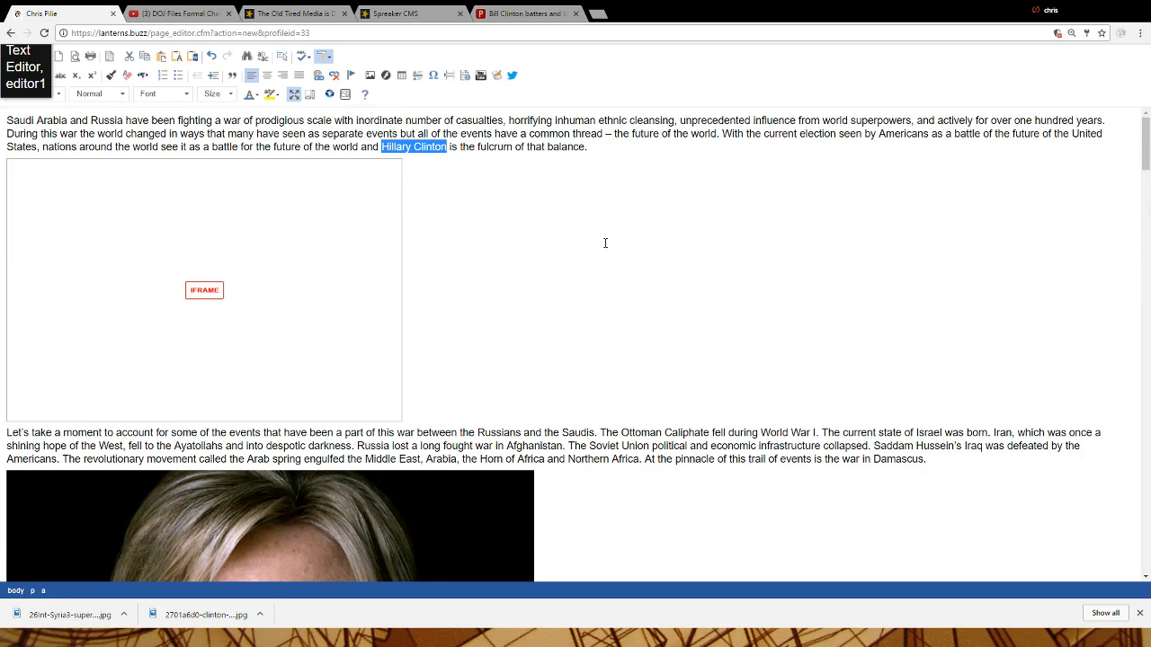
{"action": "left_click", "coordinate": [607, 245]}
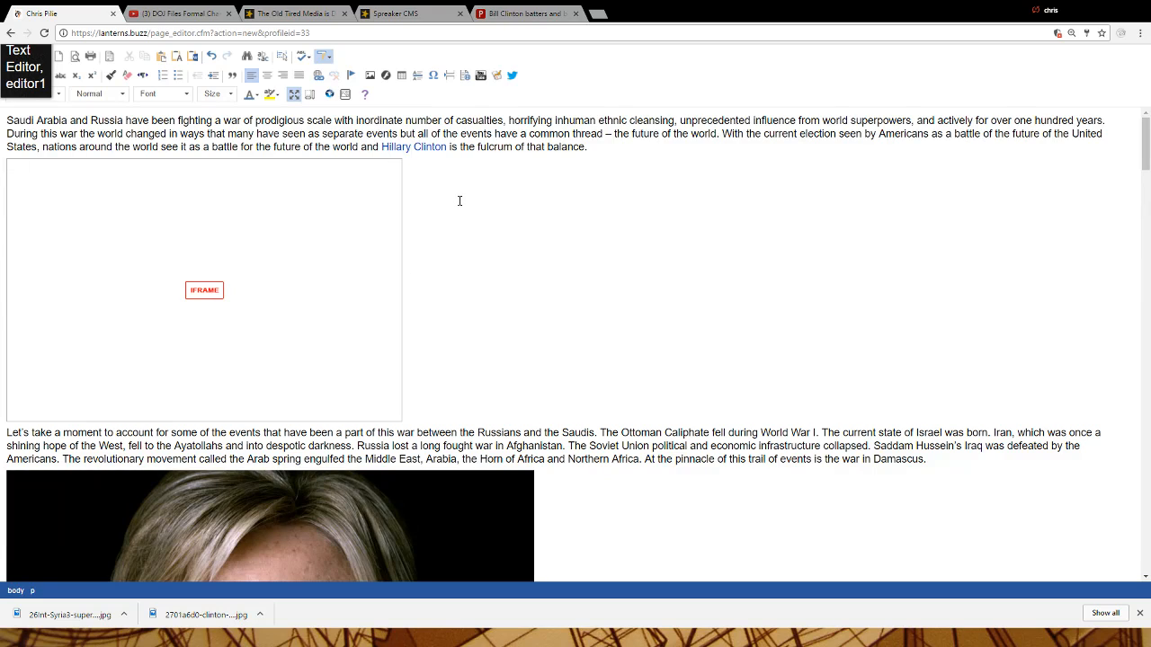
{"action": "key", "text": "ctrl+a"}
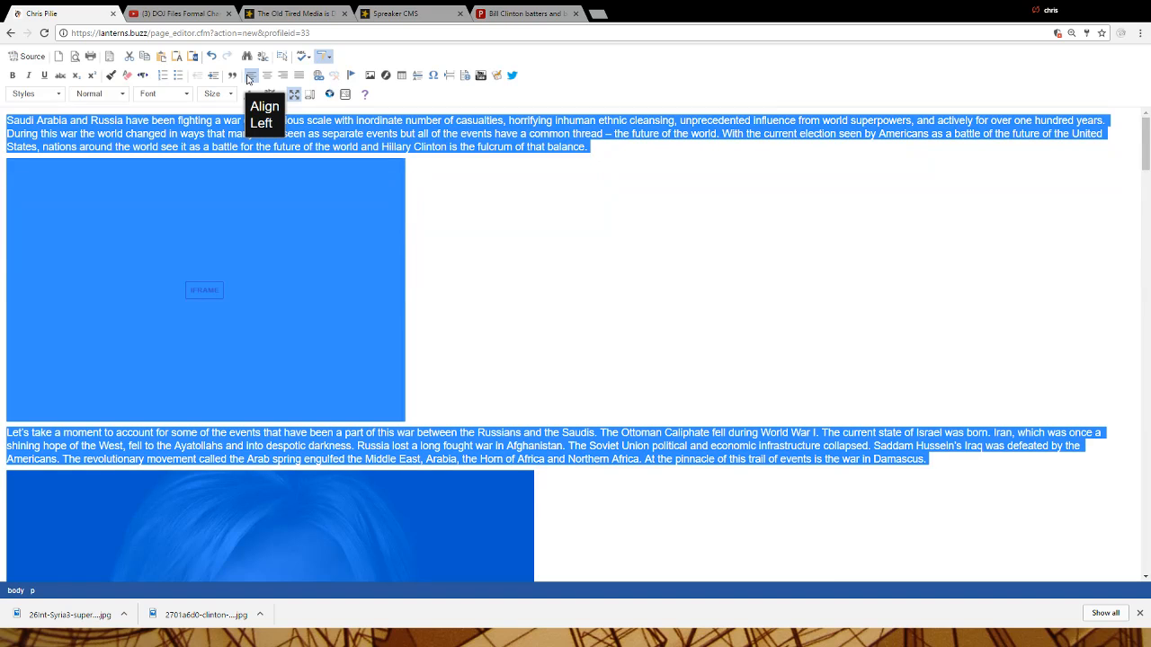
{"action": "left_click", "coordinate": [635, 299]}
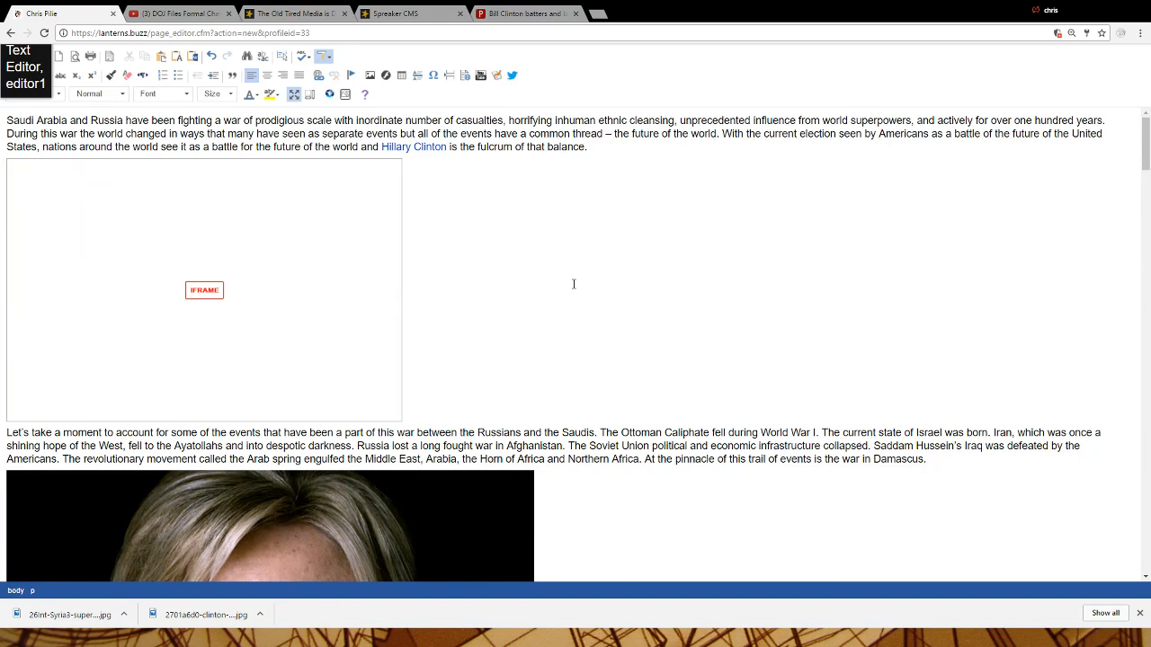
Add "Thomas Jefferson on 1795" at the end of the "Obama supported the changing" paragraph below the Benghazi heading
{"action": "scroll", "coordinate": [574, 284], "scroll_direction": "down", "scroll_amount": 7}
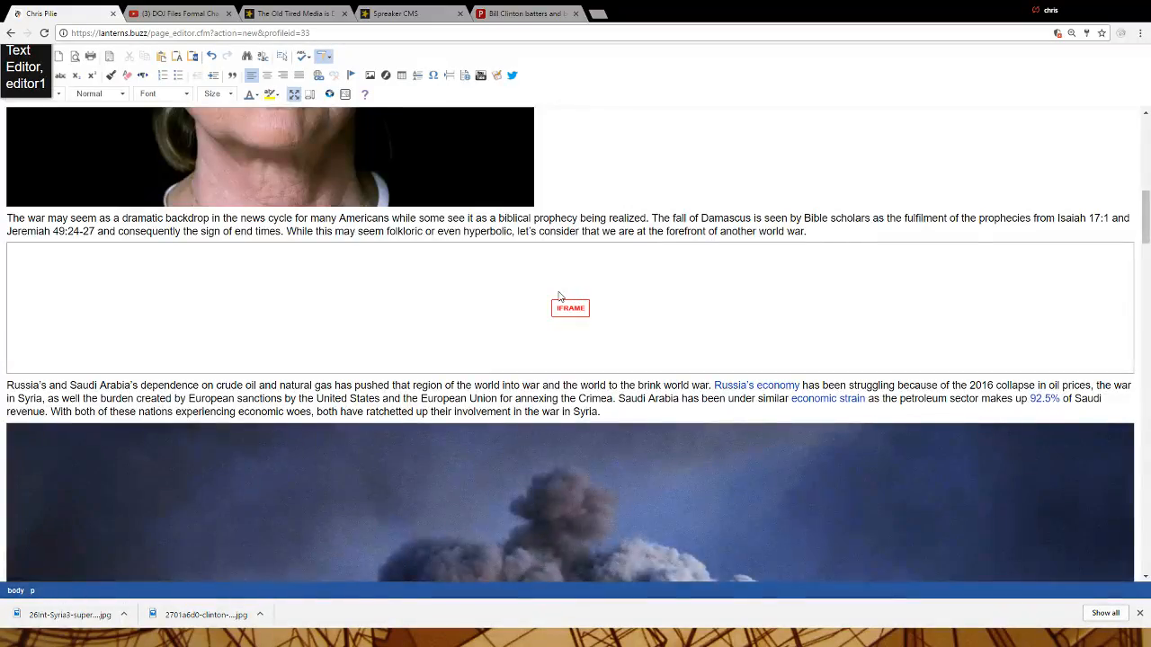
{"action": "scroll", "coordinate": [558, 291], "scroll_direction": "down", "scroll_amount": 5}
{"action": "scroll", "coordinate": [553, 288], "scroll_direction": "down", "scroll_amount": 4}
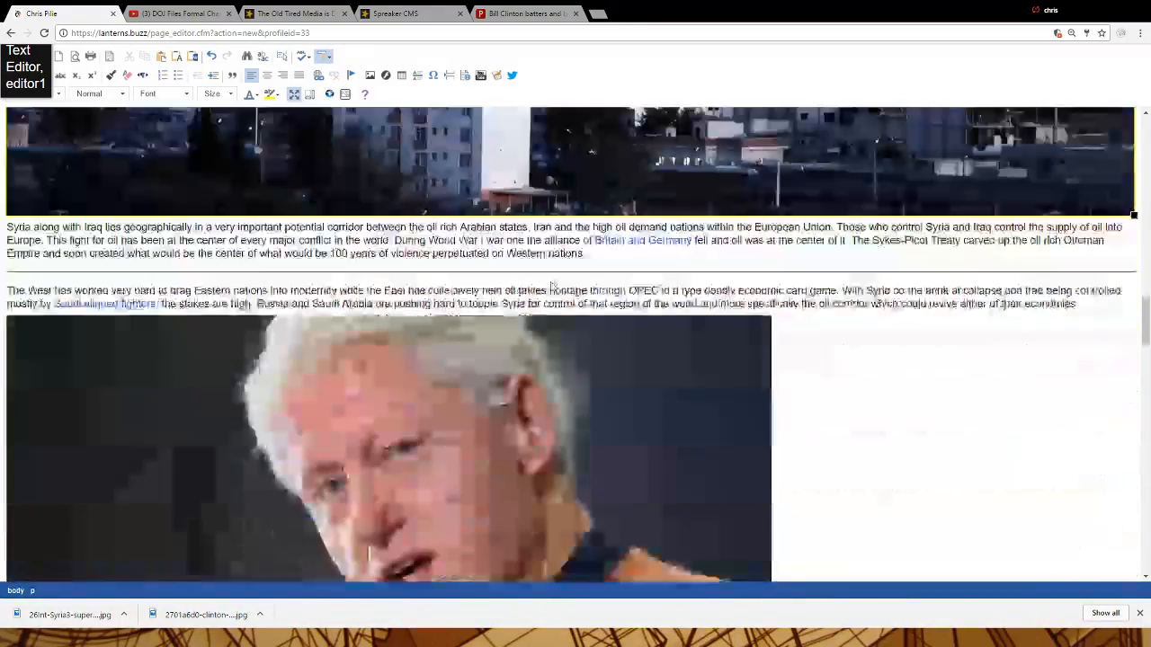
{"action": "scroll", "coordinate": [551, 282], "scroll_direction": "down", "scroll_amount": 6}
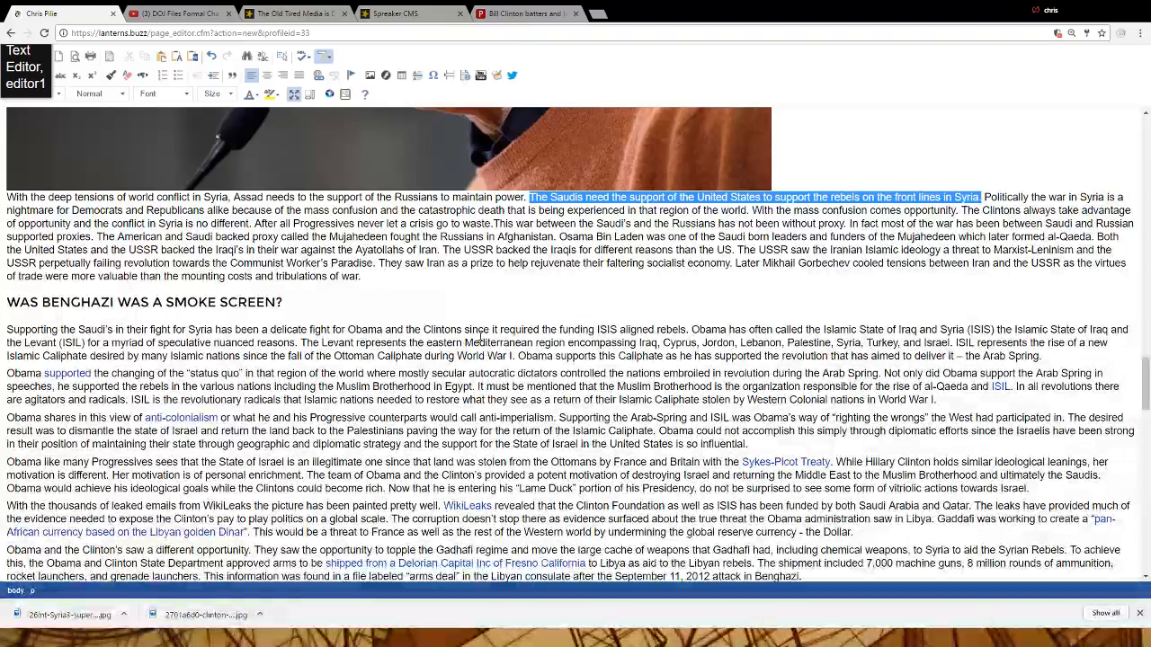
{"action": "left_click_drag", "start_coordinate": [959, 402], "coordinate": [469, 377]}
{"action": "left_click", "coordinate": [746, 397]}
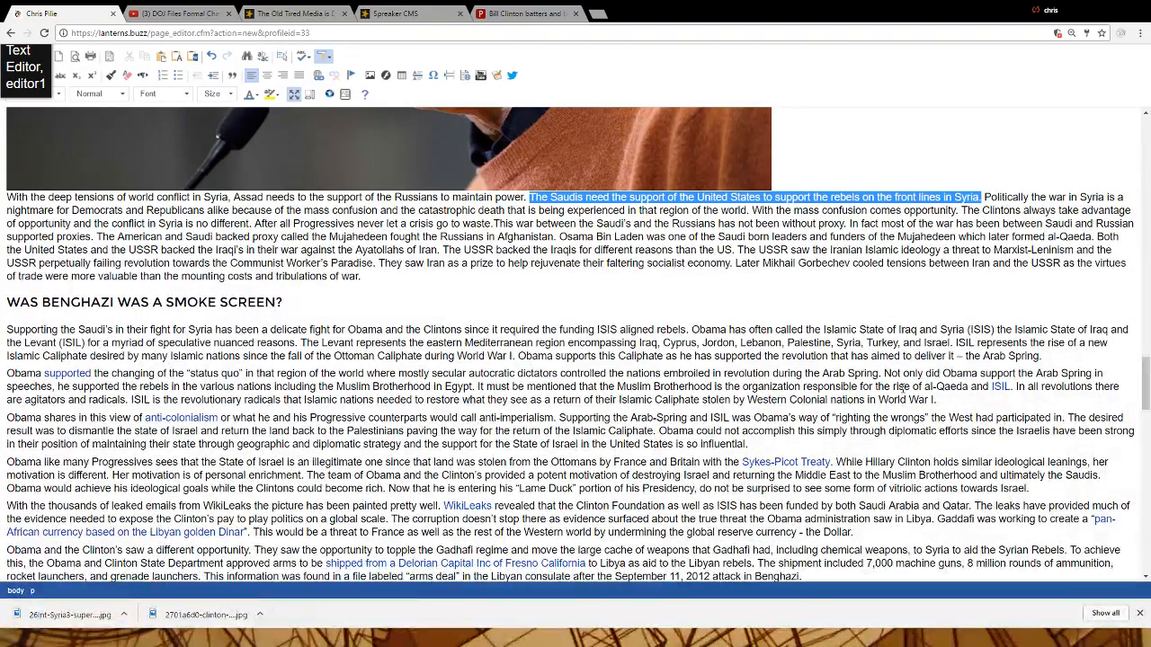
{"action": "left_click", "coordinate": [978, 401]}
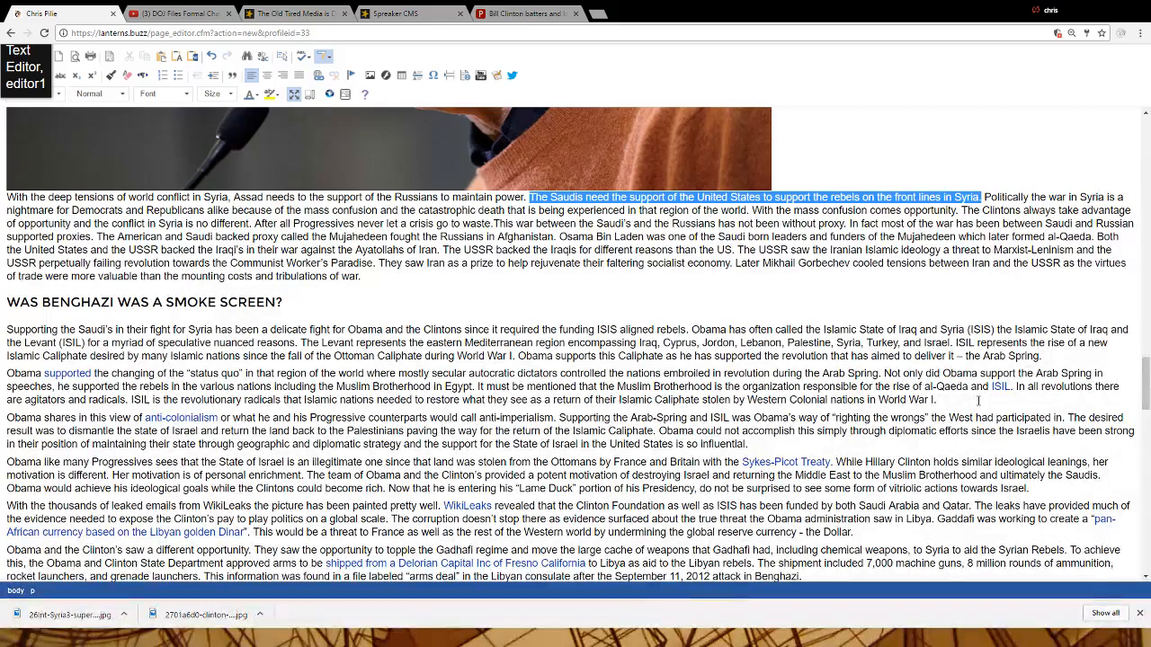
{"action": "type", "text": "Thomas Jefferson on"}
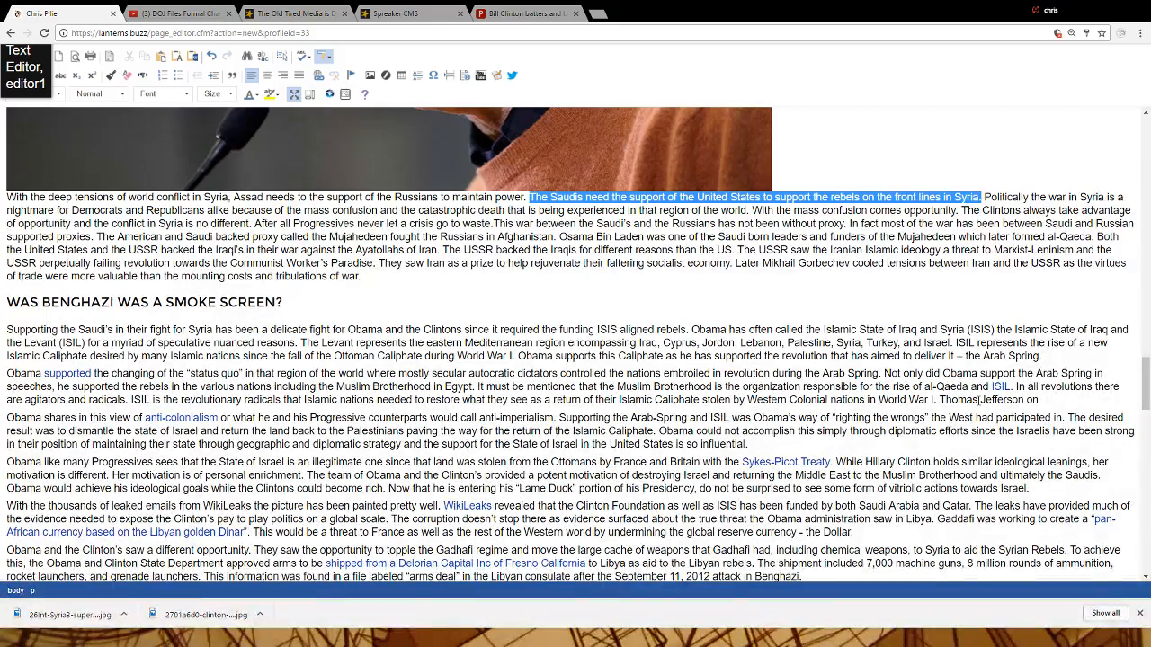
{"action": "type", "text": "795"}
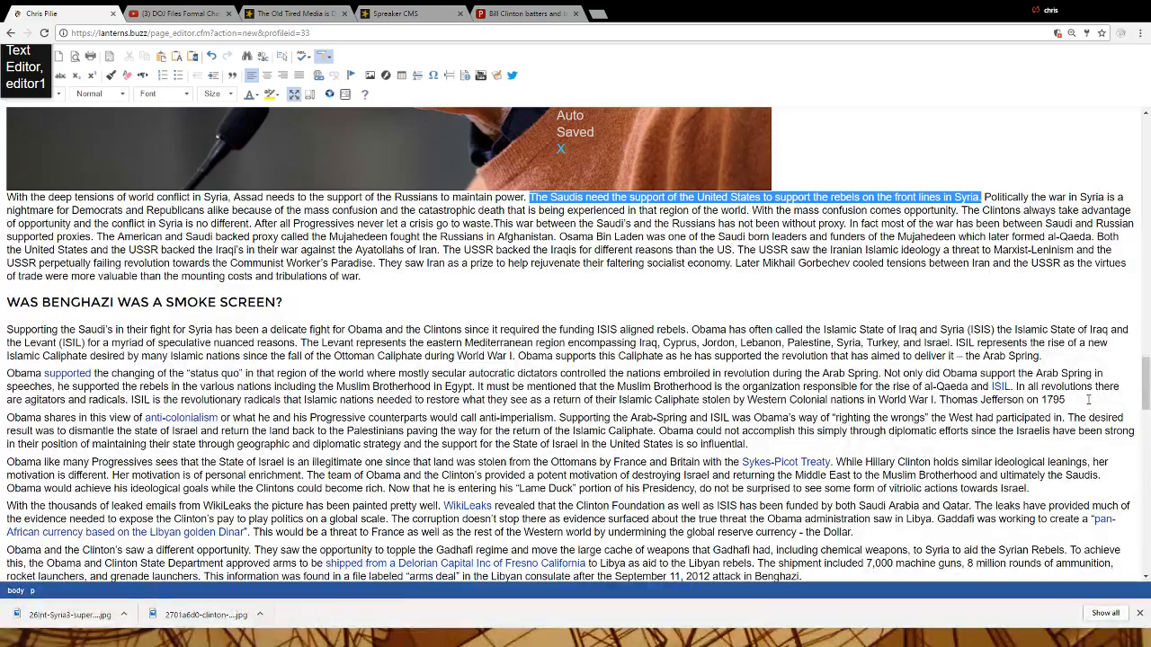
Format the whole "Obama supported the changing" paragraph, including the Thomas Jefferson attribution, as a block quote and select its text
{"action": "left_click_drag", "start_coordinate": [1066, 400], "coordinate": [4, 370]}
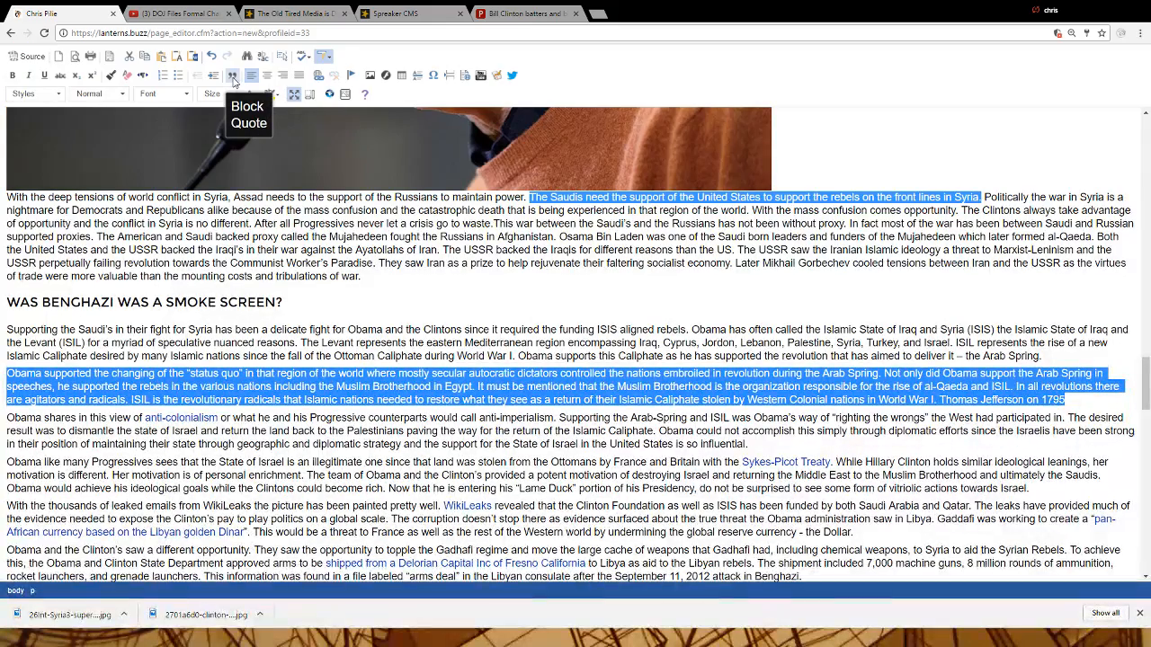
{"action": "left_click", "coordinate": [233, 79]}
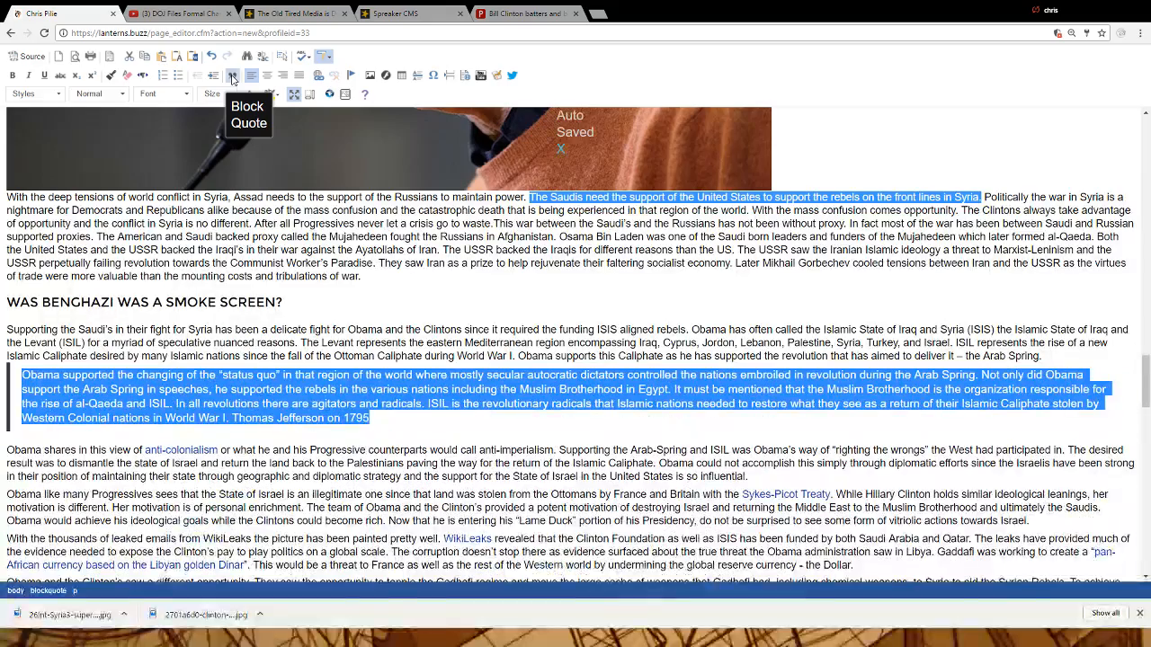
{"action": "left_click", "coordinate": [93, 390]}
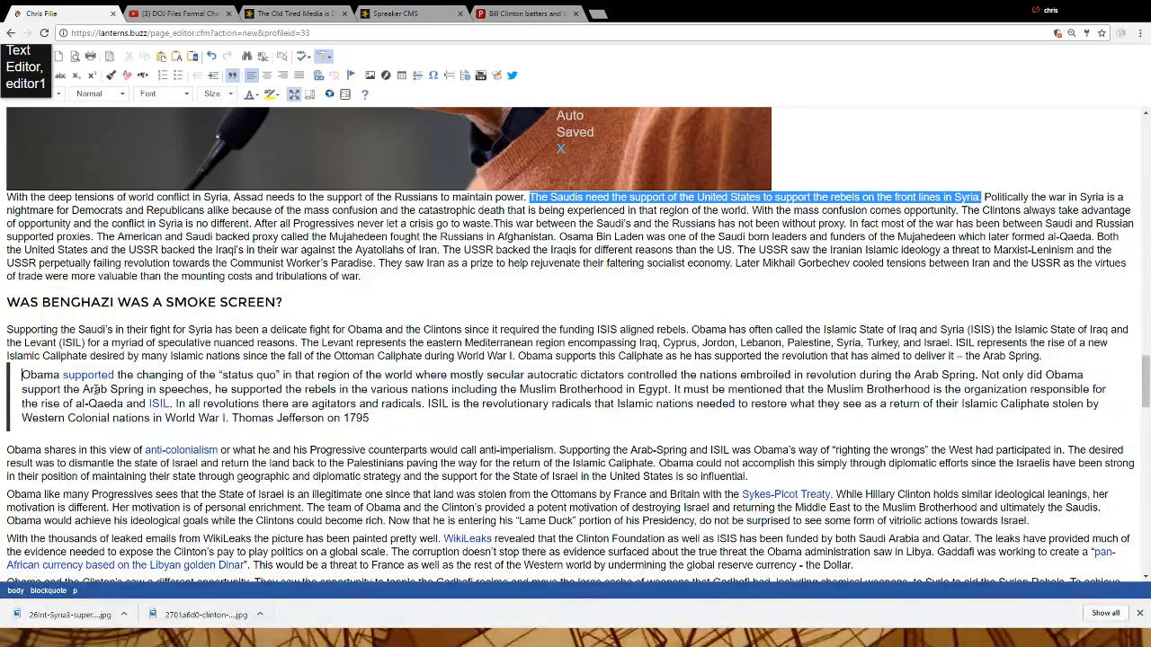
{"action": "left_click_drag", "start_coordinate": [409, 420], "coordinate": [22, 375]}
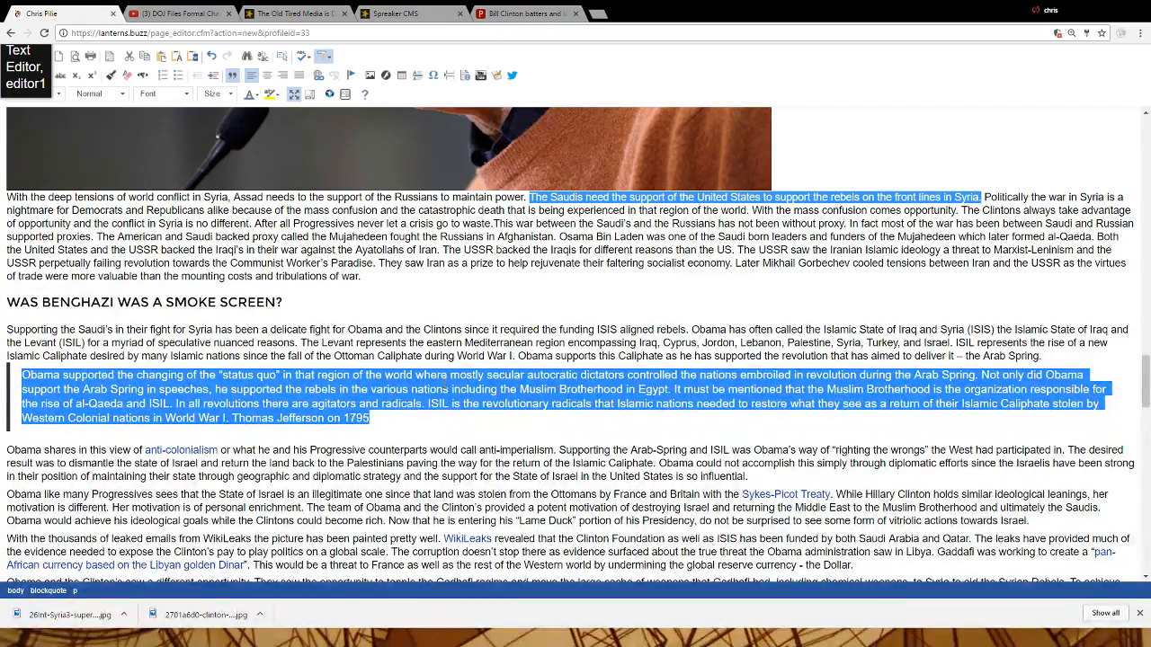
Try increasing the indent of the paragraph beginning "Obama shares in this view", and undo the indent
{"action": "scroll", "coordinate": [444, 385], "scroll_direction": "up", "scroll_amount": 3}
{"action": "scroll", "coordinate": [450, 381], "scroll_direction": "up", "scroll_amount": 2}
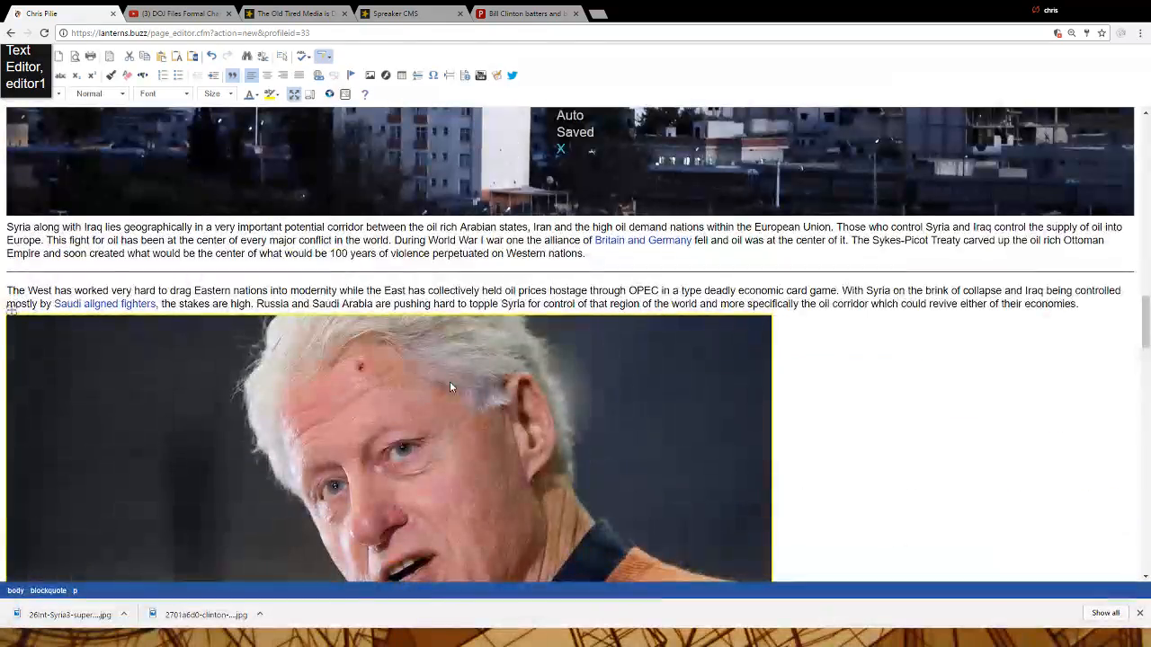
{"action": "scroll", "coordinate": [449, 382], "scroll_direction": "down", "scroll_amount": 4}
{"action": "scroll", "coordinate": [449, 381], "scroll_direction": "down", "scroll_amount": 4}
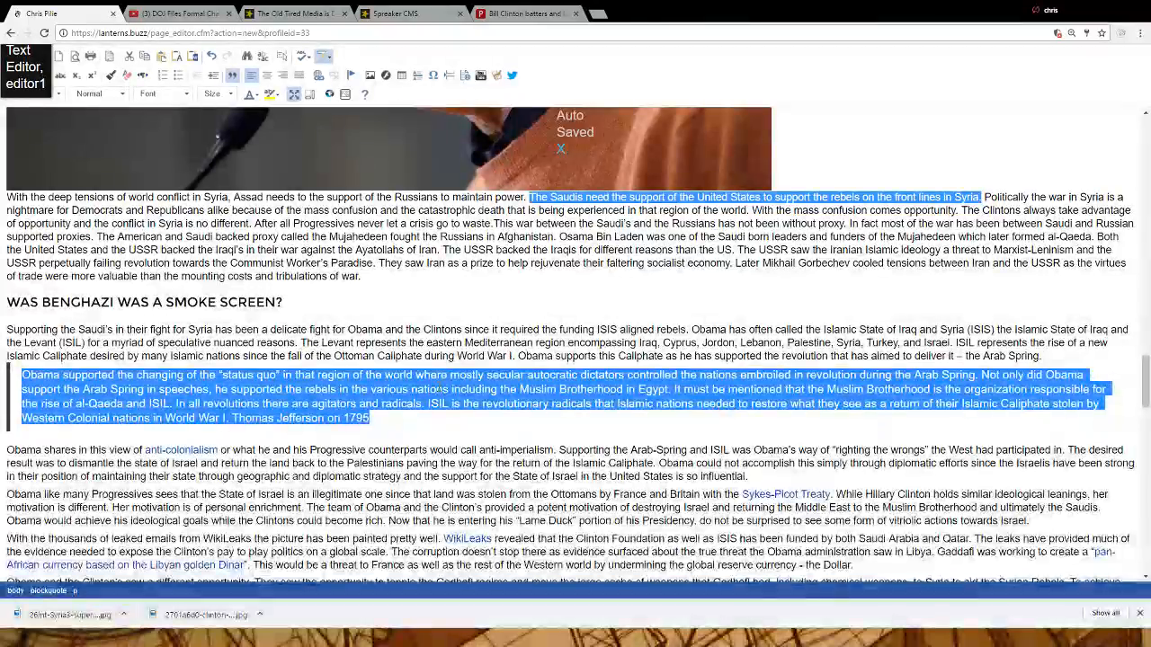
{"action": "scroll", "coordinate": [450, 382], "scroll_direction": "up", "scroll_amount": 2}
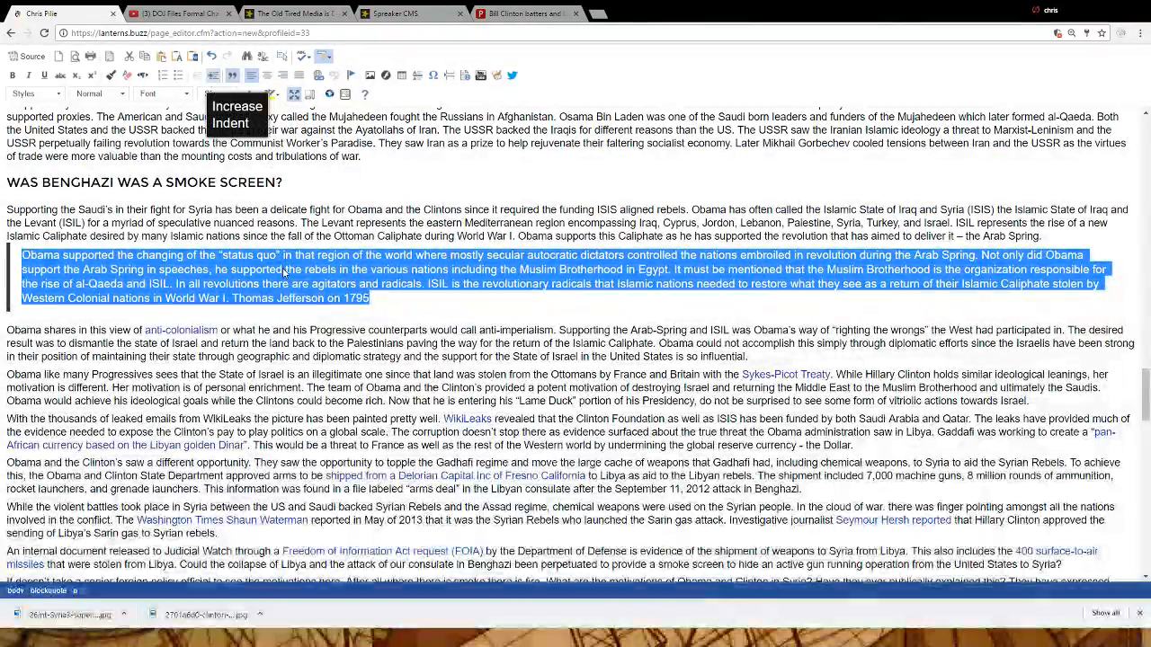
{"action": "left_click_drag", "start_coordinate": [750, 357], "coordinate": [6, 330]}
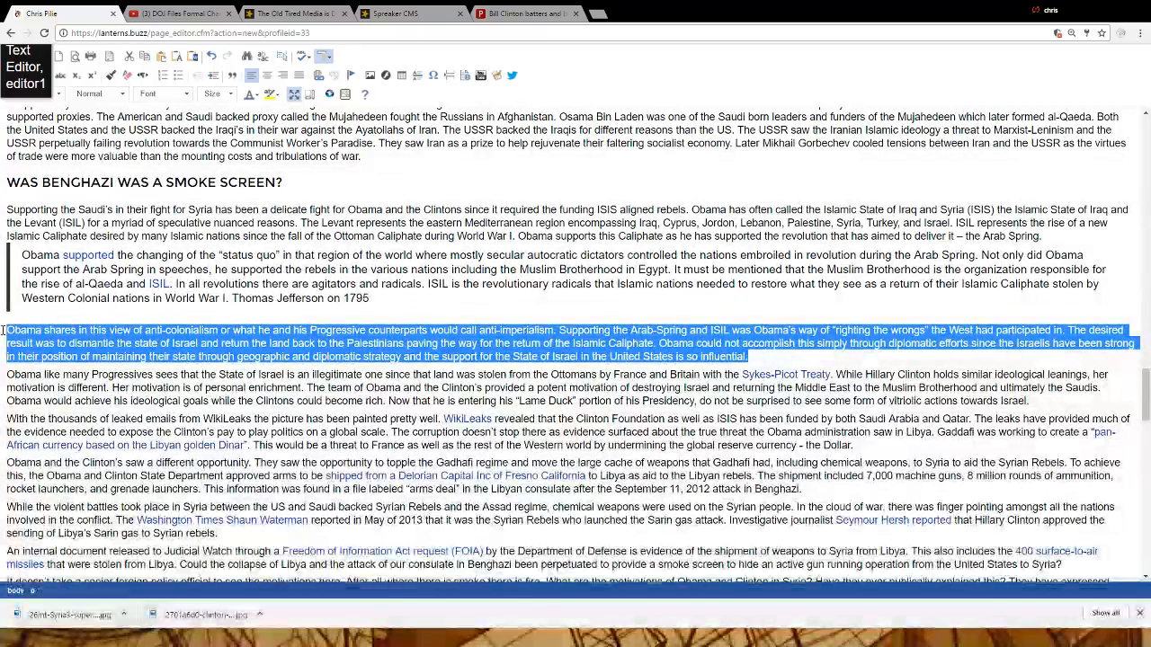
{"action": "left_click", "coordinate": [216, 78]}
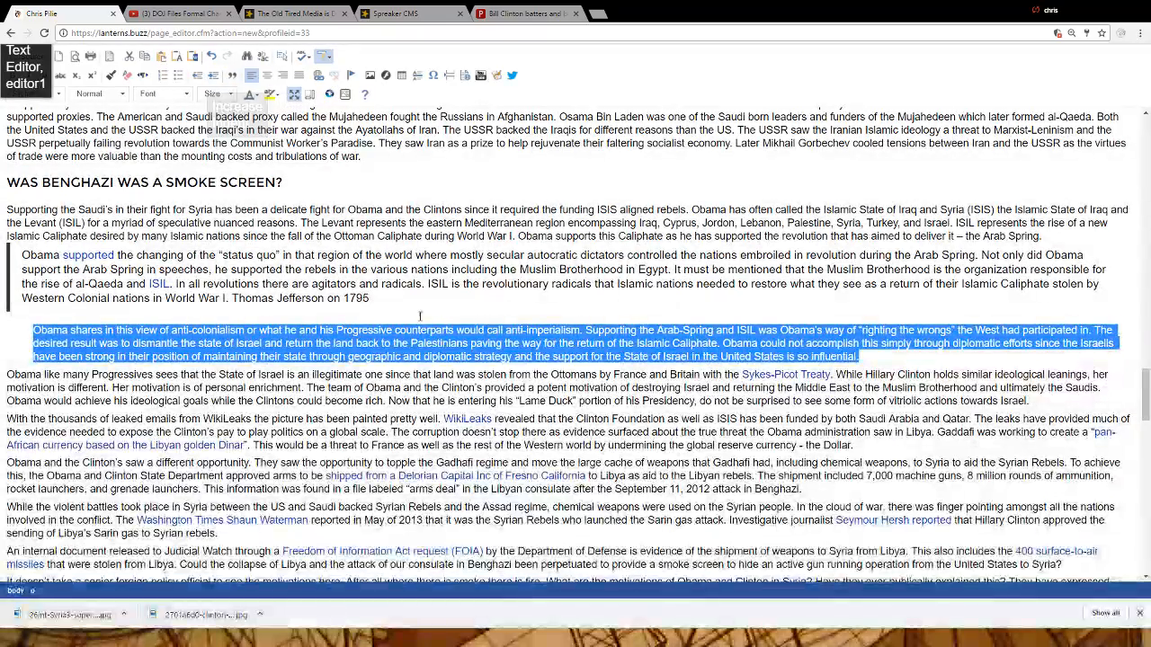
{"action": "key", "text": "ctrl+z"}
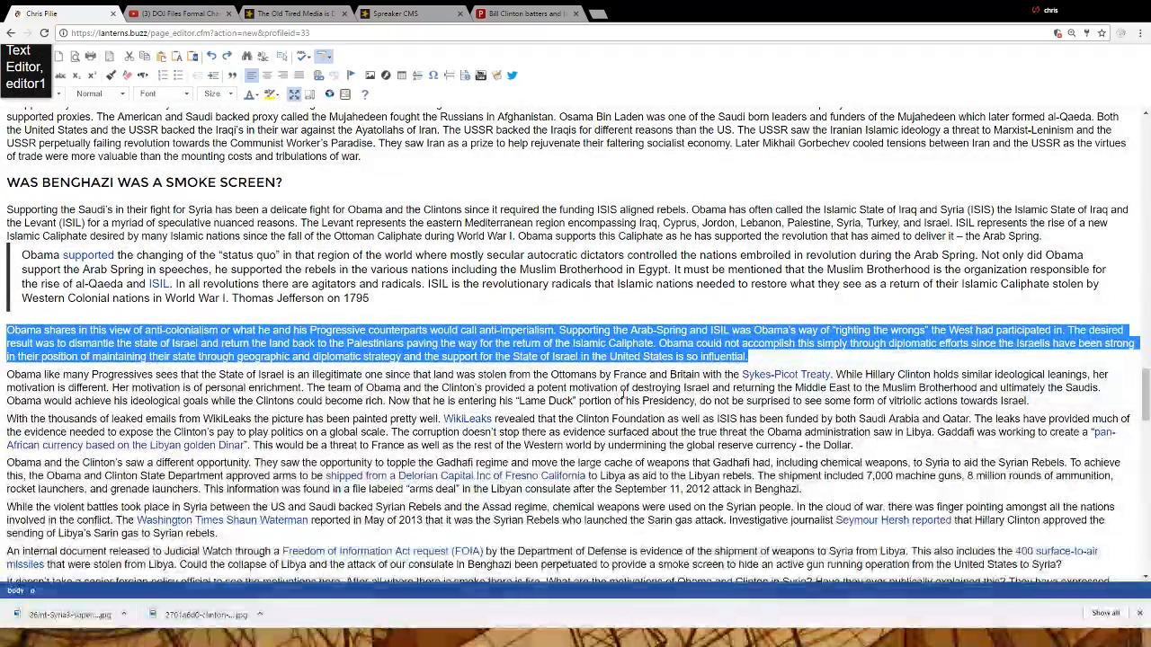
{"action": "left_click", "coordinate": [775, 358]}
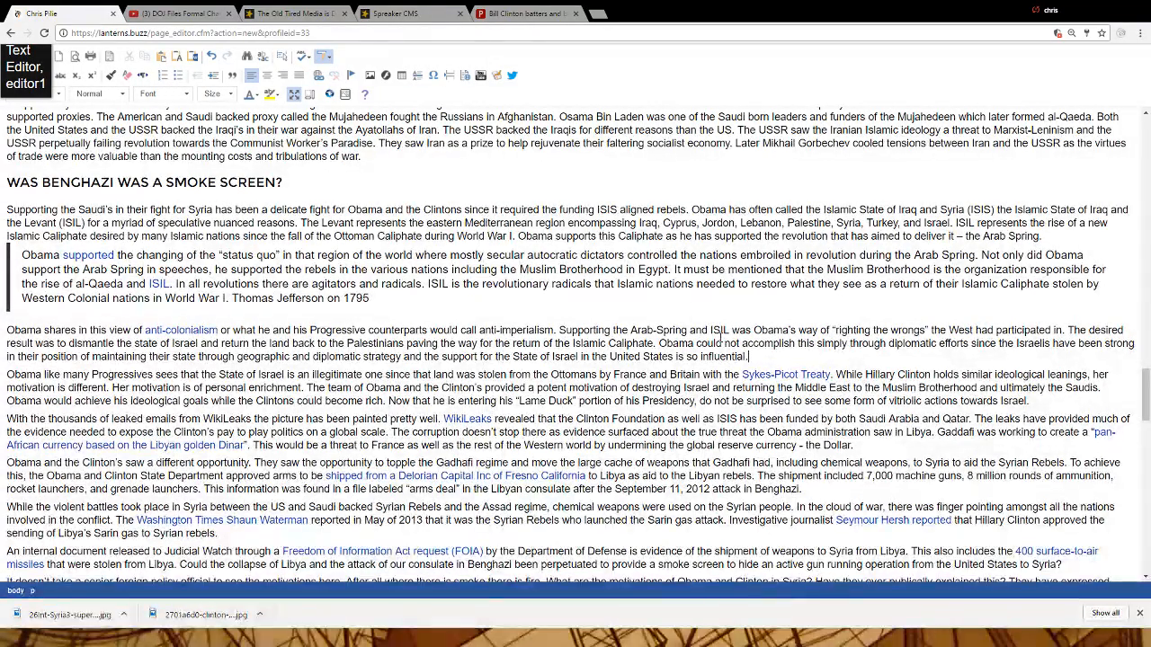
{"action": "left_click_drag", "start_coordinate": [392, 301], "coordinate": [2, 256]}
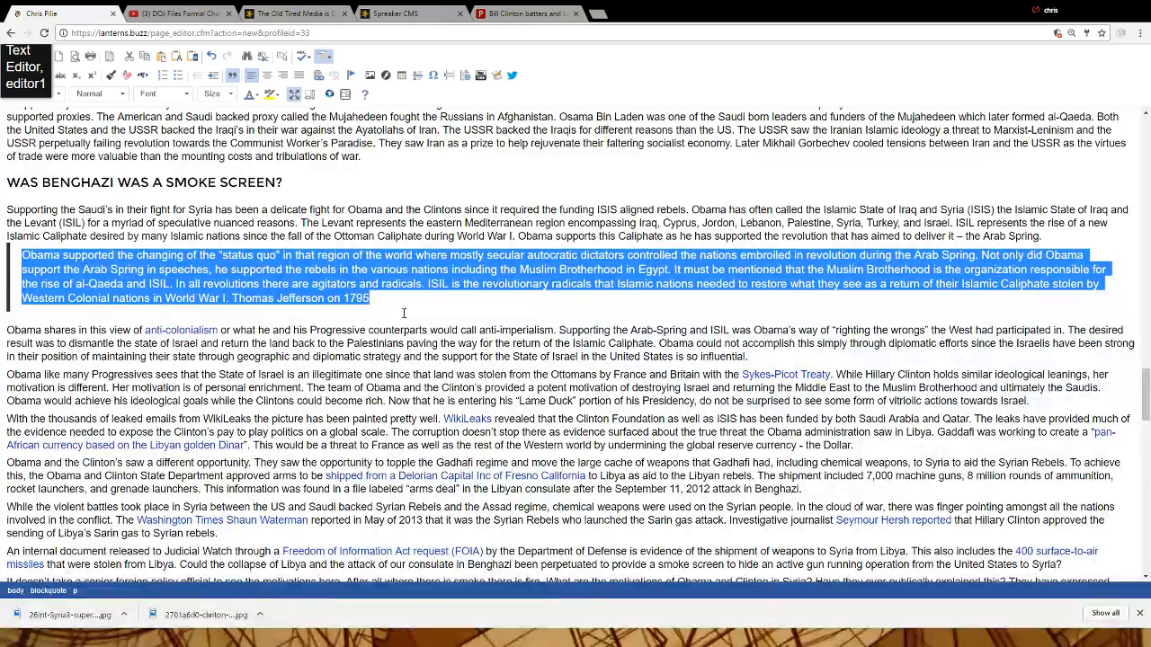
Add the lines "bullet one", "bullet two" and "bullet three" below the paragraph ending "is so influential."
{"action": "left_click", "coordinate": [793, 363]}
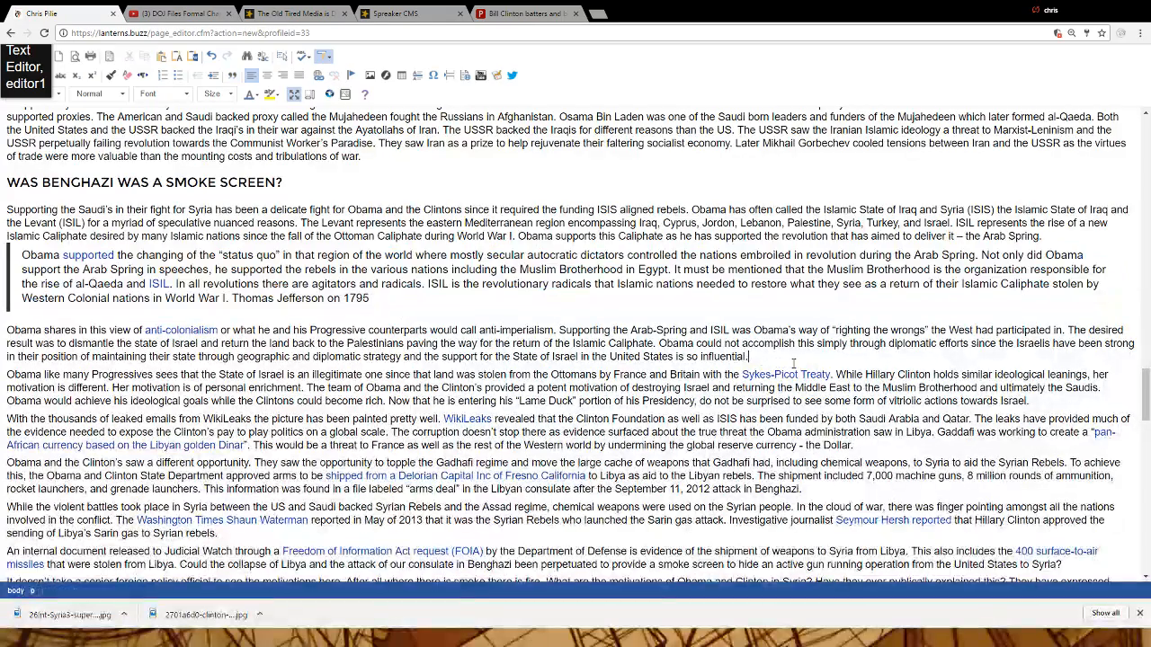
{"action": "key", "text": "Return"}
{"action": "key", "text": "Return"}
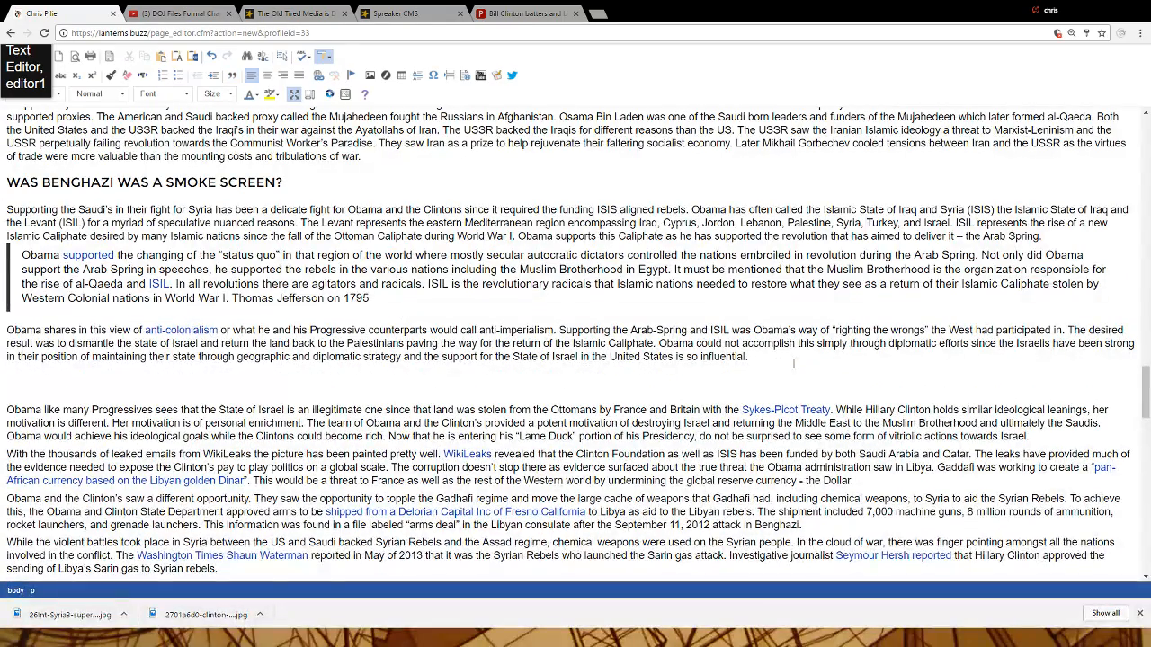
{"action": "key", "text": "BackSpace"}
{"action": "type", "text": "bull"}
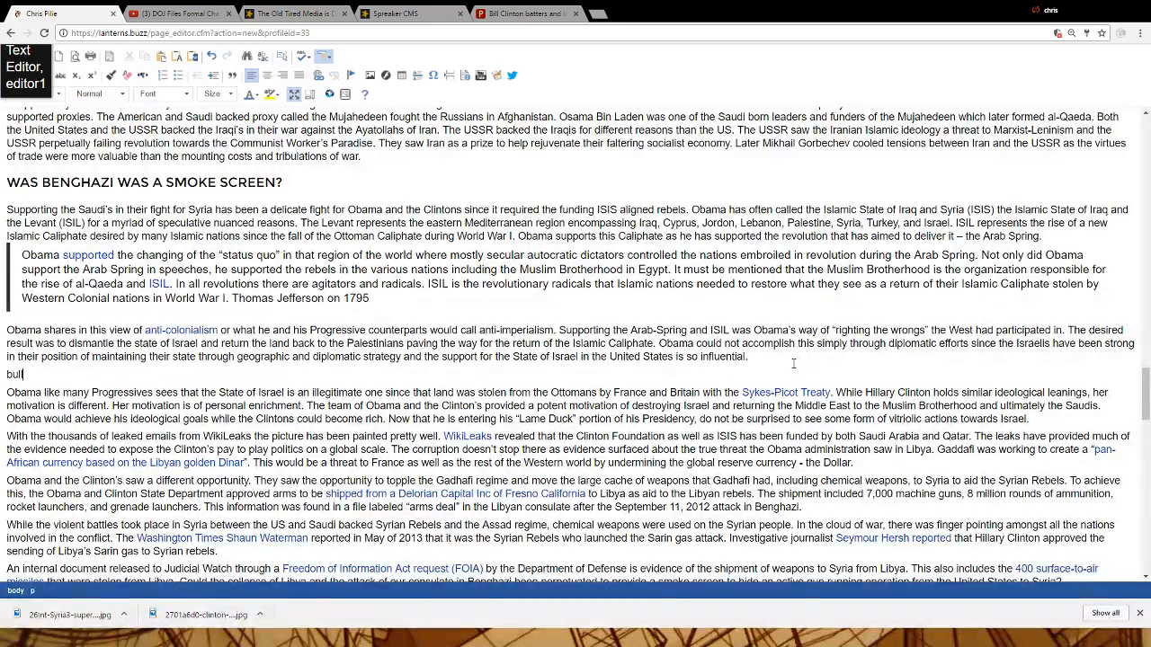
{"action": "type", "text": "et one"}
{"action": "key", "text": "Return"}
{"action": "type", "text": "bu"}
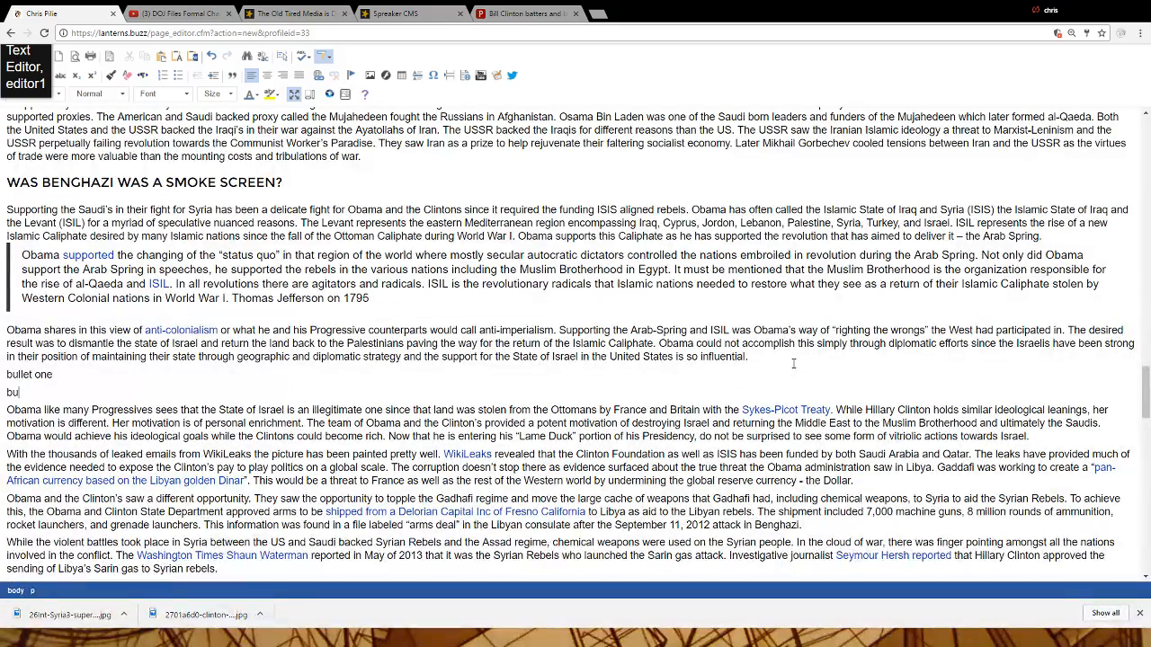
{"action": "type", "text": "llet"}
{"action": "key", "text": "BackSpace"}
{"action": "key", "text": "BackSpace"}
{"action": "type", "text": "wo"}
{"action": "key", "text": "Return"}
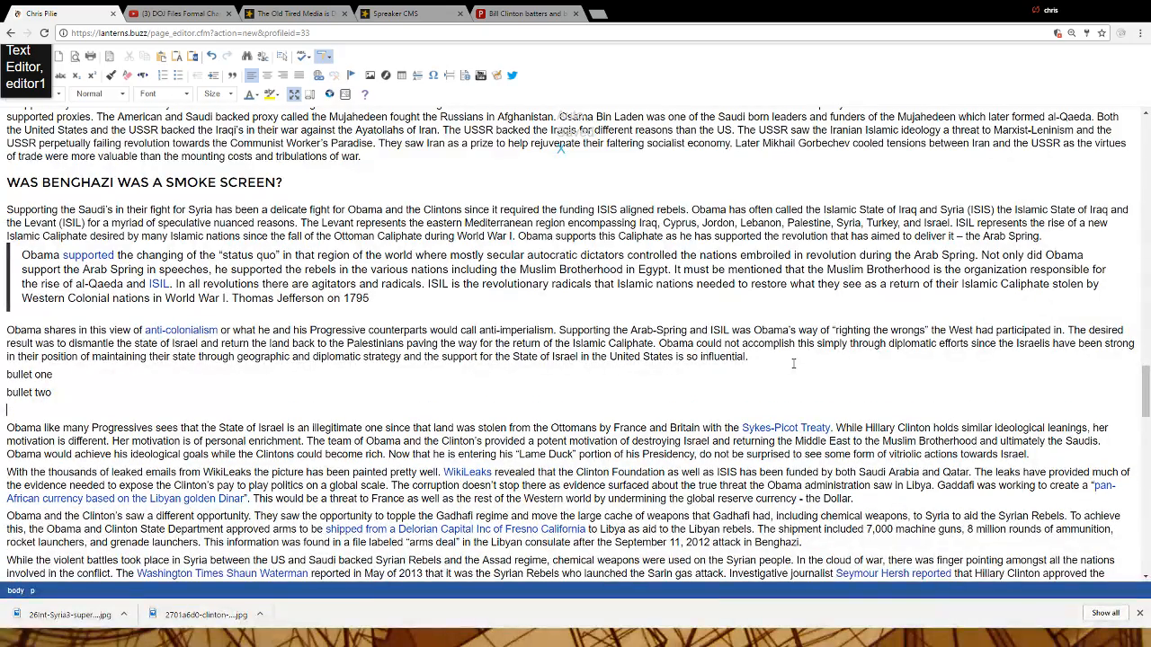
{"action": "type", "text": "bullet three"}
Format the three new lines as a bulleted list, trying the numbered list format before returning to bullets
{"action": "left_click_drag", "start_coordinate": [59, 410], "coordinate": [36, 409]}
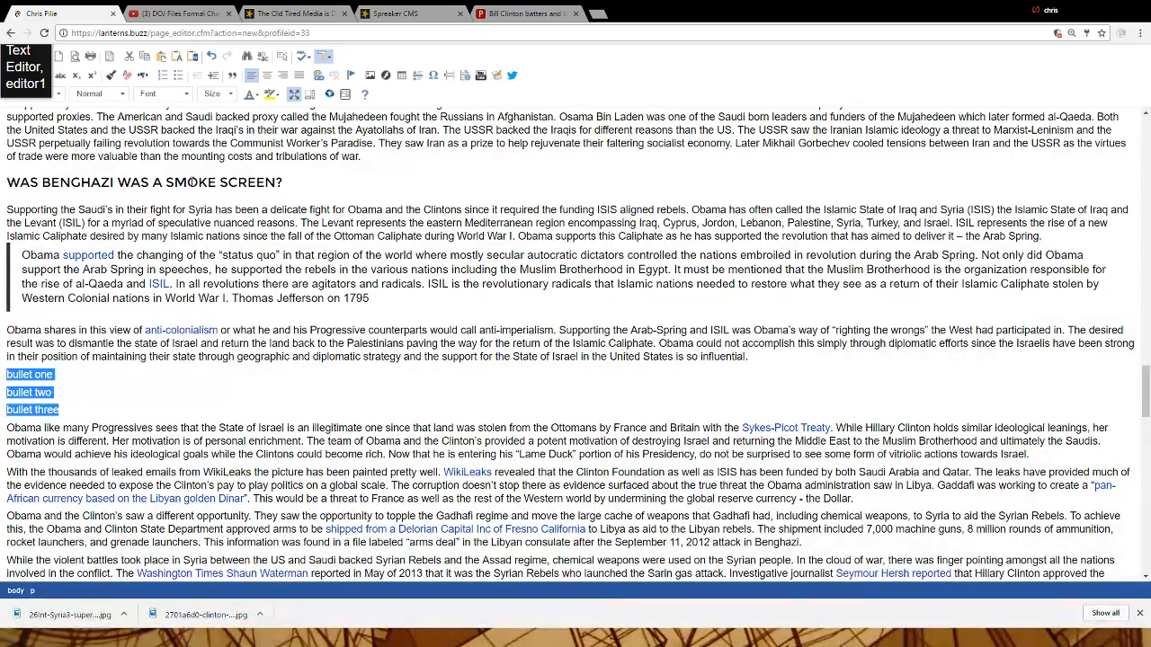
{"action": "left_click", "coordinate": [176, 78]}
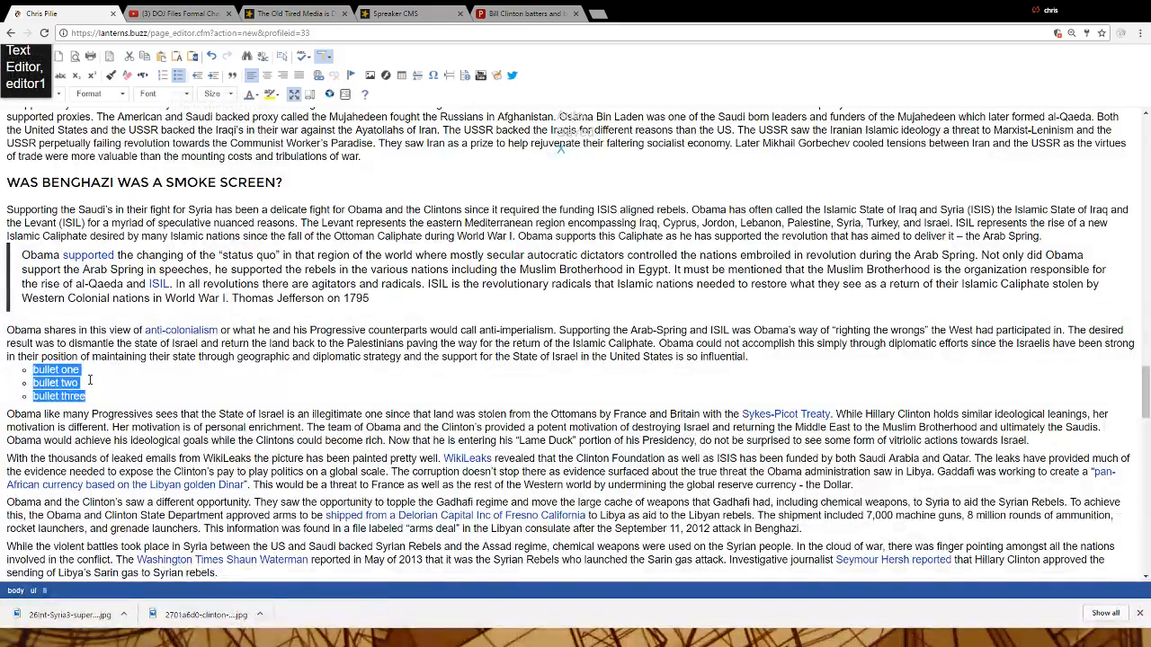
{"action": "left_click_drag", "start_coordinate": [108, 397], "coordinate": [3, 371]}
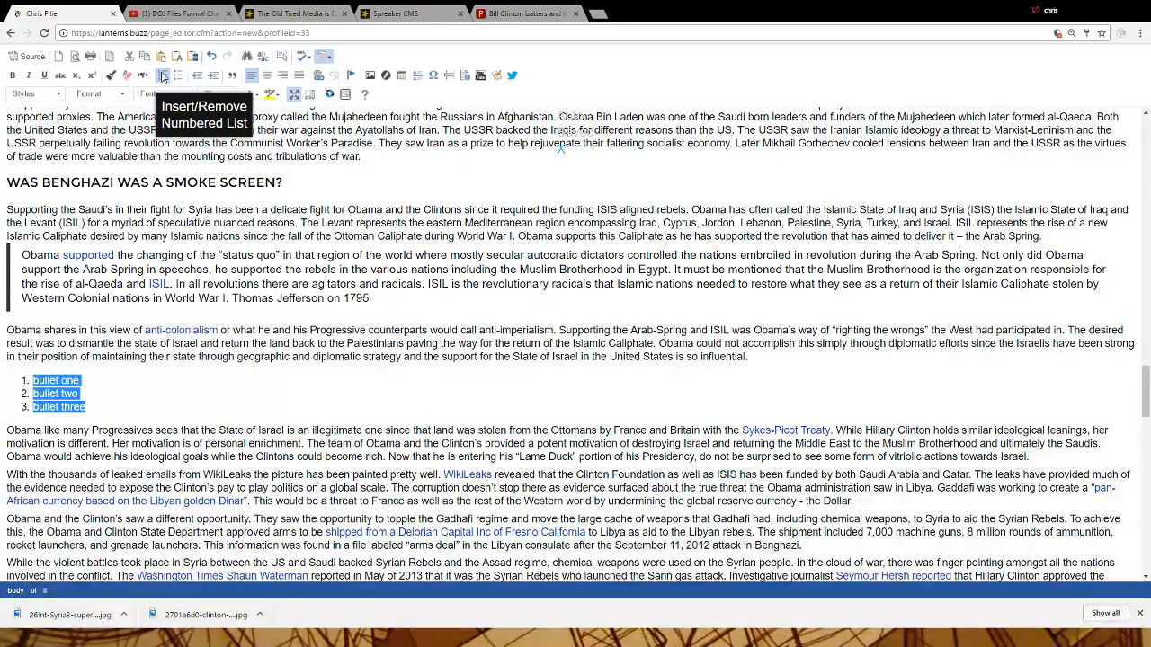
{"action": "left_click", "coordinate": [97, 385]}
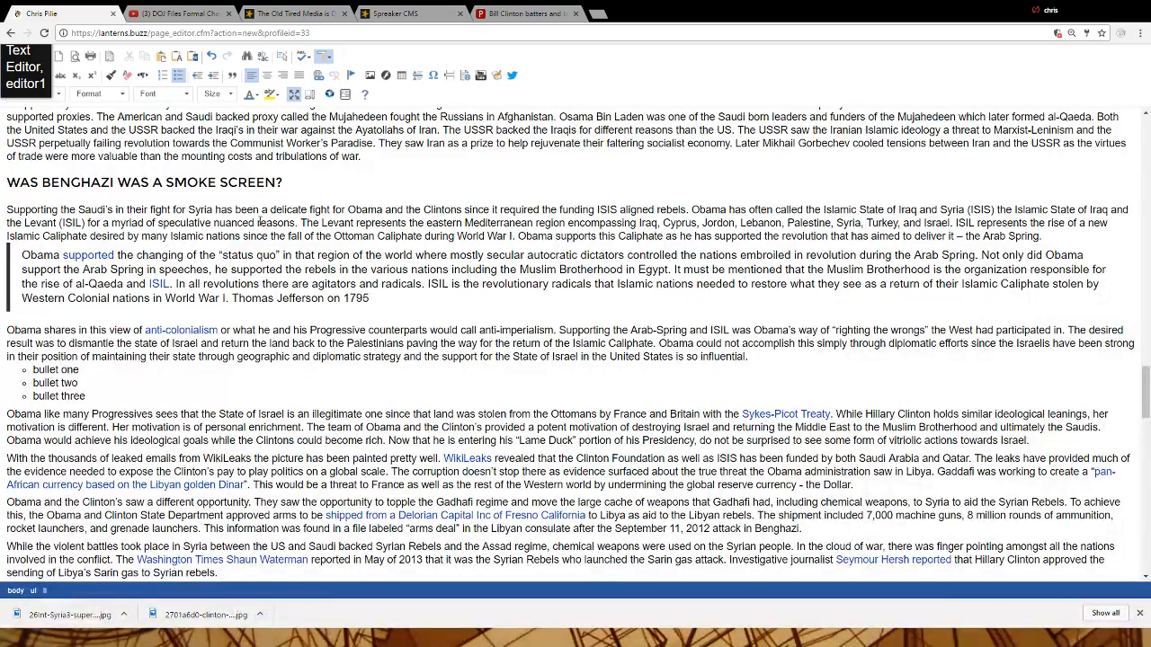
Enable SCAYT spell checking for the article, toggling it off and on again once
{"action": "left_click", "coordinate": [322, 57]}
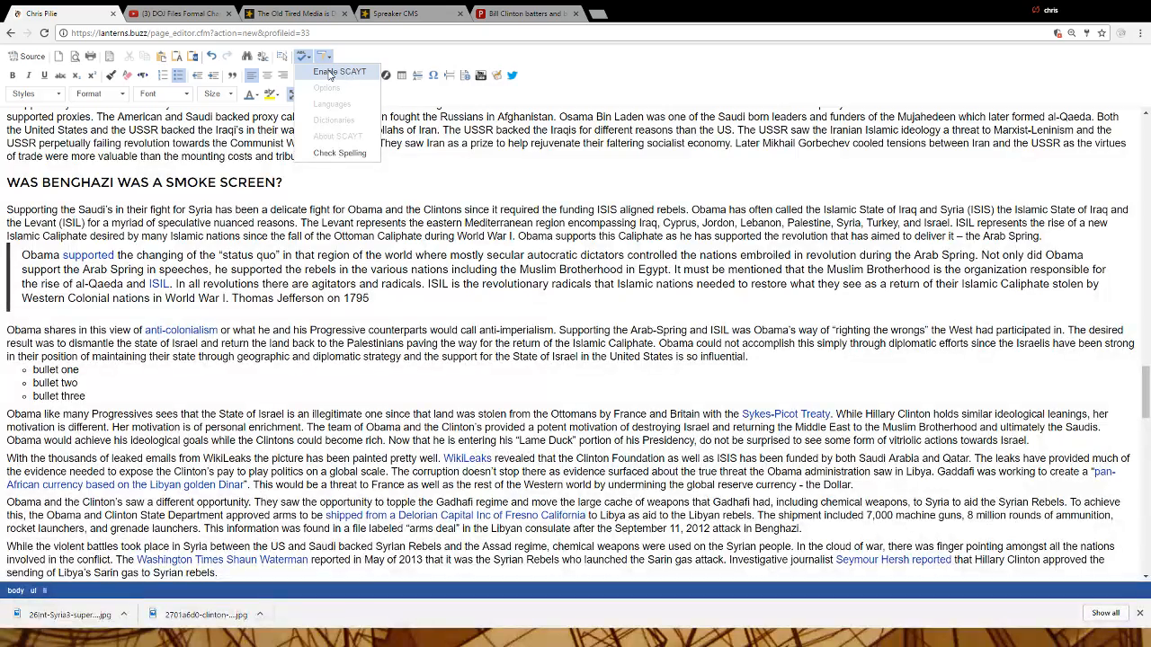
{"action": "left_click", "coordinate": [329, 73]}
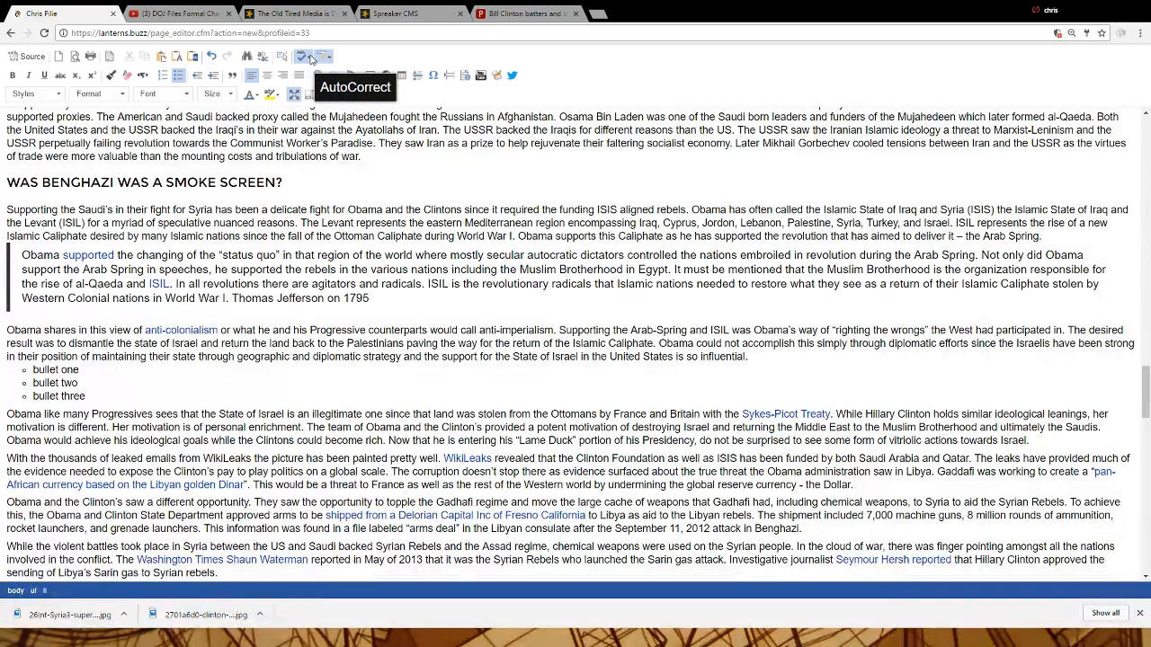
{"action": "left_click", "coordinate": [311, 58]}
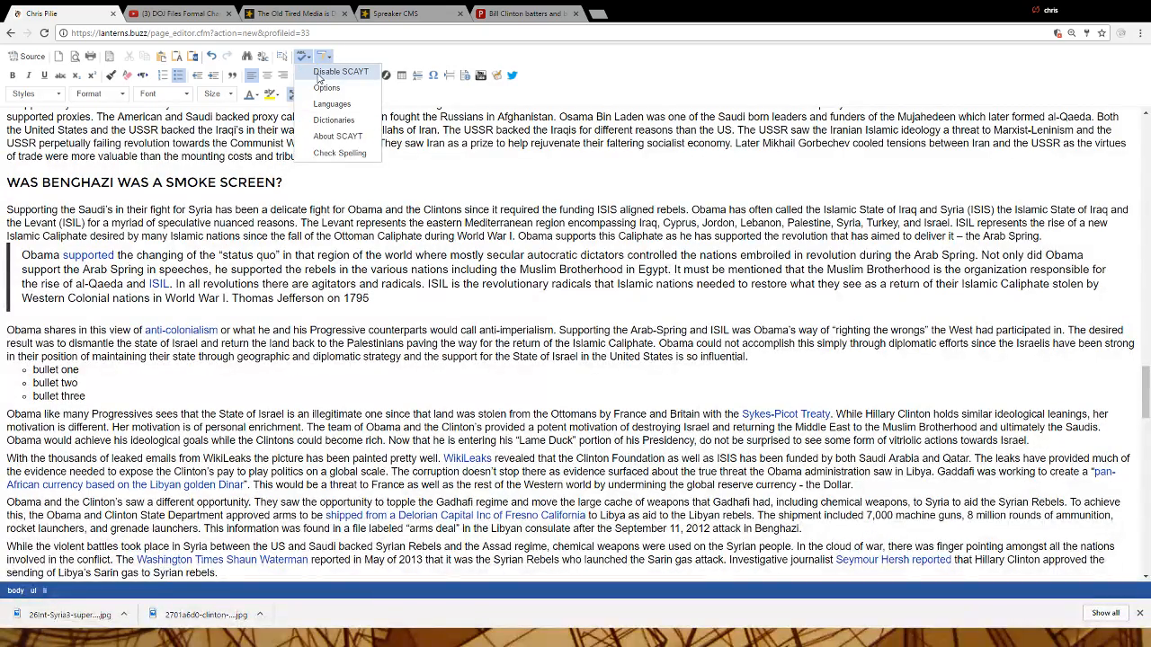
{"action": "left_click", "coordinate": [341, 72]}
{"action": "left_click", "coordinate": [306, 56]}
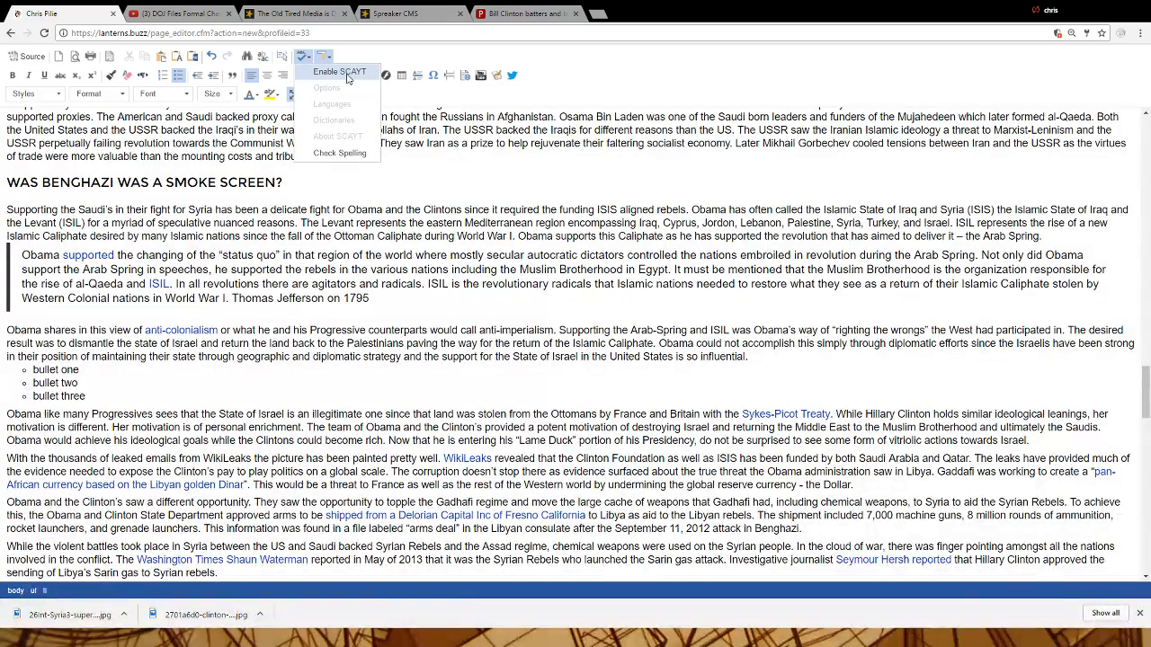
{"action": "left_click", "coordinate": [350, 77]}
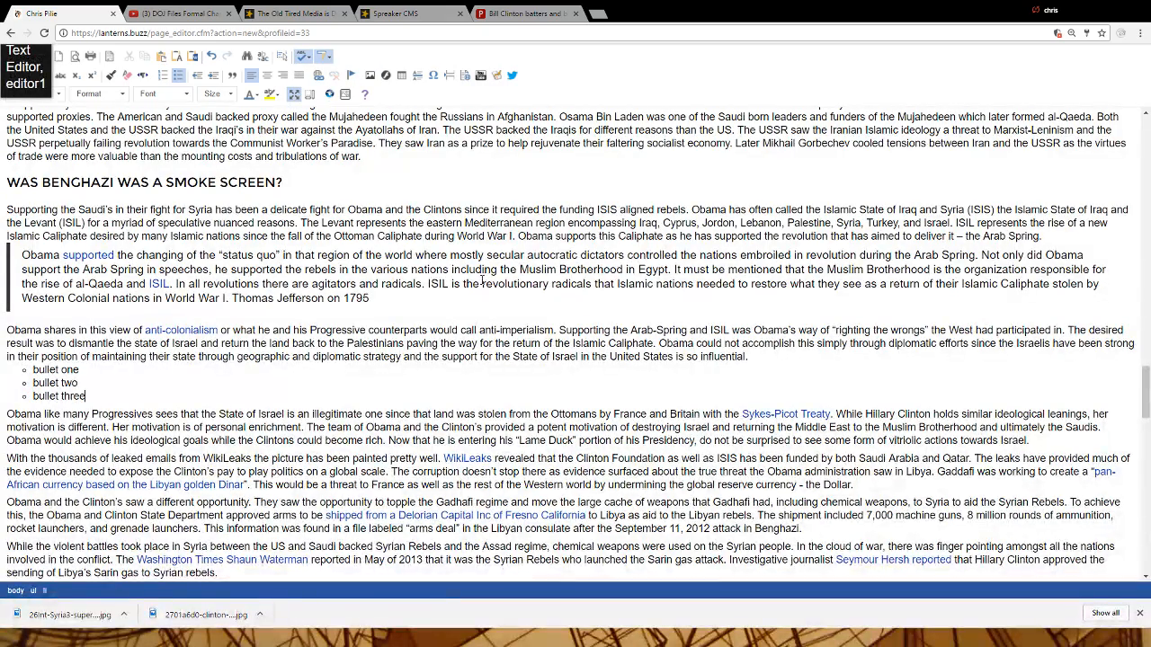
Correct "ratchetted" to the suggested "ratcheted" in the paragraph above the explosion image
{"action": "scroll", "coordinate": [478, 281], "scroll_direction": "up", "scroll_amount": 20}
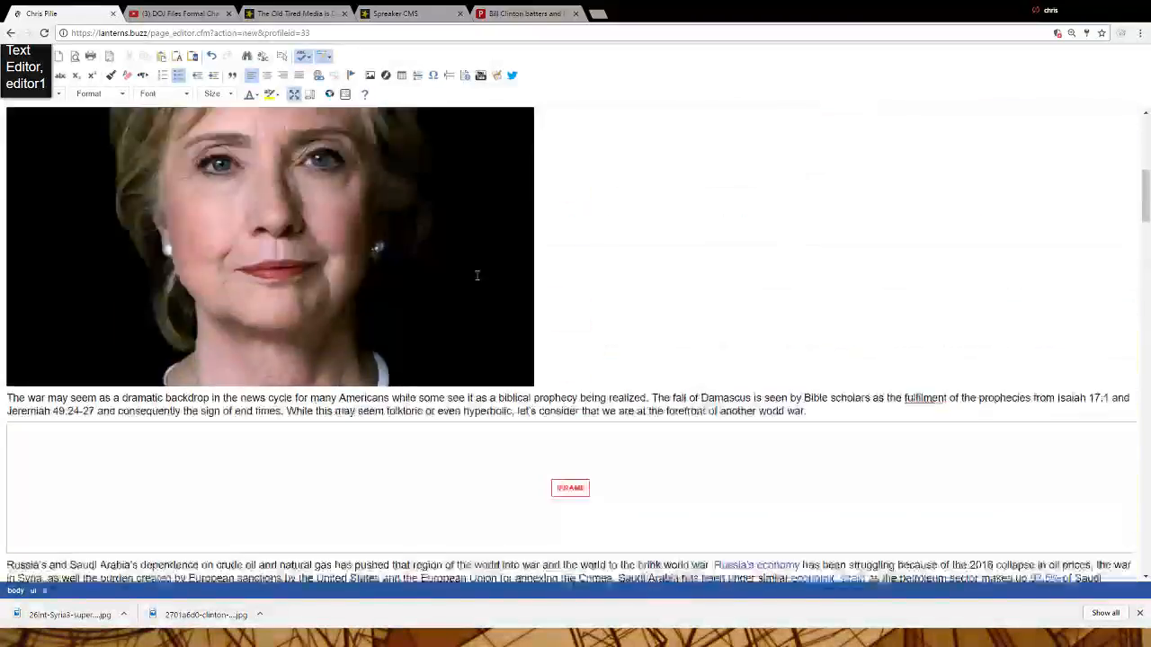
{"action": "scroll", "coordinate": [610, 334], "scroll_direction": "down", "scroll_amount": 10}
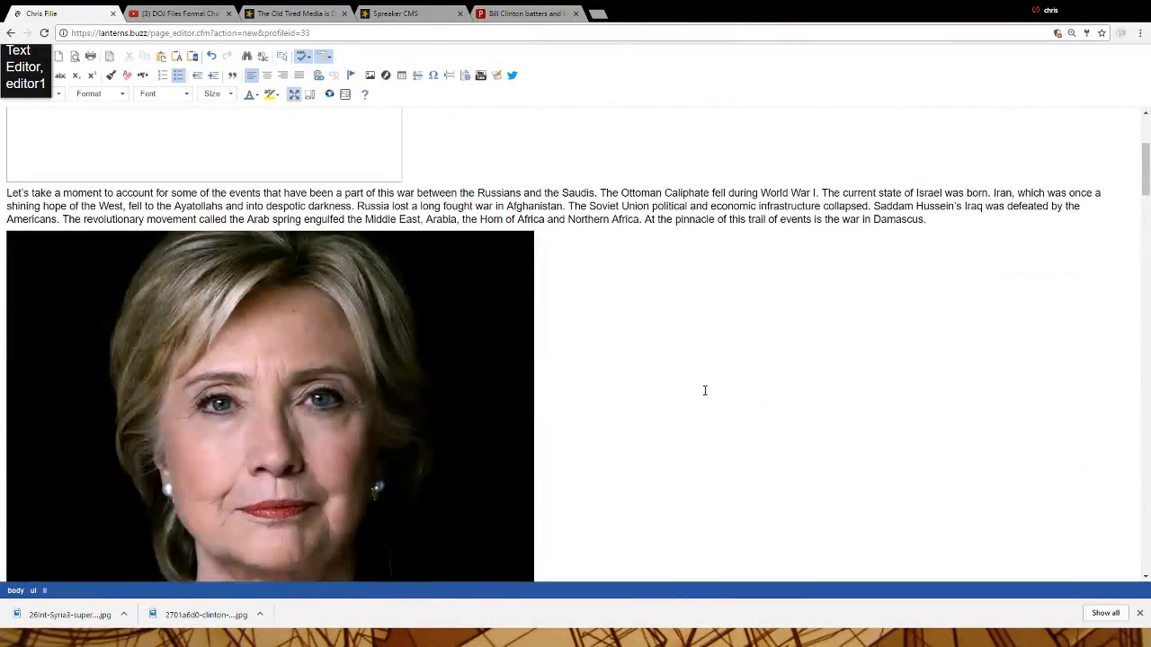
{"action": "scroll", "coordinate": [700, 399], "scroll_direction": "down", "scroll_amount": 3}
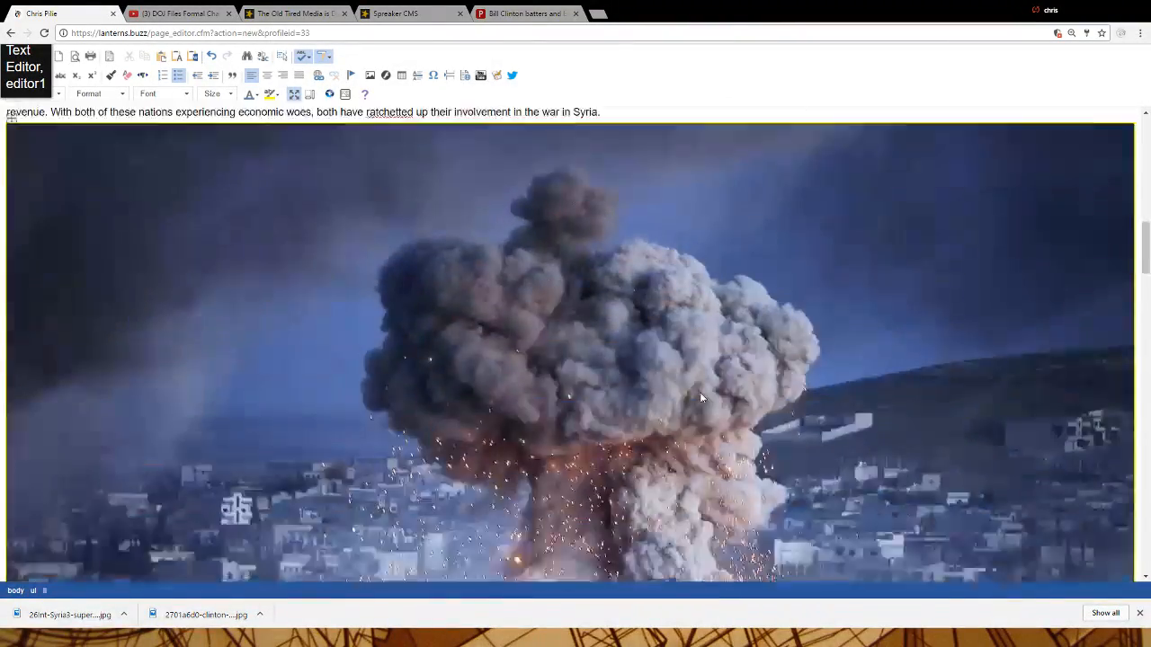
{"action": "scroll", "coordinate": [700, 395], "scroll_direction": "up", "scroll_amount": 2}
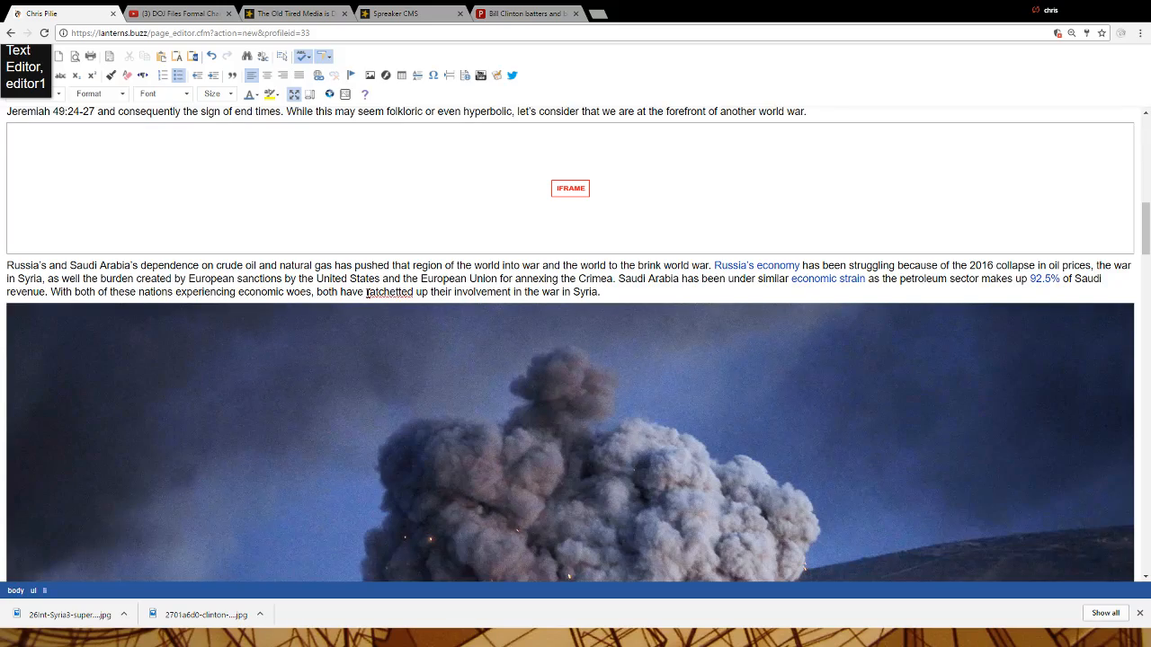
{"action": "right_click", "coordinate": [393, 294]}
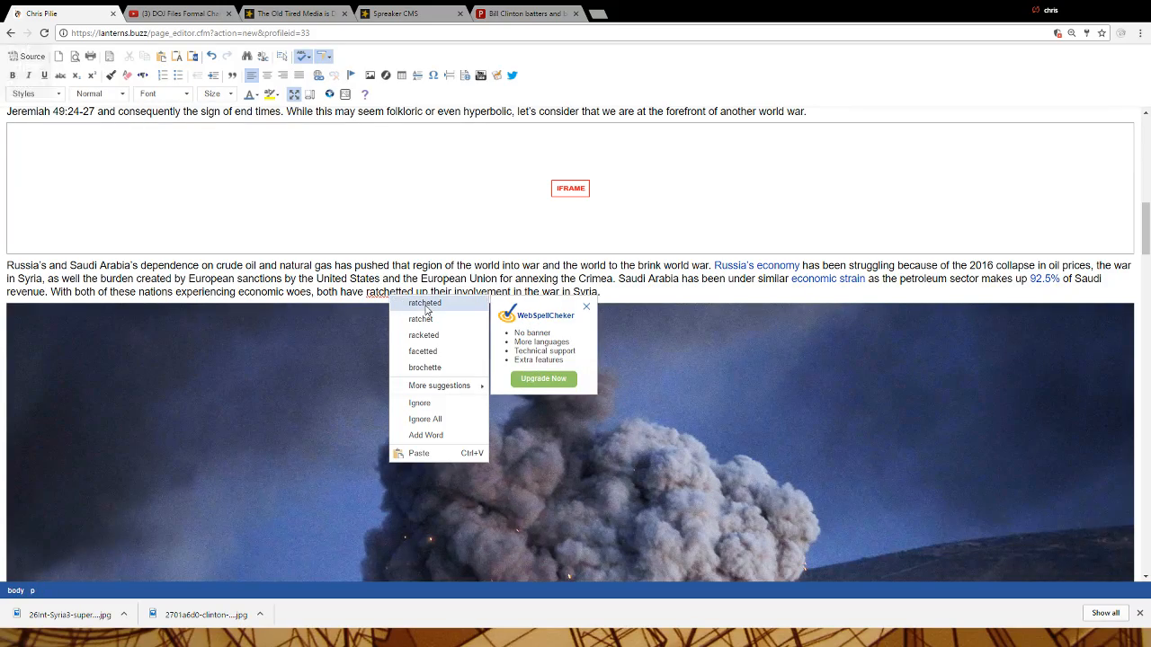
{"action": "left_click", "coordinate": [422, 304]}
Correct "Gorbechev" to "Gorbachev" in the paragraph above the Benghazi heading, and view the spelling suggestions for "Clintons" without applying one
{"action": "scroll", "coordinate": [640, 462], "scroll_direction": "down", "scroll_amount": 8}
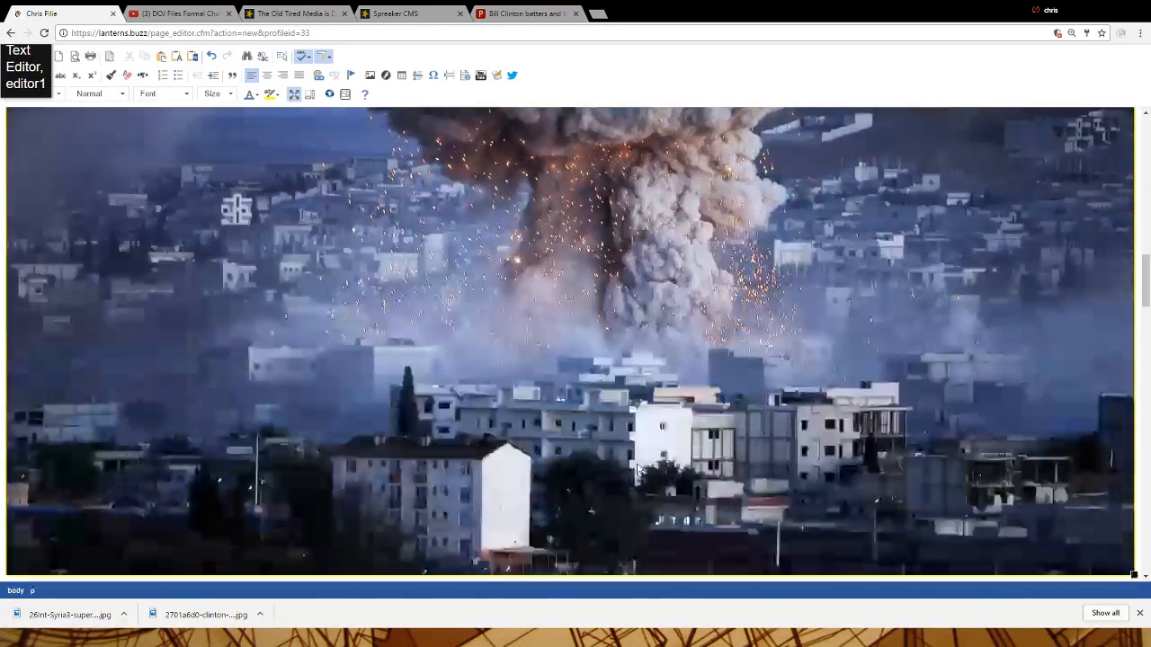
{"action": "scroll", "coordinate": [639, 462], "scroll_direction": "down", "scroll_amount": 6}
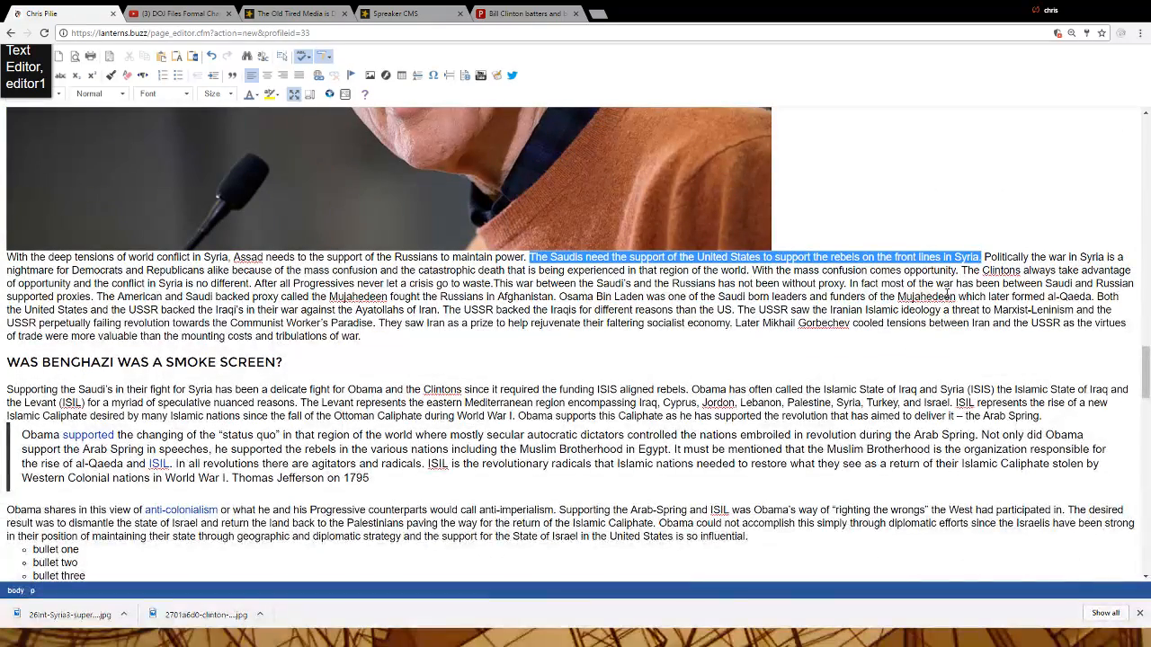
{"action": "right_click", "coordinate": [824, 327]}
{"action": "left_click", "coordinate": [861, 332]}
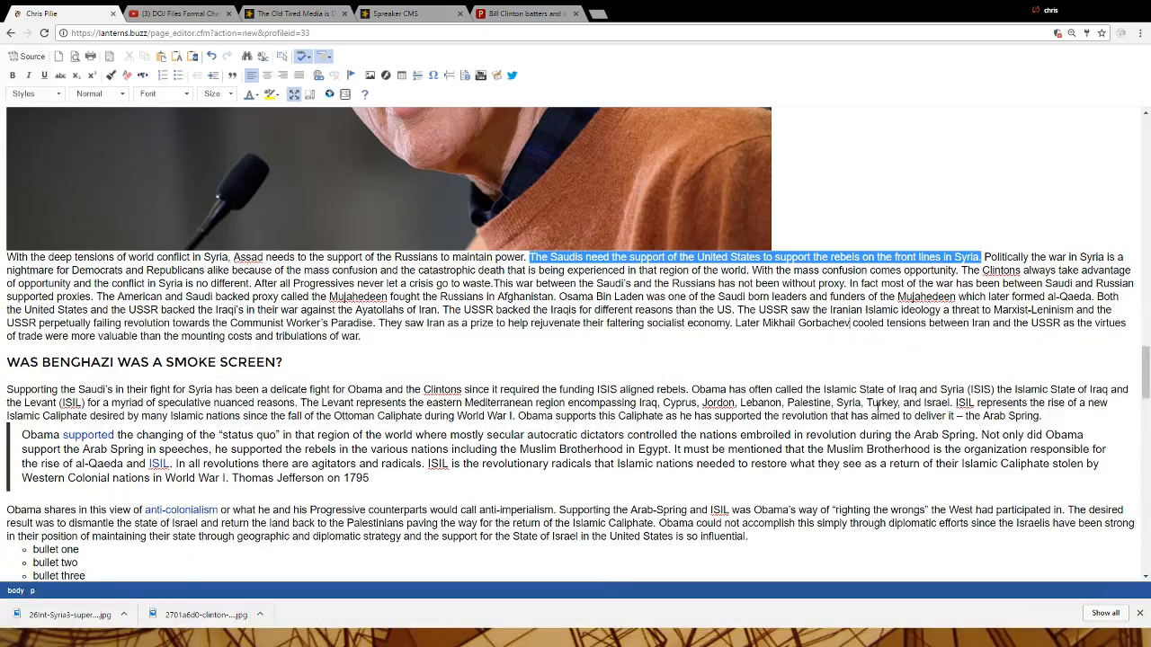
{"action": "right_click", "coordinate": [999, 271]}
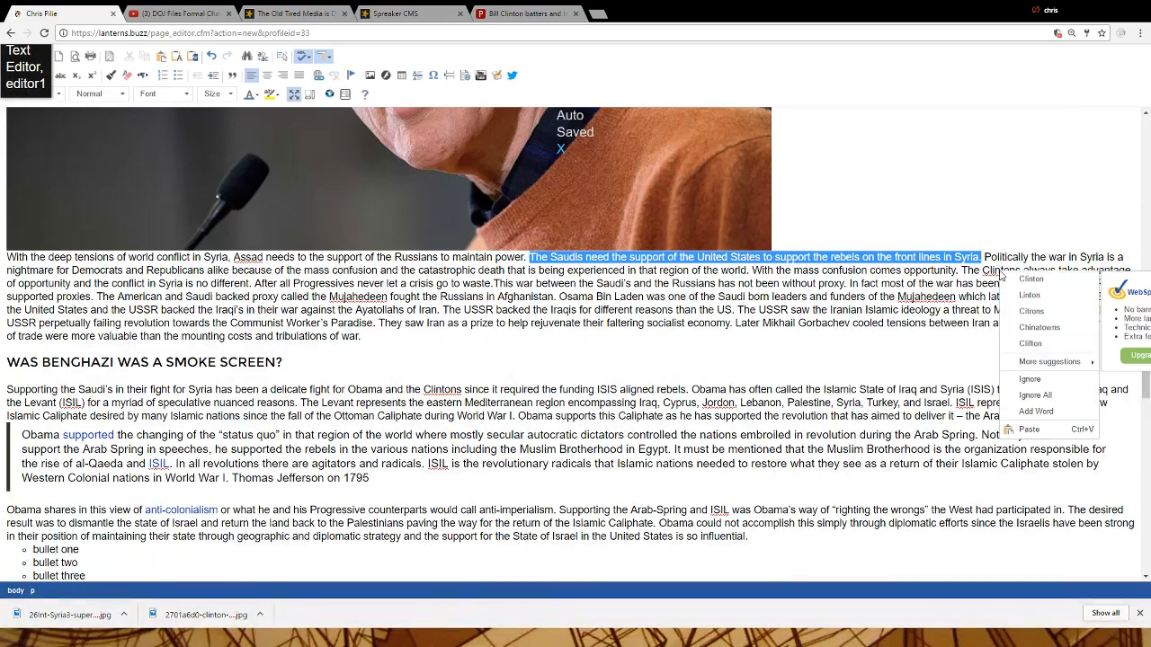
{"action": "left_click", "coordinate": [806, 295]}
Replace the flagged "doesn't" in the WikiLeaks paragraph with the suggested "doesn't" and delete the leftover characters after it
{"action": "scroll", "coordinate": [580, 478], "scroll_direction": "down", "scroll_amount": 3}
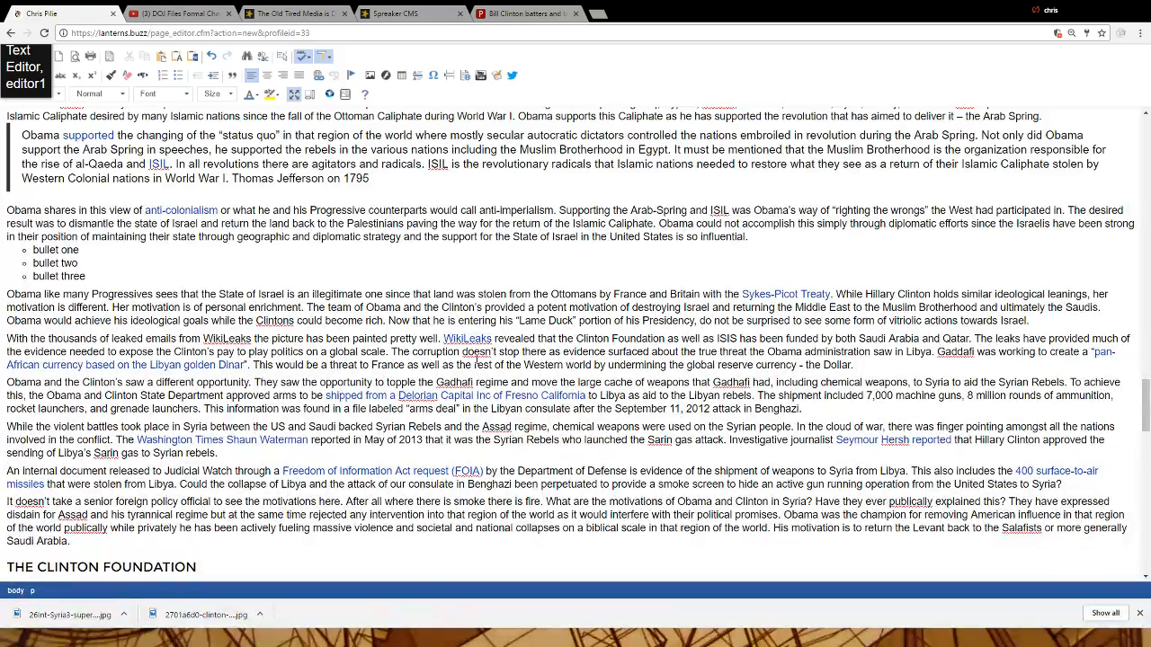
{"action": "right_click", "coordinate": [479, 352]}
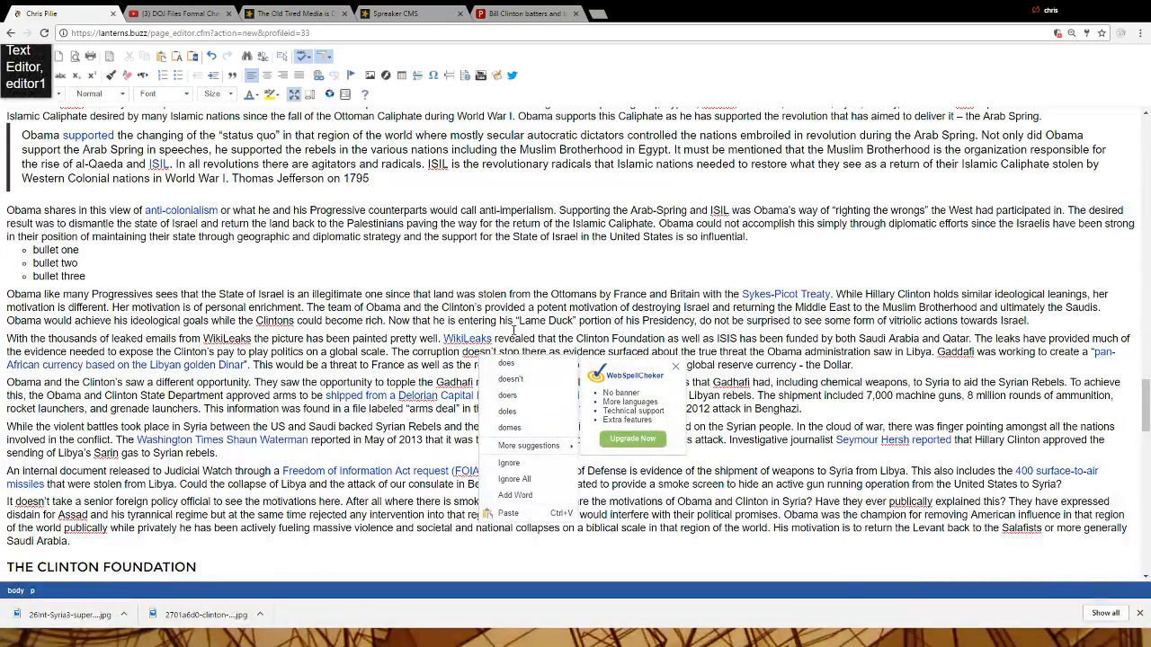
{"action": "left_click", "coordinate": [534, 381]}
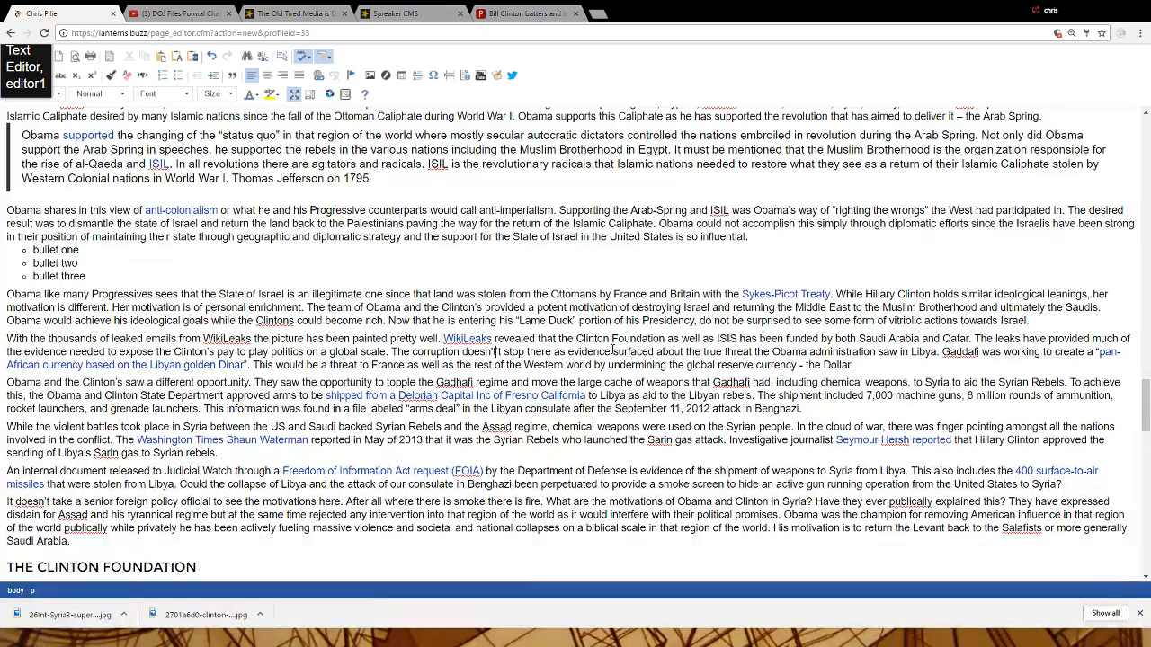
{"action": "key", "text": "Delete"}
{"action": "key", "text": "Delete"}
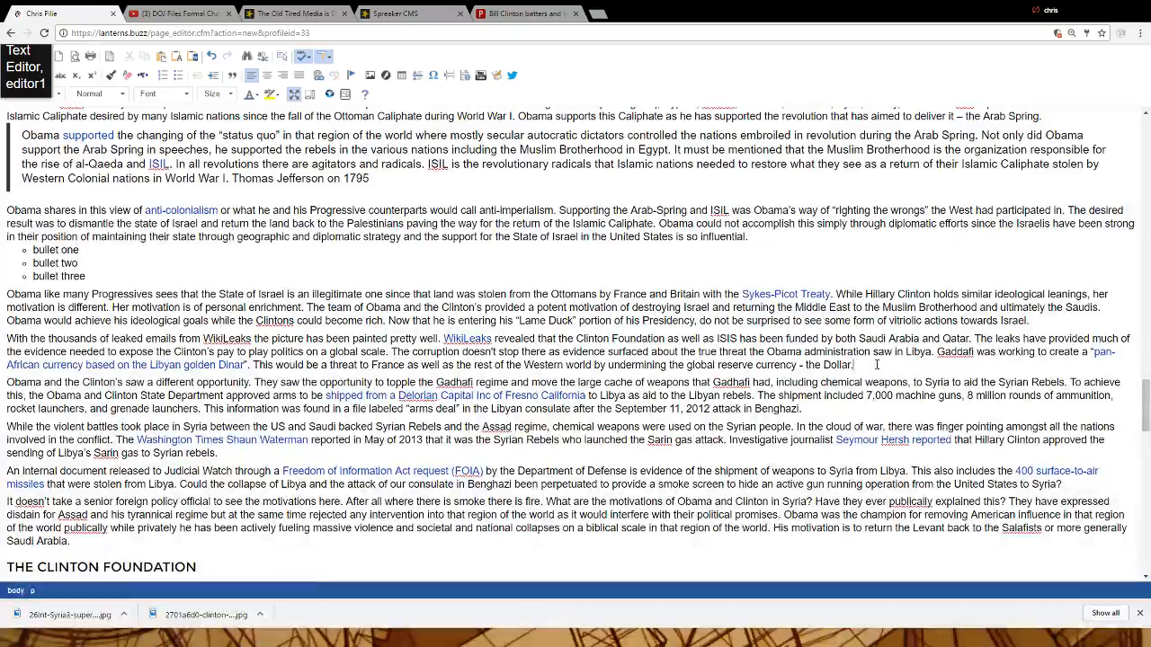
Skim the article down to the Clinton Cronyism section and back to the start, then try selecting all content and clear the selection
{"action": "scroll", "coordinate": [576, 359], "scroll_direction": "down", "scroll_amount": 3}
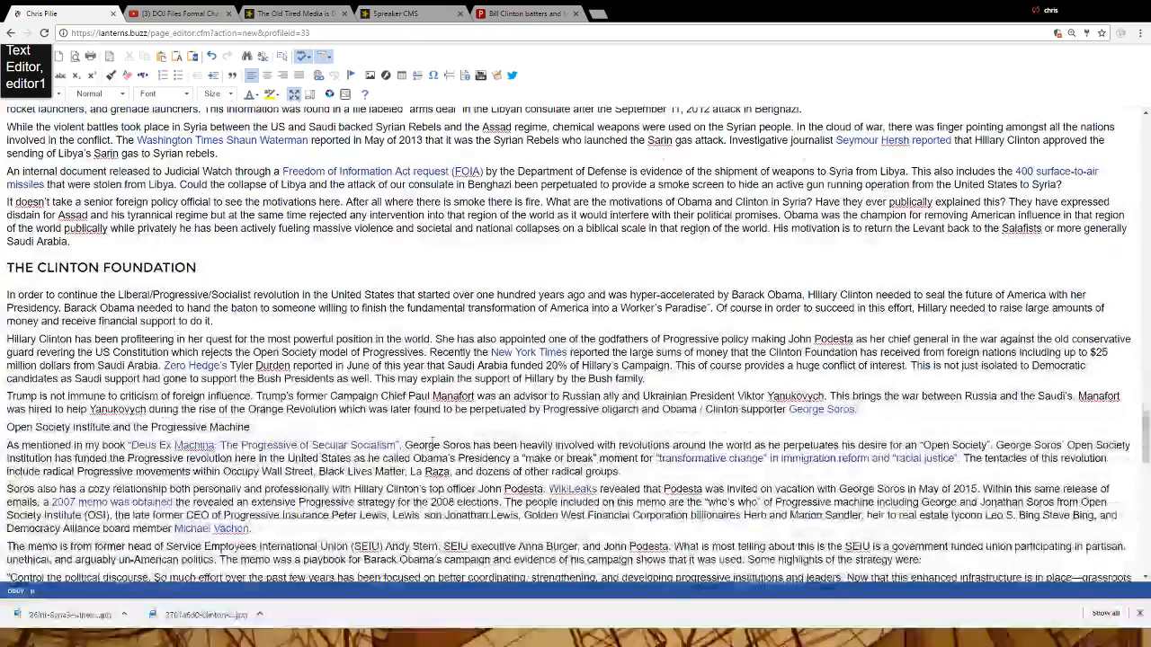
{"action": "scroll", "coordinate": [376, 376], "scroll_direction": "down", "scroll_amount": 10}
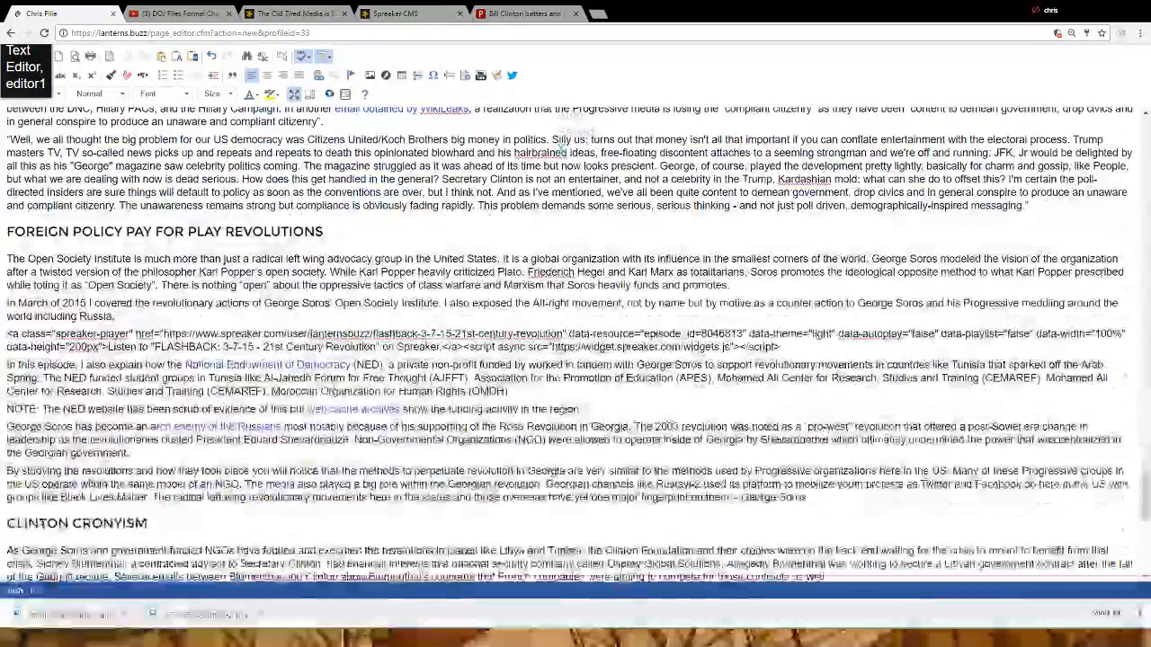
{"action": "scroll", "coordinate": [330, 372], "scroll_direction": "up", "scroll_amount": 15}
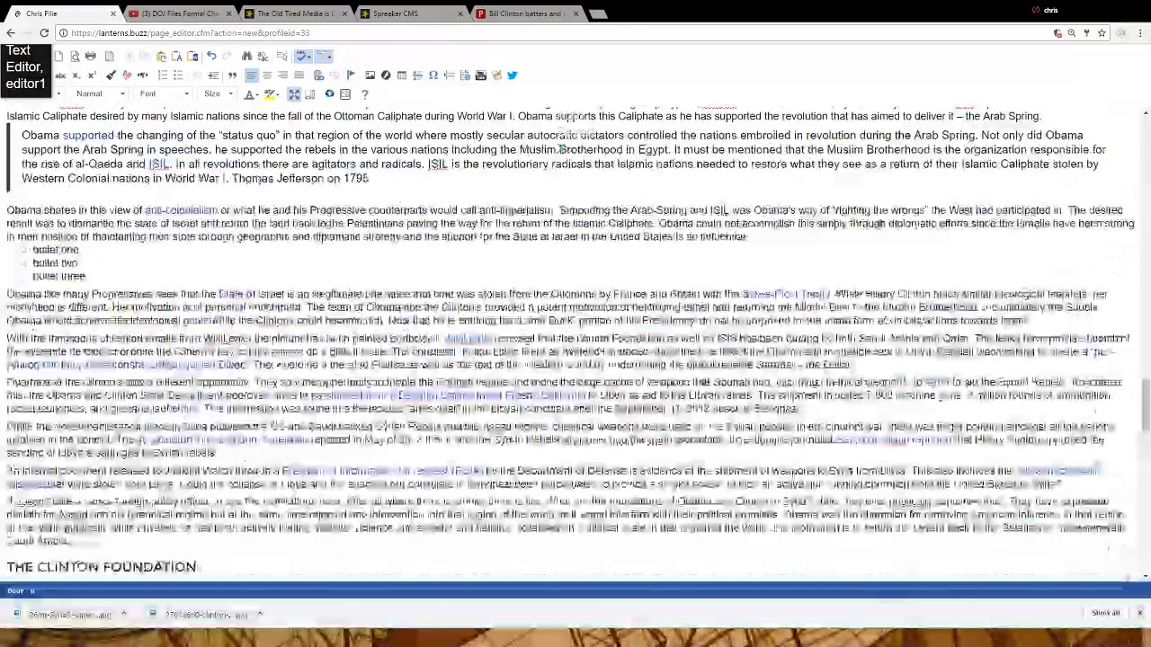
{"action": "scroll", "coordinate": [304, 363], "scroll_direction": "up", "scroll_amount": 15}
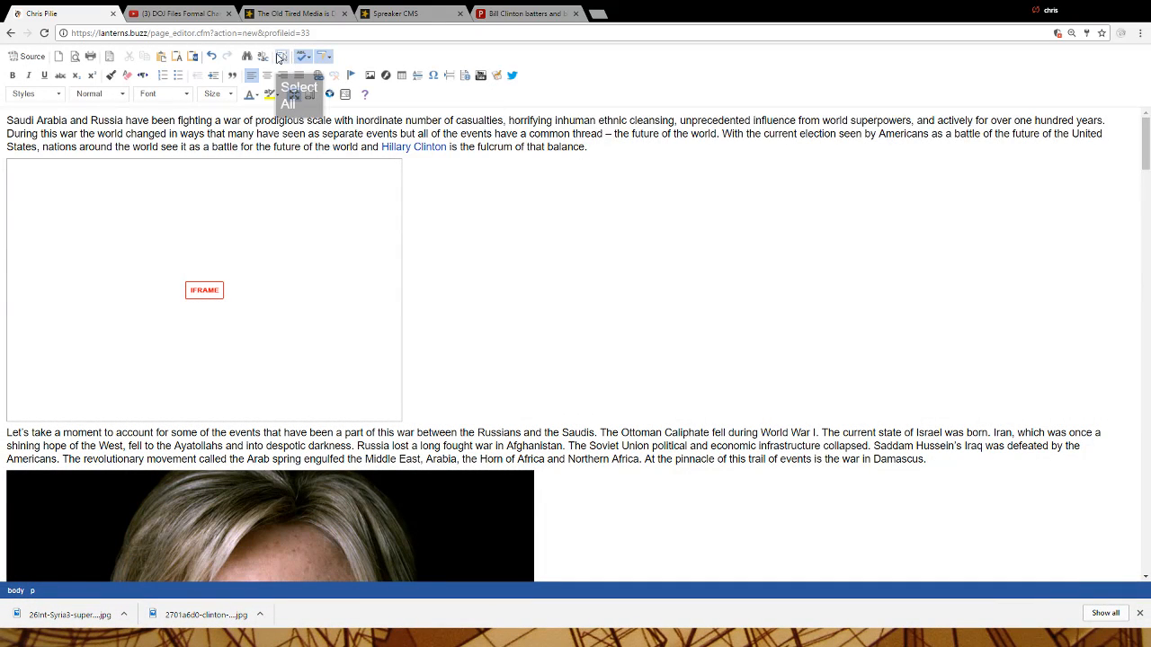
{"action": "left_click", "coordinate": [280, 58]}
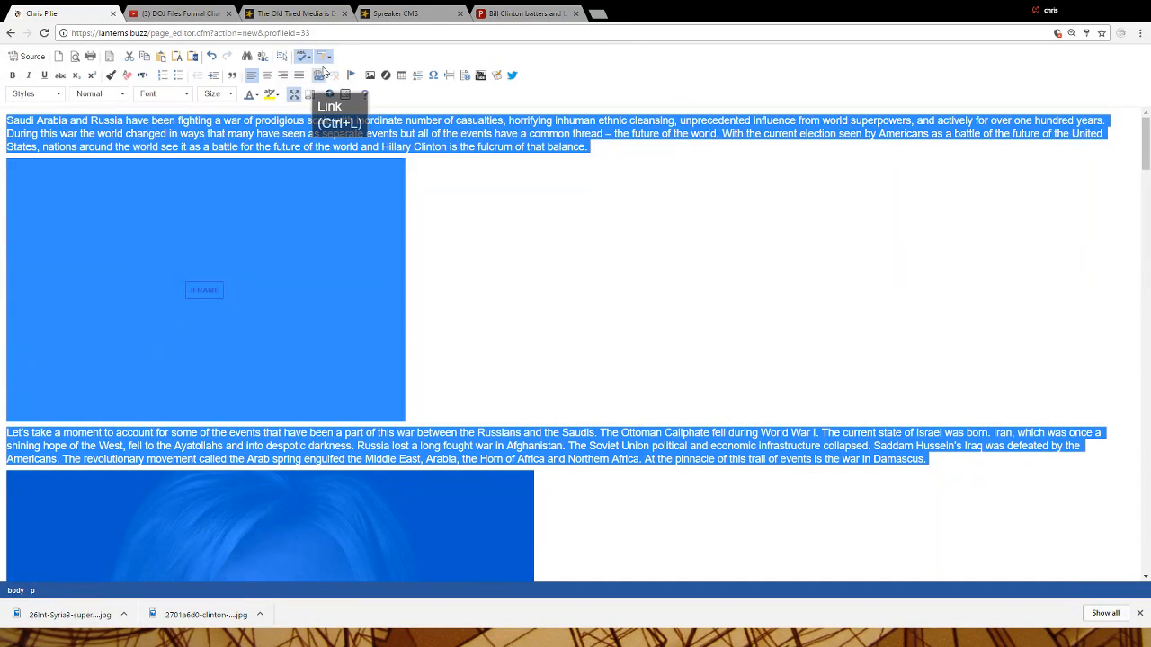
{"action": "left_click", "coordinate": [598, 146]}
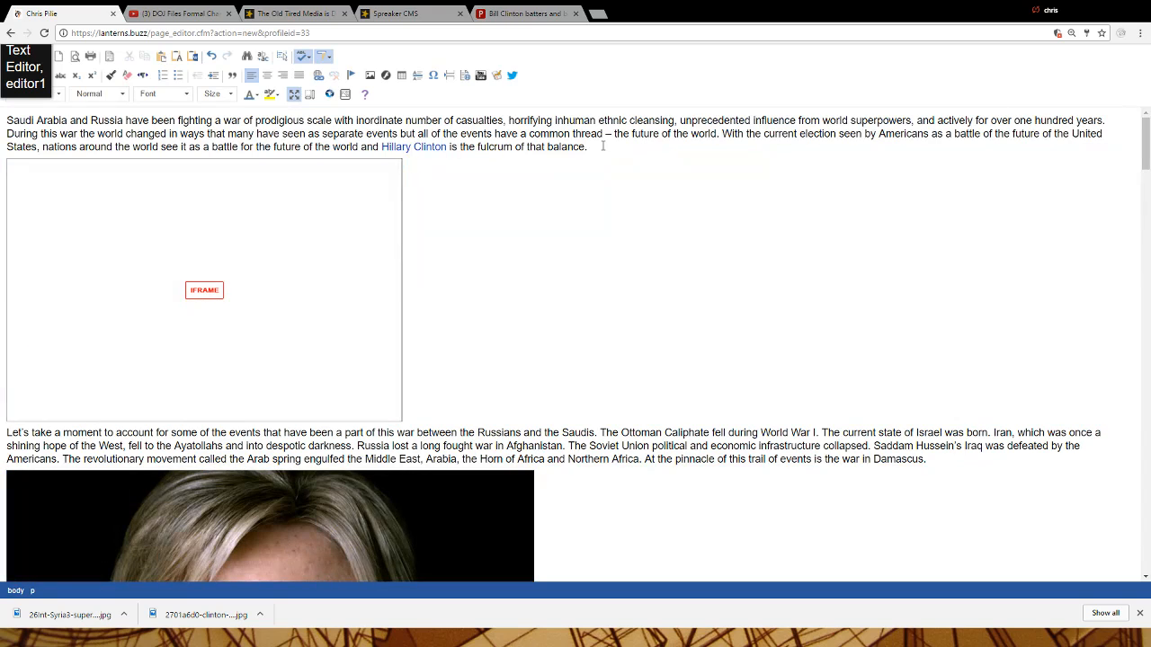
View the editor's Find and Replace dialog and the browser's own page search, closing both without searching
{"action": "left_click", "coordinate": [245, 57]}
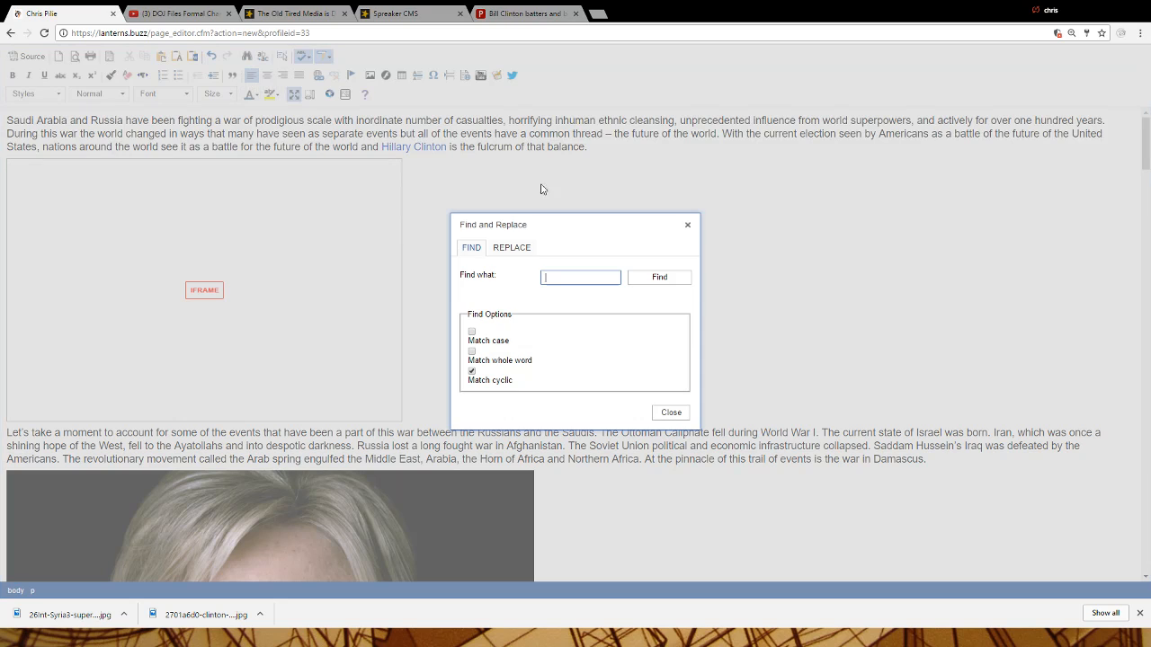
{"action": "left_click", "coordinate": [671, 412]}
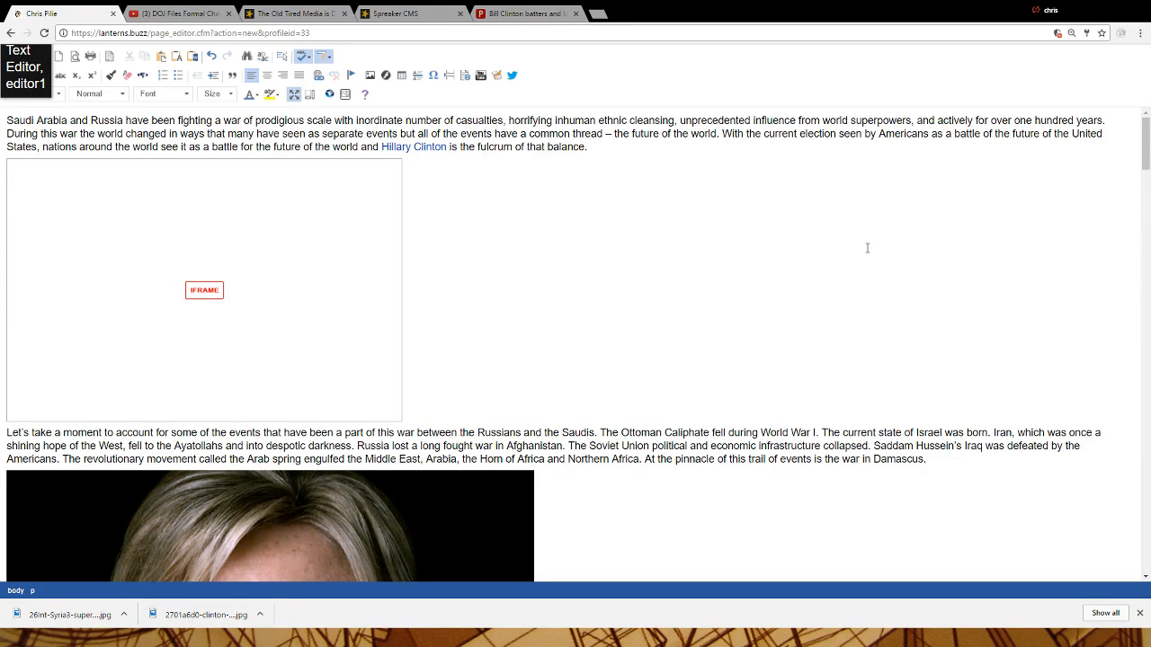
{"action": "key", "text": "ctrl+f"}
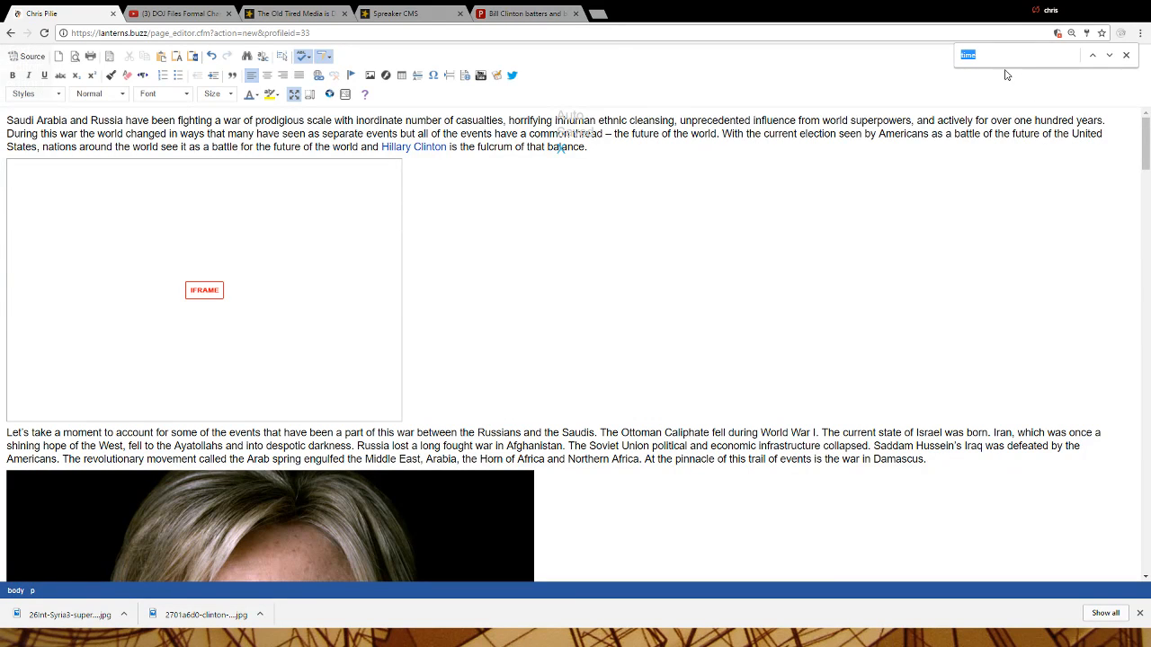
{"action": "left_click", "coordinate": [1126, 55]}
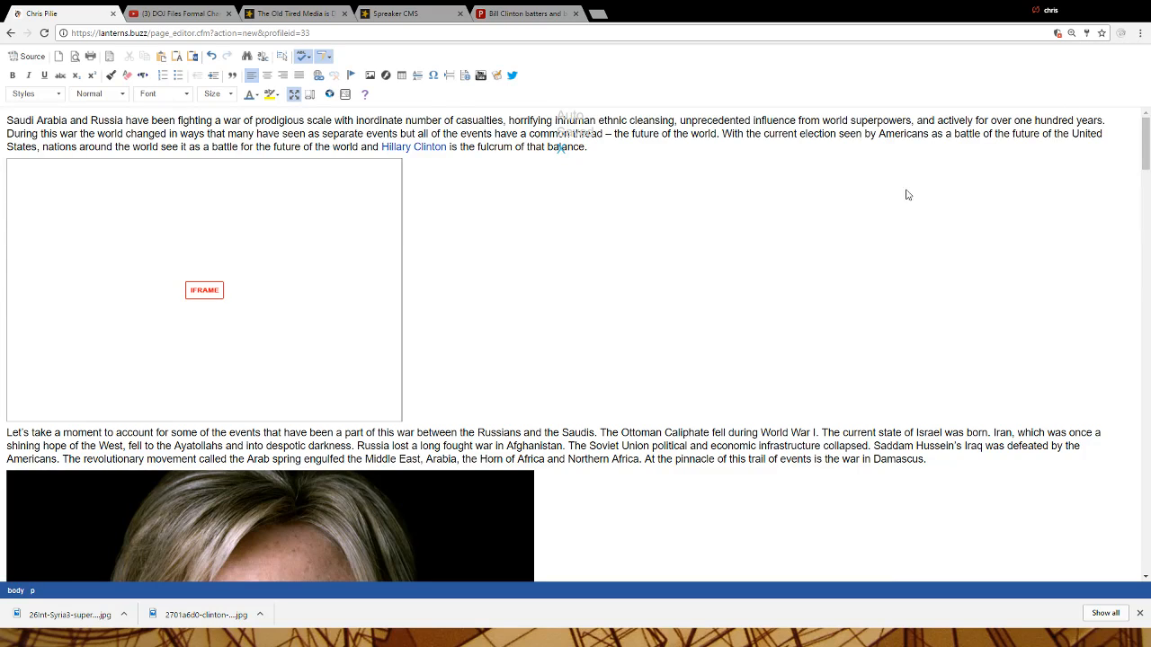
View the Paste as Plain Text dialog and cancel it without pasting anything
{"action": "left_click", "coordinate": [178, 58]}
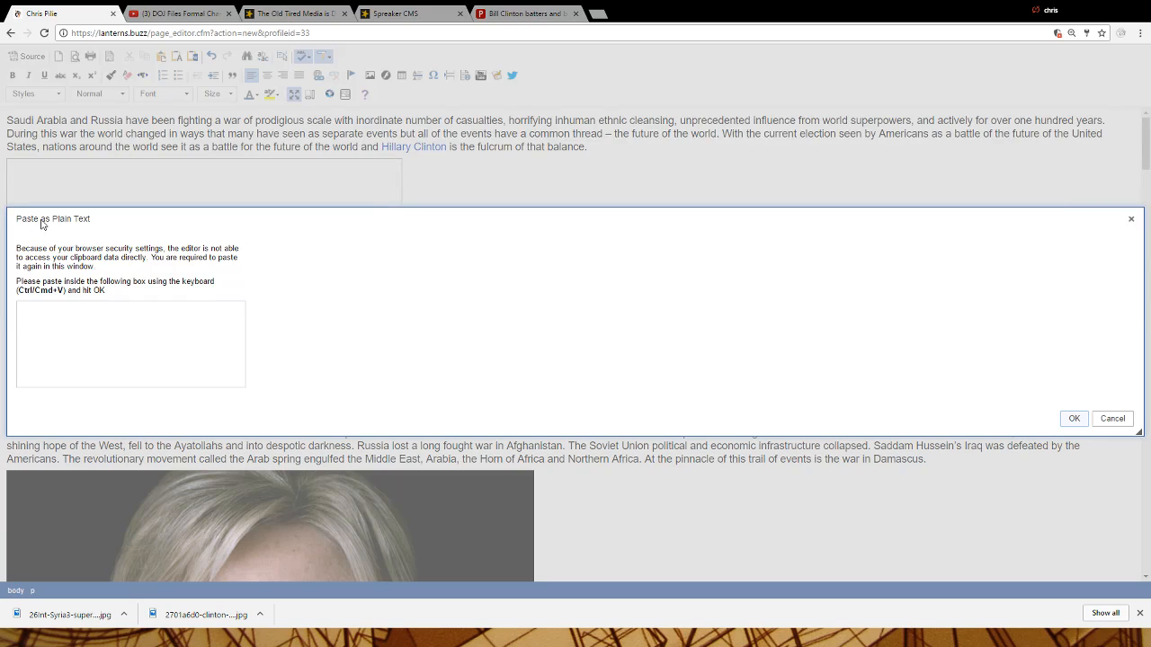
{"action": "left_click", "coordinate": [1117, 420]}
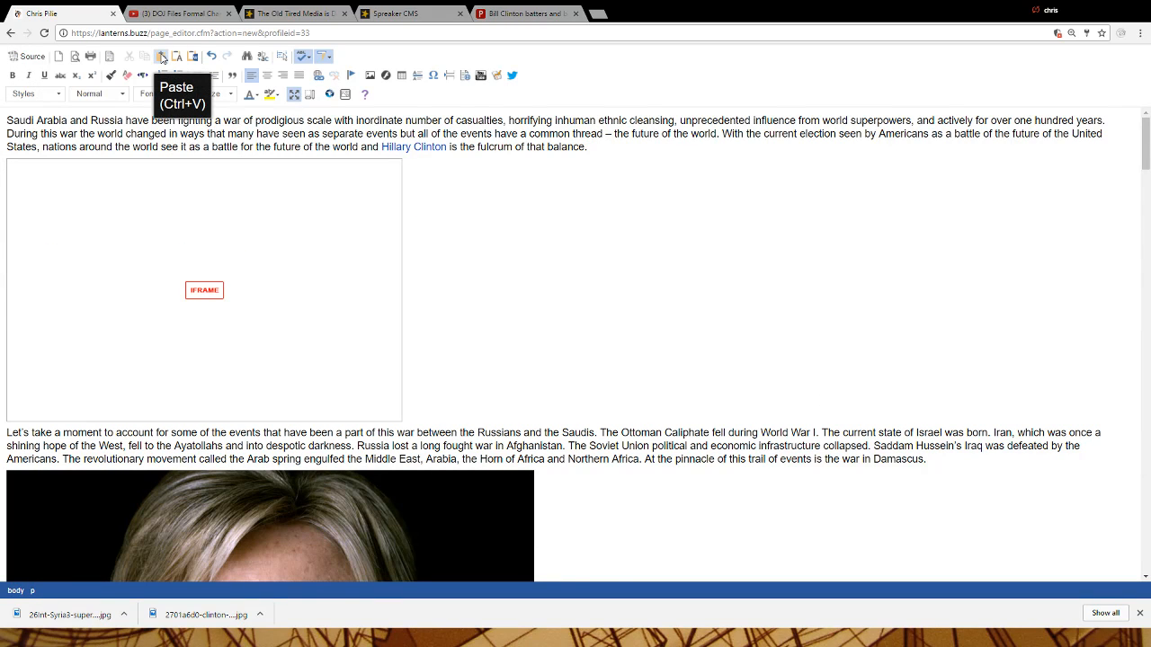
Preview the article in a separate browser tab, look through its text and images, and close the preview
{"action": "left_click", "coordinate": [76, 57]}
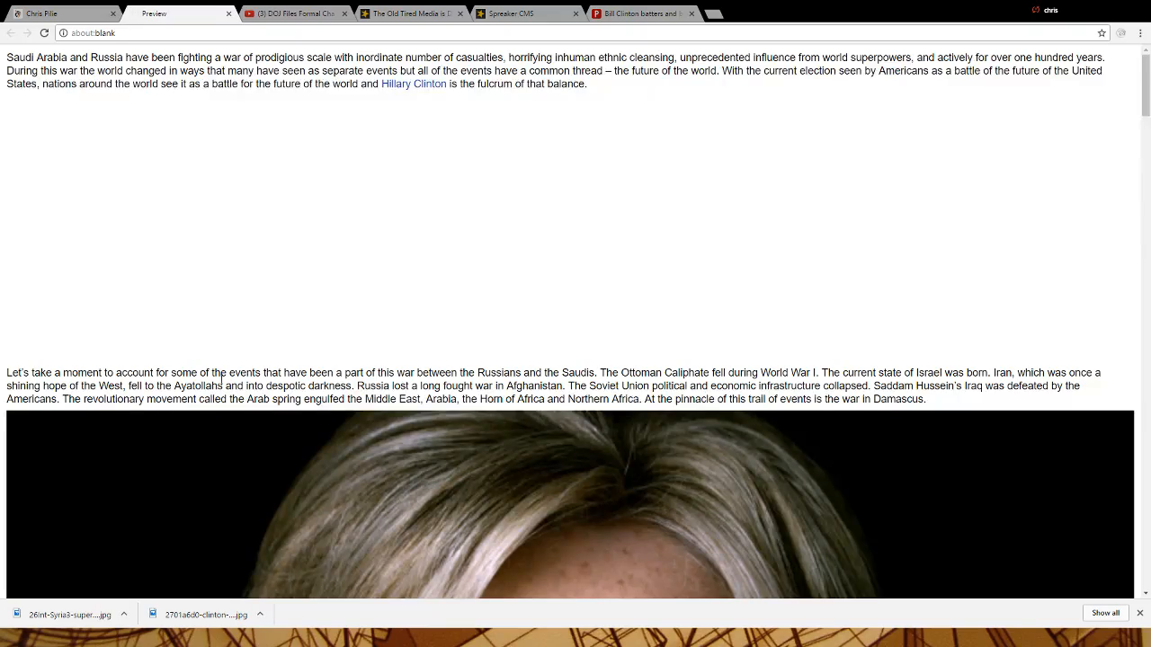
{"action": "scroll", "coordinate": [217, 378], "scroll_direction": "down", "scroll_amount": 15}
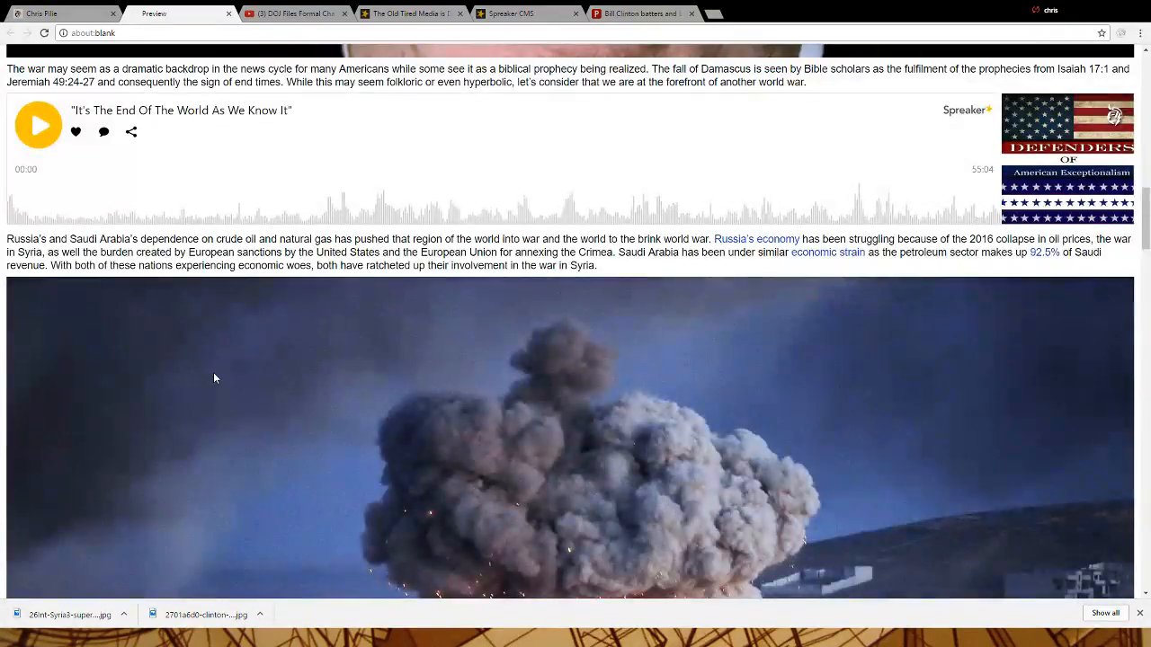
{"action": "scroll", "coordinate": [214, 377], "scroll_direction": "down", "scroll_amount": 19}
{"action": "scroll", "coordinate": [162, 140], "scroll_direction": "up", "scroll_amount": 7}
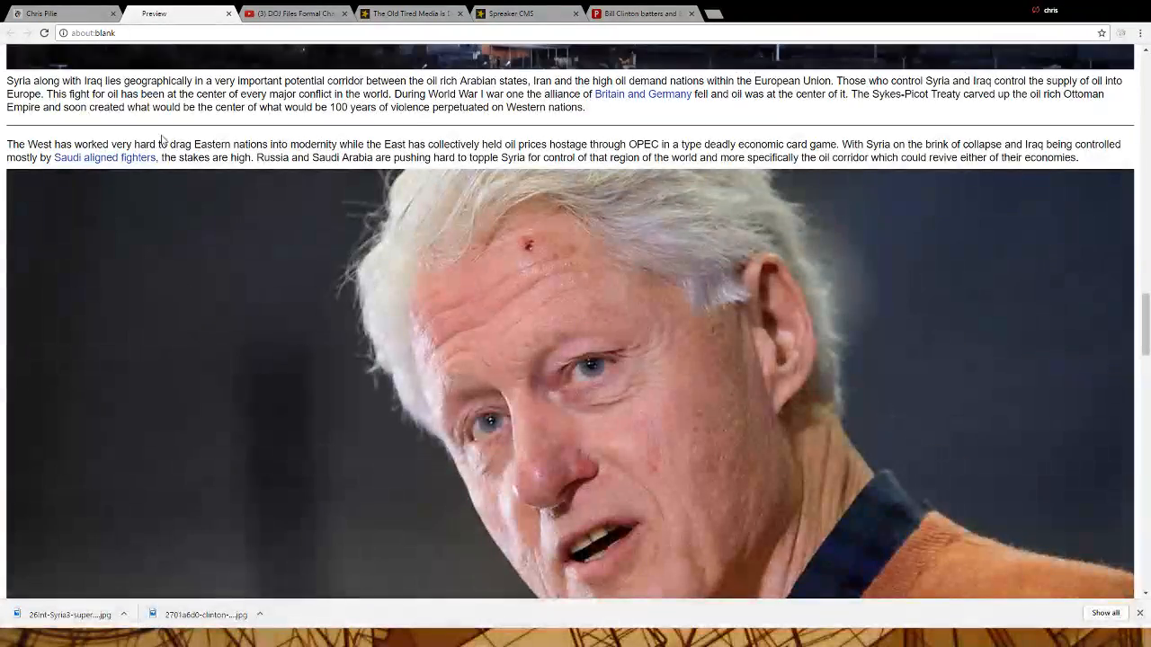
{"action": "left_click", "coordinate": [228, 13]}
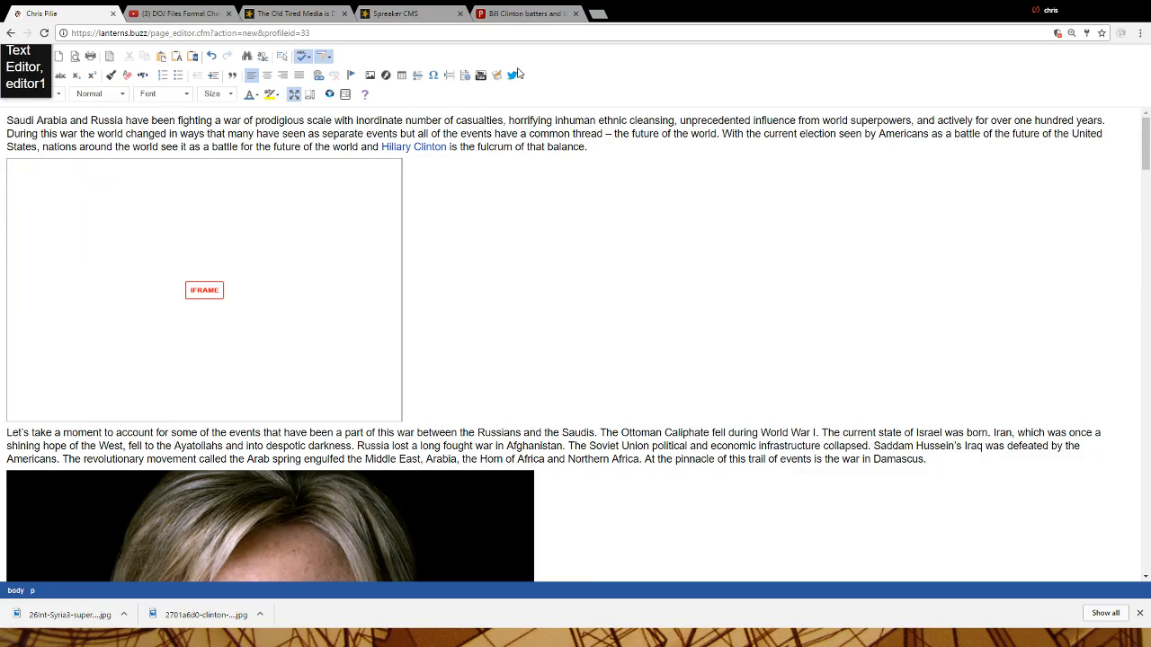
Open twitter.com in a new browser tab and copy the embed code of the first #LondonBridge tweet, with media included
{"action": "left_click", "coordinate": [600, 15]}
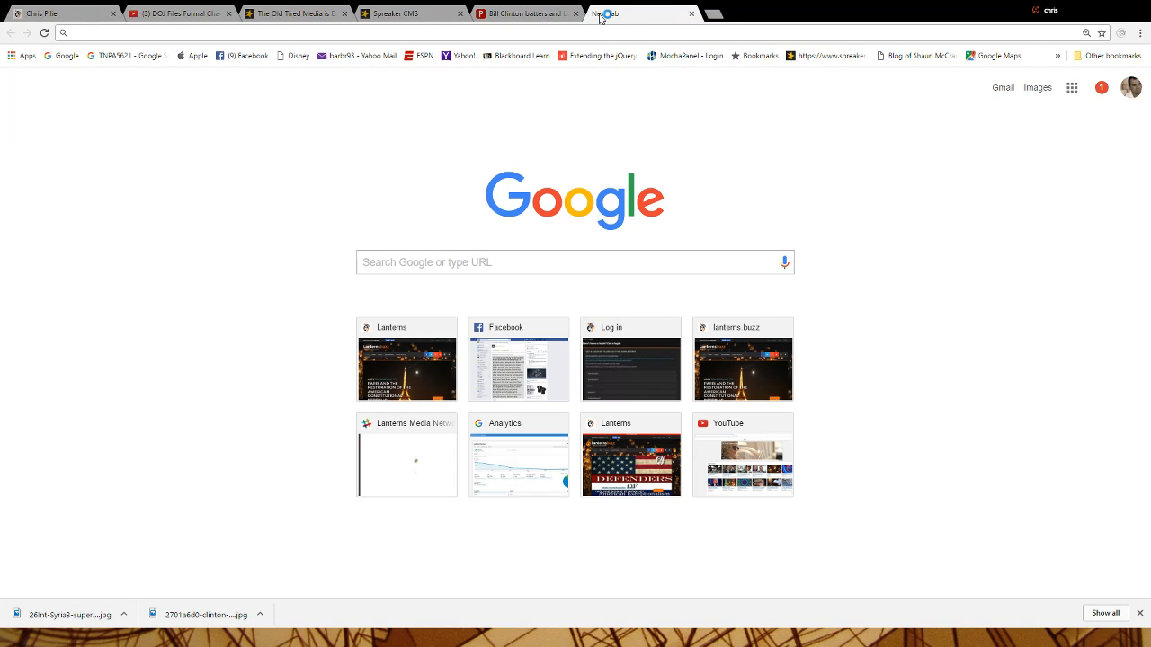
{"action": "type", "text": "tw"}
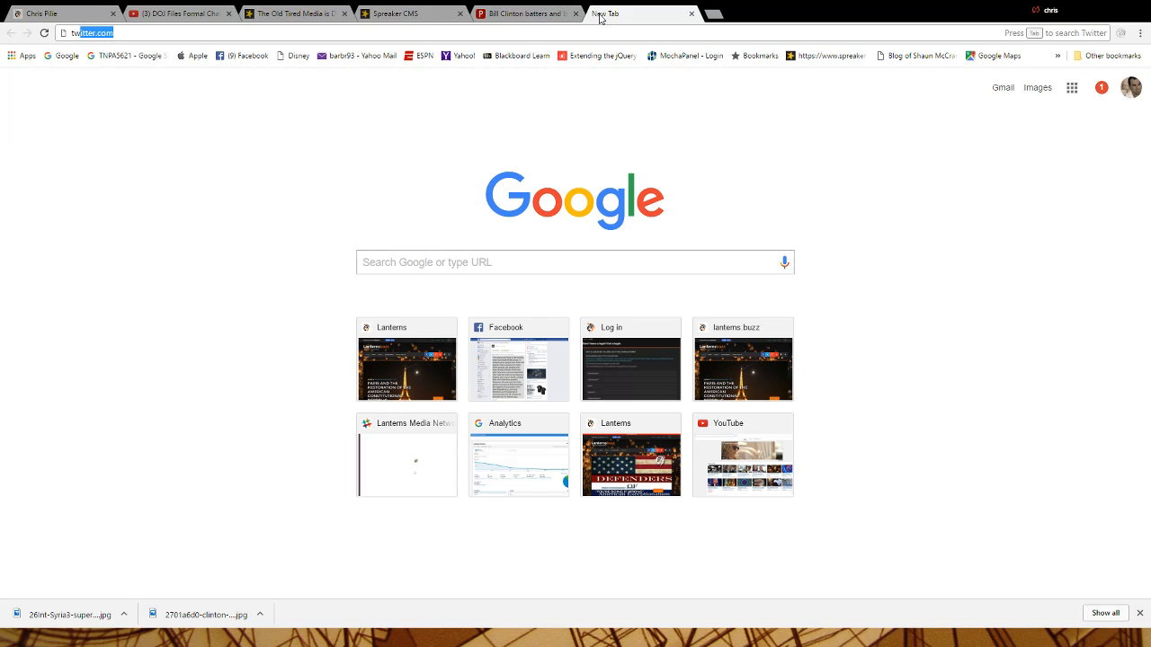
{"action": "type", "text": "i"}
{"action": "key", "text": "Return"}
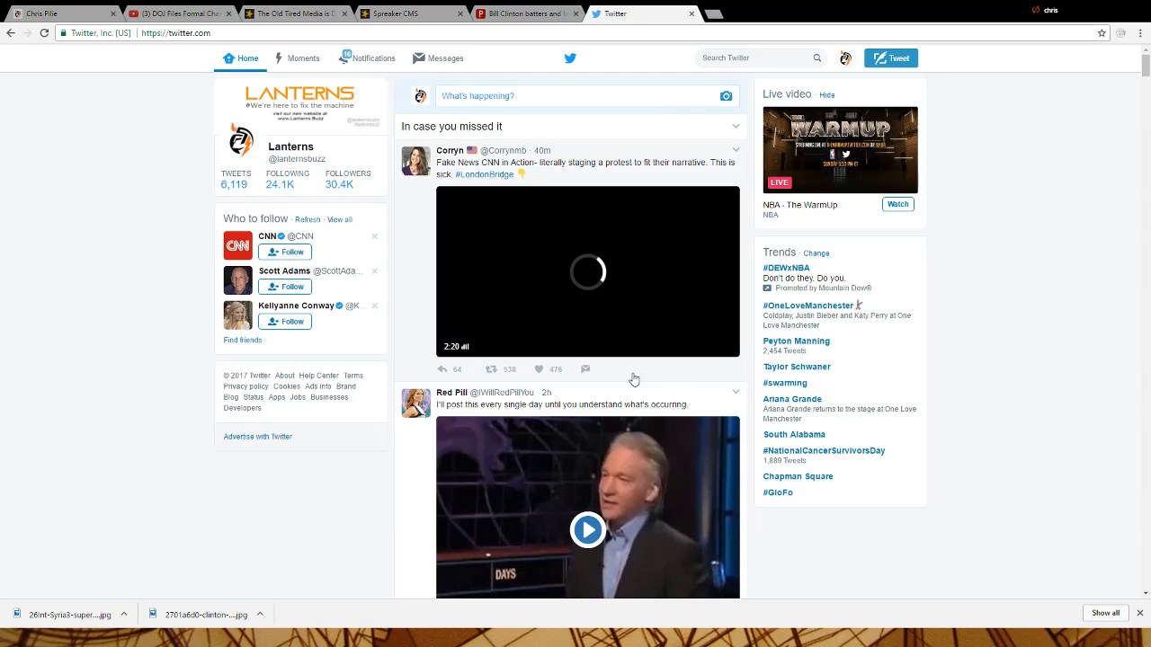
{"action": "left_click", "coordinate": [736, 152]}
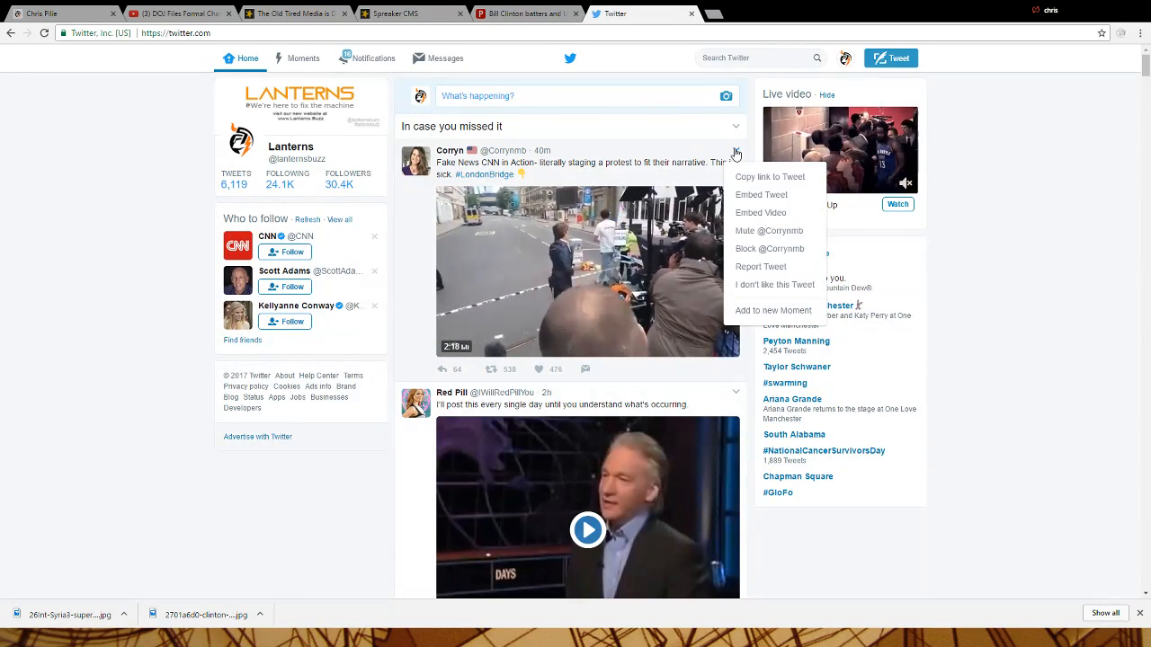
{"action": "left_click", "coordinate": [774, 194]}
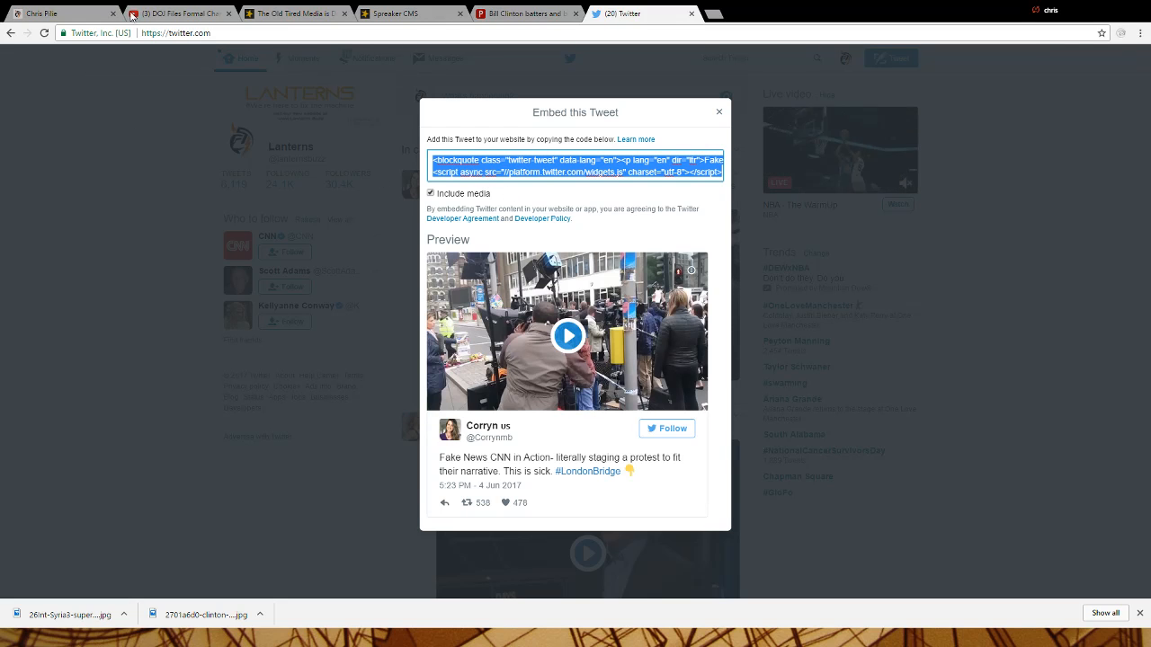
Return to the page editor and add an empty paragraph just above the "Was Benghazi was a smoke screen?" heading
{"action": "left_click", "coordinate": [51, 12]}
{"action": "scroll", "coordinate": [454, 299], "scroll_direction": "down", "scroll_amount": 10}
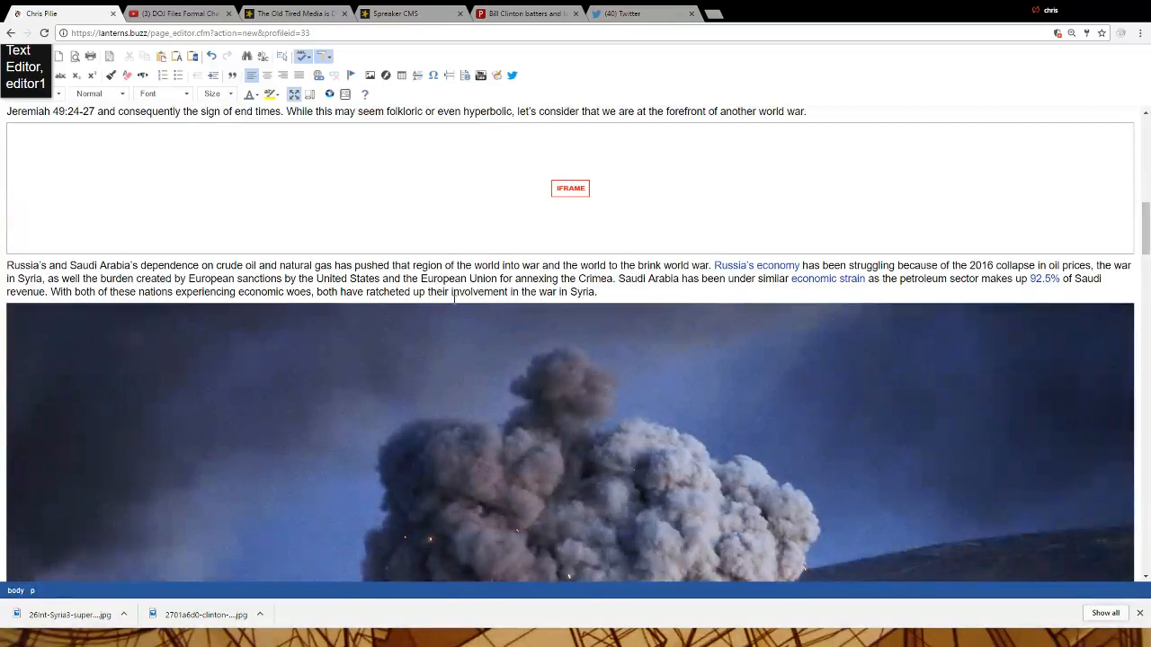
{"action": "scroll", "coordinate": [453, 299], "scroll_direction": "down", "scroll_amount": 8}
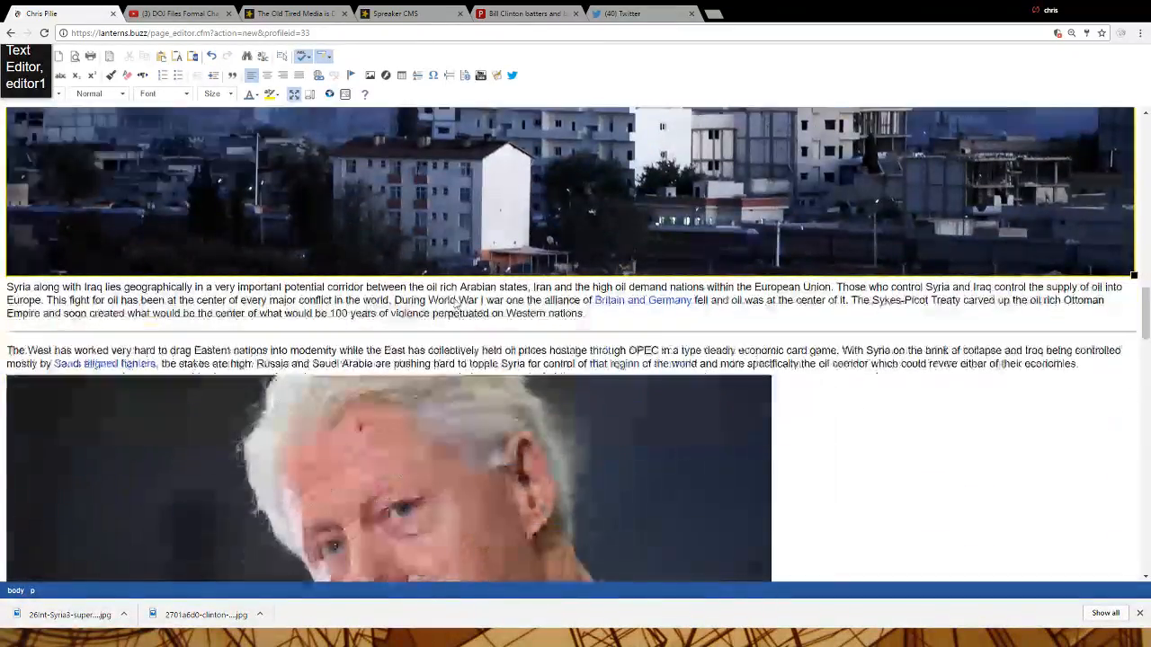
{"action": "scroll", "coordinate": [455, 304], "scroll_direction": "down", "scroll_amount": 3}
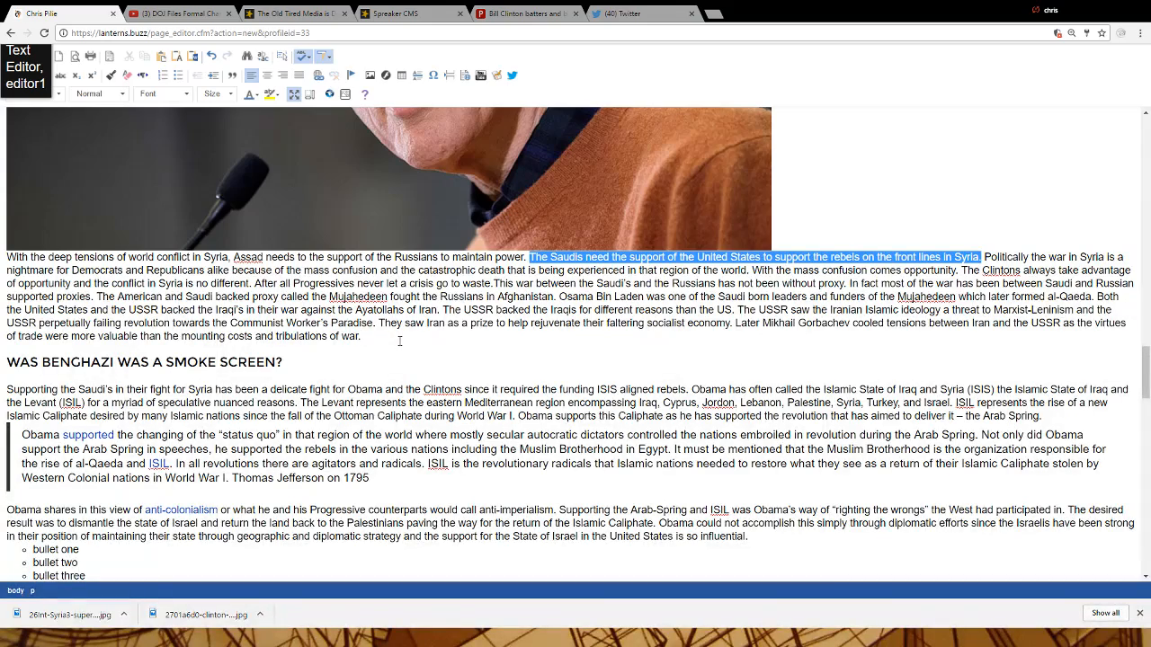
{"action": "key", "text": "Return"}
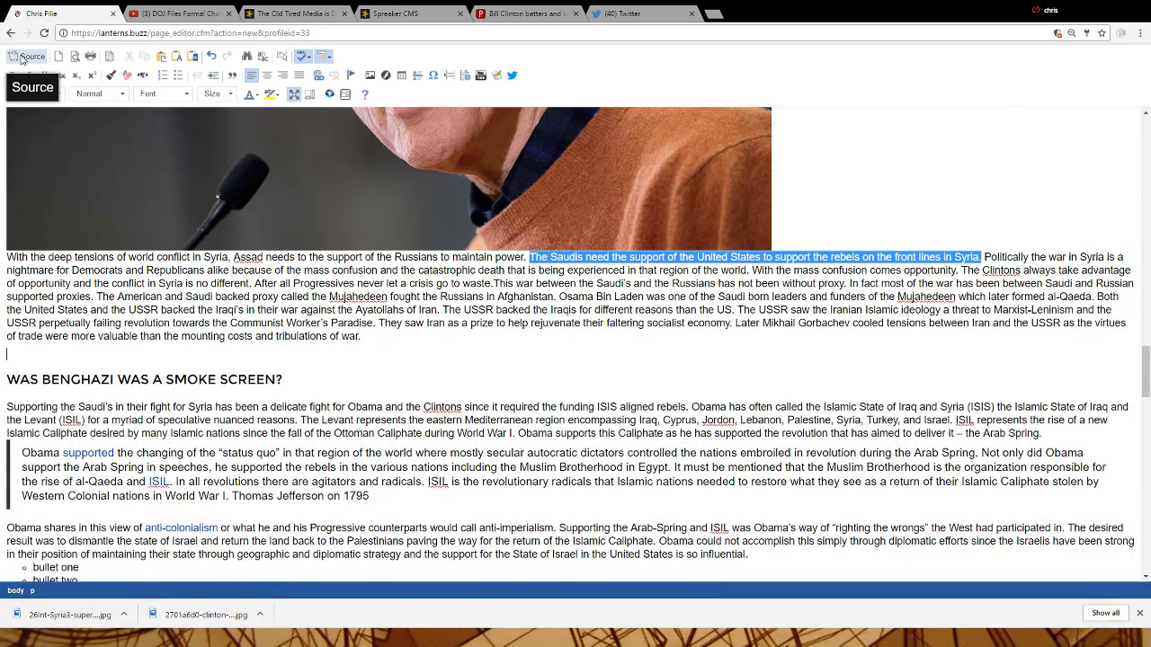
In the article's HTML source, replace the empty paragraph above the Benghazi heading with the tweet's embed code, and return to the visual view
{"action": "left_click", "coordinate": [27, 57]}
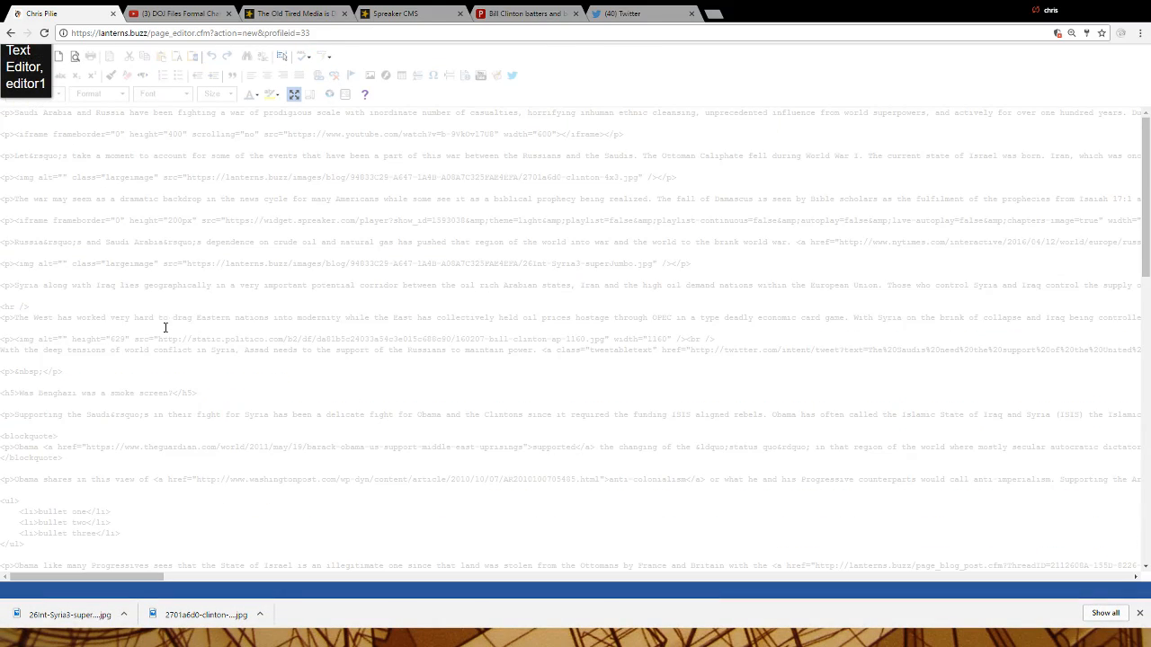
{"action": "left_click_drag", "start_coordinate": [76, 376], "coordinate": [2, 375]}
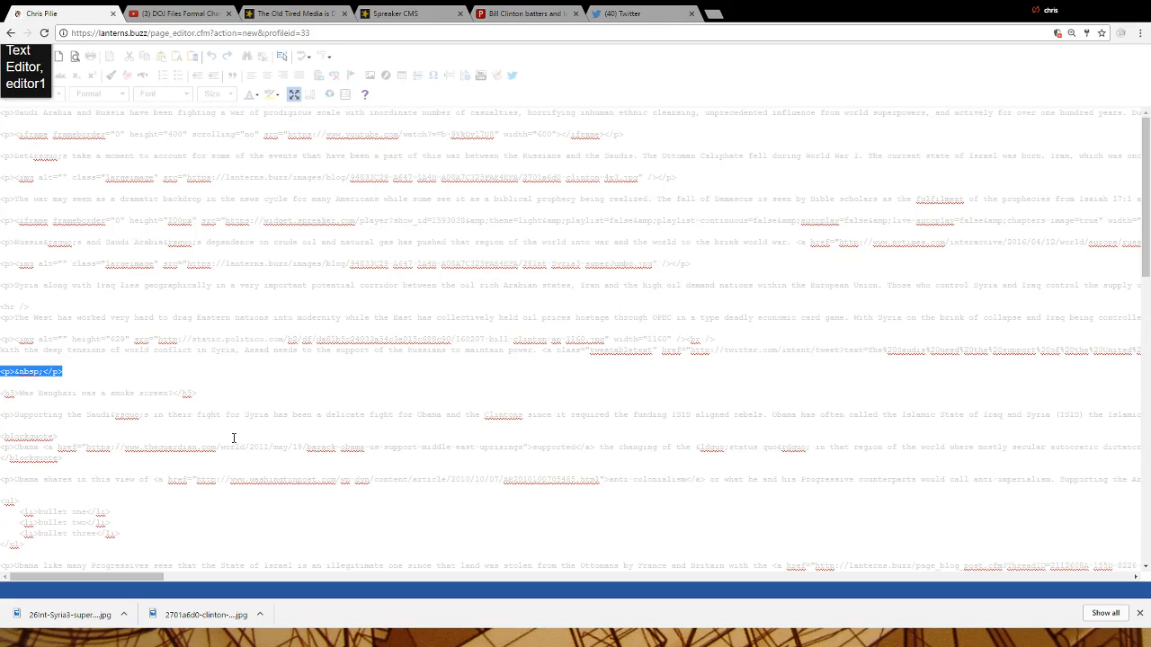
{"action": "key", "text": "ctrl+v"}
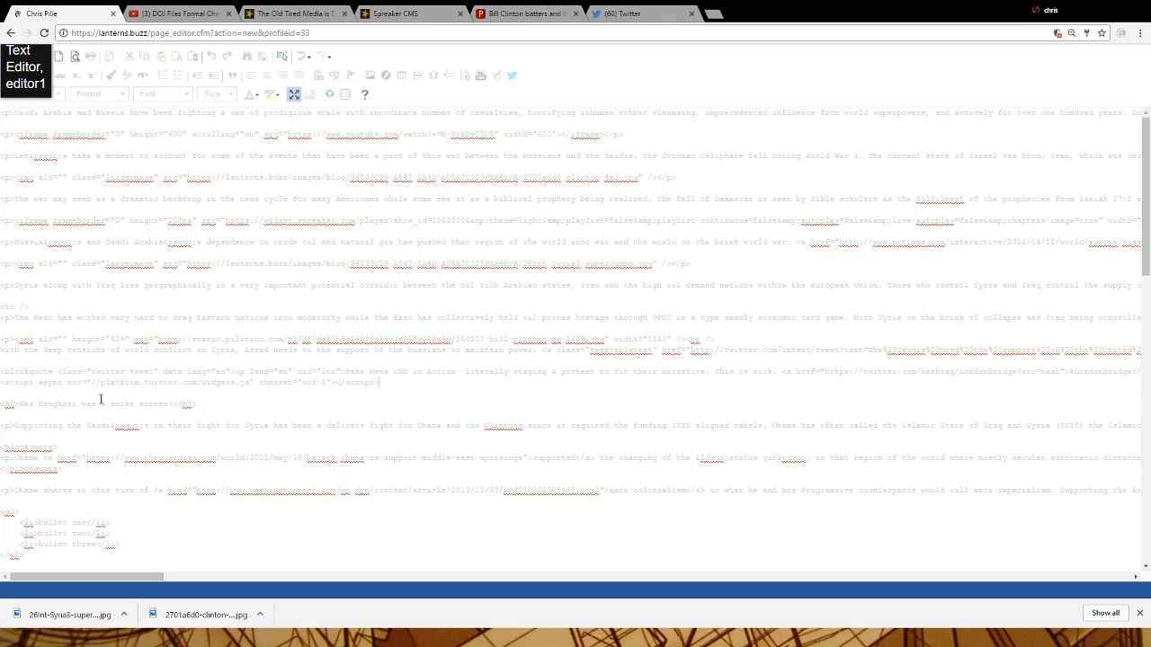
{"action": "left_click_drag", "start_coordinate": [411, 384], "coordinate": [1, 371]}
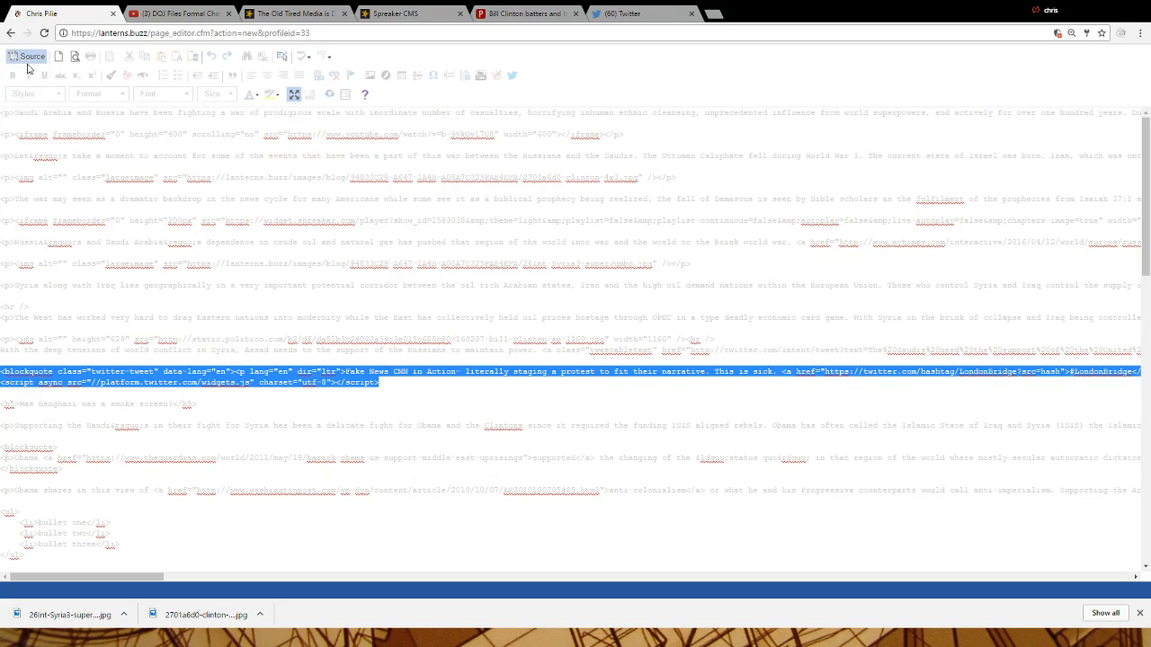
{"action": "left_click", "coordinate": [29, 57]}
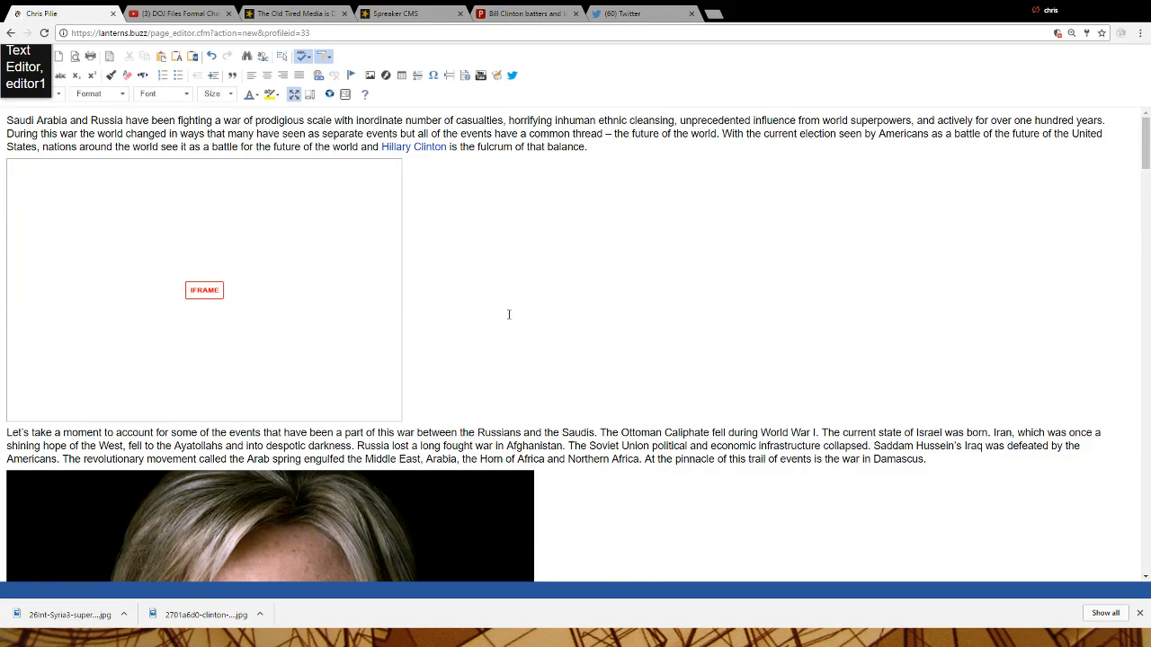
Check the embedded tweet above the Benghazi heading in both the HTML source and the visual view
{"action": "left_click", "coordinate": [30, 58]}
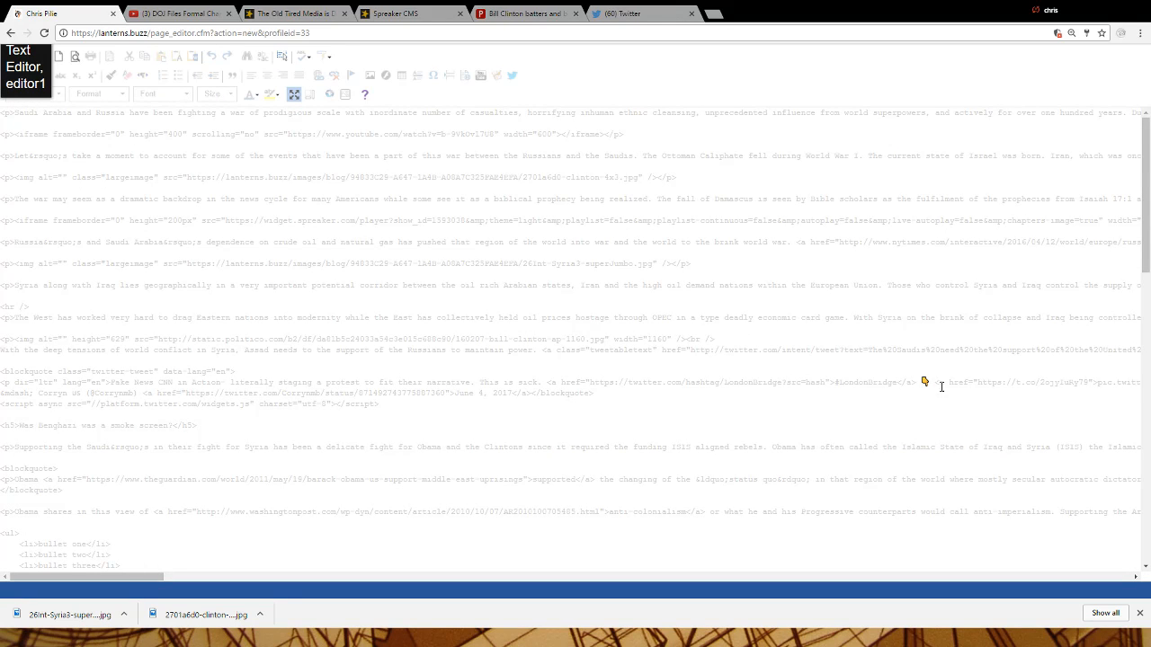
{"action": "left_click", "coordinate": [20, 57]}
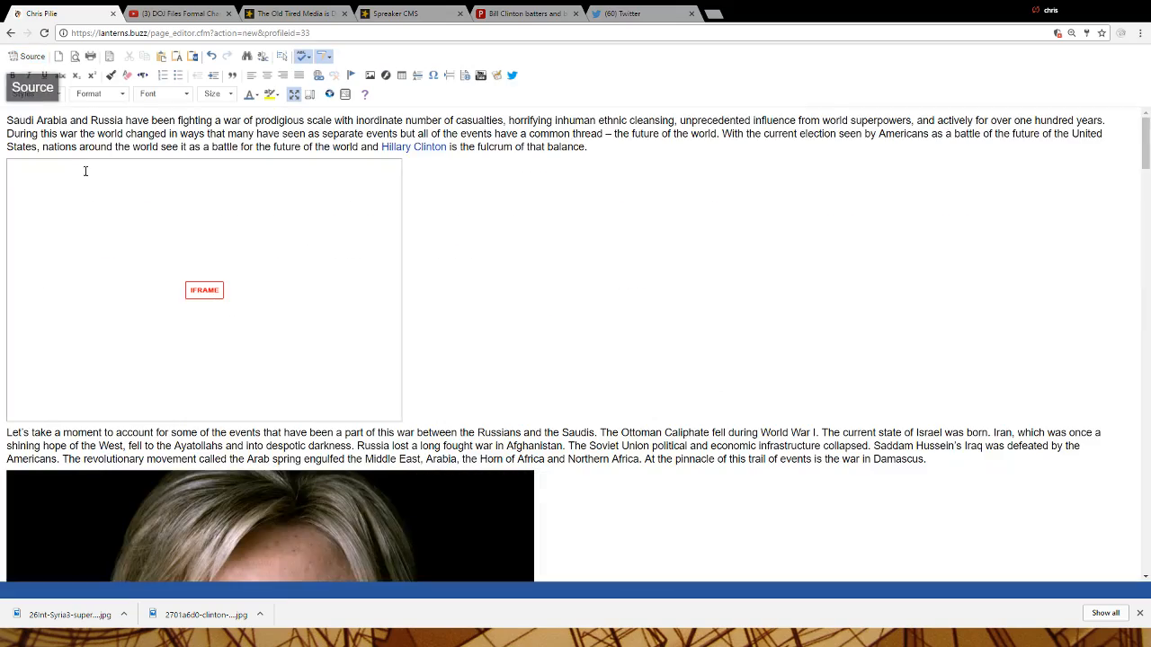
{"action": "scroll", "coordinate": [500, 269], "scroll_direction": "down", "scroll_amount": 7}
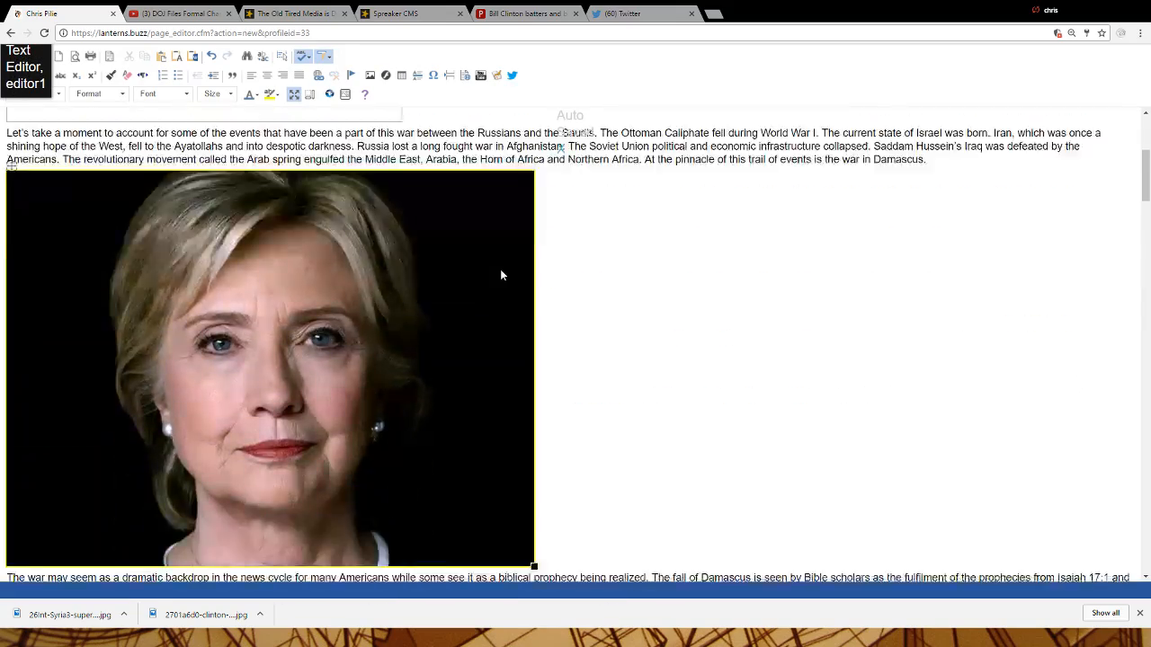
{"action": "scroll", "coordinate": [500, 273], "scroll_direction": "down", "scroll_amount": 7}
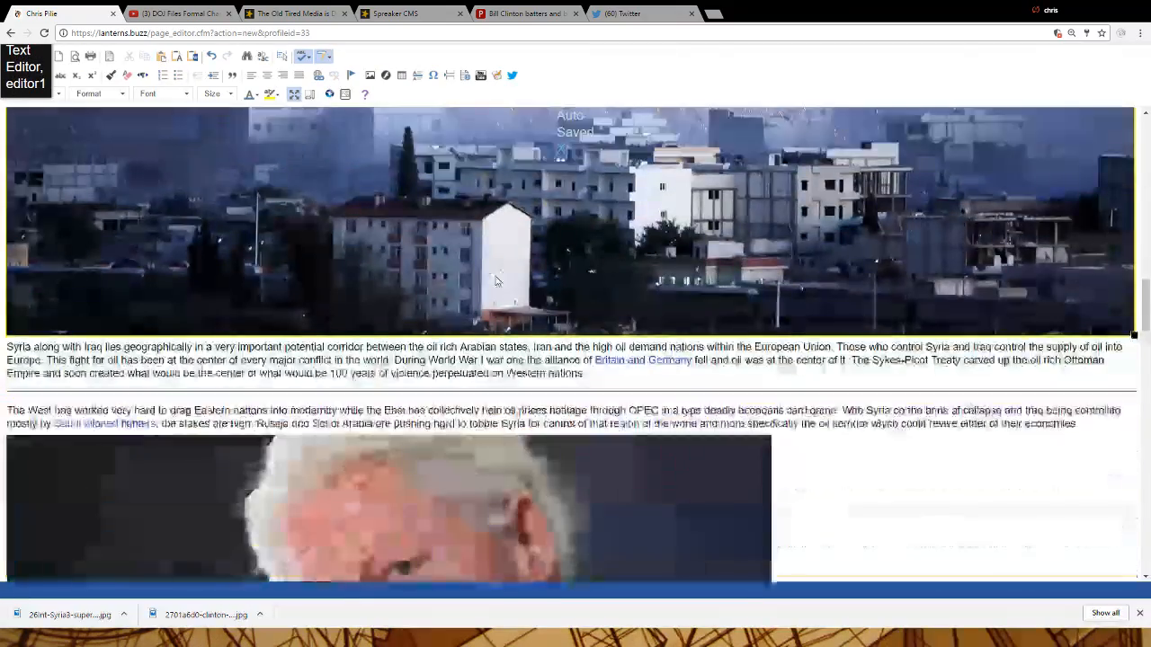
{"action": "scroll", "coordinate": [495, 281], "scroll_direction": "down", "scroll_amount": 8}
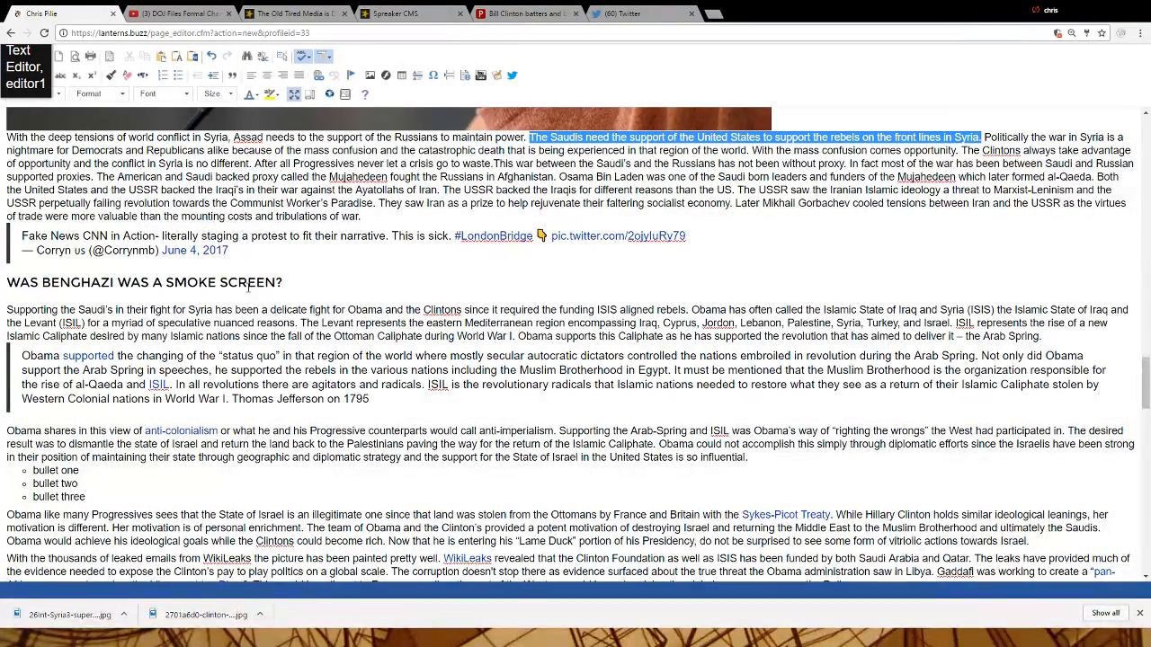
Preview the article, then play and pause the embedded tweet's video above the Benghazi heading
{"action": "left_click", "coordinate": [76, 58]}
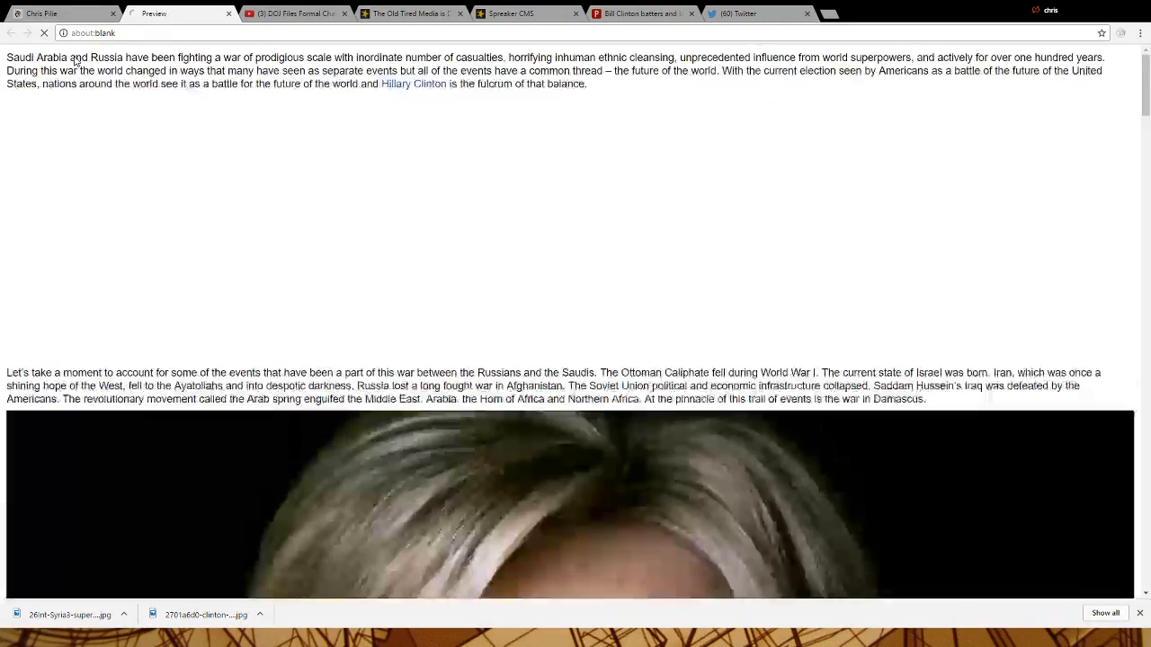
{"action": "scroll", "coordinate": [255, 180], "scroll_direction": "down", "scroll_amount": 5}
{"action": "scroll", "coordinate": [255, 183], "scroll_direction": "down", "scroll_amount": 15}
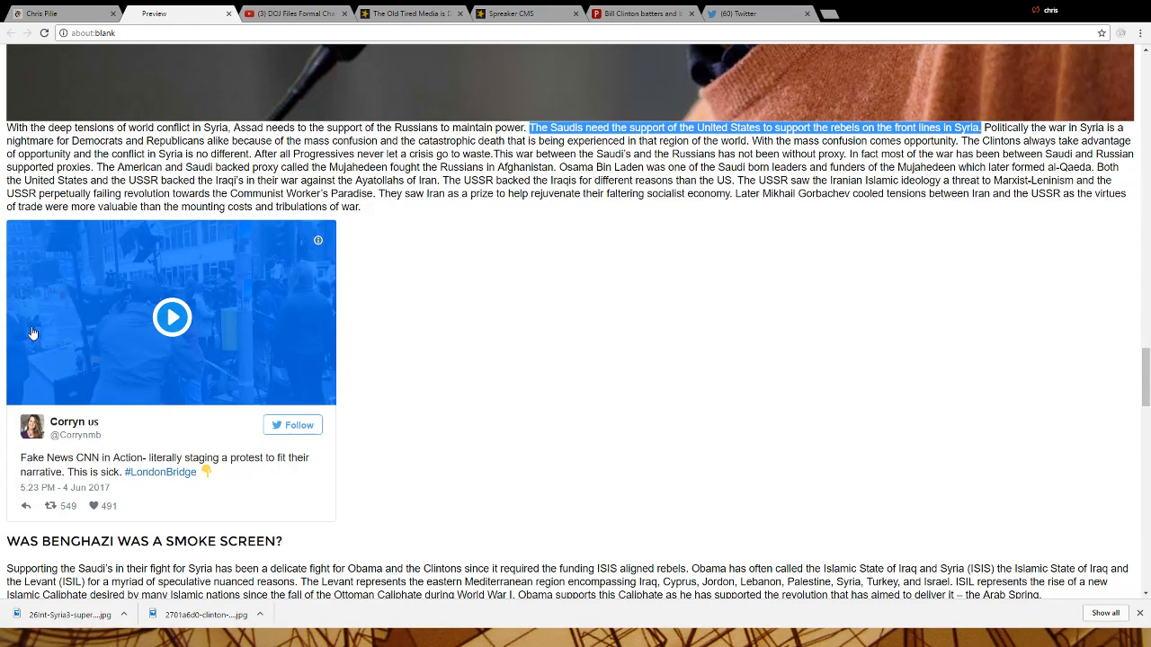
{"action": "left_click", "coordinate": [169, 333]}
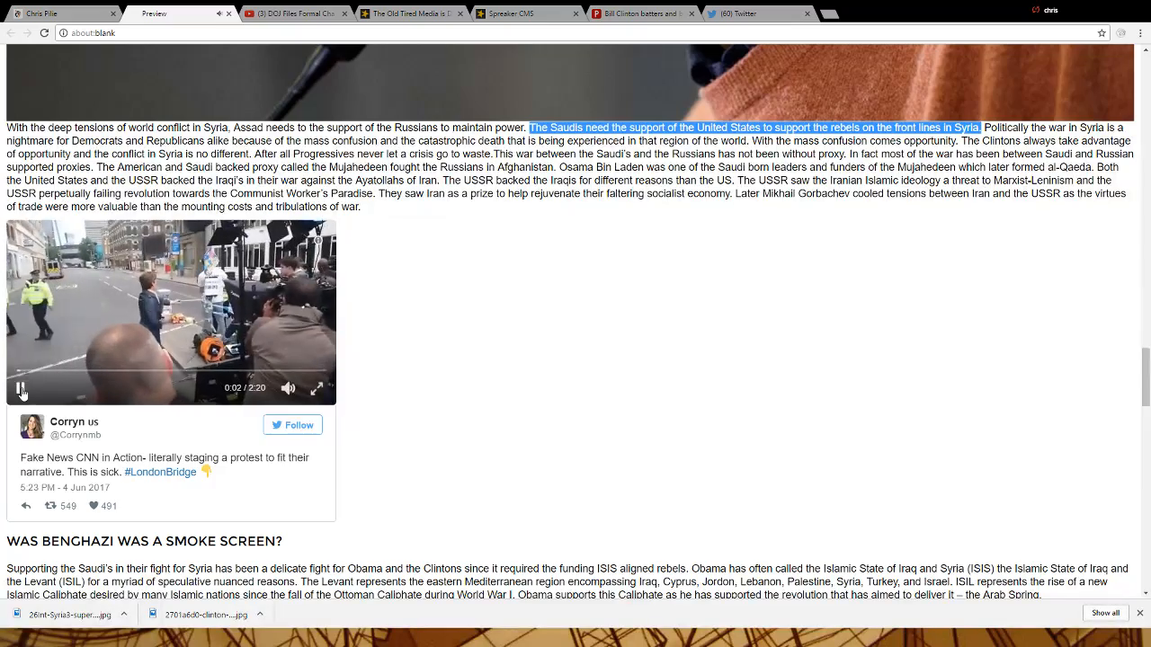
{"action": "left_click", "coordinate": [97, 399]}
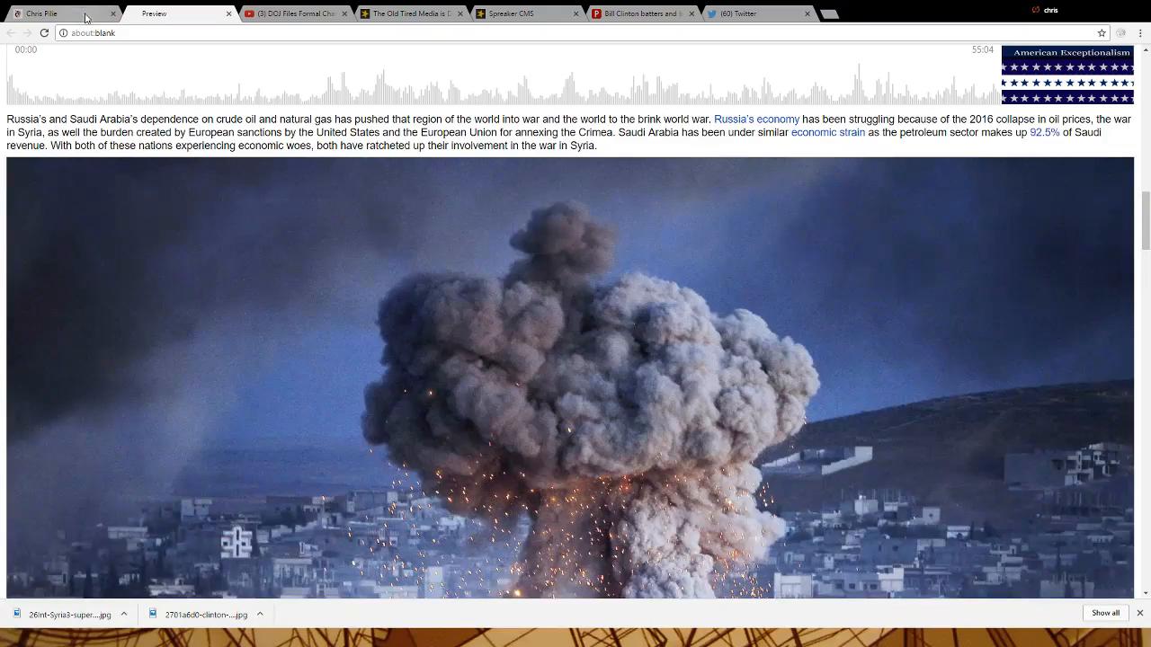
Close the article preview and return to the page editor
{"action": "scroll", "coordinate": [191, 260], "scroll_direction": "up", "scroll_amount": 10}
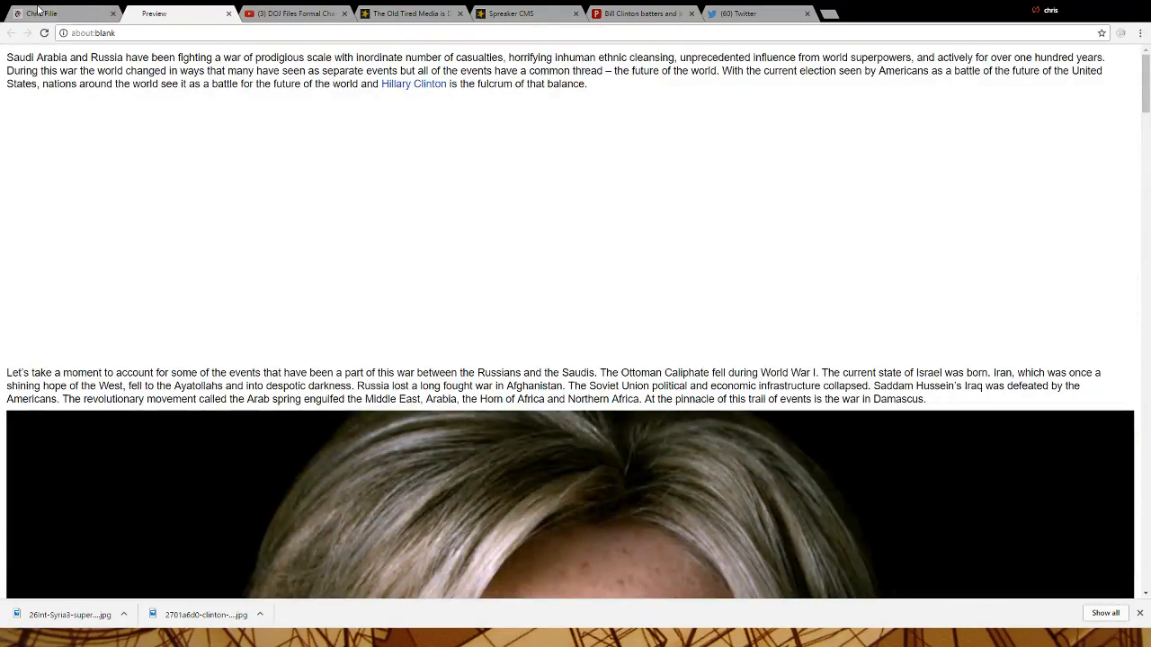
{"action": "left_click", "coordinate": [38, 10]}
{"action": "left_click", "coordinate": [221, 16]}
{"action": "left_click", "coordinate": [230, 15]}
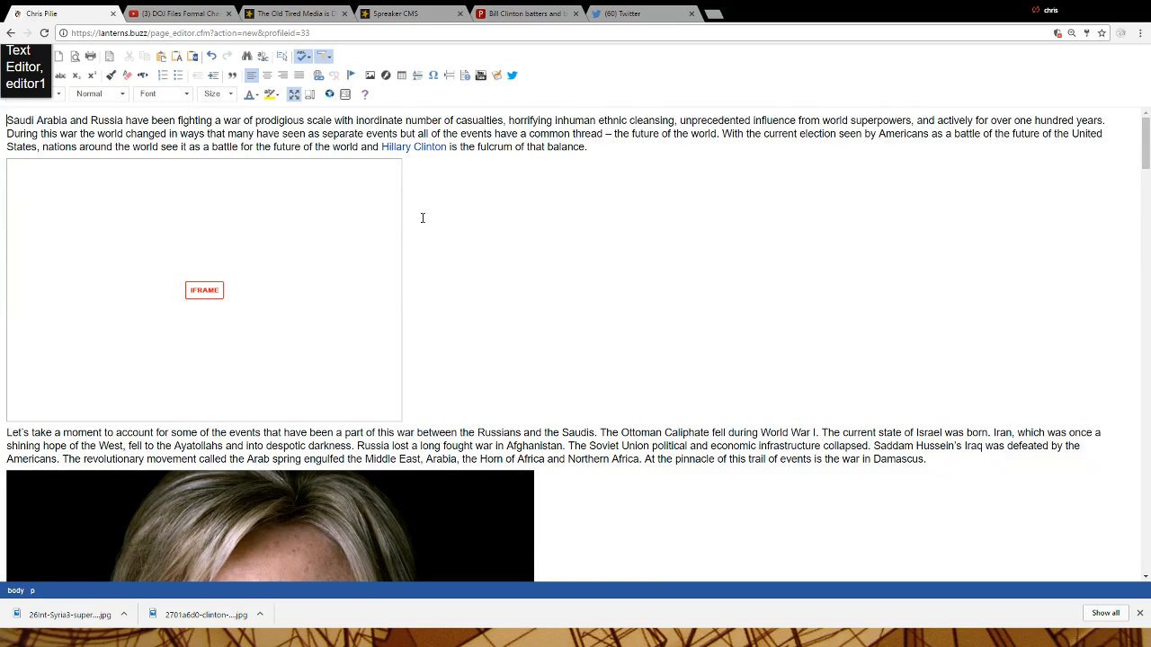
Restore the text editor from its maximized view and title the blog post "Clintons in Syria"
{"action": "left_click", "coordinate": [293, 97]}
{"action": "scroll", "coordinate": [141, 308], "scroll_direction": "up", "scroll_amount": 4}
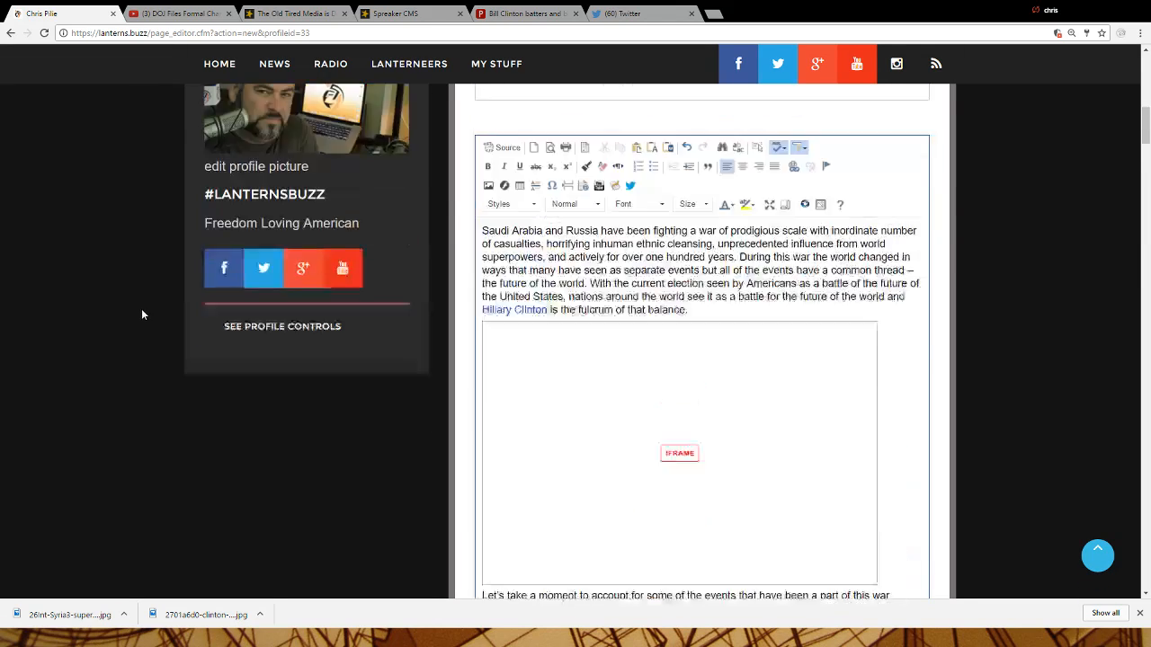
{"action": "scroll", "coordinate": [51, 304], "scroll_direction": "up", "scroll_amount": 3}
{"action": "scroll", "coordinate": [47, 302], "scroll_direction": "down", "scroll_amount": 3}
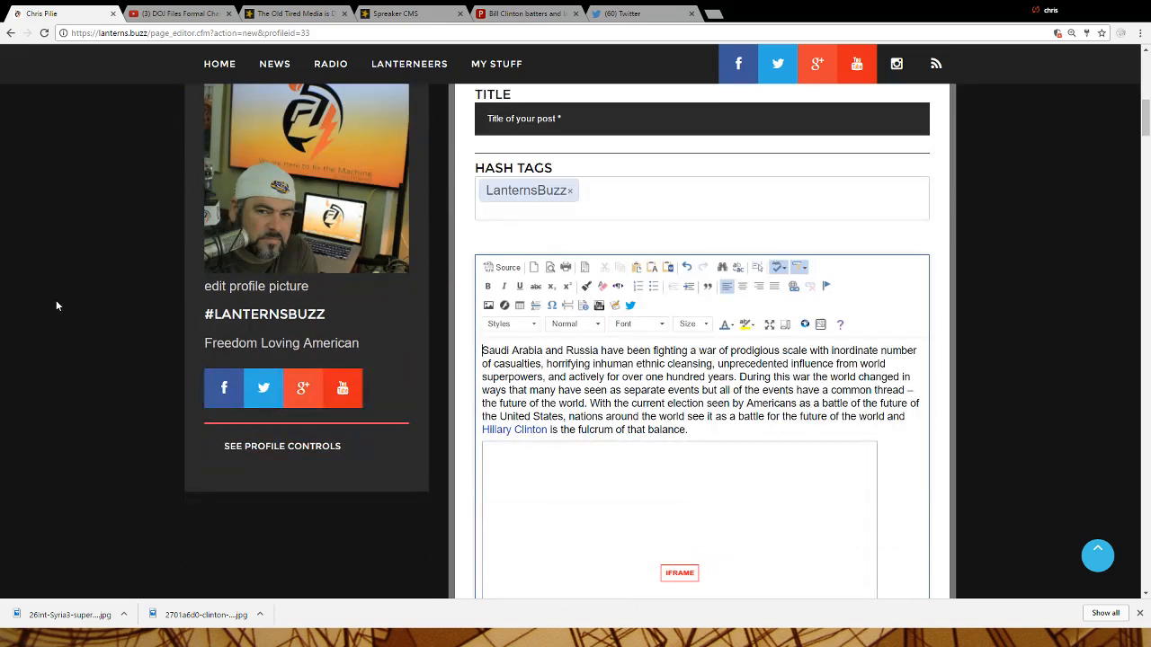
{"action": "scroll", "coordinate": [428, 322], "scroll_direction": "up", "scroll_amount": 3}
{"action": "left_click", "coordinate": [572, 236]}
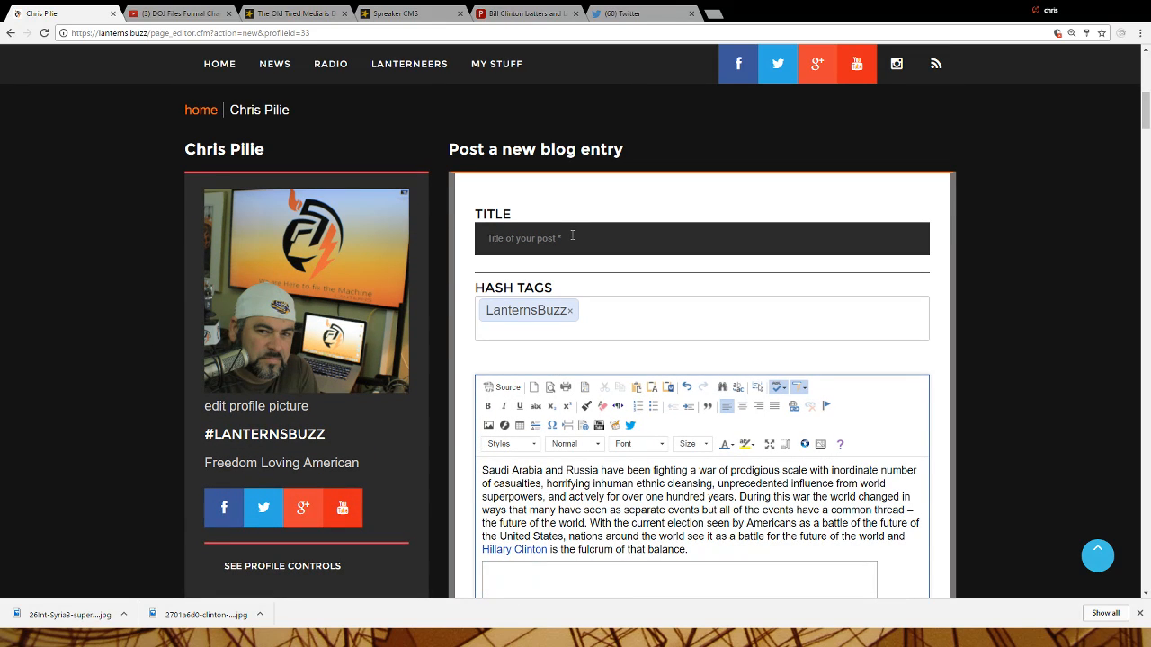
{"action": "type", "text": "Clintons in Syria"}
Review the hints at the end of the post form about what is still required before submitting
{"action": "scroll", "coordinate": [45, 257], "scroll_direction": "down", "scroll_amount": 15}
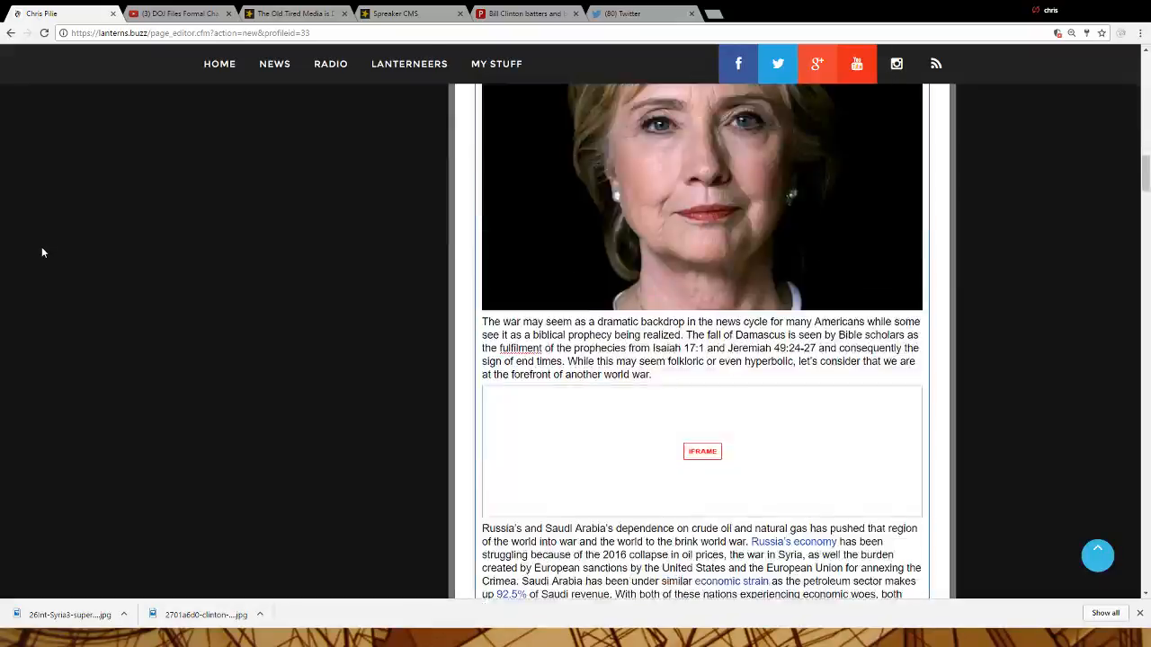
{"action": "scroll", "coordinate": [41, 253], "scroll_direction": "down", "scroll_amount": 15}
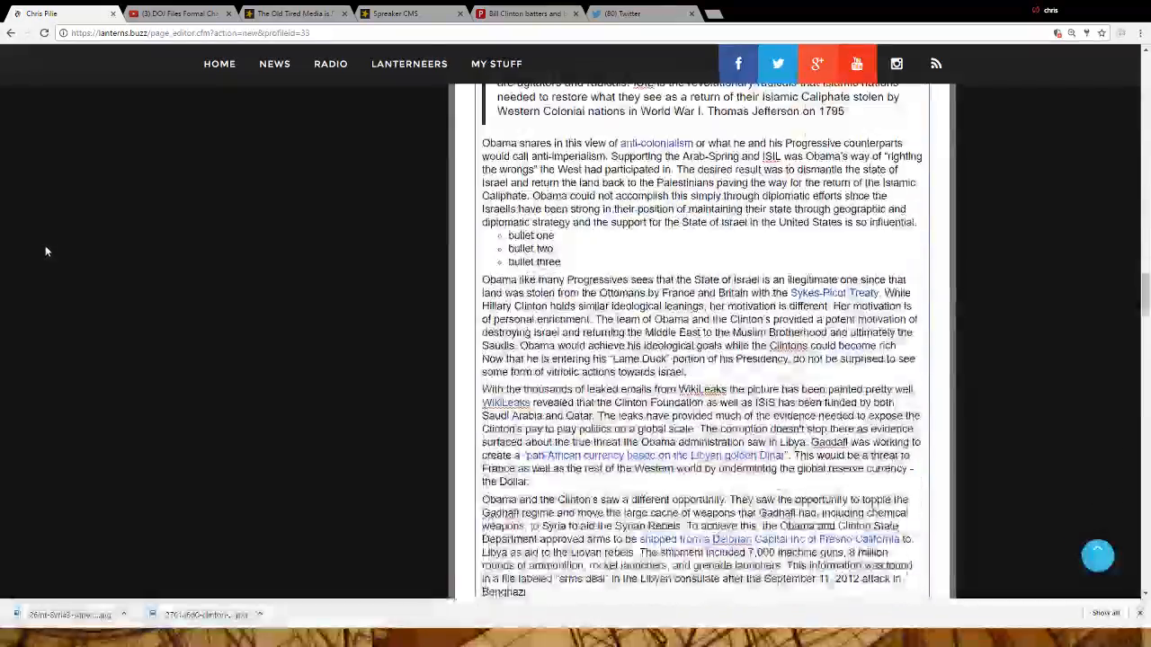
{"action": "scroll", "coordinate": [47, 252], "scroll_direction": "down", "scroll_amount": 15}
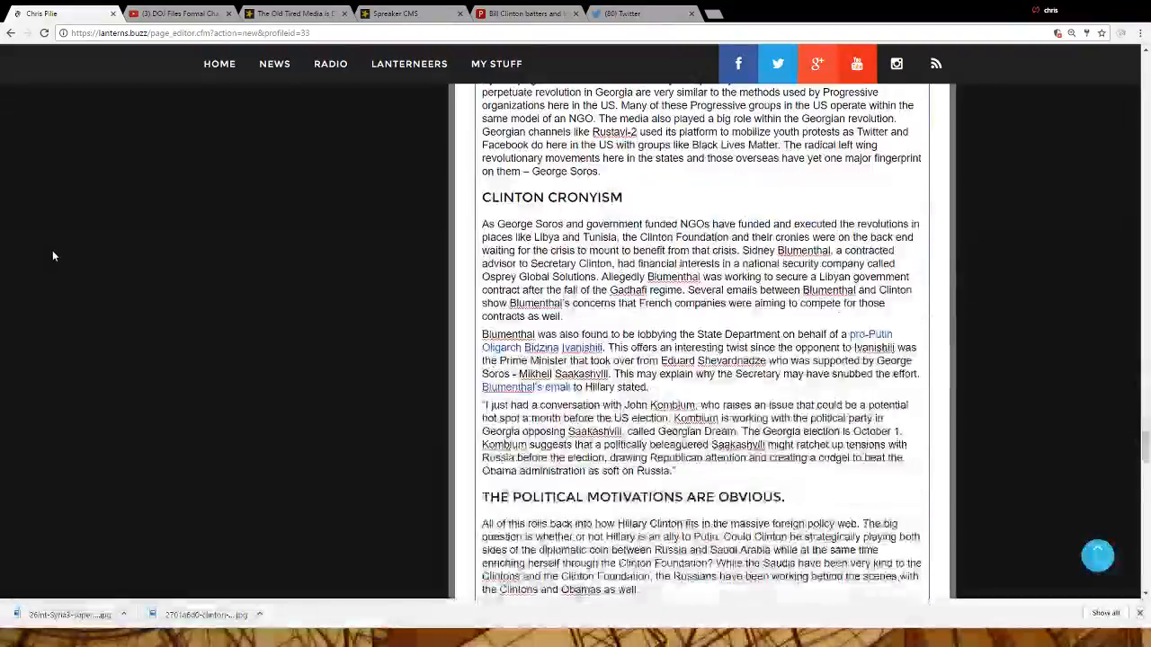
{"action": "scroll", "coordinate": [42, 258], "scroll_direction": "down", "scroll_amount": 15}
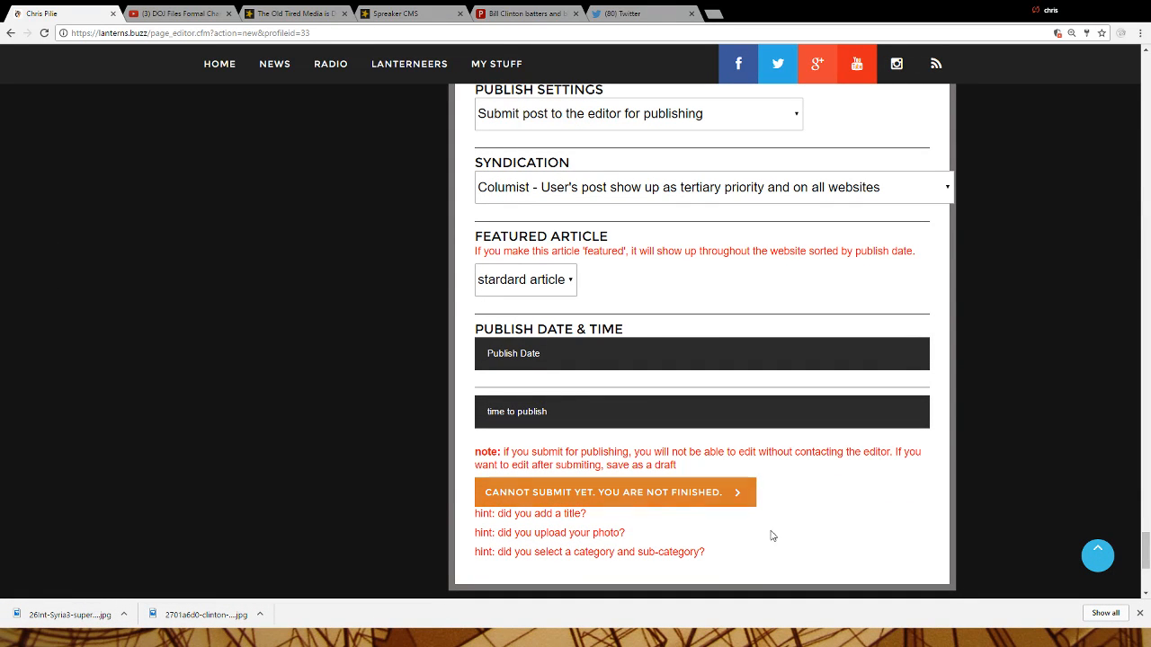
{"action": "left_click_drag", "start_coordinate": [736, 561], "coordinate": [477, 514]}
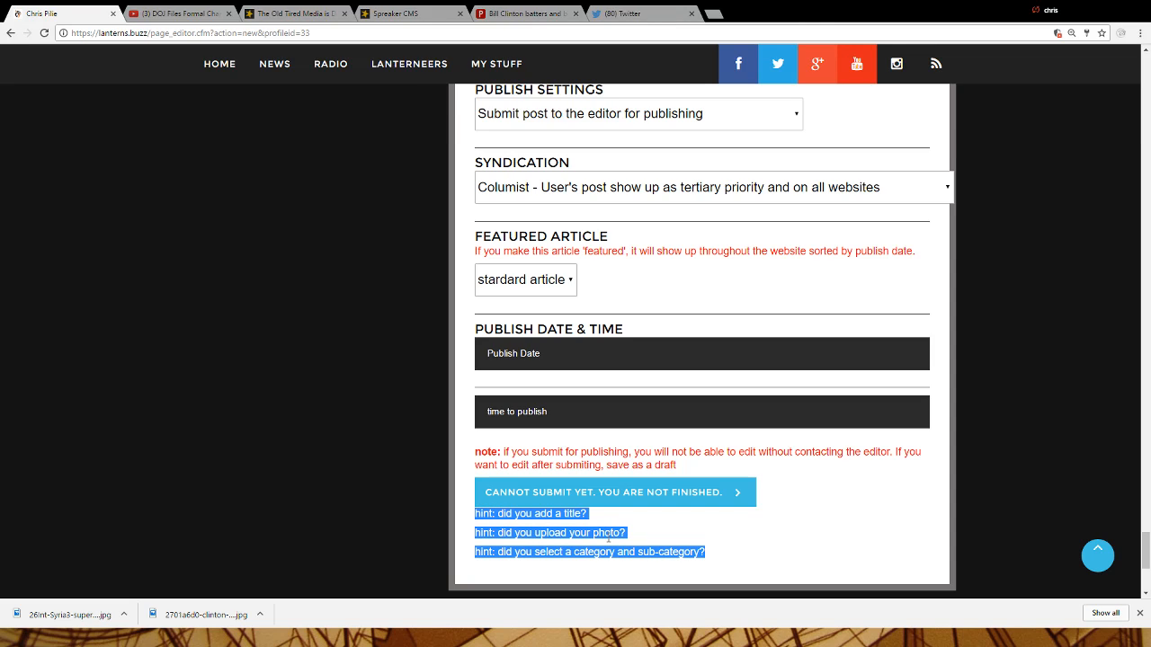
Load the Hillary Clinton portrait as the blog post photo
{"action": "scroll", "coordinate": [265, 433], "scroll_direction": "up", "scroll_amount": 9}
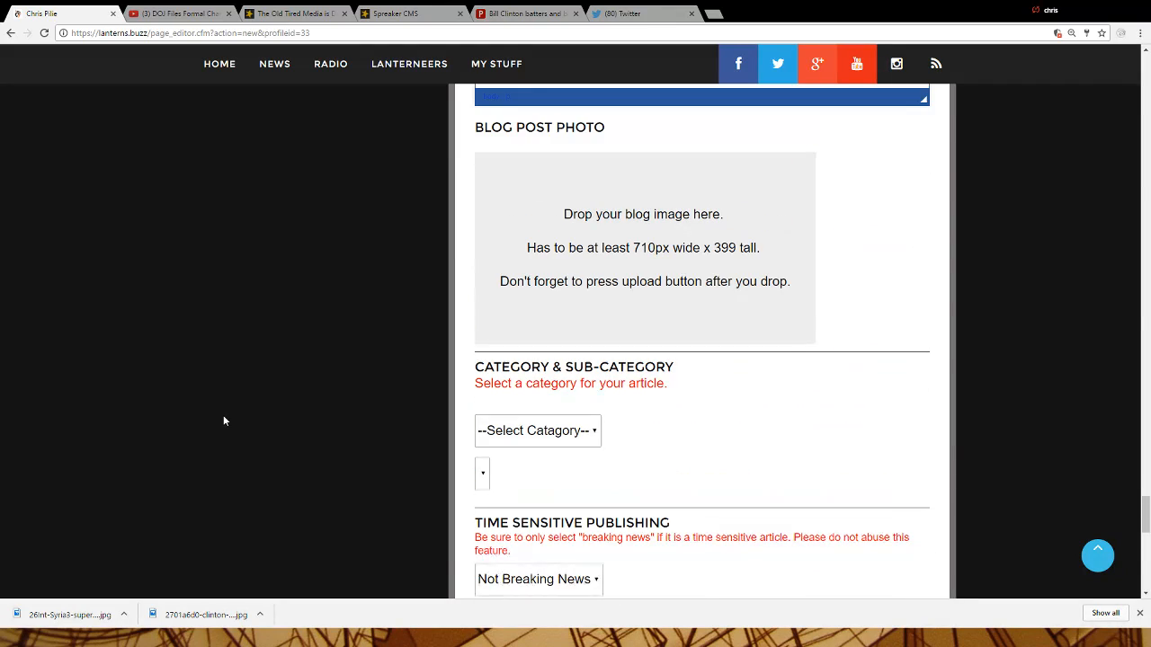
{"action": "scroll", "coordinate": [210, 405], "scroll_direction": "down", "scroll_amount": 2}
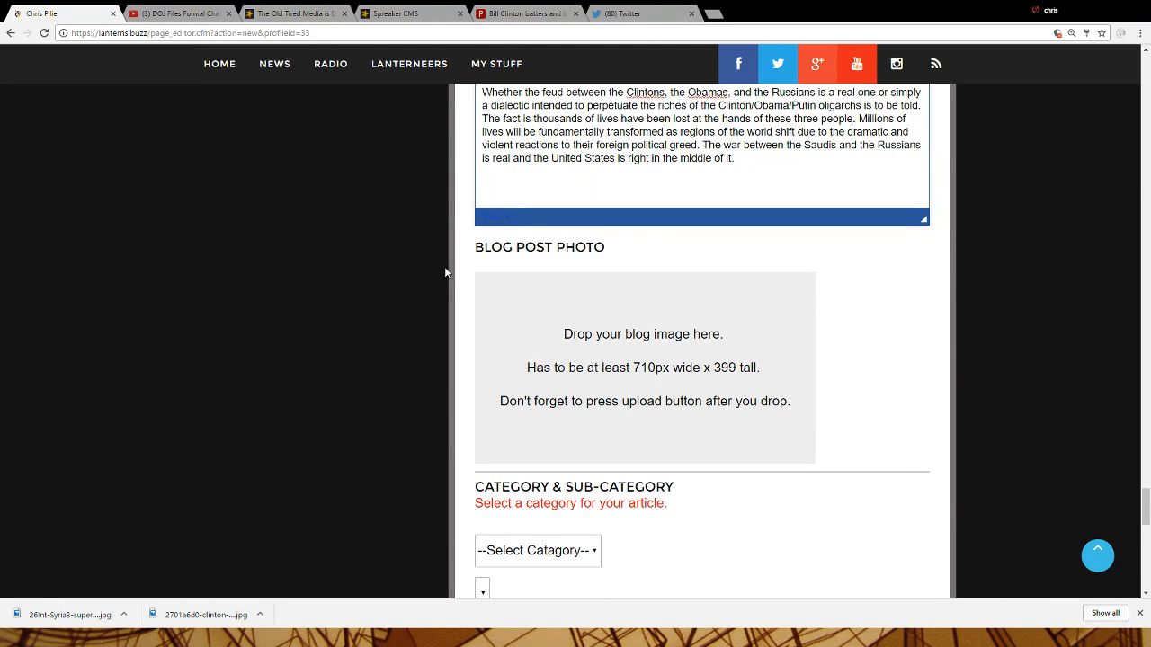
{"action": "left_click_drag", "start_coordinate": [475, 247], "coordinate": [619, 248]}
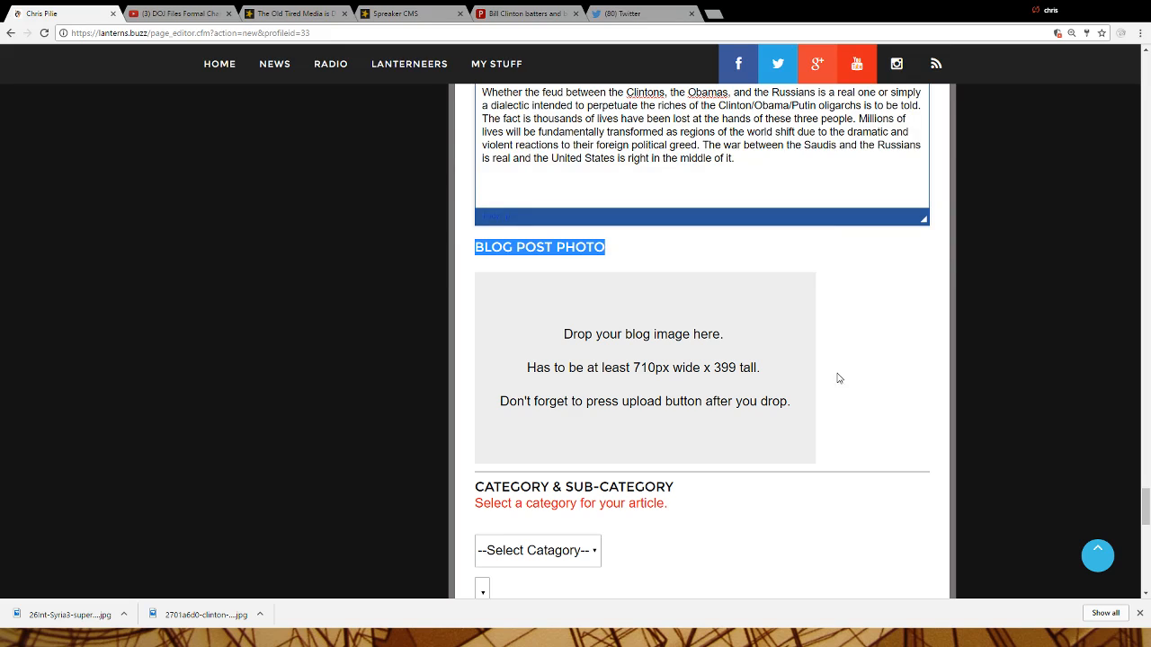
{"action": "left_click", "coordinate": [635, 370]}
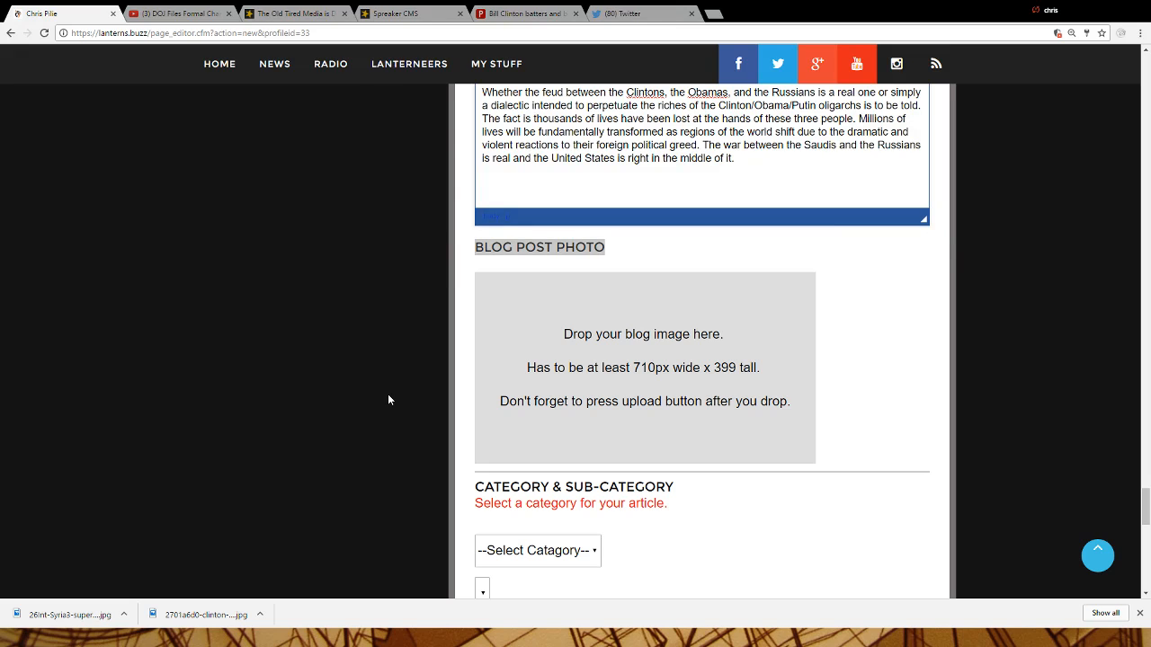
{"action": "left_click", "coordinate": [640, 394]}
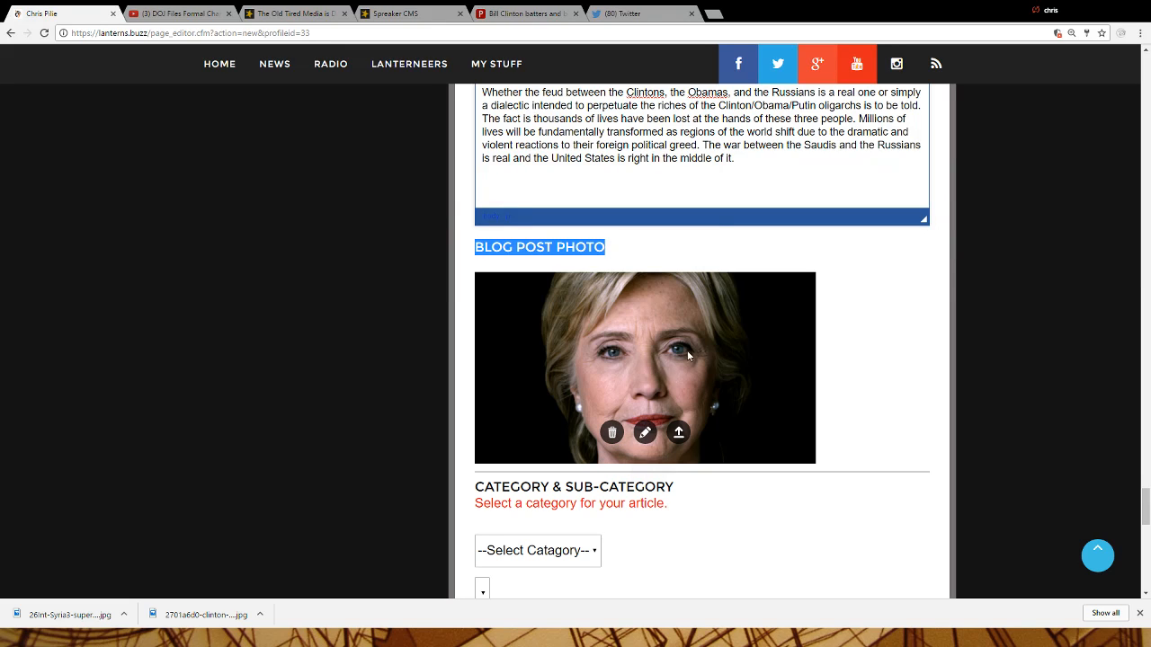
Shift the blog post photo's crop frame slightly upward, apply the crop and upload the photo
{"action": "left_click", "coordinate": [646, 433]}
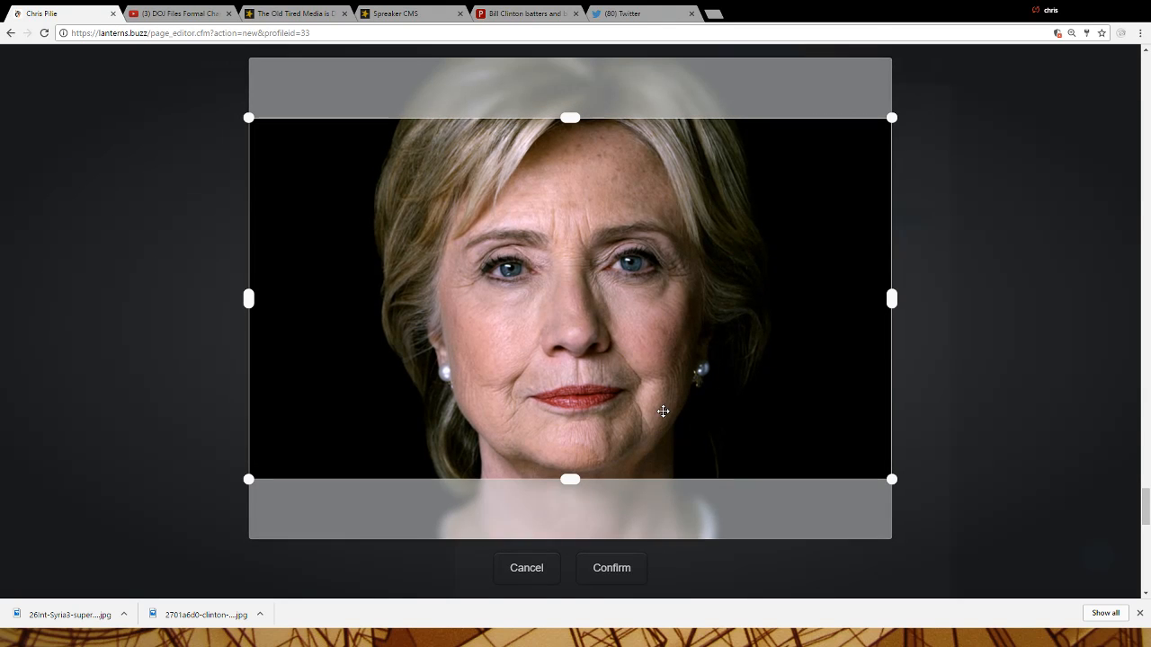
{"action": "mouse_move", "coordinate": [654, 364]}
{"action": "left_mouse_down"}
{"action": "mouse_move", "coordinate": [653, 338]}
{"action": "mouse_move", "coordinate": [653, 382]}
{"action": "mouse_move", "coordinate": [656, 312]}
{"action": "mouse_move", "coordinate": [659, 346]}
{"action": "left_mouse_up"}
{"action": "left_click_drag", "start_coordinate": [890, 467], "coordinate": [915, 473]}
{"action": "mouse_move", "coordinate": [669, 288]}
{"action": "left_mouse_down"}
{"action": "mouse_move", "coordinate": [681, 318]}
{"action": "mouse_move", "coordinate": [688, 284]}
{"action": "left_mouse_up"}
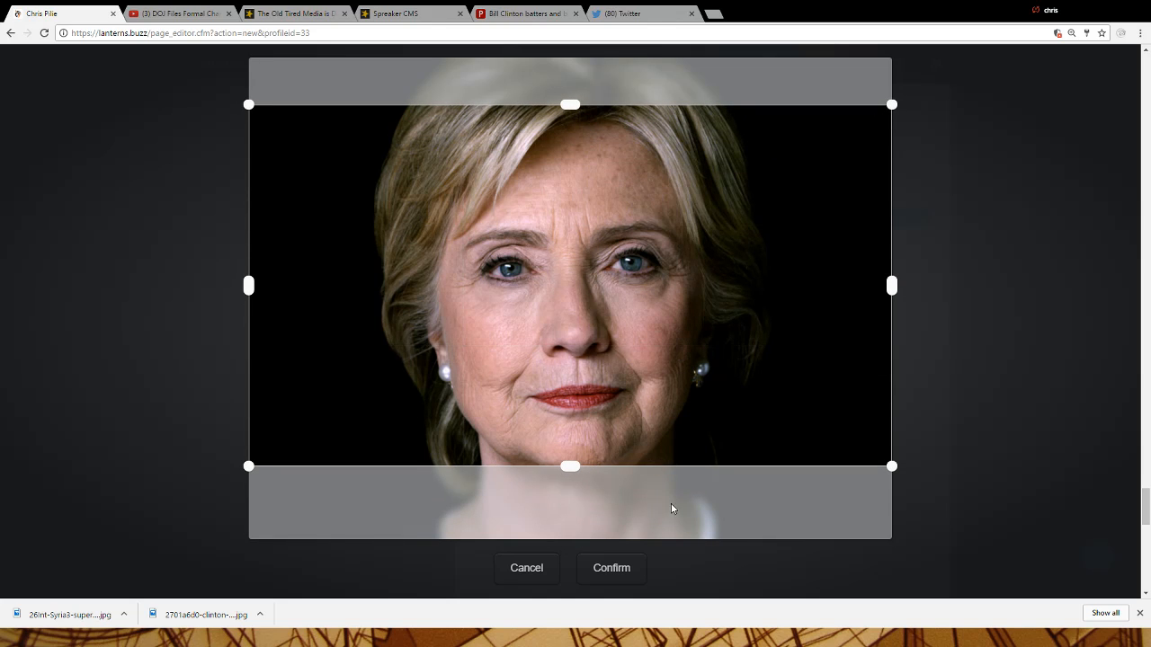
{"action": "left_click", "coordinate": [611, 569]}
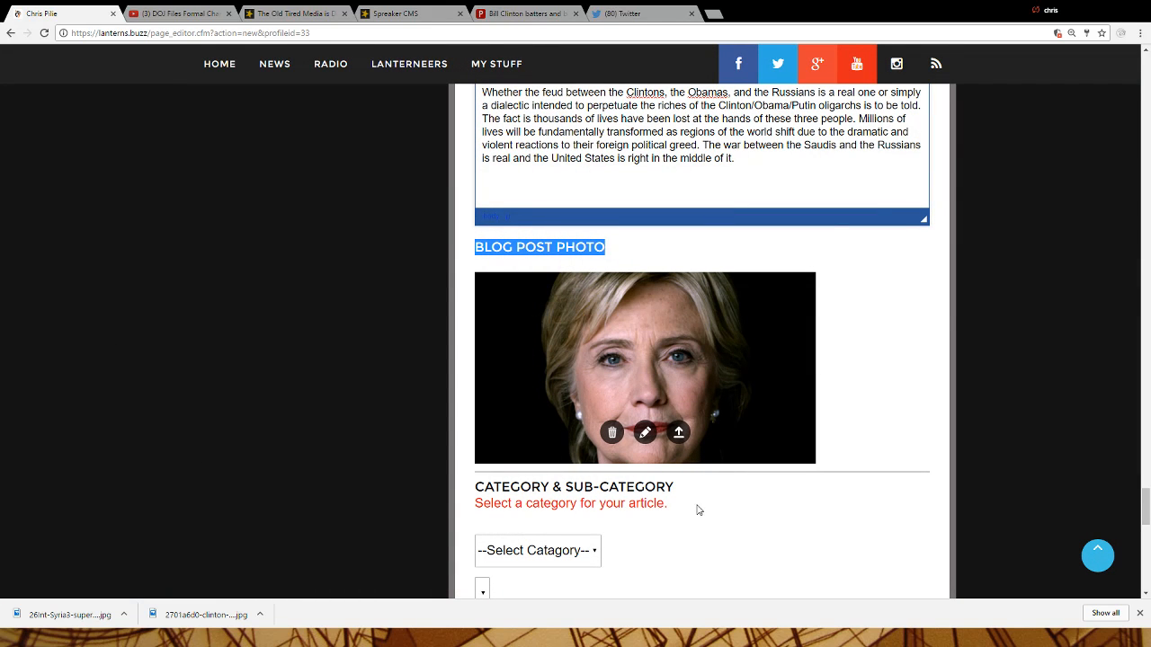
{"action": "left_click", "coordinate": [683, 441]}
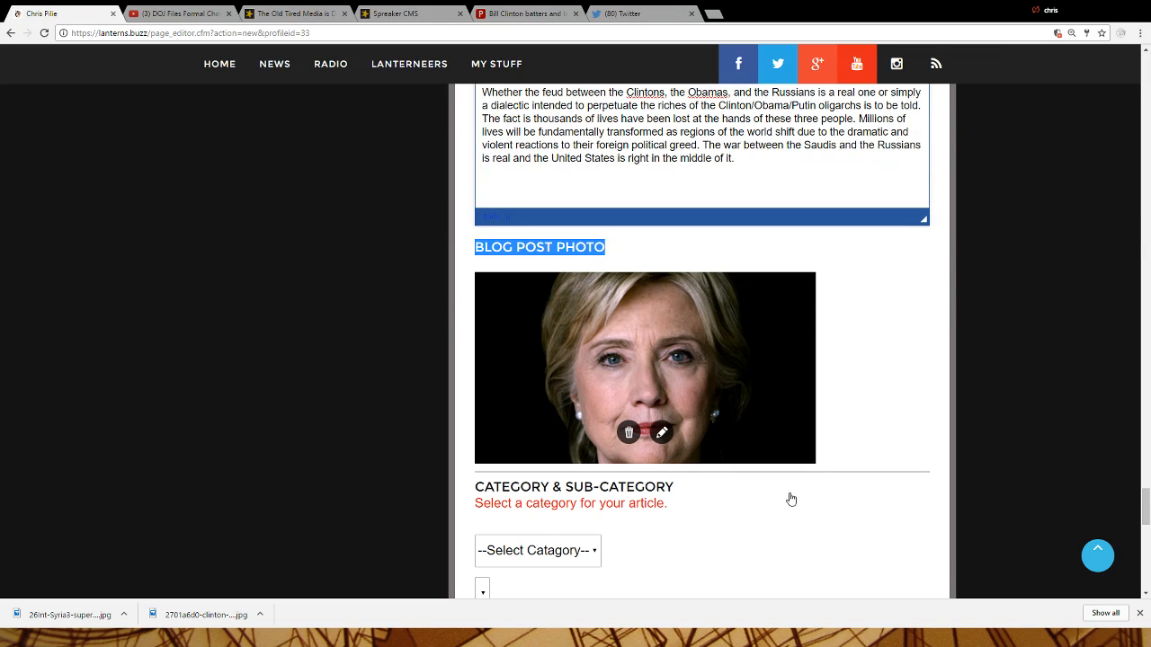
Set the article's category to News and its sub-category to World
{"action": "scroll", "coordinate": [788, 496], "scroll_direction": "down", "scroll_amount": 9}
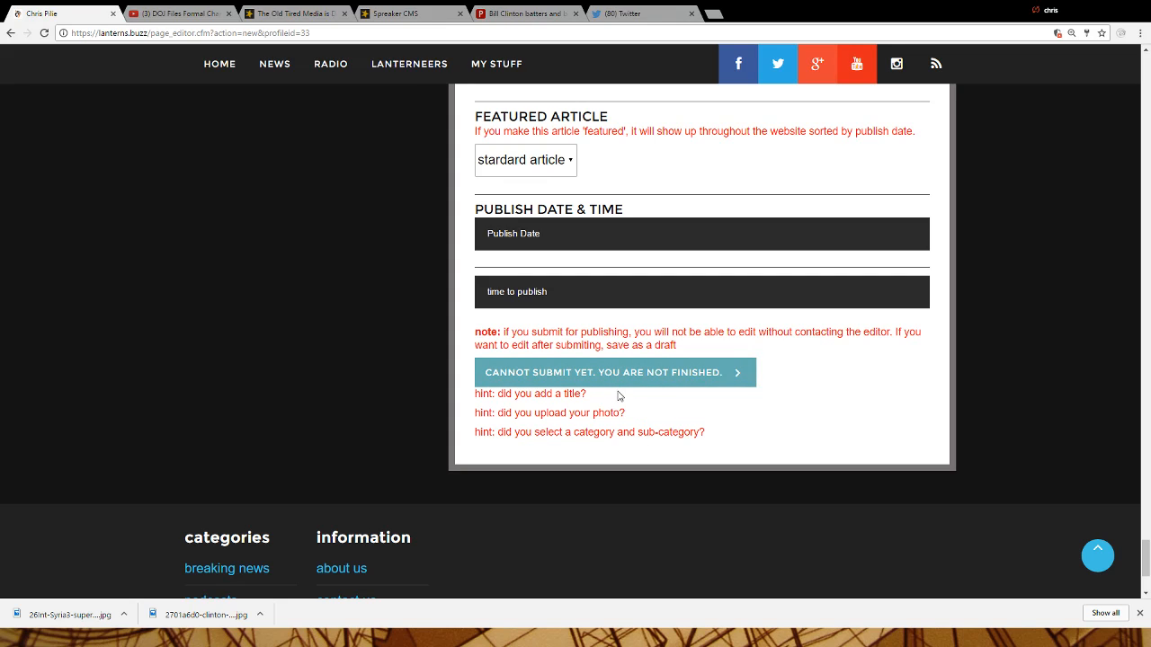
{"action": "left_click_drag", "start_coordinate": [500, 433], "coordinate": [704, 431]}
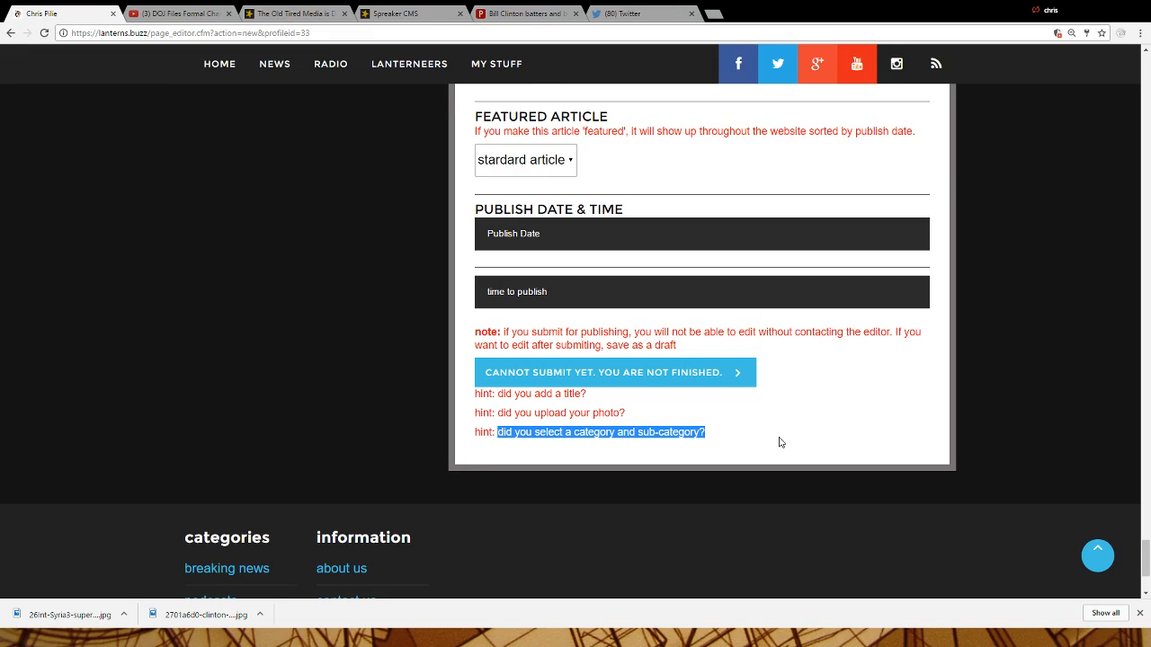
{"action": "scroll", "coordinate": [780, 442], "scroll_direction": "up", "scroll_amount": 5}
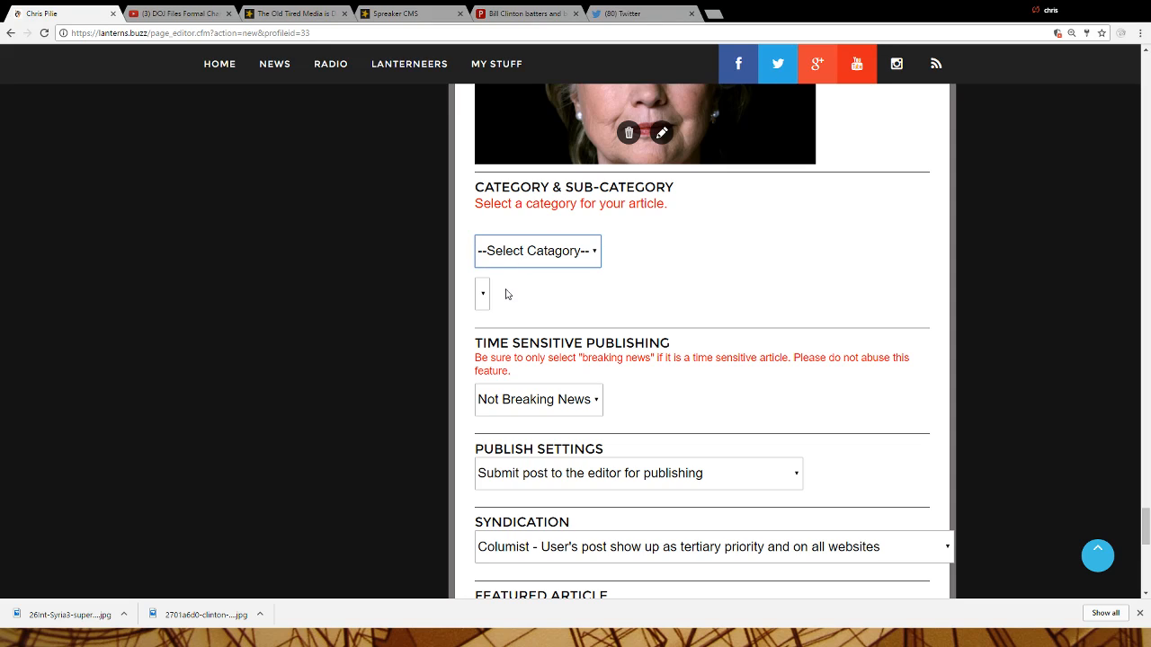
{"action": "left_click", "coordinate": [514, 360]}
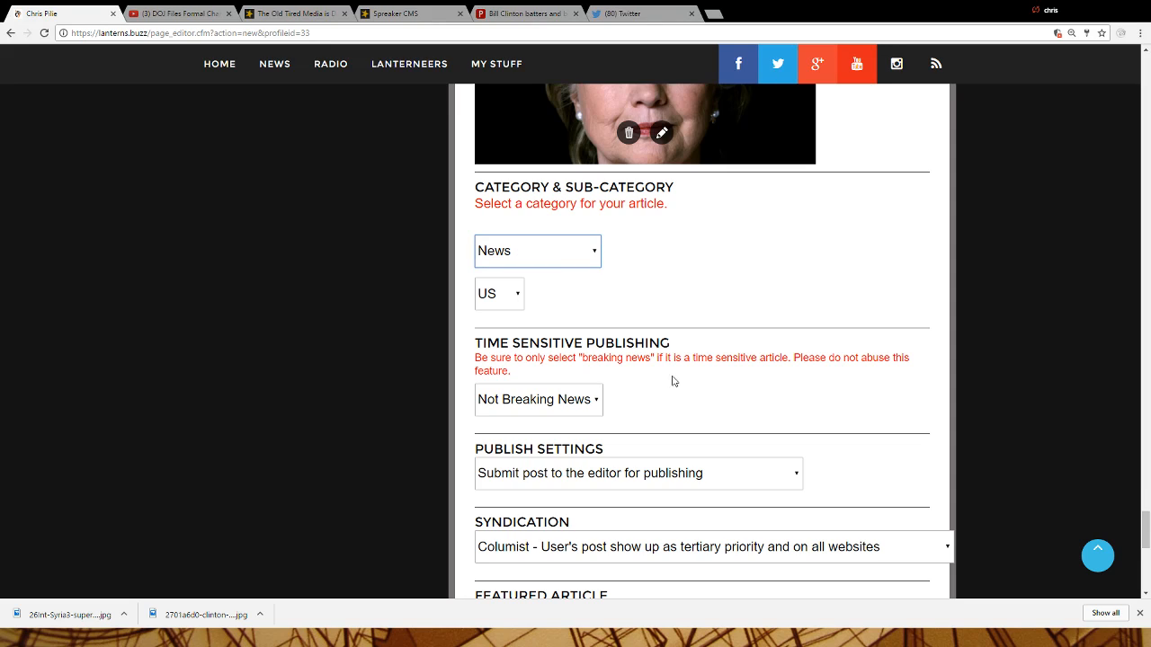
{"action": "left_click", "coordinate": [500, 296]}
{"action": "left_click", "coordinate": [508, 339]}
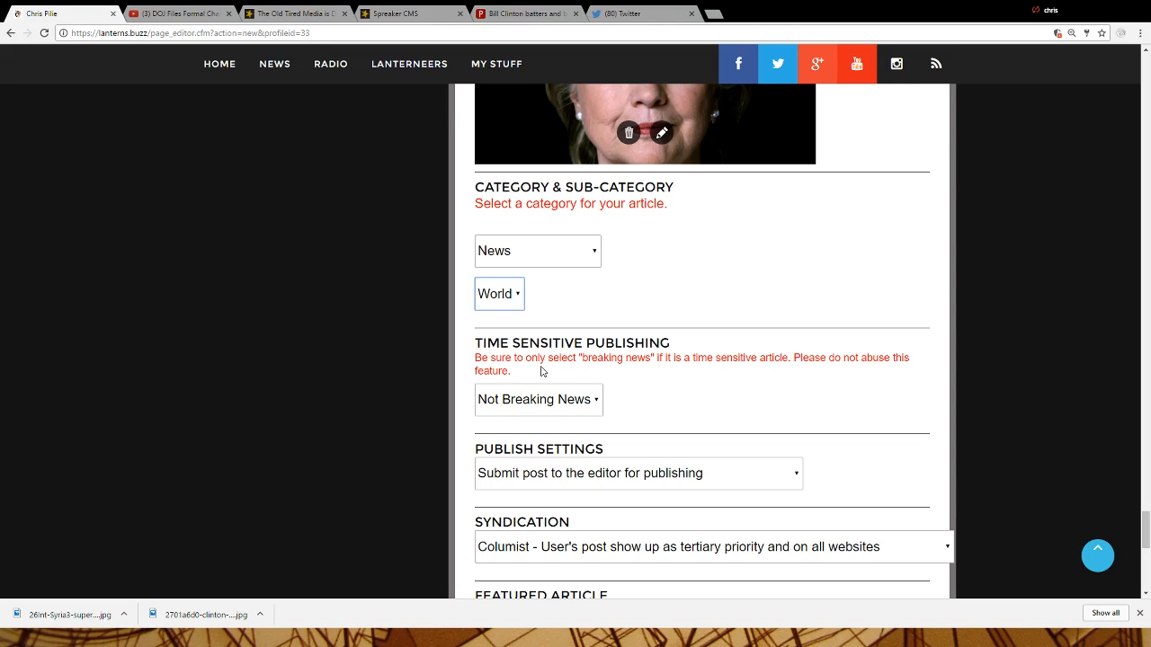
Try the Breaking News option for time sensitive publishing and set it back to Not Breaking News
{"action": "left_click_drag", "start_coordinate": [541, 371], "coordinate": [479, 358]}
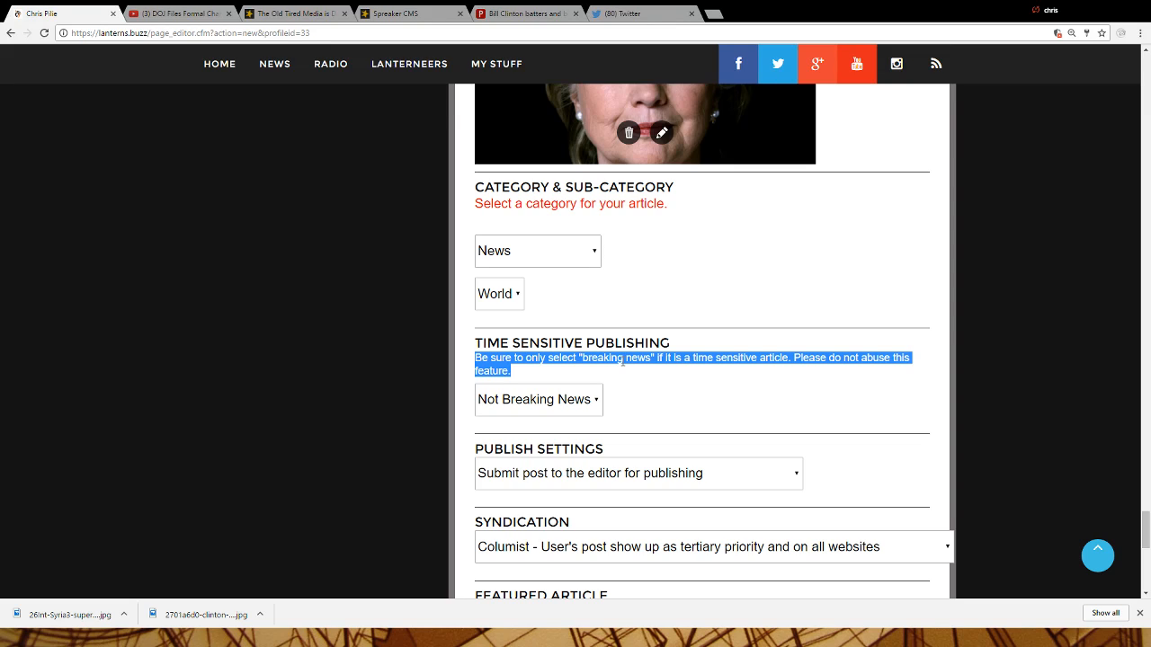
{"action": "left_click", "coordinate": [511, 406]}
{"action": "key", "text": "Down"}
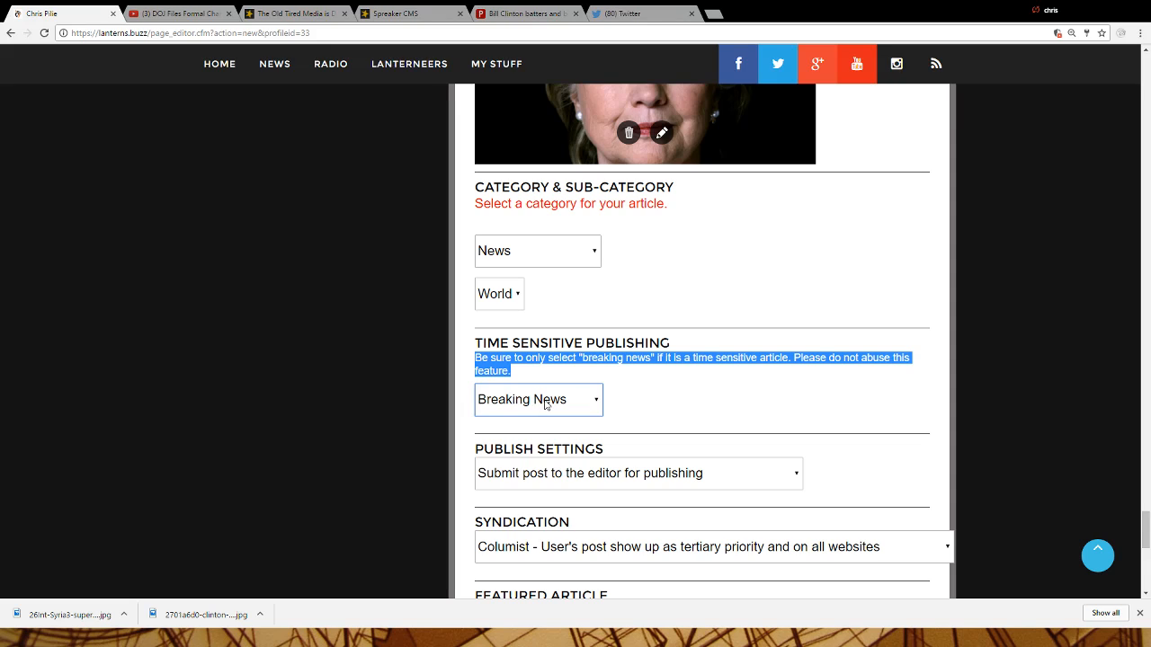
{"action": "key", "text": "Up"}
{"action": "left_click", "coordinate": [663, 401]}
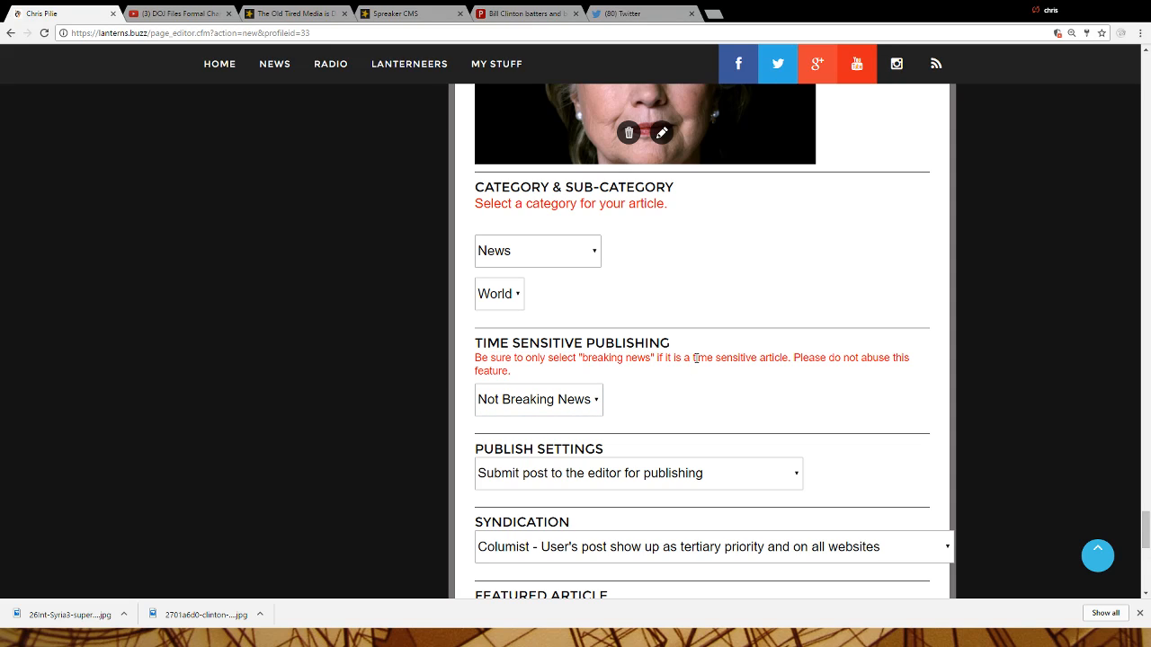
{"action": "left_click_drag", "start_coordinate": [695, 357], "coordinate": [758, 358]}
{"action": "left_click", "coordinate": [834, 453]}
Change the publish settings to "Save a draft and do not submit to editor for publishing"
{"action": "scroll", "coordinate": [919, 432], "scroll_direction": "down", "scroll_amount": 2}
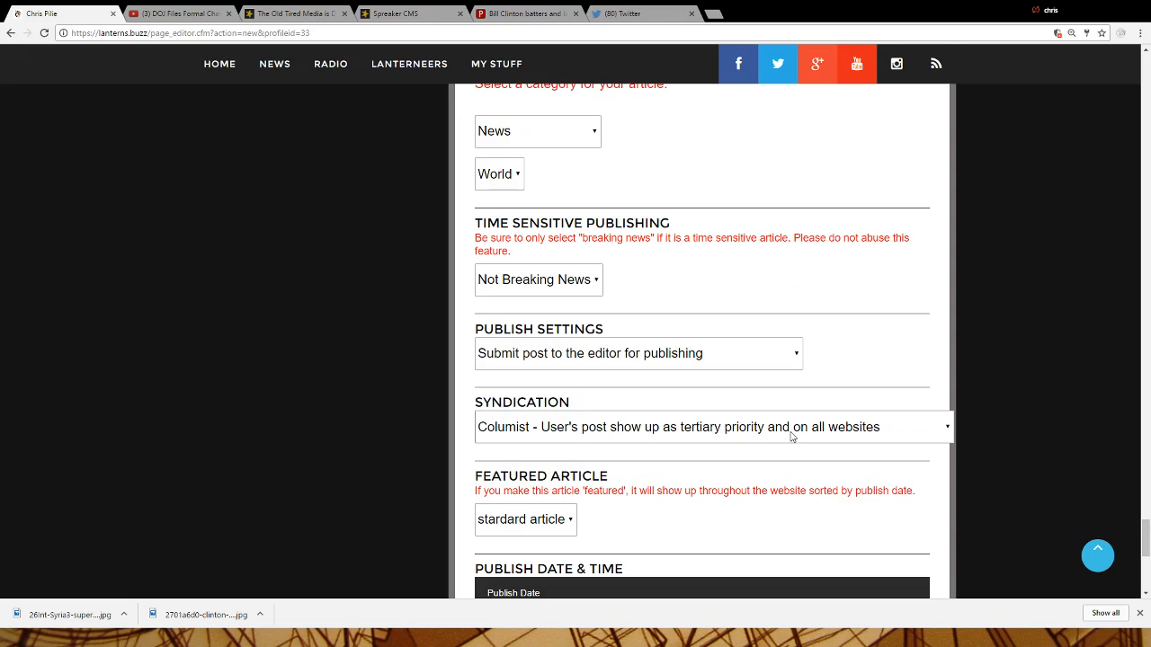
{"action": "left_click", "coordinate": [573, 361]}
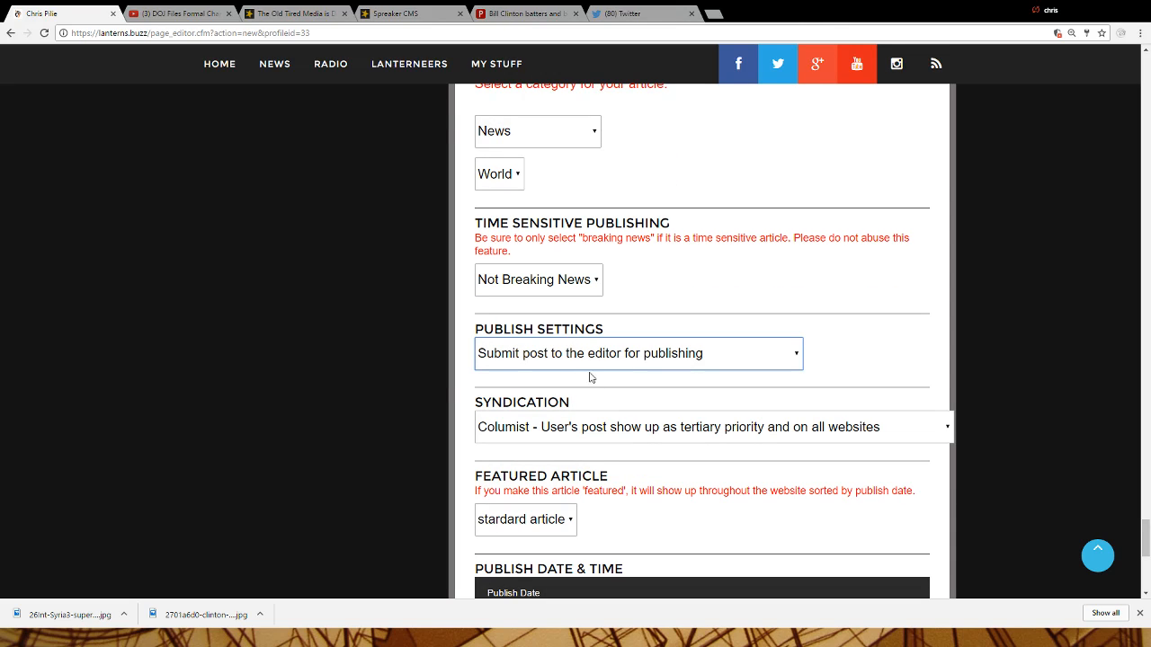
{"action": "left_click", "coordinate": [582, 416]}
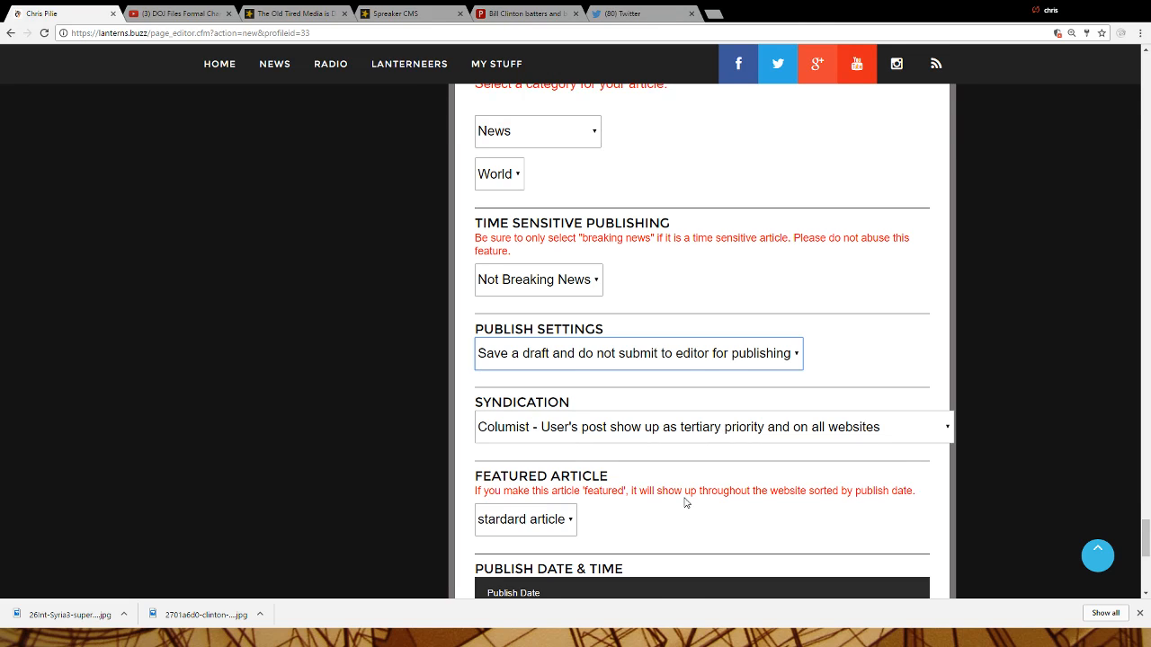
{"action": "scroll", "coordinate": [691, 502], "scroll_direction": "down", "scroll_amount": 1}
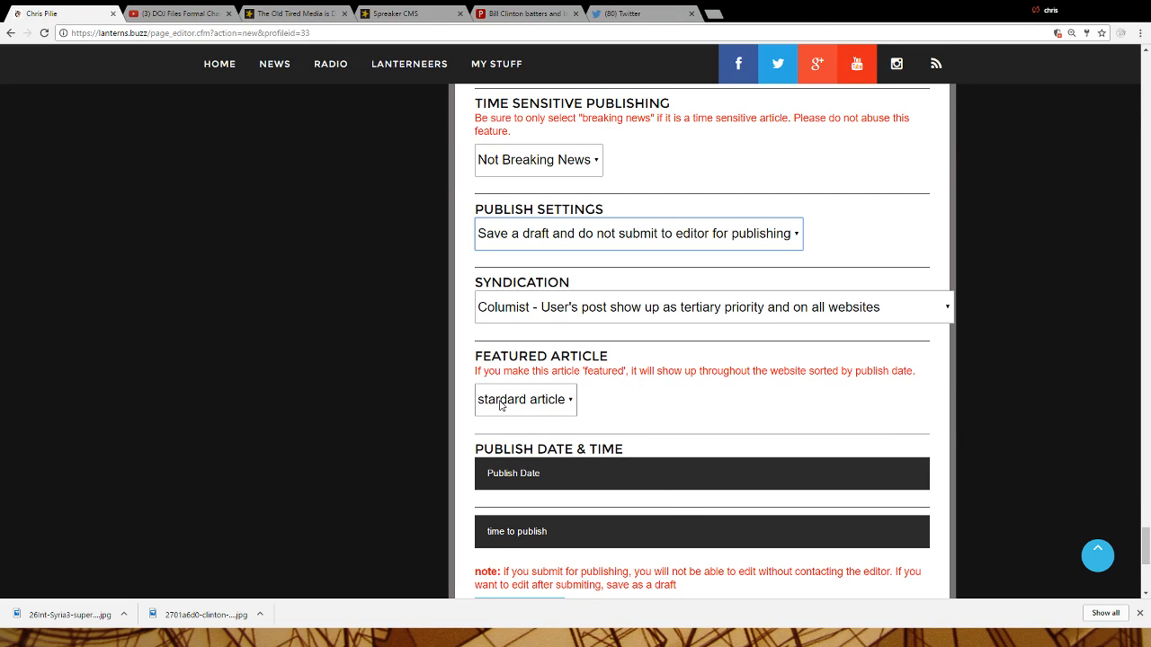
Review the syndication, featured article and publish date options, opening the publish date calendar and closing it without choosing a date
{"action": "key", "text": "Tab"}
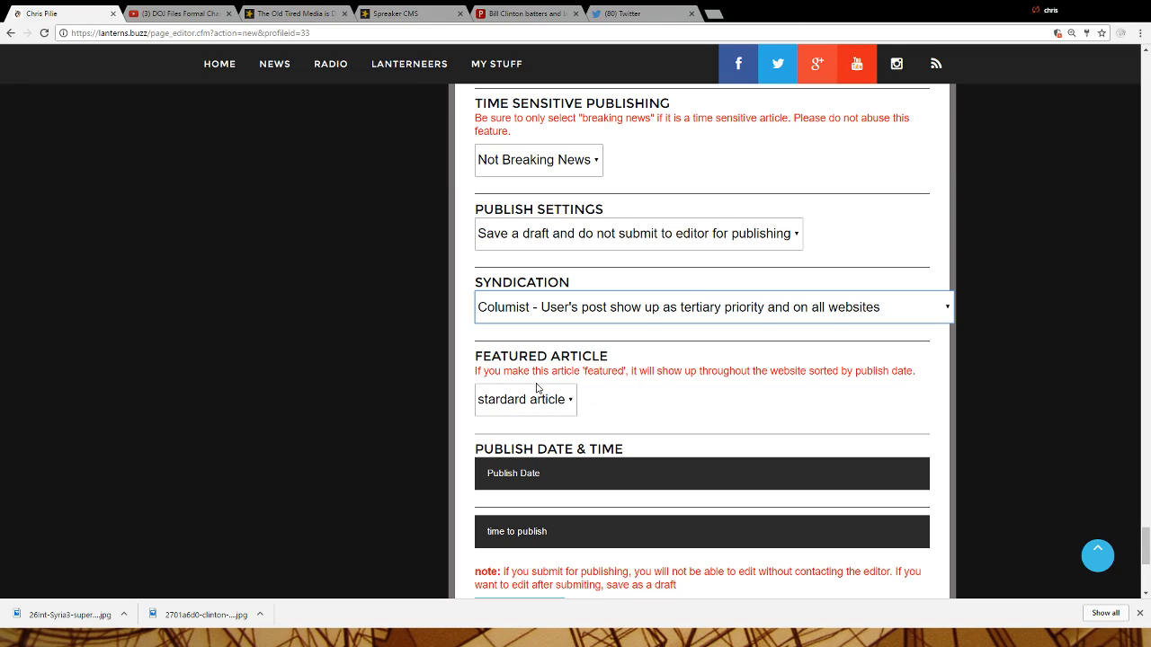
{"action": "scroll", "coordinate": [664, 412], "scroll_direction": "down", "scroll_amount": 1}
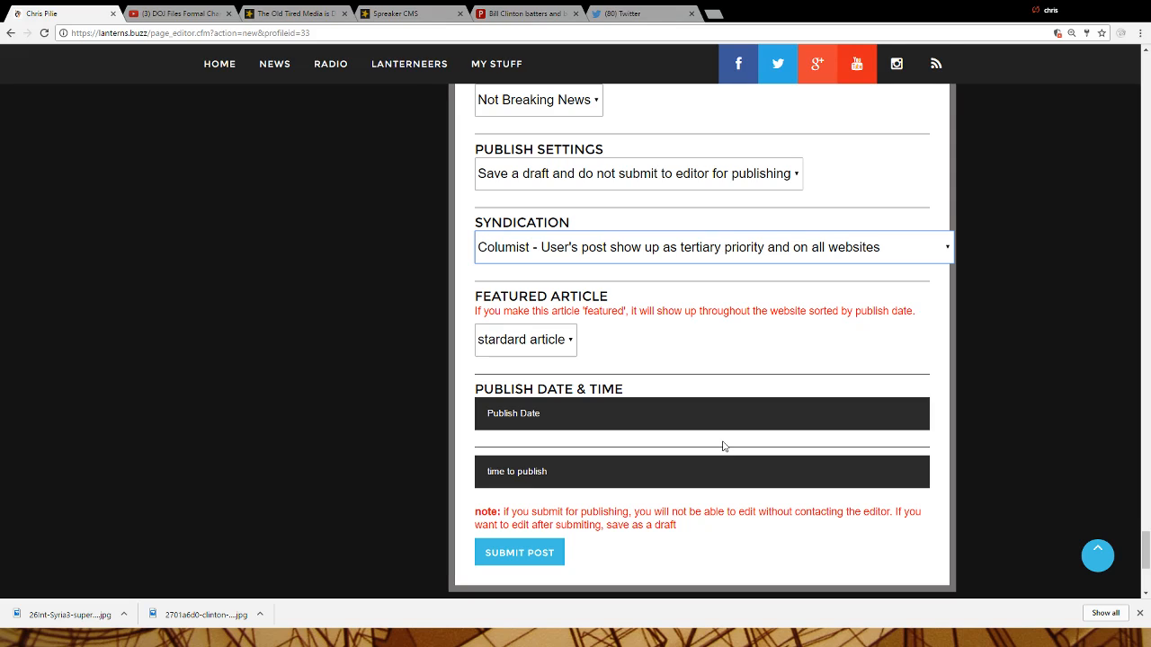
{"action": "left_click", "coordinate": [572, 418]}
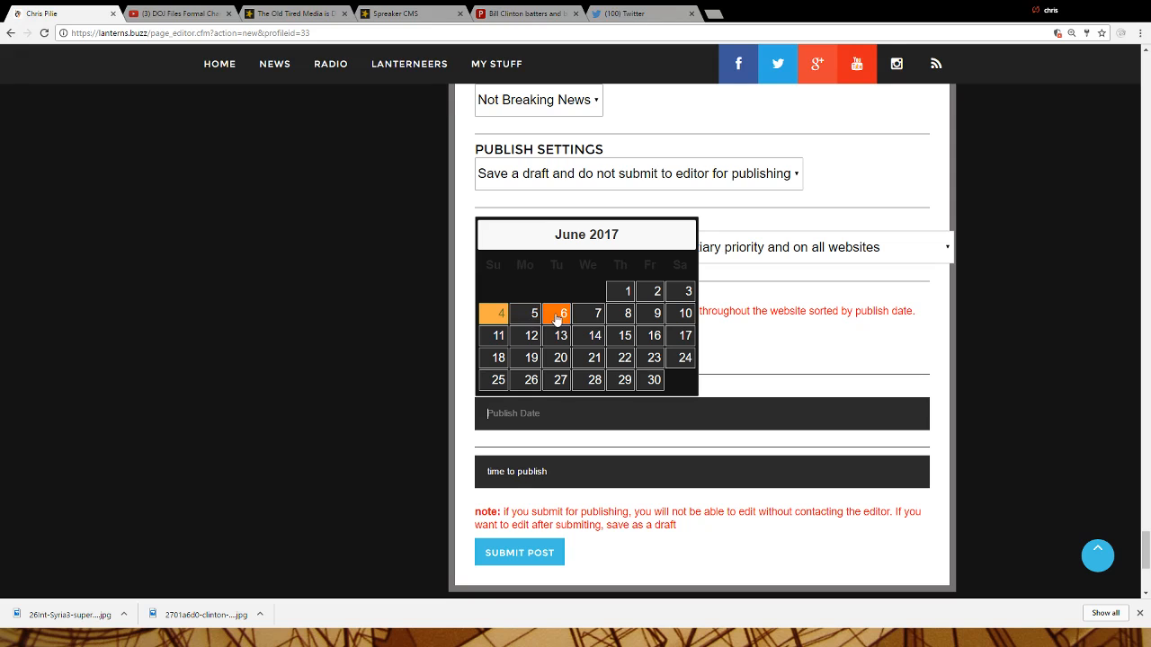
{"action": "left_click", "coordinate": [840, 351]}
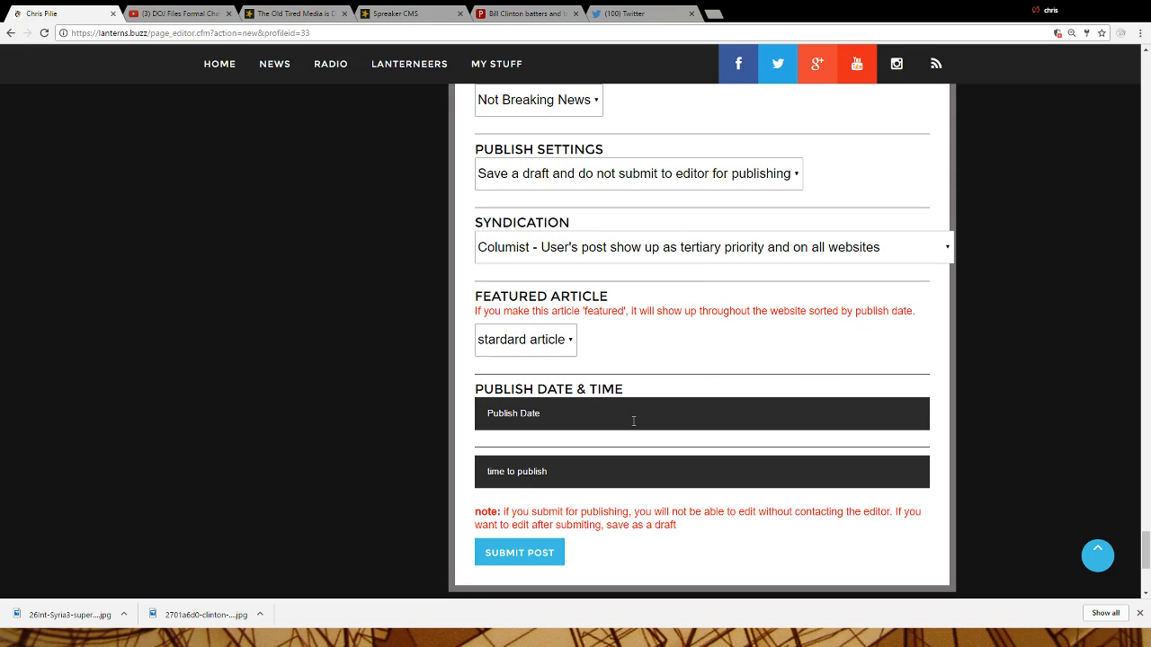
{"action": "scroll", "coordinate": [629, 547], "scroll_direction": "down", "scroll_amount": 2}
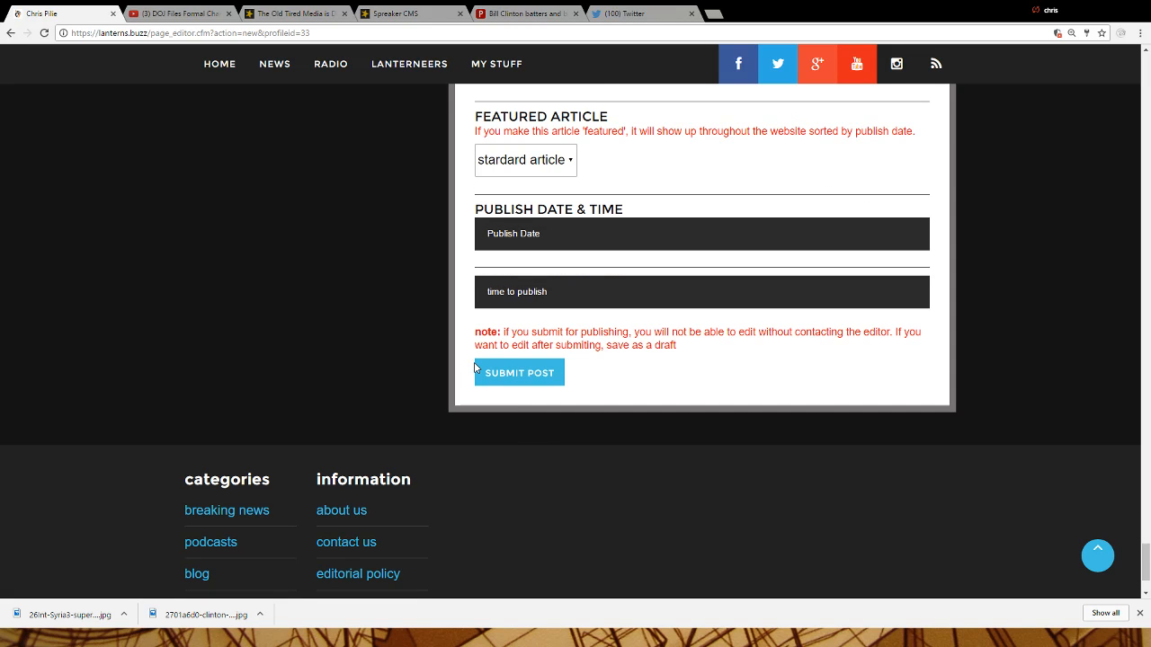
Look back over the whole entry up to its title and hash tags, and submit the post
{"action": "scroll", "coordinate": [668, 496], "scroll_direction": "up", "scroll_amount": 12}
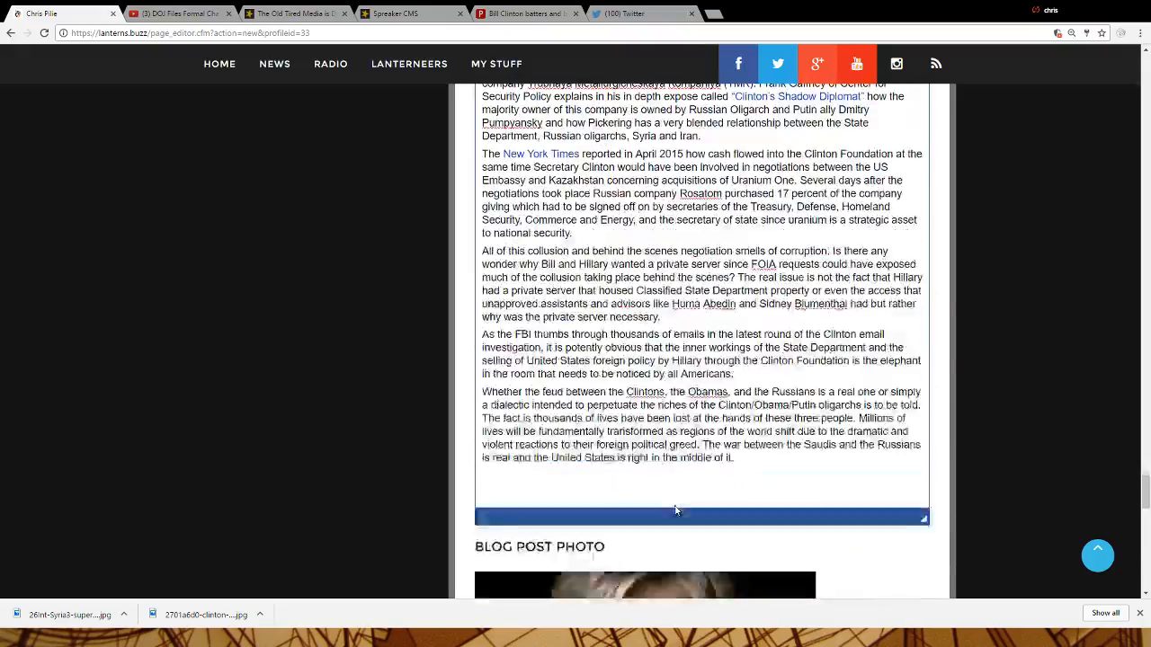
{"action": "scroll", "coordinate": [918, 457], "scroll_direction": "up", "scroll_amount": 5}
{"action": "scroll", "coordinate": [933, 460], "scroll_direction": "up", "scroll_amount": 20}
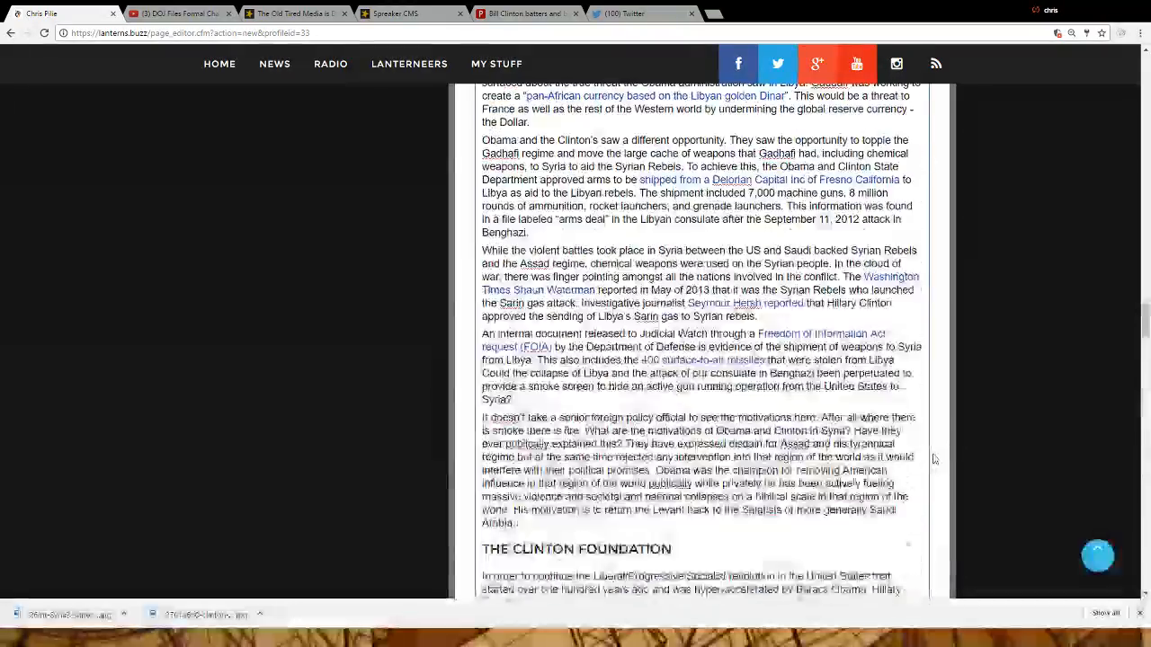
{"action": "scroll", "coordinate": [935, 460], "scroll_direction": "up", "scroll_amount": 20}
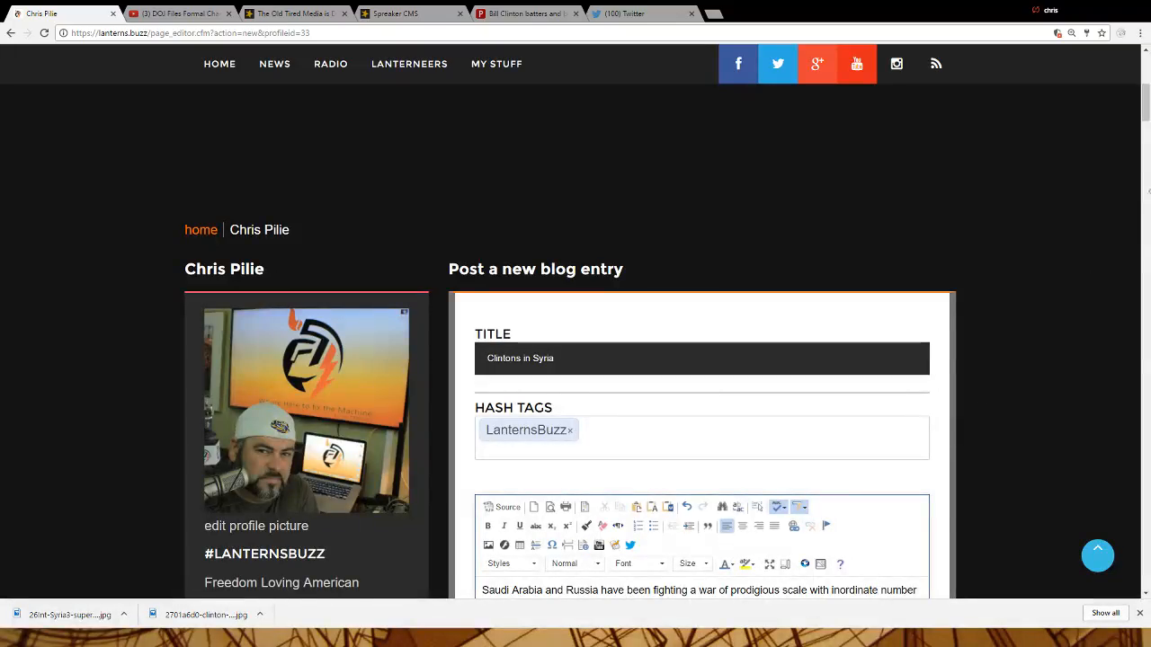
{"action": "left_click_drag", "start_coordinate": [1142, 115], "coordinate": [1145, 535]}
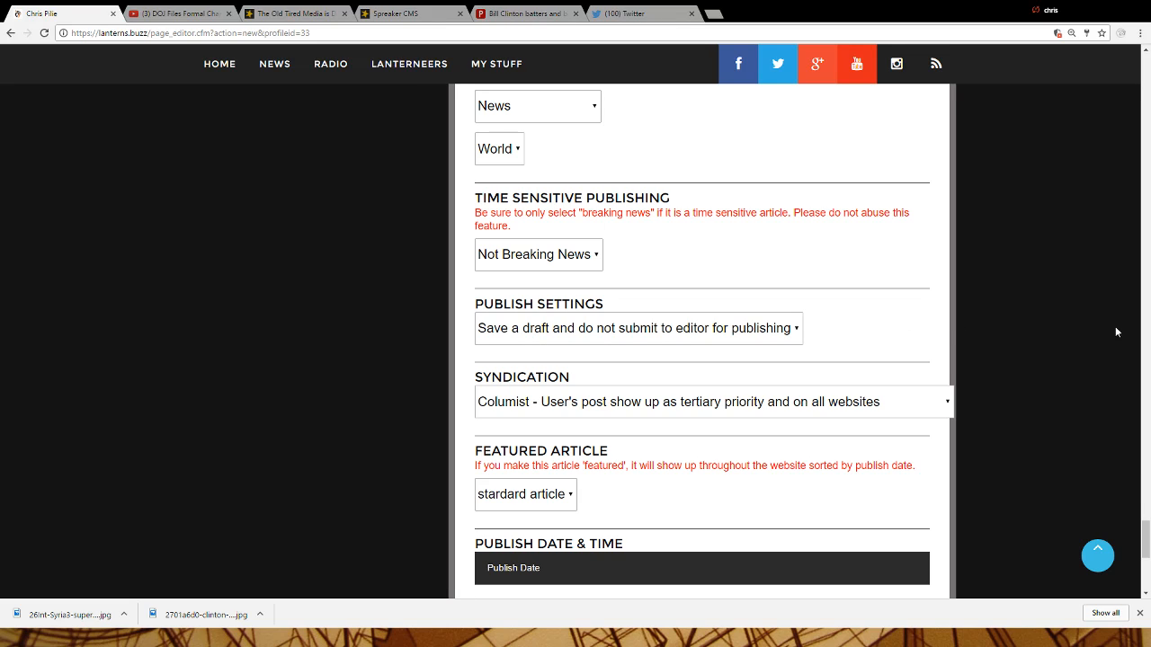
{"action": "left_click_drag", "start_coordinate": [1146, 544], "coordinate": [1146, 549]}
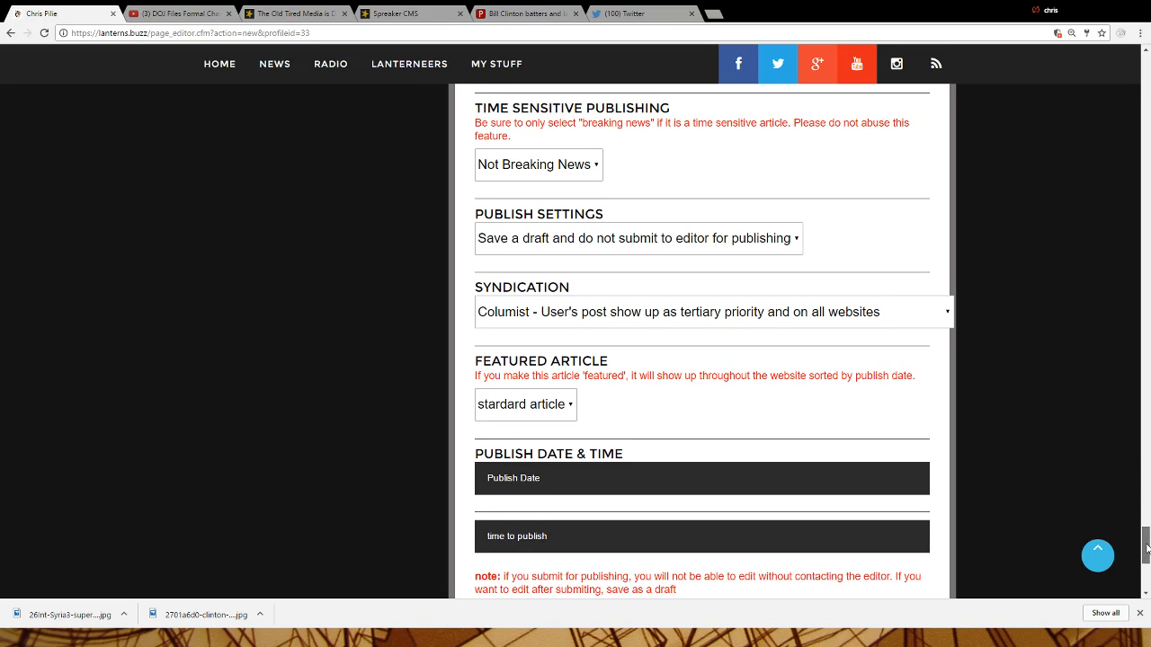
{"action": "scroll", "coordinate": [1146, 549], "scroll_direction": "down", "scroll_amount": 2}
{"action": "left_click", "coordinate": [508, 450]}
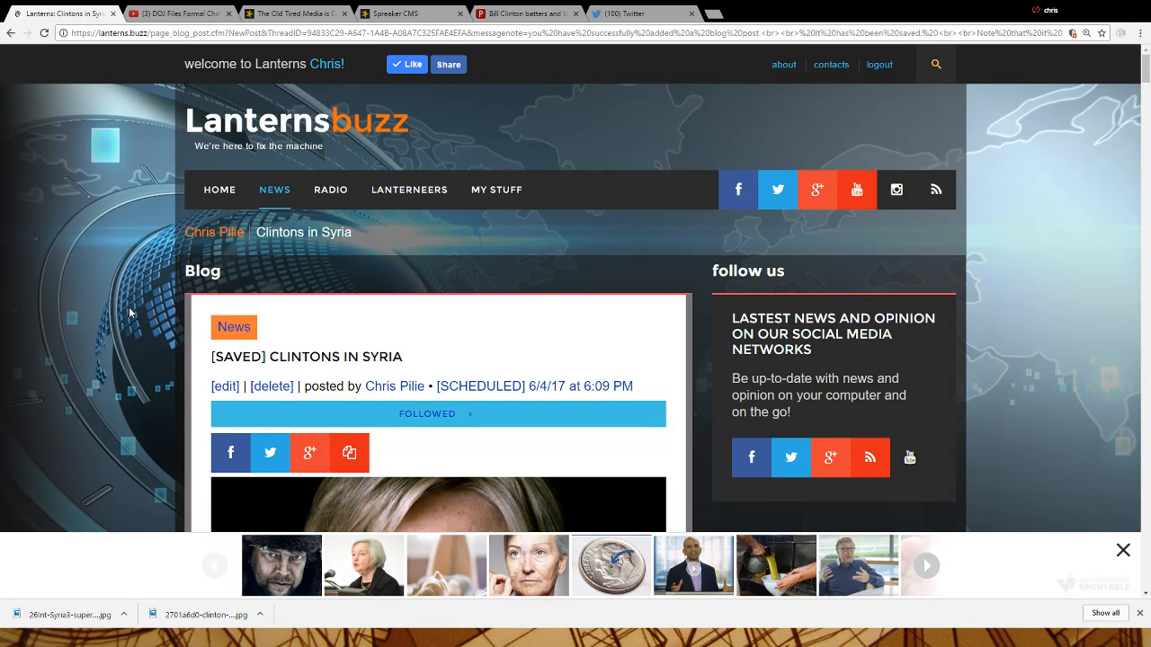
Close the ad strip and check the photos, related-article links and embedded audio player in the saved post's opening sections
{"action": "scroll", "coordinate": [129, 314], "scroll_direction": "down", "scroll_amount": 2}
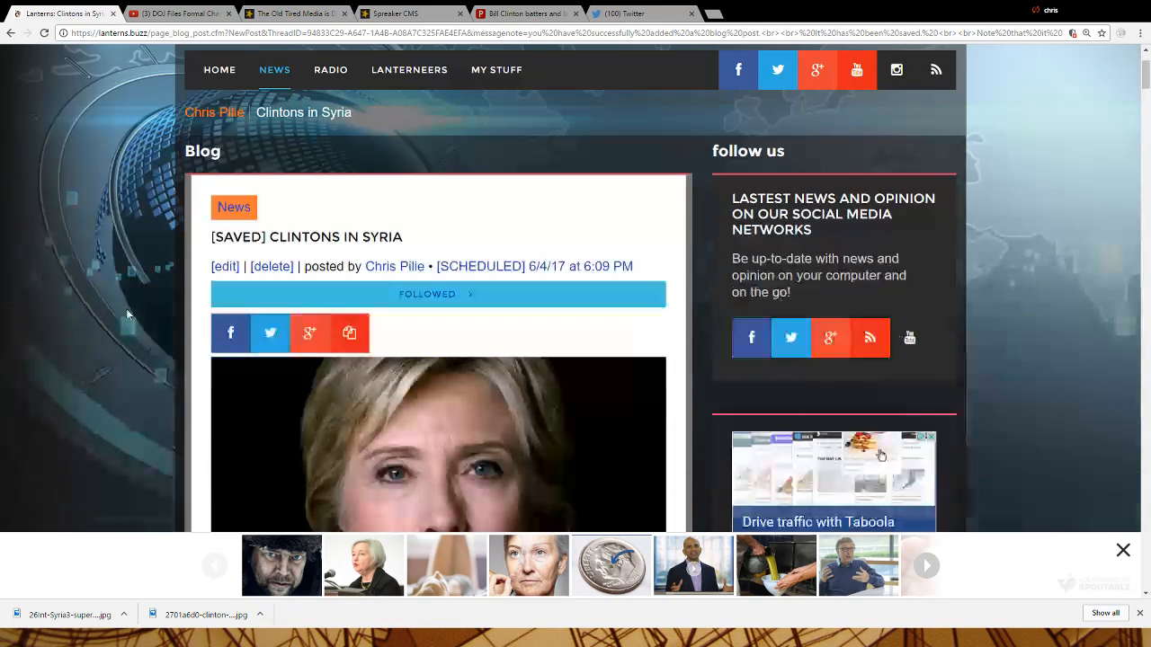
{"action": "left_click", "coordinate": [1124, 551]}
{"action": "scroll", "coordinate": [114, 354], "scroll_direction": "down", "scroll_amount": 4}
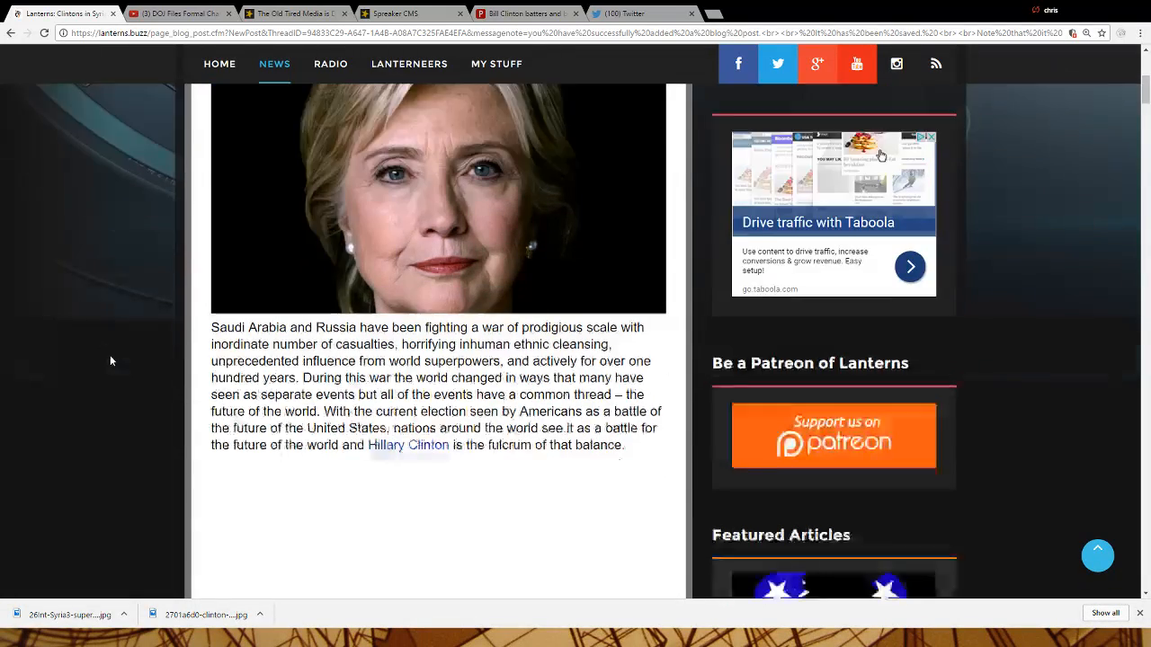
{"action": "scroll", "coordinate": [108, 359], "scroll_direction": "down", "scroll_amount": 3}
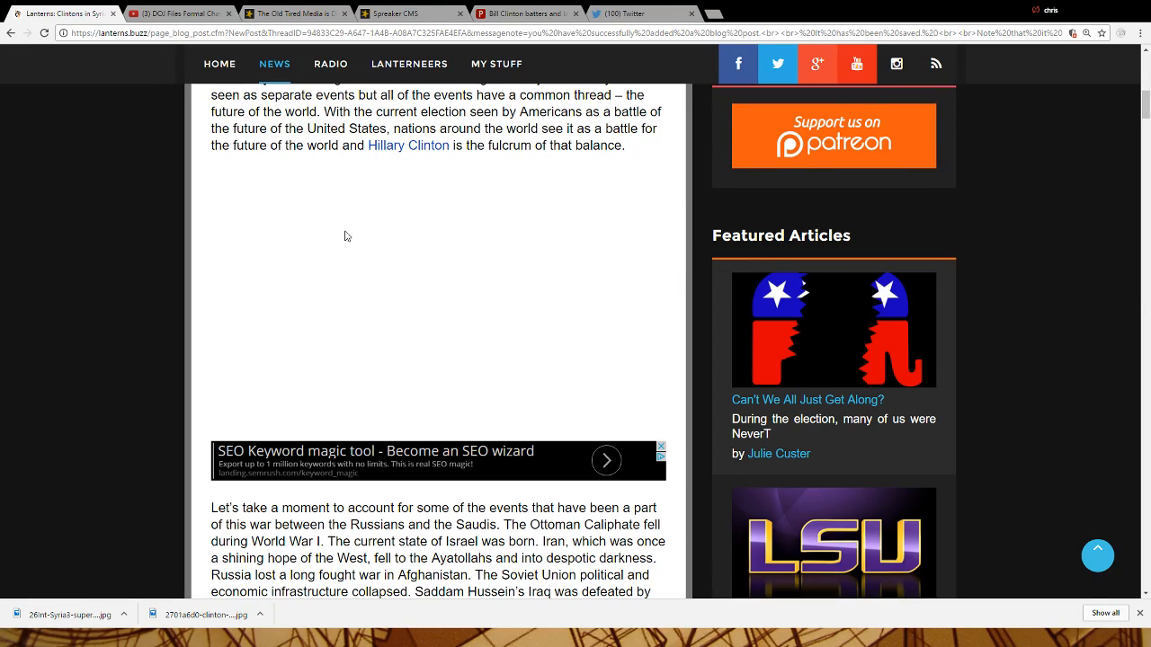
{"action": "scroll", "coordinate": [93, 323], "scroll_direction": "down", "scroll_amount": 4}
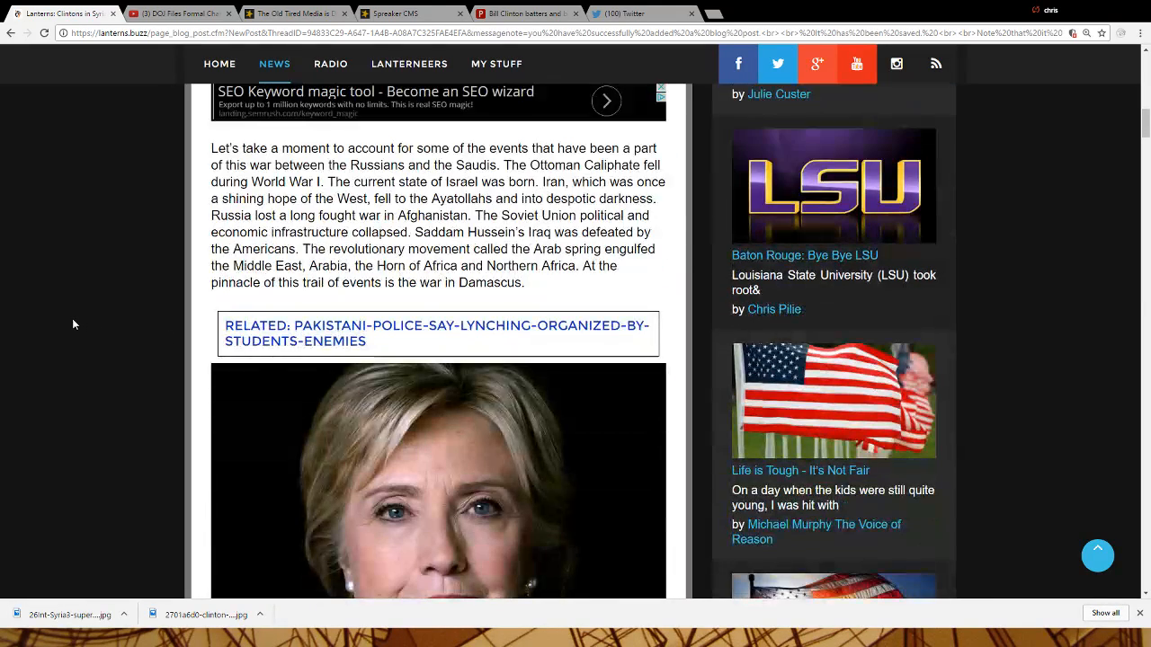
{"action": "scroll", "coordinate": [76, 328], "scroll_direction": "down", "scroll_amount": 7}
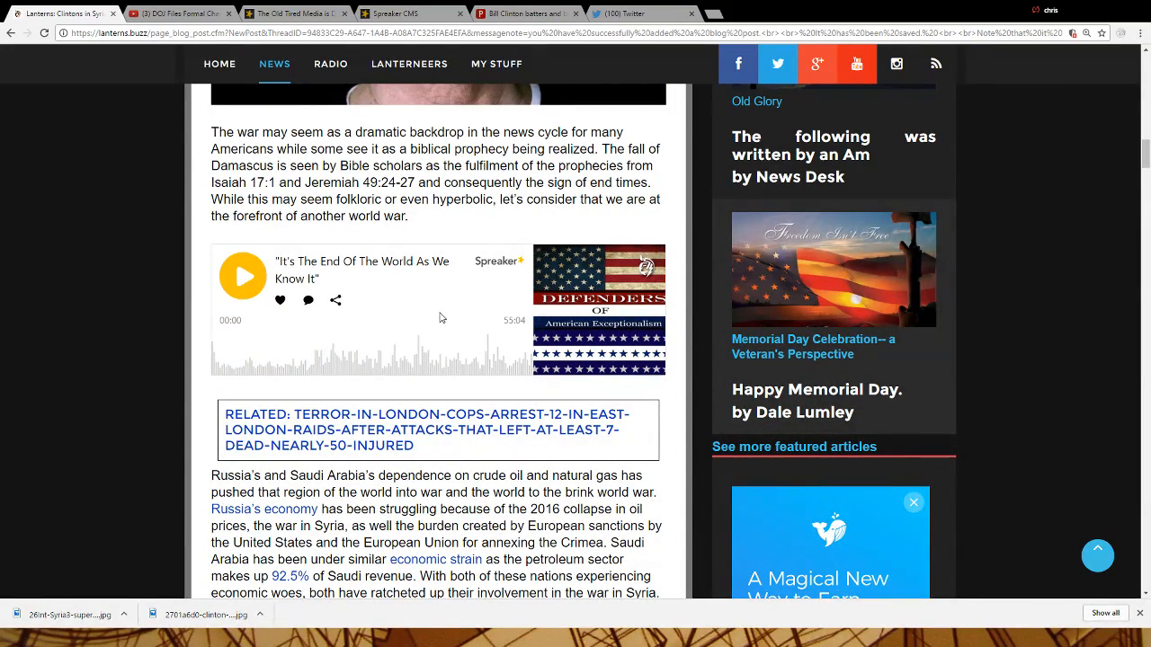
{"action": "scroll", "coordinate": [136, 287], "scroll_direction": "down", "scroll_amount": 3}
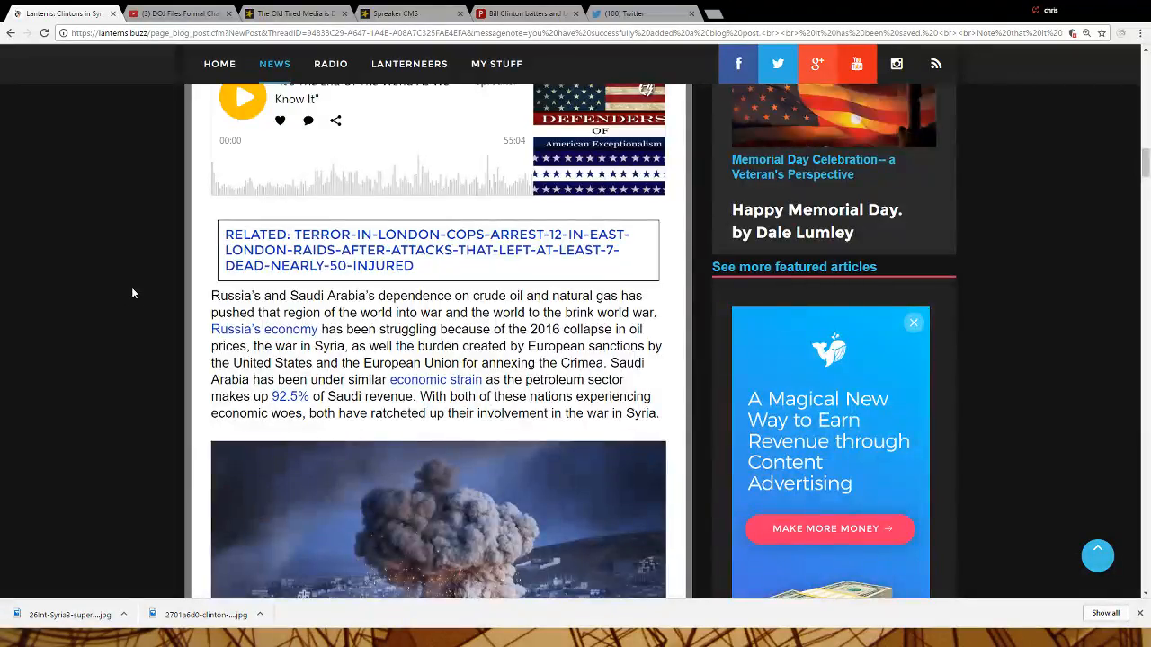
{"action": "scroll", "coordinate": [131, 287], "scroll_direction": "up", "scroll_amount": 9}
{"action": "scroll", "coordinate": [128, 286], "scroll_direction": "up", "scroll_amount": 3}
{"action": "scroll", "coordinate": [130, 286], "scroll_direction": "down", "scroll_amount": 10}
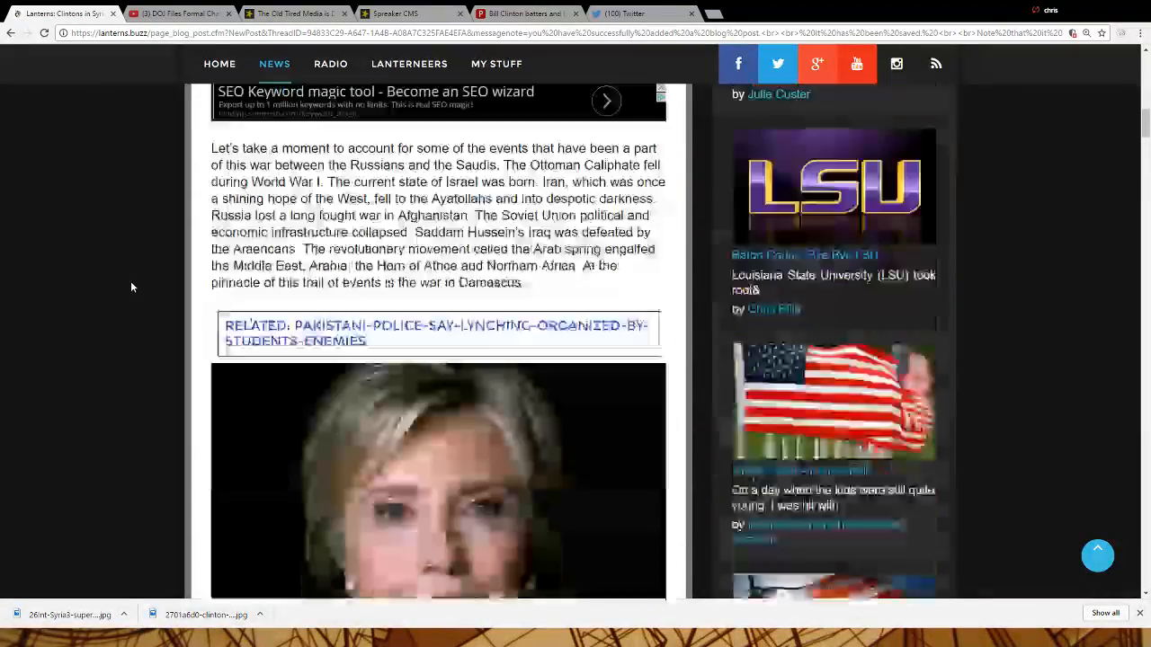
{"action": "scroll", "coordinate": [133, 281], "scroll_direction": "down", "scroll_amount": 3}
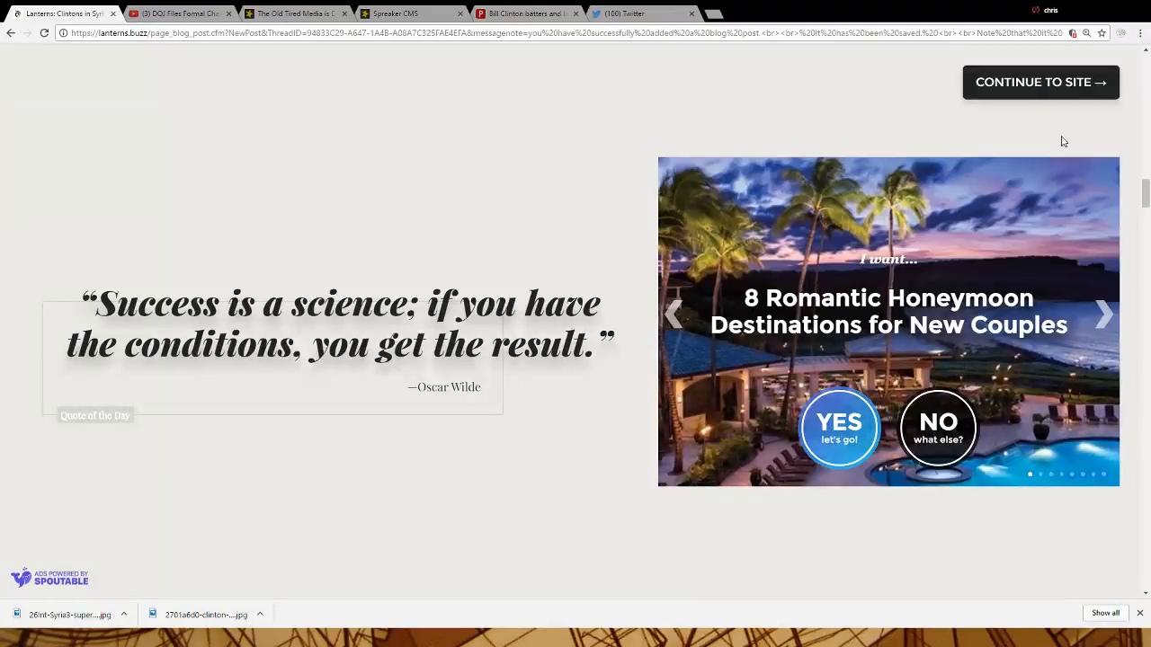
Continue past the full-page ad and check the embedded tweet, bullet list and section headings in the middle of the post
{"action": "left_click", "coordinate": [1041, 82]}
{"action": "scroll", "coordinate": [449, 269], "scroll_direction": "down", "scroll_amount": 6}
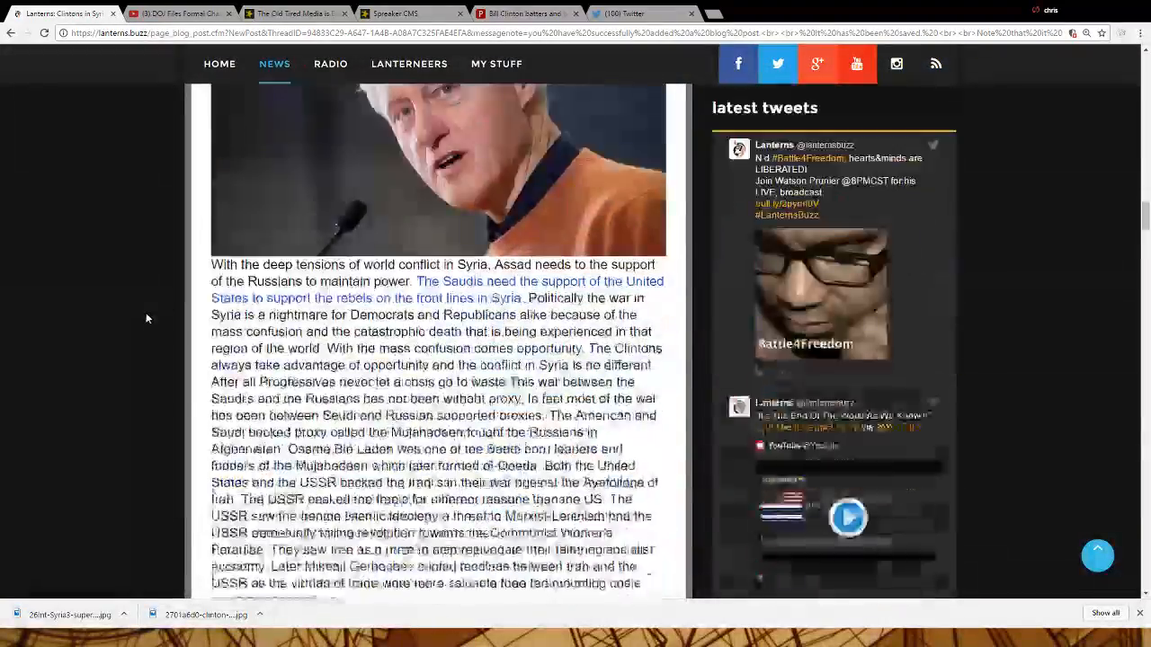
{"action": "scroll", "coordinate": [452, 222], "scroll_direction": "down", "scroll_amount": 4}
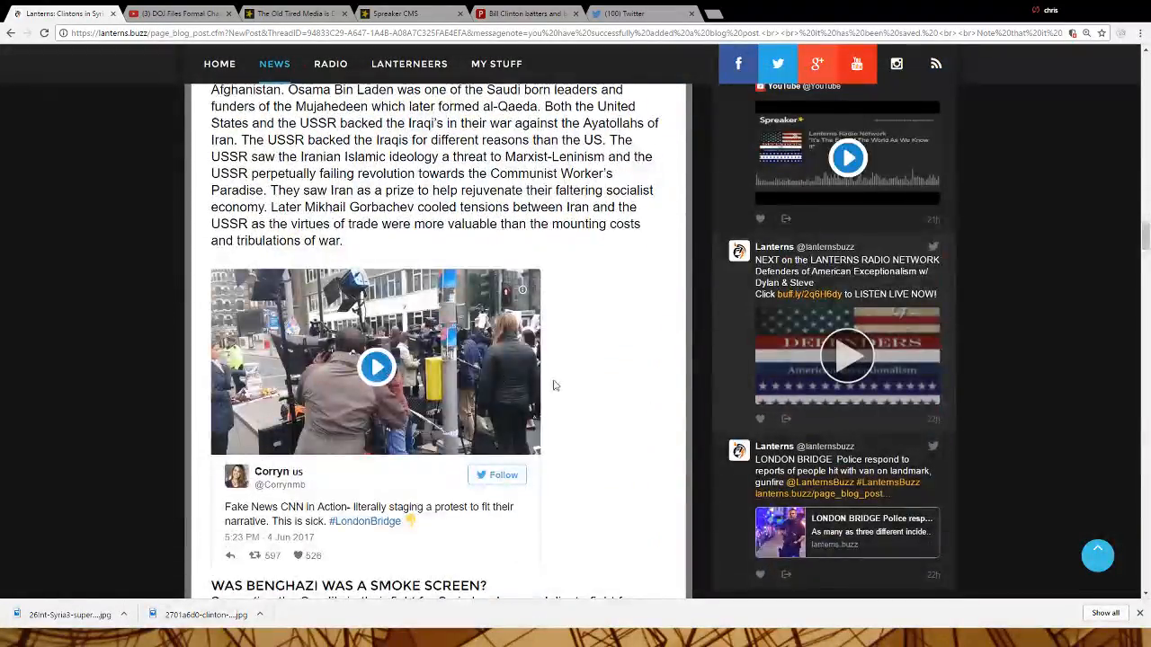
{"action": "scroll", "coordinate": [553, 386], "scroll_direction": "down", "scroll_amount": 4}
{"action": "scroll", "coordinate": [592, 394], "scroll_direction": "down", "scroll_amount": 5}
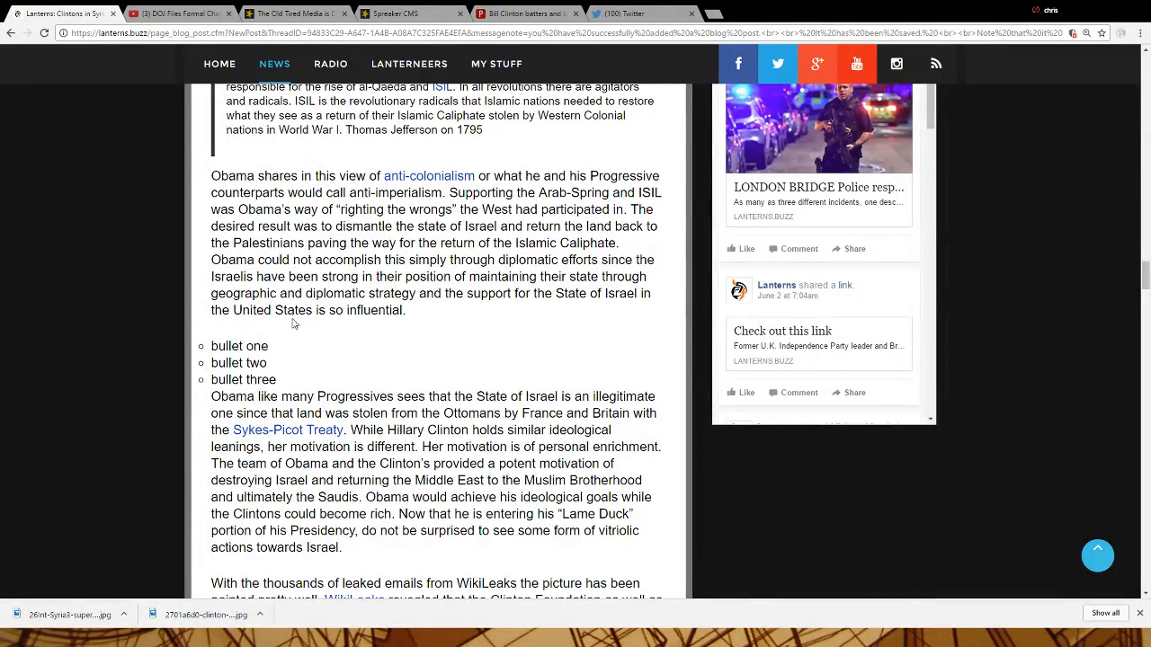
{"action": "scroll", "coordinate": [365, 386], "scroll_direction": "down", "scroll_amount": 1}
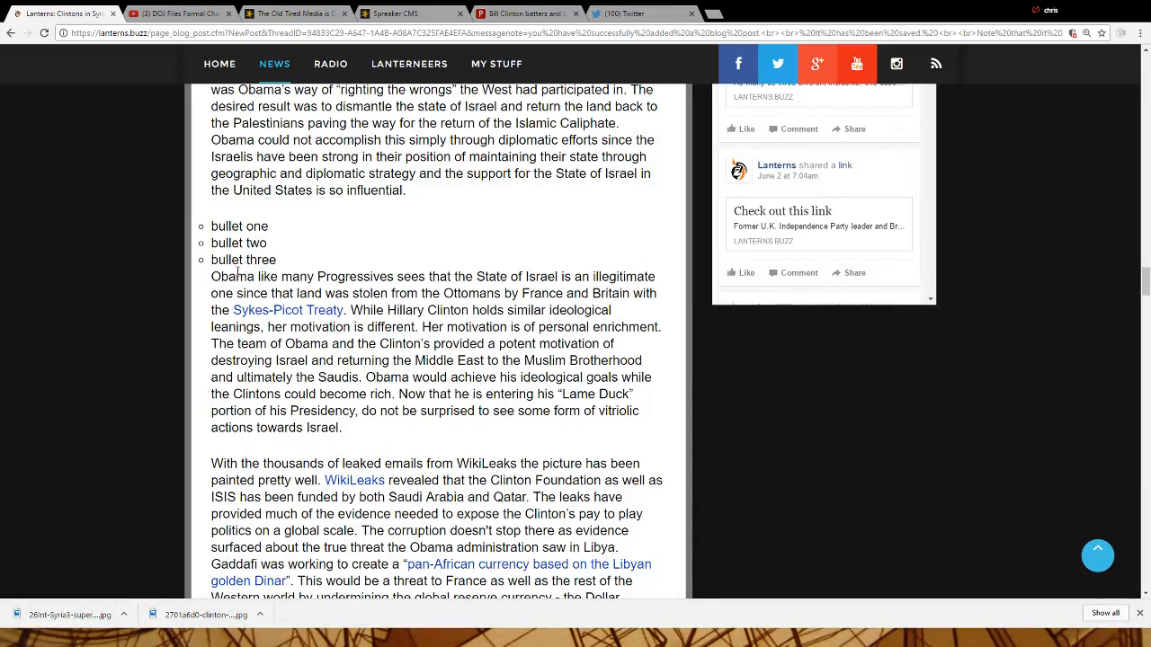
{"action": "scroll", "coordinate": [236, 321], "scroll_direction": "down", "scroll_amount": 5}
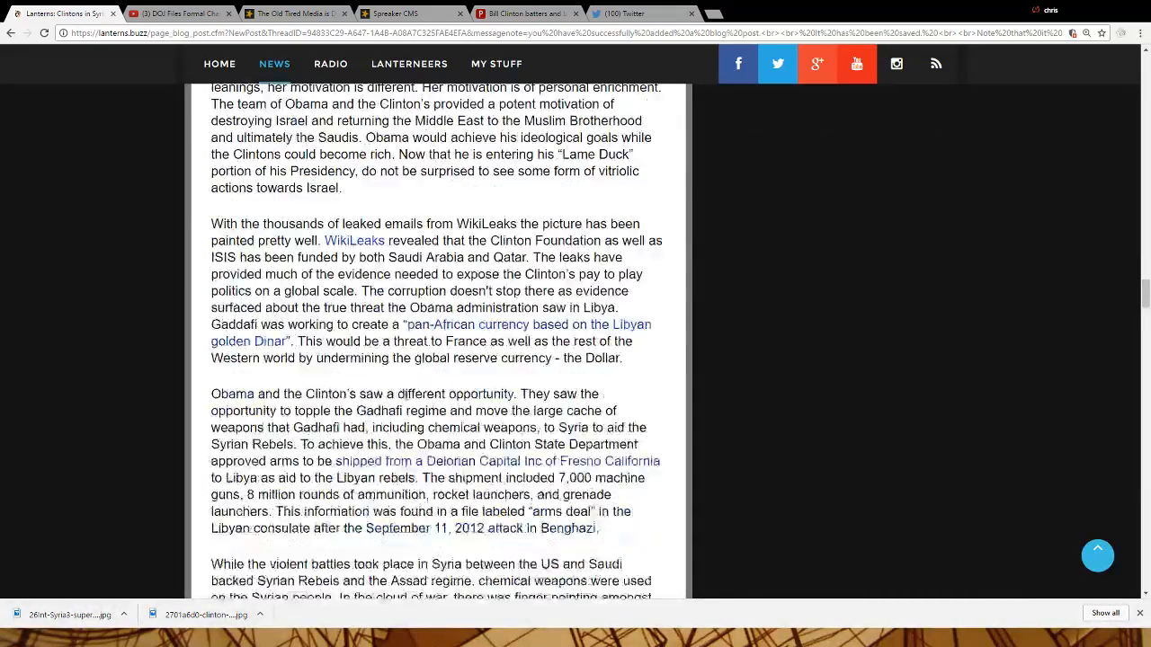
{"action": "scroll", "coordinate": [408, 392], "scroll_direction": "down", "scroll_amount": 3}
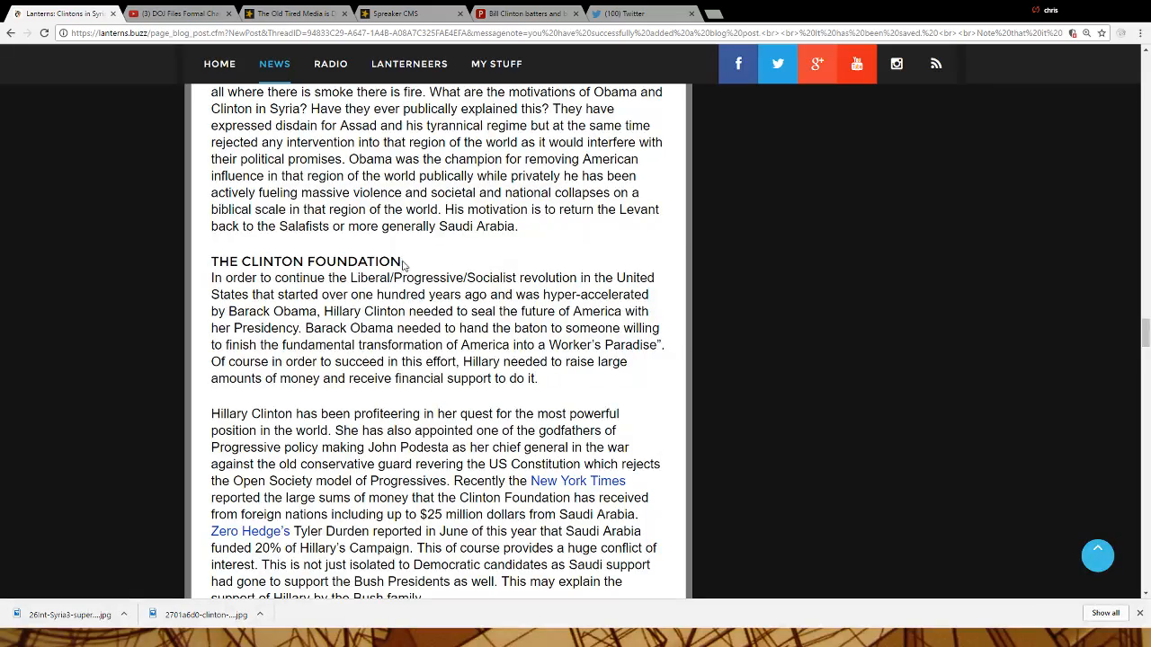
{"action": "scroll", "coordinate": [452, 405], "scroll_direction": "down", "scroll_amount": 4}
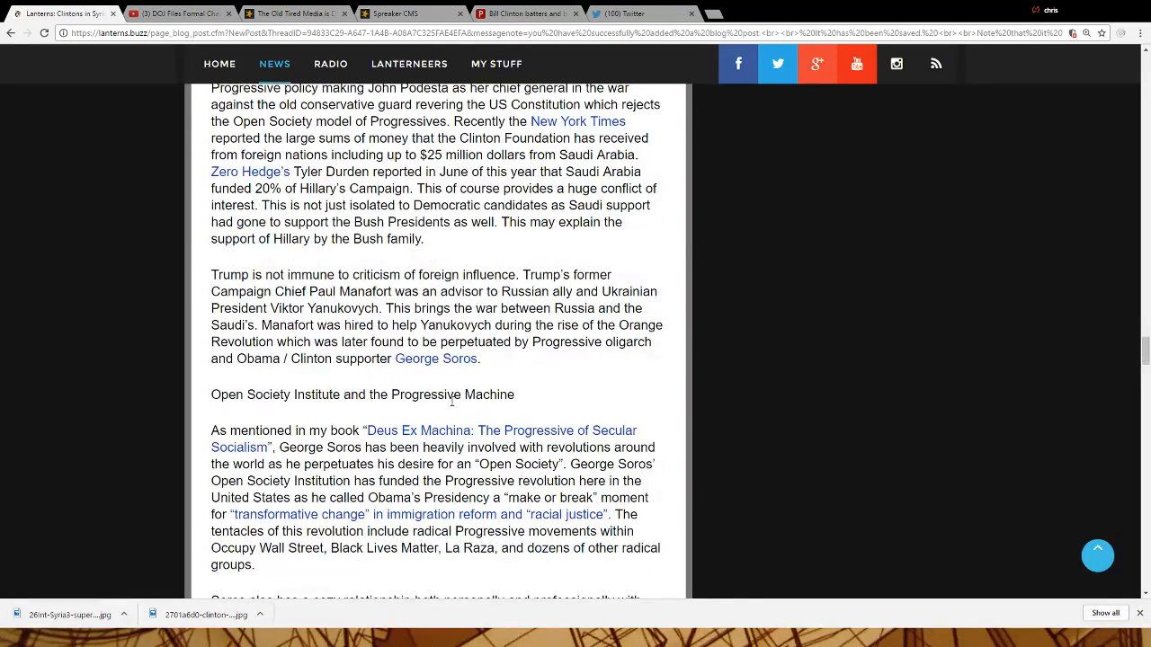
Highlight the plain-text line "Open Society Institute and the Progressive Machine" and the raw Spreaker player code to inspect their formatting
{"action": "left_click_drag", "start_coordinate": [534, 395], "coordinate": [205, 393]}
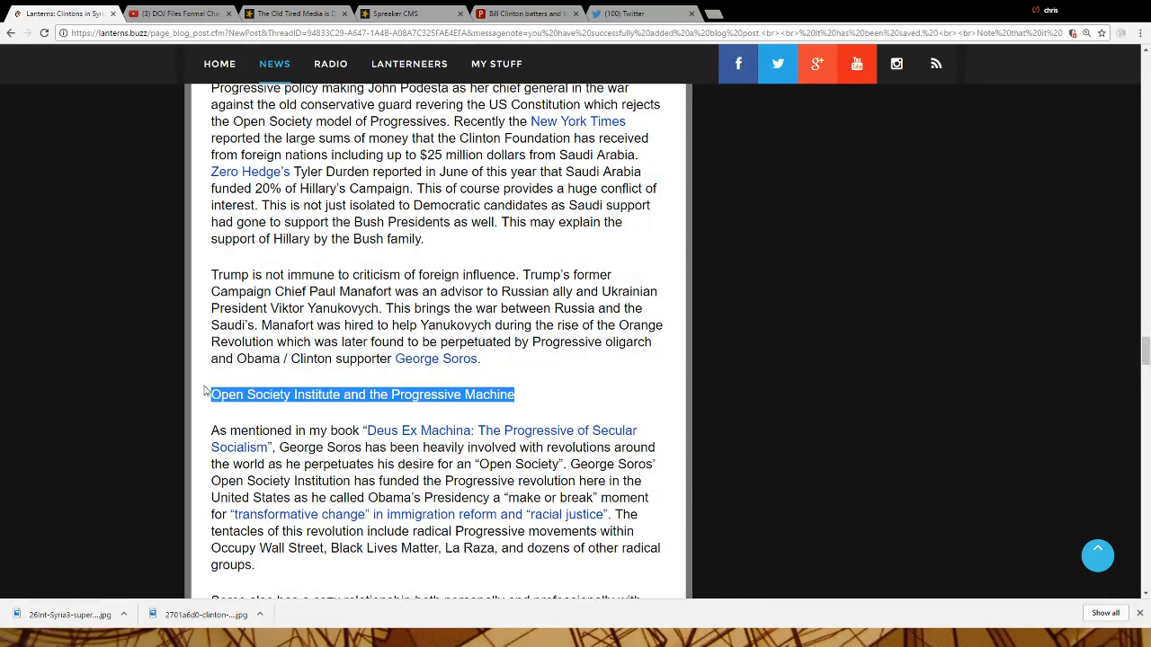
{"action": "scroll", "coordinate": [413, 463], "scroll_direction": "down", "scroll_amount": 3}
{"action": "scroll", "coordinate": [415, 462], "scroll_direction": "down", "scroll_amount": 9}
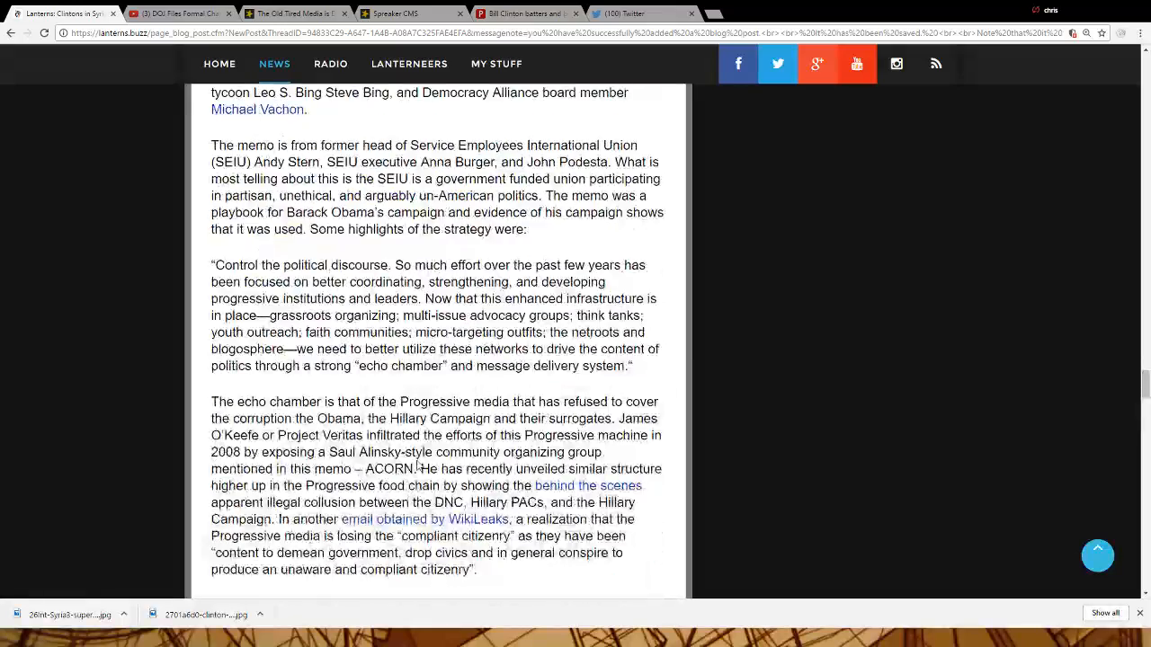
{"action": "scroll", "coordinate": [418, 461], "scroll_direction": "down", "scroll_amount": 5}
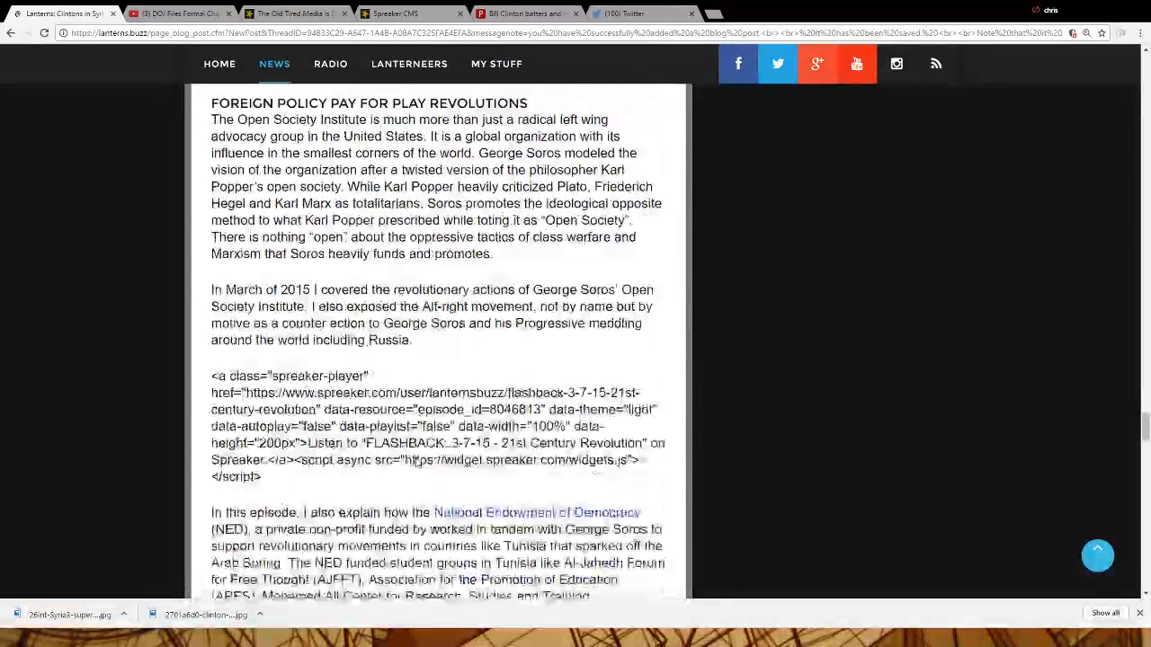
{"action": "scroll", "coordinate": [416, 459], "scroll_direction": "down", "scroll_amount": 1}
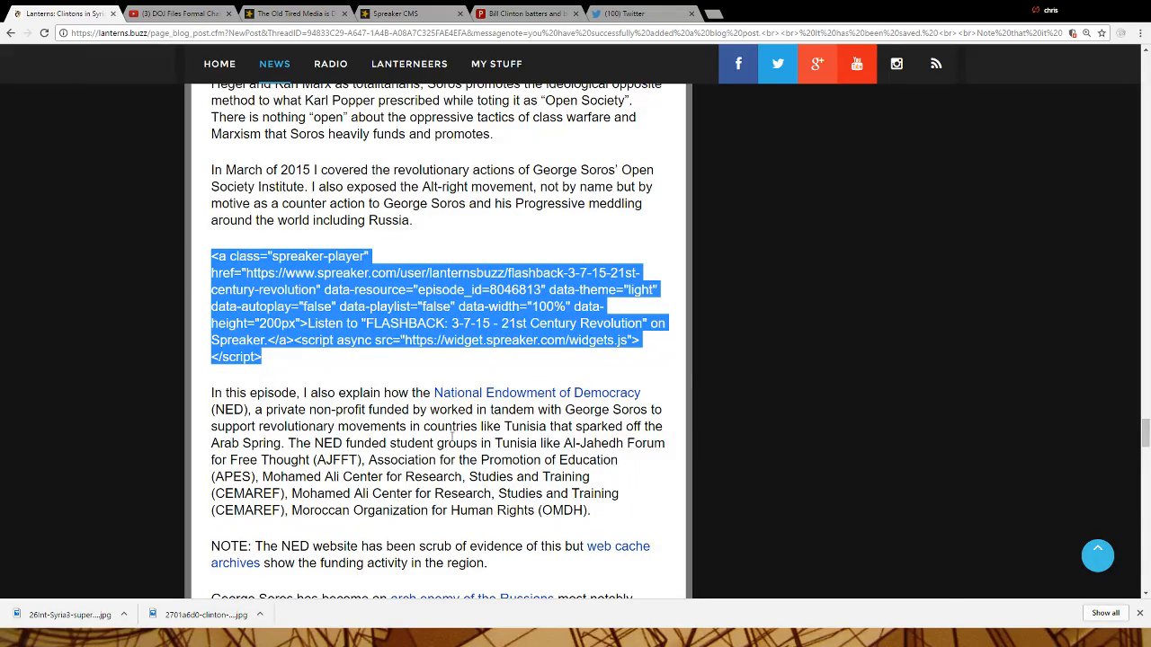
{"action": "scroll", "coordinate": [333, 326], "scroll_direction": "down", "scroll_amount": 2}
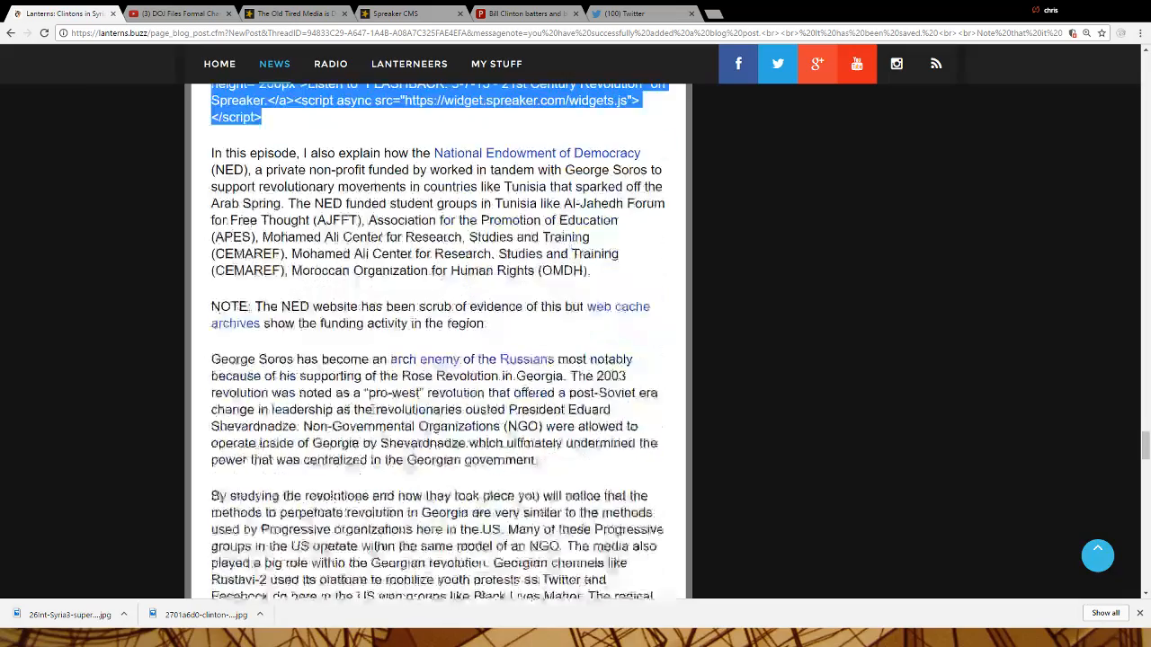
Review the remaining sections of the saved post down to its tag and closing note, and return to the post's title
{"action": "scroll", "coordinate": [372, 410], "scroll_direction": "down", "scroll_amount": 3}
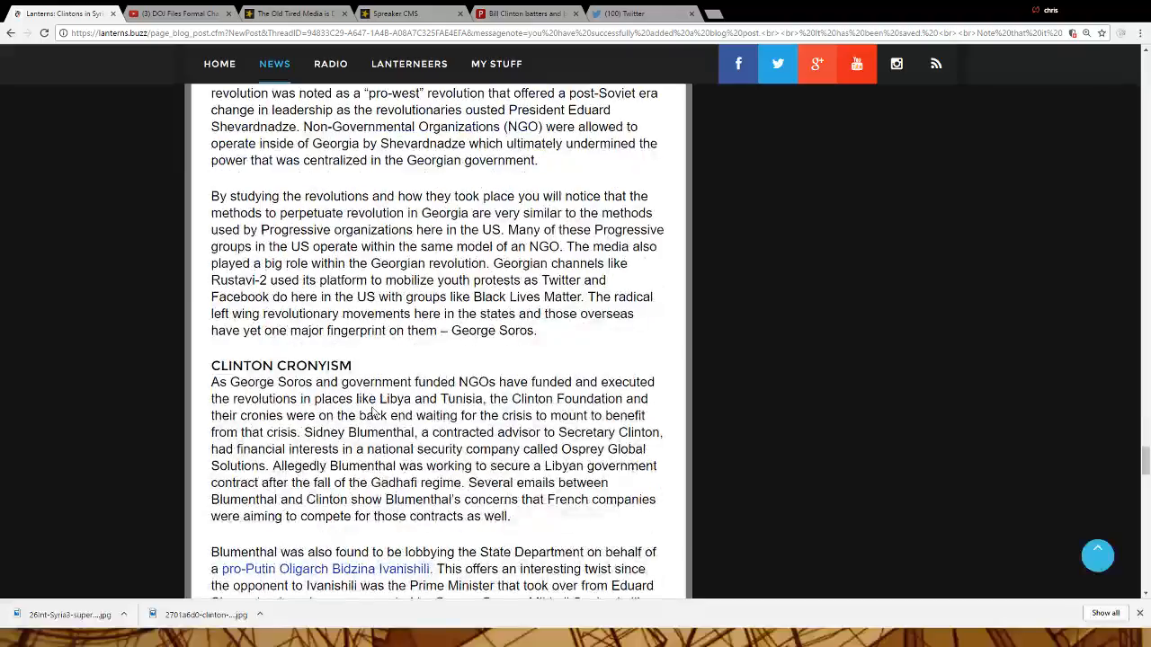
{"action": "scroll", "coordinate": [373, 411], "scroll_direction": "down", "scroll_amount": 12}
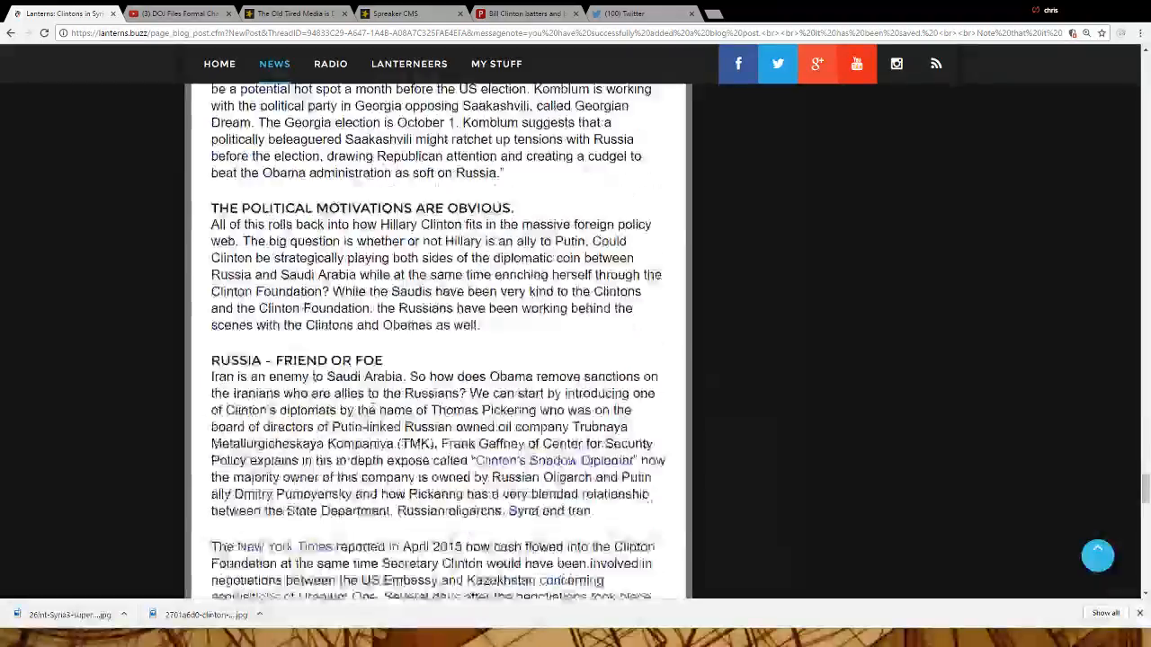
{"action": "scroll", "coordinate": [360, 415], "scroll_direction": "down", "scroll_amount": 2}
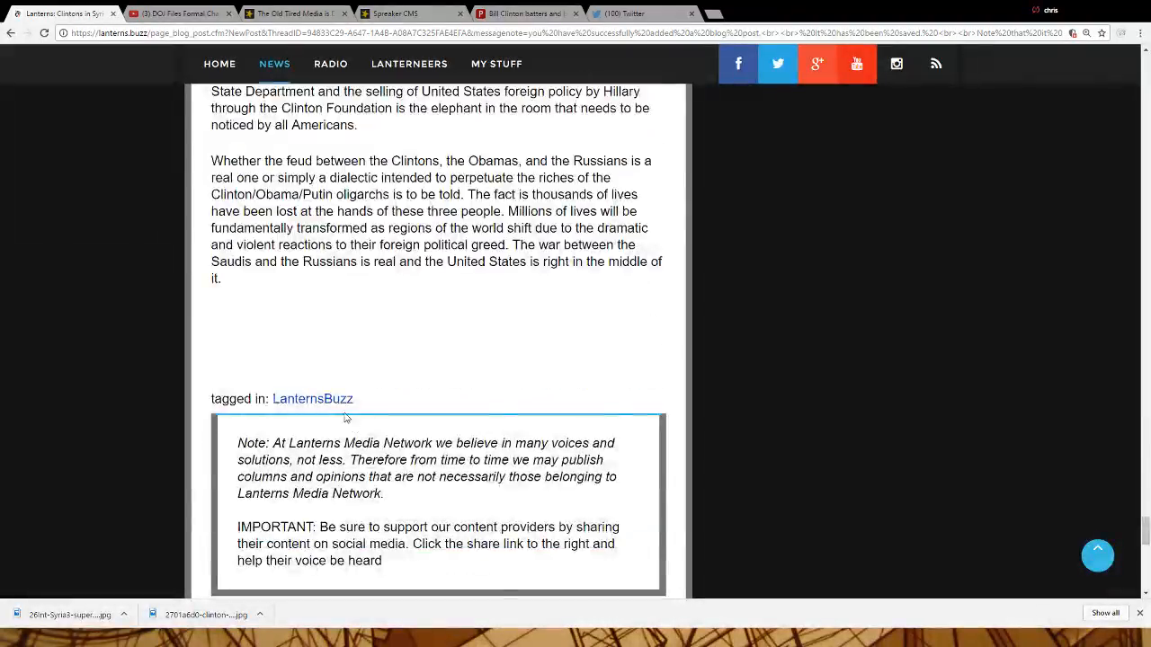
{"action": "scroll", "coordinate": [355, 423], "scroll_direction": "up", "scroll_amount": 12}
{"action": "scroll", "coordinate": [359, 339], "scroll_direction": "up", "scroll_amount": 15}
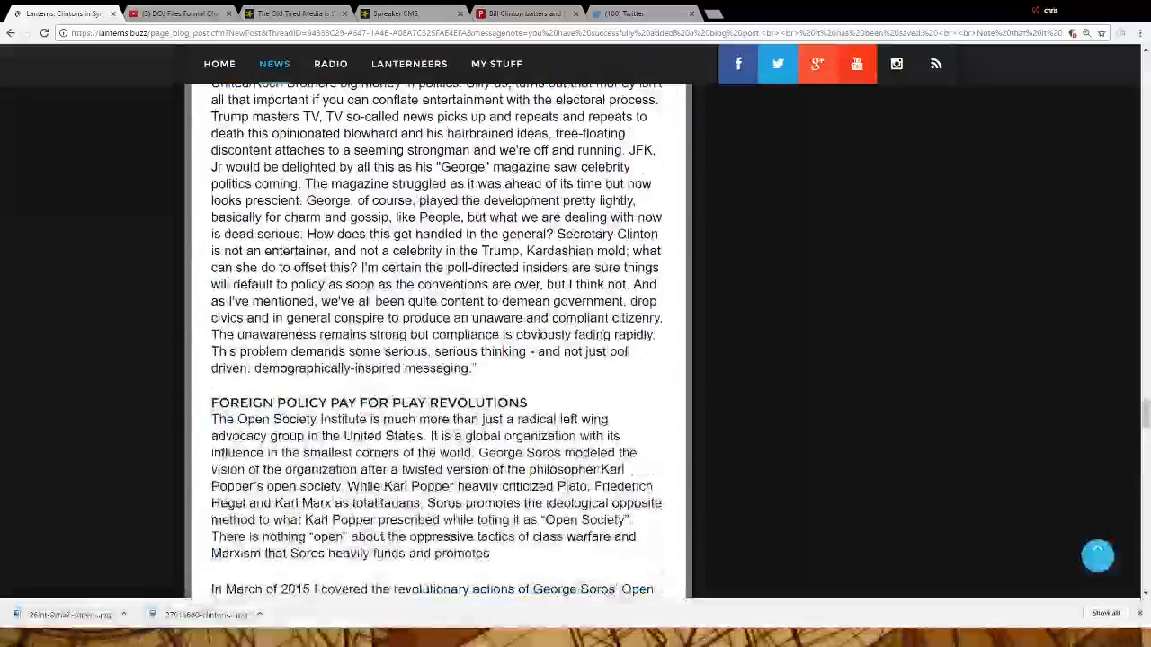
{"action": "scroll", "coordinate": [364, 286], "scroll_direction": "up", "scroll_amount": 15}
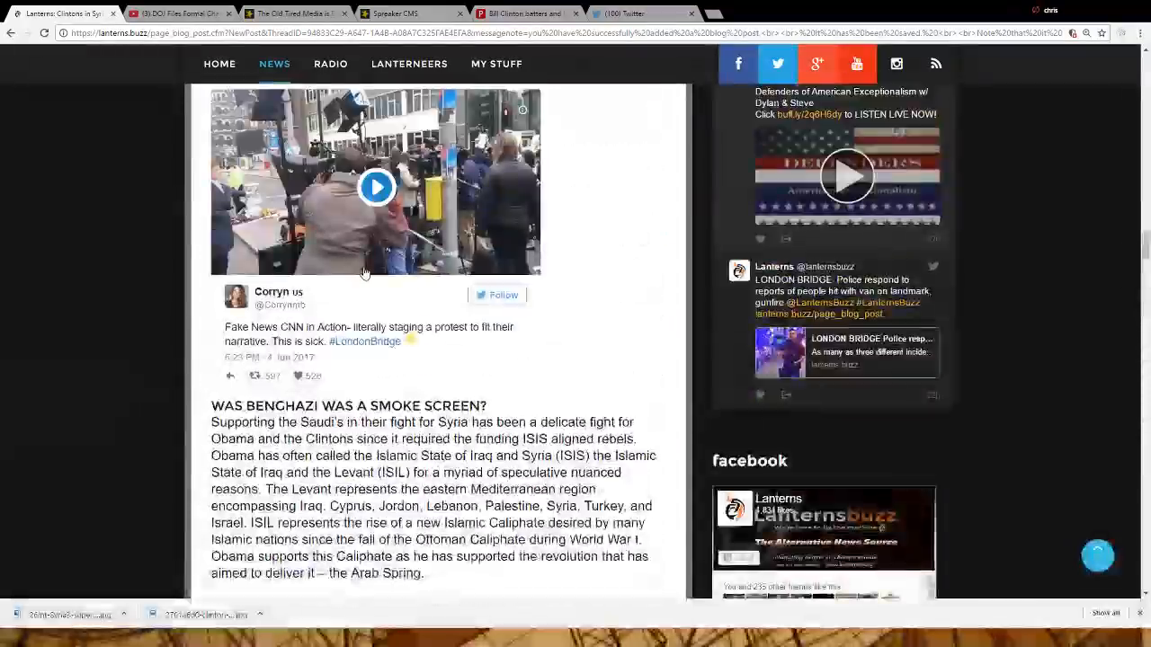
{"action": "scroll", "coordinate": [371, 279], "scroll_direction": "up", "scroll_amount": 15}
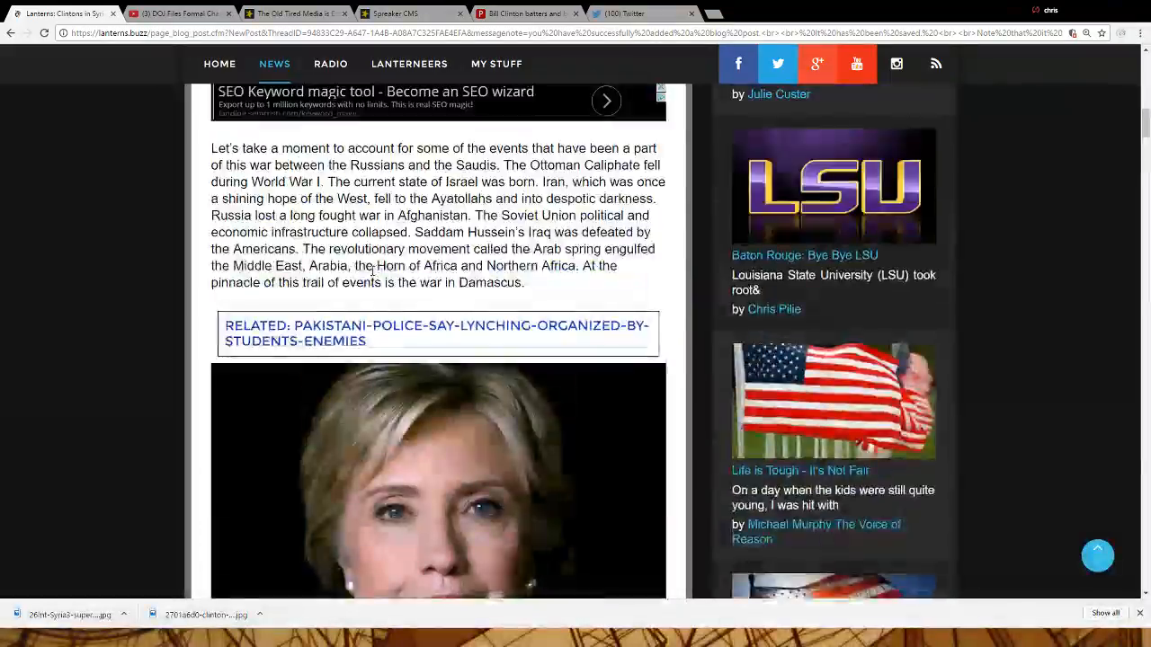
{"action": "scroll", "coordinate": [374, 276], "scroll_direction": "up", "scroll_amount": 5}
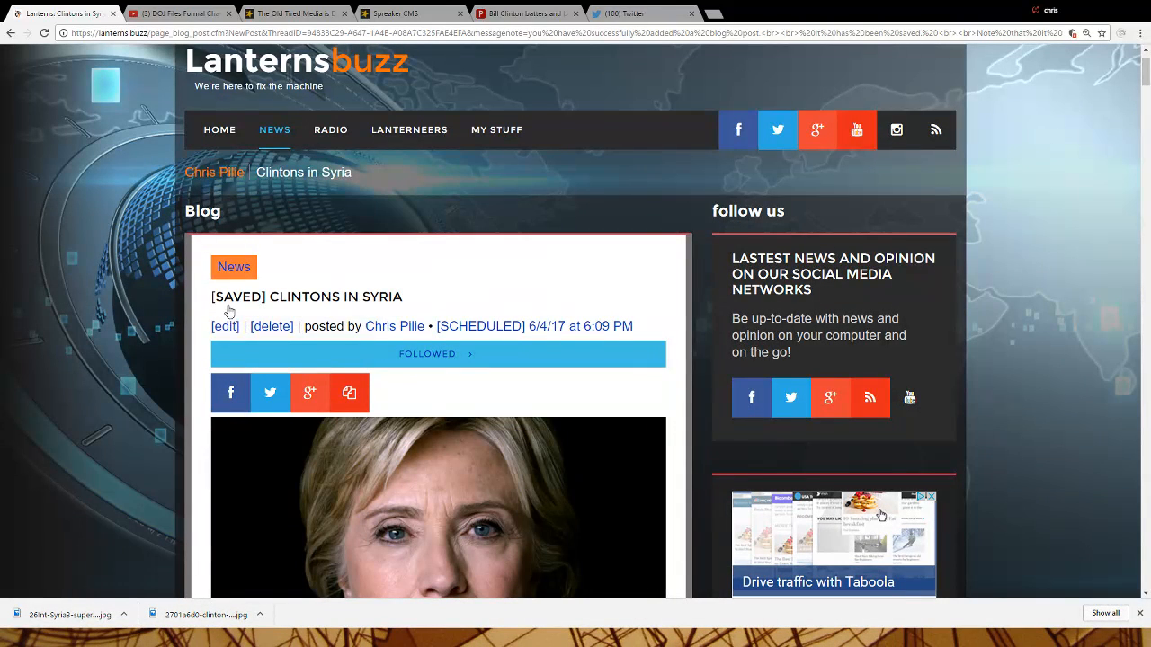
Open the "Clintons in Syria" post for editing and compare its auto-saved content with the loaded version side by side
{"action": "left_click", "coordinate": [216, 328]}
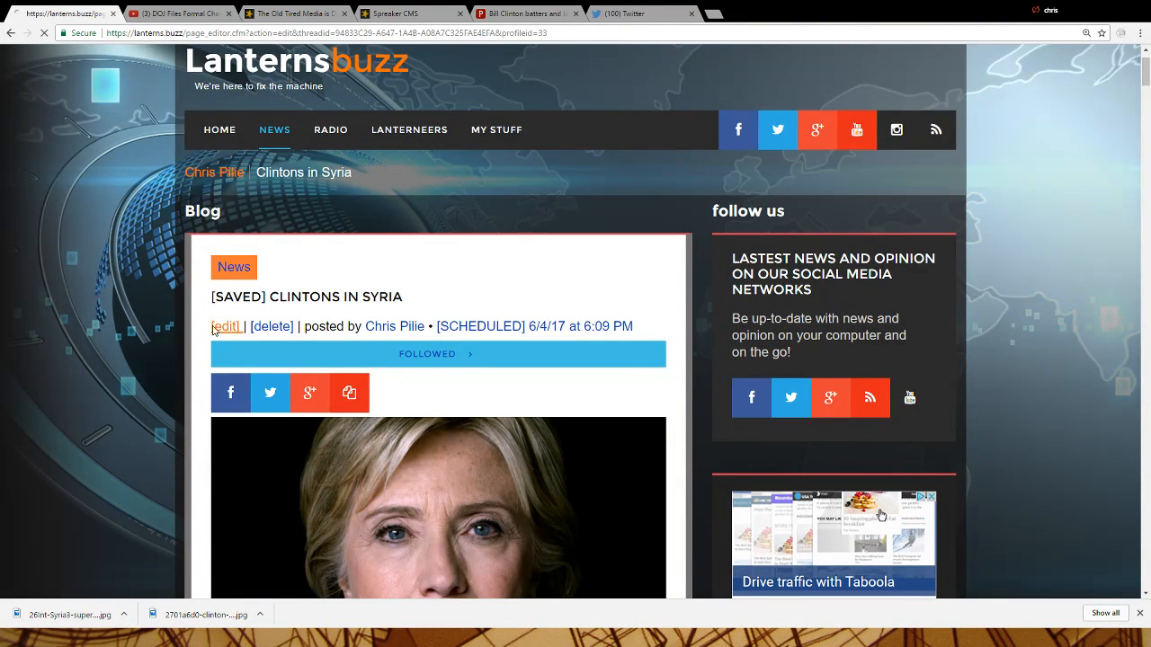
{"action": "scroll", "coordinate": [106, 350], "scroll_direction": "down", "scroll_amount": 2}
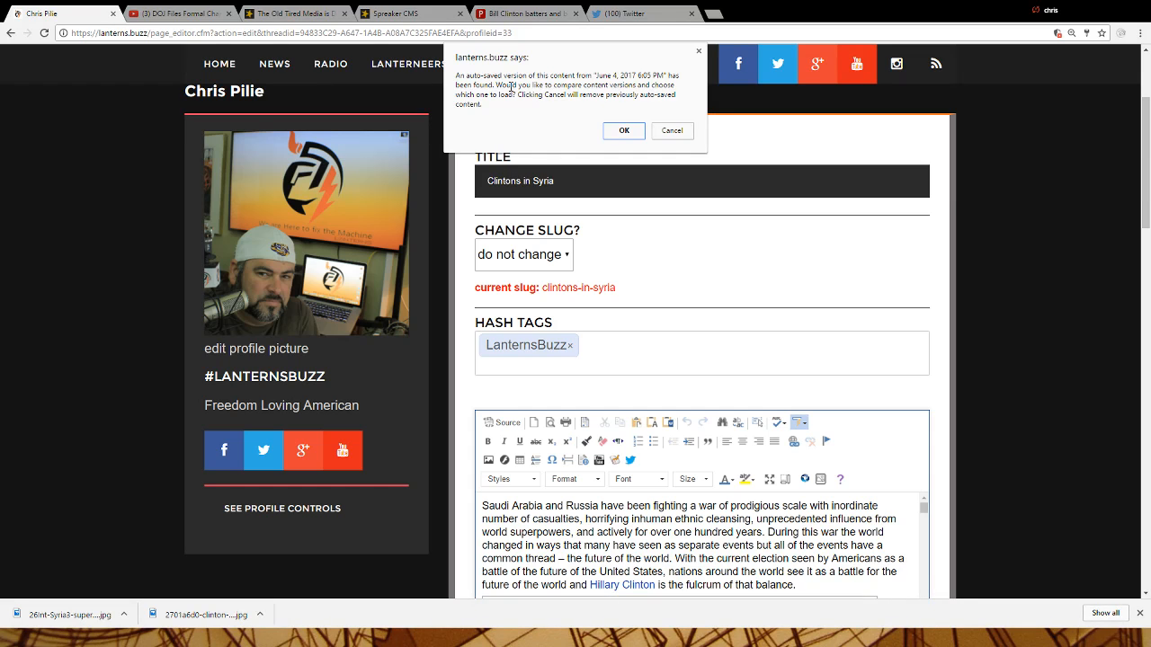
{"action": "left_click", "coordinate": [623, 131]}
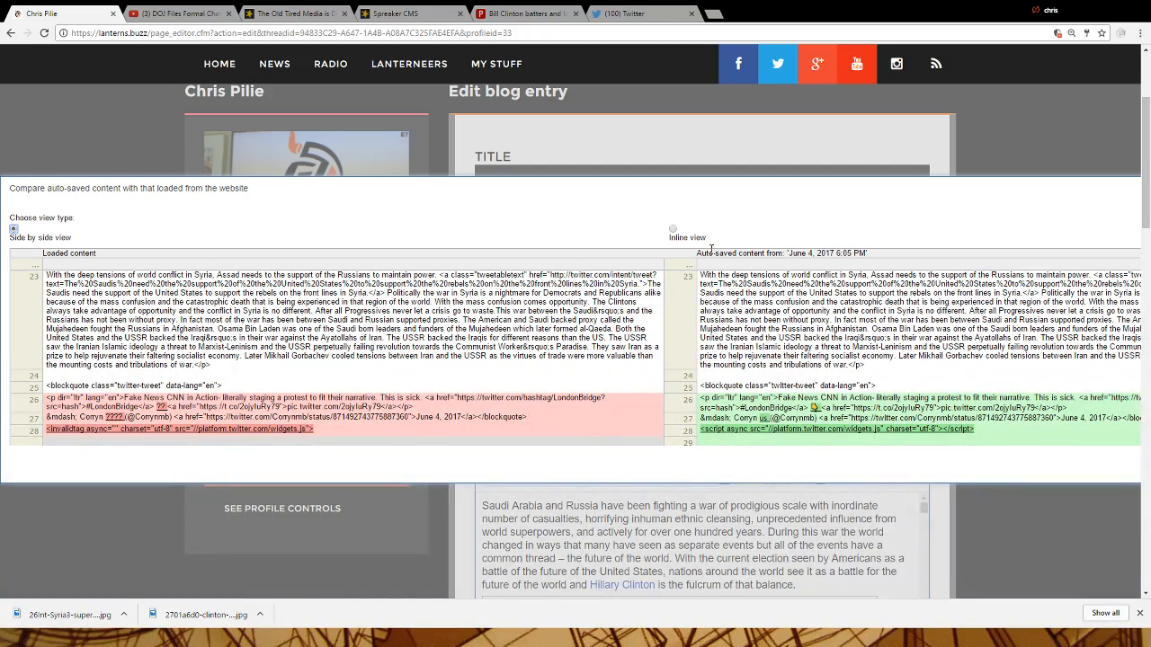
{"action": "left_click_drag", "start_coordinate": [698, 253], "coordinate": [838, 254]}
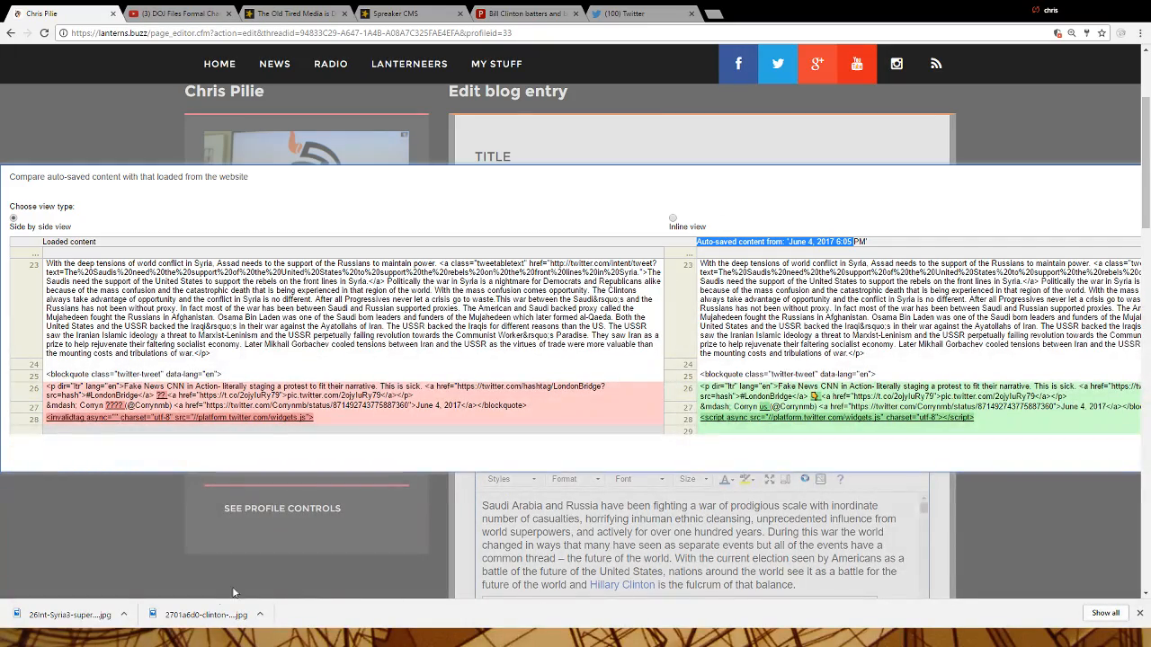
{"action": "left_click_drag", "start_coordinate": [509, 182], "coordinate": [474, 166]}
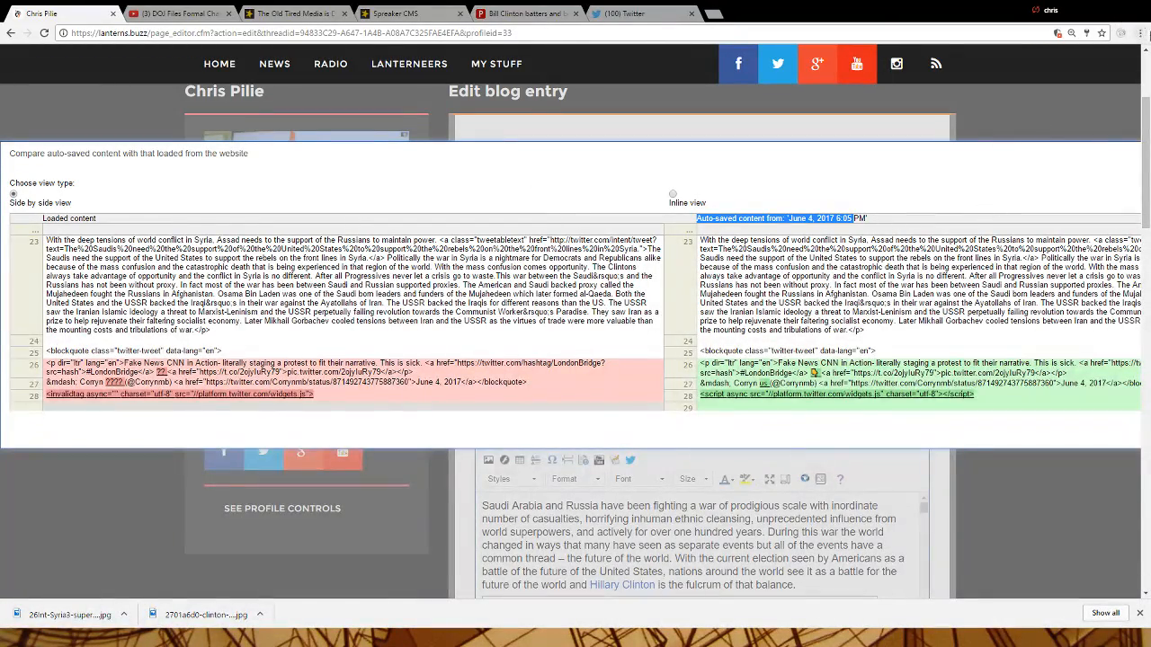
Widen the browser window past the screen edge to dismiss the auto-save comparison dialog, and maximize the window again
{"action": "left_click", "coordinate": [1102, 14]}
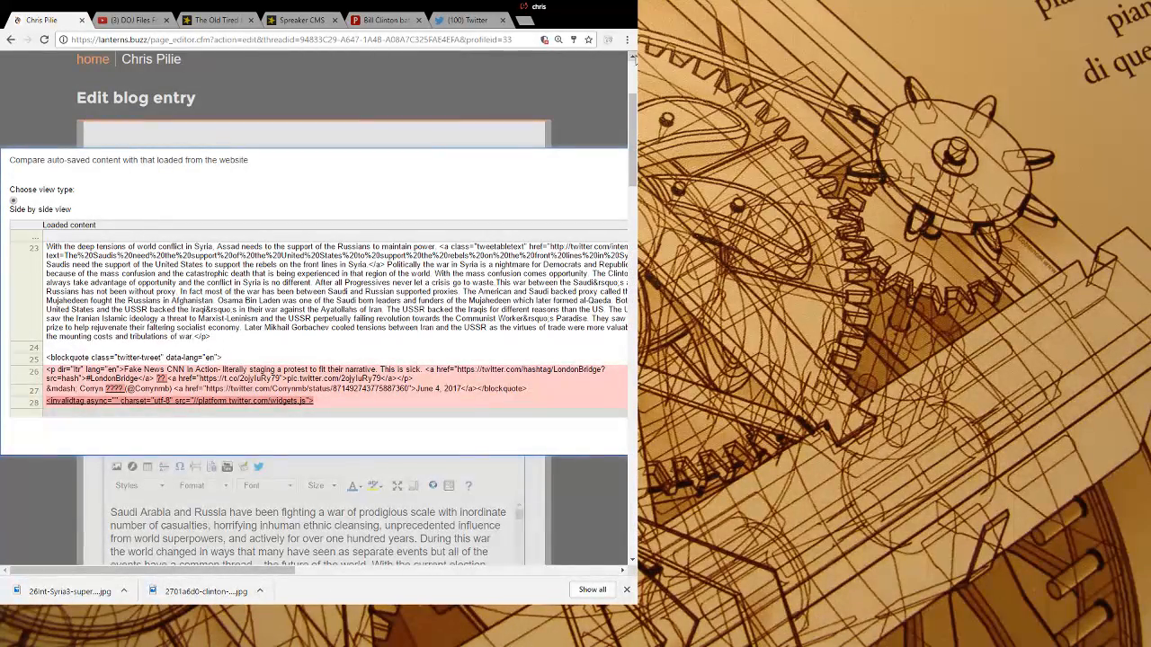
{"action": "left_click", "coordinate": [626, 590]}
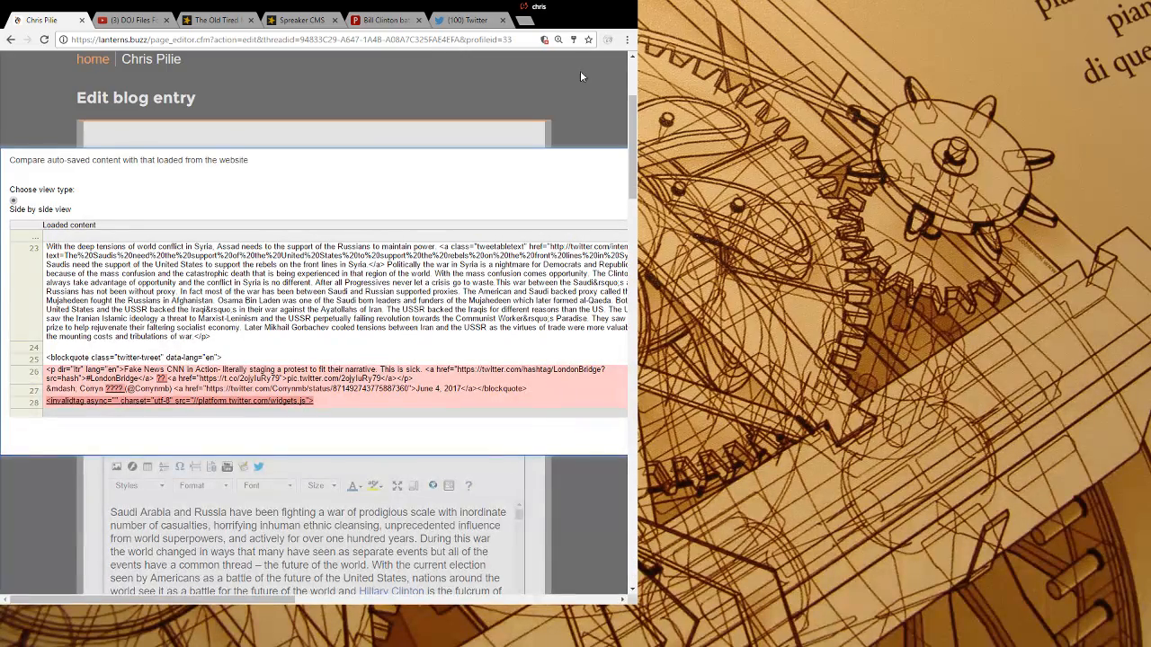
{"action": "double_click", "coordinate": [366, 4]}
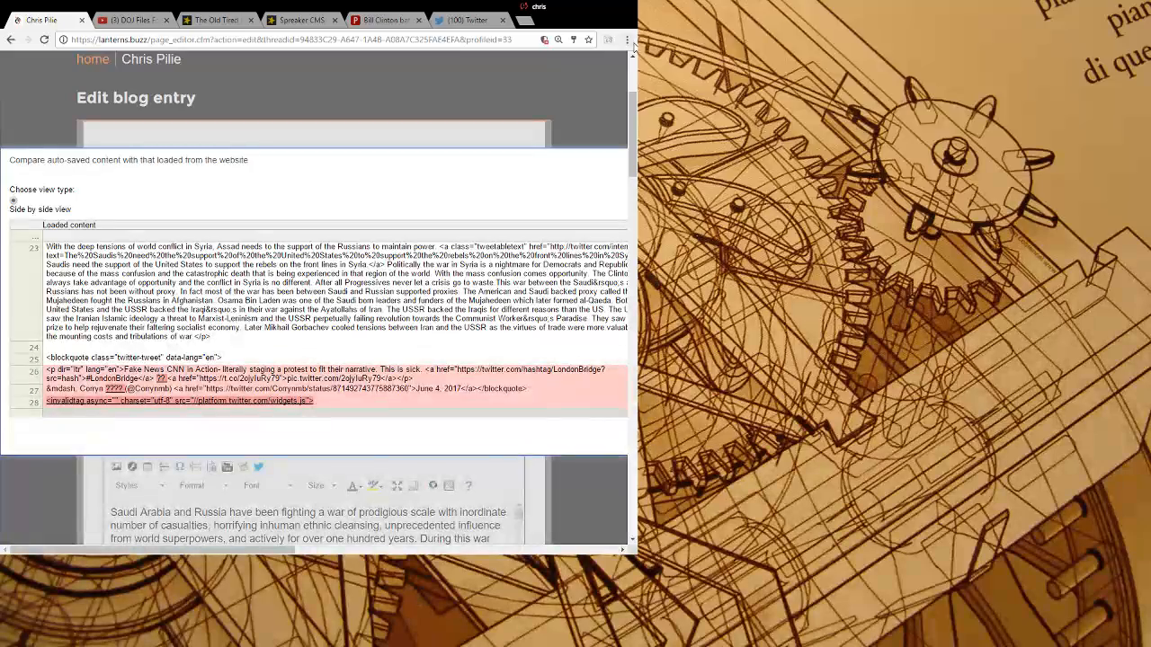
{"action": "left_click_drag", "start_coordinate": [637, 41], "coordinate": [1150, 108]}
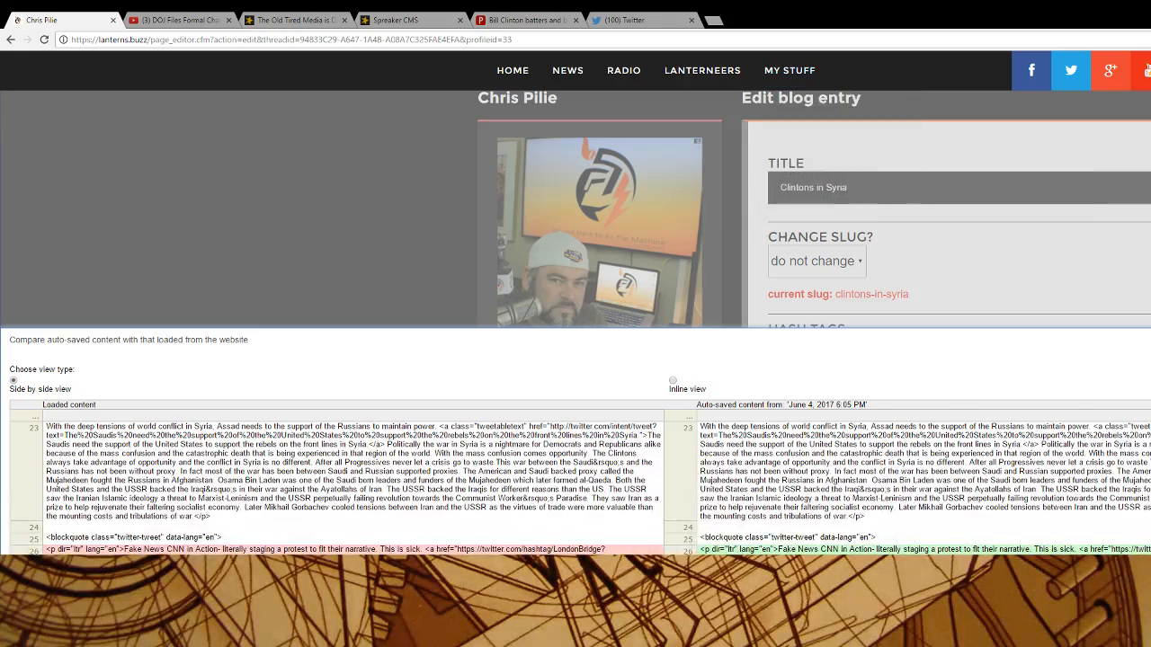
{"action": "left_click", "coordinate": [1150, 340]}
{"action": "left_click", "coordinate": [1150, 7]}
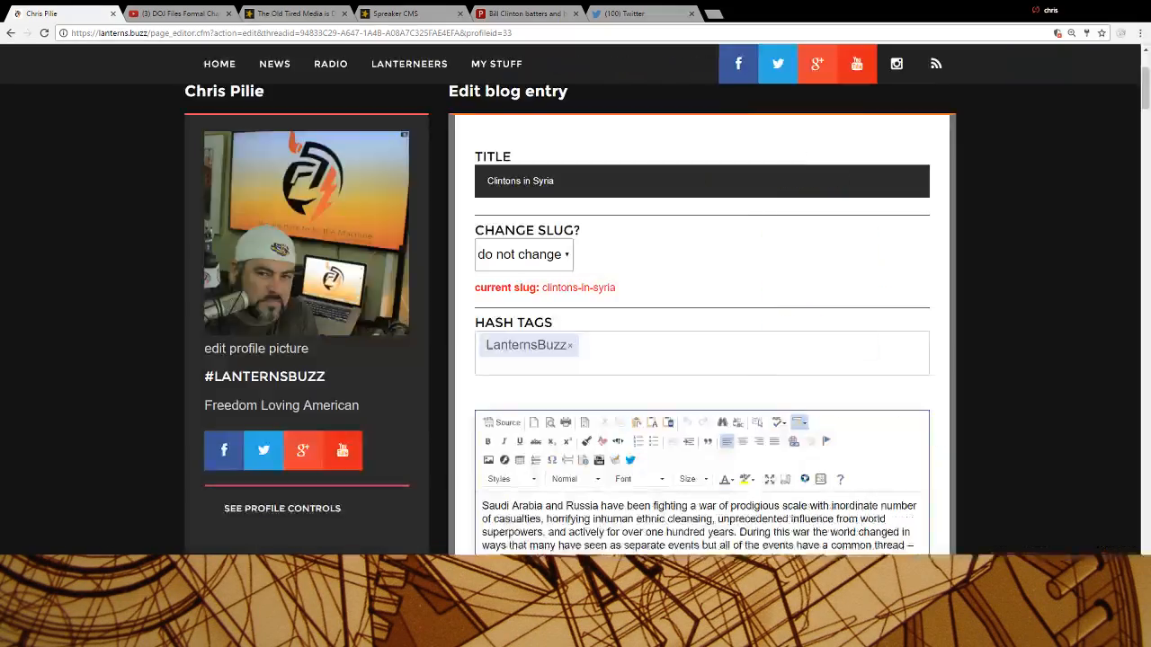
Delete the iframe placeholder below the opening paragraph of the blog entry
{"action": "scroll", "coordinate": [916, 386], "scroll_direction": "down", "scroll_amount": 4}
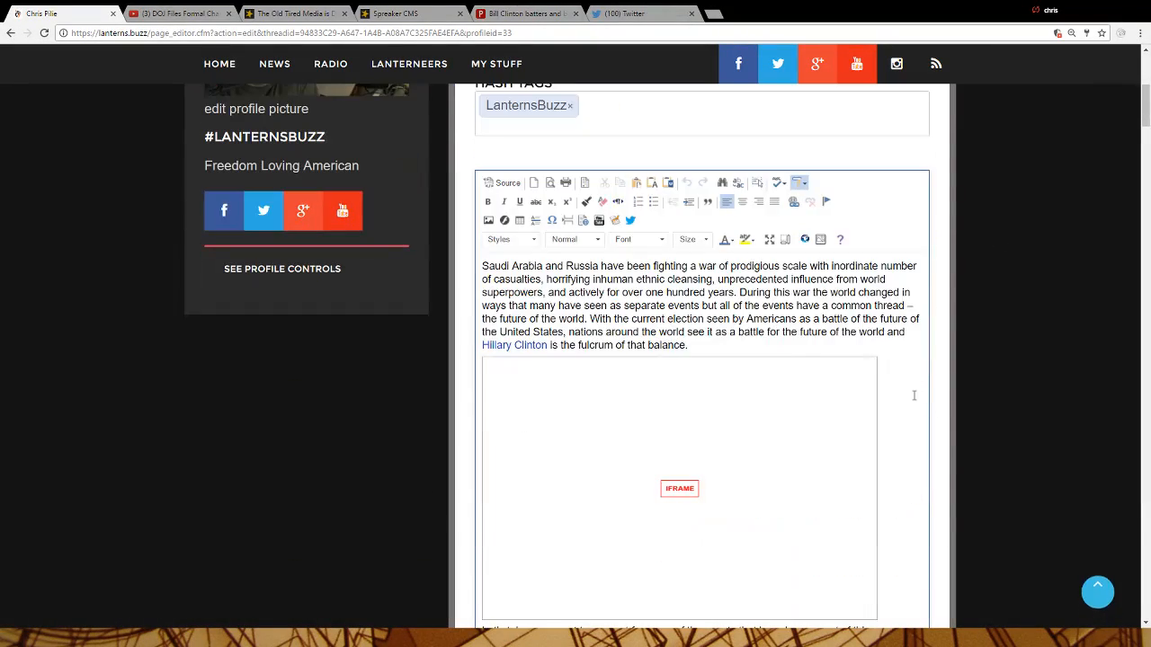
{"action": "scroll", "coordinate": [906, 403], "scroll_direction": "up", "scroll_amount": 4}
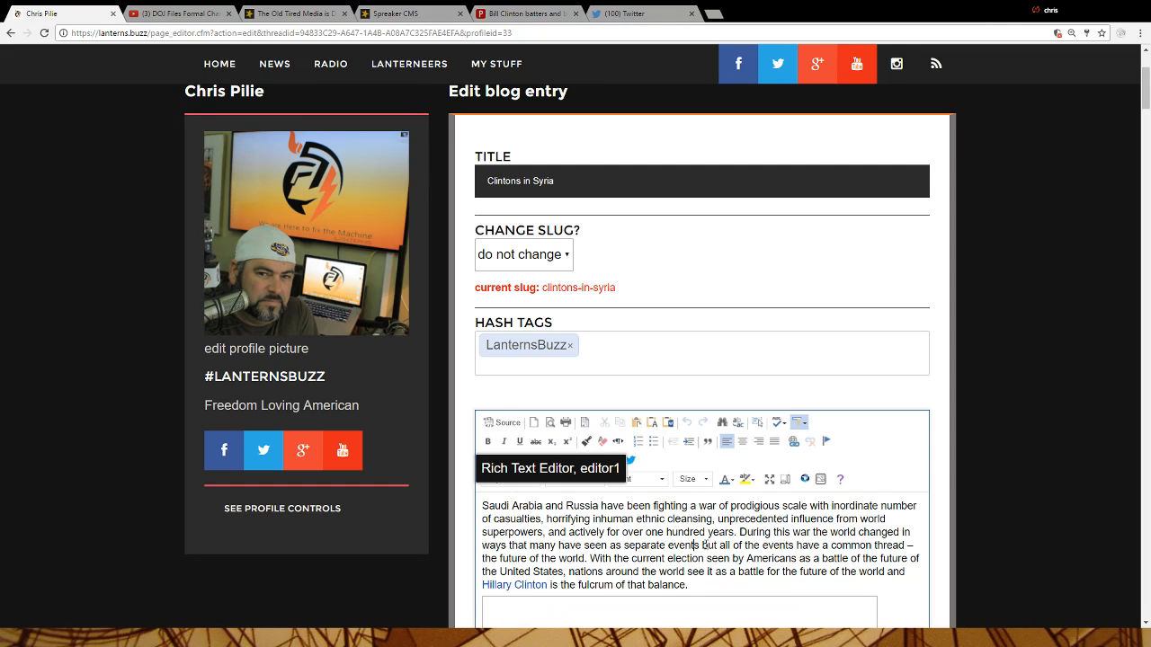
{"action": "scroll", "coordinate": [705, 544], "scroll_direction": "down", "scroll_amount": 3}
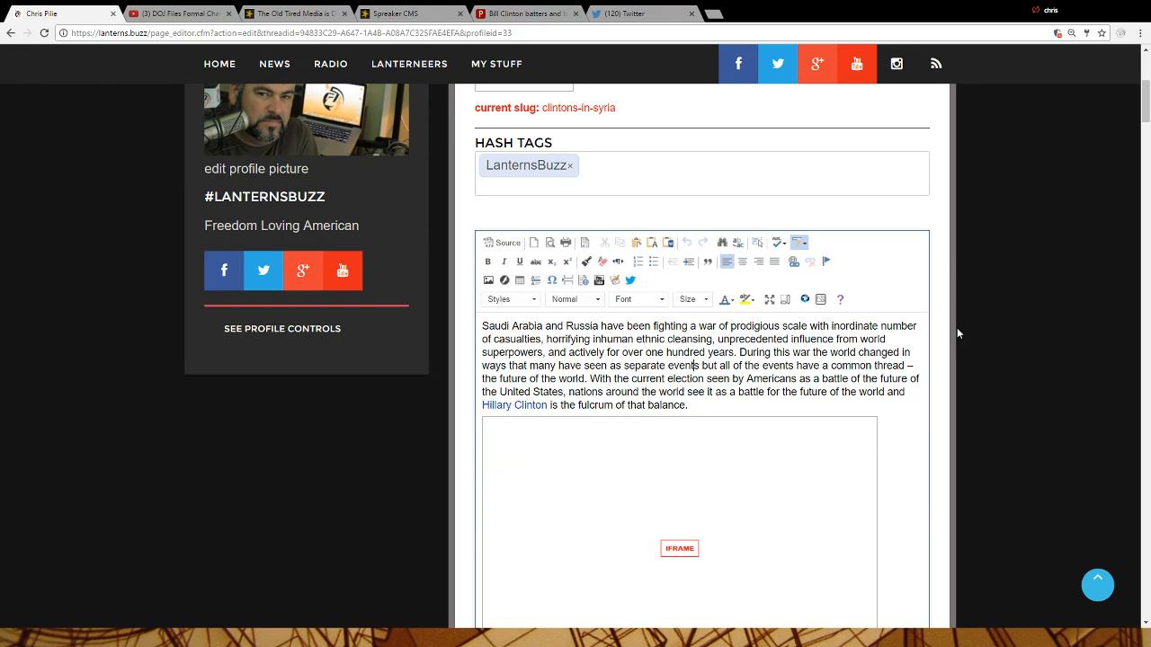
{"action": "scroll", "coordinate": [868, 400], "scroll_direction": "down", "scroll_amount": 3}
{"action": "scroll", "coordinate": [801, 378], "scroll_direction": "up", "scroll_amount": 1}
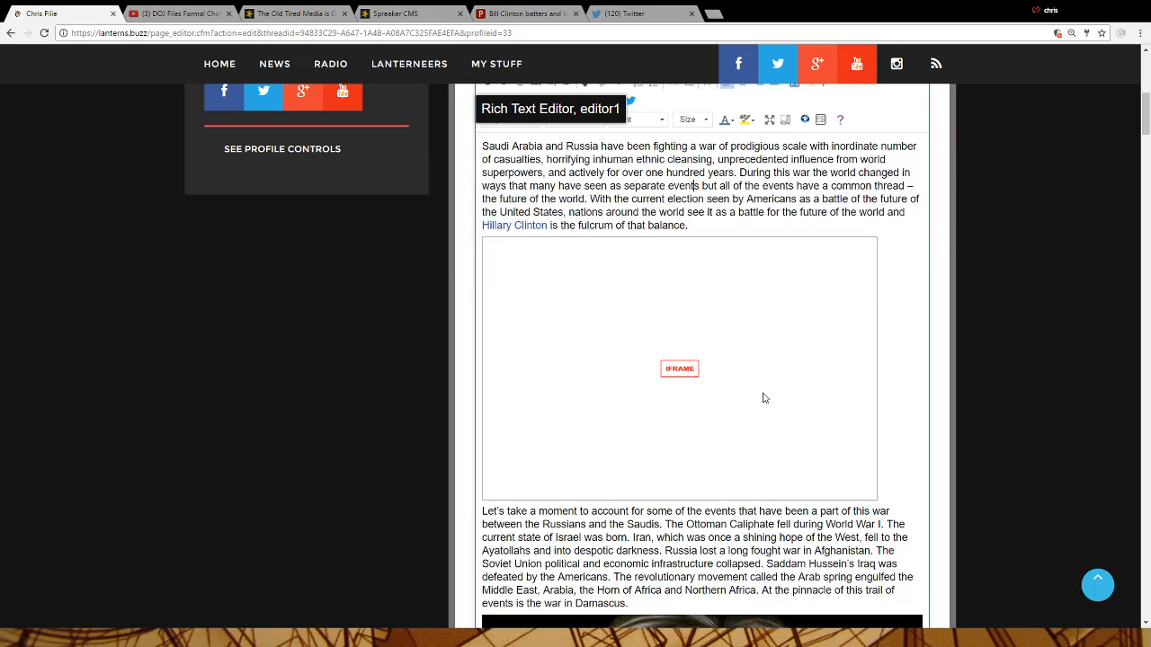
{"action": "left_click", "coordinate": [621, 343]}
{"action": "scroll", "coordinate": [630, 343], "scroll_direction": "up", "scroll_amount": 2}
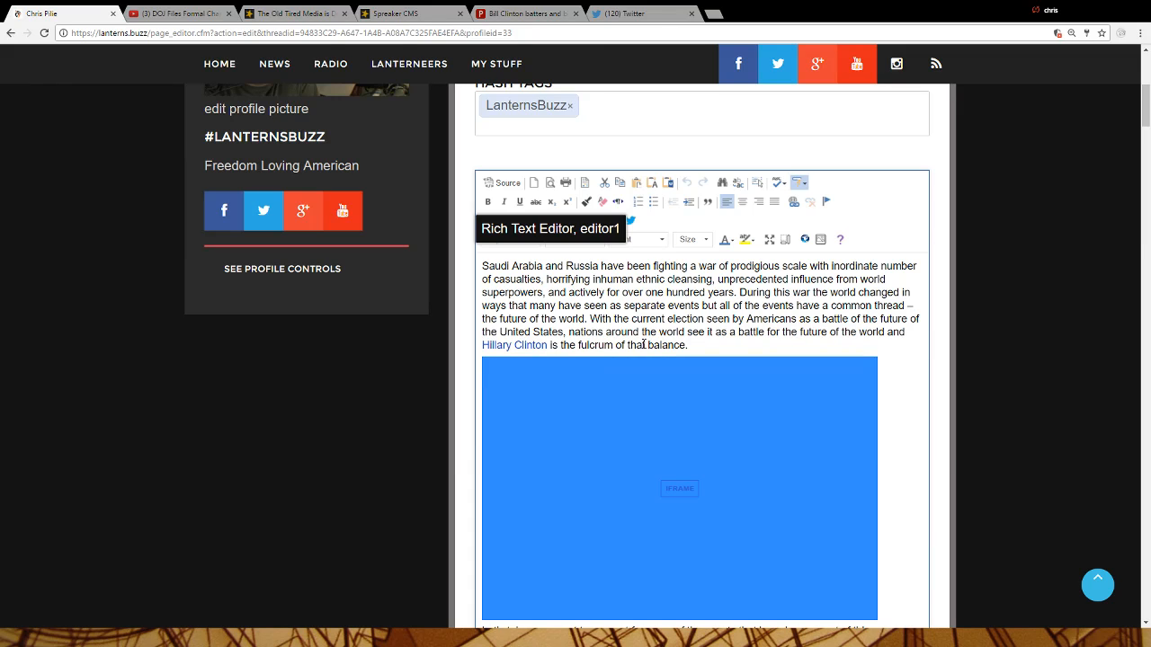
{"action": "key", "text": "Delete"}
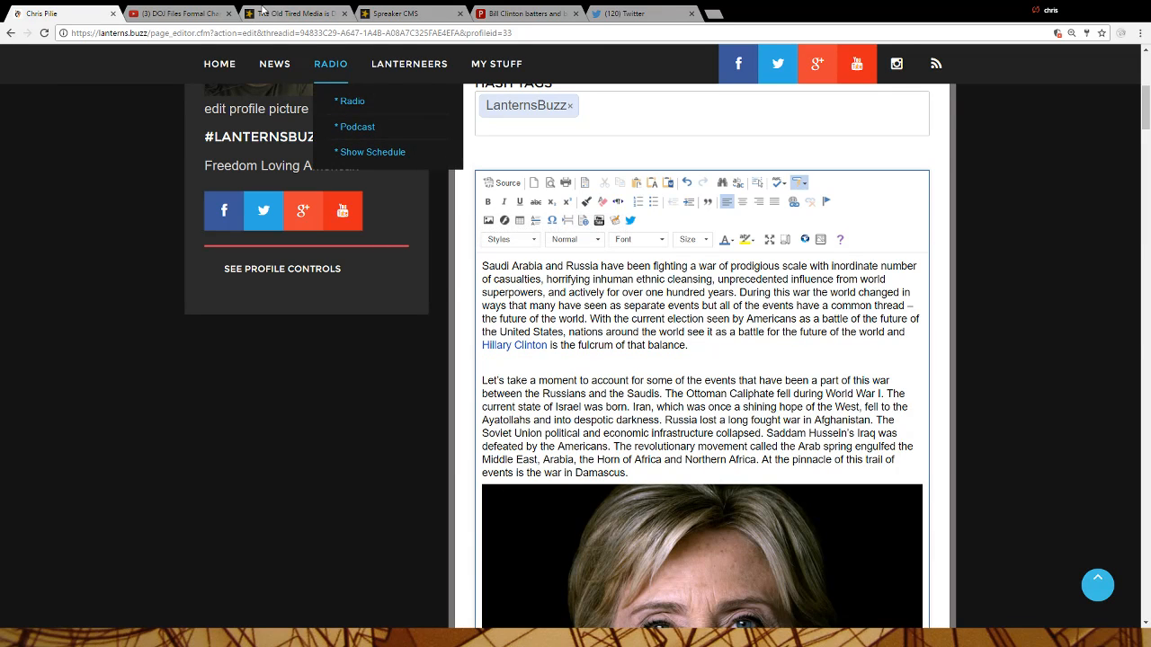
Copy the embed code of the YouTube video "DOJ Files Formal Charges Against The Clinton Foundation!"
{"action": "left_click", "coordinate": [154, 13]}
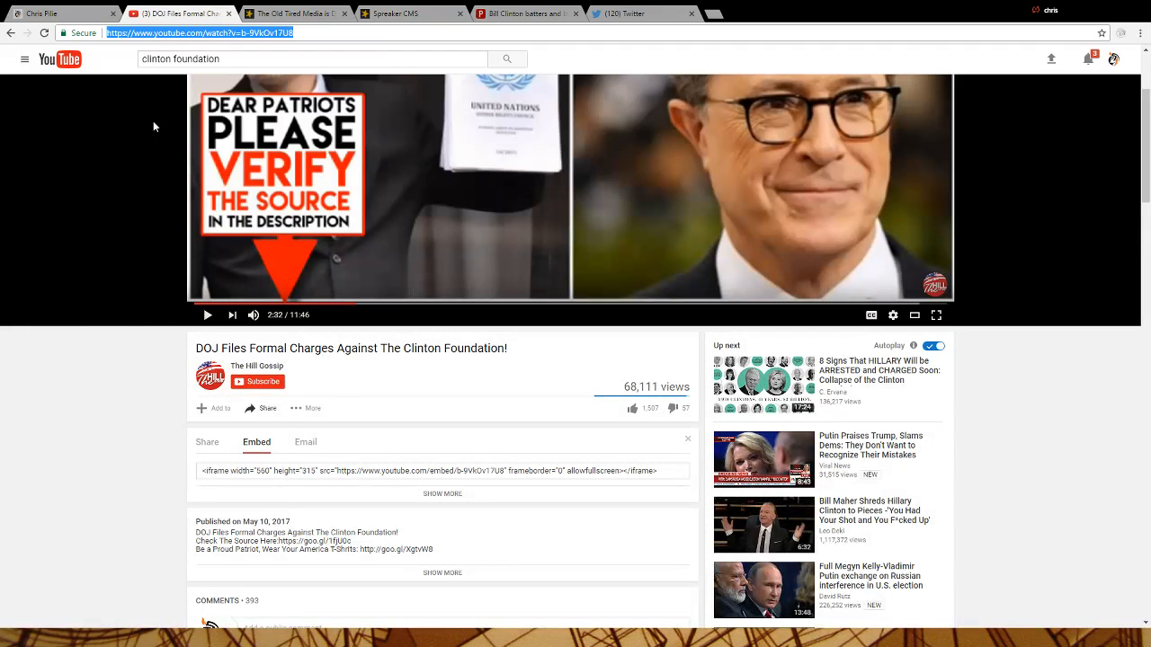
{"action": "scroll", "coordinate": [122, 277], "scroll_direction": "up", "scroll_amount": 2}
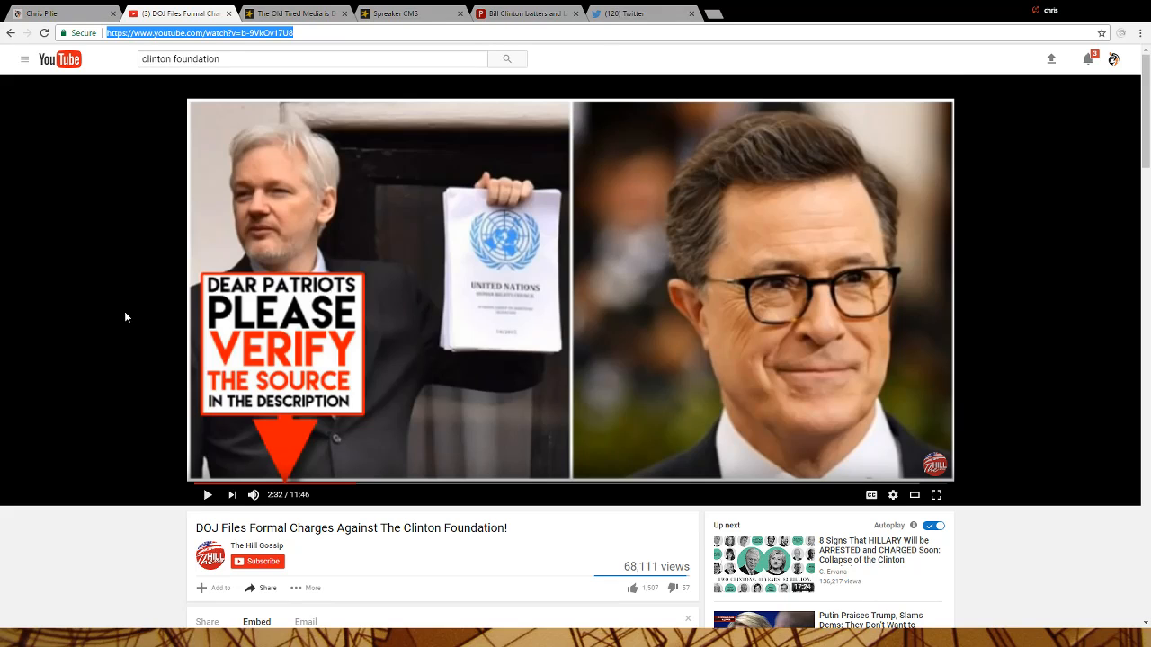
{"action": "scroll", "coordinate": [125, 316], "scroll_direction": "down", "scroll_amount": 2}
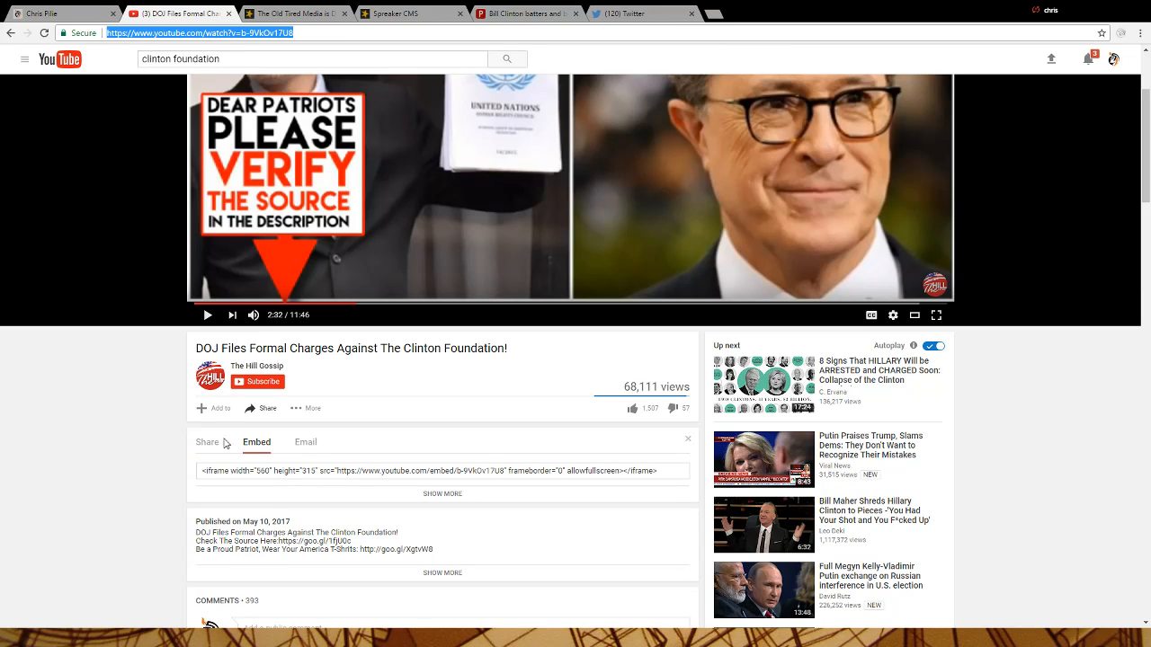
{"action": "left_click", "coordinate": [270, 410]}
{"action": "left_click", "coordinate": [270, 411]}
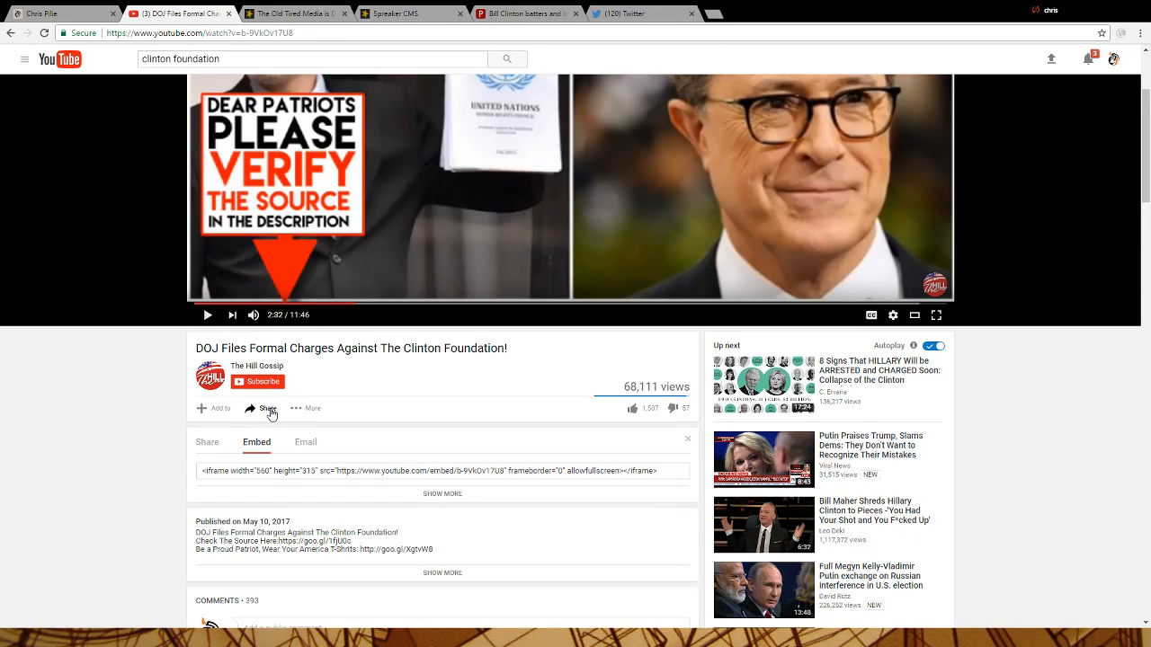
{"action": "left_click_drag", "start_coordinate": [672, 470], "coordinate": [177, 476]}
{"action": "key", "text": "ctrl+c"}
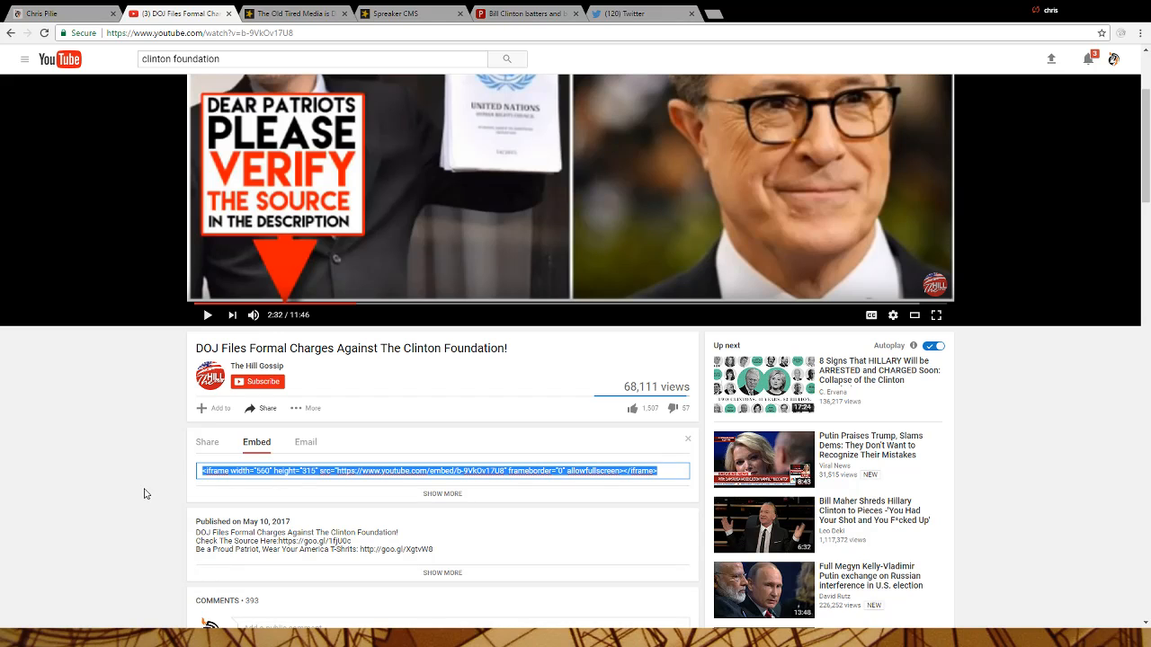
Embed the YouTube video below the entry's opening paragraph using the copied embed code
{"action": "left_click", "coordinate": [65, 10]}
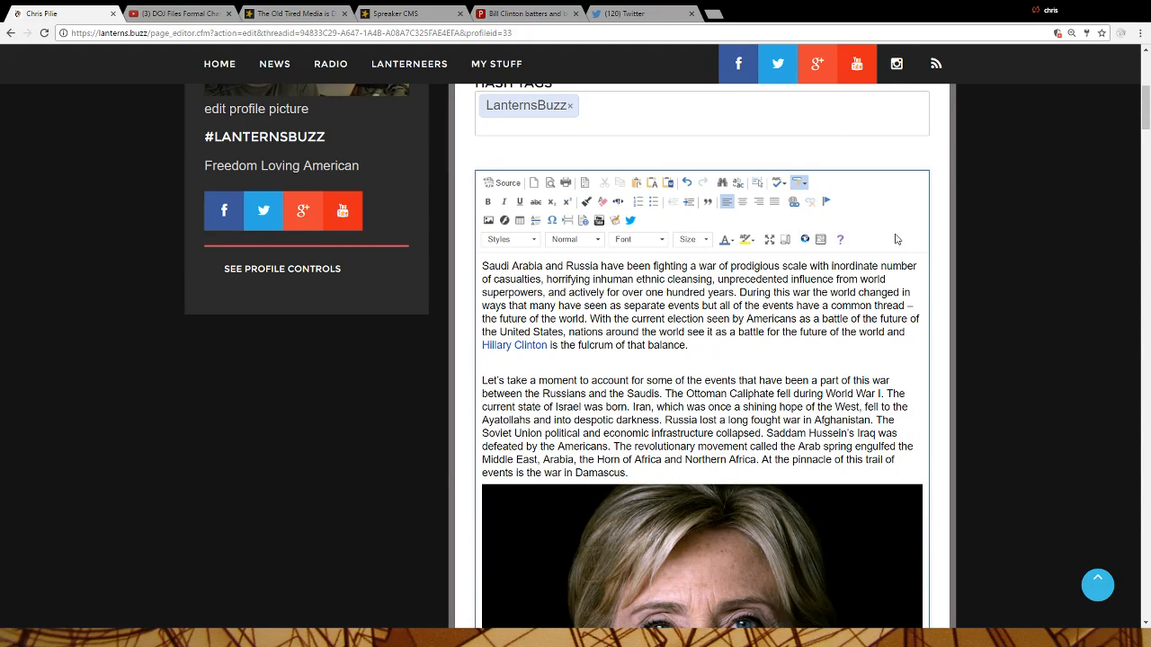
{"action": "left_click", "coordinate": [598, 222]}
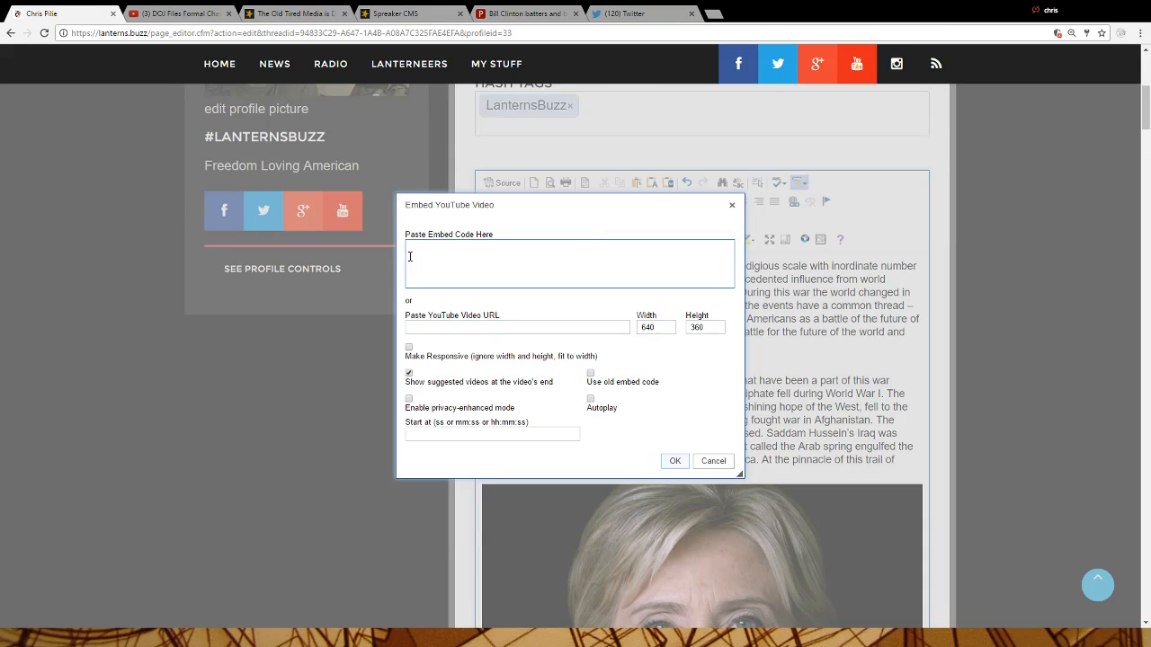
{"action": "key", "text": "ctrl+v"}
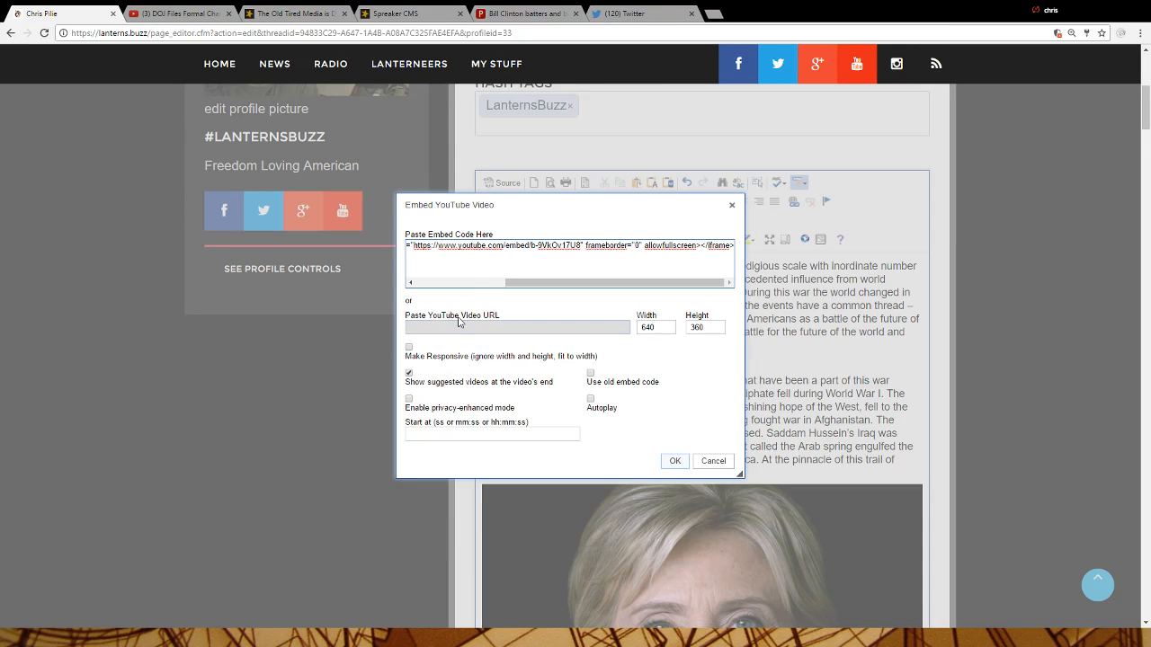
{"action": "left_click", "coordinate": [676, 462]}
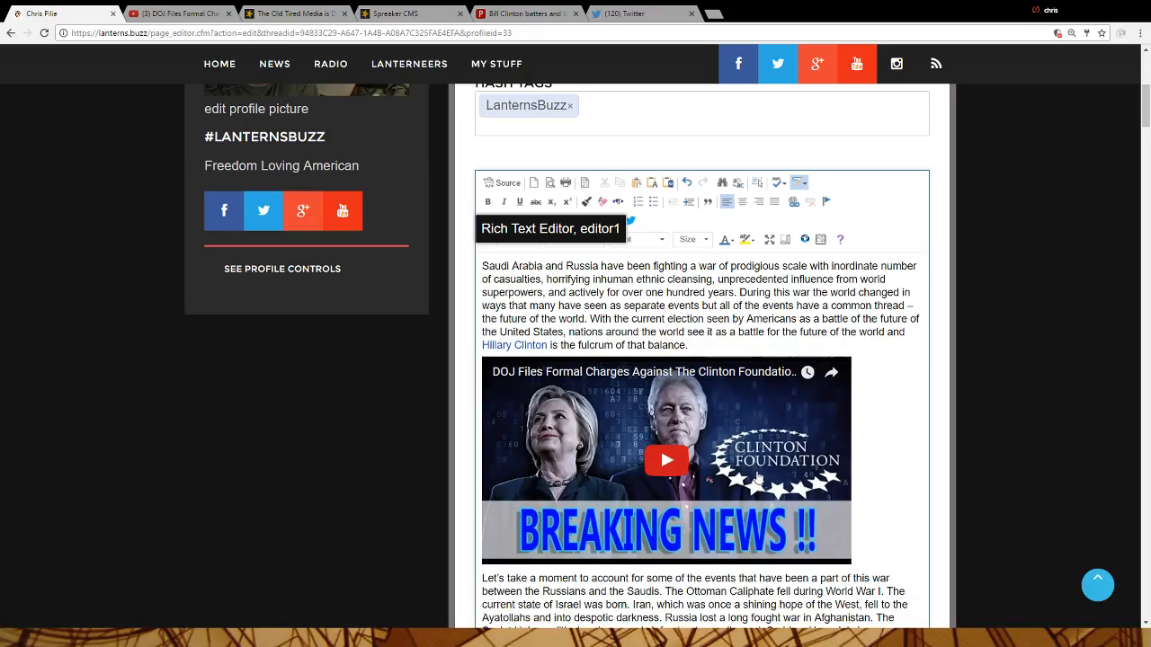
Add an empty bullet below "bullet three" in the bulleted list of the blog entry
{"action": "scroll", "coordinate": [846, 449], "scroll_direction": "down", "scroll_amount": 15}
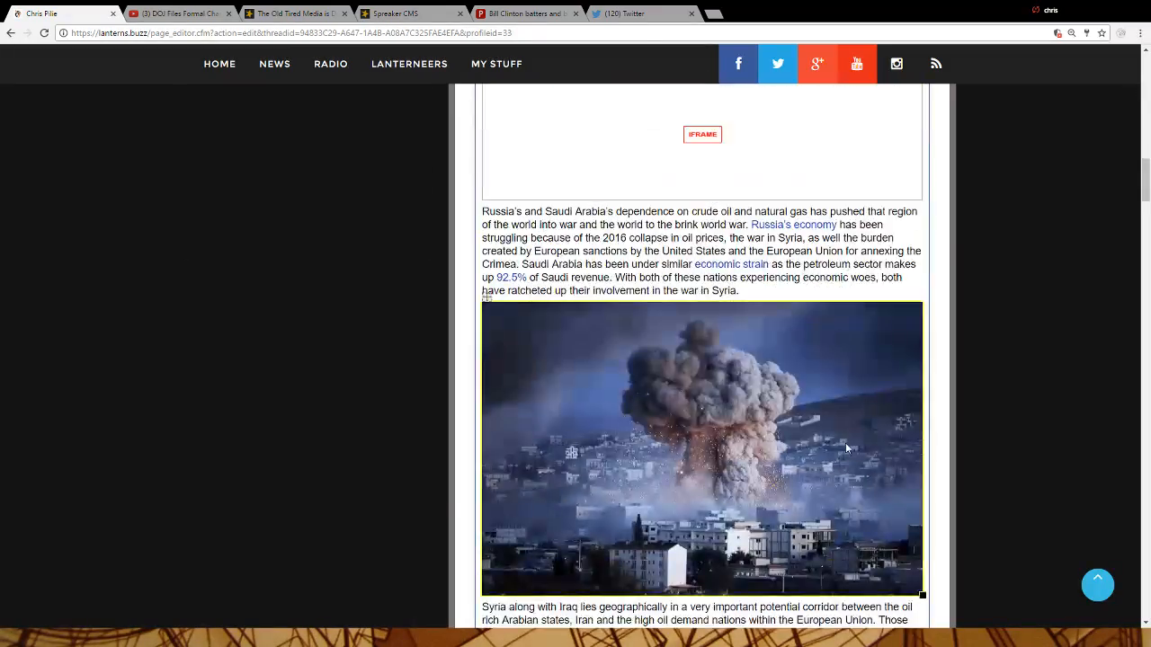
{"action": "scroll", "coordinate": [846, 447], "scroll_direction": "down", "scroll_amount": 14}
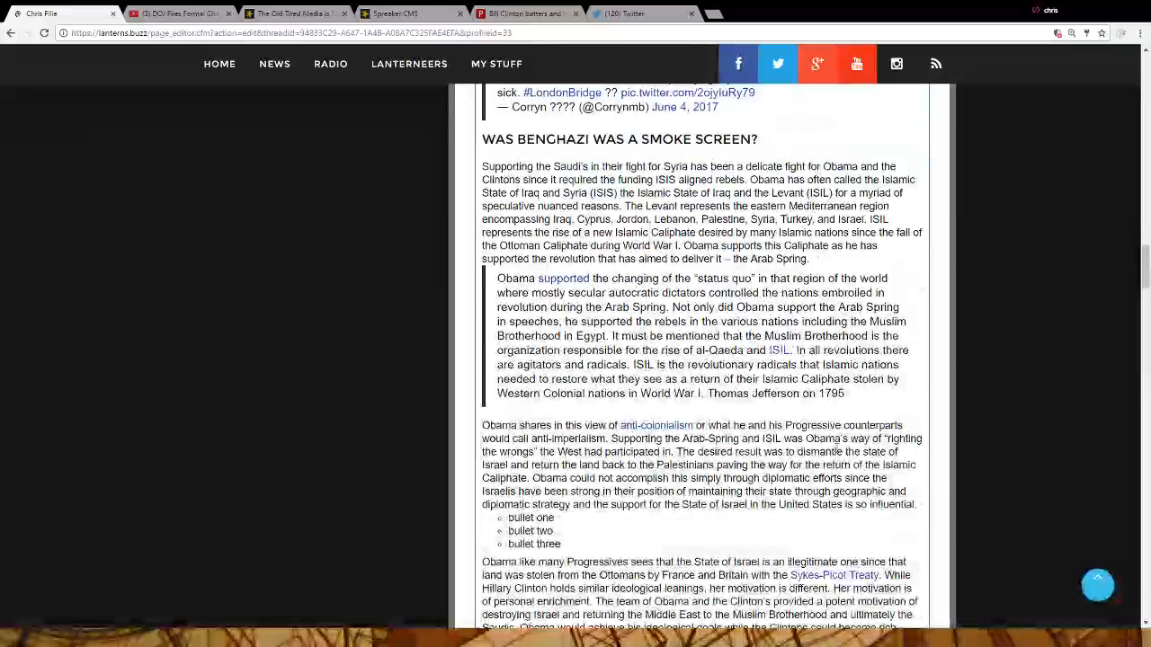
{"action": "scroll", "coordinate": [836, 442], "scroll_direction": "up", "scroll_amount": 4}
{"action": "scroll", "coordinate": [818, 433], "scroll_direction": "down", "scroll_amount": 5}
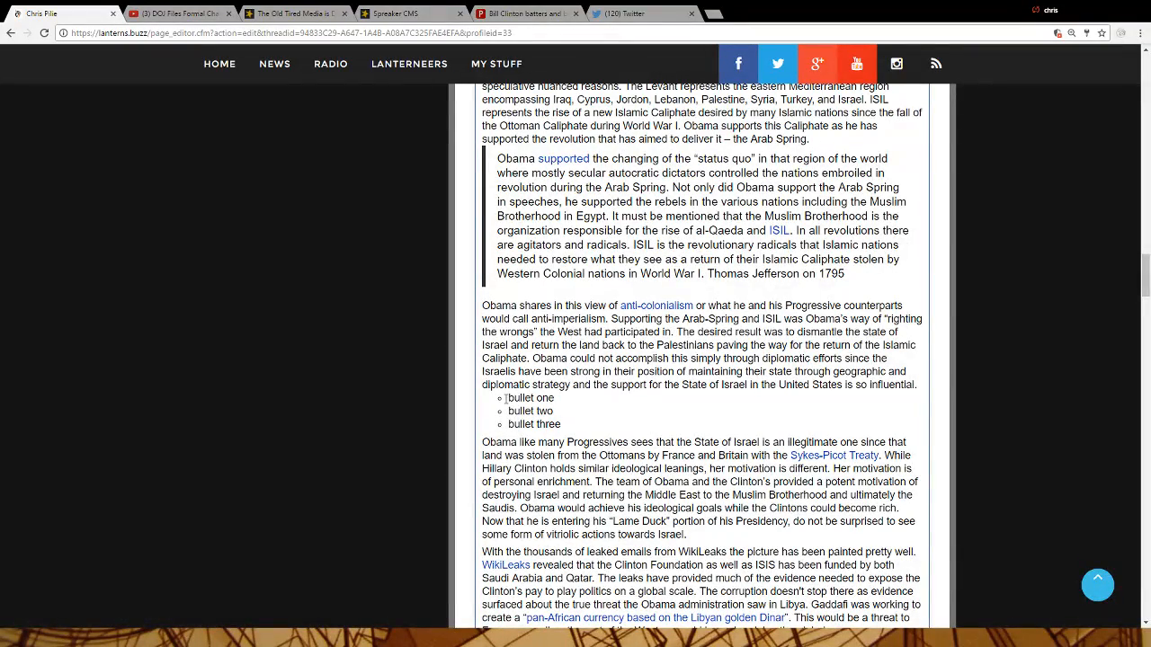
{"action": "left_click", "coordinate": [920, 384]}
{"action": "key", "text": "Return"}
{"action": "key", "text": "BackSpace"}
{"action": "left_click", "coordinate": [610, 428]}
{"action": "key", "text": "Return"}
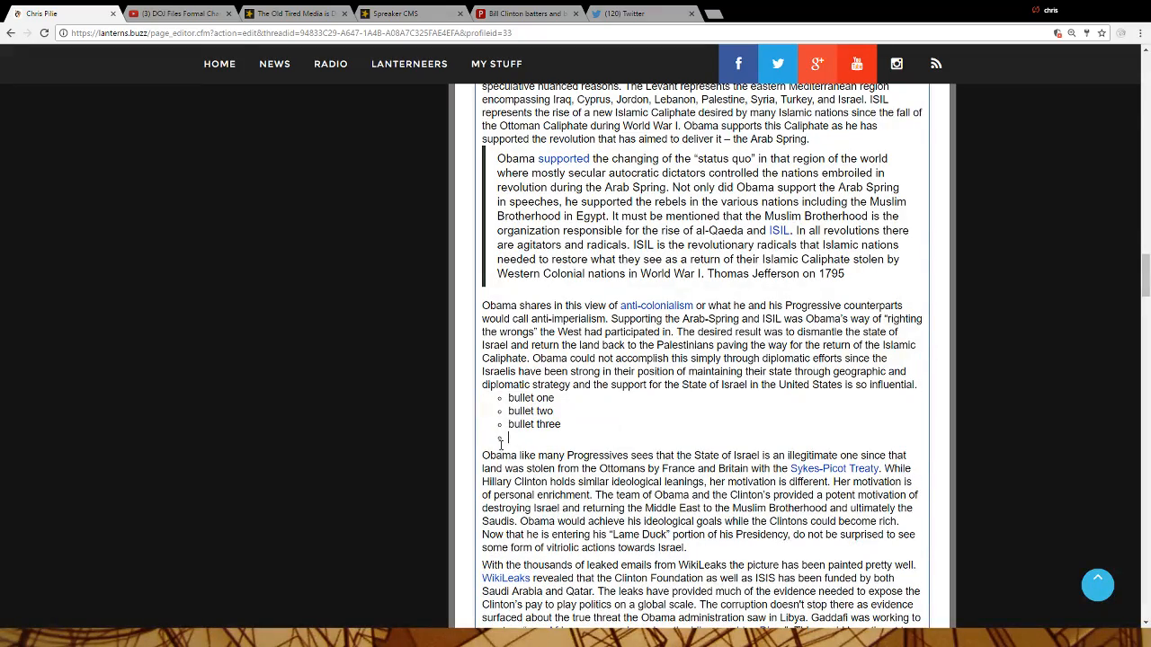
Maximize the rich text editor of the blog entry
{"action": "scroll", "coordinate": [533, 334], "scroll_direction": "up", "scroll_amount": 20}
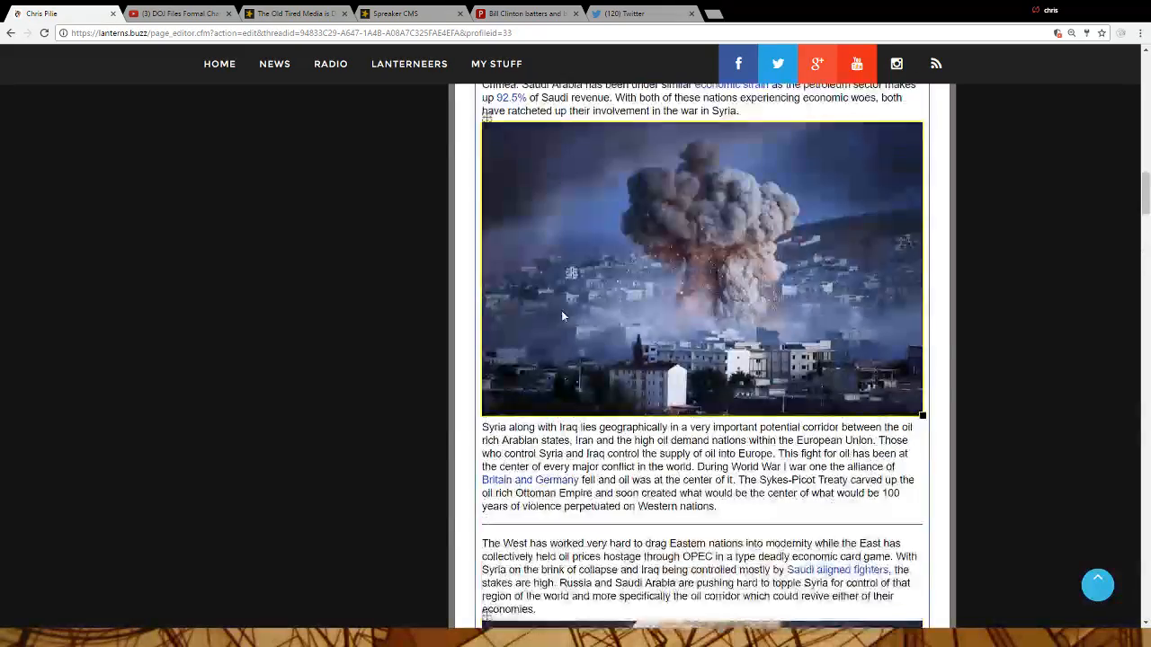
{"action": "scroll", "coordinate": [604, 284], "scroll_direction": "up", "scroll_amount": 5}
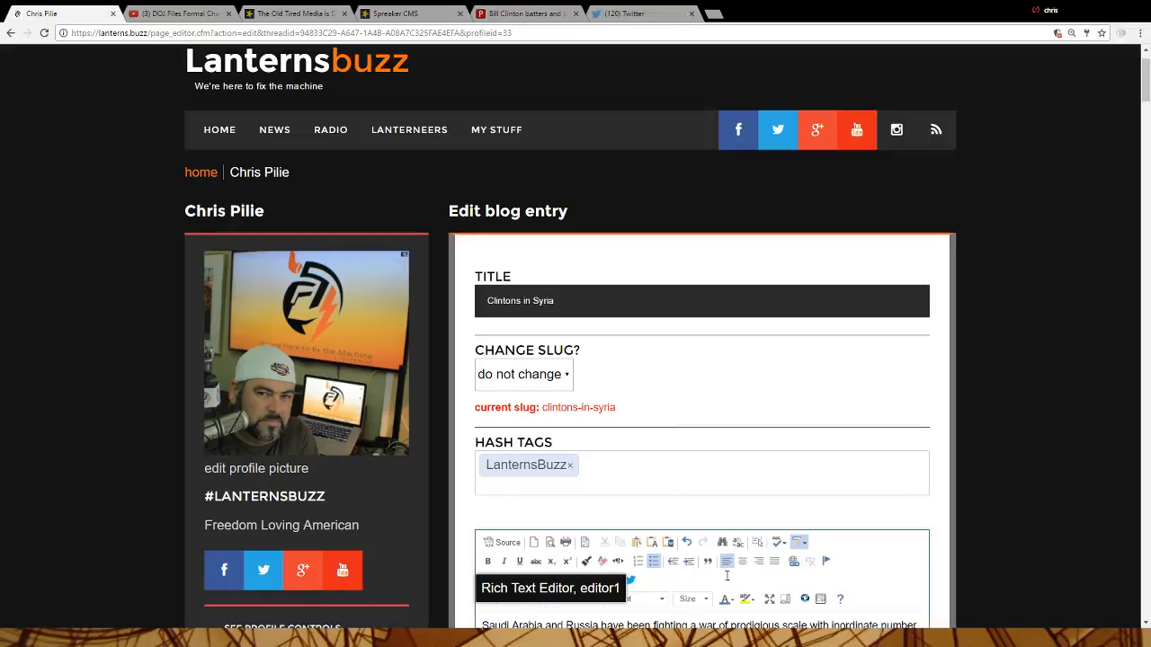
{"action": "key", "text": "ctrl+a"}
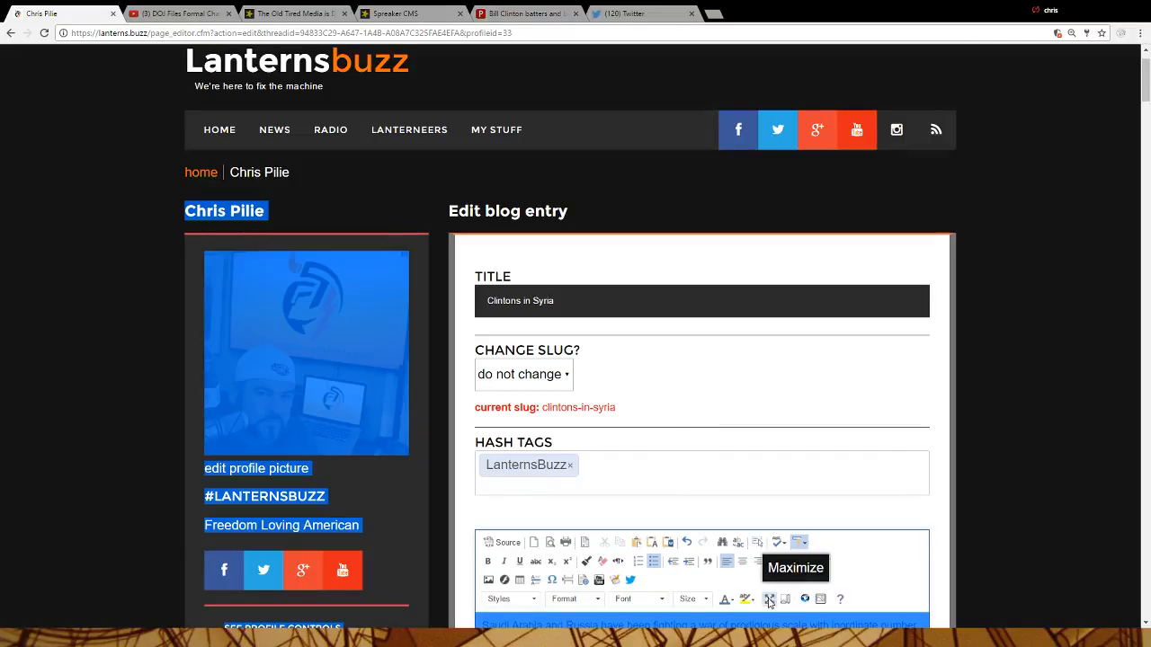
{"action": "left_click", "coordinate": [769, 600]}
Remove the empty bullet below "bullet three" and the blank line it leaves
{"action": "scroll", "coordinate": [769, 600], "scroll_direction": "down", "scroll_amount": 10}
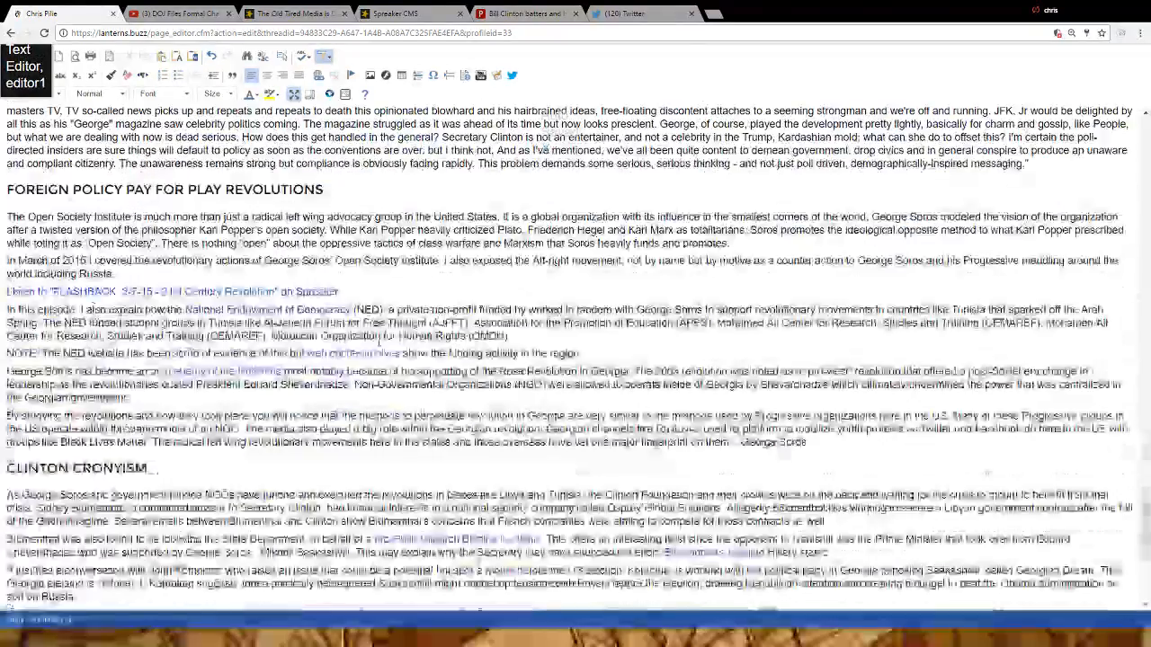
{"action": "scroll", "coordinate": [545, 145], "scroll_direction": "down", "scroll_amount": 5}
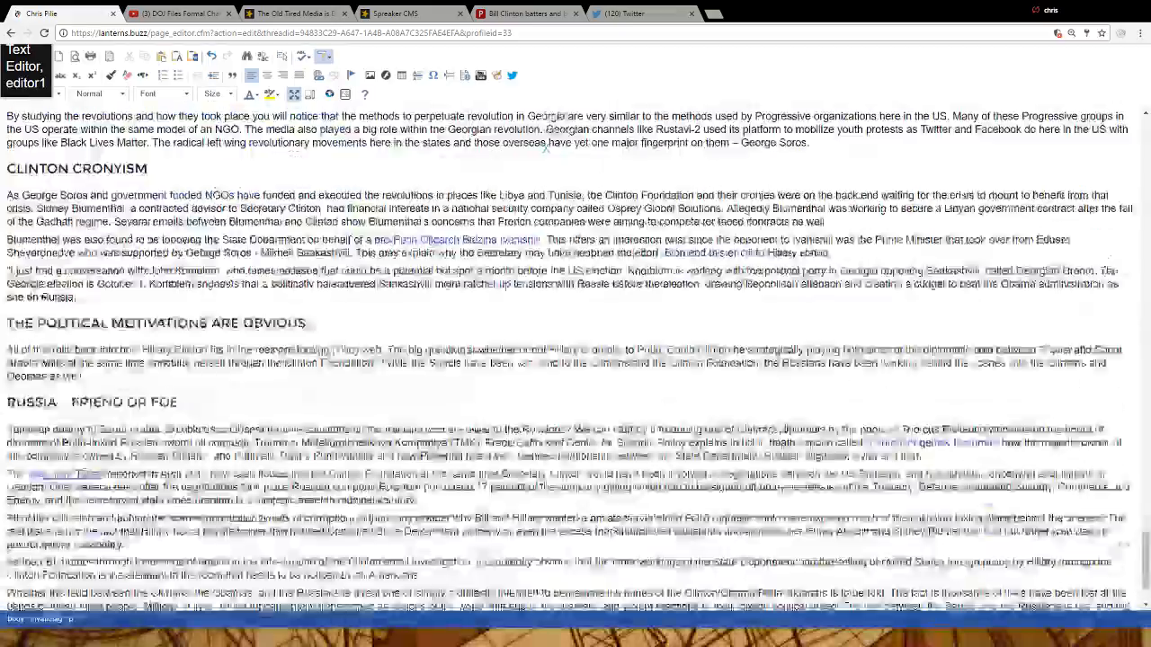
{"action": "scroll", "coordinate": [546, 148], "scroll_direction": "down", "scroll_amount": 1}
{"action": "scroll", "coordinate": [545, 149], "scroll_direction": "up", "scroll_amount": 12}
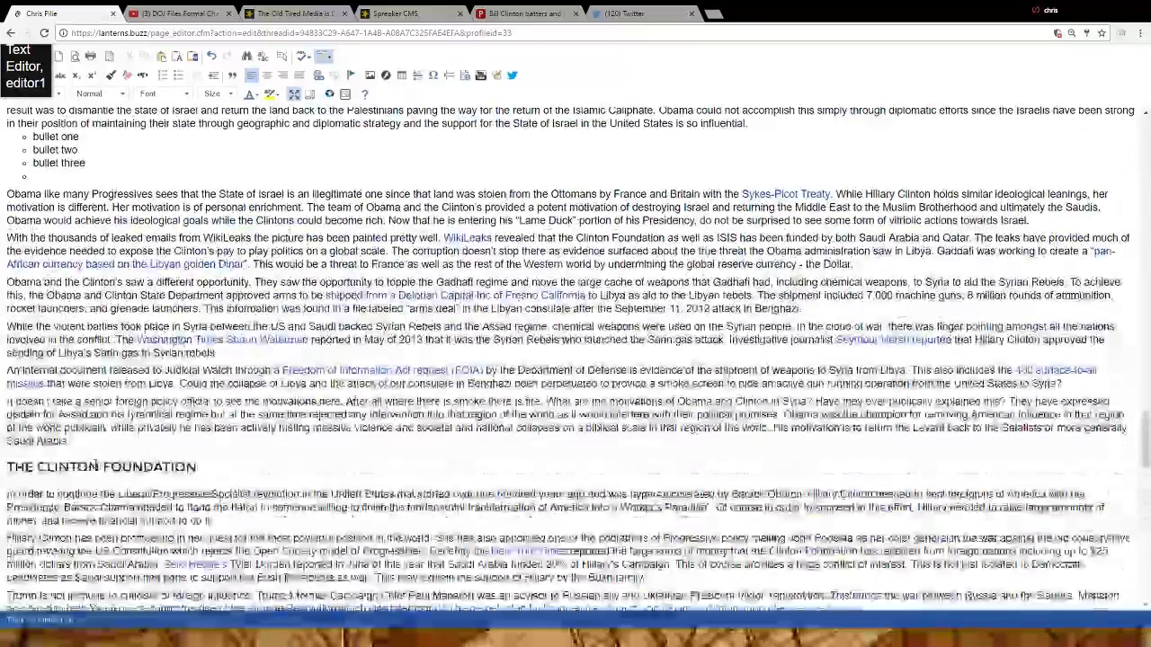
{"action": "scroll", "coordinate": [96, 465], "scroll_direction": "up", "scroll_amount": 4}
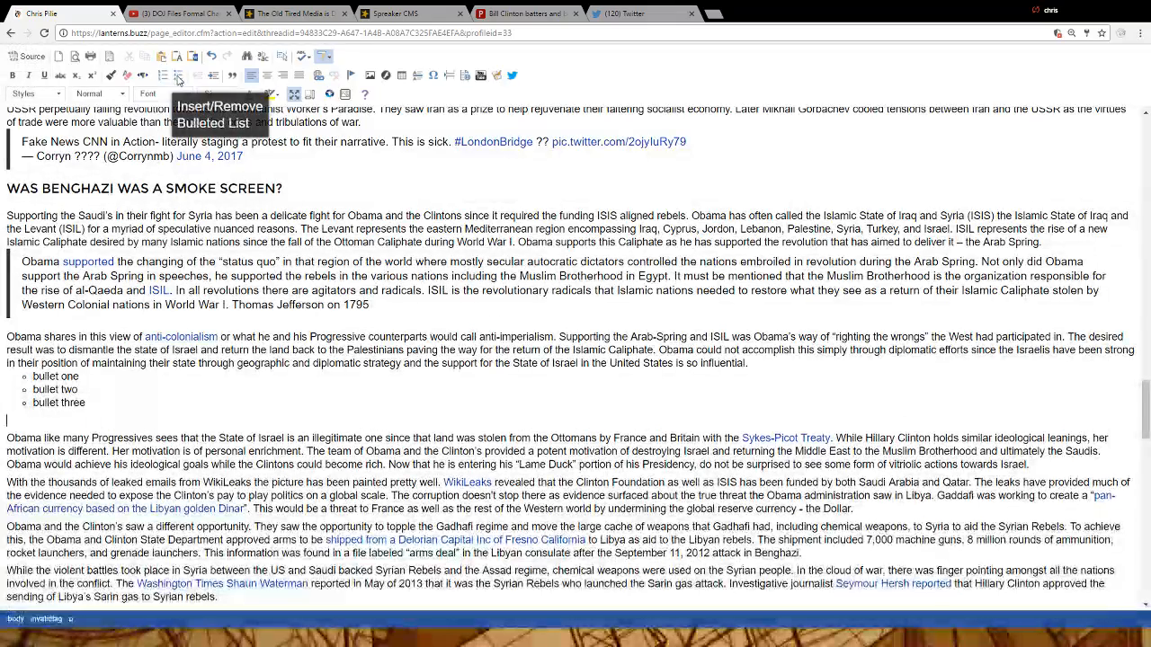
{"action": "left_click", "coordinate": [178, 74]}
{"action": "key", "text": "BackSpace"}
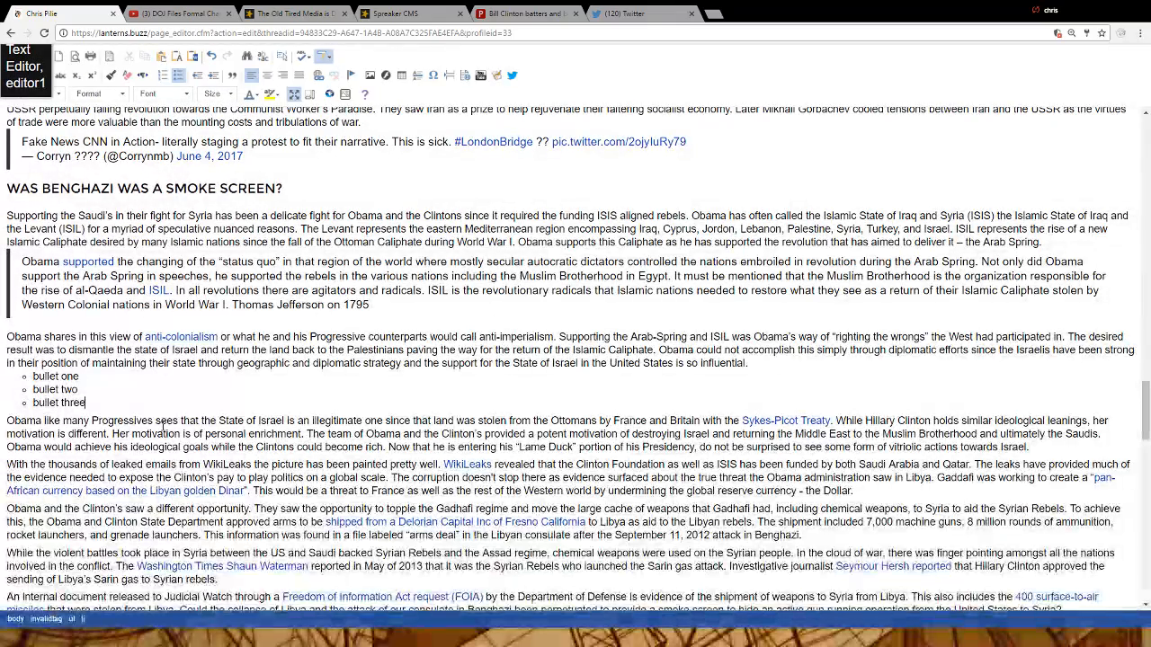
{"action": "key", "text": "BackSpace"}
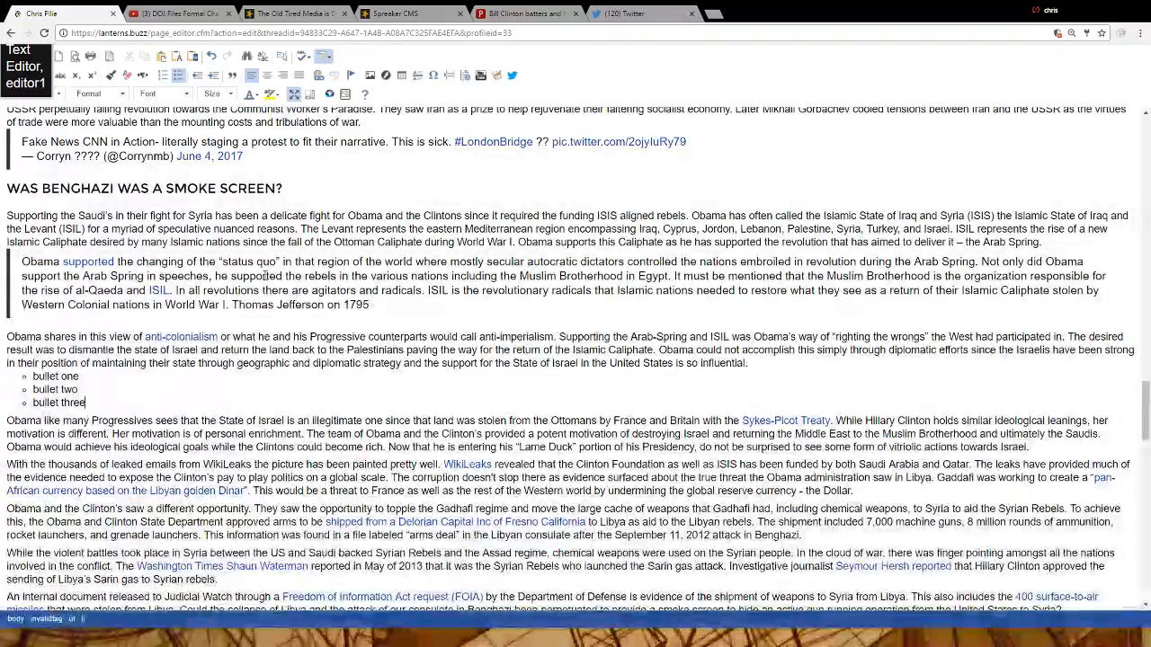
Format the line "Open Society Institute and the Progressive Machine" as Heading 5
{"action": "scroll", "coordinate": [286, 362], "scroll_direction": "down", "scroll_amount": 6}
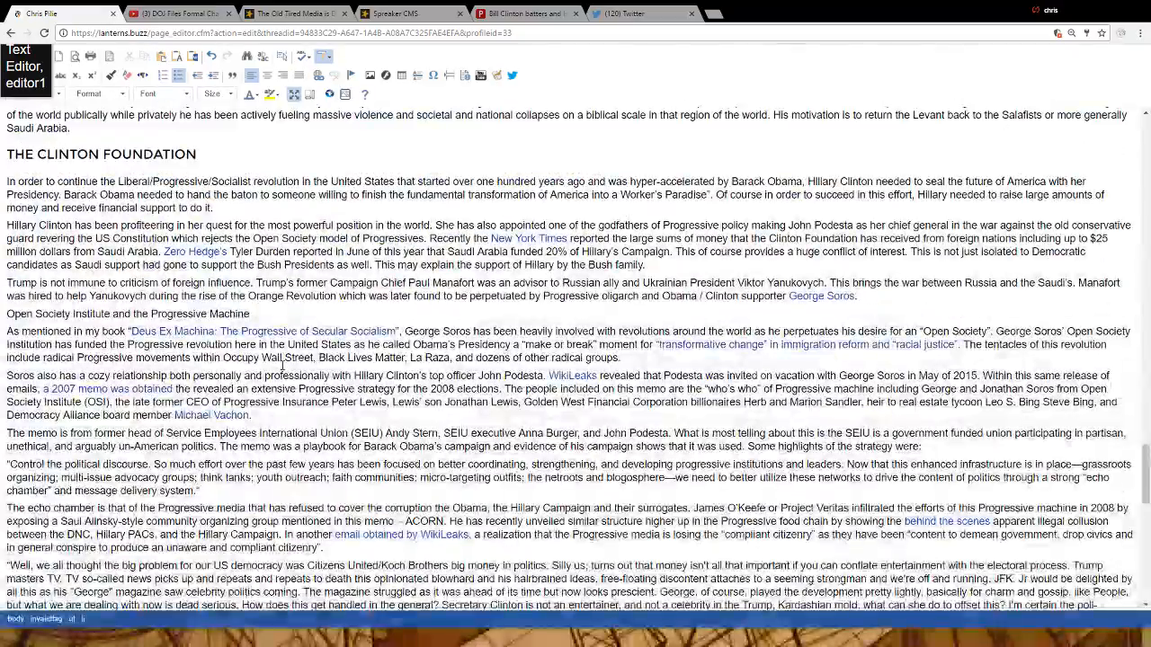
{"action": "scroll", "coordinate": [286, 362], "scroll_direction": "down", "scroll_amount": 5}
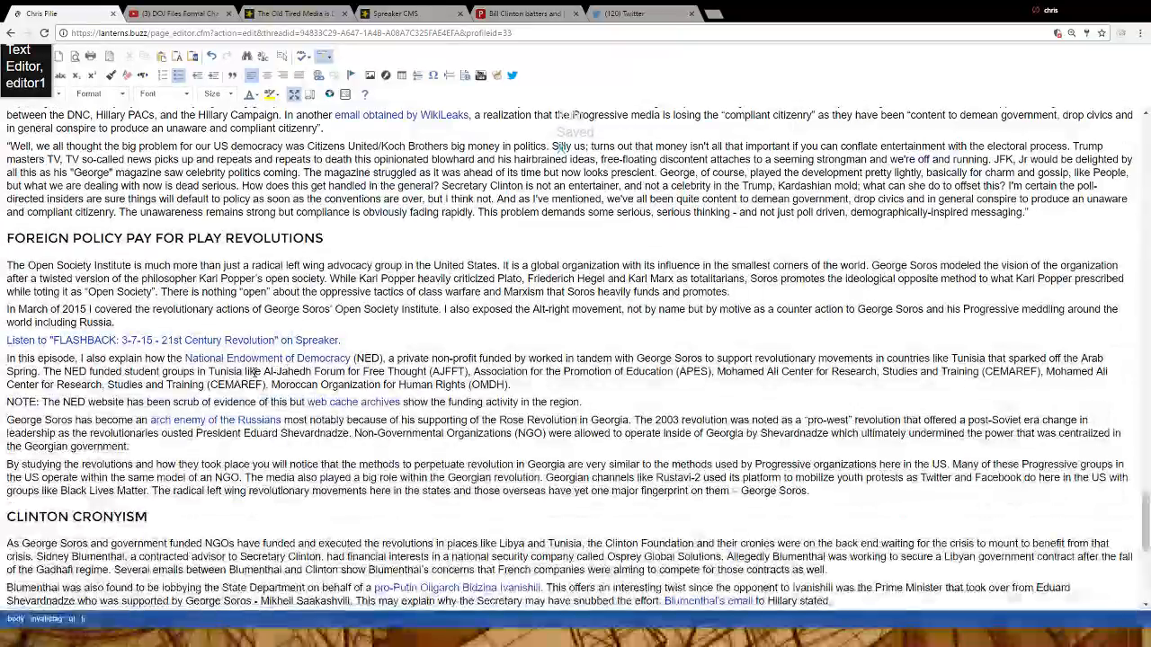
{"action": "scroll", "coordinate": [197, 525], "scroll_direction": "down", "scroll_amount": 5}
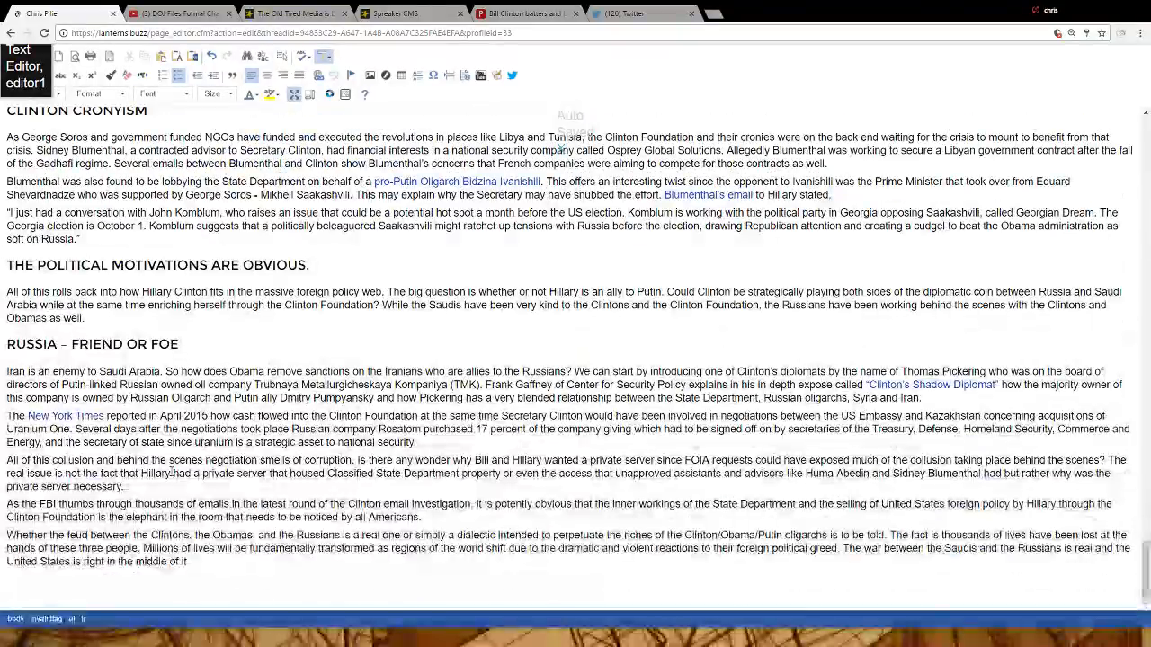
{"action": "scroll", "coordinate": [171, 473], "scroll_direction": "up", "scroll_amount": 2}
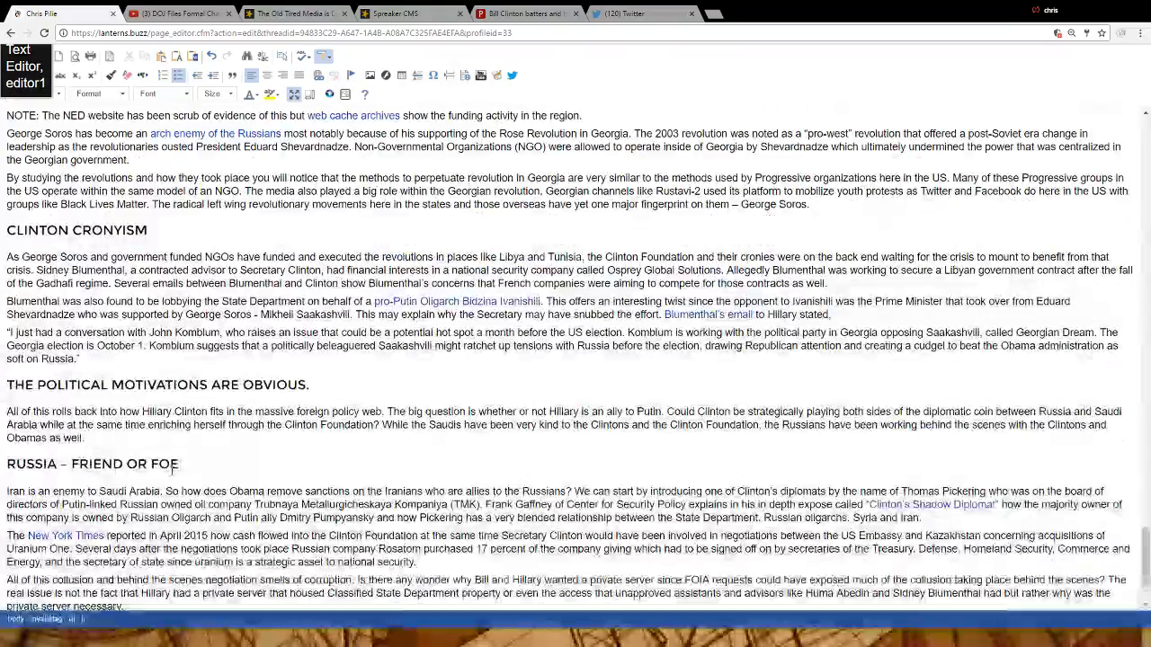
{"action": "scroll", "coordinate": [170, 468], "scroll_direction": "up", "scroll_amount": 2}
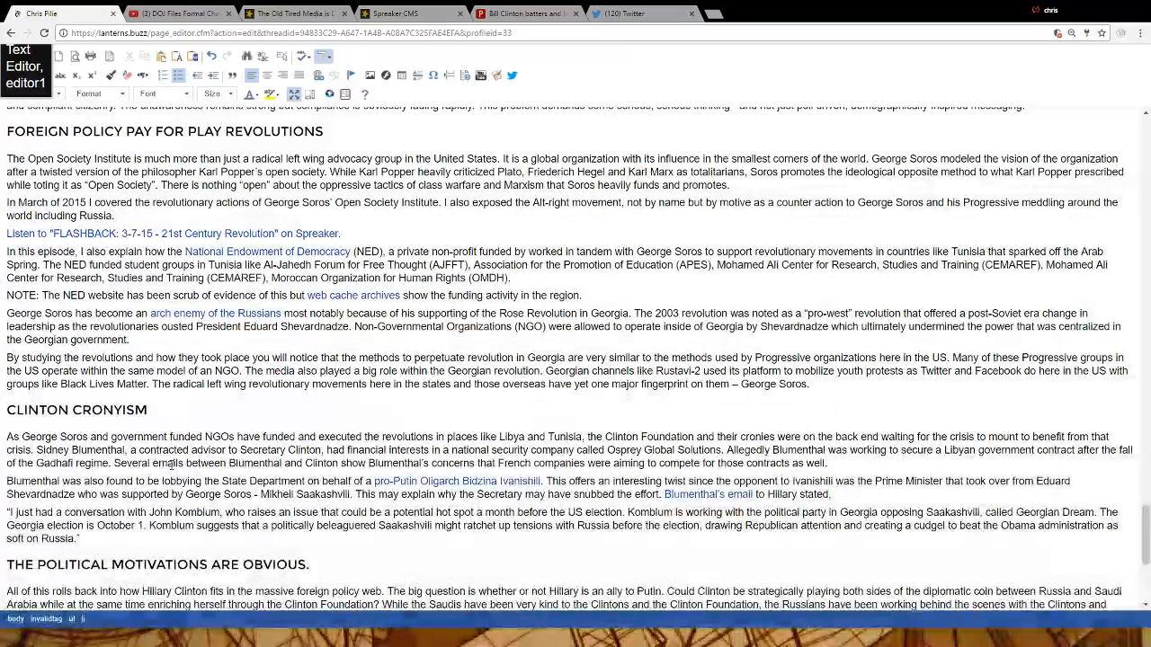
{"action": "scroll", "coordinate": [171, 464], "scroll_direction": "up", "scroll_amount": 2}
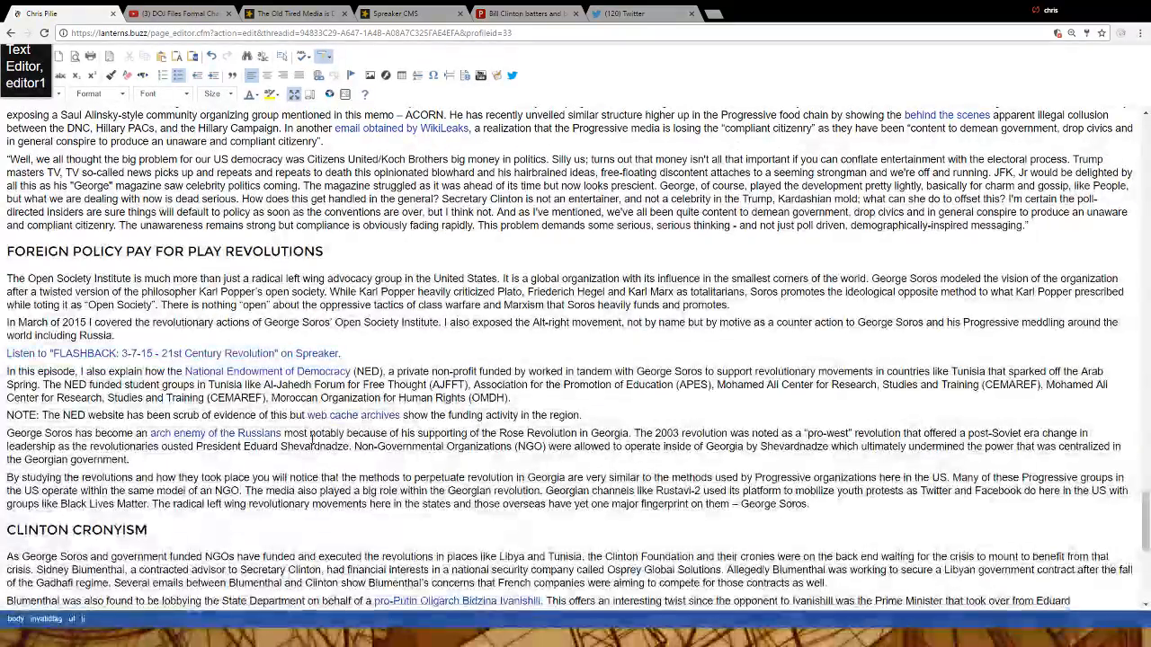
{"action": "scroll", "coordinate": [296, 355], "scroll_direction": "up", "scroll_amount": 4}
{"action": "scroll", "coordinate": [241, 277], "scroll_direction": "up", "scroll_amount": 2}
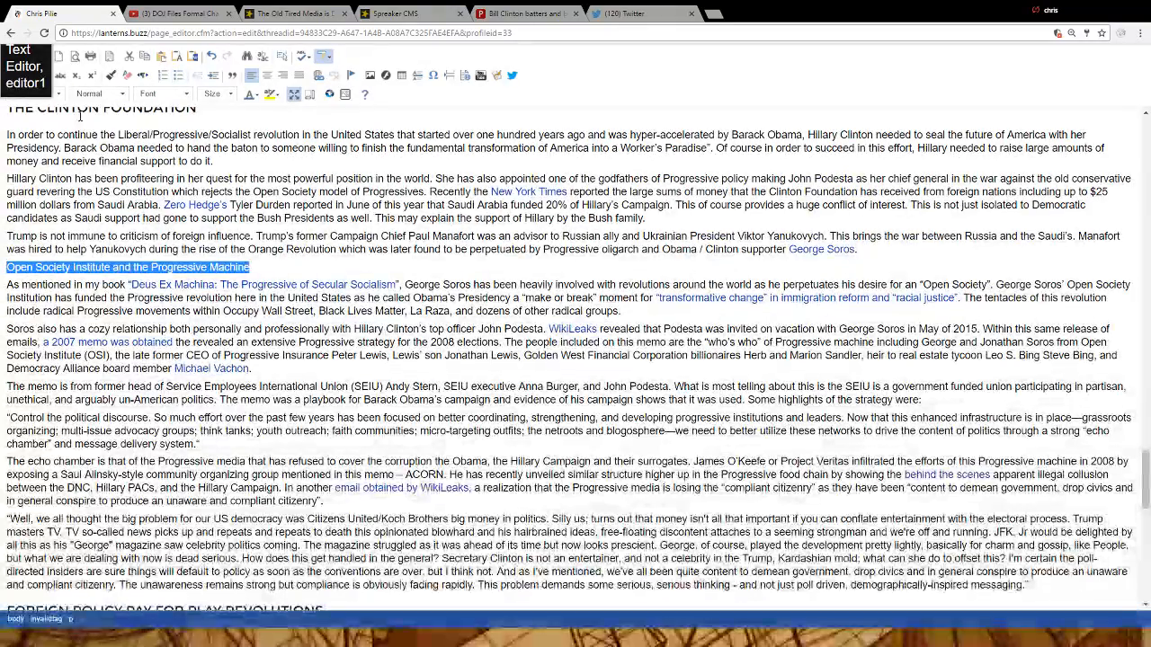
{"action": "left_click", "coordinate": [108, 94]}
{"action": "scroll", "coordinate": [117, 169], "scroll_direction": "down", "scroll_amount": 1}
{"action": "scroll", "coordinate": [118, 169], "scroll_direction": "down", "scroll_amount": 1}
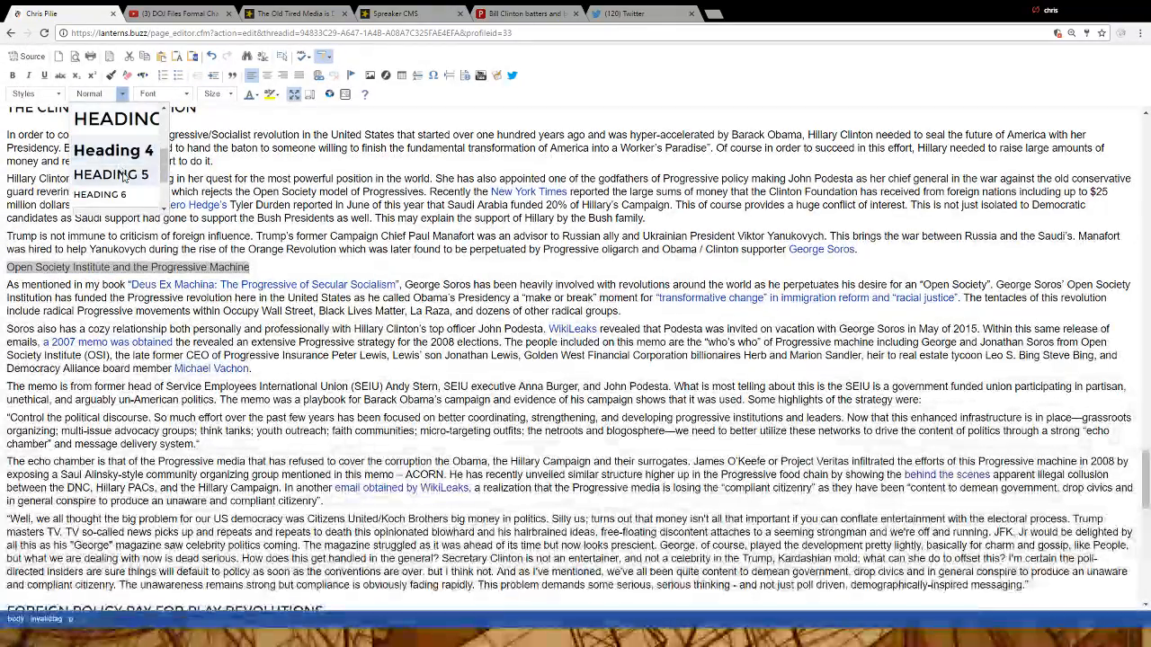
{"action": "left_click", "coordinate": [117, 174]}
{"action": "left_click", "coordinate": [454, 277]}
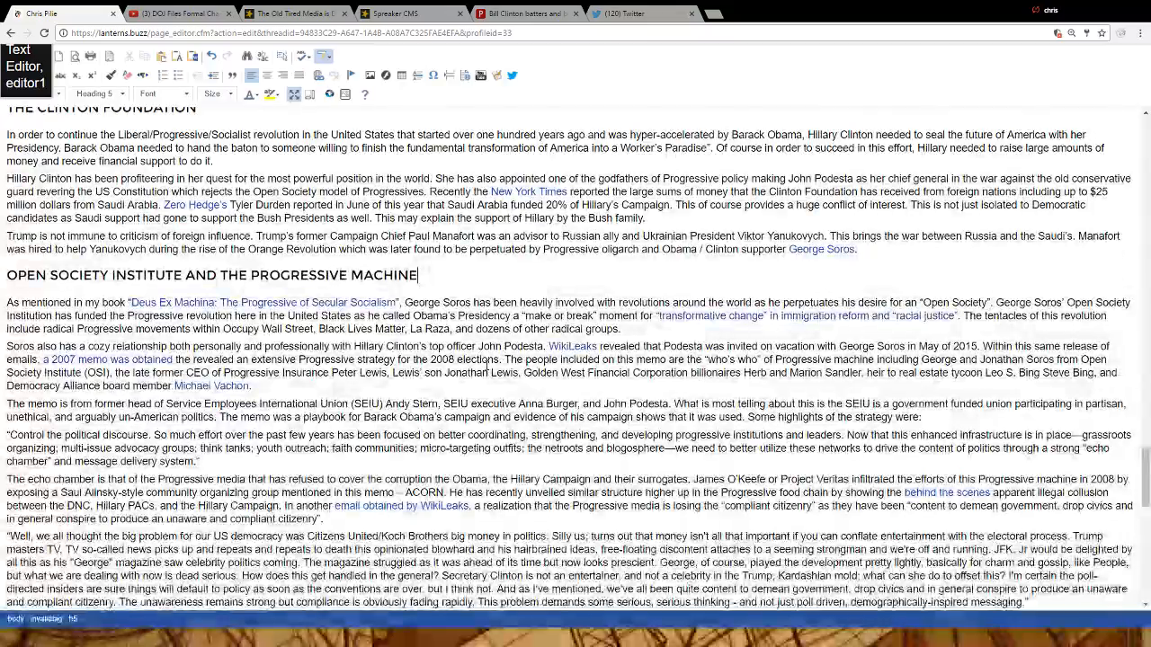
Delete the link line "Listen to "FLASHBACK: 3-7-15 - 21st Century Revolution" on Spreaker." from the Foreign Policy section
{"action": "scroll", "coordinate": [454, 277], "scroll_direction": "down", "scroll_amount": 6}
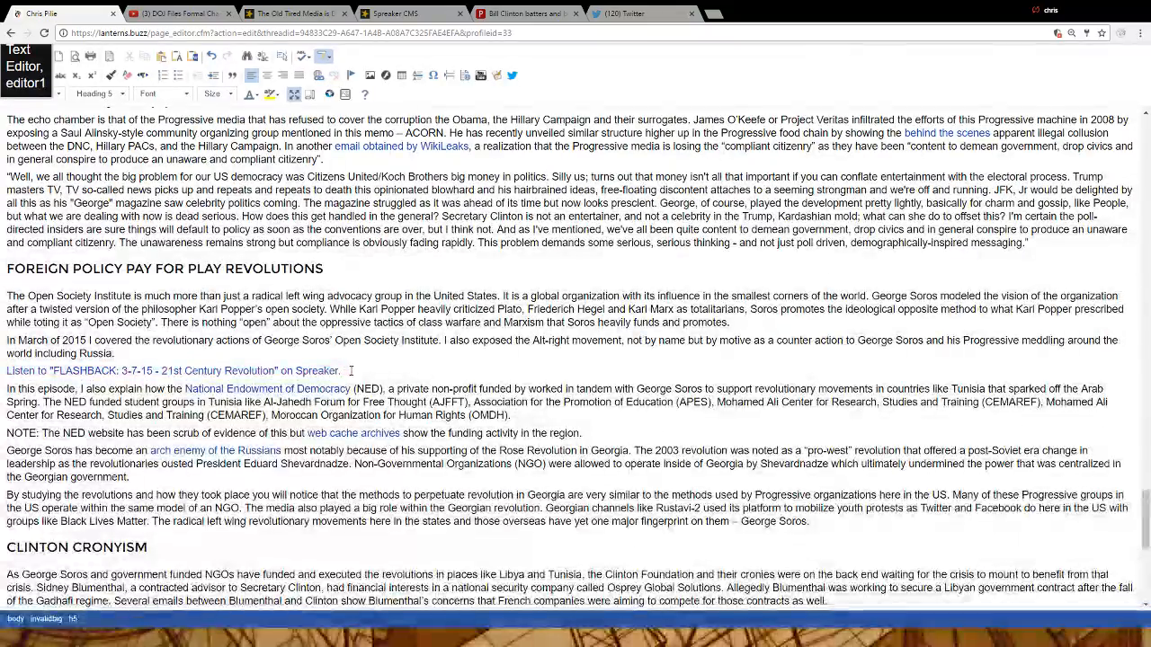
{"action": "left_click_drag", "start_coordinate": [31, 370], "coordinate": [7, 372]}
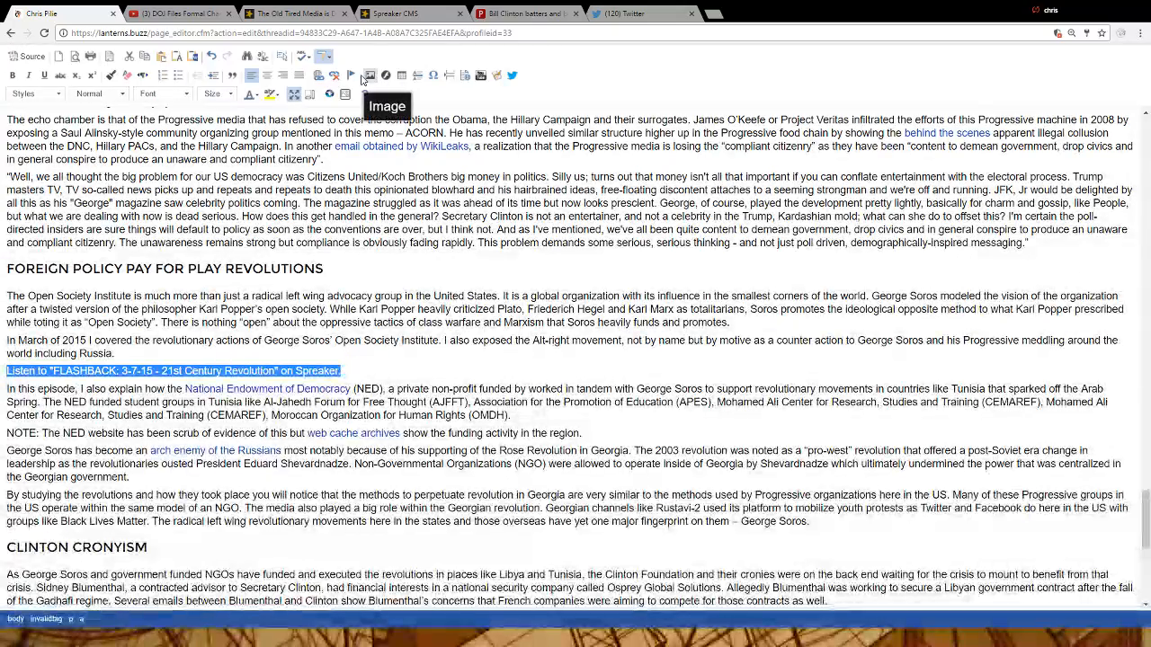
{"action": "left_click", "coordinate": [466, 79]}
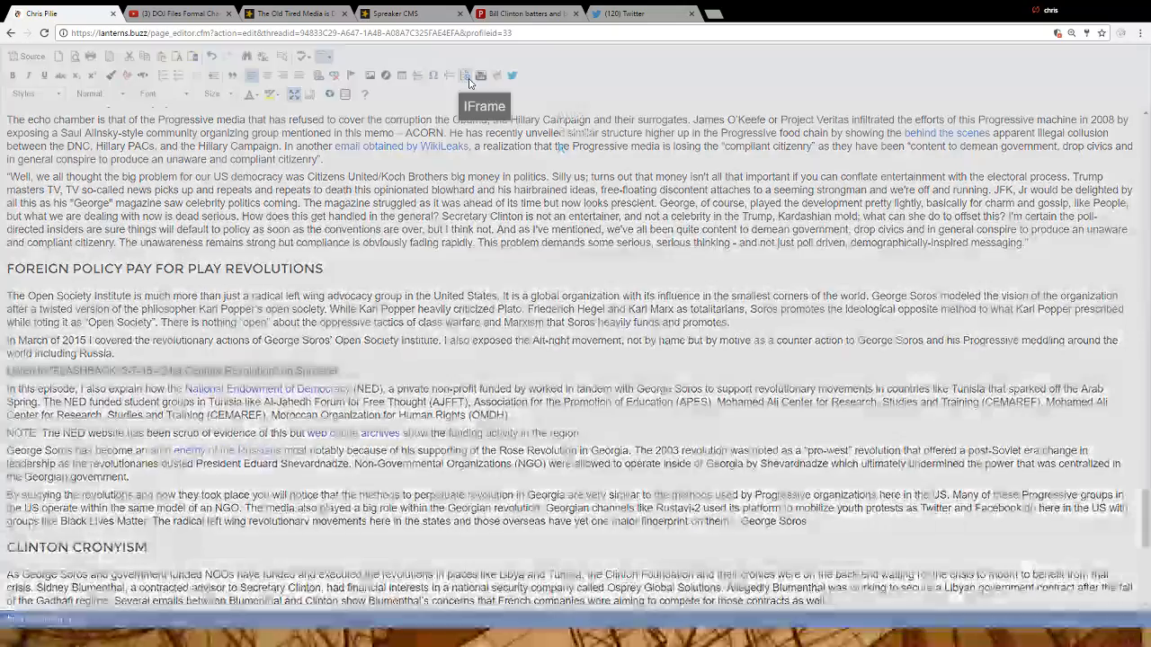
{"action": "left_click", "coordinate": [668, 448]}
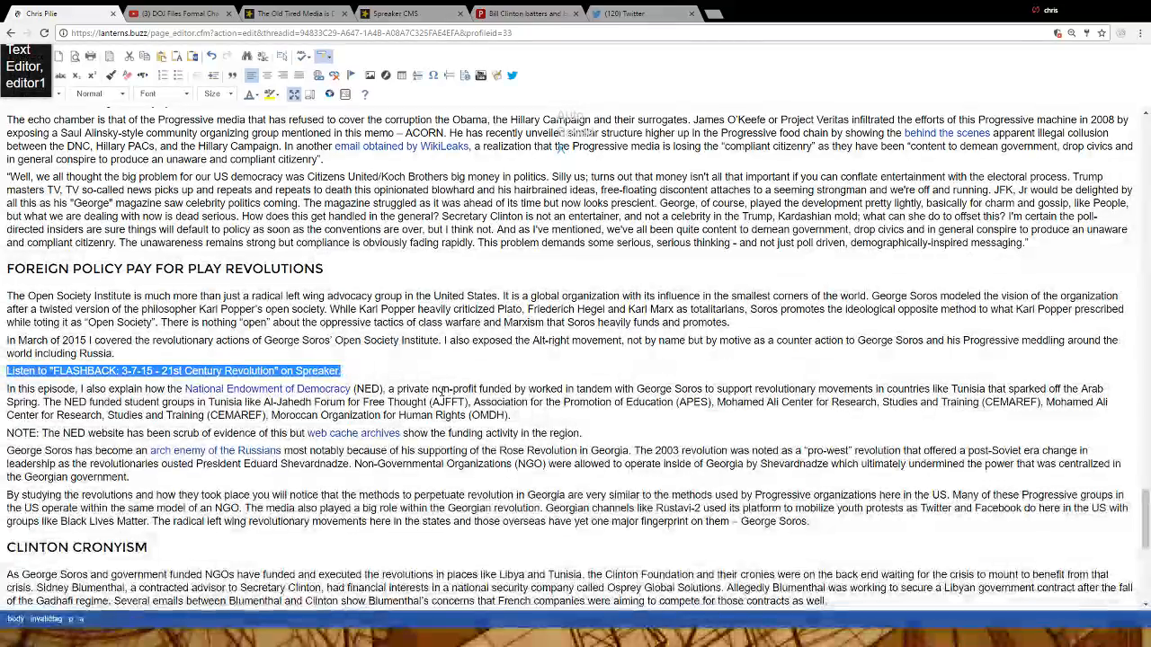
{"action": "key", "text": "BackSpace"}
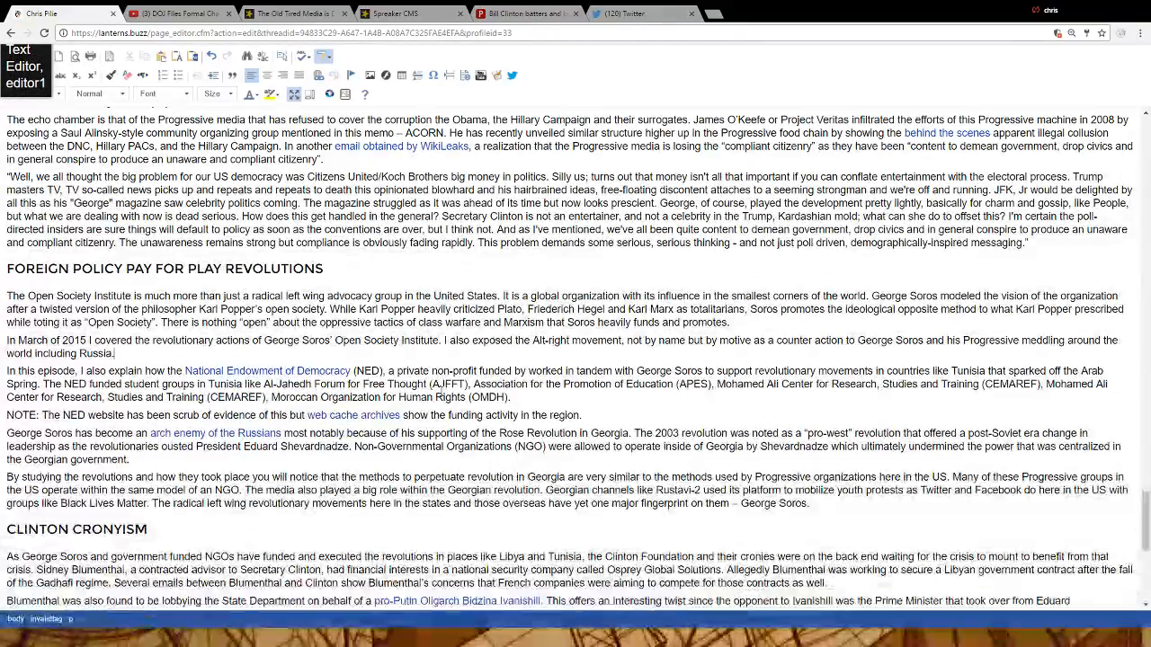
Check the rest of the entry up to the embedded video and restore the editor to its normal size
{"action": "scroll", "coordinate": [394, 416], "scroll_direction": "down", "scroll_amount": 2}
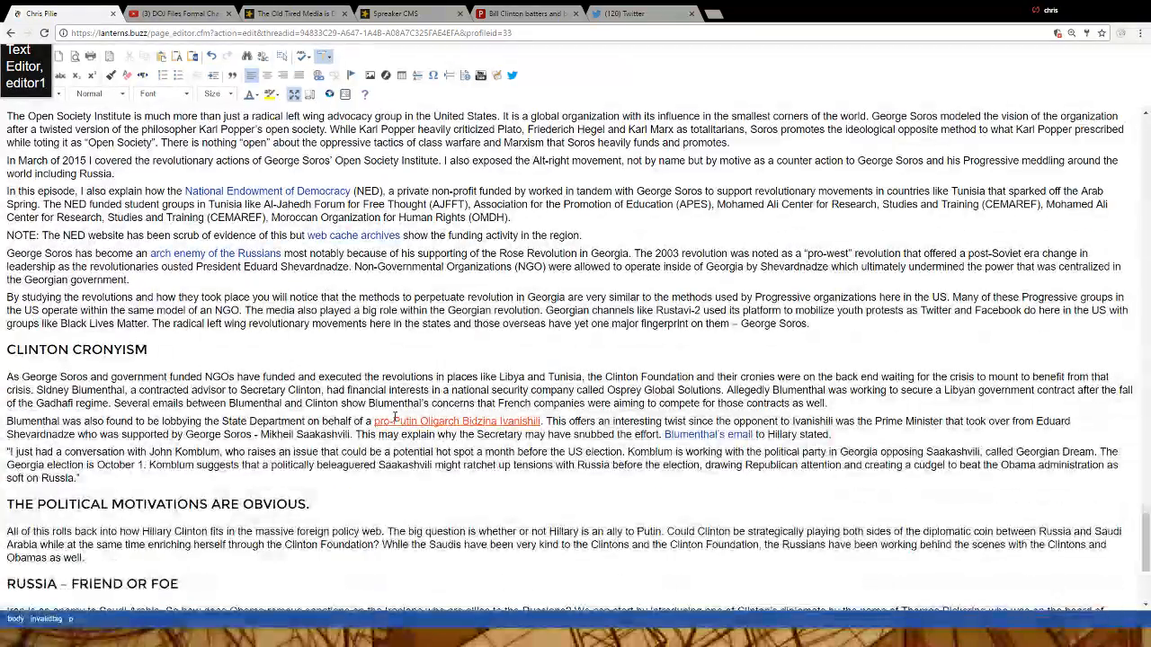
{"action": "scroll", "coordinate": [394, 417], "scroll_direction": "down", "scroll_amount": 3}
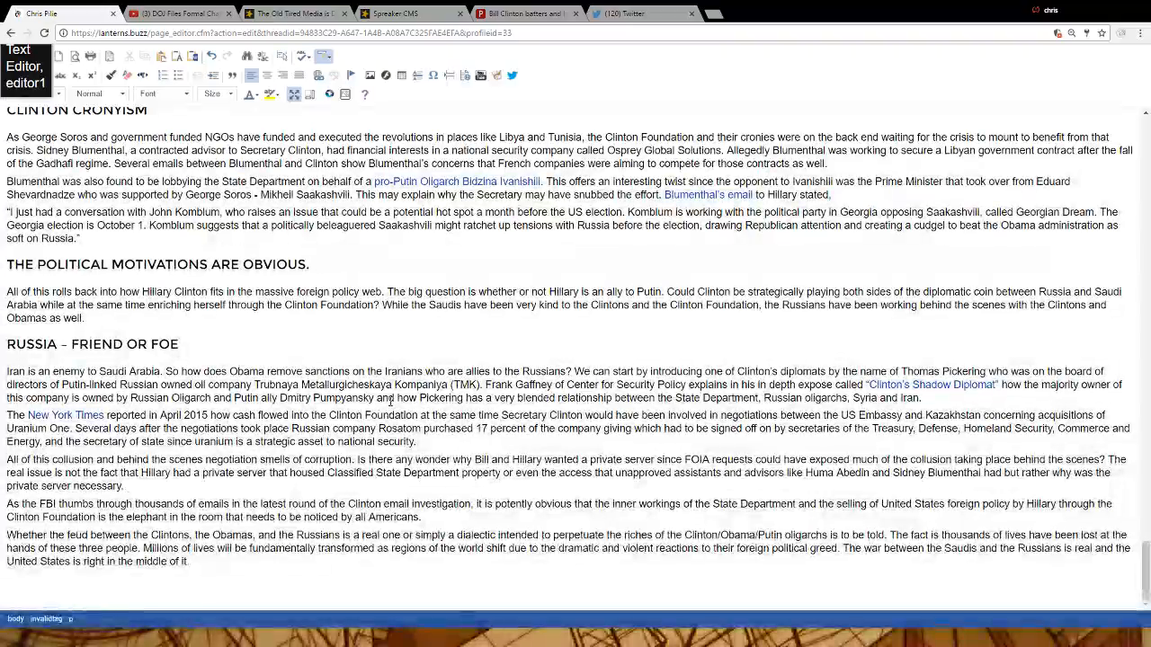
{"action": "scroll", "coordinate": [388, 402], "scroll_direction": "up", "scroll_amount": 20}
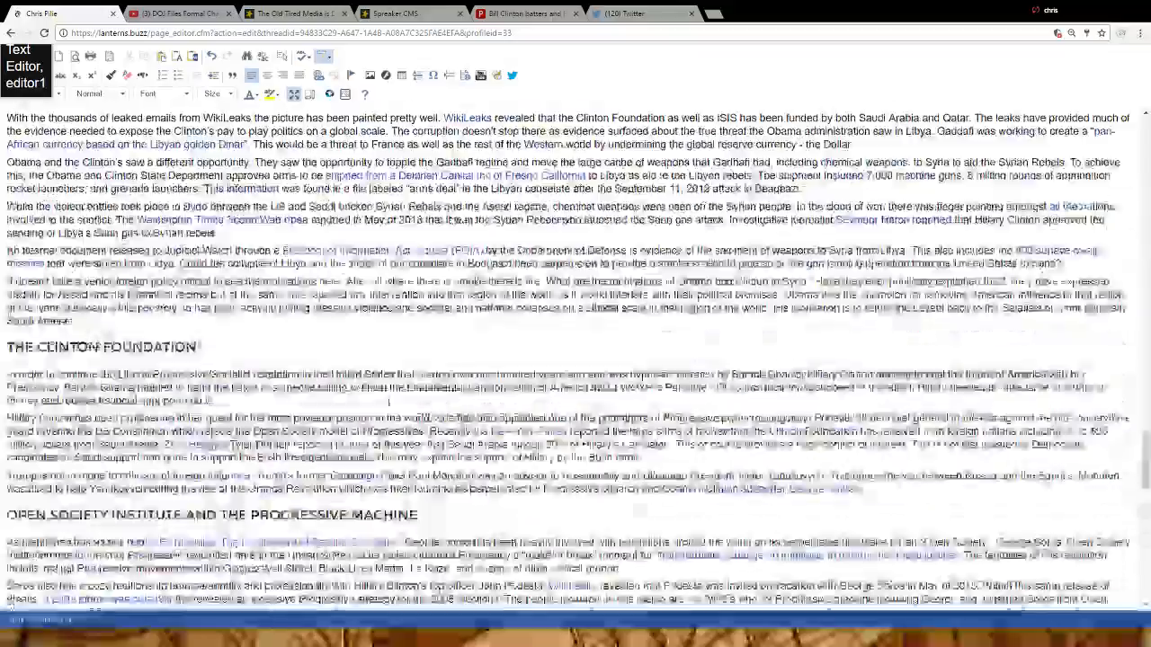
{"action": "scroll", "coordinate": [388, 401], "scroll_direction": "up", "scroll_amount": 20}
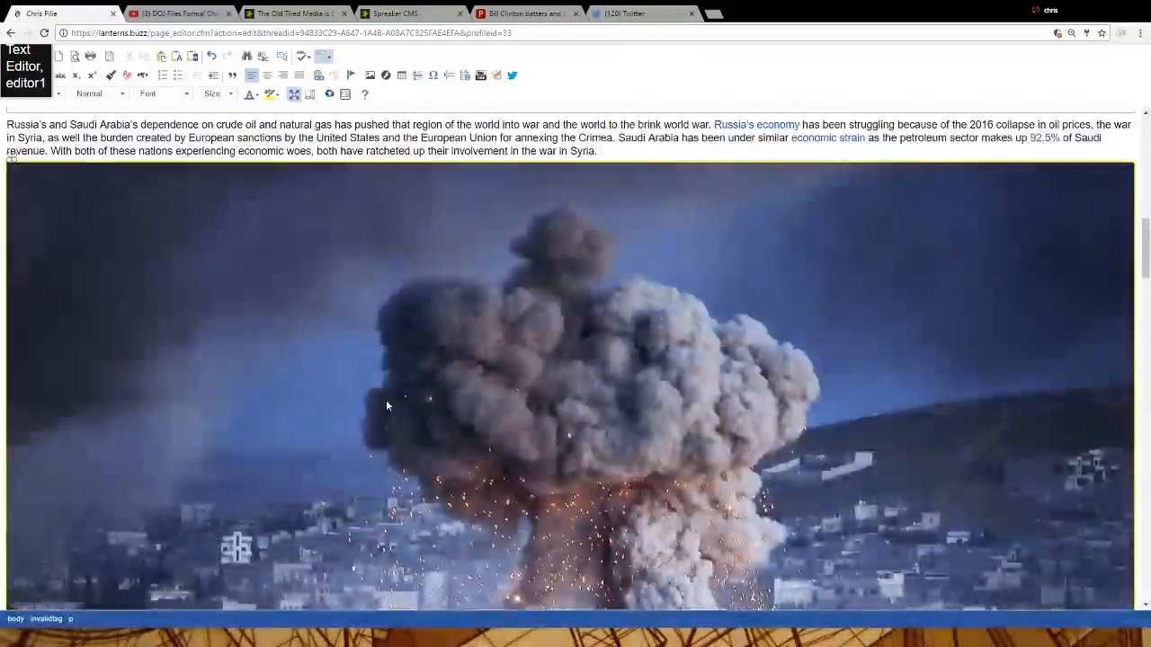
{"action": "scroll", "coordinate": [387, 401], "scroll_direction": "up", "scroll_amount": 4}
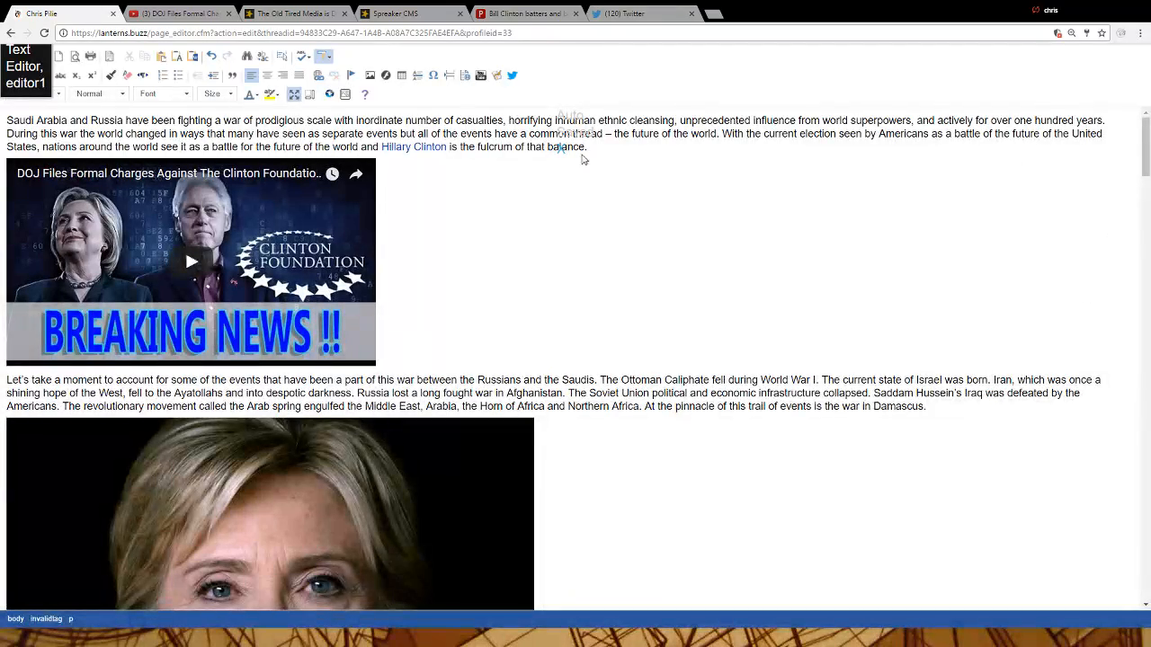
{"action": "left_click", "coordinate": [294, 97]}
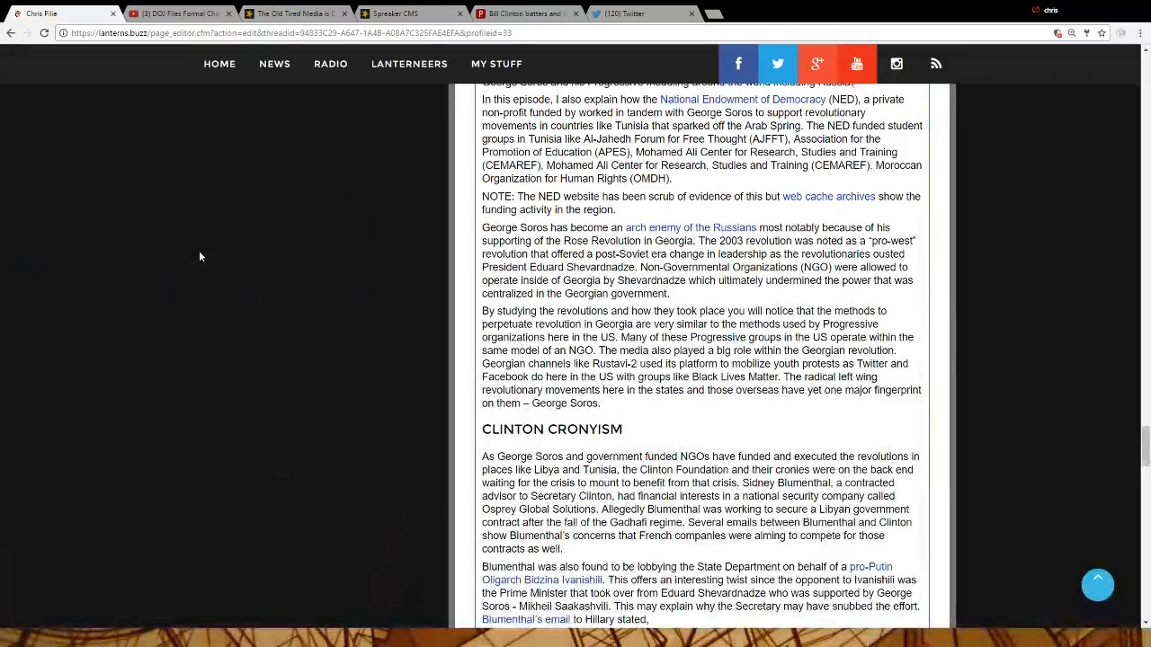
Examine the blog image, category and publish settings below the editor
{"action": "scroll", "coordinate": [222, 297], "scroll_direction": "down", "scroll_amount": 10}
{"action": "scroll", "coordinate": [222, 298], "scroll_direction": "down", "scroll_amount": 8}
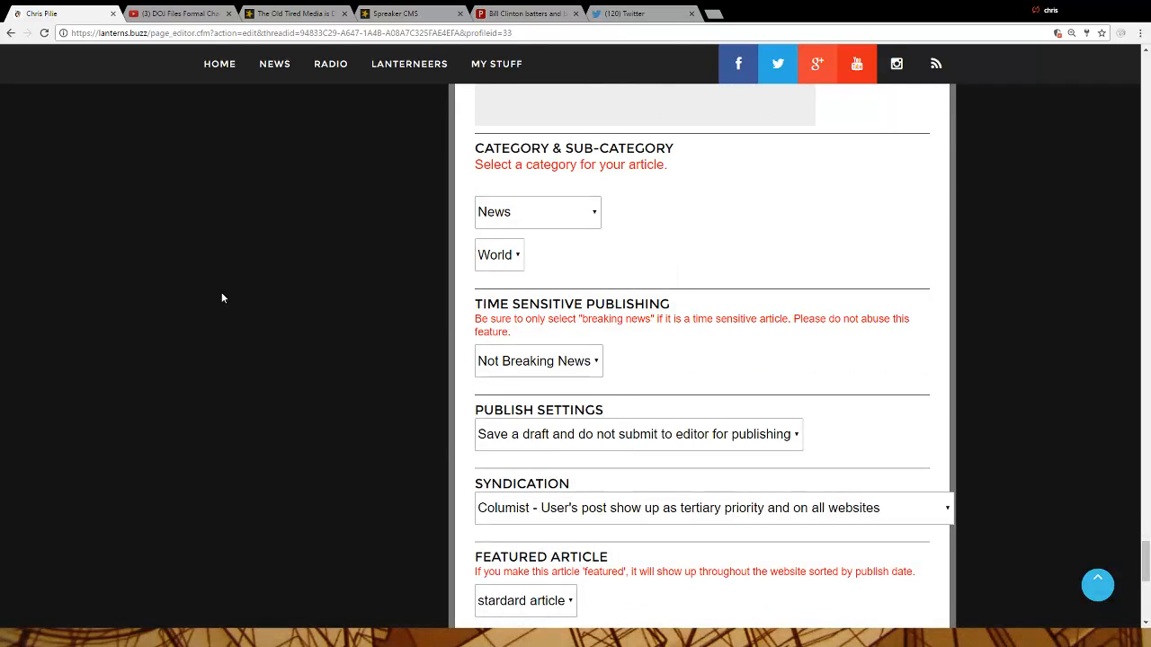
{"action": "scroll", "coordinate": [222, 298], "scroll_direction": "up", "scroll_amount": 4}
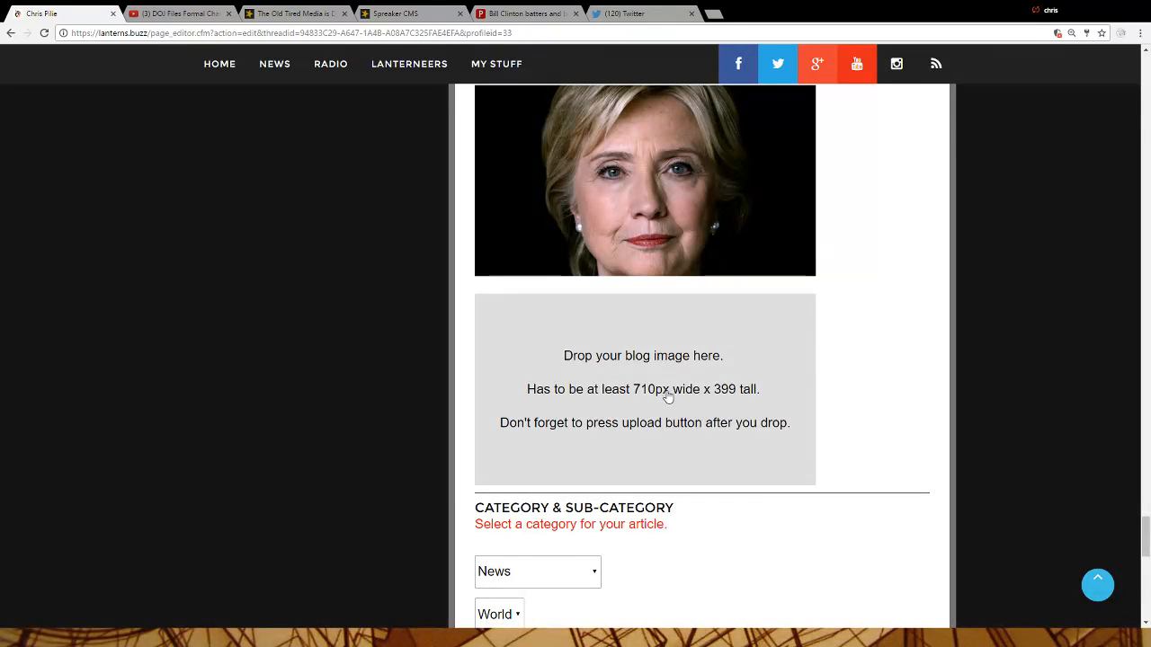
Submit the edited post with its draft setting kept and dismiss the success message
{"action": "scroll", "coordinate": [239, 378], "scroll_direction": "down", "scroll_amount": 3}
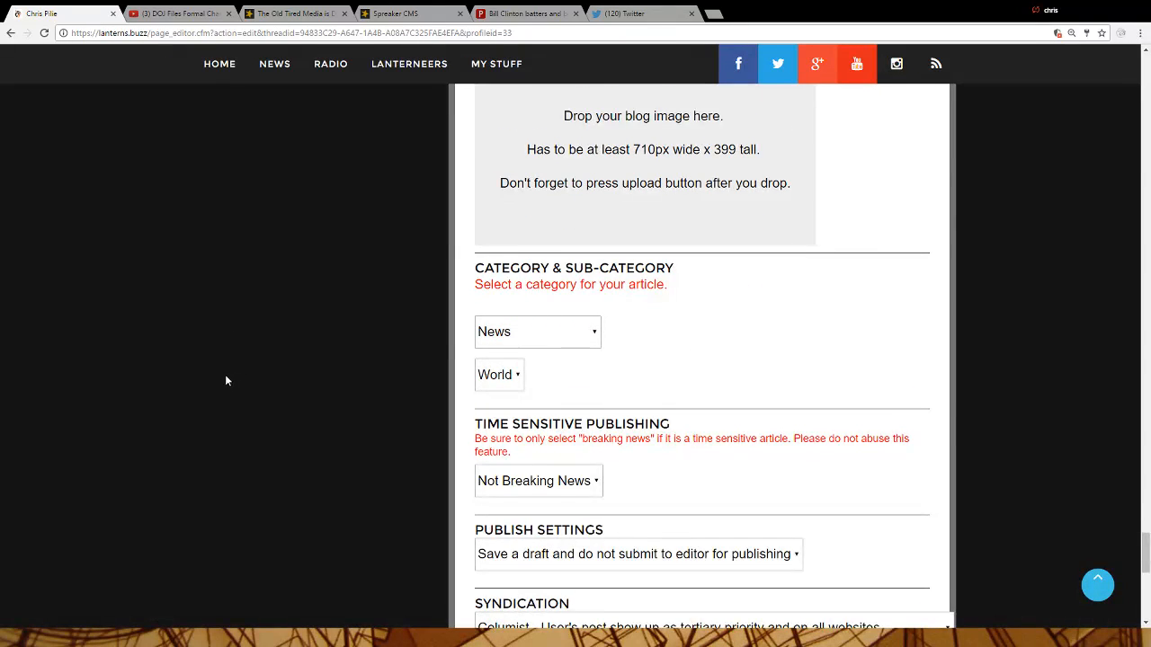
{"action": "scroll", "coordinate": [225, 379], "scroll_direction": "down", "scroll_amount": 3}
{"action": "scroll", "coordinate": [224, 381], "scroll_direction": "down", "scroll_amount": 3}
{"action": "left_click", "coordinate": [553, 461]}
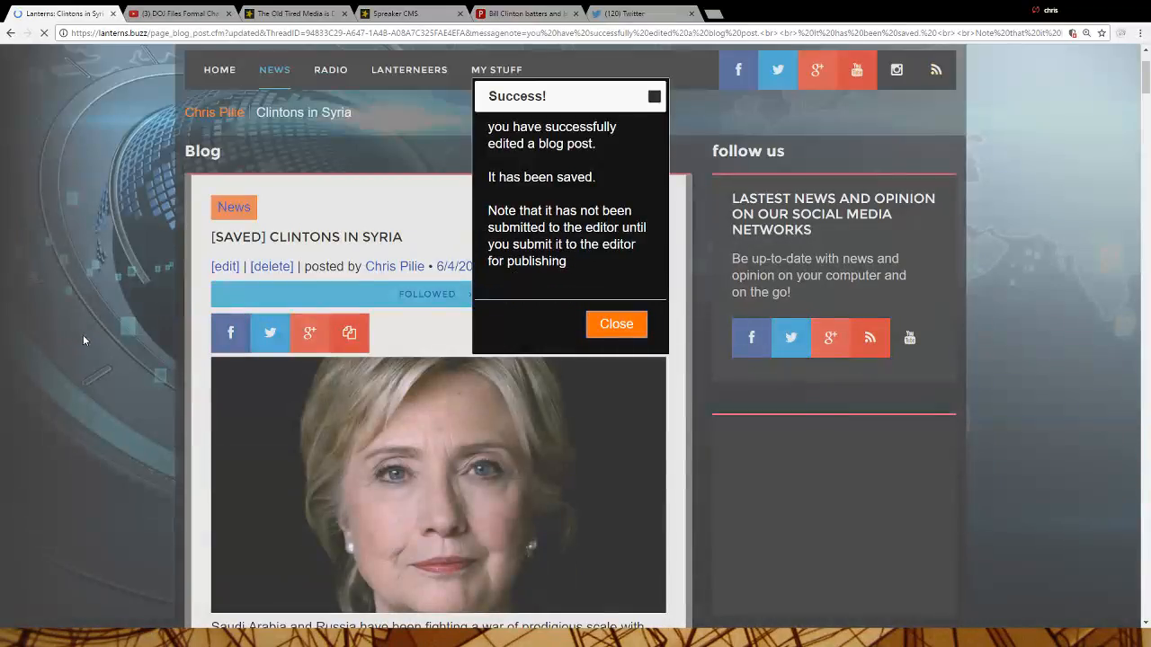
{"action": "scroll", "coordinate": [83, 340], "scroll_direction": "down", "scroll_amount": 2}
{"action": "left_click", "coordinate": [617, 205]}
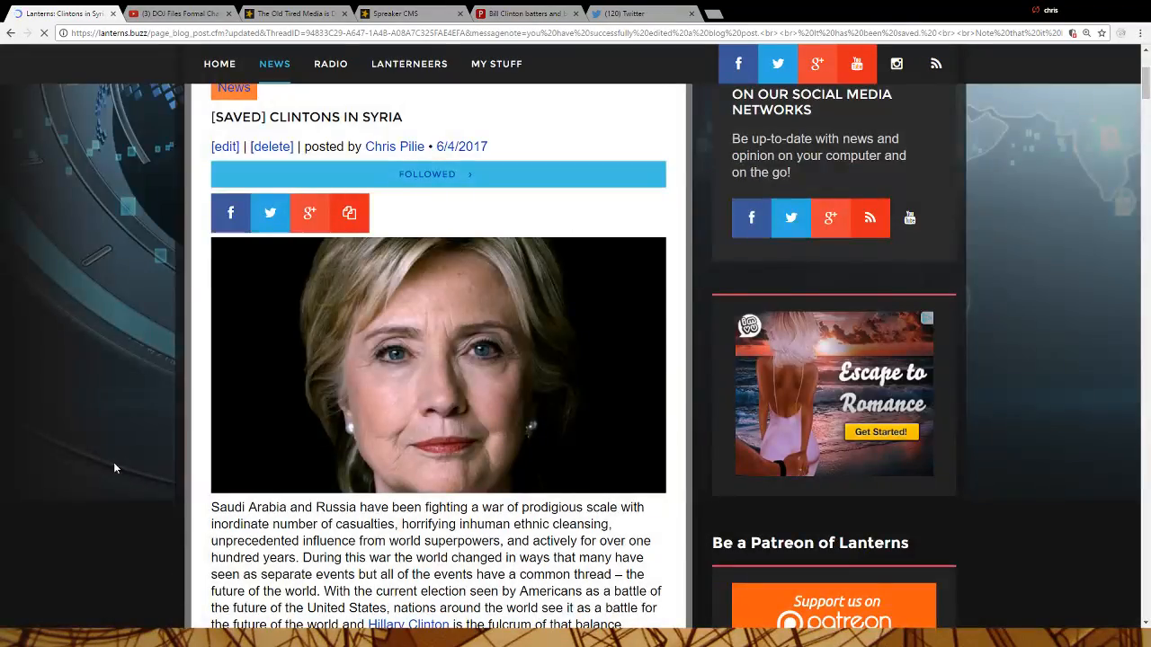
Review the saved post's images, audio embed, related link and text, closing the advertising strip that covers the page
{"action": "scroll", "coordinate": [114, 463], "scroll_direction": "down", "scroll_amount": 5}
{"action": "scroll", "coordinate": [103, 461], "scroll_direction": "down", "scroll_amount": 10}
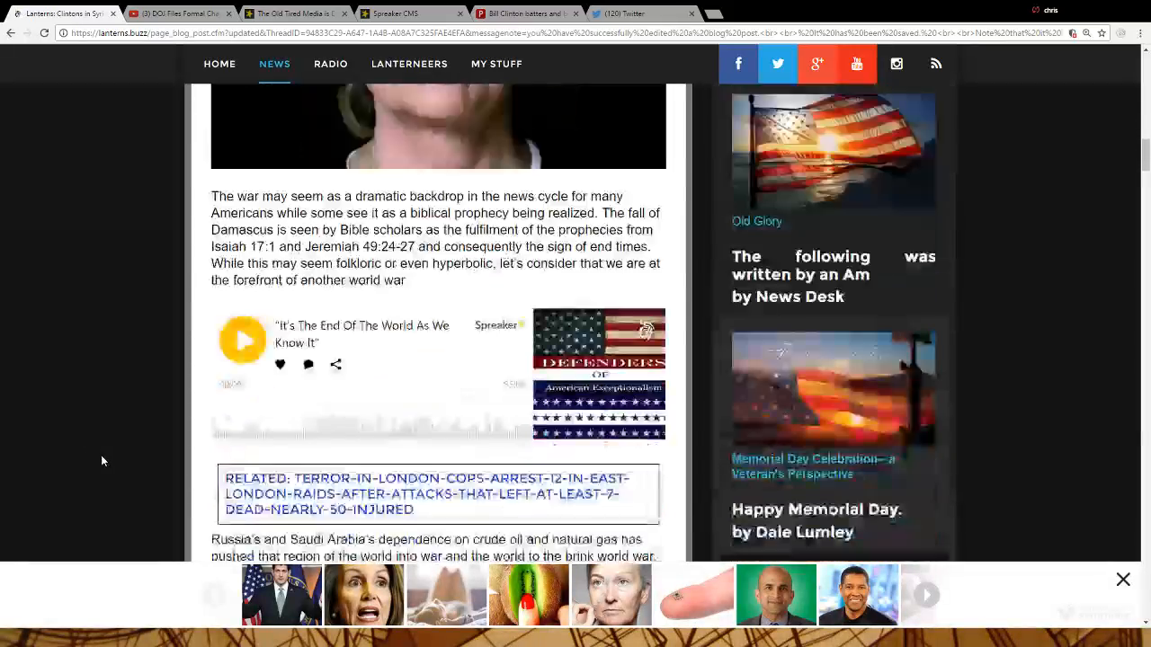
{"action": "scroll", "coordinate": [102, 461], "scroll_direction": "down", "scroll_amount": 1}
{"action": "left_click", "coordinate": [1120, 580]}
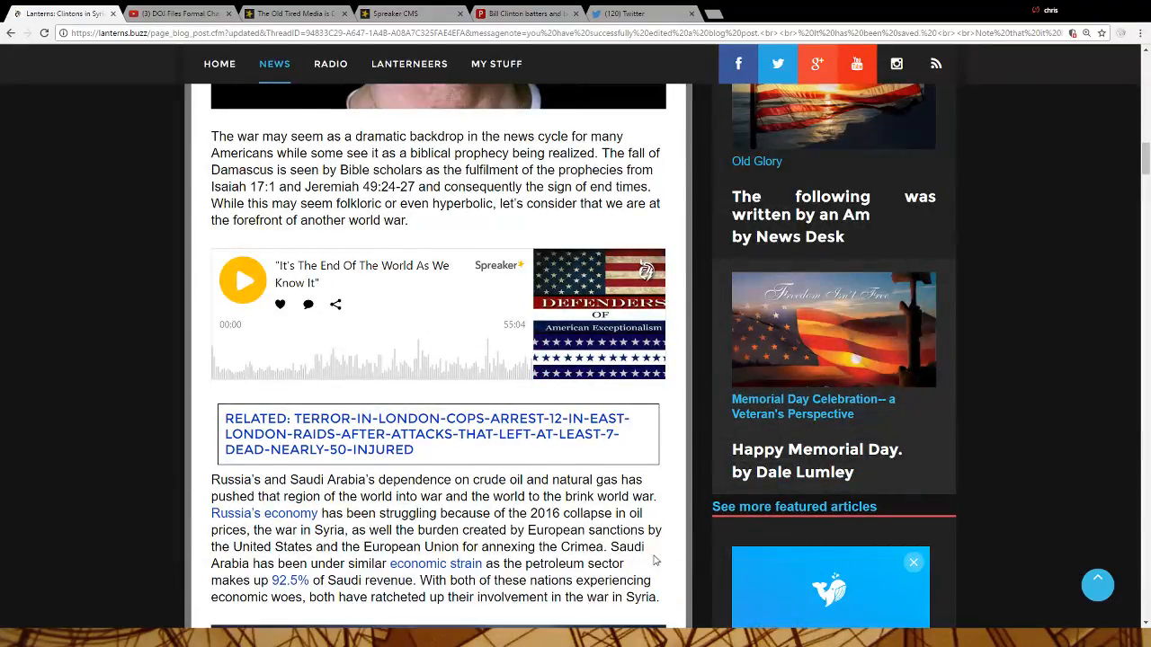
{"action": "scroll", "coordinate": [148, 462], "scroll_direction": "down", "scroll_amount": 15}
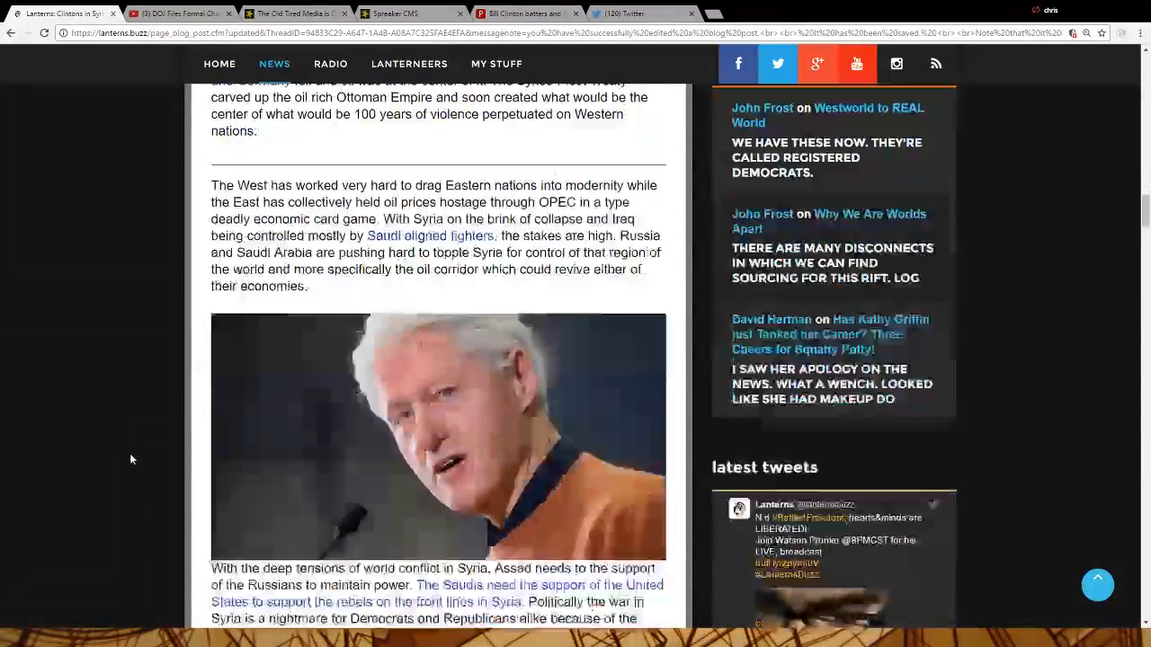
{"action": "scroll", "coordinate": [129, 454], "scroll_direction": "up", "scroll_amount": 1}
{"action": "scroll", "coordinate": [88, 369], "scroll_direction": "down", "scroll_amount": 10}
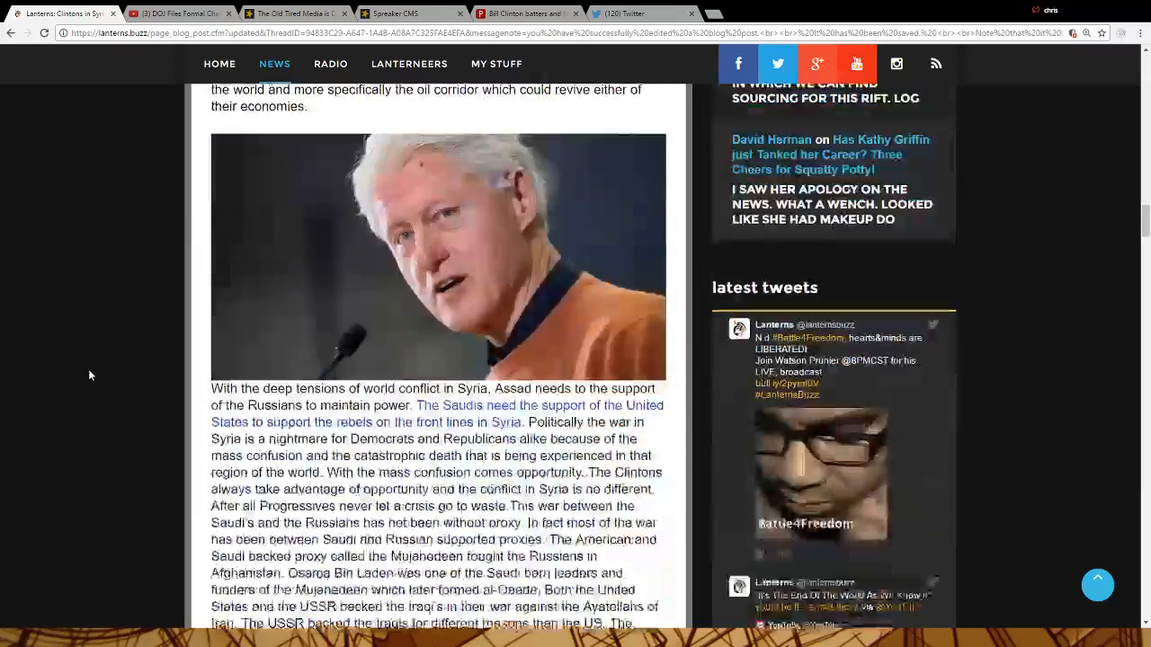
{"action": "scroll", "coordinate": [81, 386], "scroll_direction": "up", "scroll_amount": 14}
{"action": "scroll", "coordinate": [83, 386], "scroll_direction": "down", "scroll_amount": 10}
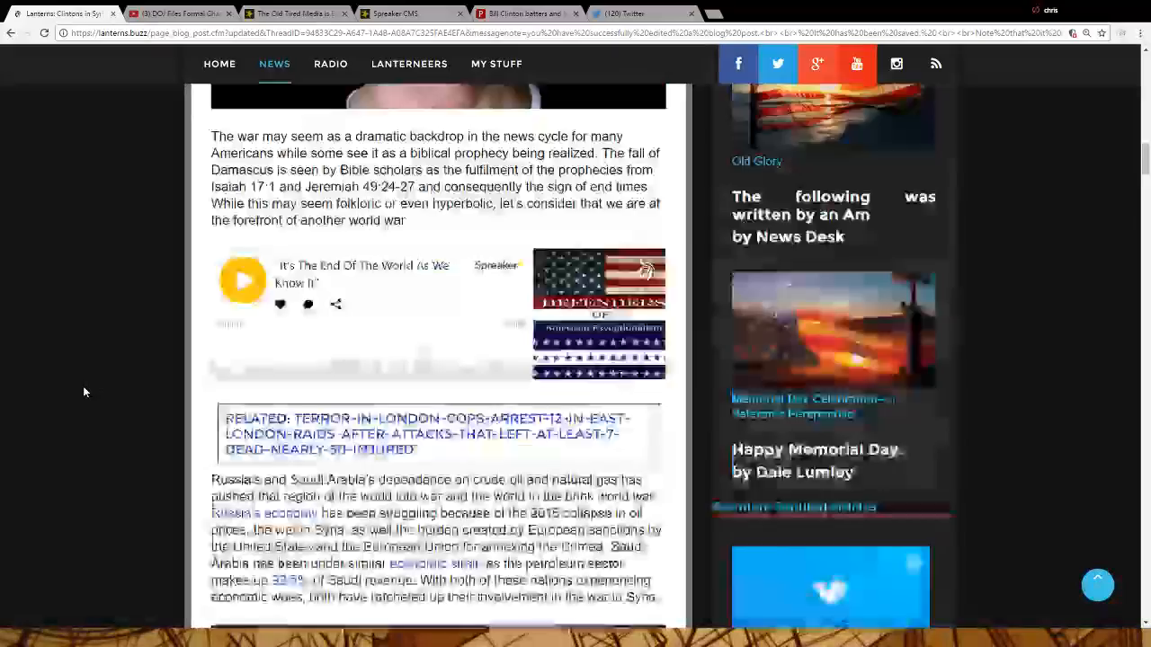
{"action": "scroll", "coordinate": [69, 383], "scroll_direction": "up", "scroll_amount": 8}
{"action": "scroll", "coordinate": [65, 386], "scroll_direction": "up", "scroll_amount": 5}
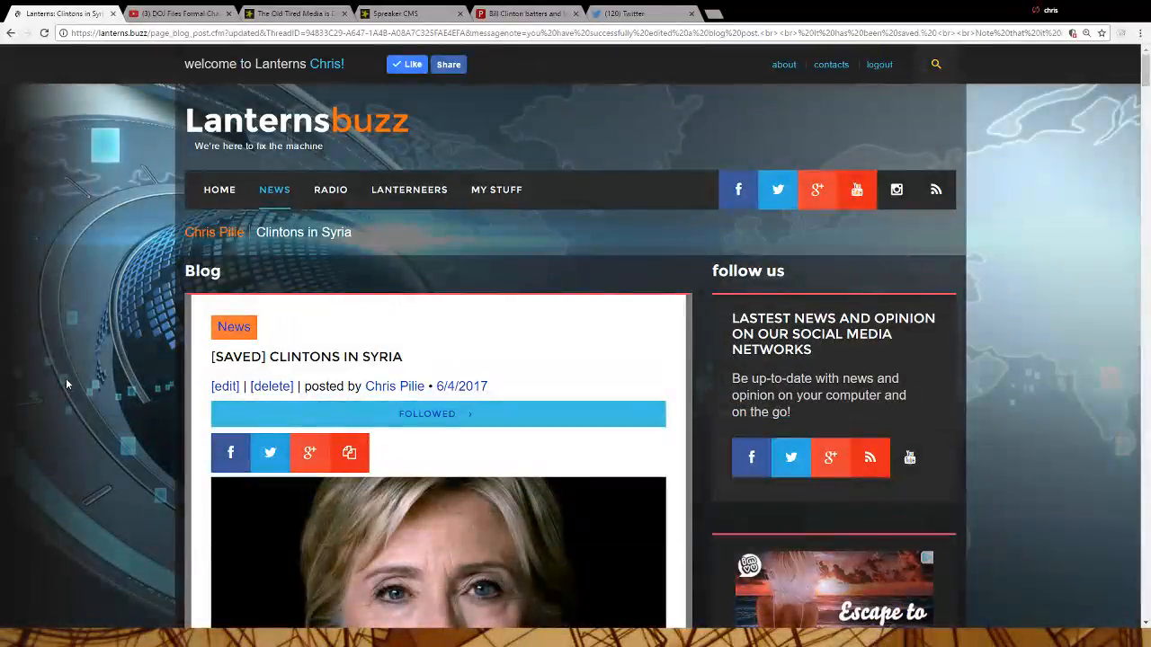
Reopen the saved post for editing and discard its auto-saved version
{"action": "left_click", "coordinate": [226, 389]}
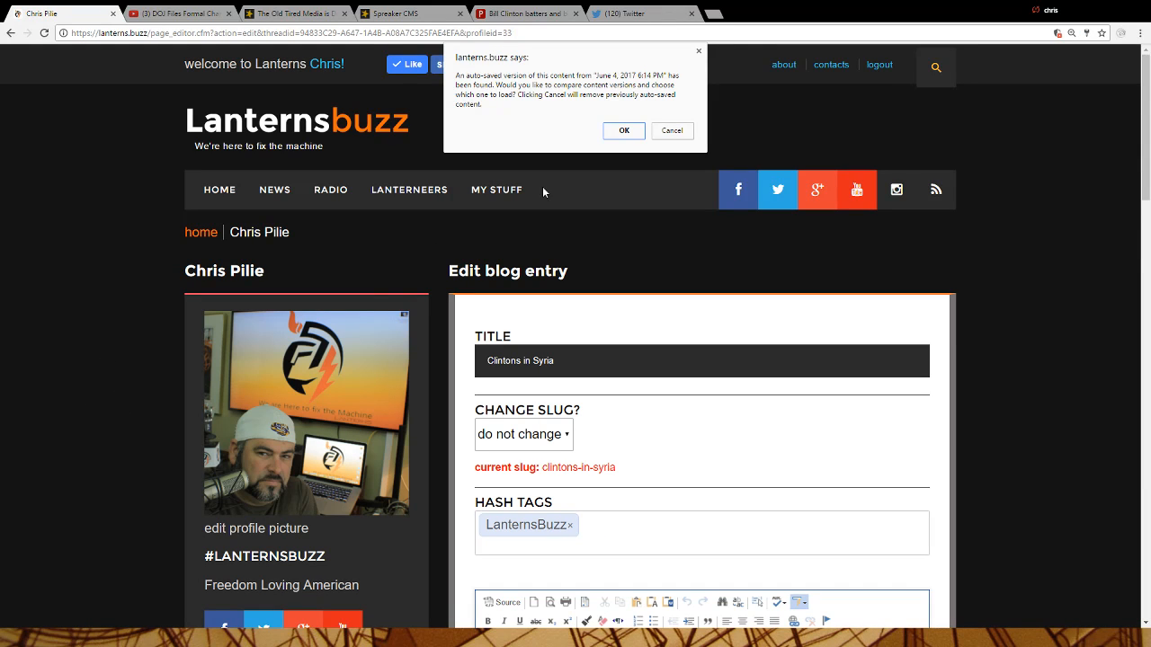
{"action": "left_click", "coordinate": [681, 133]}
Set the post's publish settings to "Submit post to the editor for publishing"
{"action": "scroll", "coordinate": [1040, 458], "scroll_direction": "down", "scroll_amount": 10}
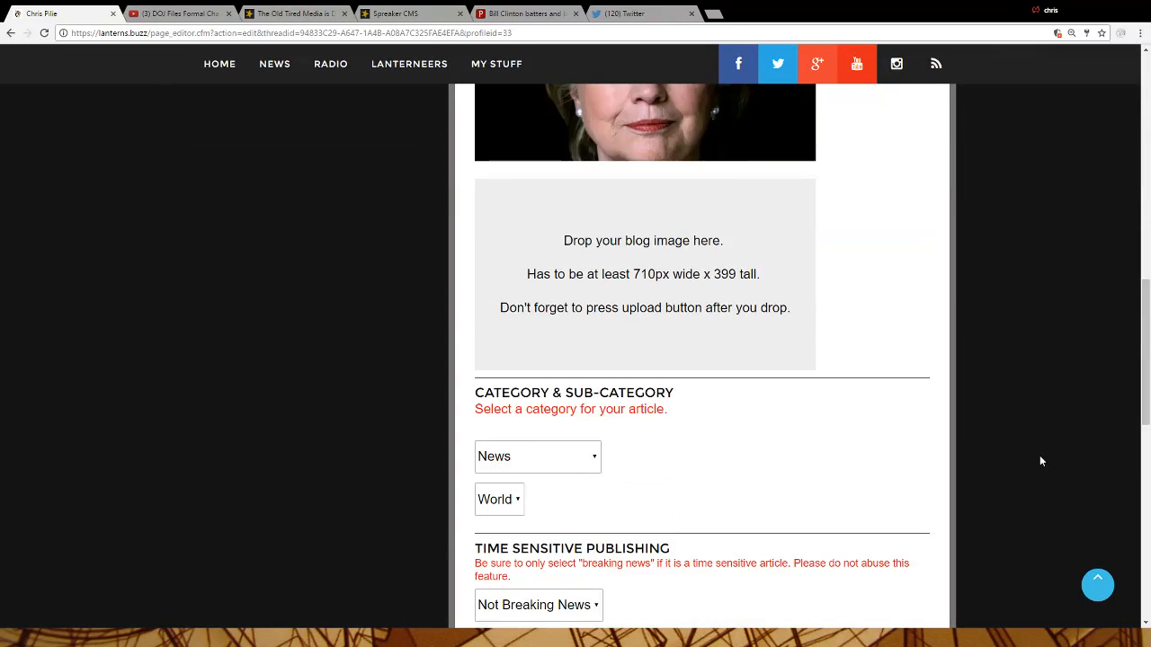
{"action": "scroll", "coordinate": [1040, 460], "scroll_direction": "down", "scroll_amount": 6}
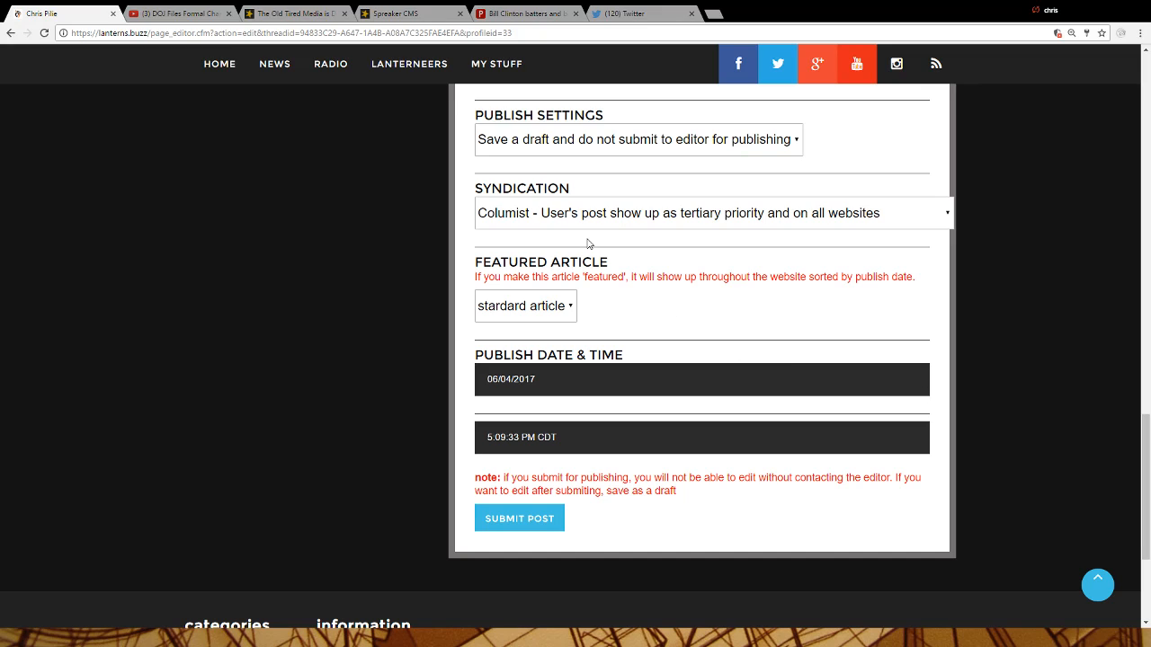
{"action": "left_click", "coordinate": [532, 144]}
{"action": "left_click", "coordinate": [533, 175]}
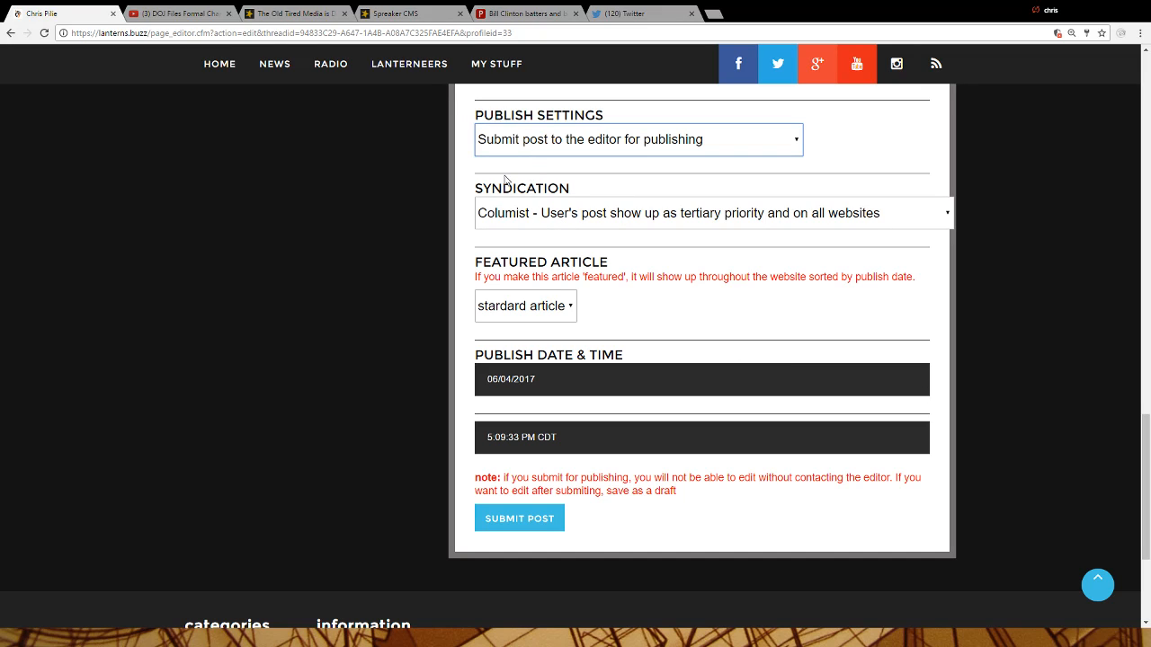
{"action": "scroll", "coordinate": [263, 236], "scroll_direction": "up", "scroll_amount": 1}
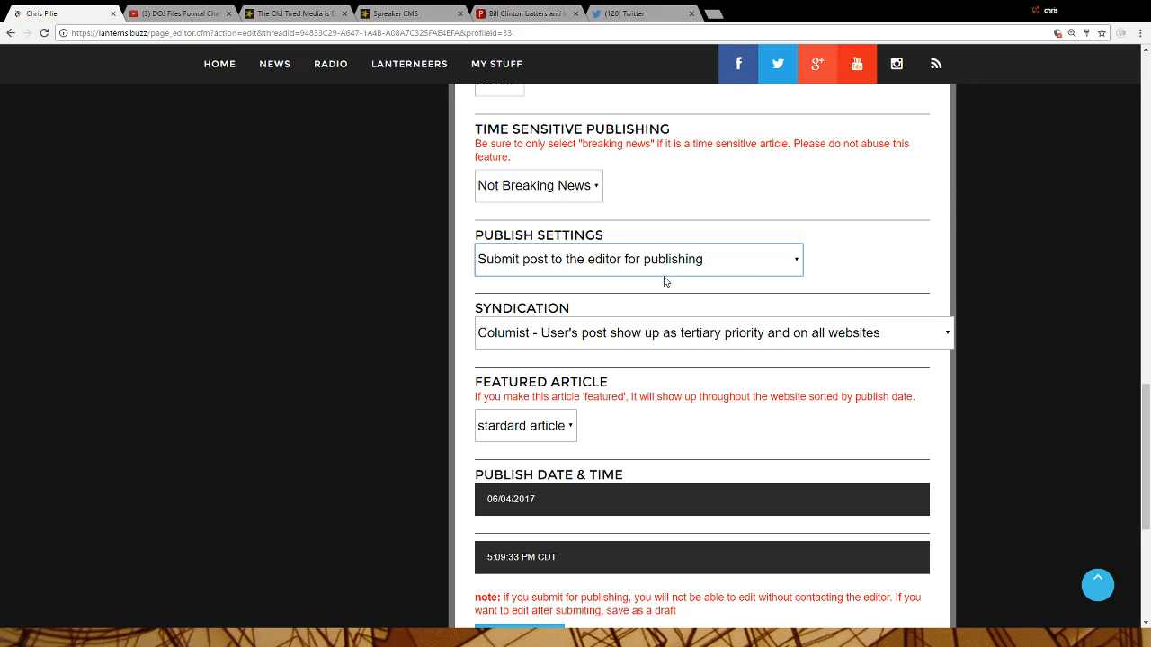
{"action": "scroll", "coordinate": [560, 336], "scroll_direction": "down", "scroll_amount": 3}
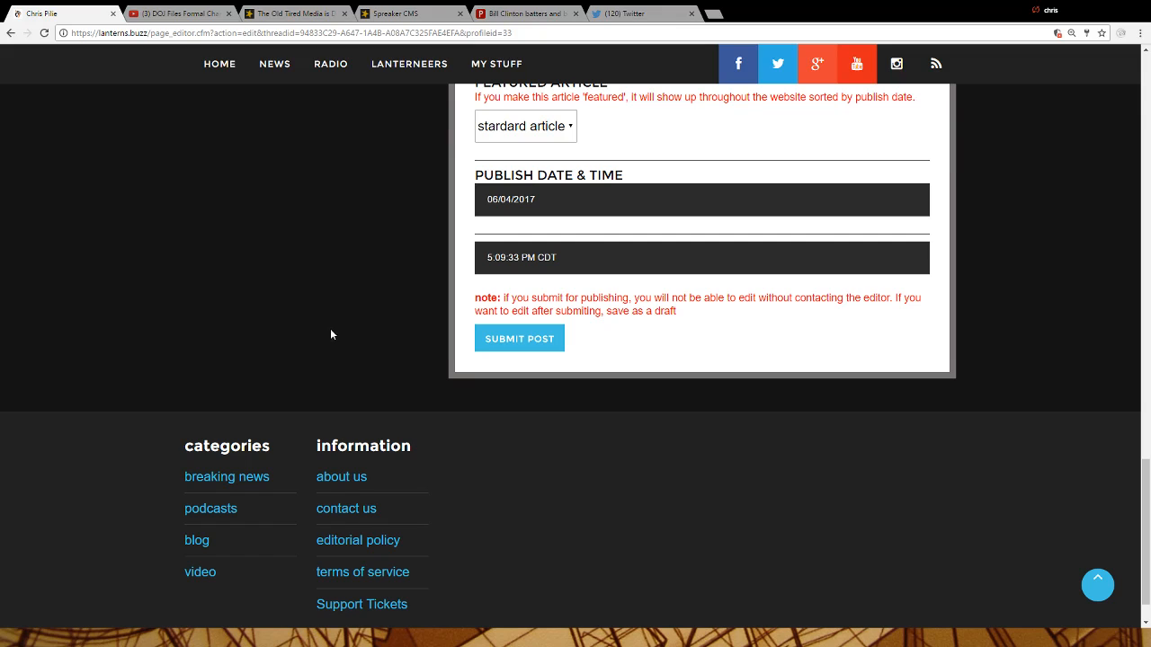
{"action": "scroll", "coordinate": [306, 380], "scroll_direction": "up", "scroll_amount": 10}
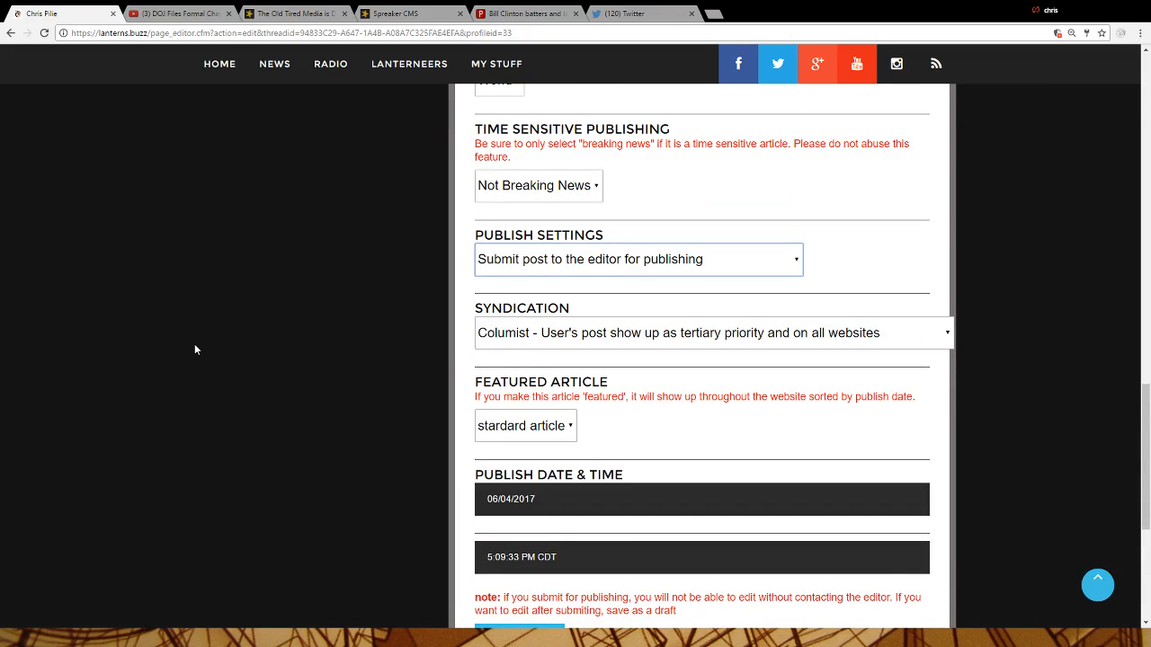
{"action": "scroll", "coordinate": [186, 341], "scroll_direction": "up", "scroll_amount": 10}
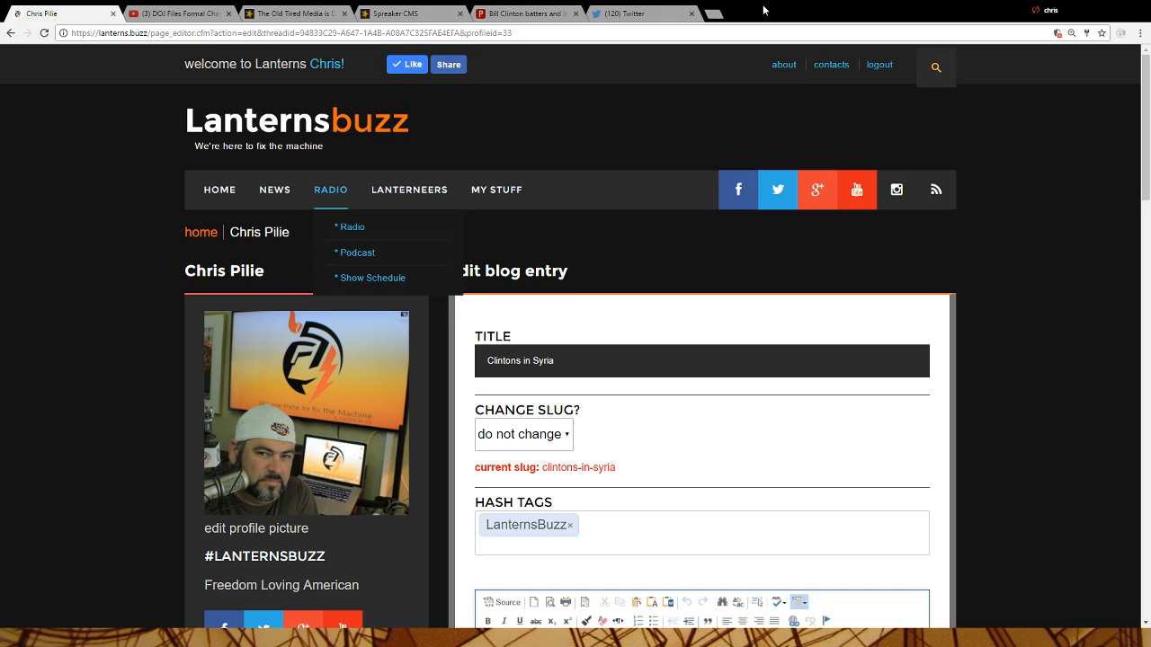
Open Gmail in a new browser tab and switch to the Lanterns Buzz account
{"action": "left_click", "coordinate": [713, 14]}
{"action": "type", "text": "gm"}
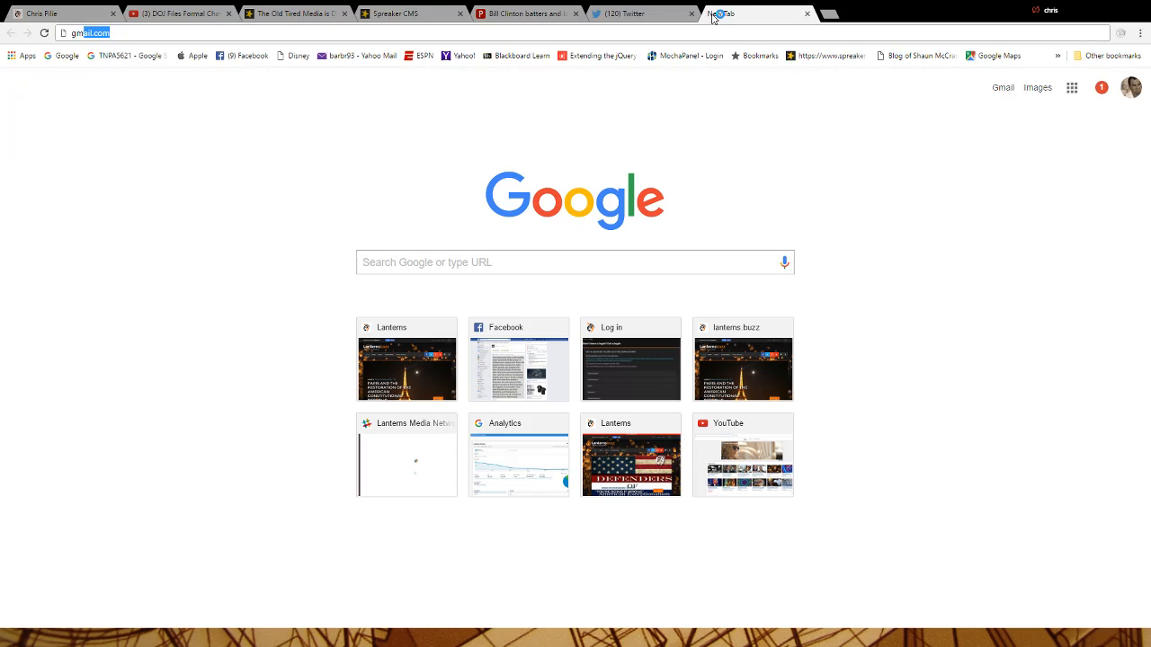
{"action": "key", "text": "Return"}
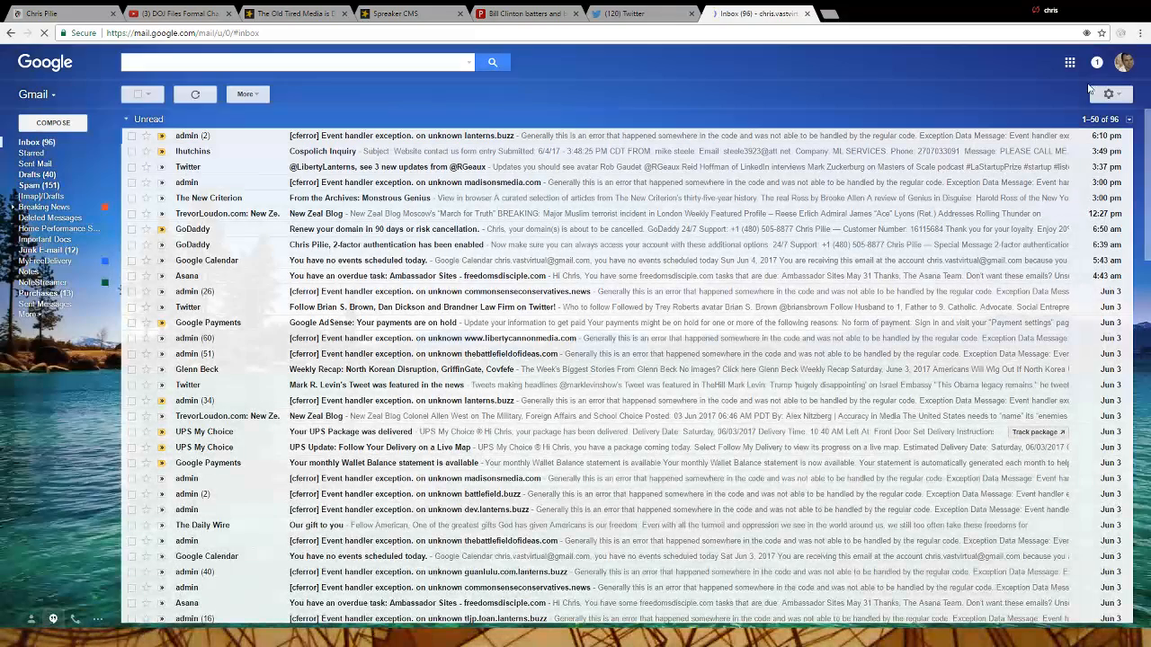
{"action": "left_click", "coordinate": [1127, 65]}
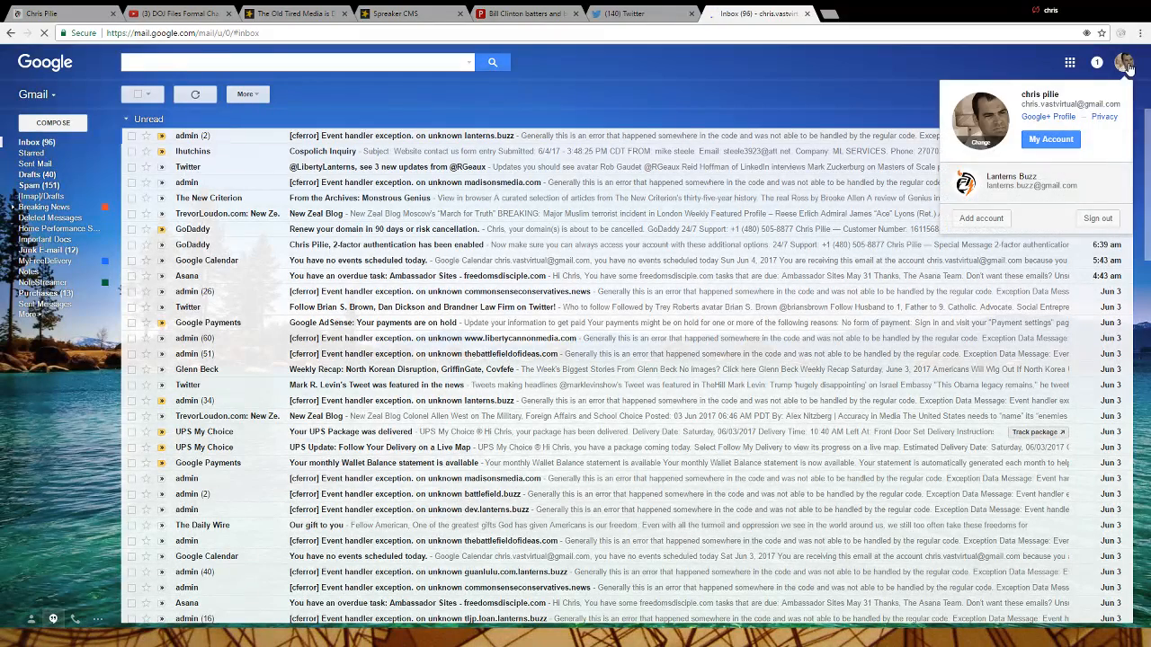
{"action": "left_click", "coordinate": [1011, 180]}
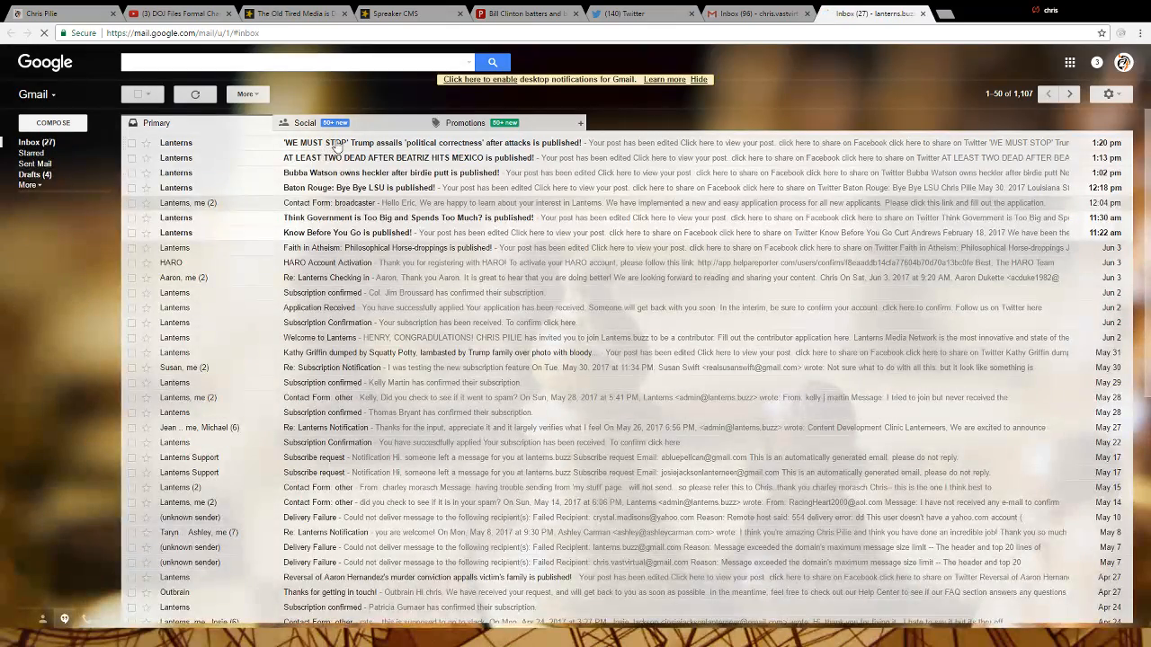
Open the publication e-mail for "'WE MUST STOP' Trump assails 'political correctness' after attacks" and follow its Facebook share link
{"action": "left_click", "coordinate": [341, 144]}
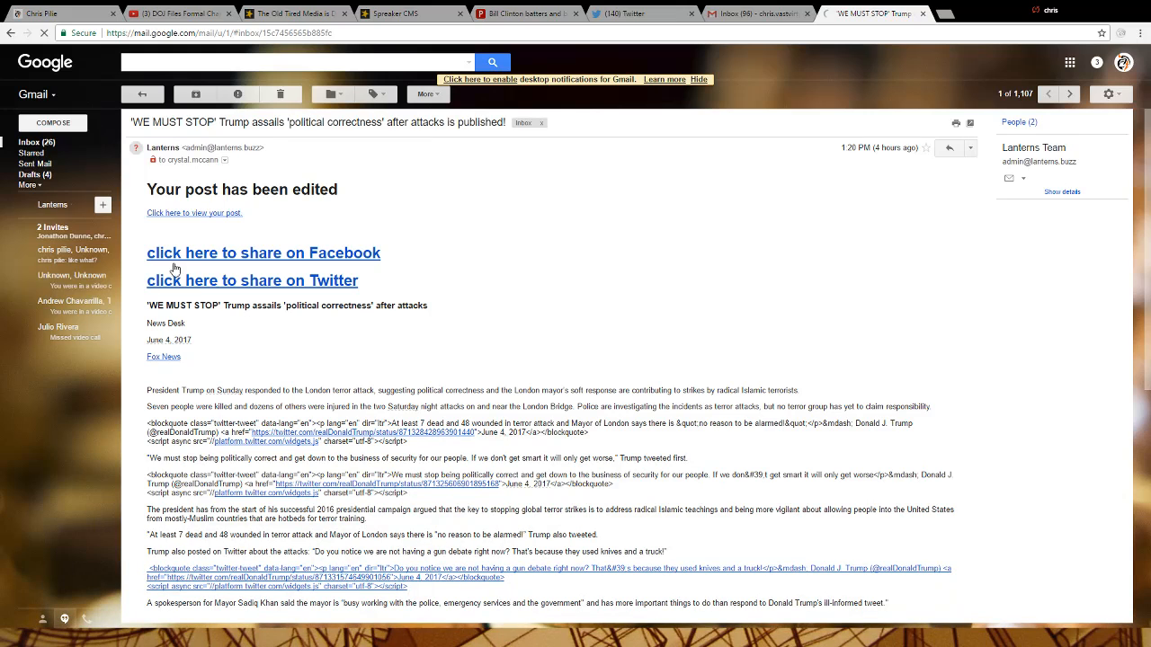
{"action": "left_click", "coordinate": [299, 256]}
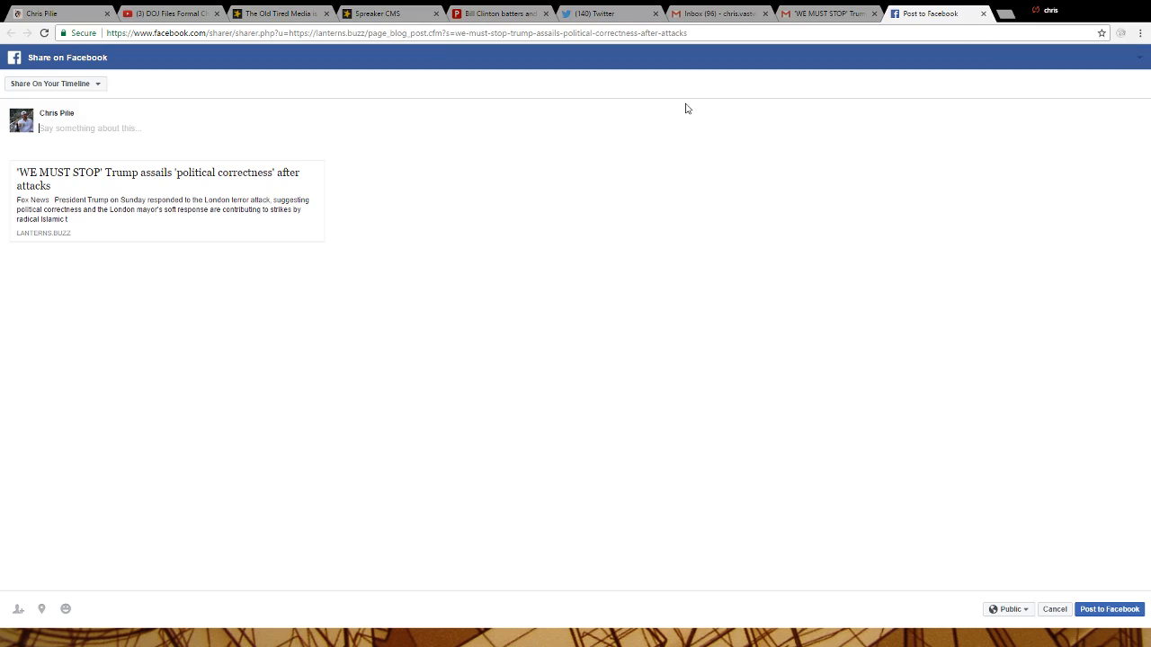
{"action": "key", "text": "ctrl+w"}
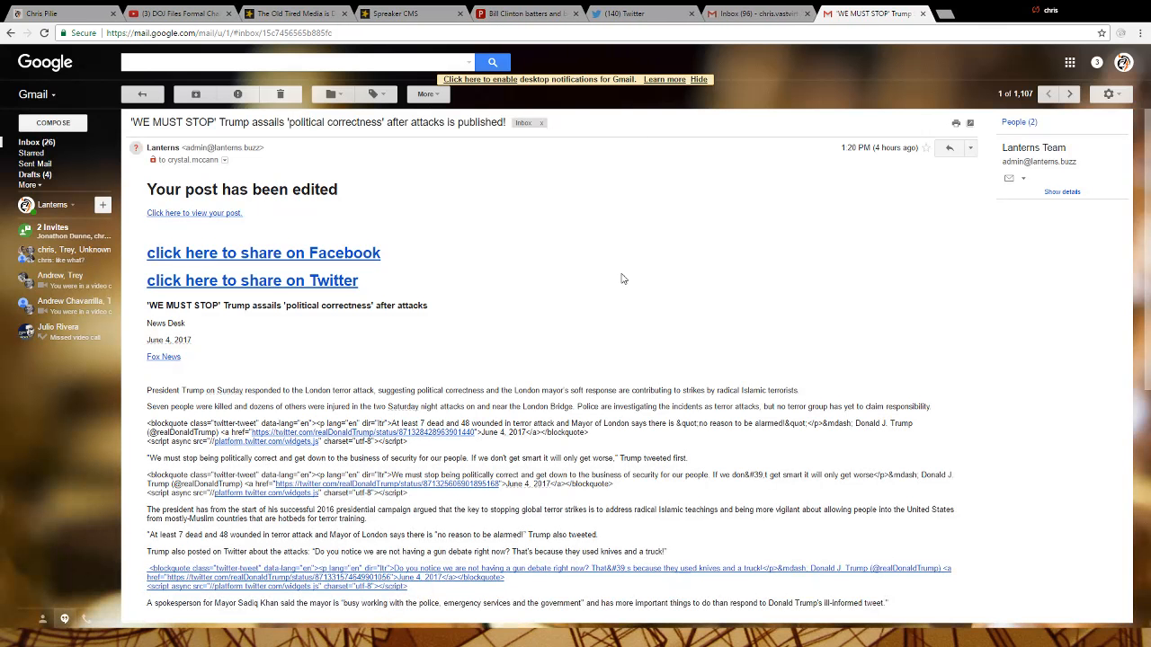
{"action": "left_click", "coordinate": [297, 256]}
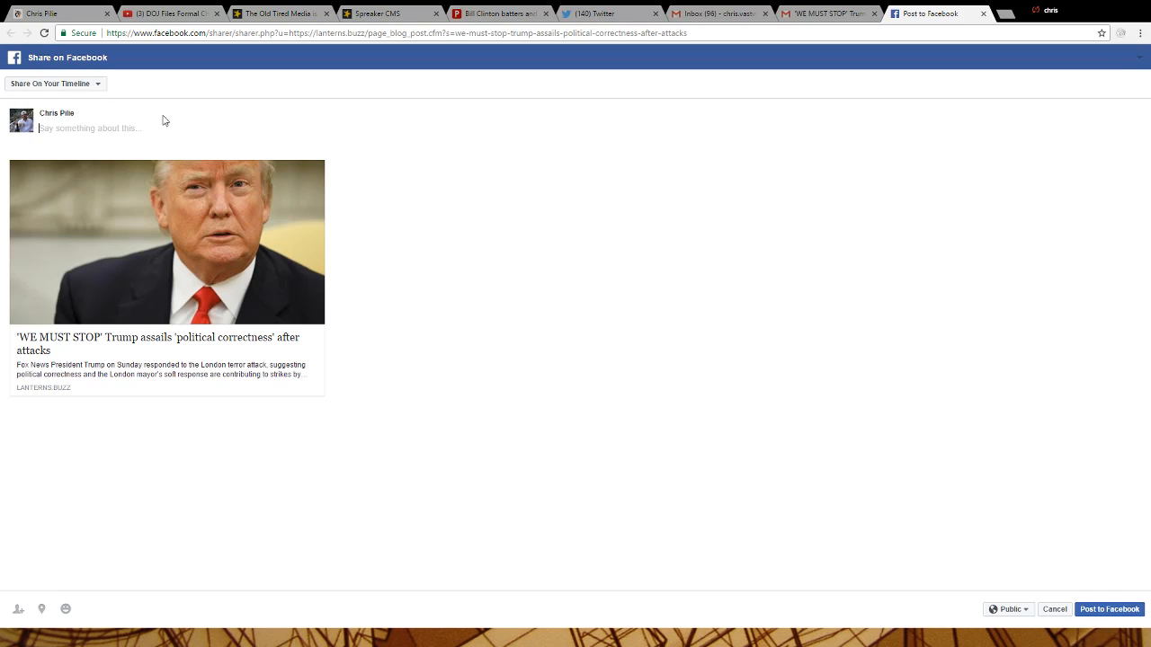
Set the share destination to a page you manage, choose the page and post the article to Facebook
{"action": "left_click", "coordinate": [57, 86]}
{"action": "left_click", "coordinate": [81, 160]}
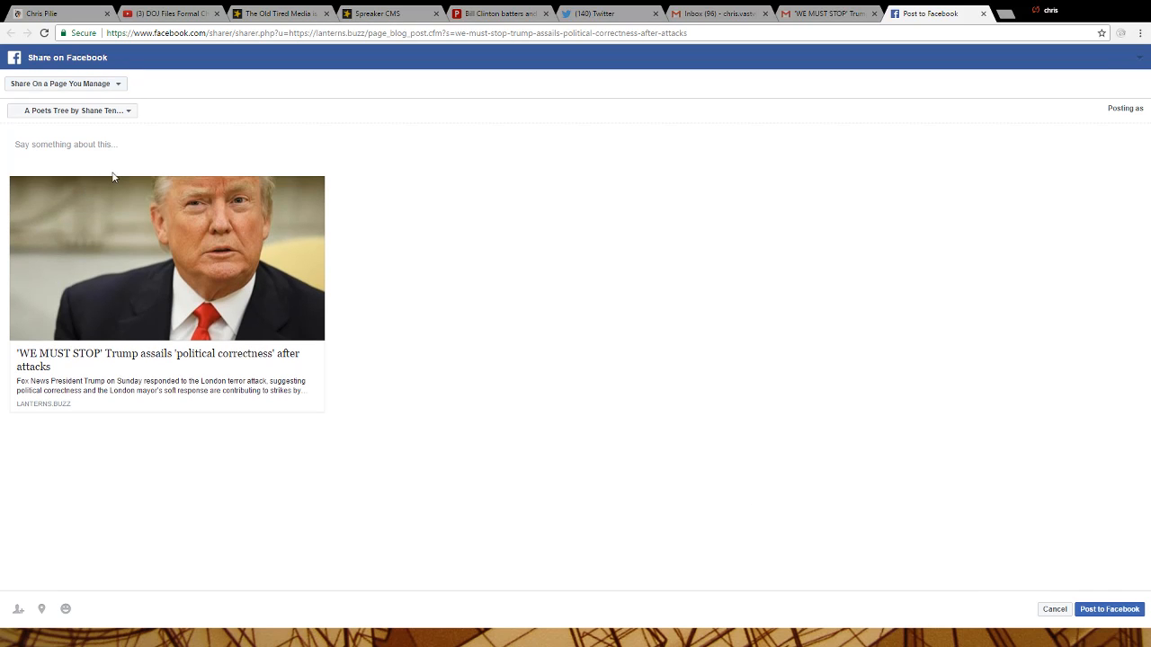
{"action": "left_click", "coordinate": [88, 110]}
{"action": "left_click", "coordinate": [87, 160]}
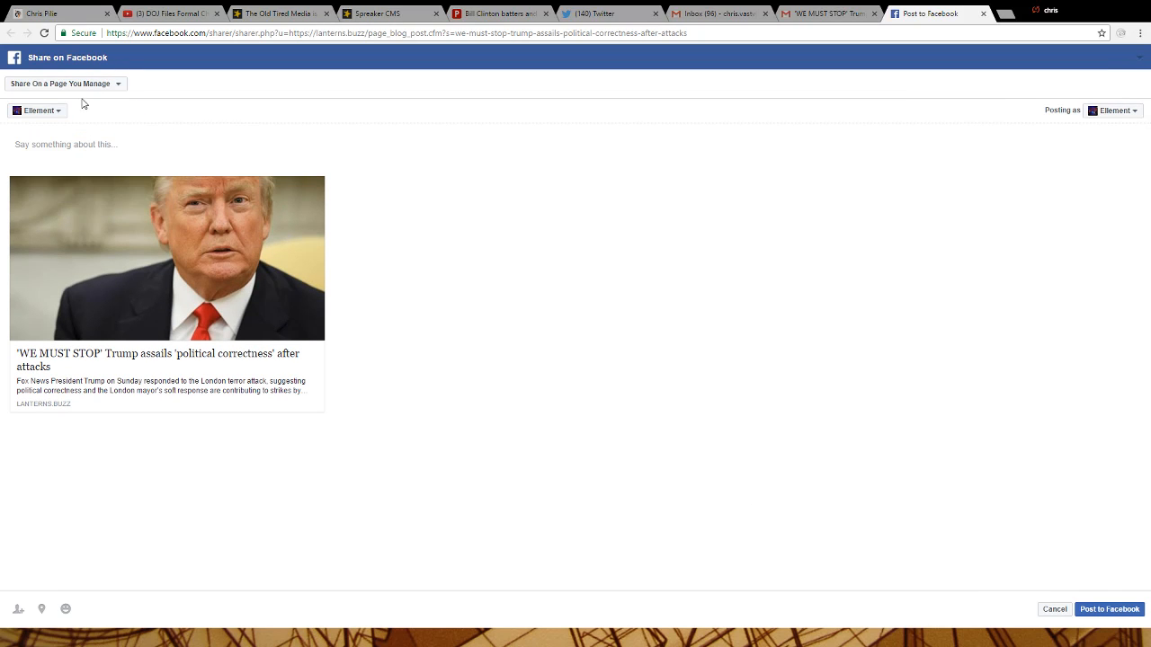
{"action": "left_click", "coordinate": [40, 111]}
{"action": "left_click", "coordinate": [80, 193]}
{"action": "left_click", "coordinate": [1086, 609]}
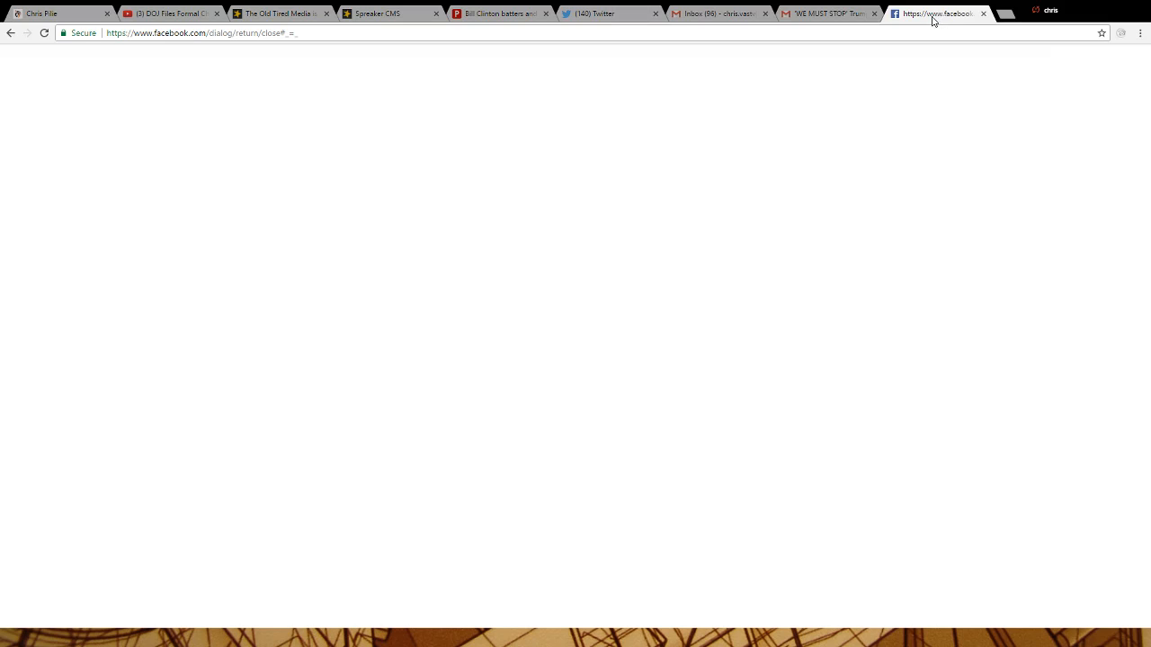
Switch to Twitter and close the tweet embed dialog
{"action": "left_click", "coordinate": [605, 12]}
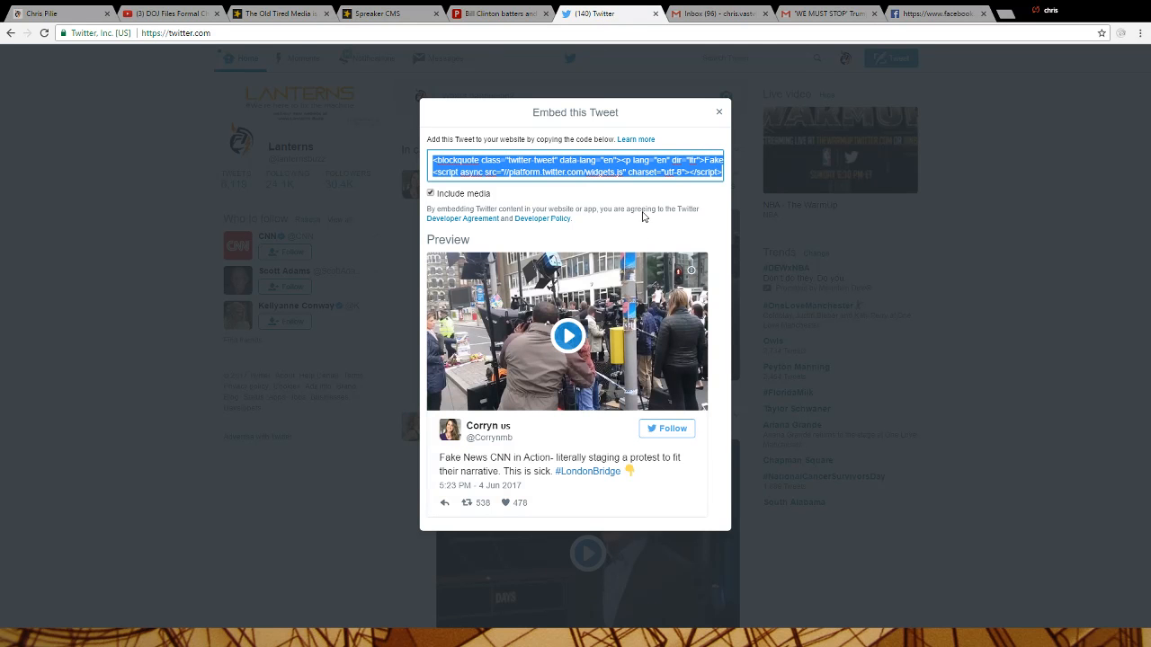
{"action": "left_click", "coordinate": [720, 114]}
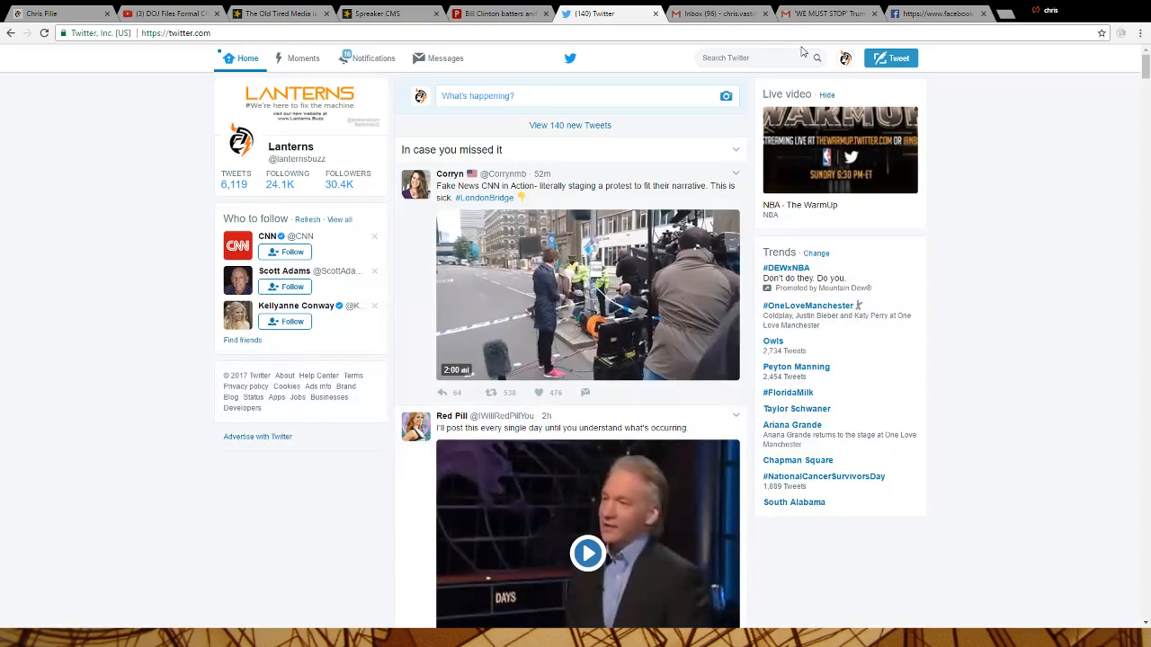
Return to the blog entry editor and add an empty line below the paragraph ending "violence perpetuated on Western nations."
{"action": "left_click", "coordinate": [62, 10]}
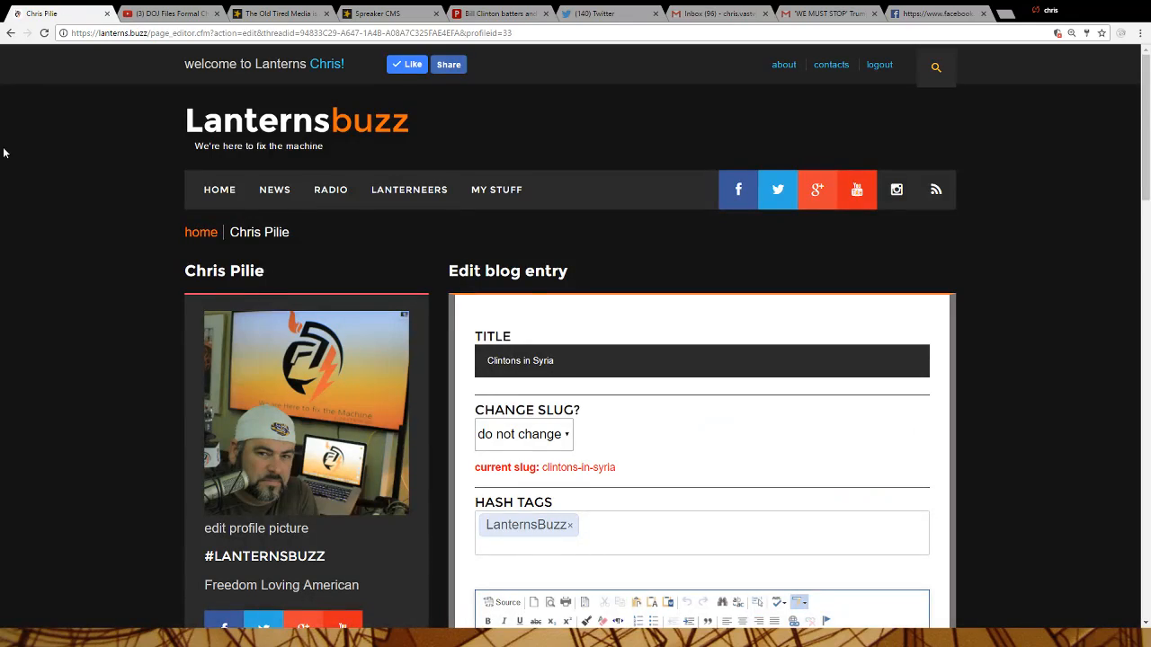
{"action": "scroll", "coordinate": [13, 277], "scroll_direction": "down", "scroll_amount": 4}
{"action": "scroll", "coordinate": [13, 283], "scroll_direction": "down", "scroll_amount": 1}
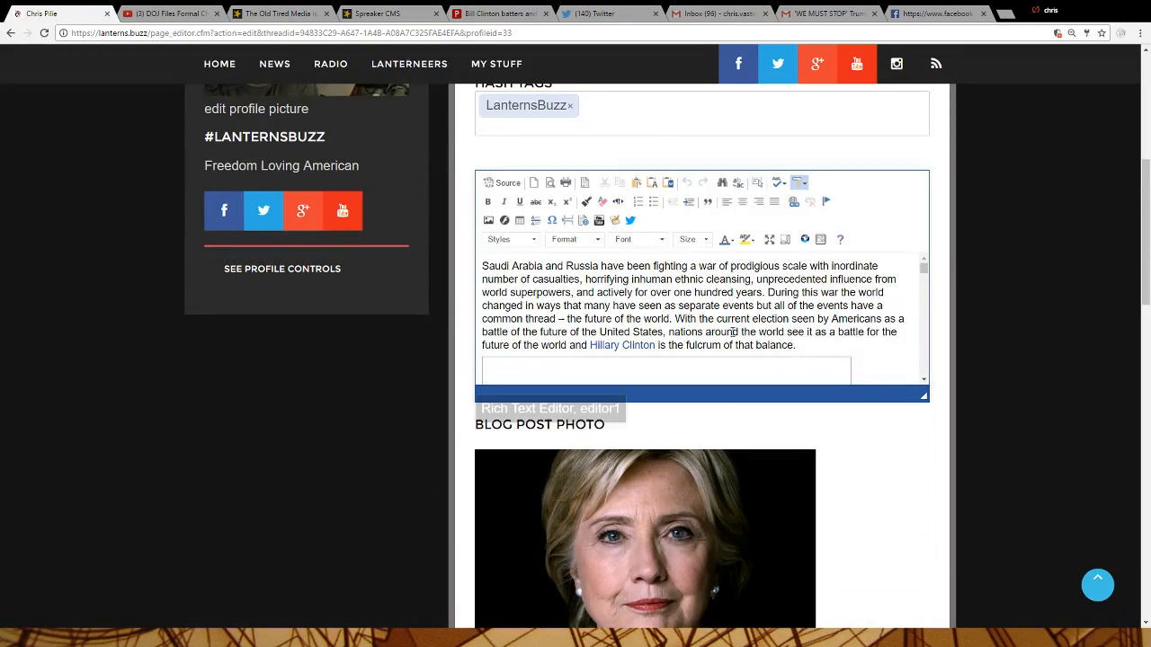
{"action": "left_click", "coordinate": [869, 324]}
{"action": "scroll", "coordinate": [869, 323], "scroll_direction": "down", "scroll_amount": 5}
{"action": "scroll", "coordinate": [869, 335], "scroll_direction": "down", "scroll_amount": 12}
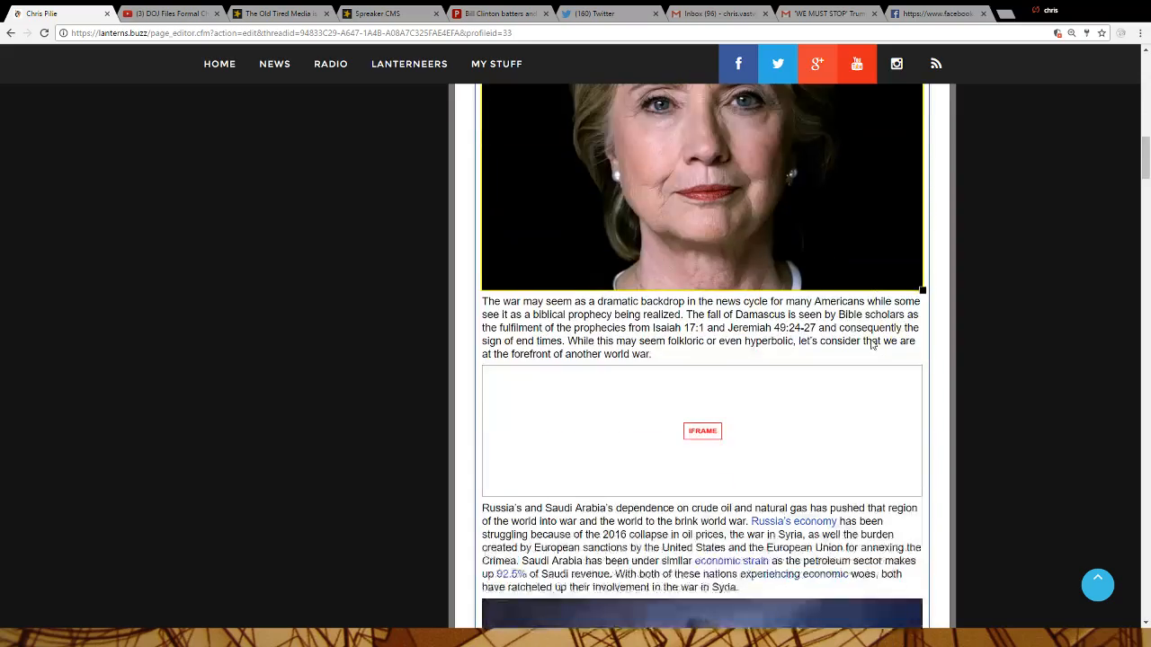
{"action": "scroll", "coordinate": [746, 331], "scroll_direction": "down", "scroll_amount": 2}
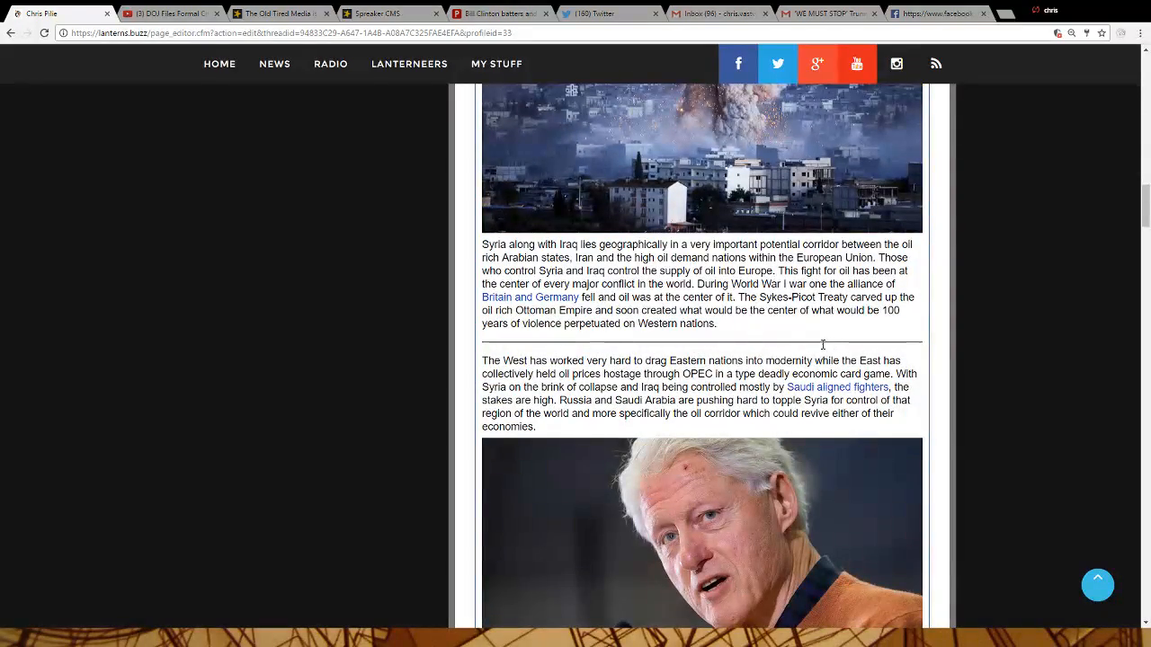
{"action": "left_click", "coordinate": [746, 331]}
{"action": "key", "text": "Return"}
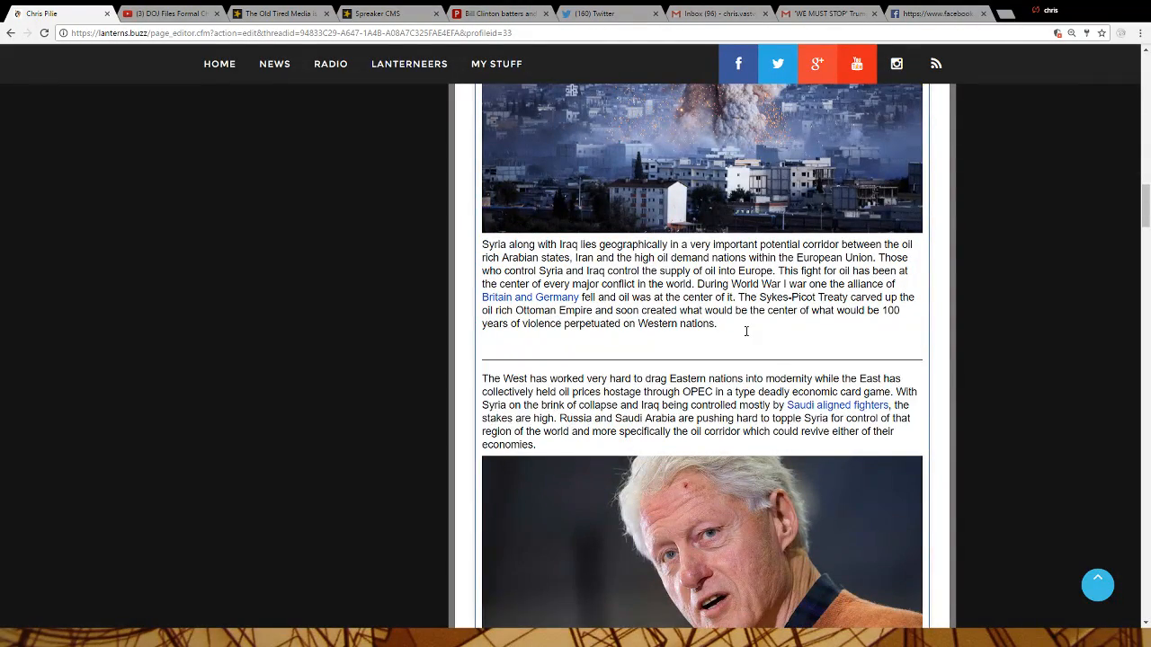
Paste the tweet's embed code into the empty line and set the publish setting to "Save a draft and do not submit to editor for publishing"
{"action": "key", "text": "ctrl+v"}
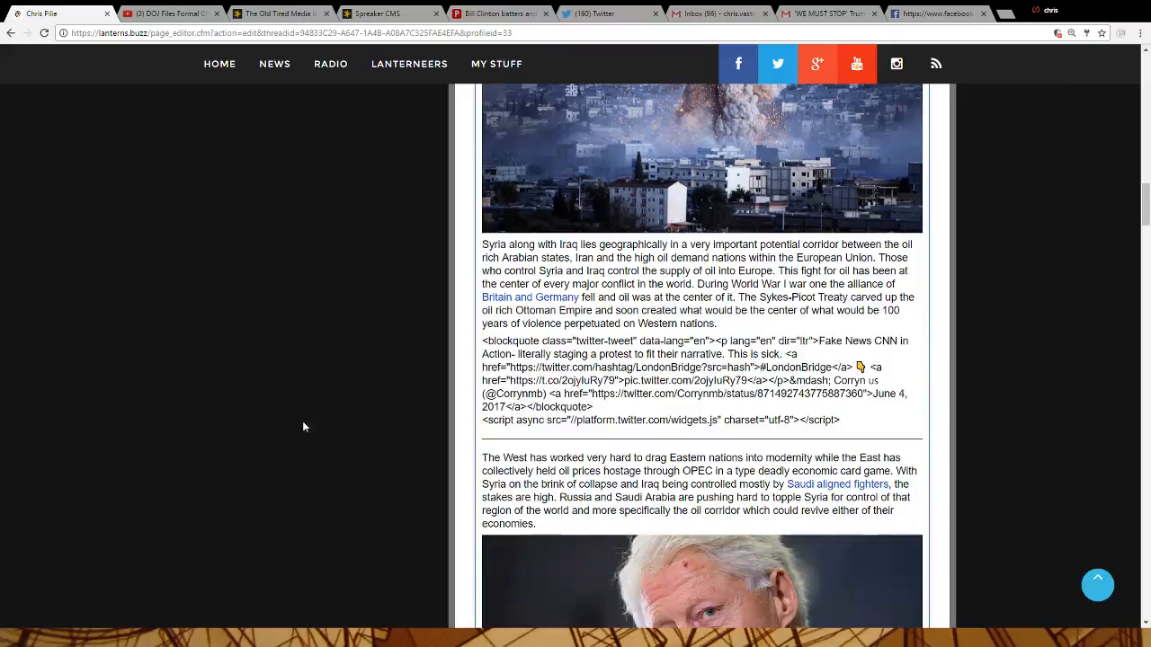
{"action": "scroll", "coordinate": [221, 419], "scroll_direction": "down", "scroll_amount": 20}
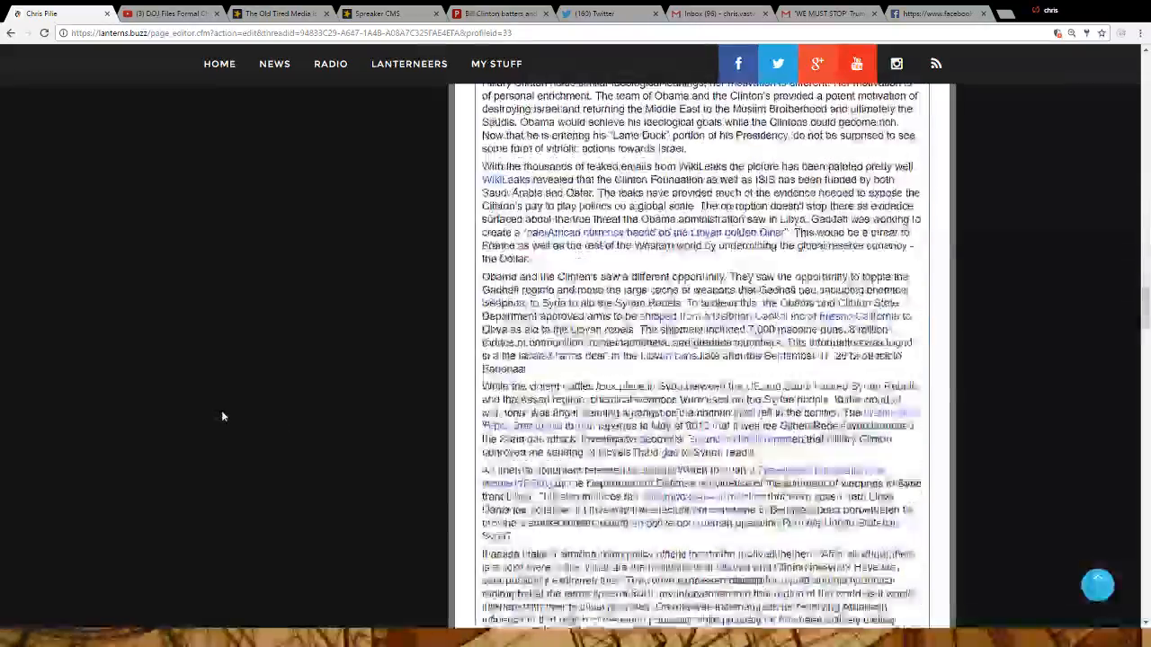
{"action": "scroll", "coordinate": [223, 418], "scroll_direction": "down", "scroll_amount": 20}
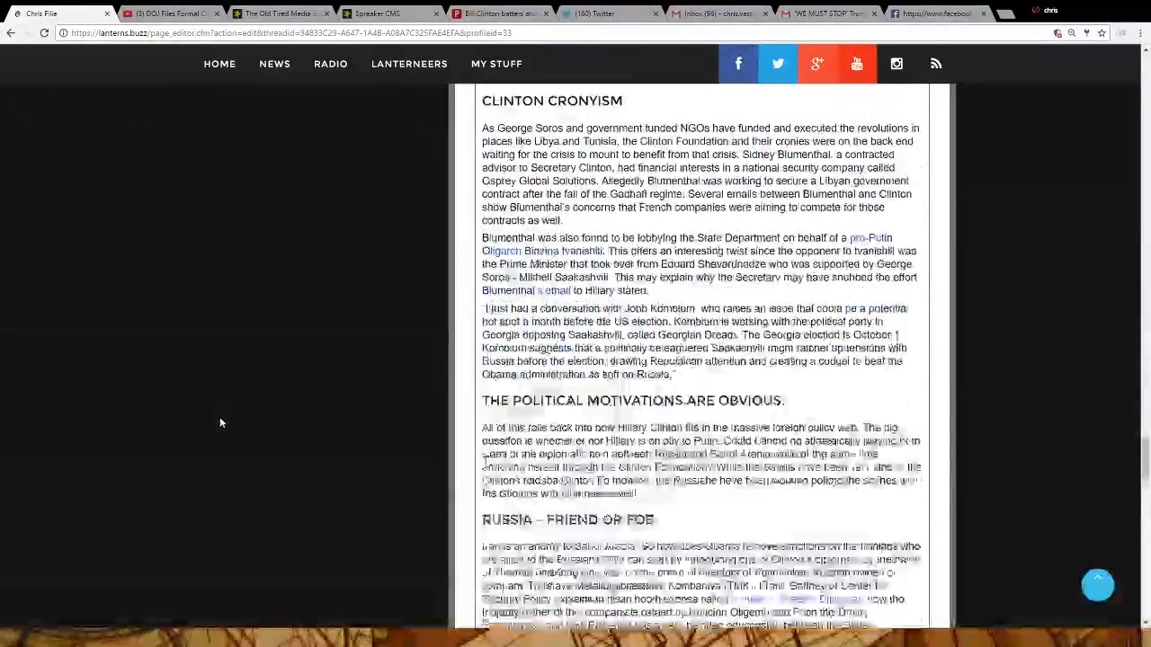
{"action": "scroll", "coordinate": [220, 422], "scroll_direction": "down", "scroll_amount": 7}
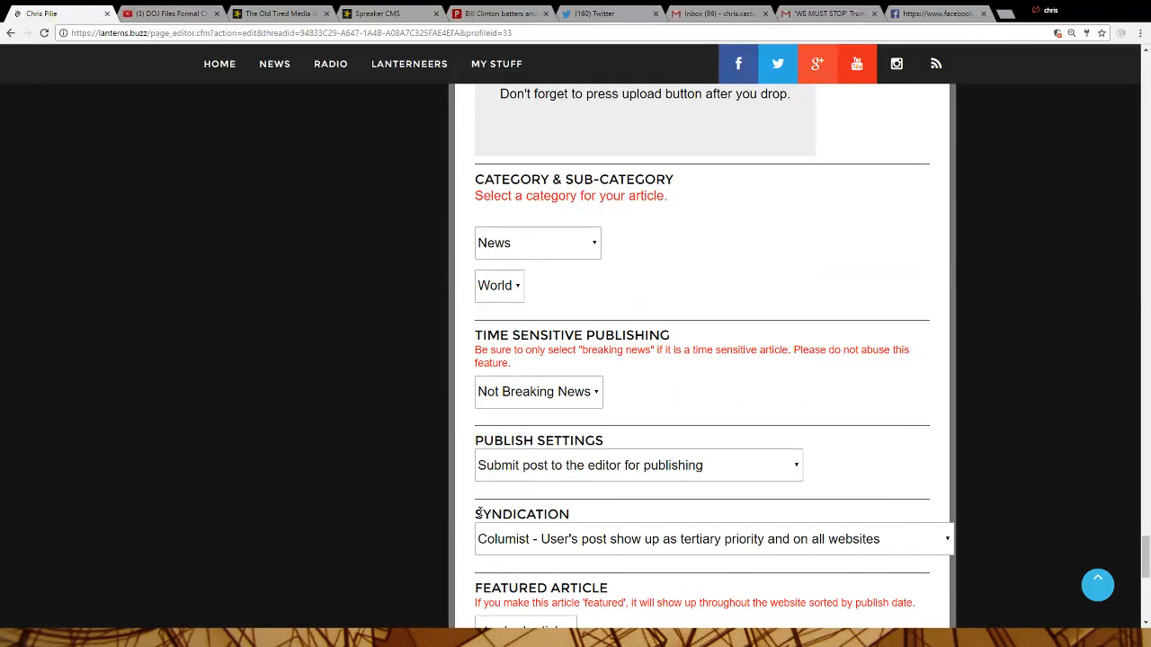
{"action": "left_click", "coordinate": [576, 468]}
{"action": "left_click", "coordinate": [545, 520]}
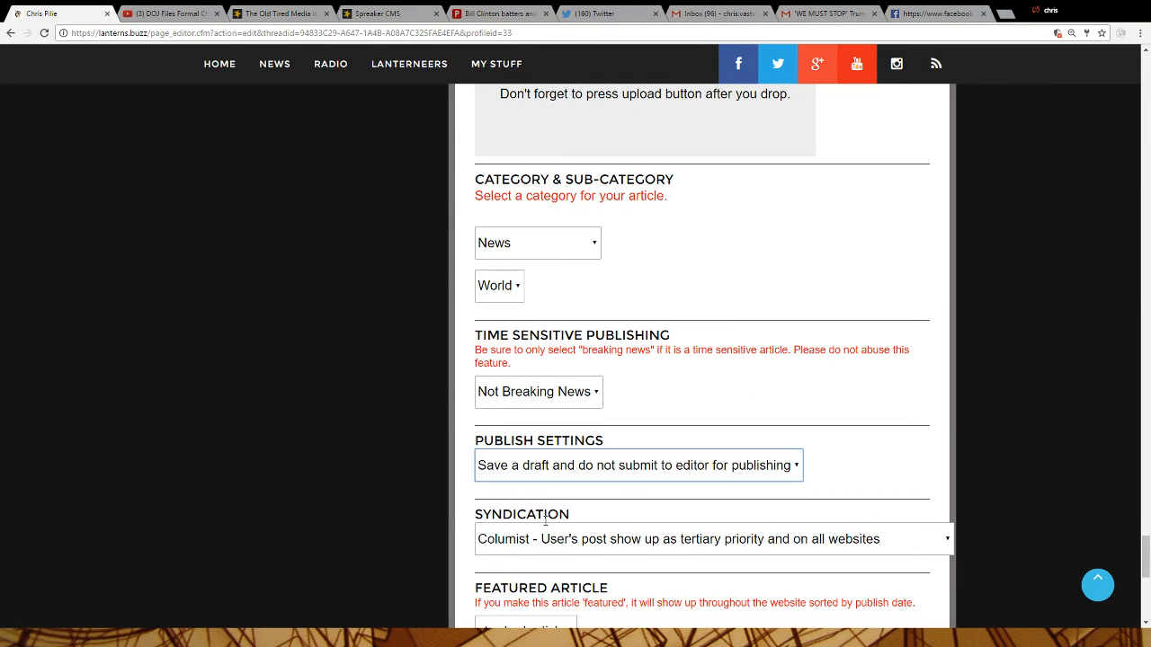
Submit the edited "Clintons in Syria" post with its current settings and close the success message
{"action": "scroll", "coordinate": [300, 428], "scroll_direction": "down", "scroll_amount": 5}
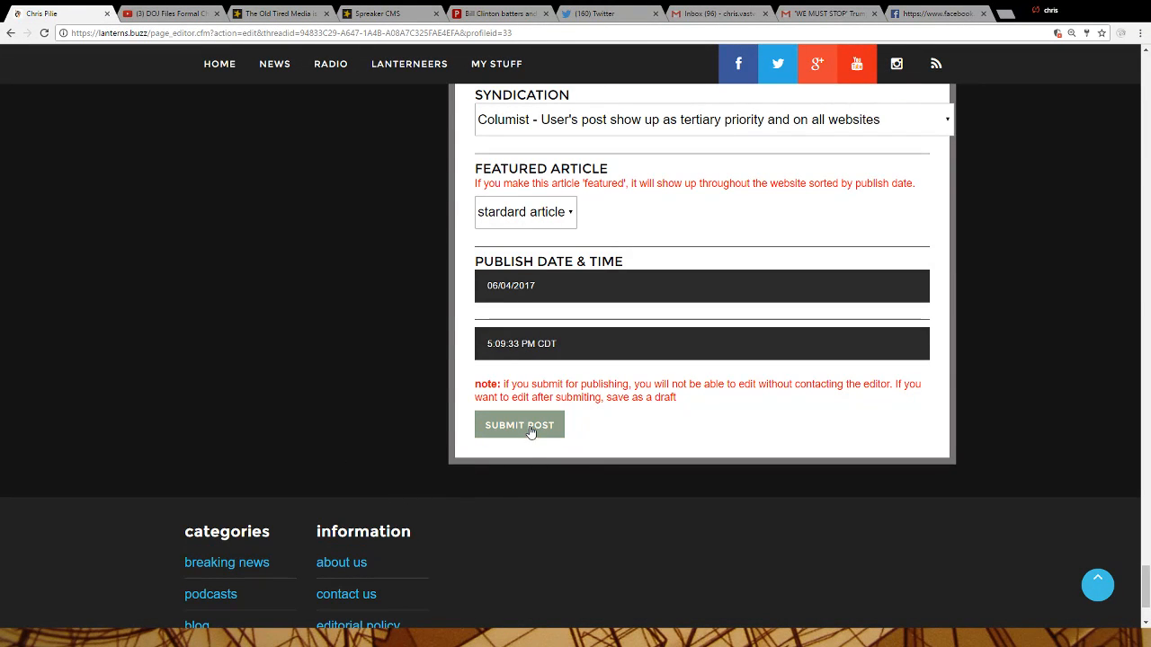
{"action": "left_click", "coordinate": [530, 430]}
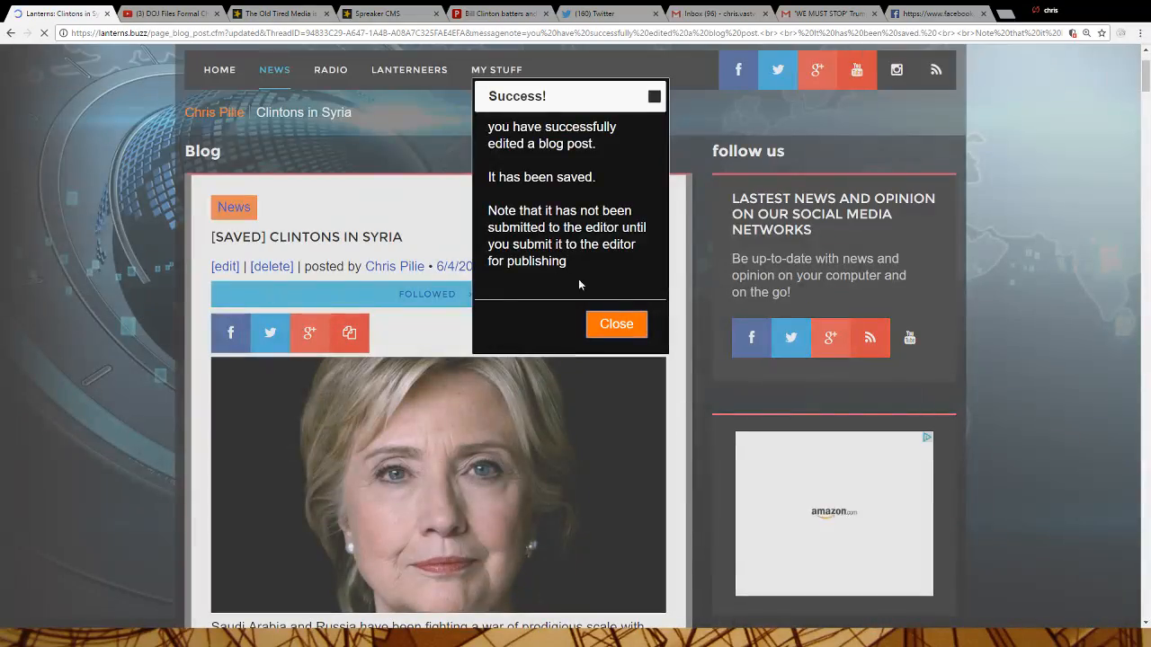
{"action": "left_click", "coordinate": [612, 329]}
Find the tweet embed code in the saved post below the Syria and Iraq paragraph and highlight it for inspection
{"action": "scroll", "coordinate": [99, 370], "scroll_direction": "down", "scroll_amount": 7}
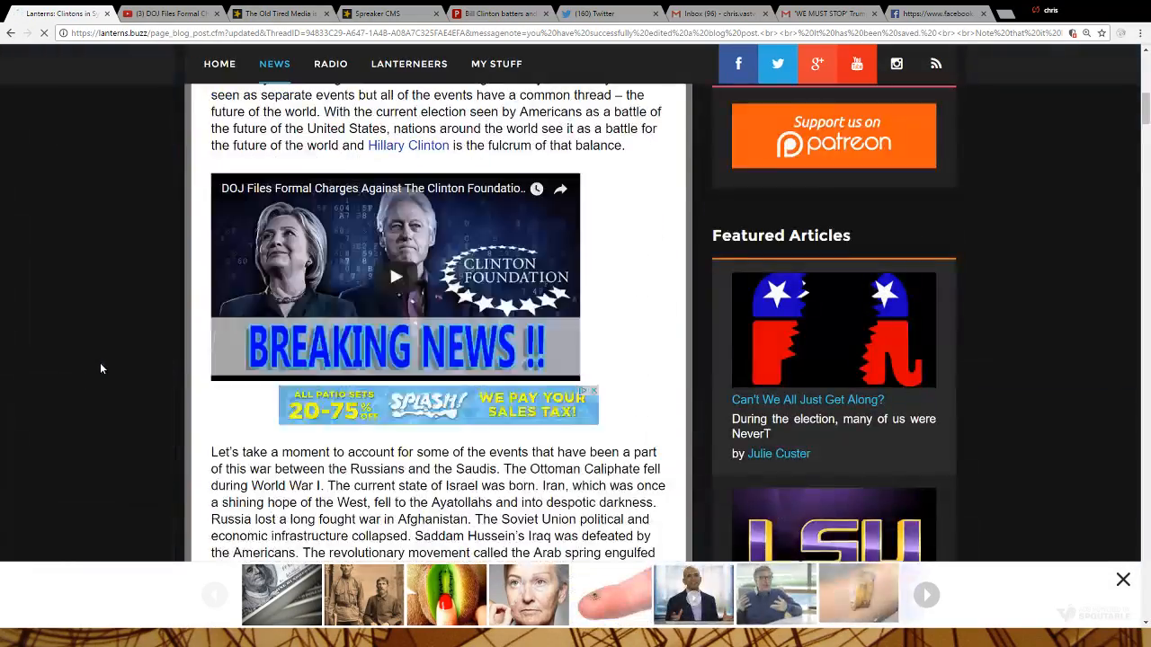
{"action": "scroll", "coordinate": [100, 363], "scroll_direction": "down", "scroll_amount": 10}
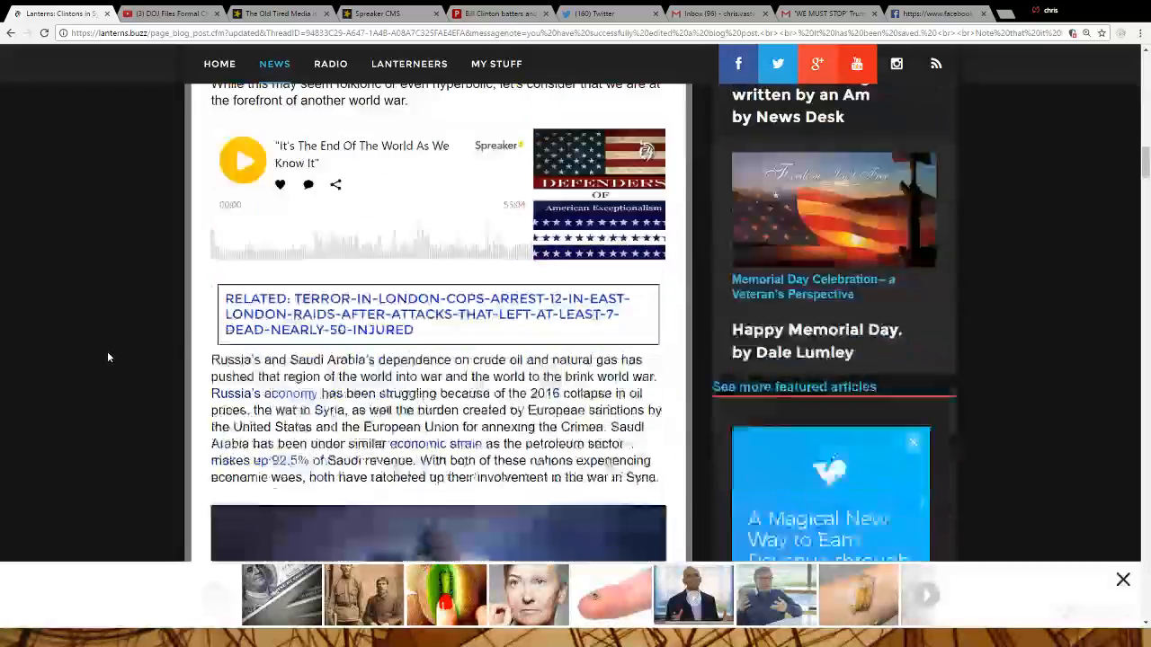
{"action": "scroll", "coordinate": [107, 358], "scroll_direction": "down", "scroll_amount": 7}
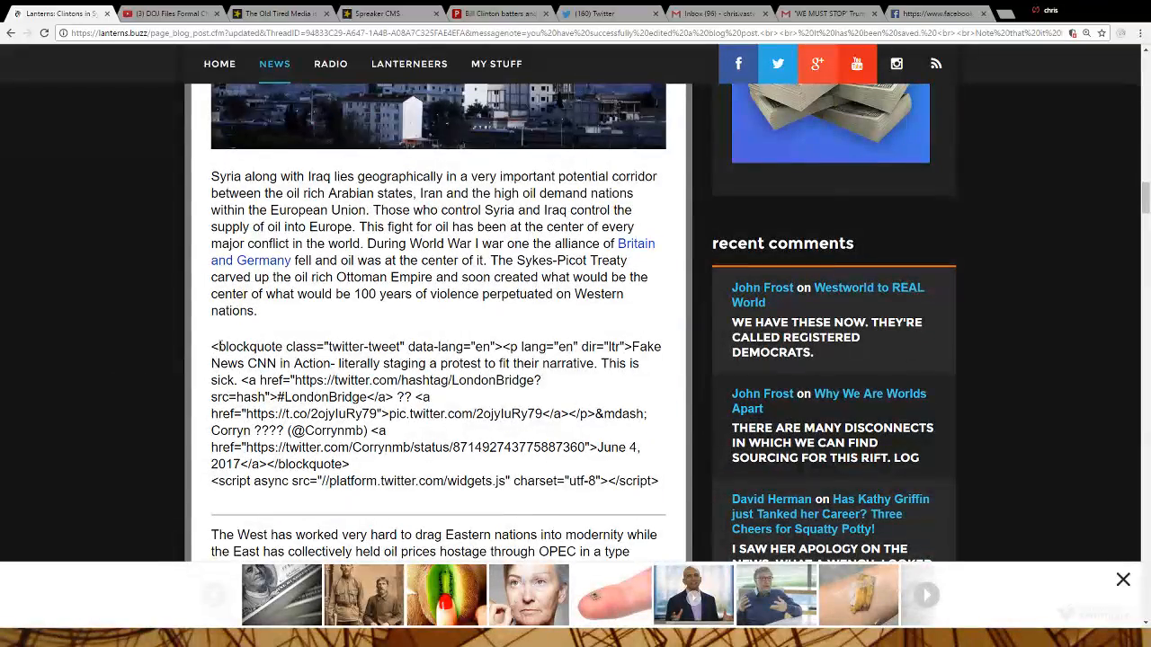
{"action": "left_click_drag", "start_coordinate": [216, 347], "coordinate": [662, 492]}
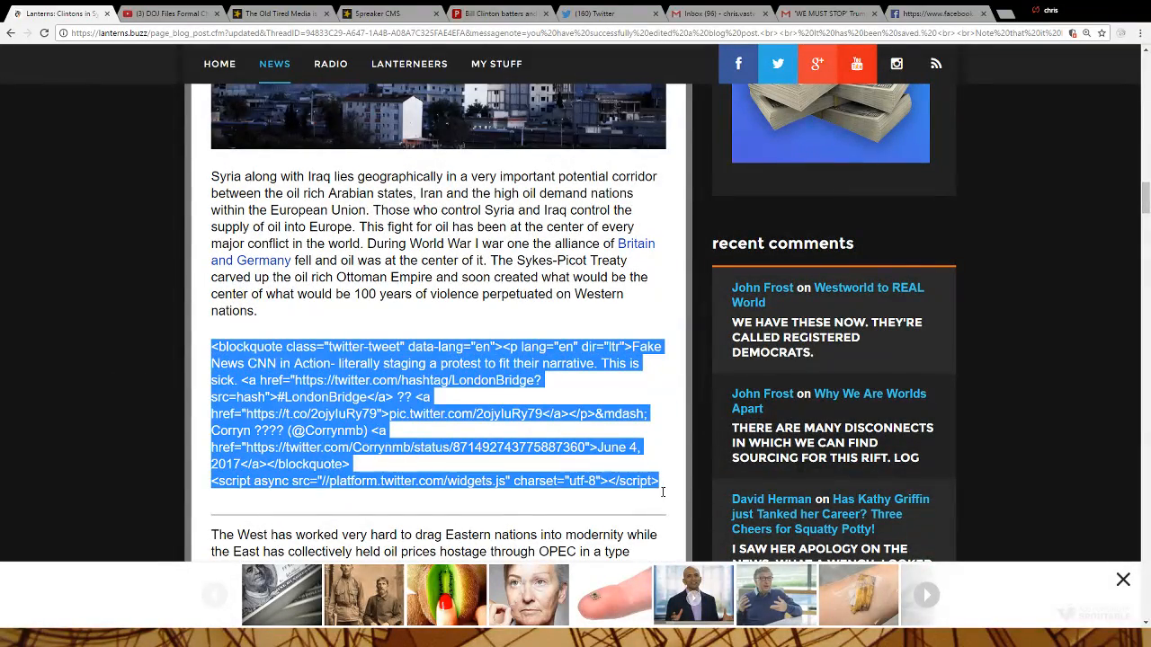
{"action": "left_click", "coordinate": [91, 345]}
Reopen the saved "Clintons in Syria" post for editing and decline loading the auto-saved version
{"action": "scroll", "coordinate": [92, 341], "scroll_direction": "up", "scroll_amount": 20}
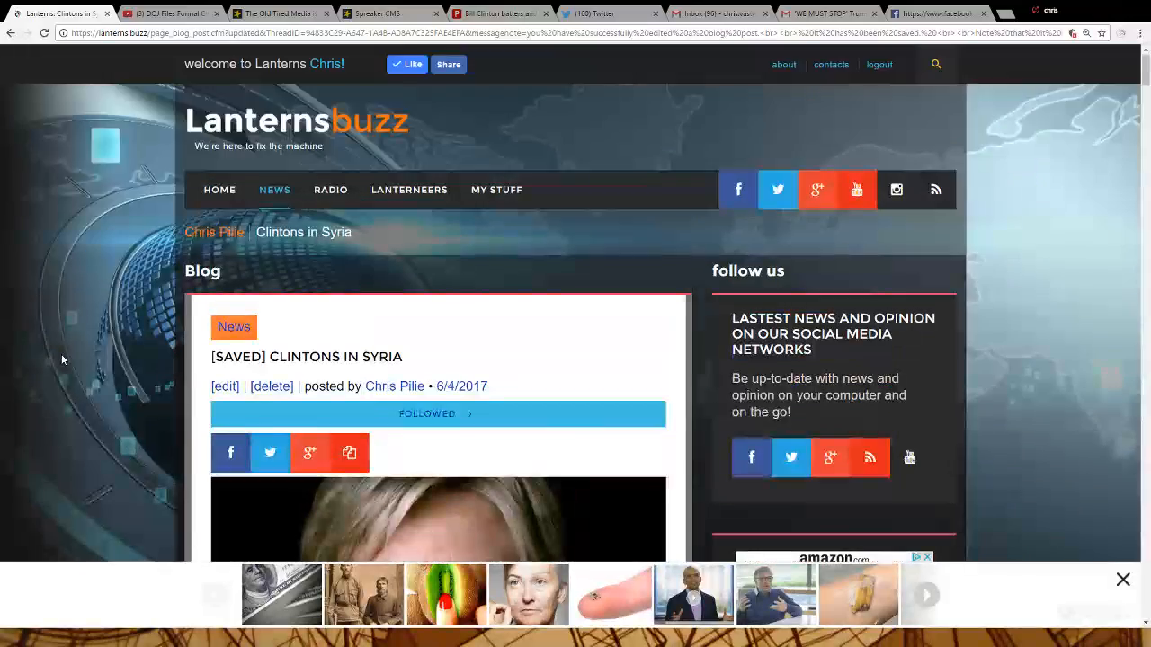
{"action": "left_click", "coordinate": [223, 387]}
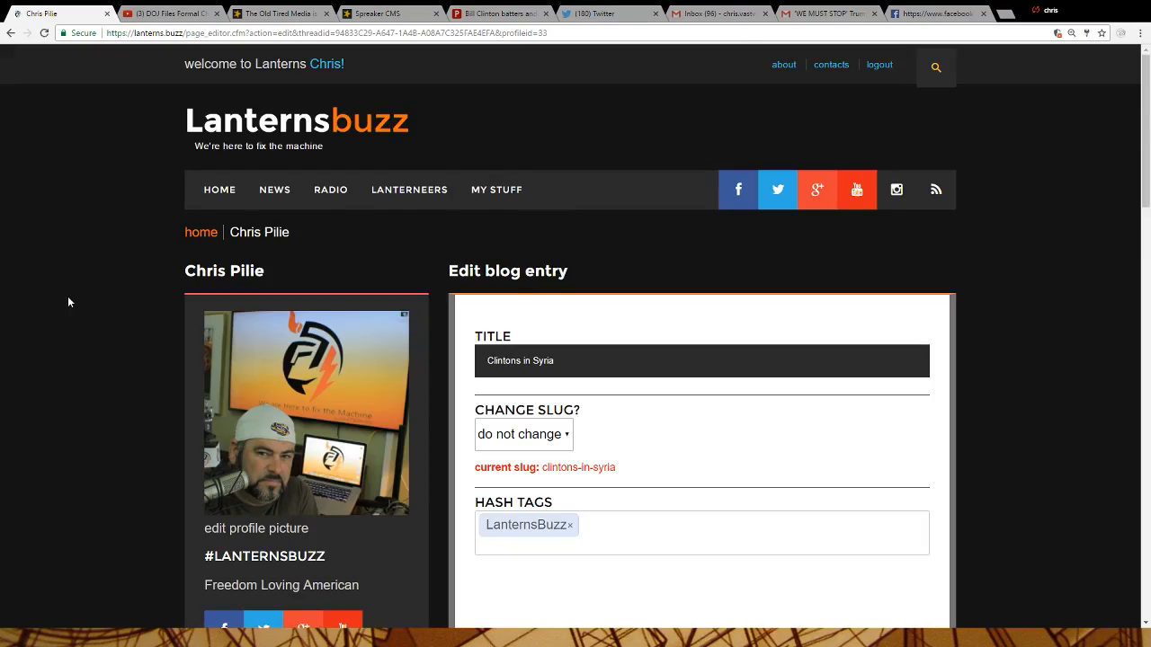
{"action": "scroll", "coordinate": [67, 300], "scroll_direction": "down", "scroll_amount": 7}
{"action": "scroll", "coordinate": [66, 297], "scroll_direction": "down", "scroll_amount": 3}
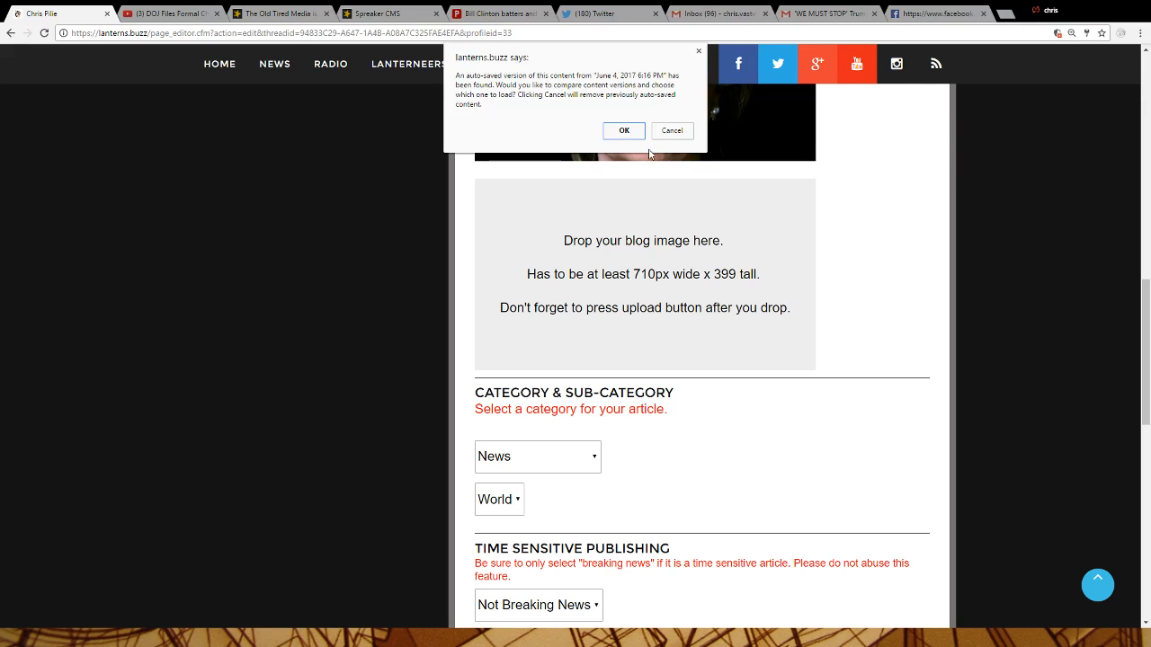
{"action": "left_click", "coordinate": [672, 128]}
Save the reopened post again as a draft and dismiss the success message
{"action": "scroll", "coordinate": [159, 401], "scroll_direction": "down", "scroll_amount": 6}
{"action": "scroll", "coordinate": [139, 416], "scroll_direction": "up", "scroll_amount": 2}
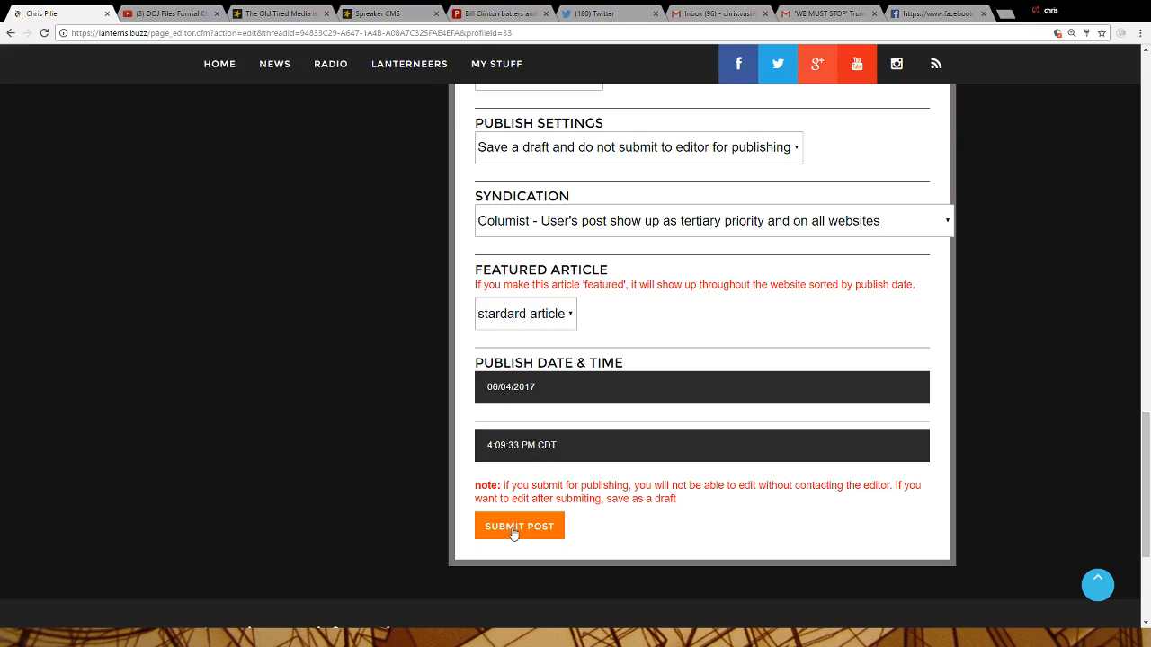
{"action": "left_click", "coordinate": [518, 532]}
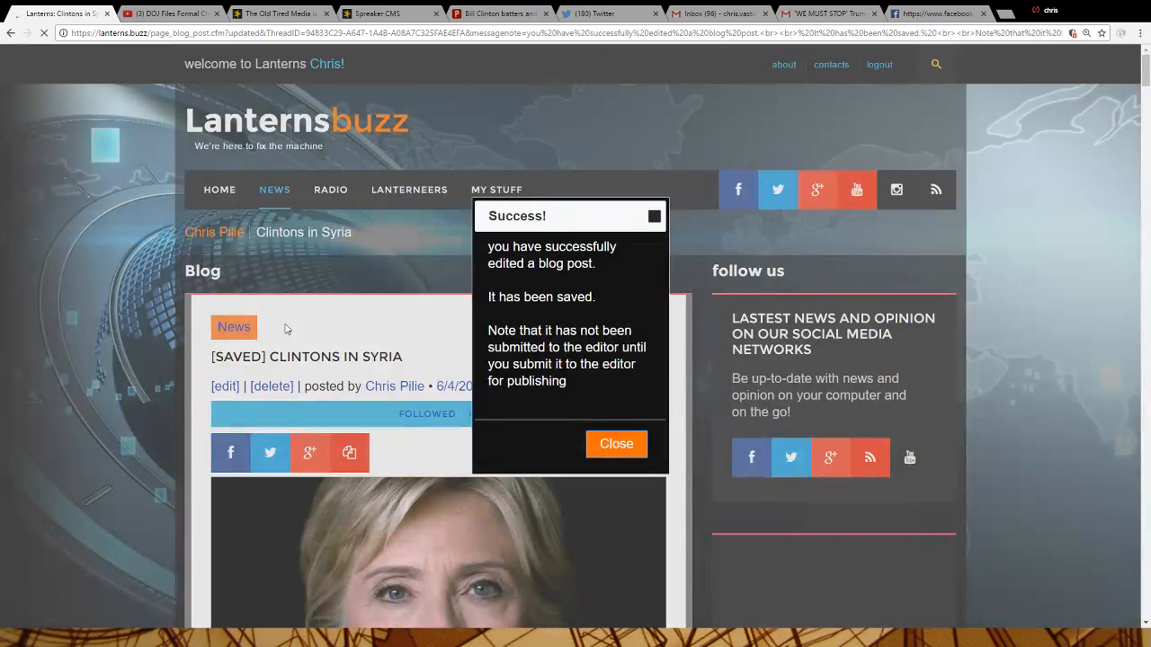
{"action": "left_click", "coordinate": [616, 444]}
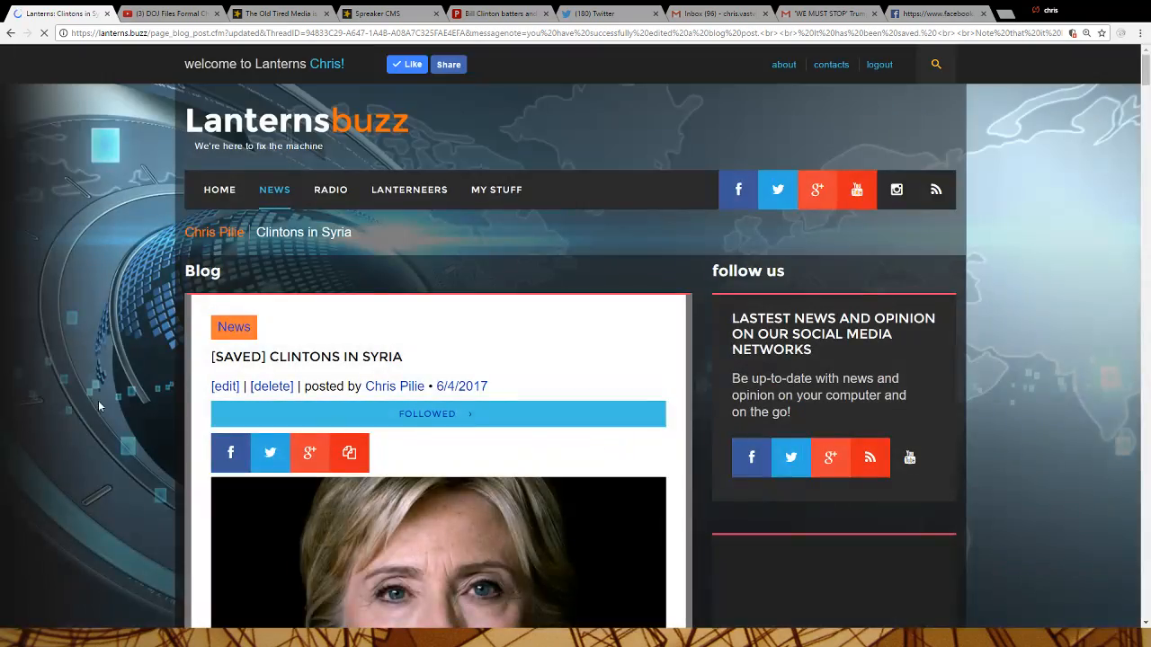
Examine how the embedded tweet displays in the saved post between the Syria and Iraq paragraph and the dividing line
{"action": "scroll", "coordinate": [374, 473], "scroll_direction": "down", "scroll_amount": 8}
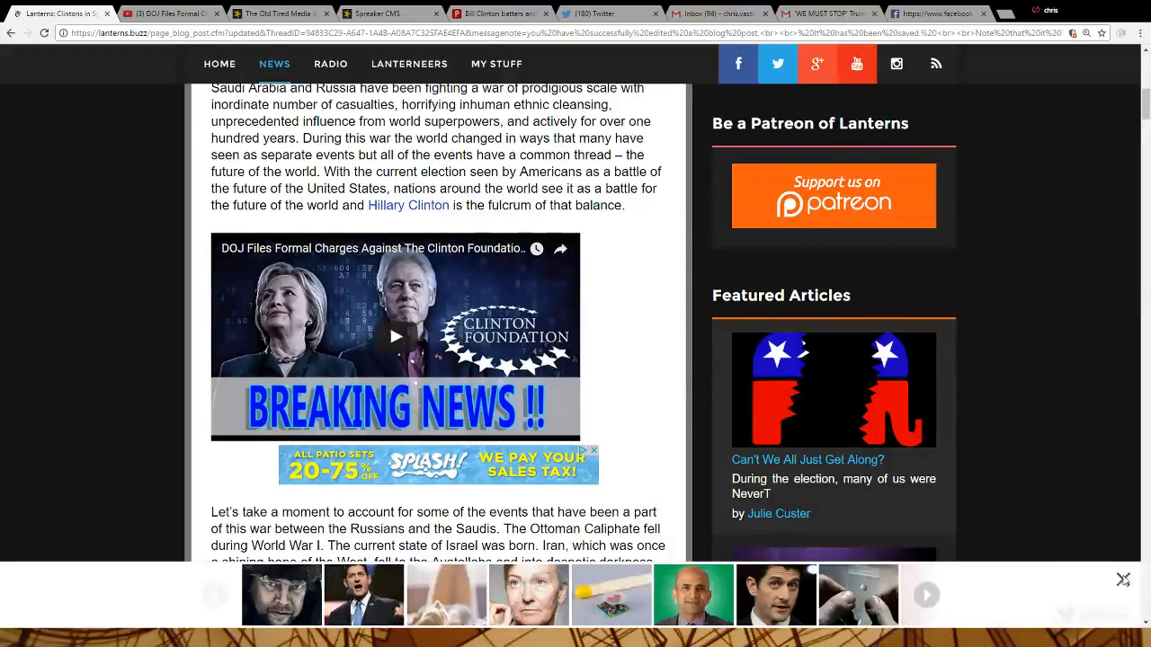
{"action": "scroll", "coordinate": [98, 435], "scroll_direction": "down", "scroll_amount": 5}
{"action": "scroll", "coordinate": [97, 435], "scroll_direction": "down", "scroll_amount": 10}
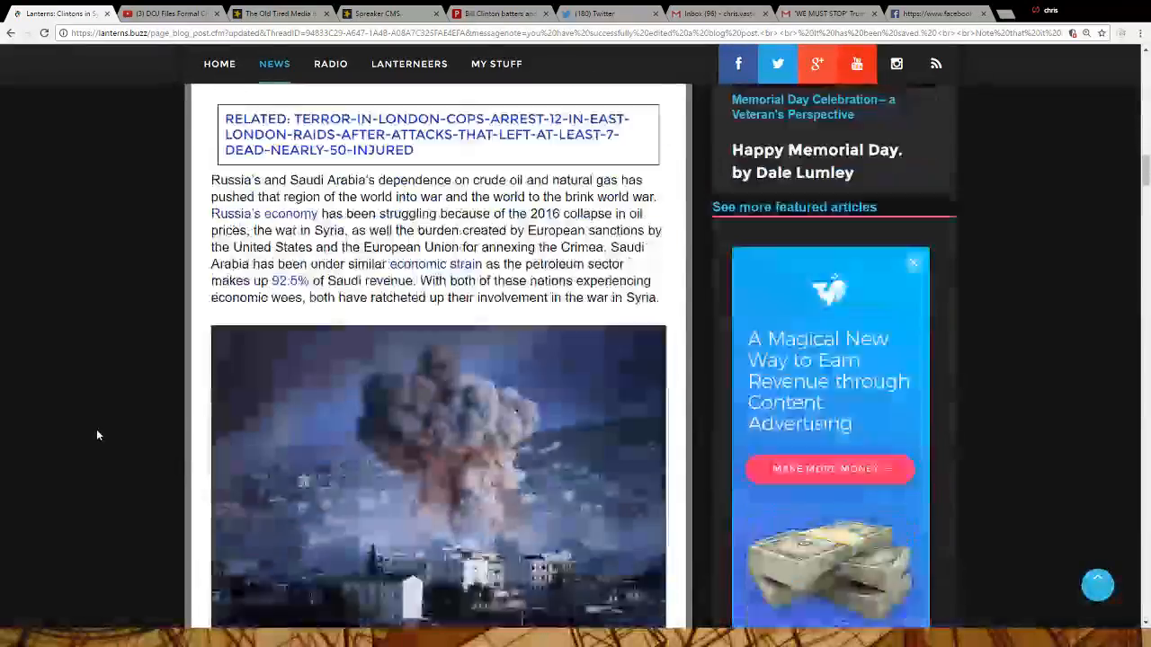
{"action": "scroll", "coordinate": [97, 432], "scroll_direction": "down", "scroll_amount": 5}
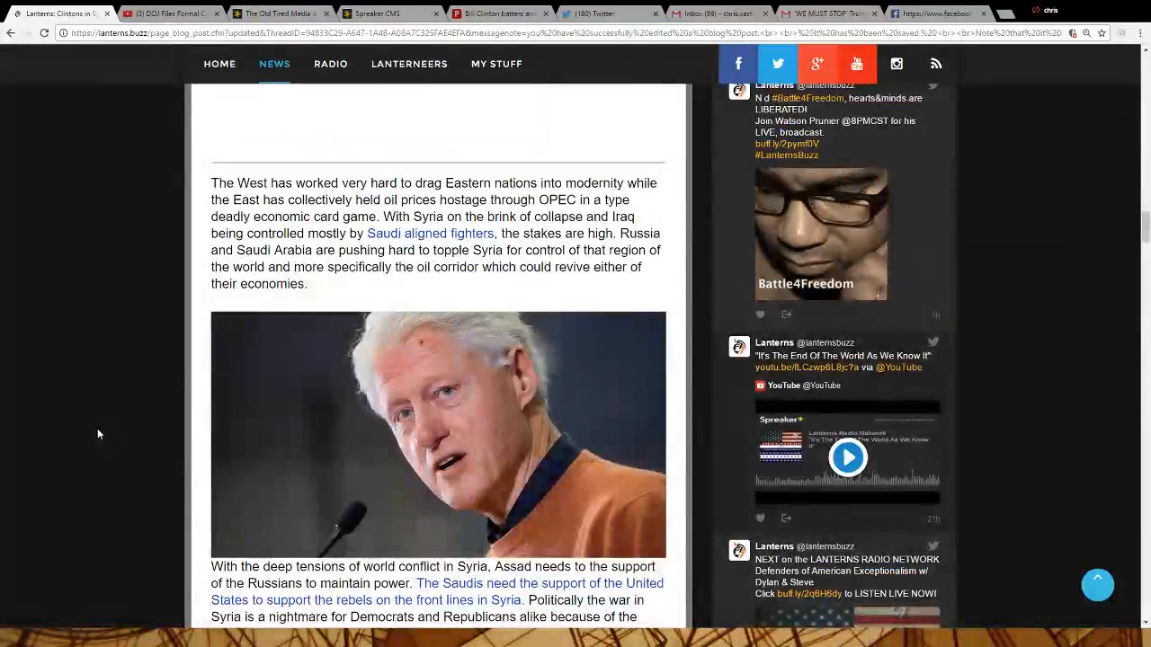
{"action": "scroll", "coordinate": [97, 431], "scroll_direction": "up", "scroll_amount": 3}
{"action": "scroll", "coordinate": [353, 467], "scroll_direction": "up", "scroll_amount": 2}
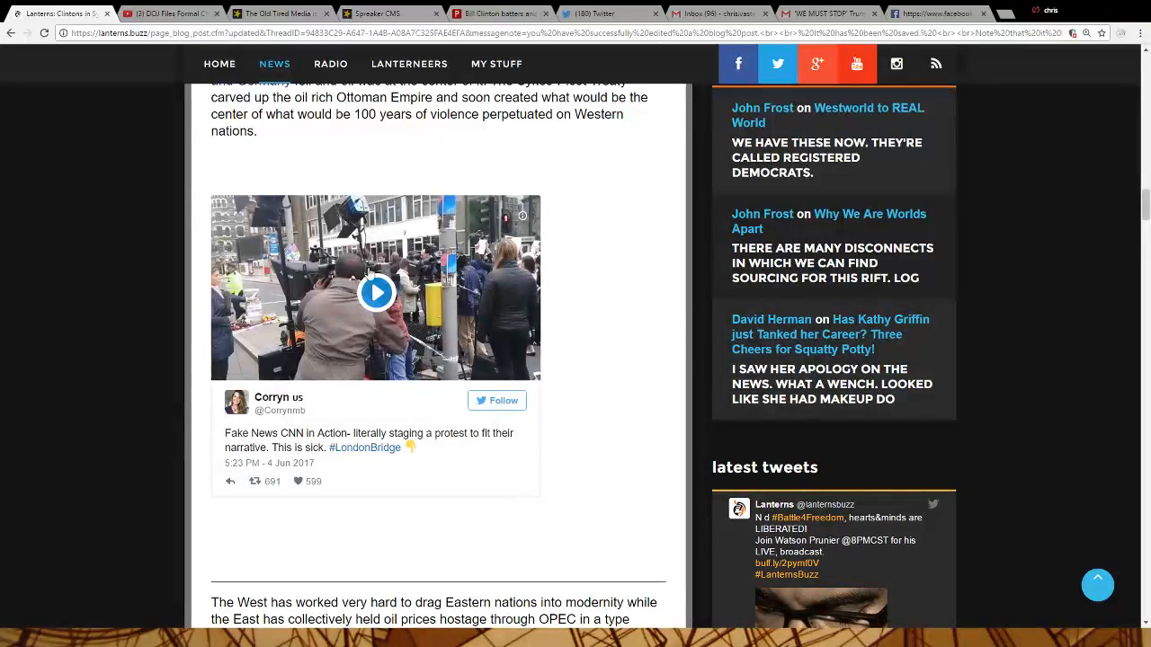
{"action": "scroll", "coordinate": [90, 294], "scroll_direction": "up", "scroll_amount": 1}
{"action": "scroll", "coordinate": [303, 351], "scroll_direction": "down", "scroll_amount": 3}
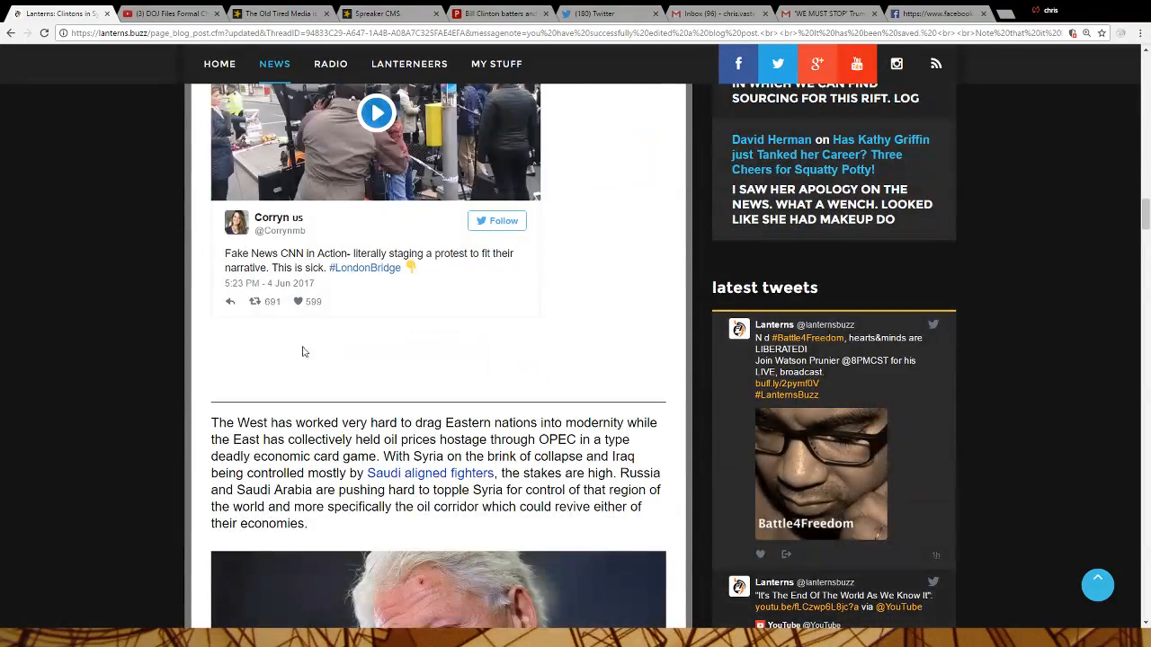
{"action": "scroll", "coordinate": [226, 370], "scroll_direction": "up", "scroll_amount": 3}
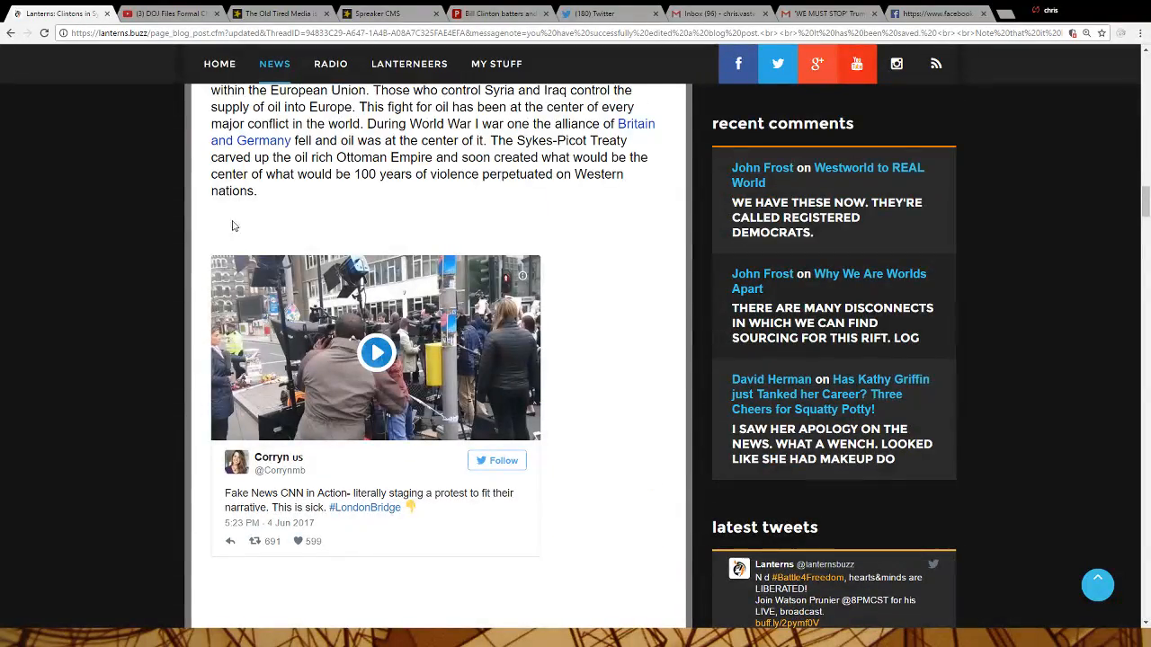
{"action": "scroll", "coordinate": [127, 289], "scroll_direction": "up", "scroll_amount": 2}
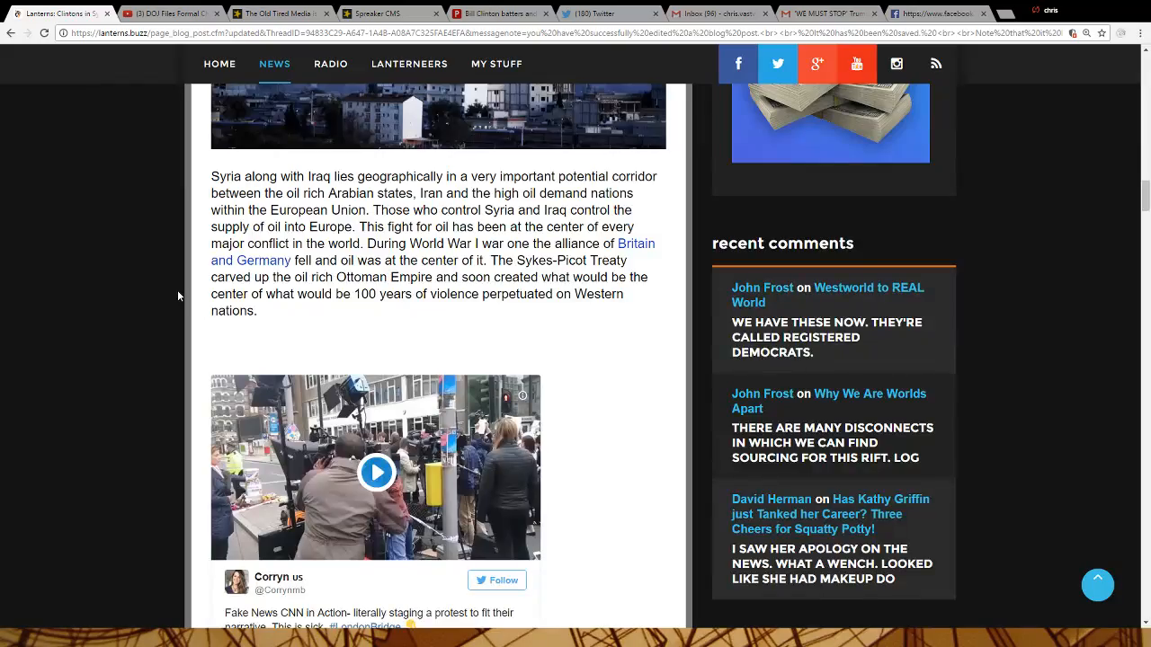
{"action": "scroll", "coordinate": [177, 290], "scroll_direction": "up", "scroll_amount": 3}
{"action": "scroll", "coordinate": [177, 290], "scroll_direction": "up", "scroll_amount": 12}
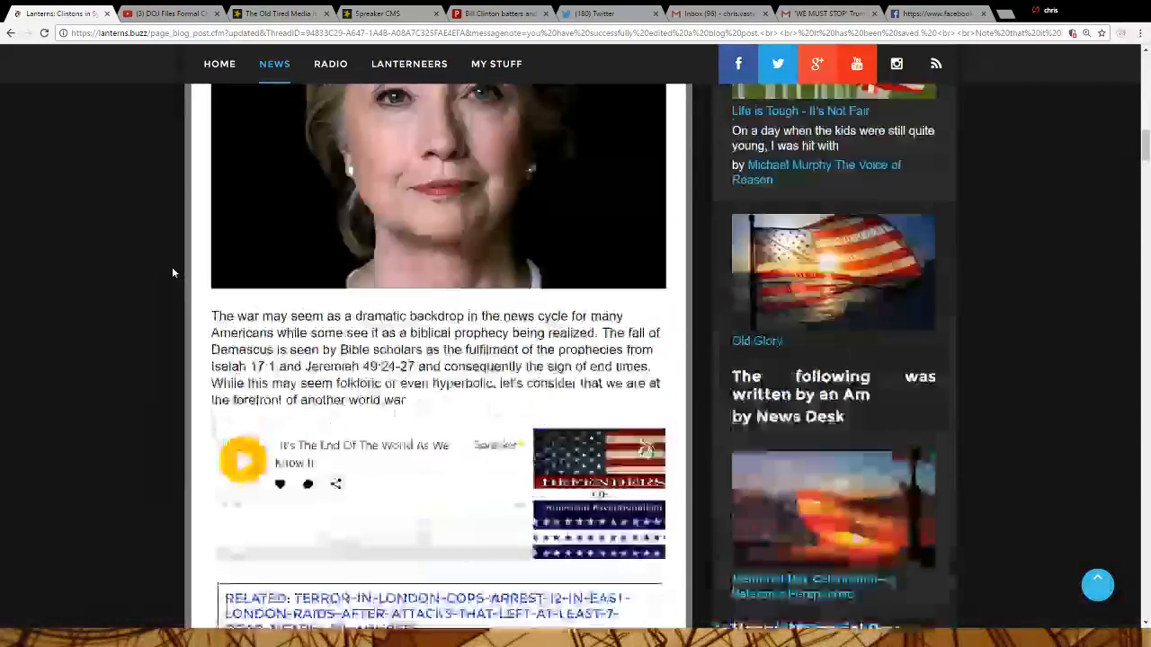
{"action": "scroll", "coordinate": [166, 261], "scroll_direction": "up", "scroll_amount": 16}
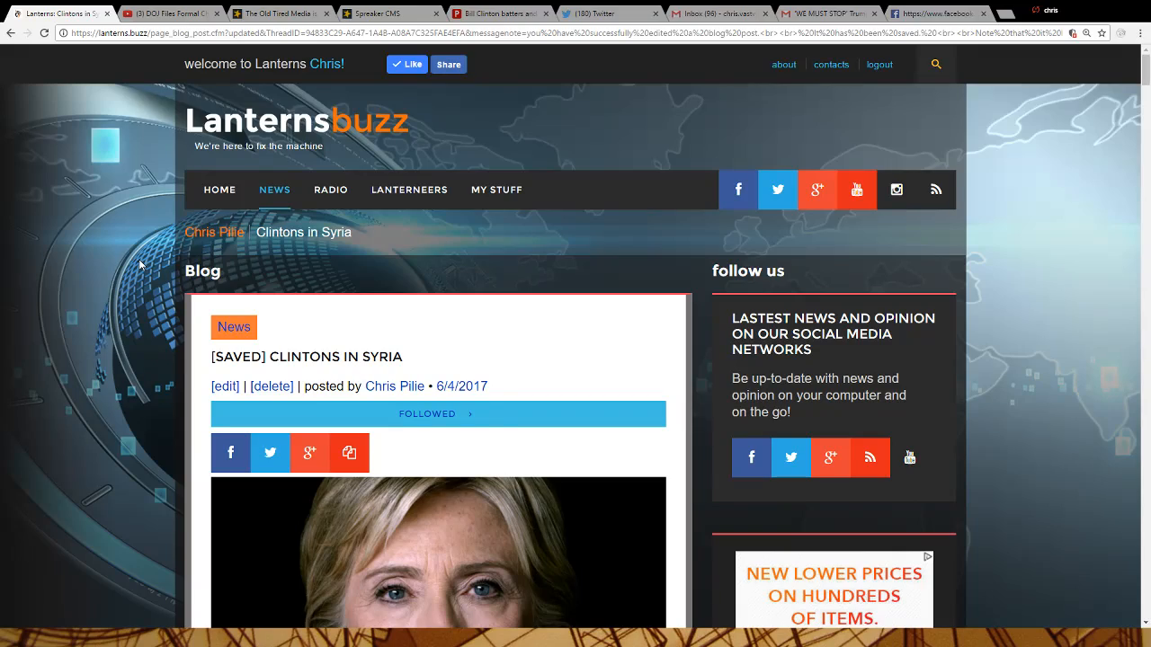
Leave the saved "Clintons in Syria" post and go to the site's home page
{"action": "scroll", "coordinate": [138, 262], "scroll_direction": "down", "scroll_amount": 6}
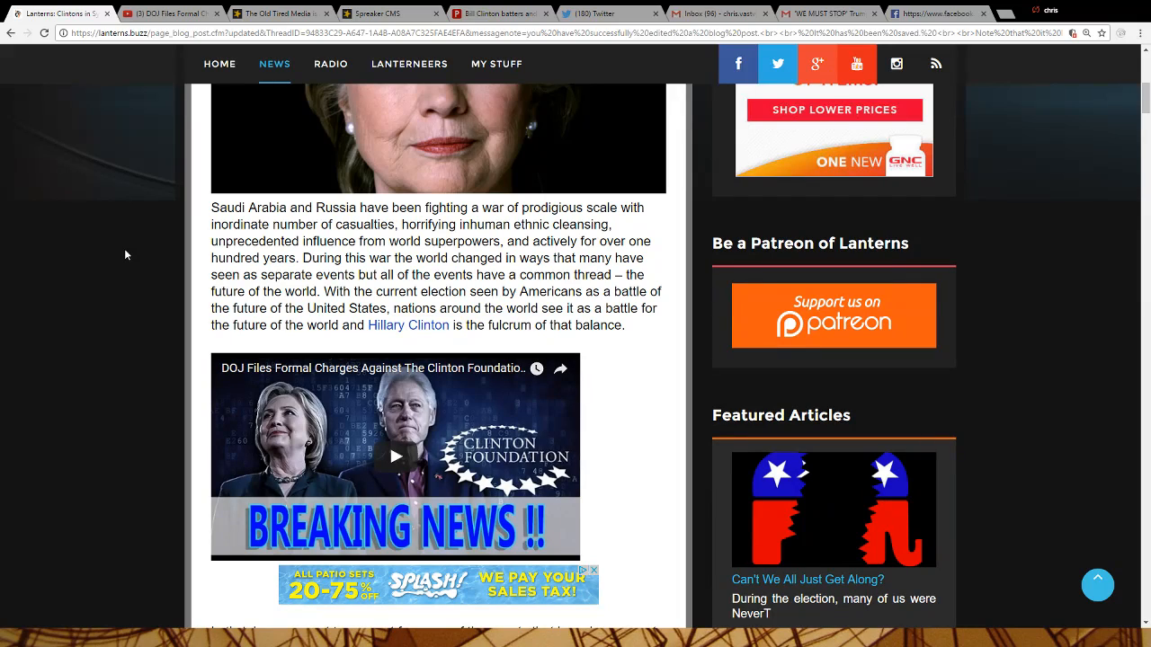
{"action": "scroll", "coordinate": [95, 247], "scroll_direction": "up", "scroll_amount": 5}
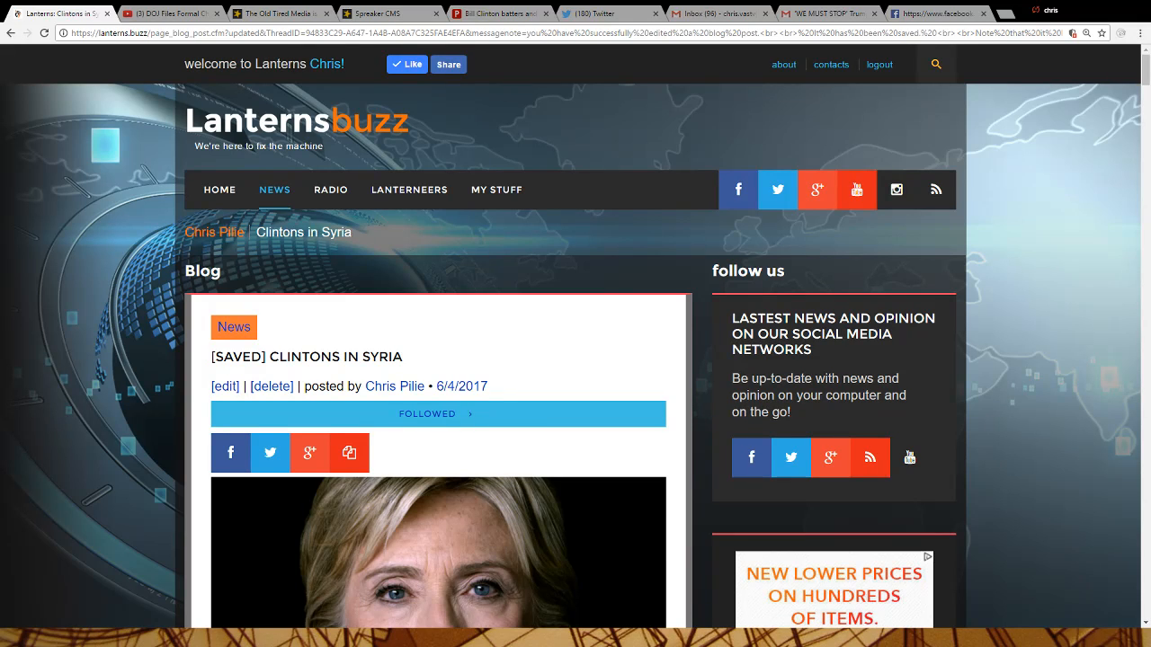
{"action": "scroll", "coordinate": [216, 200], "scroll_direction": "down", "scroll_amount": 2}
{"action": "scroll", "coordinate": [216, 199], "scroll_direction": "up", "scroll_amount": 2}
{"action": "left_click", "coordinate": [217, 193]}
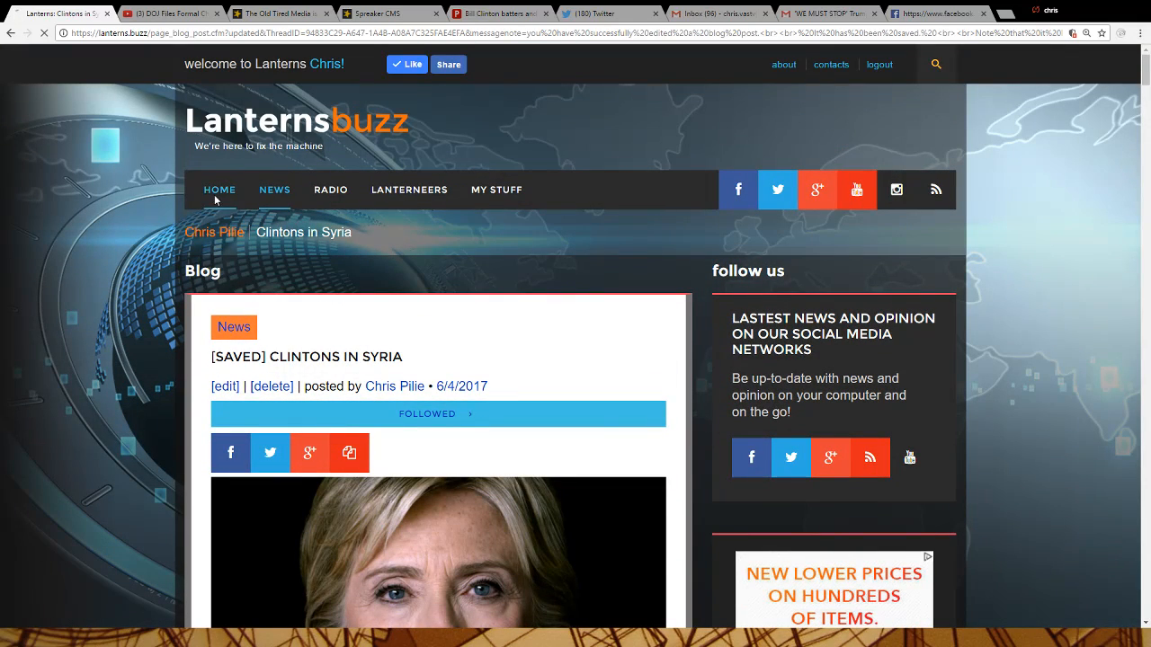